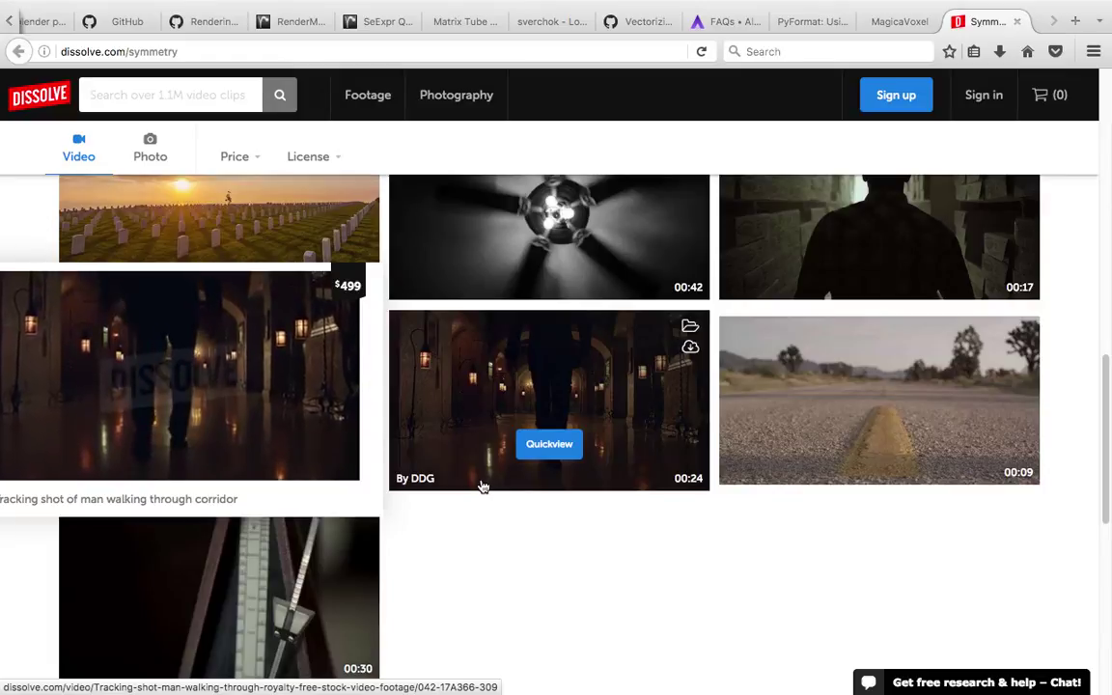
# Browse the Symmetry stock footage collection and open the preview of the glowing tunnel dolly shot
pyautogui.scroll(10, 385, 386)
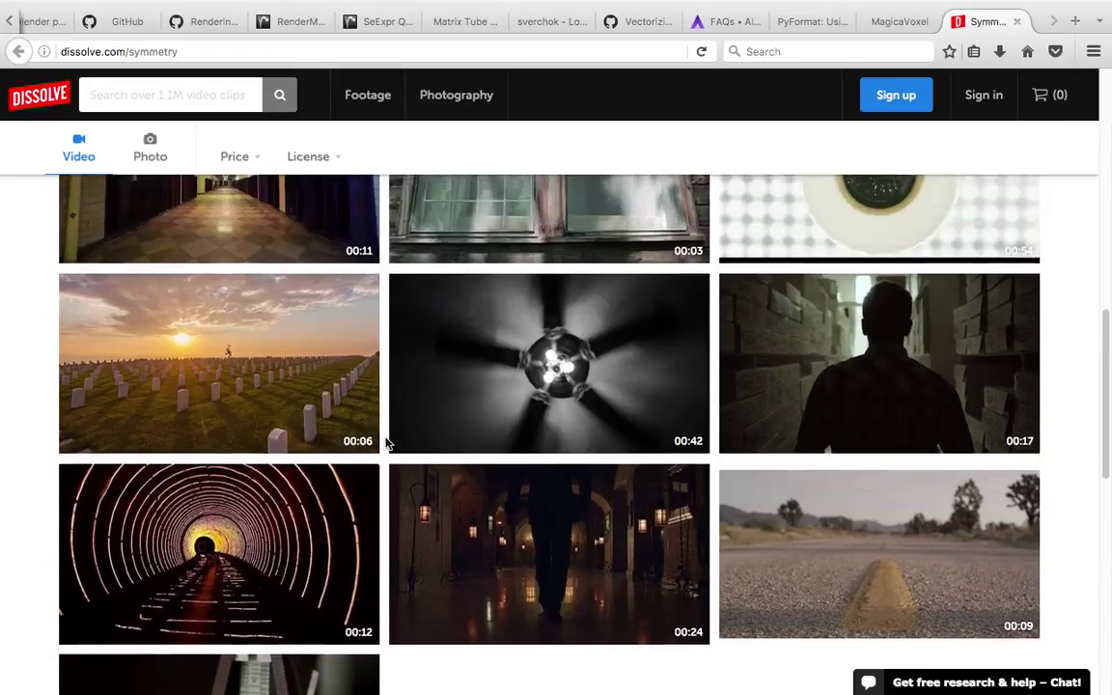
pyautogui.scroll(3, 422, 425)
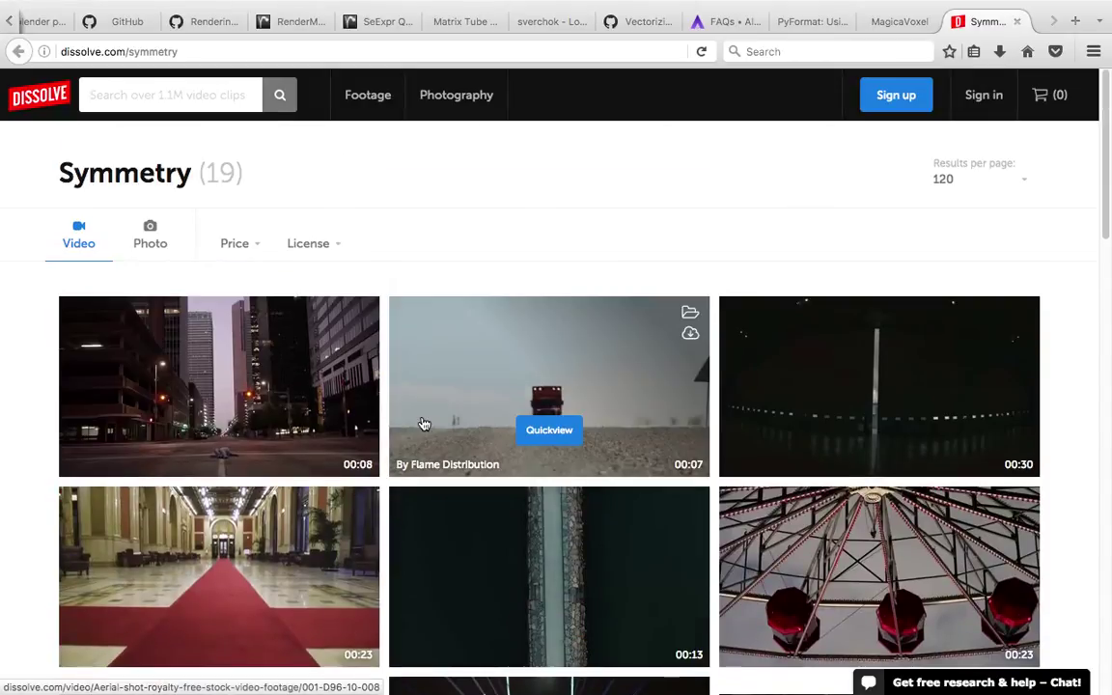
pyautogui.scroll(-5, 426, 456)
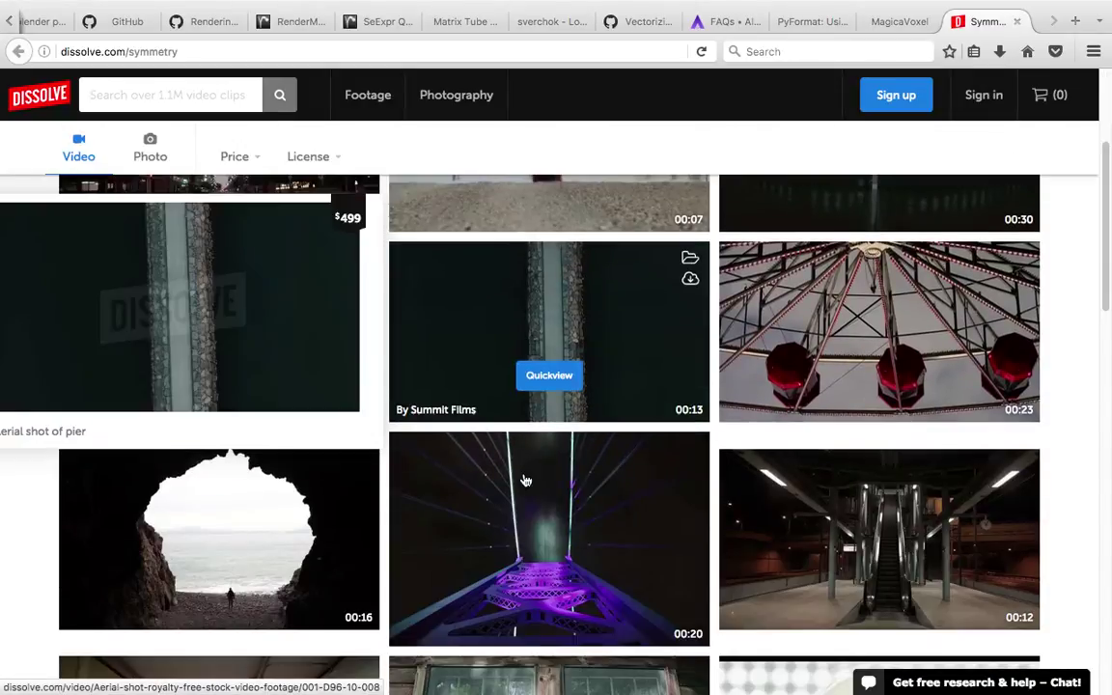
pyautogui.scroll(-3, 579, 445)
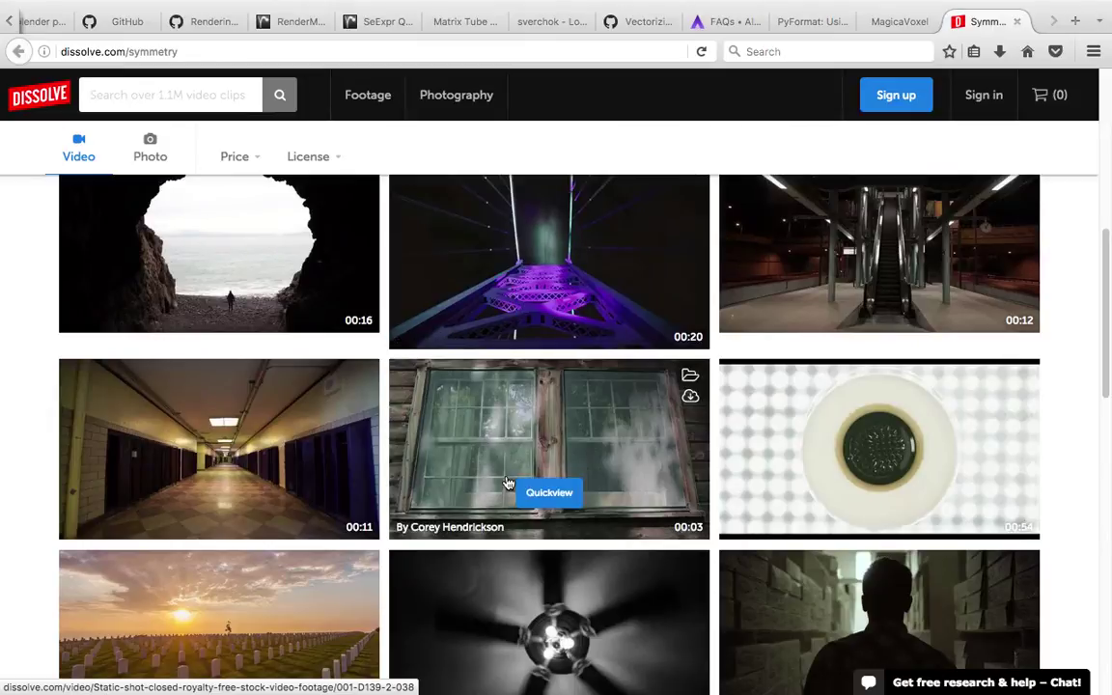
pyautogui.scroll(6, 435, 451)
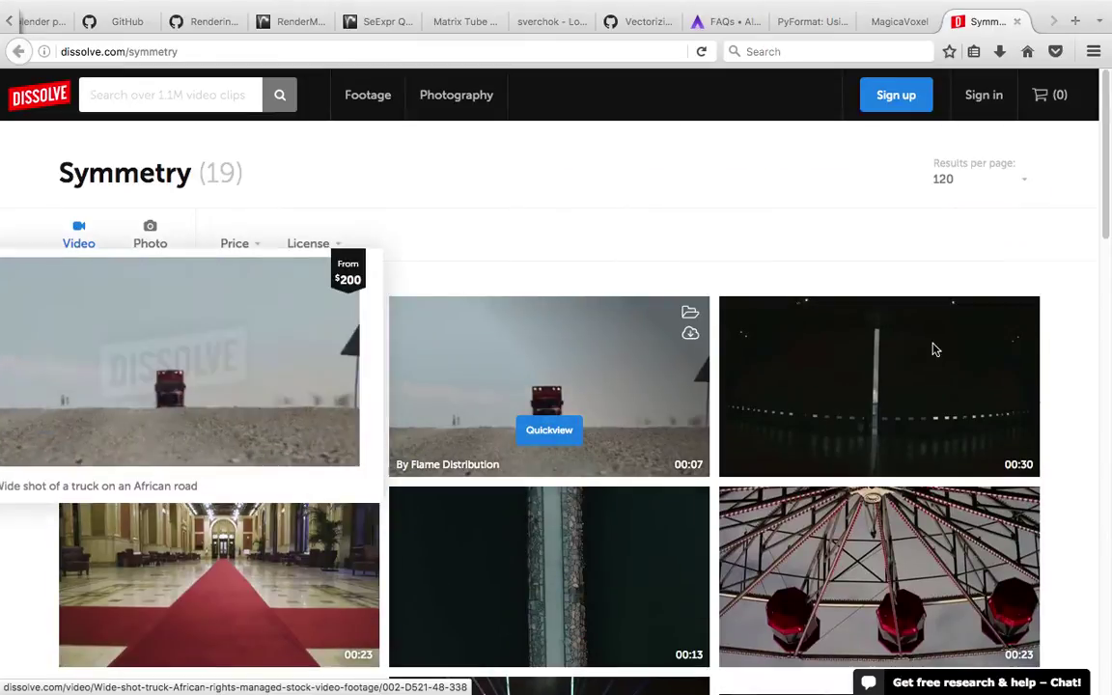
pyautogui.moveTo(936, 359)
pyautogui.scroll(-10, 918, 447)
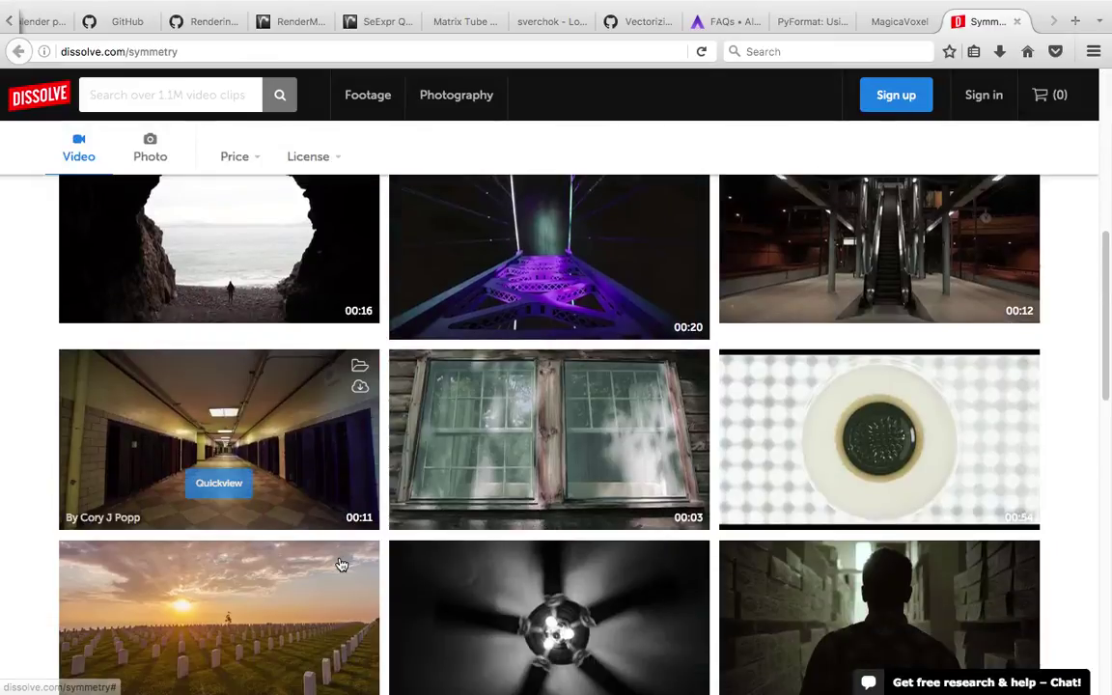
pyautogui.scroll(-3, 341, 564)
pyautogui.moveTo(299, 543)
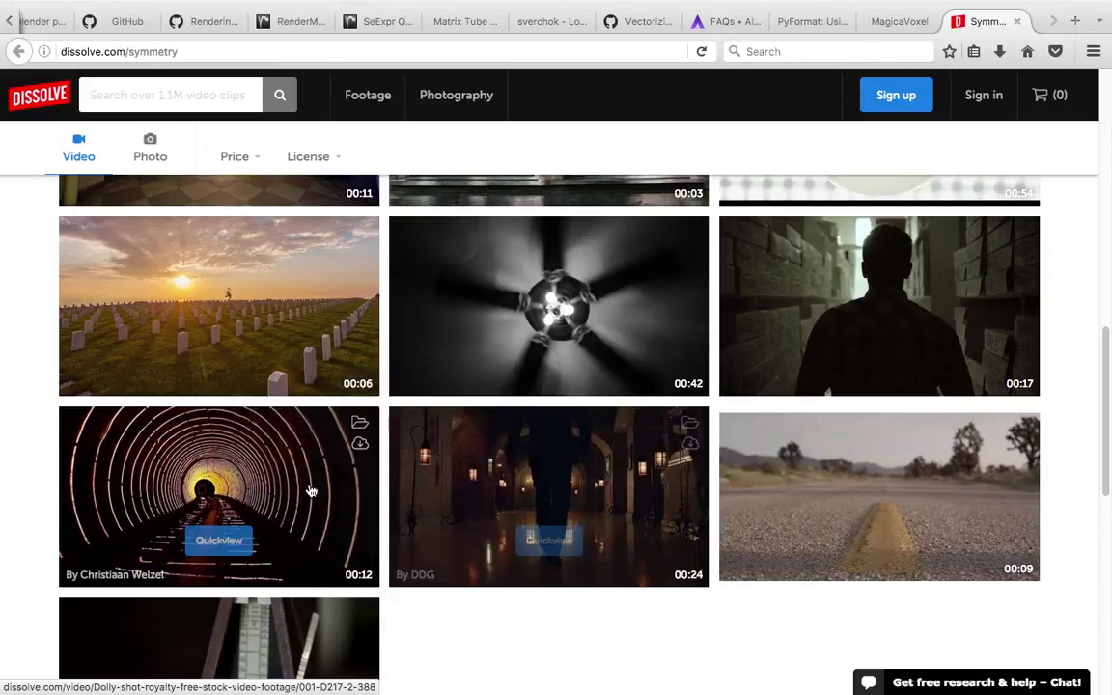
pyautogui.moveTo(220, 482)
pyautogui.click(238, 537)
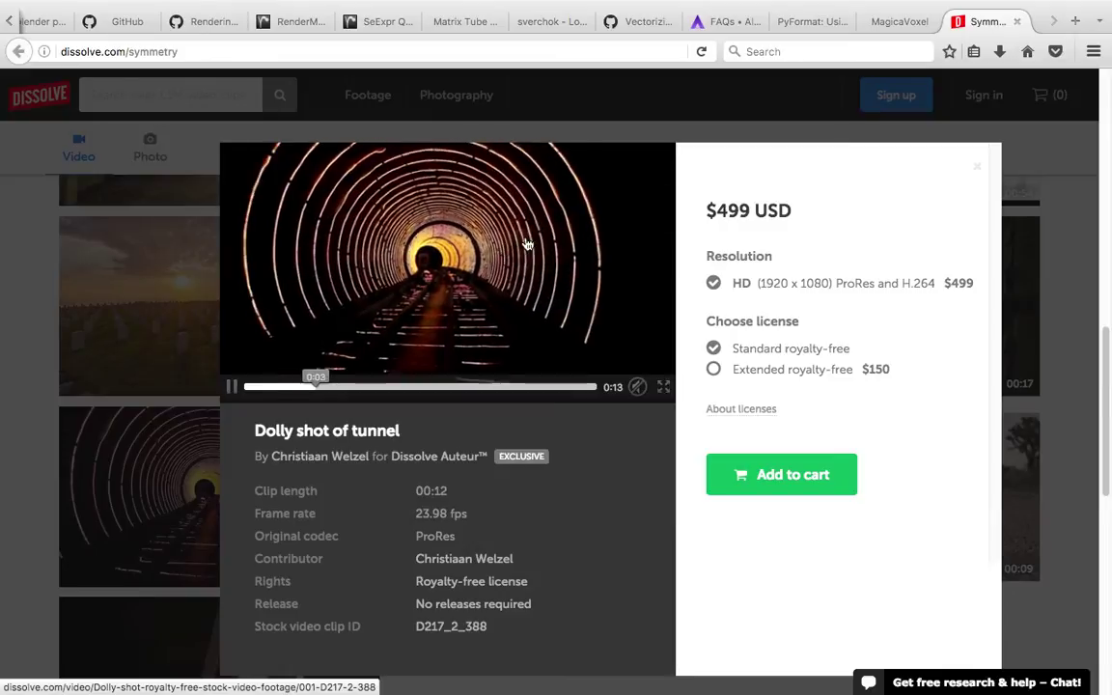
# Close the stock footage page and hide the browser to reveal the desktop
pyautogui.click(1016, 21)
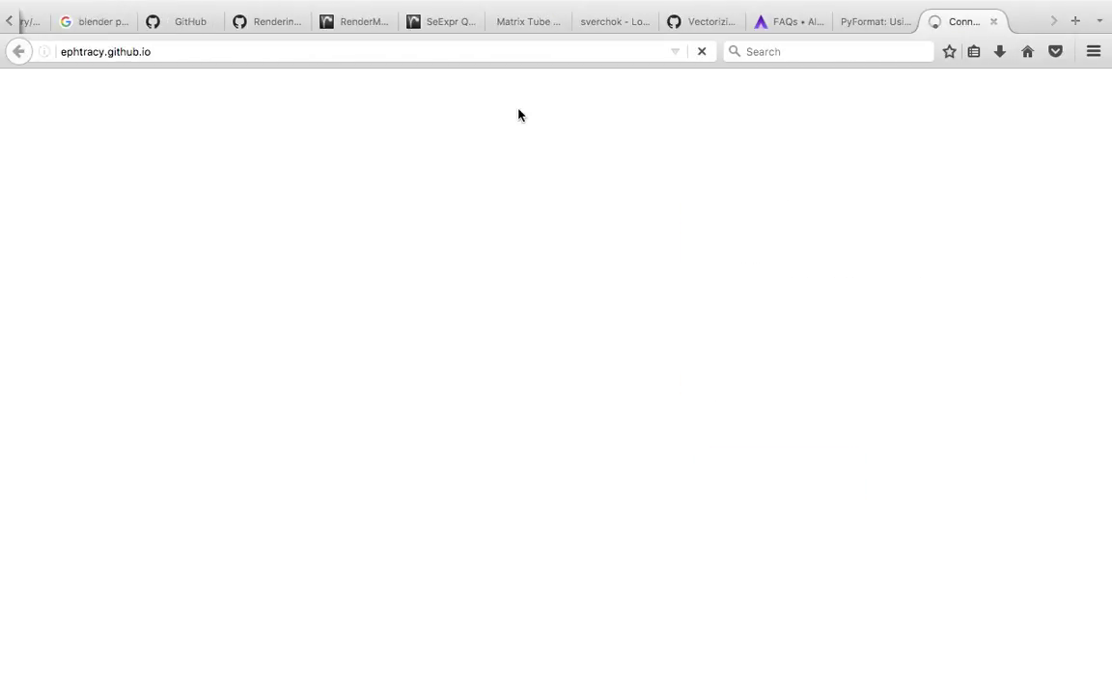
pyautogui.moveTo(287, 8)
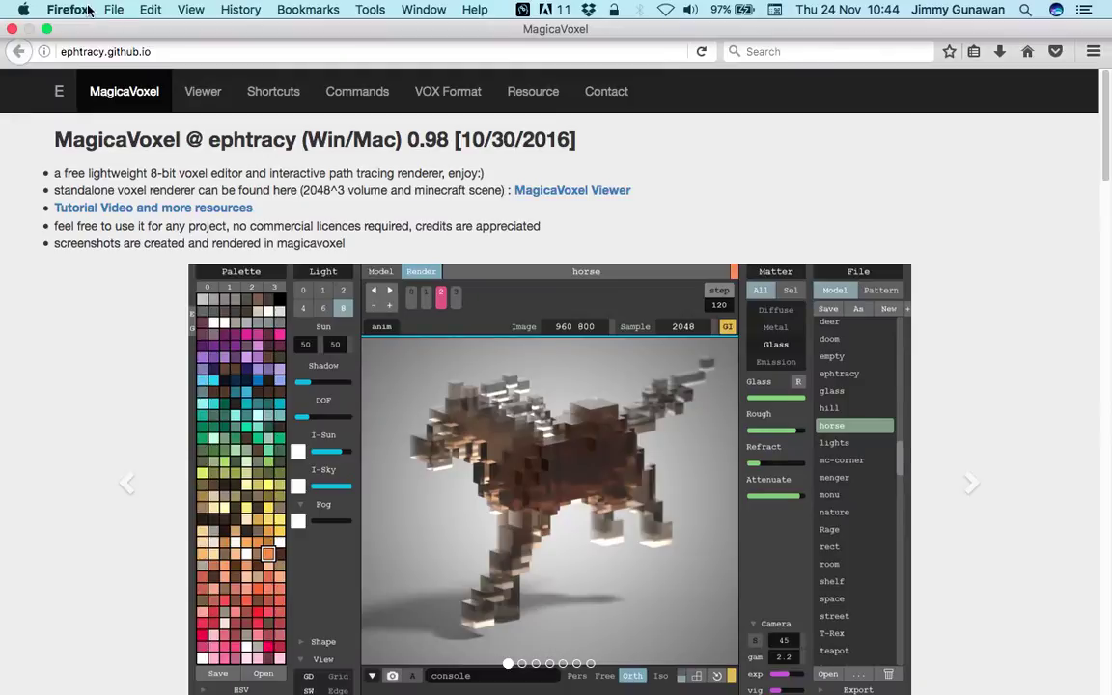
pyautogui.click(87, 10)
pyautogui.click(83, 166)
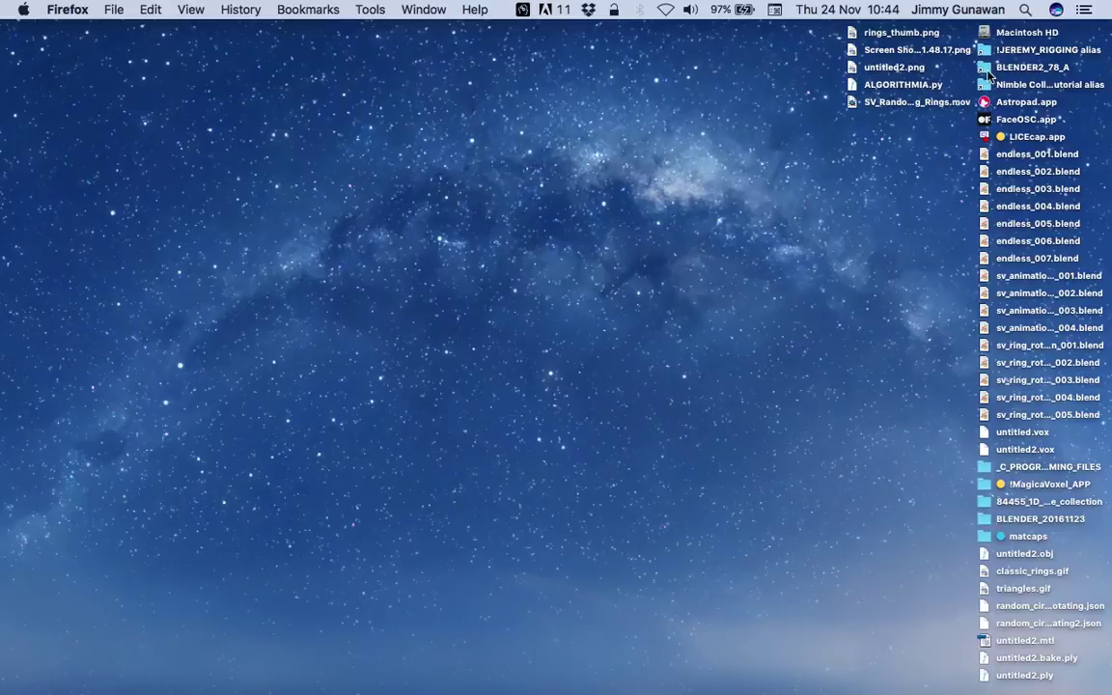
# Launch Blender from the MacOS folder within the blender.app package contents in the BLENDER2_78_A folder
pyautogui.click(988, 71)
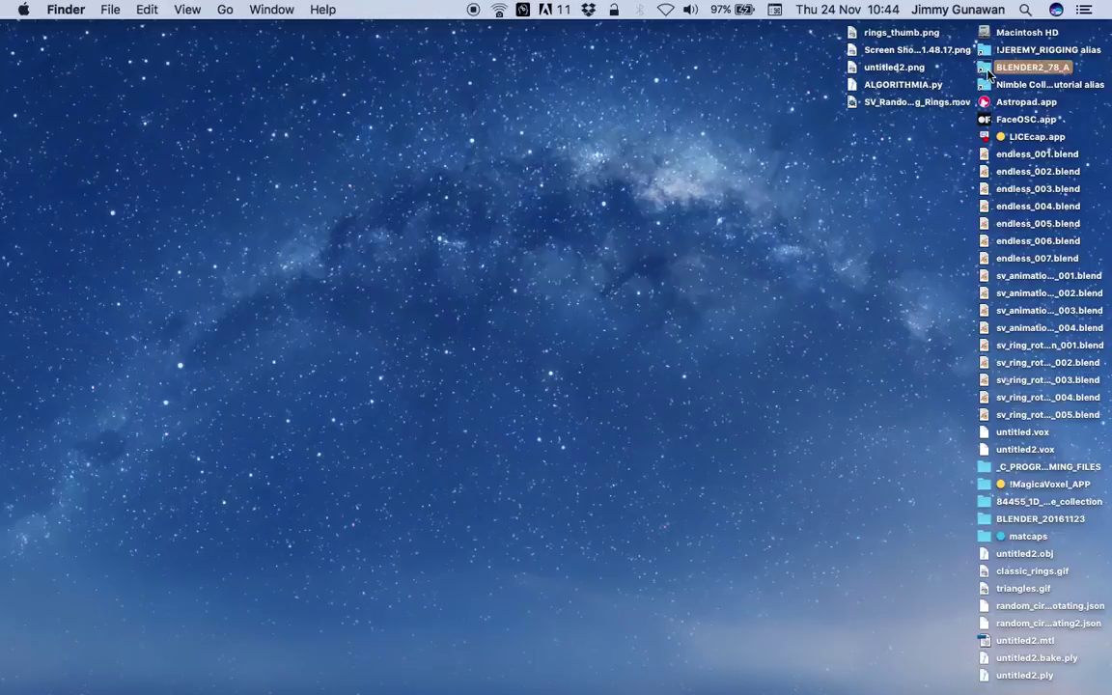
pyautogui.press('super+o')
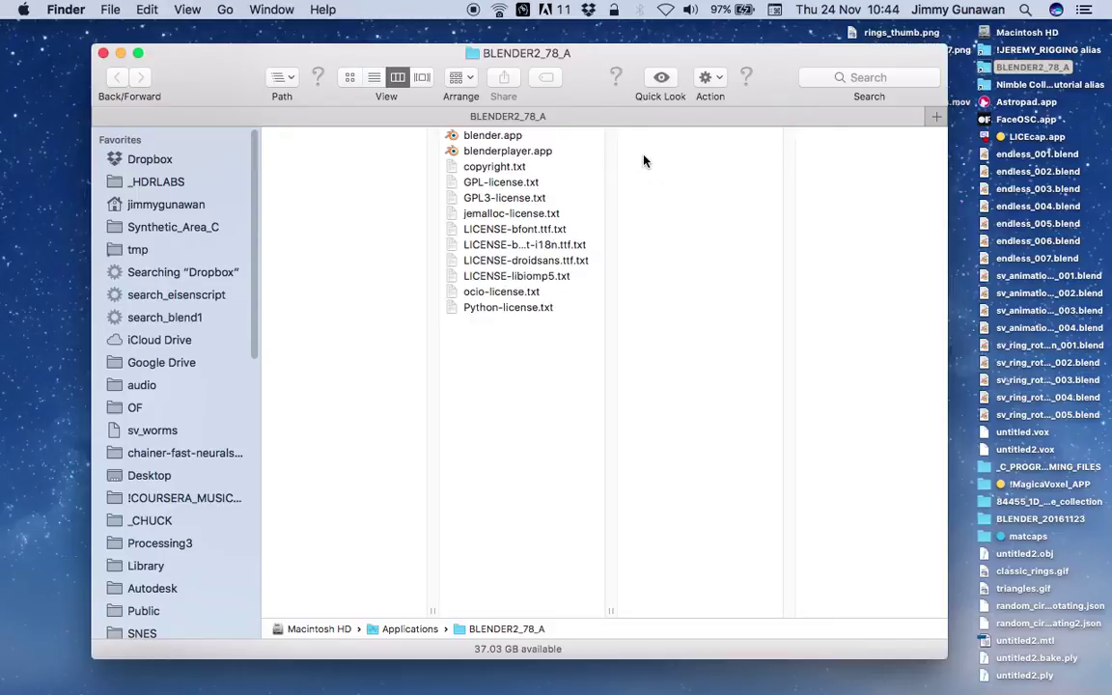
pyautogui.rightClick(498, 143)
pyautogui.click(558, 163)
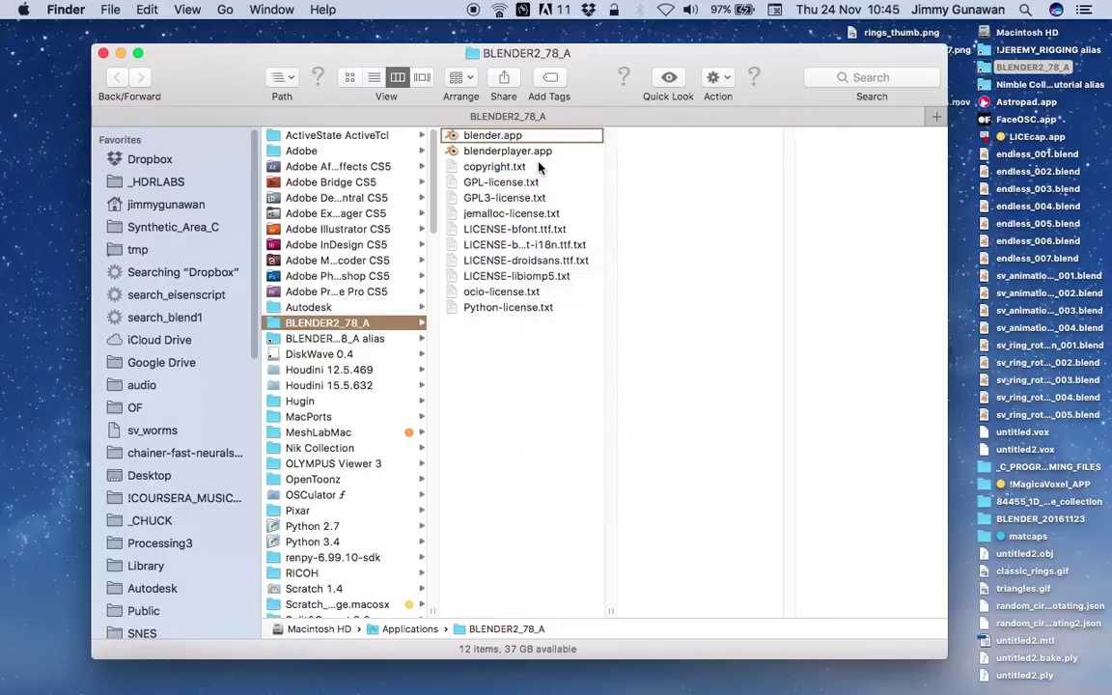
pyautogui.click(399, 136)
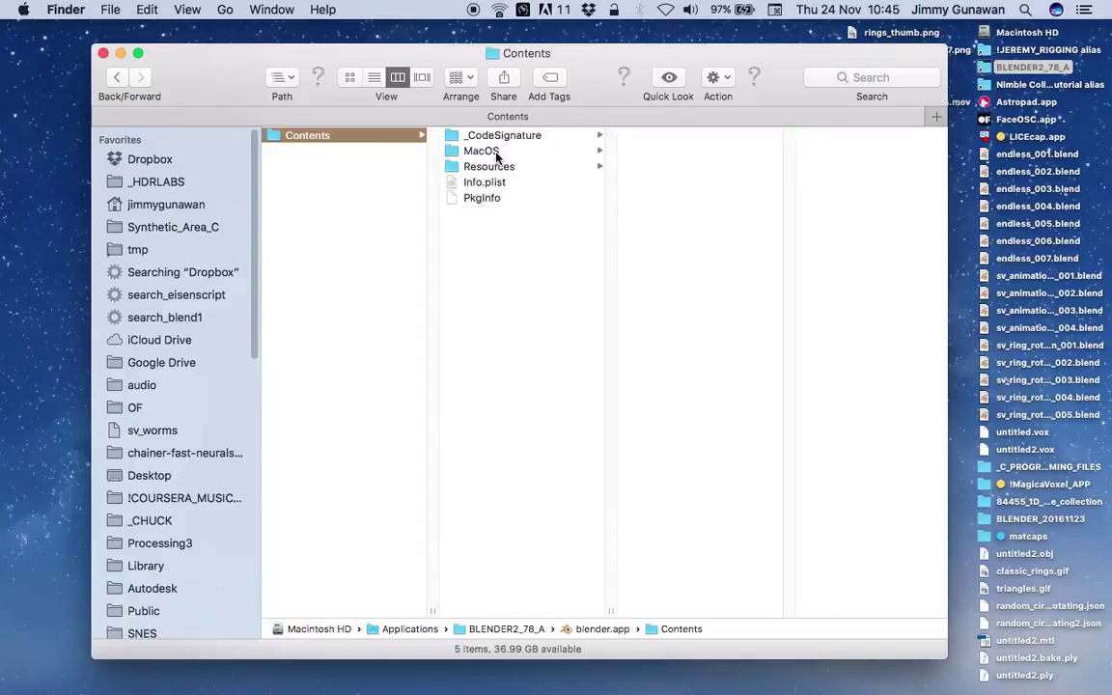
pyautogui.click(494, 151)
pyautogui.doubleClick(675, 138)
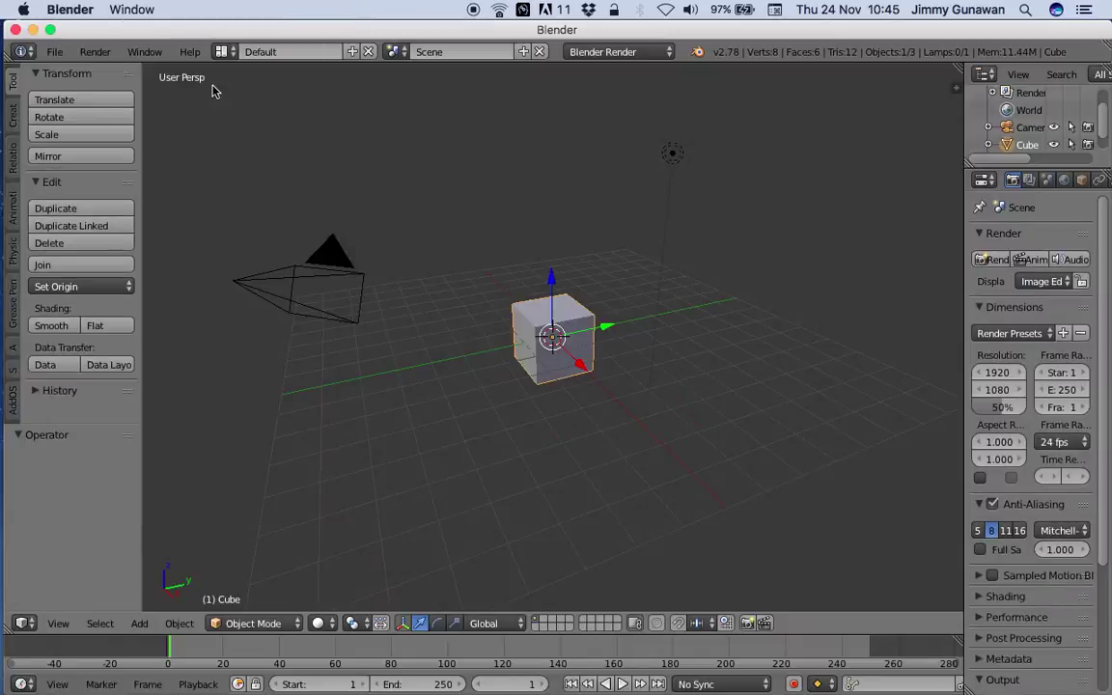
# Maximize the Blender window and delete the default cube from the scene
pyautogui.click(51, 33)
pyautogui.moveTo(579, 231); pyautogui.dragTo(633, 300, button='middle')
pyautogui.press('x')
pyautogui.click(538, 280)
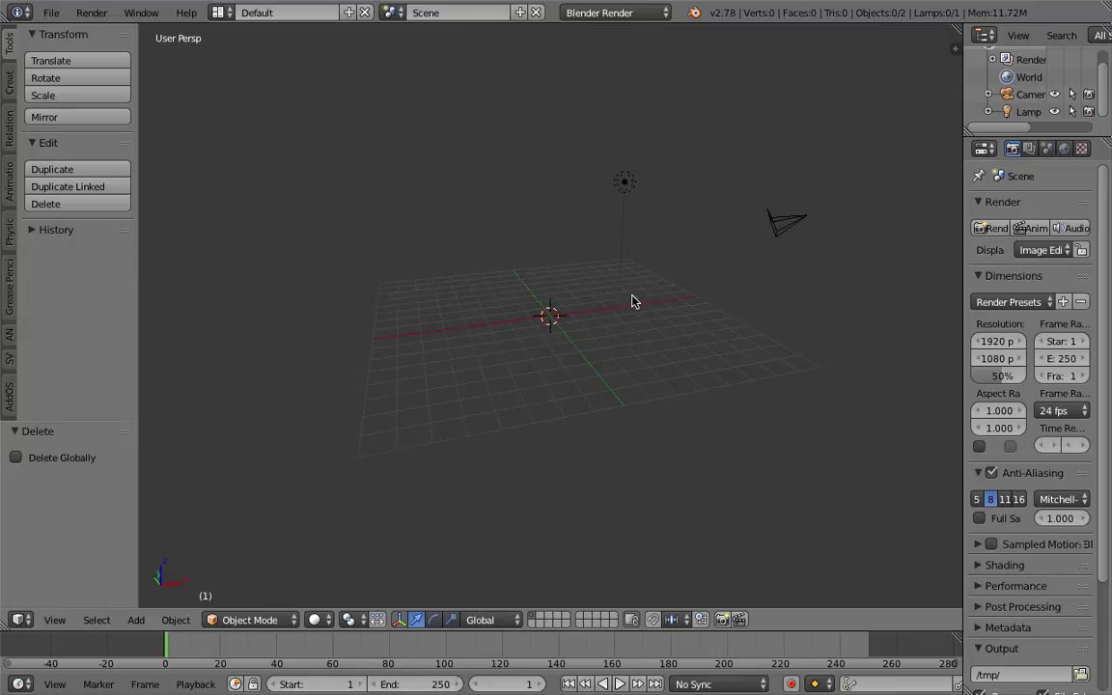
# Save the scene to the Desktop as sv_endless_tunnel_001.blend
pyautogui.click(51, 17)
pyautogui.click(101, 142)
pyautogui.click(259, 79)
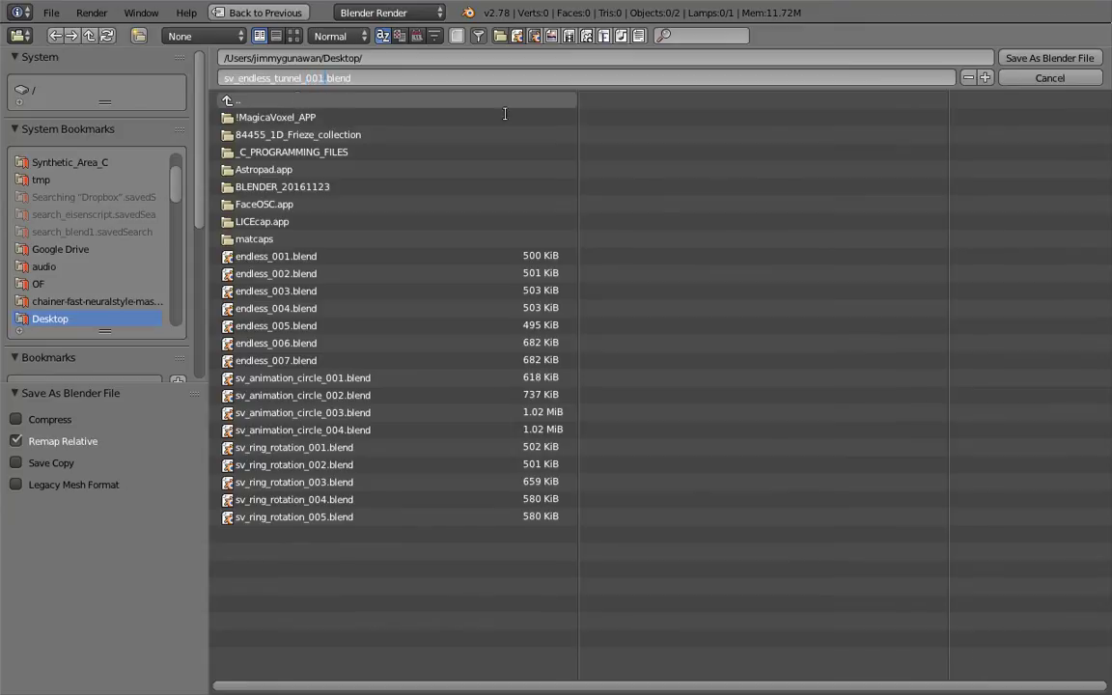
pyautogui.click(1011, 59)
pyautogui.click(1011, 58)
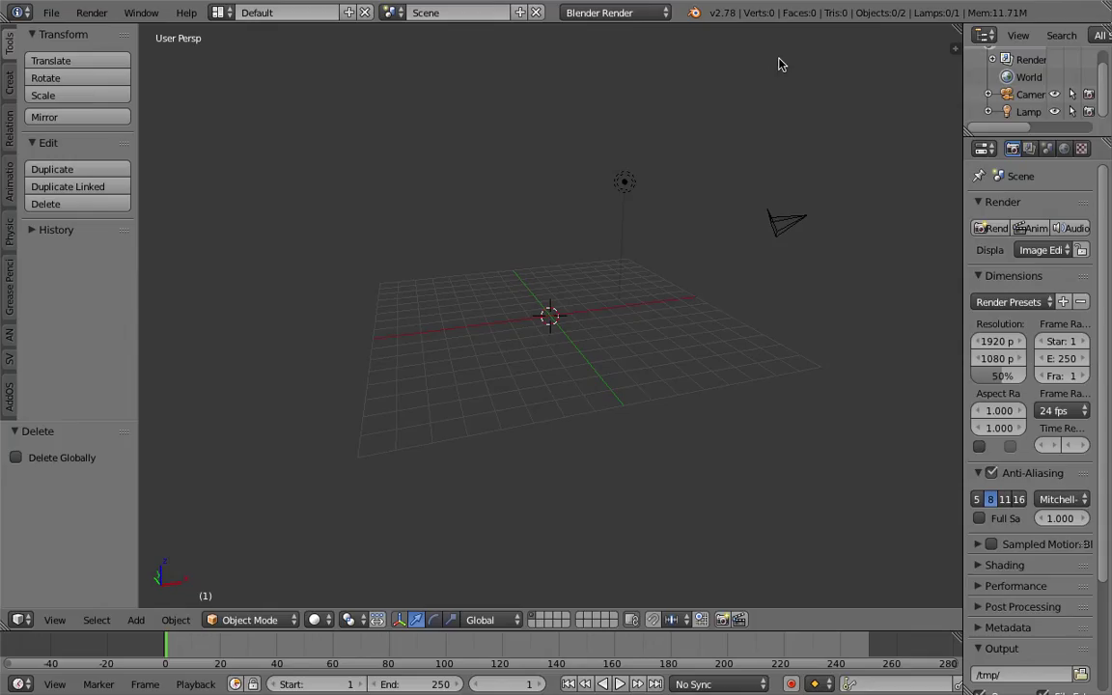
# Switch to the Compositing screen layout and create a new Sverchok node tree in the node editor
pyautogui.click(224, 14)
pyautogui.click(248, 74)
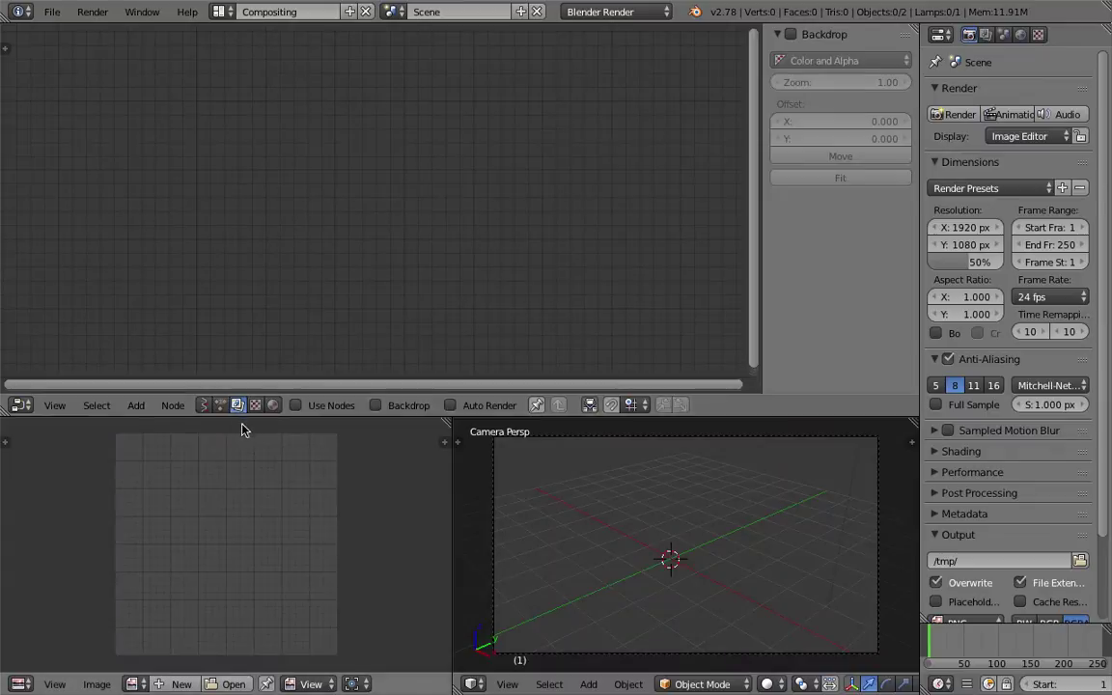
pyautogui.click(203, 404)
pyautogui.click(373, 404)
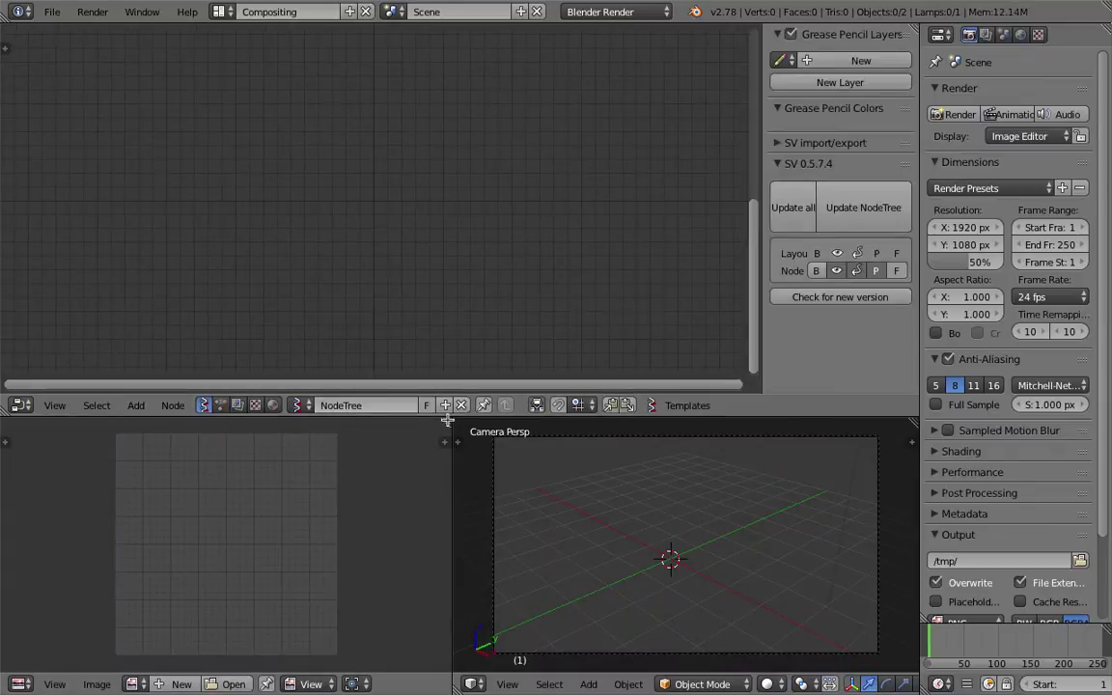
# Merge the image editor area into the 3D view, enlarge it upward, and leave the camera perspective
pyautogui.moveTo(480, 419); pyautogui.dragTo(431, 469)
pyautogui.moveTo(443, 416); pyautogui.dragTo(443, 312)
pyautogui.scroll(-2, 474, 449)
pyautogui.moveTo(536, 539); pyautogui.dragTo(475, 501, button='middle')
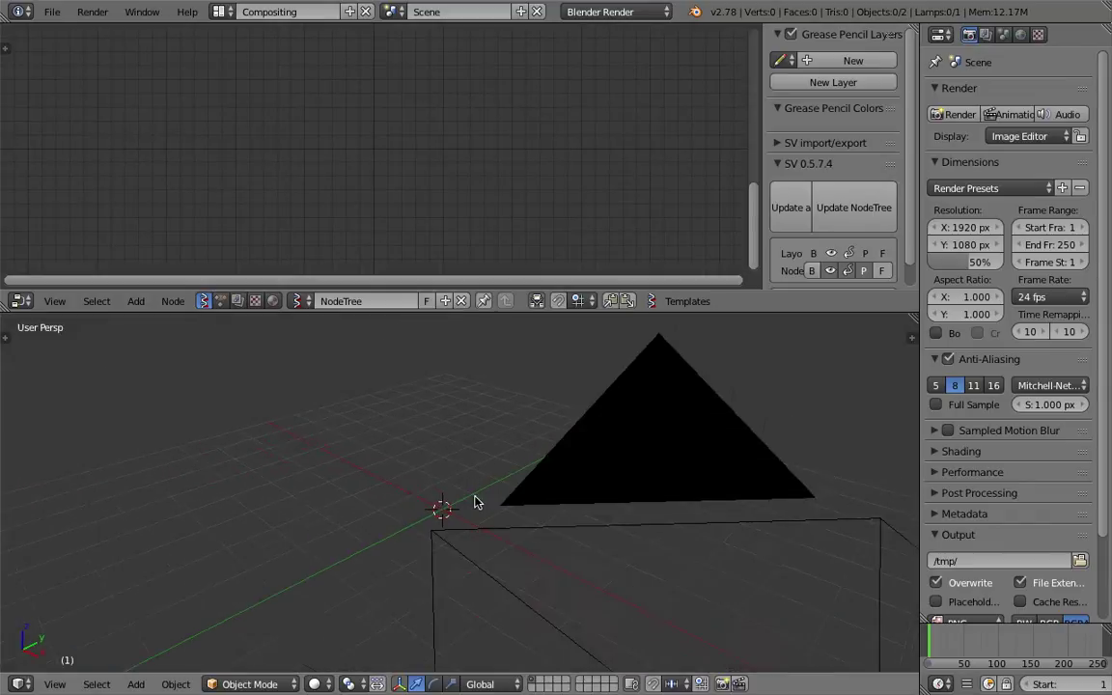
pyautogui.scroll(-5, 474, 502)
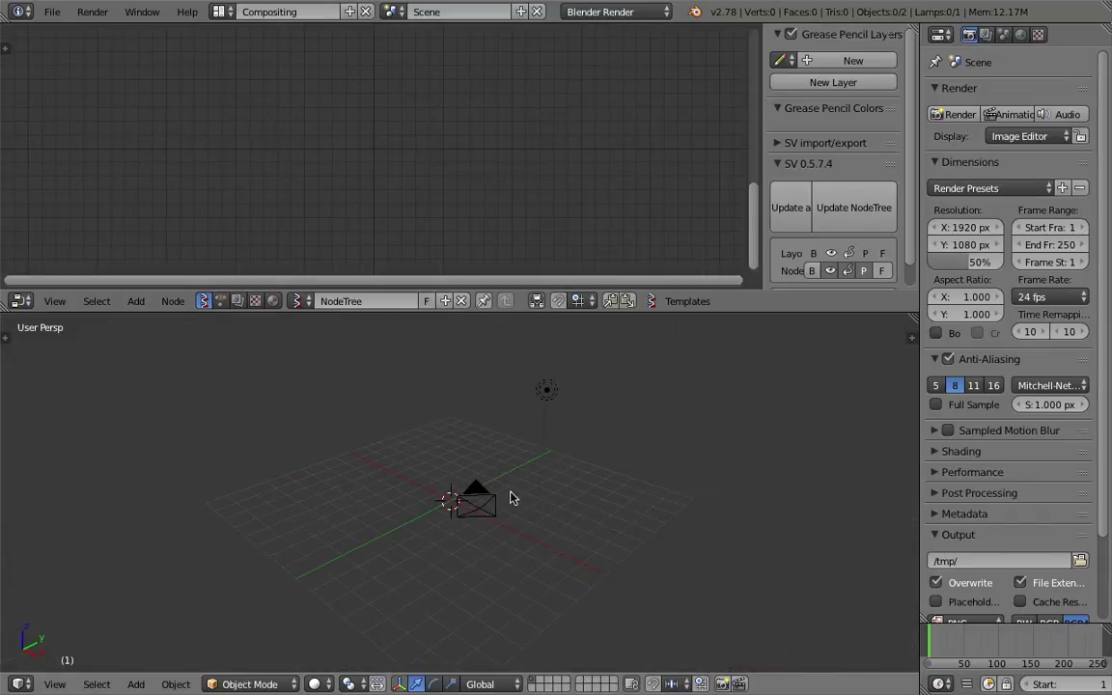
# Move the lamp and camera to the second layer and save over the existing file
pyautogui.rightClick(524, 372)
pyautogui.keyDown('shift'); pyautogui.rightClick(681, 391); pyautogui.keyUp('shift')
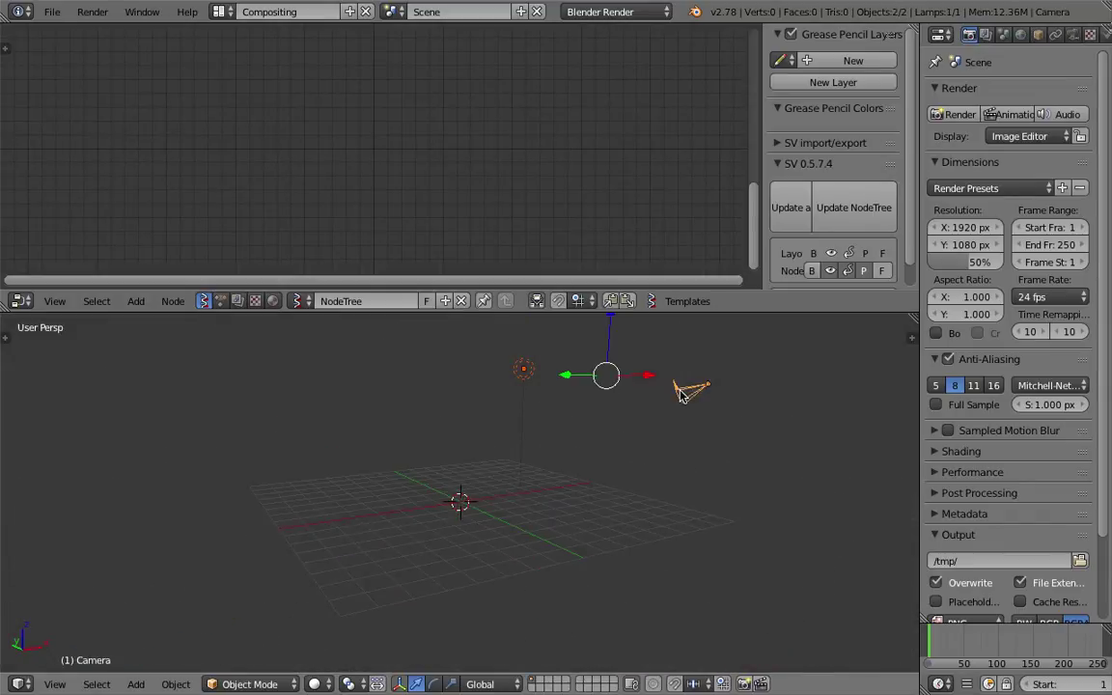
pyautogui.press('m')
pyautogui.press('2')
pyautogui.scroll(1, 486, 432)
pyautogui.hotkey('ctrl', 's')
pyautogui.click(463, 449)
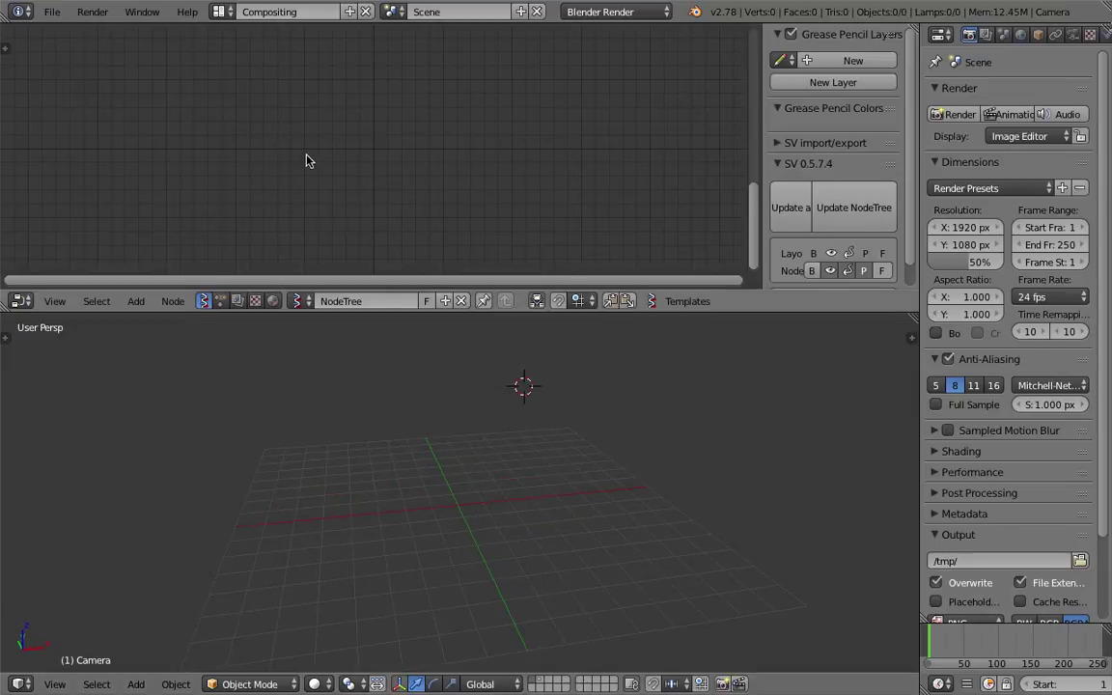
# Find the Circle generator by searching for "cir" and place it in the node tree
pyautogui.hotkey('alt', 'space')
pyautogui.write('cir')
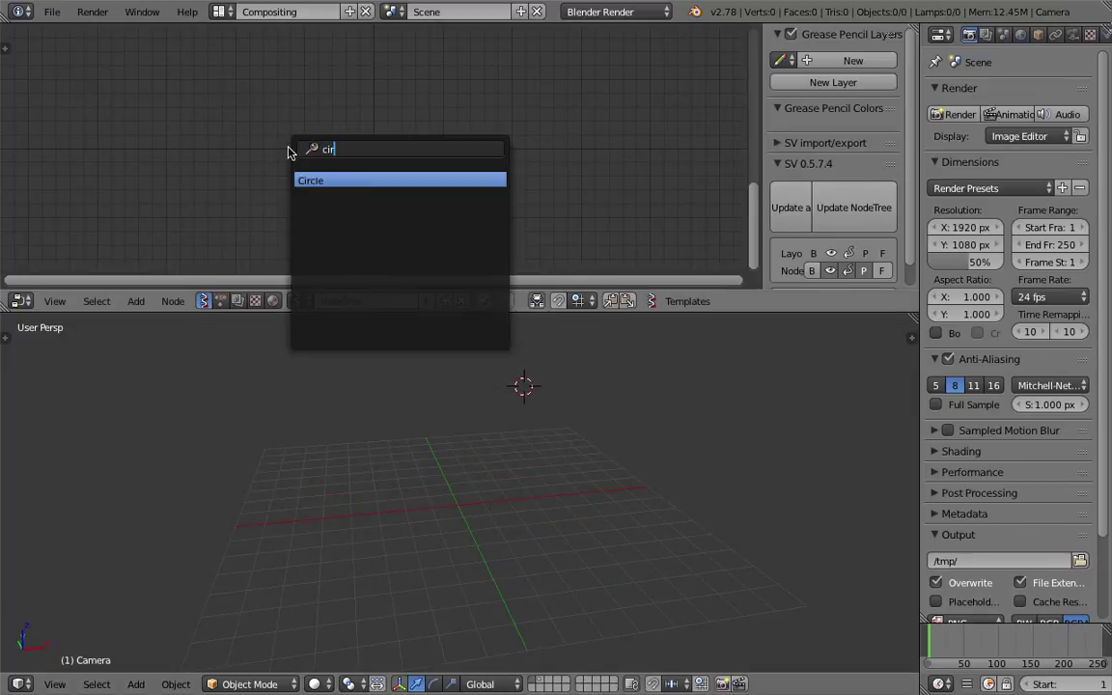
pyautogui.press('Return')
pyautogui.click(253, 100)
# Add a Viewer Draw node and connect the Circle's Vertices and Edges outputs to its vertices and edg_pol inputs
pyautogui.hotkey('alt', 'space')
pyautogui.write('vie')
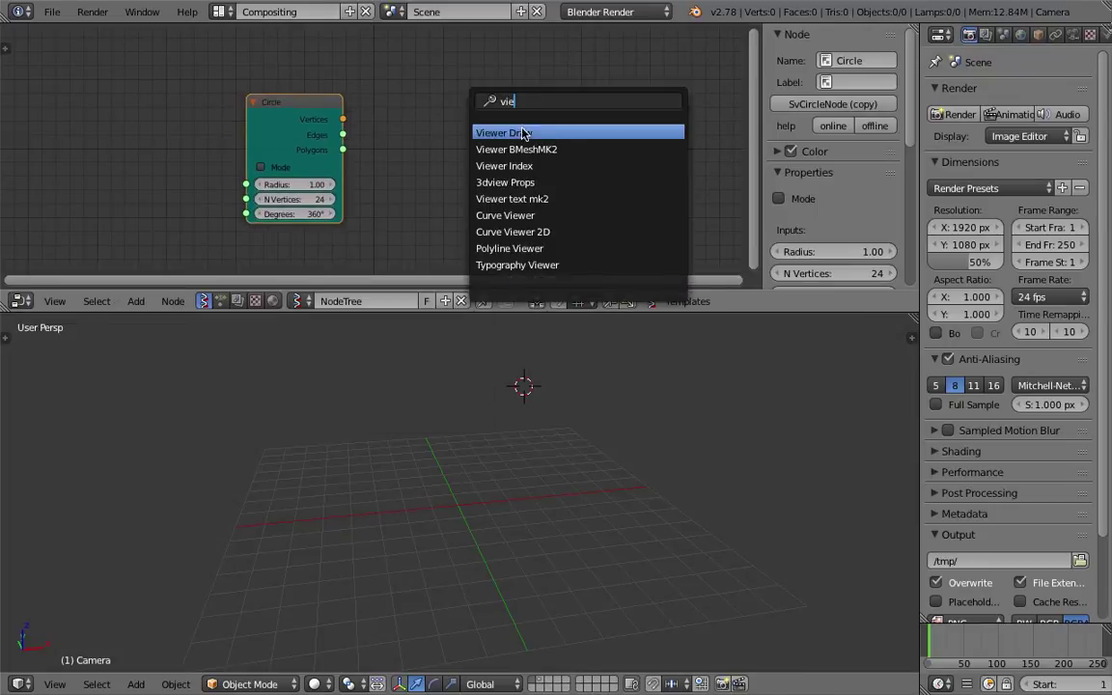
pyautogui.click(522, 134)
pyautogui.click(494, 88)
pyautogui.moveTo(343, 118)
pyautogui.mouseDown()
pyautogui.moveTo(487, 185)
pyautogui.moveTo(373, 136)
pyautogui.moveTo(486, 200)
pyautogui.mouseUp()
pyautogui.scroll(3, 480, 490)
pyautogui.moveTo(480, 491); pyautogui.dragTo(513, 467, button='middle')
# Set the Circle node's Degrees to 180 to make a half circle
pyautogui.moveTo(294, 214); pyautogui.dragTo(280, 213)
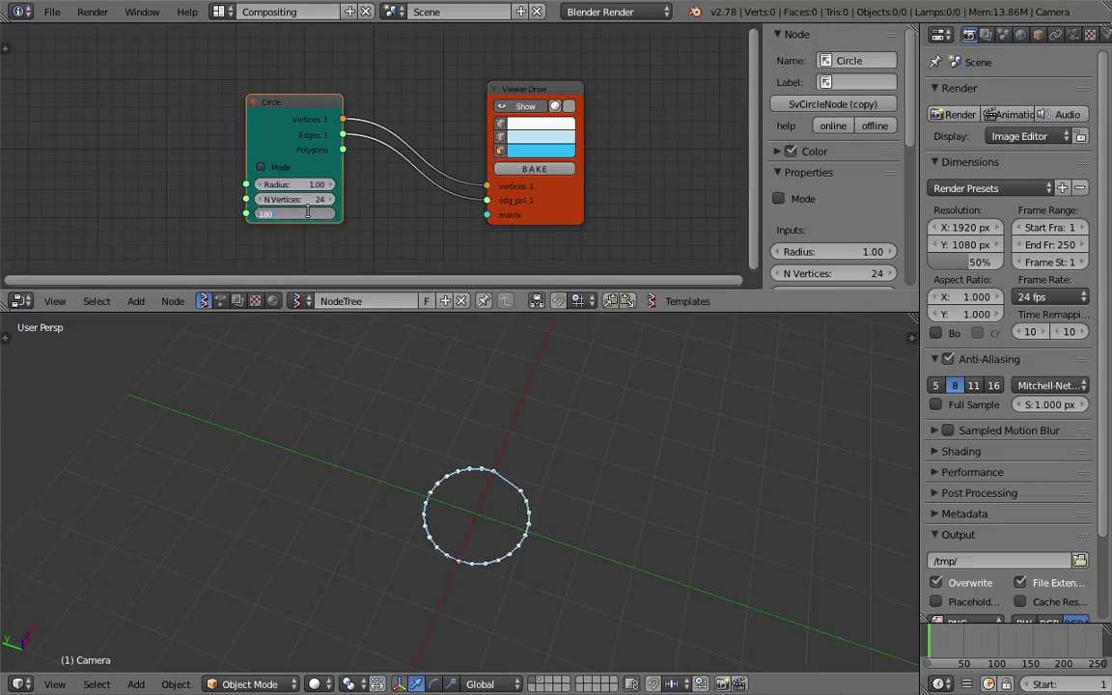
pyautogui.press('Return')
pyautogui.moveTo(517, 429); pyautogui.dragTo(368, 537, button='middle')
pyautogui.moveTo(549, 545)
pyautogui.mouseDown(button='middle')
pyautogui.moveTo(391, 535)
pyautogui.moveTo(324, 491)
pyautogui.moveTo(499, 524)
pyautogui.moveTo(481, 464)
pyautogui.moveTo(454, 461)
pyautogui.mouseUp(button='middle')
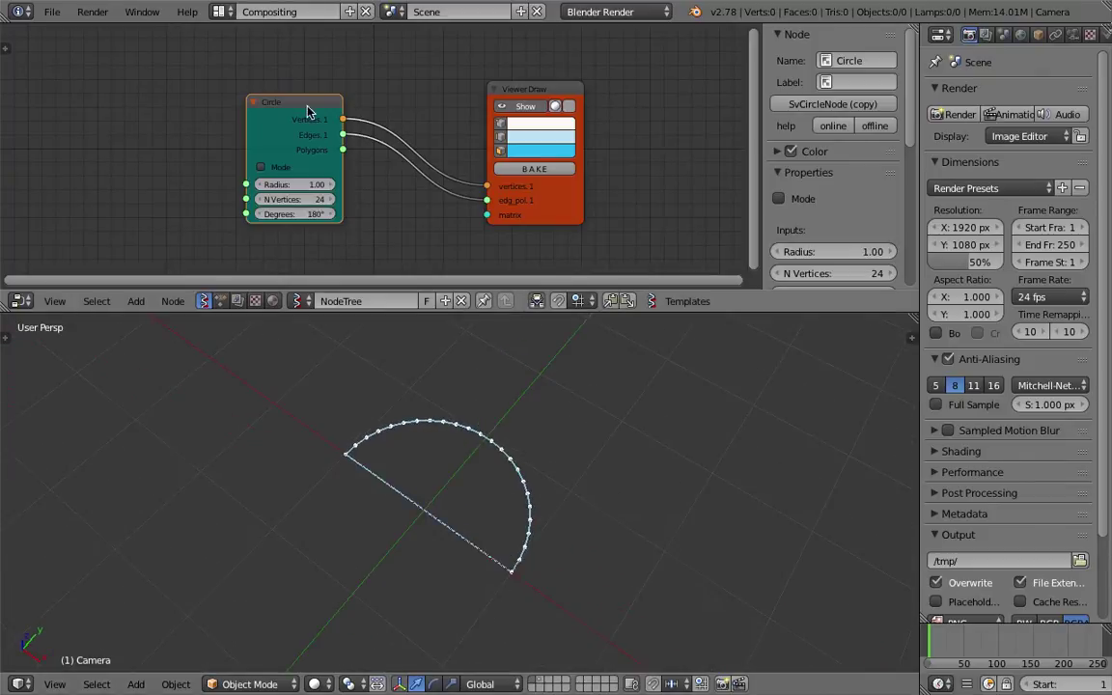
# Spread the two nodes apart and set the Circle's Radius to 1.99 and N Vertices to 7
pyautogui.moveTo(281, 104); pyautogui.dragTo(287, 71)
pyautogui.moveTo(535, 88); pyautogui.dragTo(567, 81)
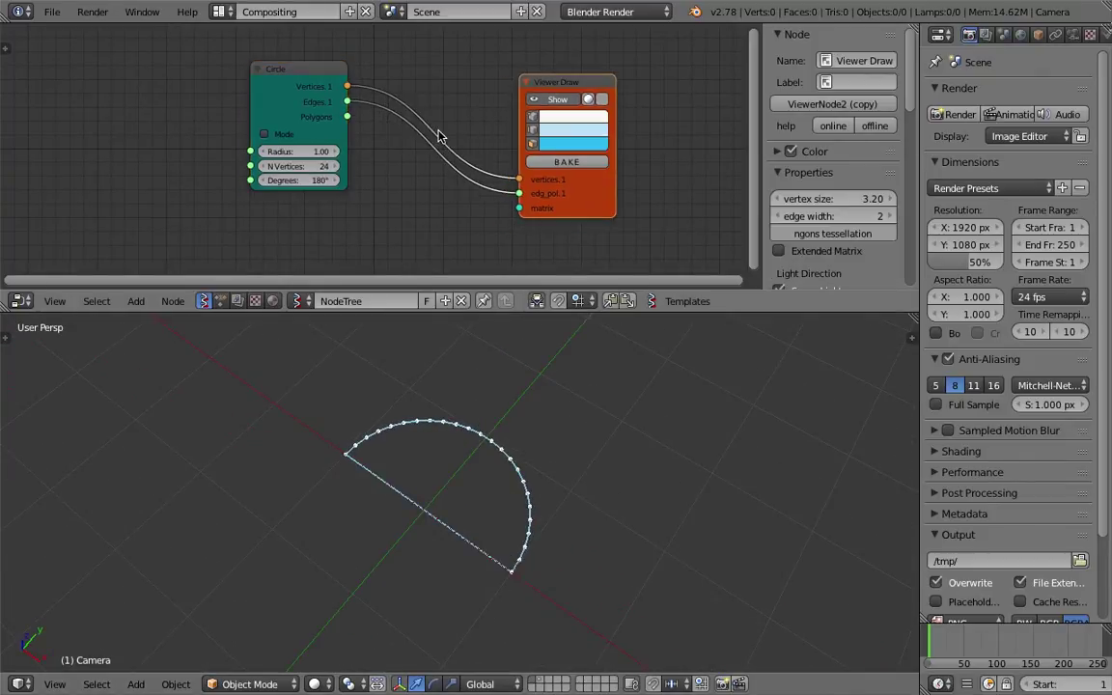
pyautogui.moveTo(307, 158)
pyautogui.mouseDown()
pyautogui.moveTo(367, 155)
pyautogui.moveTo(330, 156)
pyautogui.moveTo(320, 168)
pyautogui.moveTo(358, 168)
pyautogui.moveTo(280, 169)
pyautogui.moveTo(320, 172)
pyautogui.mouseUp()
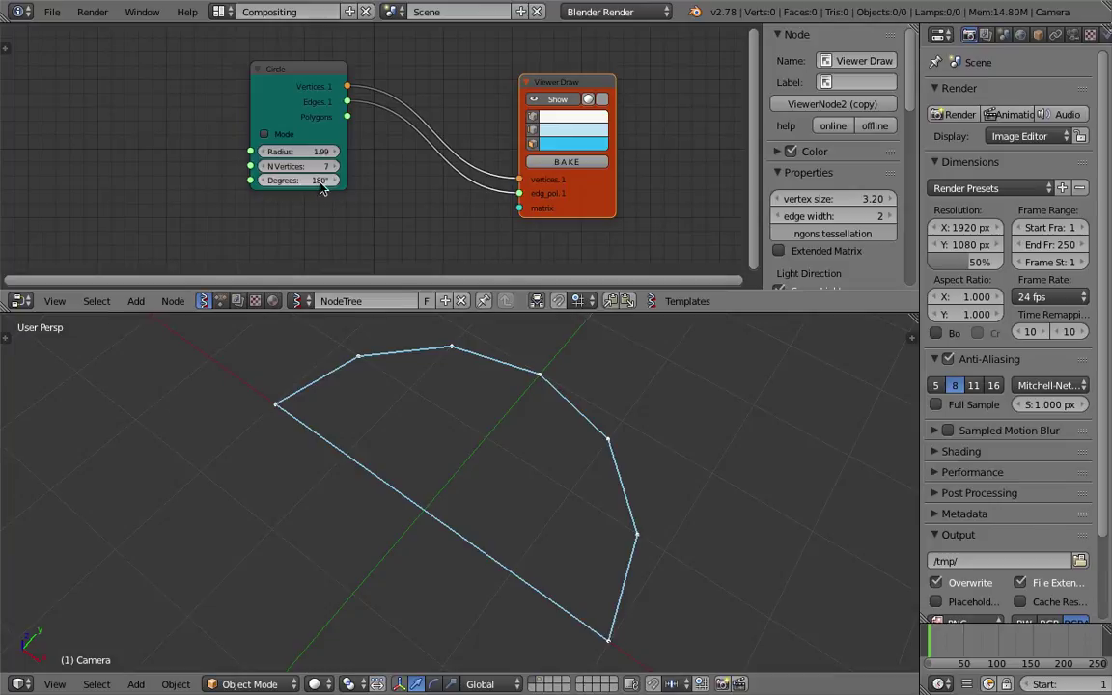
# Enlarge the node editor area downward and orbit the 3D view to a lower angle on the half circle
pyautogui.moveTo(361, 197); pyautogui.dragTo(355, 196, button='middle')
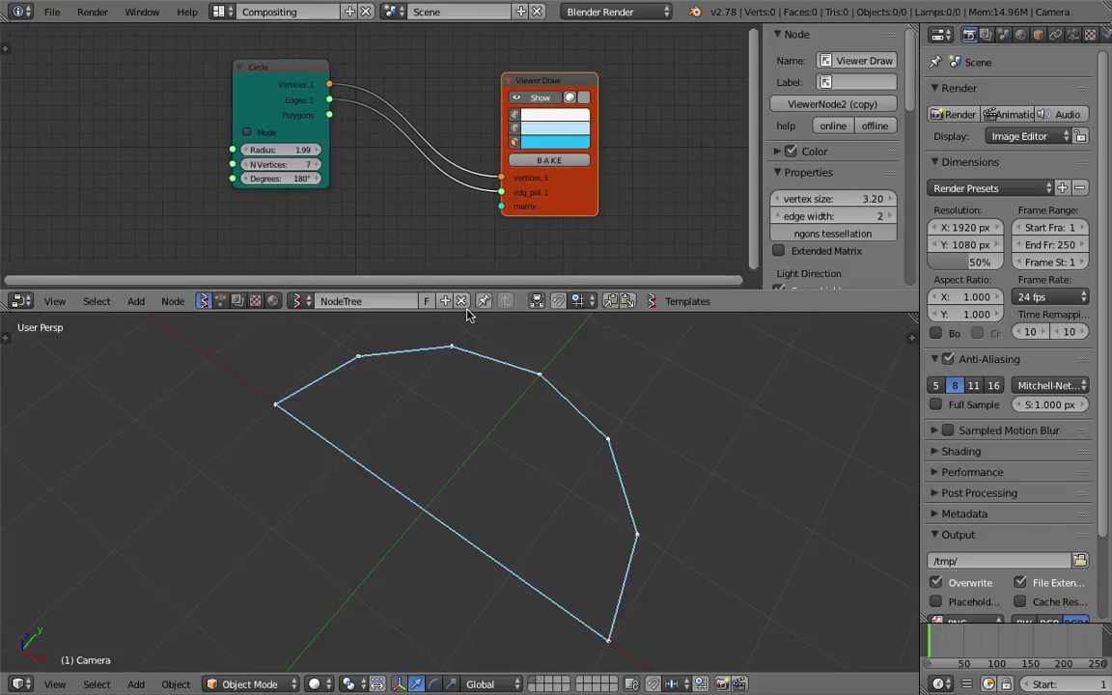
pyautogui.moveTo(468, 312); pyautogui.dragTo(478, 353)
pyautogui.moveTo(511, 507); pyautogui.dragTo(467, 428, button='middle')
pyautogui.moveTo(311, 454); pyautogui.dragTo(454, 524, button='middle')
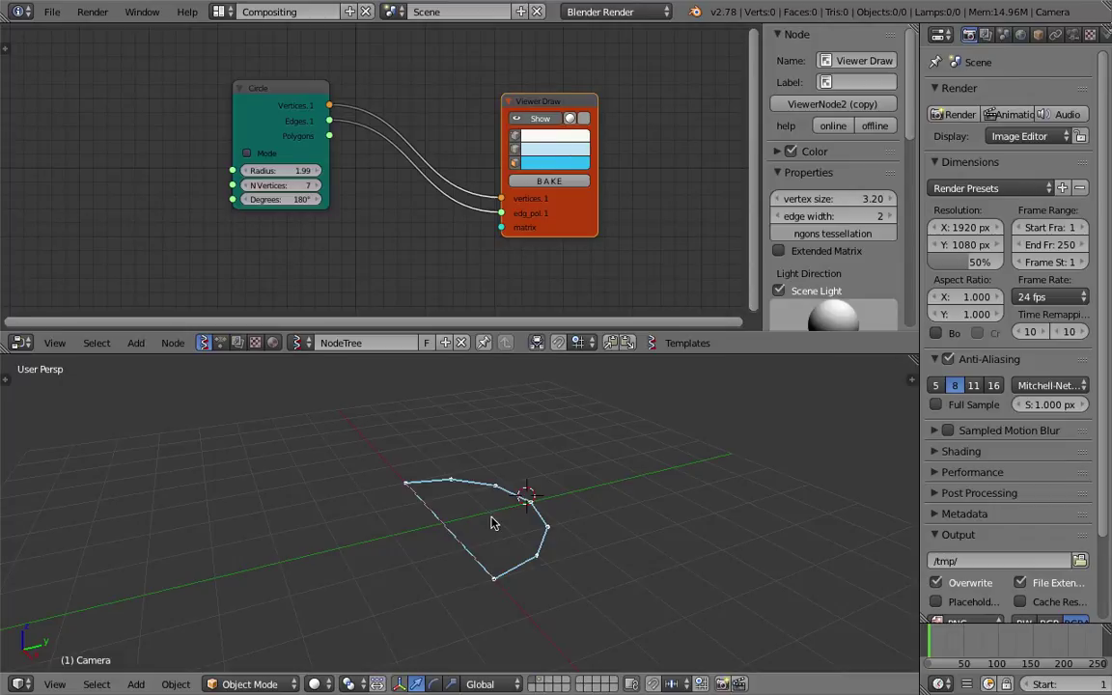
# Save over the file and widen the gap between the Circle and Viewer Draw nodes
pyautogui.moveTo(572, 211); pyautogui.dragTo(612, 185)
pyautogui.hotkey('ctrl', 's')
pyautogui.click(612, 183)
pyautogui.moveTo(421, 197); pyautogui.dragTo(423, 170, button='middle')
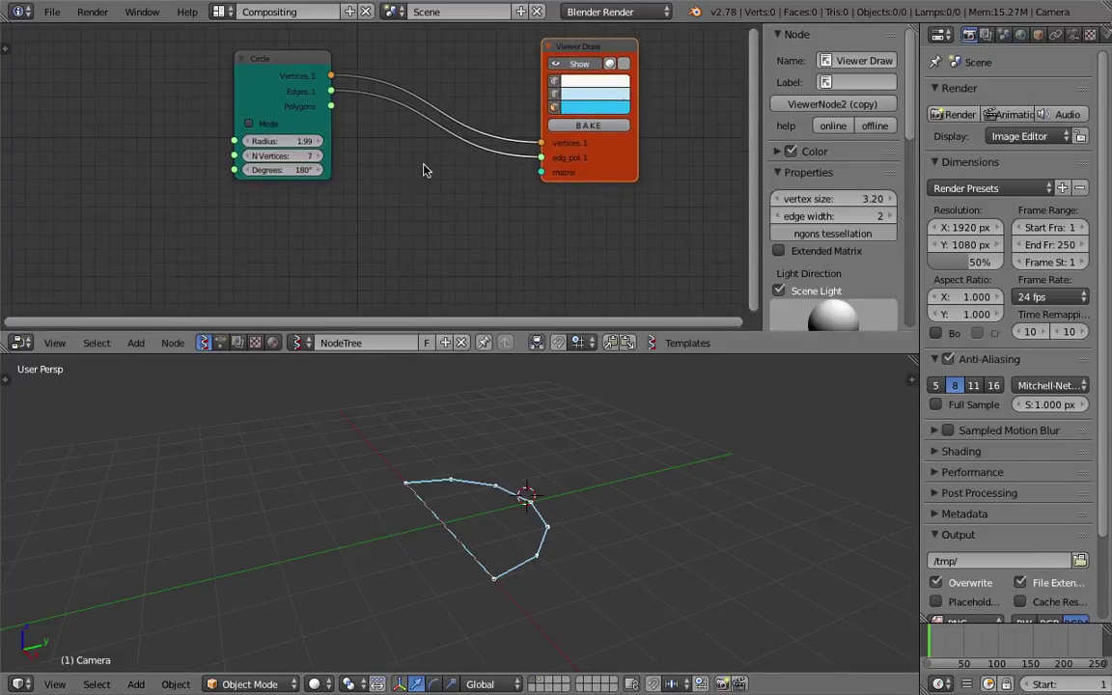
pyautogui.moveTo(270, 108); pyautogui.dragTo(202, 130)
pyautogui.moveTo(567, 183); pyautogui.dragTo(603, 179)
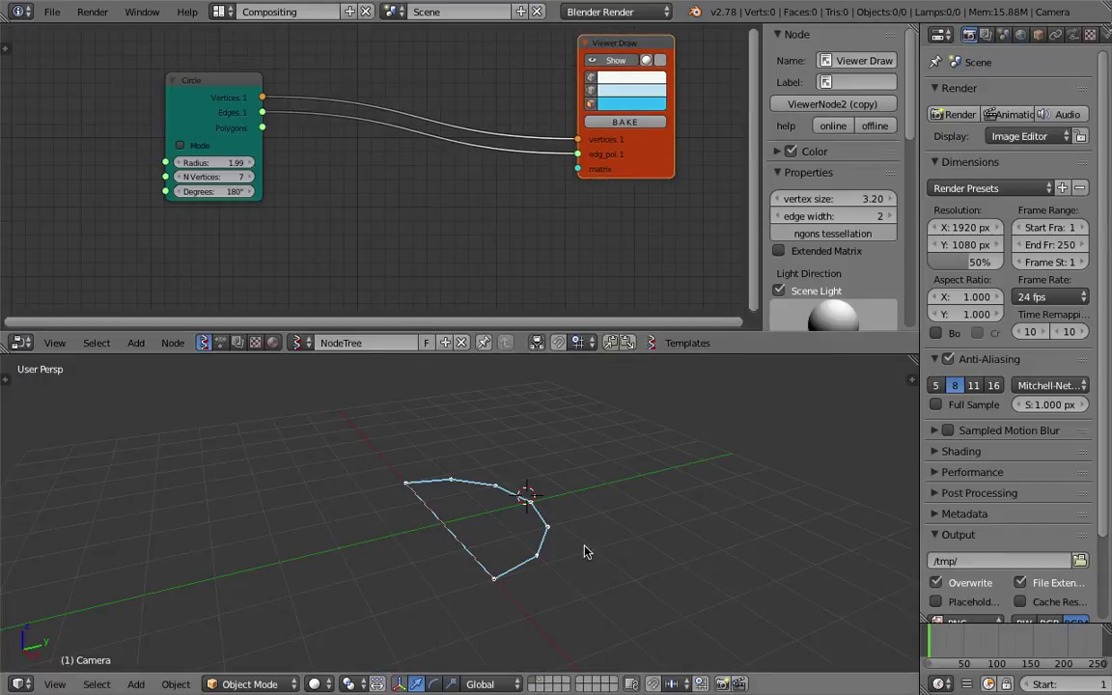
# Add a Rotation node above the links between the Circle and Viewer Draw nodes, and save over the file
pyautogui.moveTo(525, 490); pyautogui.dragTo(531, 496, button='middle')
pyautogui.click(653, 546)
pyautogui.moveTo(575, 138); pyautogui.dragTo(560, 149, button='middle')
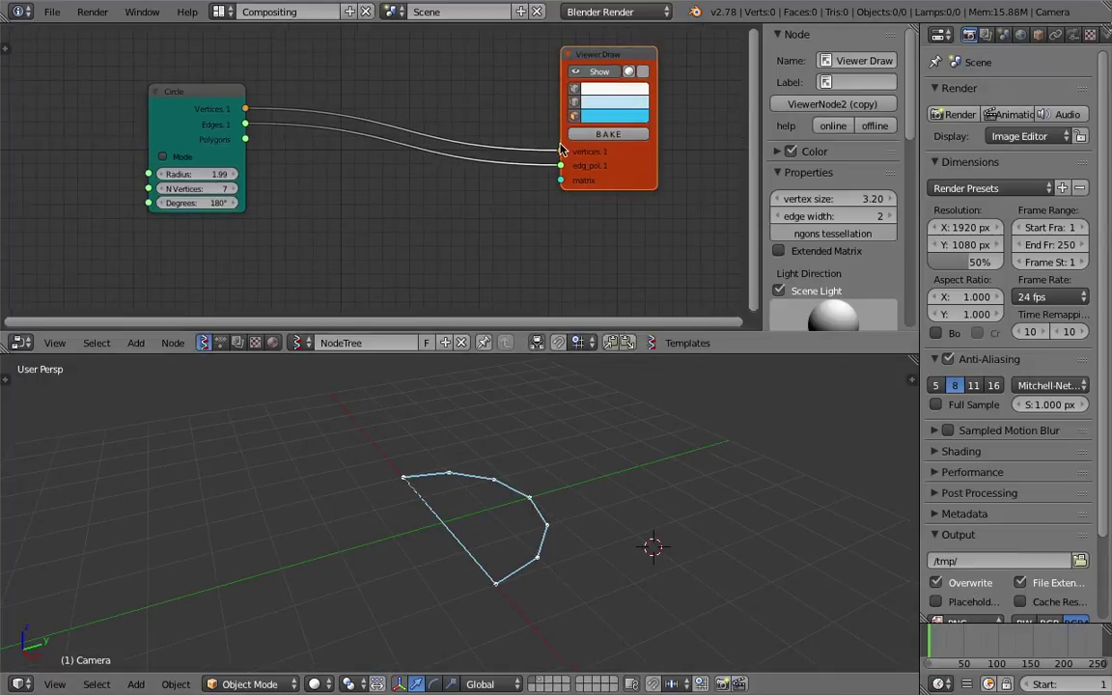
pyautogui.moveTo(370, 65); pyautogui.dragTo(370, 114, button='middle')
pyautogui.press('space')
pyautogui.write('rotat')
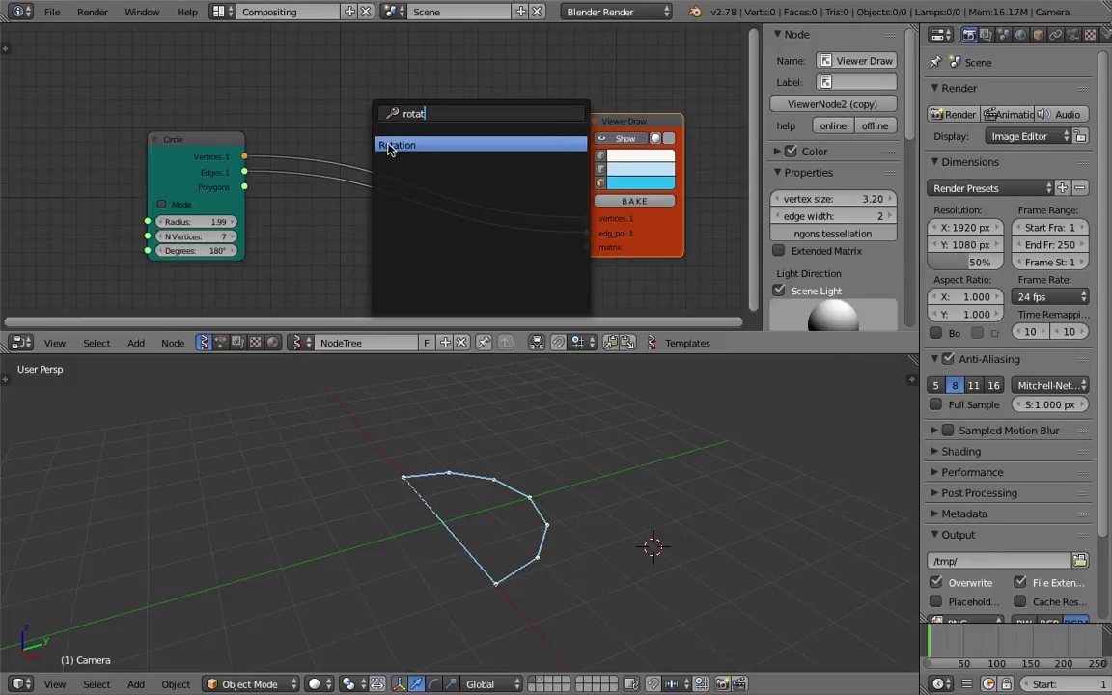
pyautogui.click(389, 145)
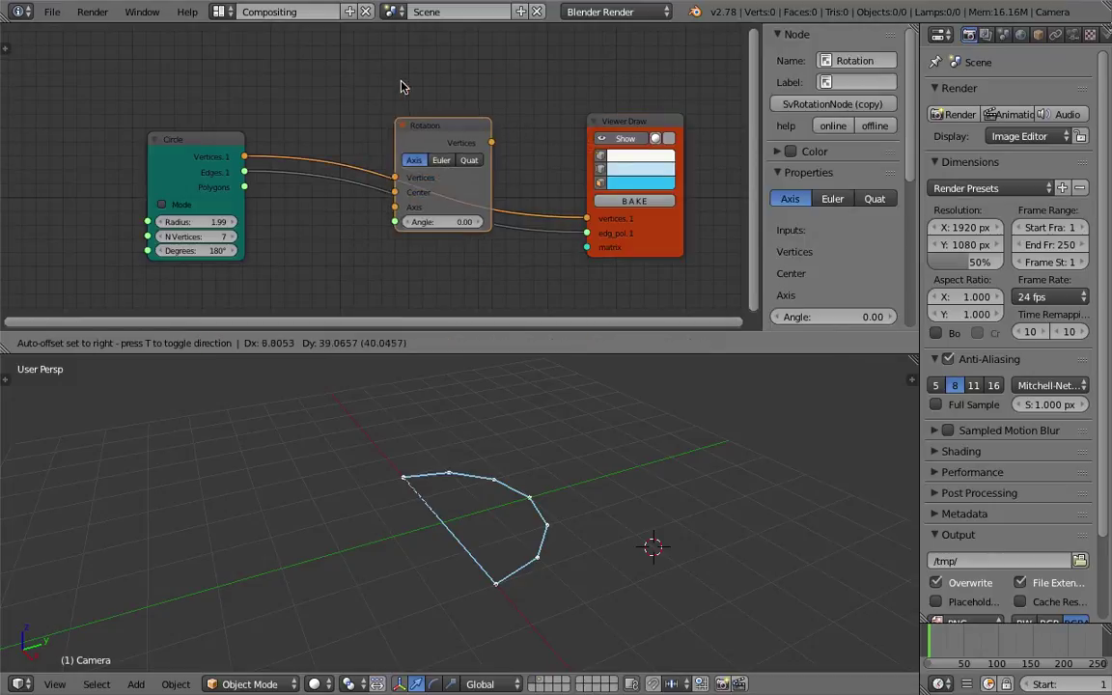
pyautogui.click(361, 42)
pyautogui.moveTo(356, 116); pyautogui.dragTo(335, 149, button='middle')
pyautogui.hotkey('ctrl', 's')
pyautogui.click(335, 150)
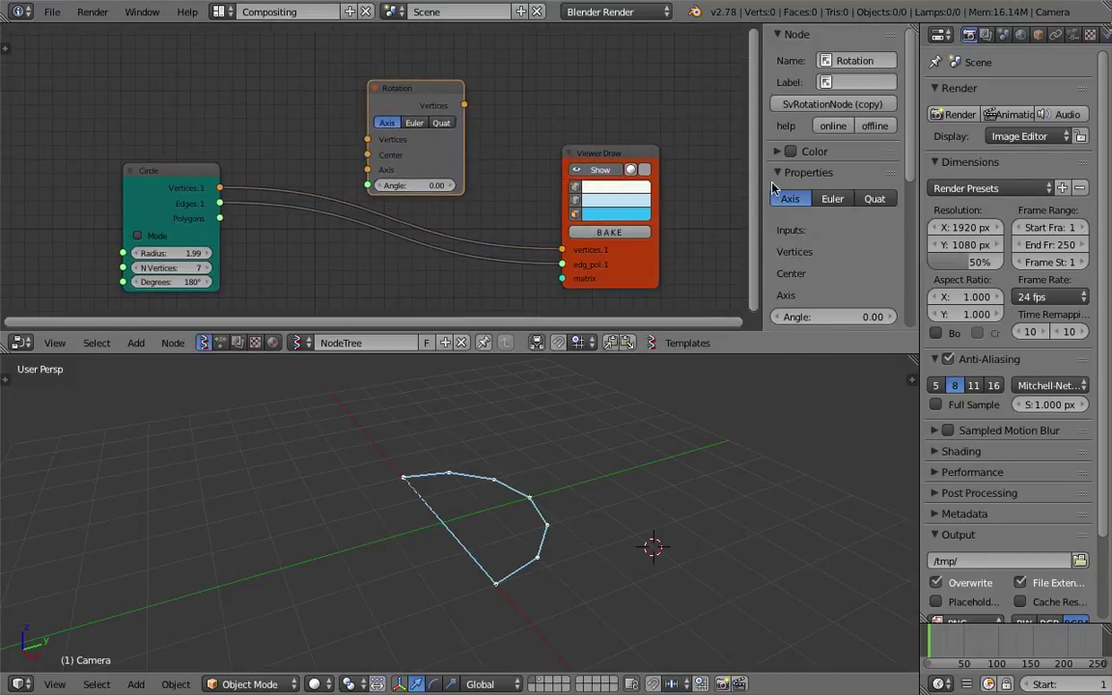
# Hide the node editor's properties sidebar and enlarge the node editor area downward
pyautogui.moveTo(761, 180); pyautogui.dragTo(849, 181)
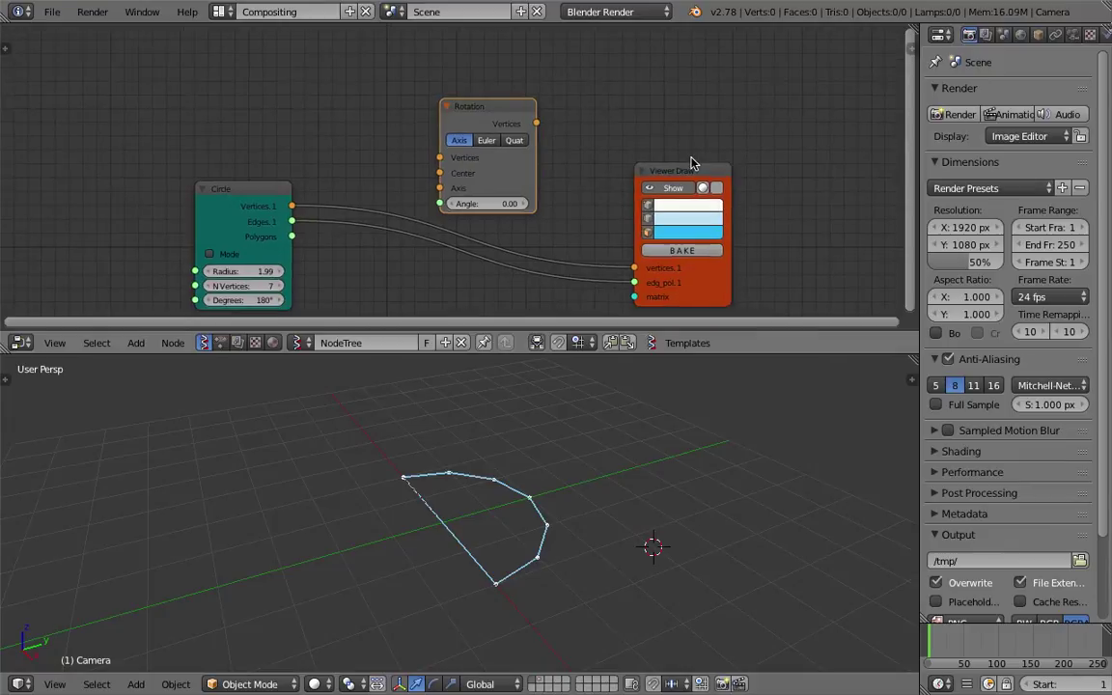
pyautogui.moveTo(609, 353); pyautogui.dragTo(609, 401)
pyautogui.hotkey('ctrl', 's')
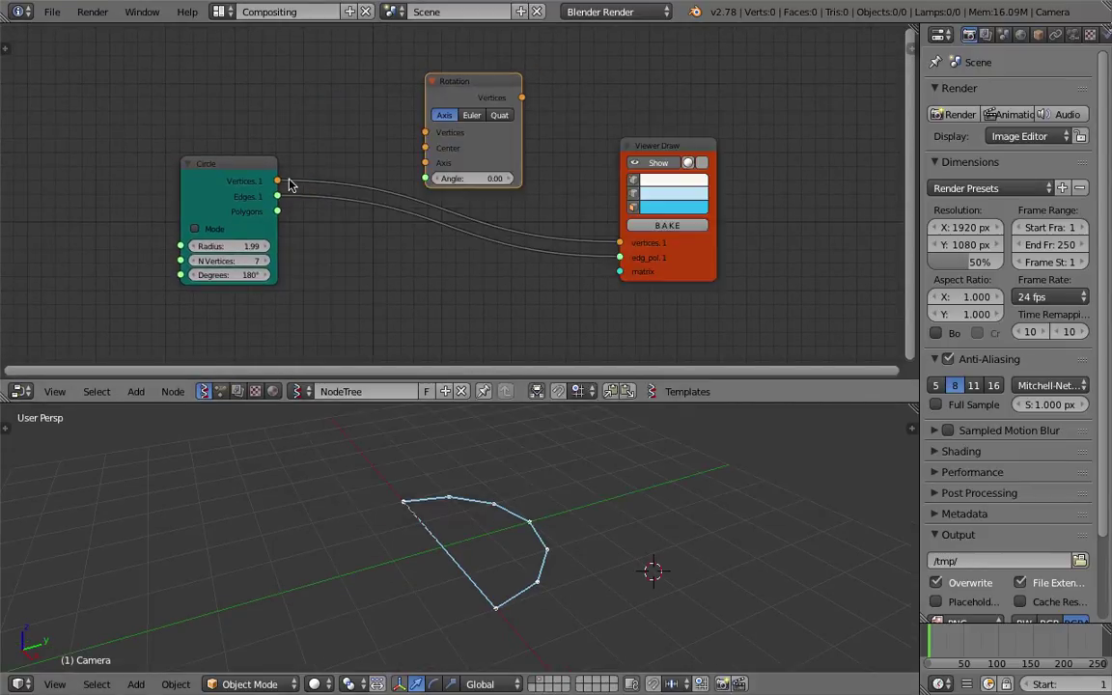
# Route the Circle's Vertices through the Rotation node into Viewer Draw's vertices input
pyautogui.moveTo(286, 184); pyautogui.dragTo(298, 168)
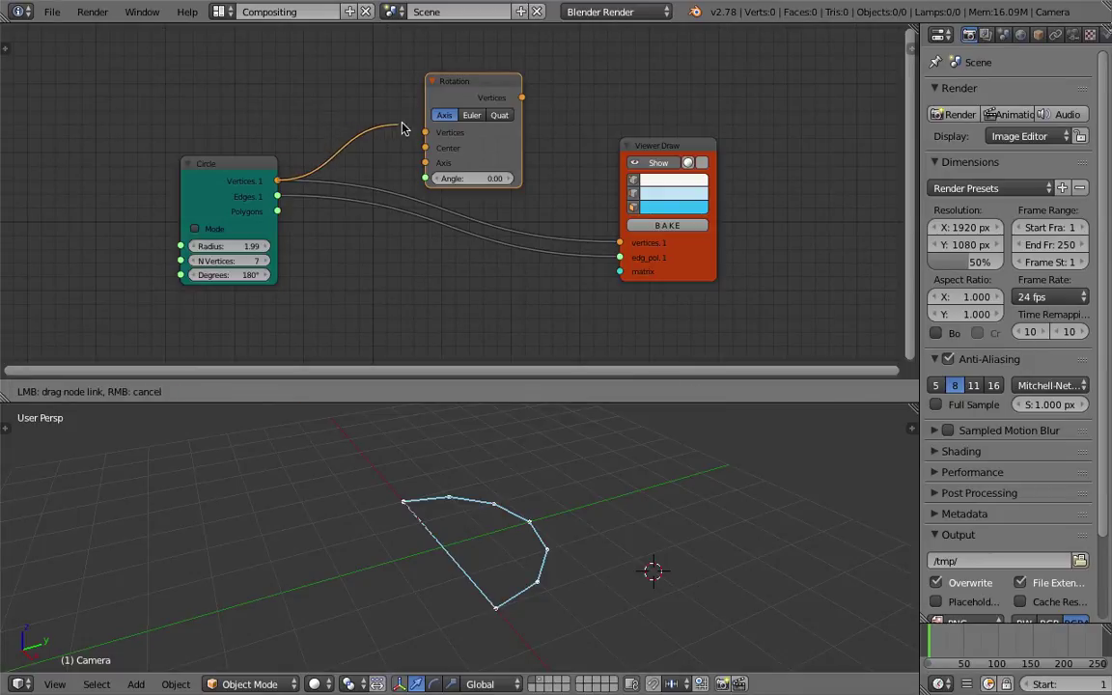
pyautogui.moveTo(403, 129); pyautogui.dragTo(425, 132)
pyautogui.moveTo(522, 98); pyautogui.dragTo(619, 243)
pyautogui.hotkey('ctrl', 's')
# Set the Rotation node's Angle to 90, and spread Rotation and Viewer Draw away from the Circle node
pyautogui.moveTo(491, 155)
pyautogui.mouseDown()
pyautogui.moveTo(429, 174)
pyautogui.moveTo(487, 176)
pyautogui.mouseUp()
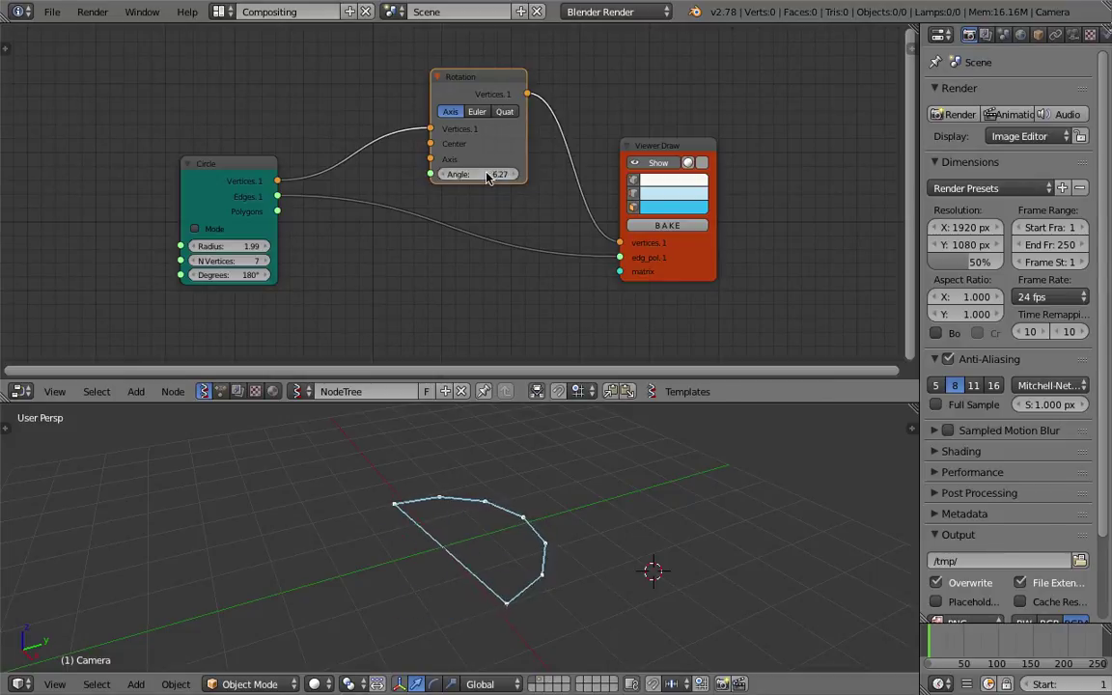
pyautogui.press('Return')
pyautogui.moveTo(448, 425); pyautogui.dragTo(528, 556, button='middle')
pyautogui.moveTo(442, 181); pyautogui.dragTo(436, 212, button='middle')
pyautogui.hotkey('ctrl', 's')
pyautogui.click(432, 221)
pyautogui.moveTo(645, 178); pyautogui.dragTo(706, 191)
pyautogui.moveTo(450, 102); pyautogui.dragTo(557, 83)
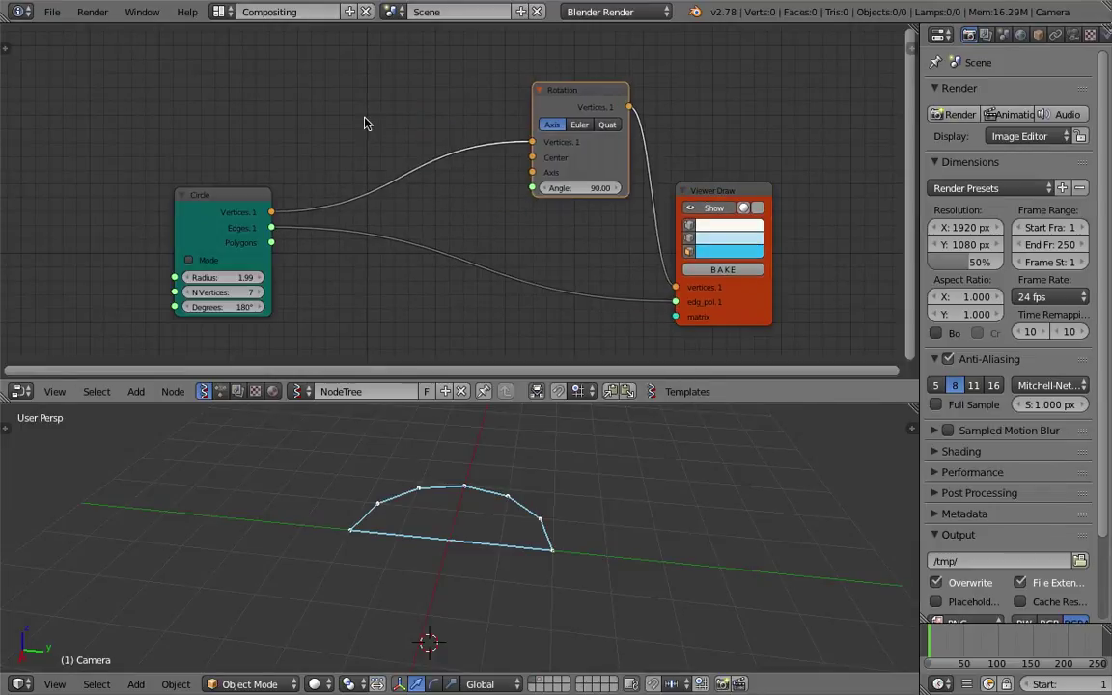
# Add a Vector X | Y | Z node and link its Vectors output to the Rotation node's Axis input
pyautogui.hotkey('ctrl', 'a')
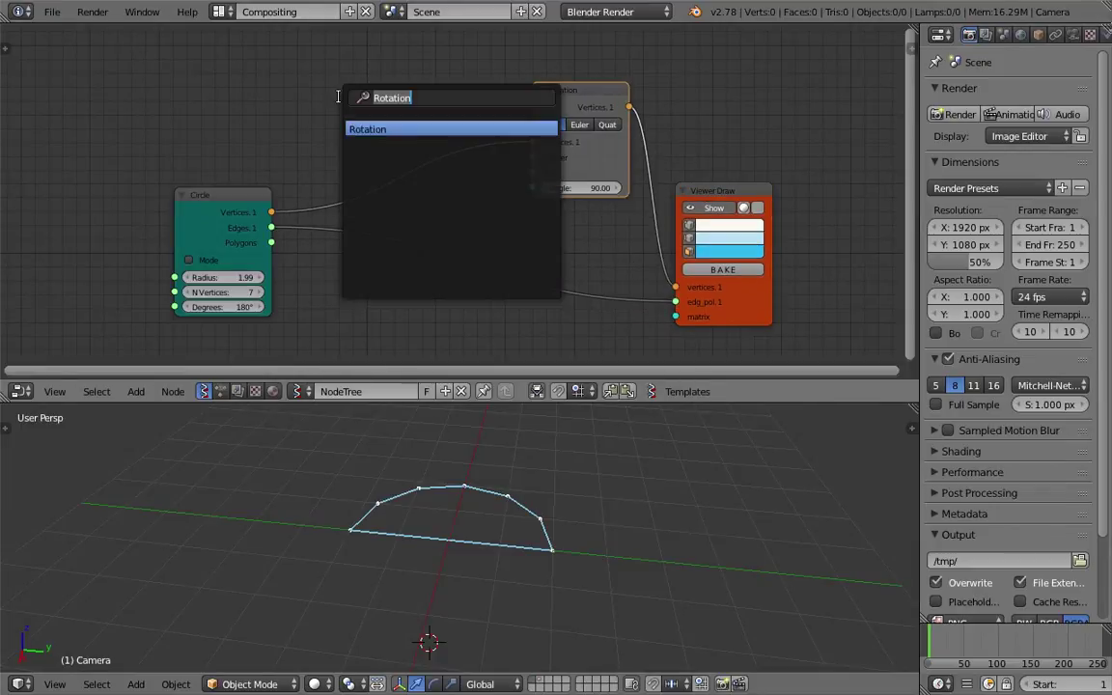
pyautogui.write('z')
pyautogui.press('Down')
pyautogui.press('Down')
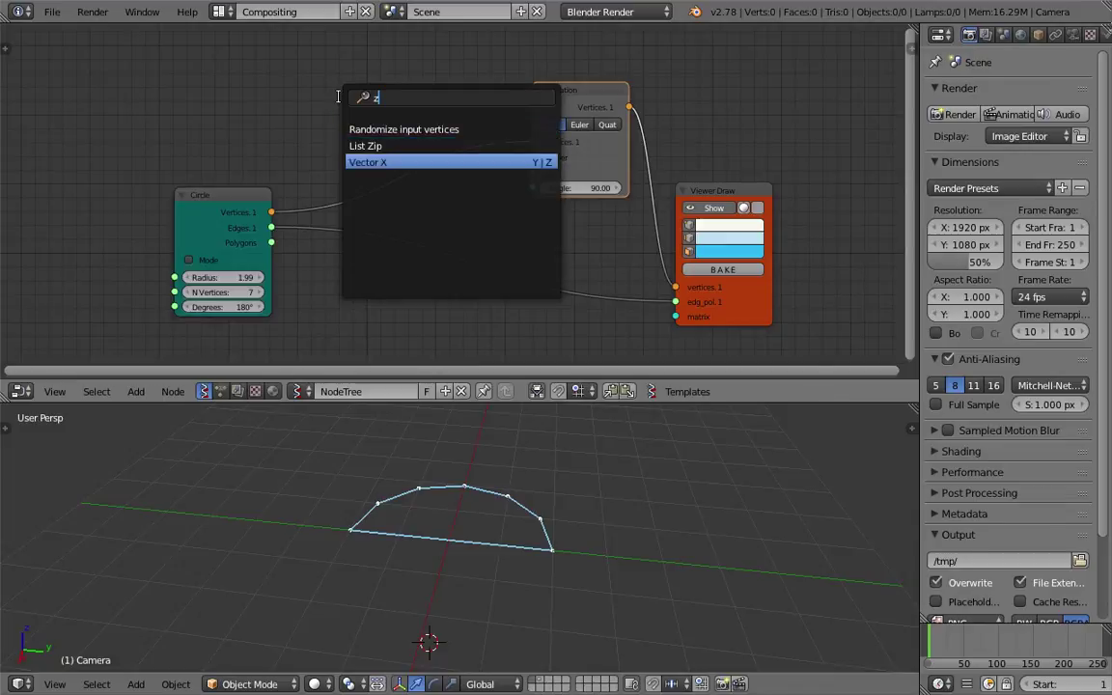
pyautogui.press('Return')
pyautogui.hotkey('ctrl', 's')
pyautogui.click(307, 92)
pyautogui.moveTo(393, 116); pyautogui.dragTo(513, 178)
# Compare the X and Y options on the axis vector node and settle on X so the half circle stands upright
pyautogui.click(339, 134)
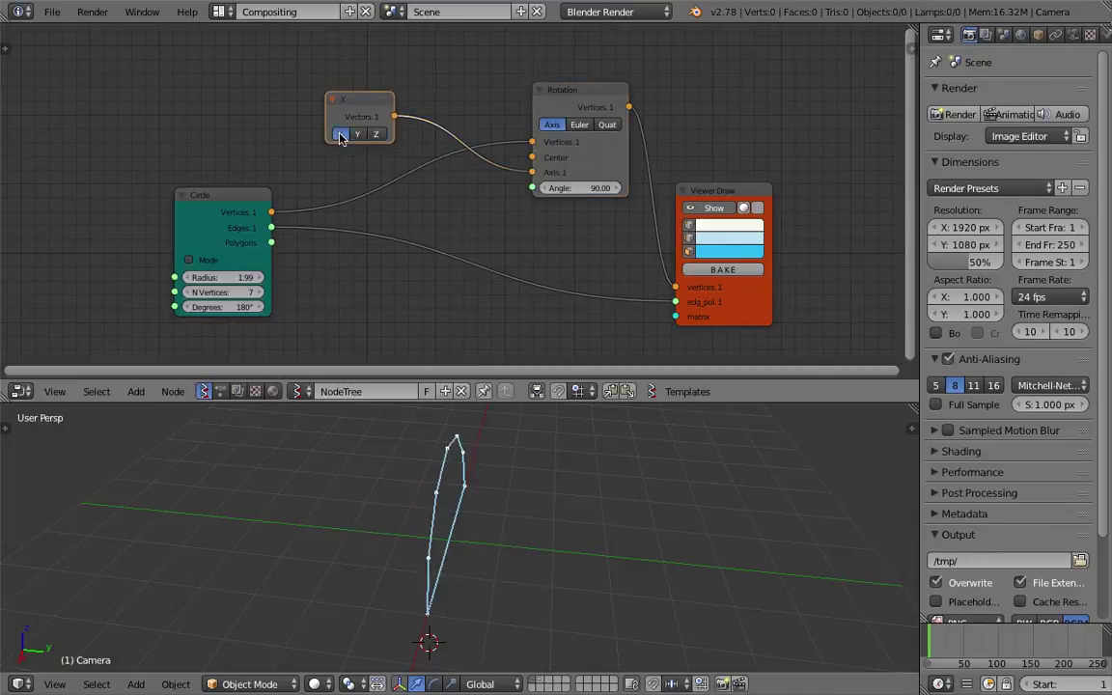
pyautogui.click(358, 136)
pyautogui.click(342, 135)
pyautogui.moveTo(485, 512); pyautogui.dragTo(593, 484, button='middle')
# Set the Circle node's N Vertices to 12
pyautogui.moveTo(238, 243); pyautogui.dragTo(245, 207, button='middle')
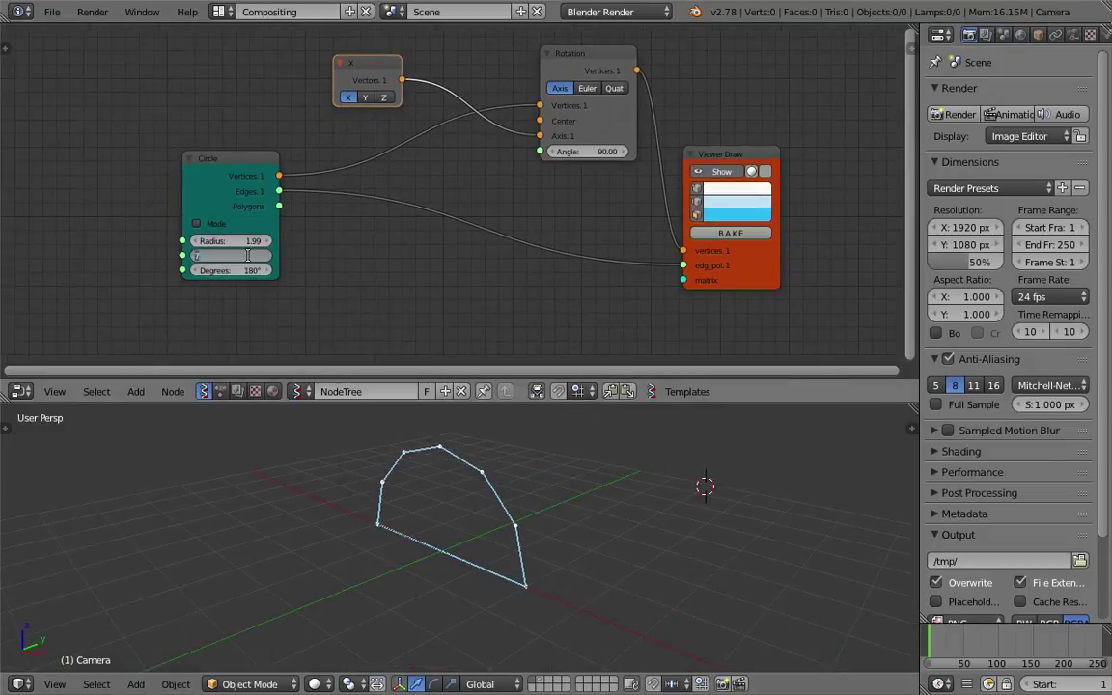
pyautogui.press('Return')
pyautogui.moveTo(603, 545); pyautogui.dragTo(583, 513, button='middle')
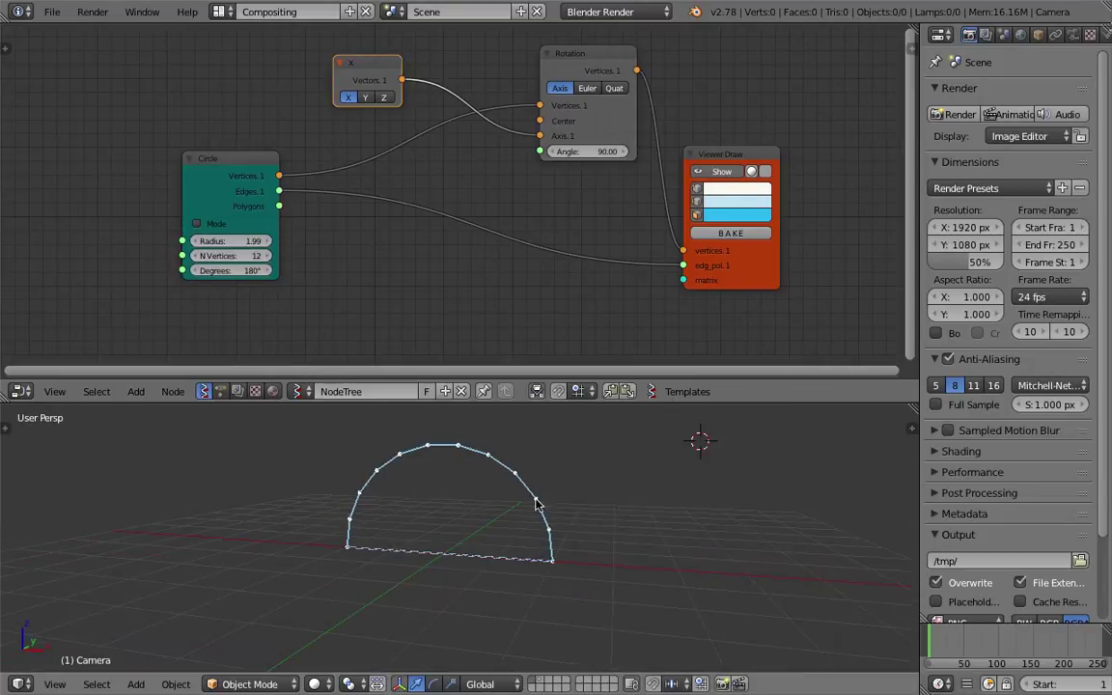
pyautogui.moveTo(403, 543); pyautogui.dragTo(421, 534, button='middle')
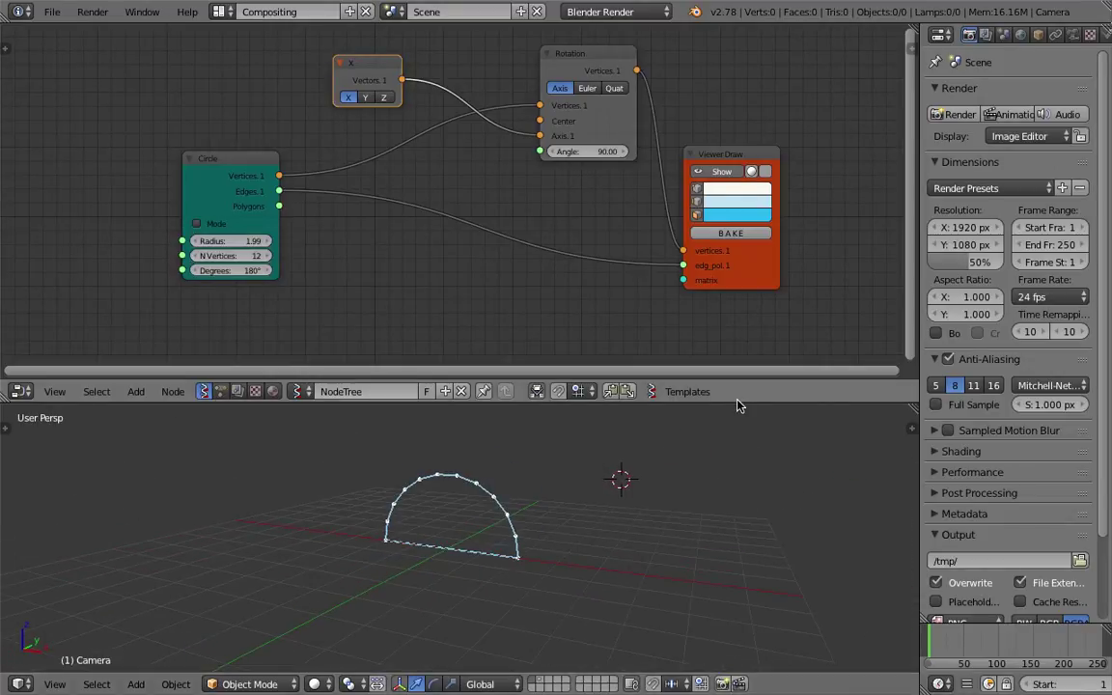
# Nudge the Viewer Draw node outward, enlarge the node editor area downward and save over the file
pyautogui.moveTo(738, 403); pyautogui.dragTo(733, 331)
pyautogui.scroll(-1, 601, 184)
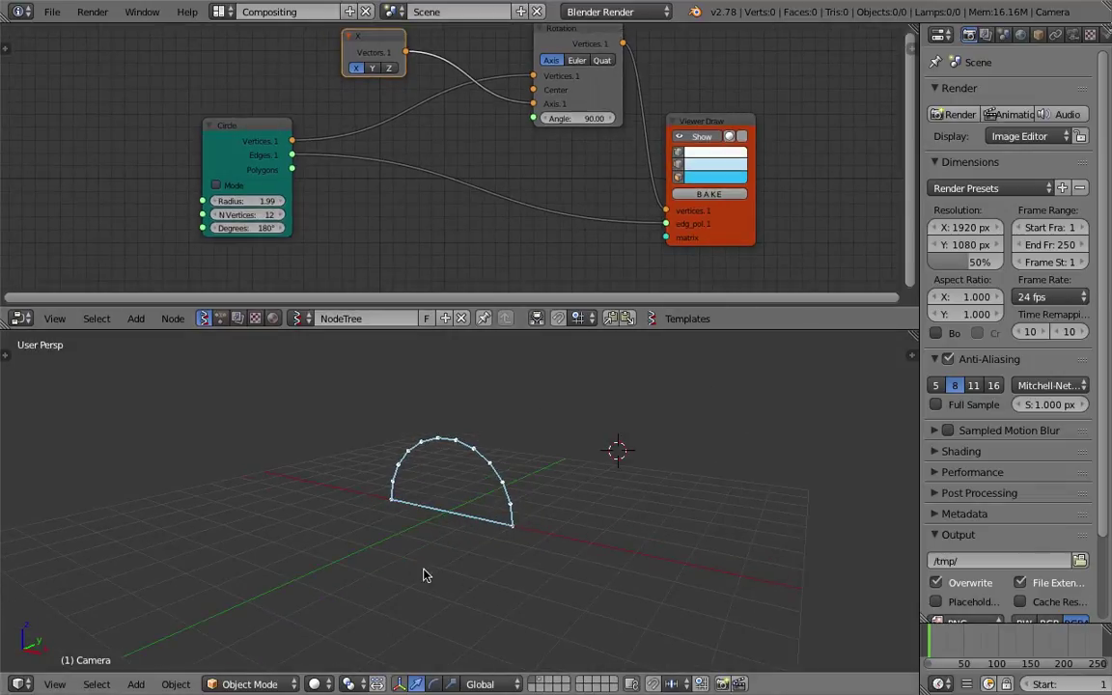
pyautogui.moveTo(725, 449)
pyautogui.mouseDown(button='middle')
pyautogui.moveTo(638, 464)
pyautogui.moveTo(683, 466)
pyautogui.mouseUp(button='middle')
pyautogui.hotkey('ctrl', 's')
pyautogui.click(682, 466)
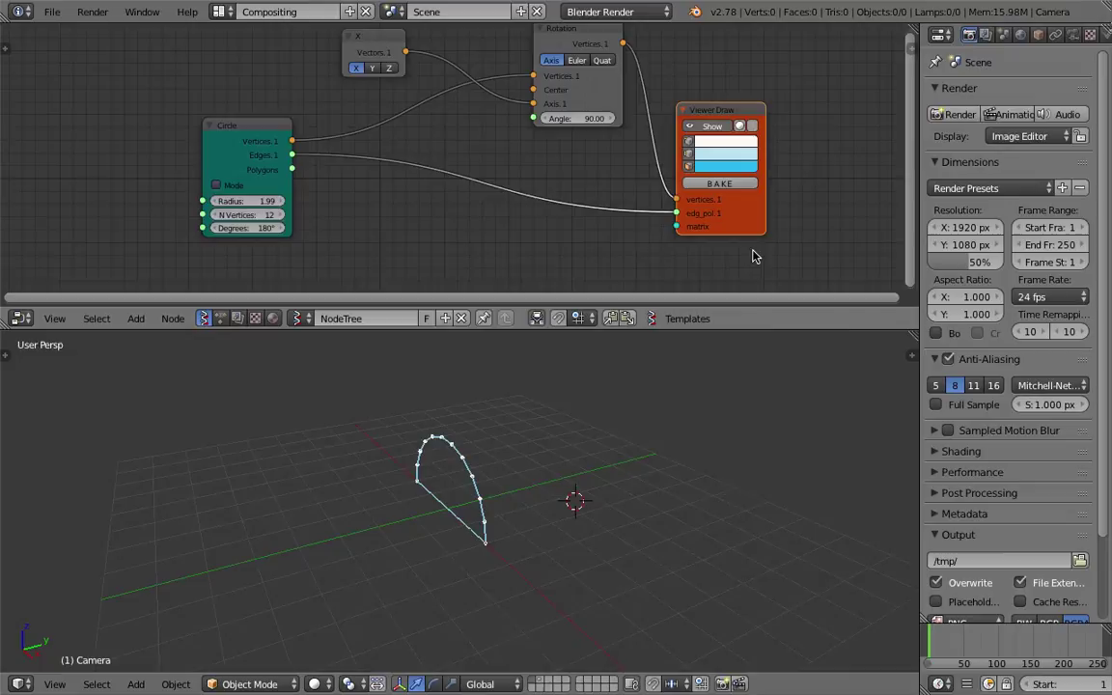
pyautogui.moveTo(695, 330); pyautogui.dragTo(740, 442)
pyautogui.hotkey('ctrl', 's')
pyautogui.click(434, 270)
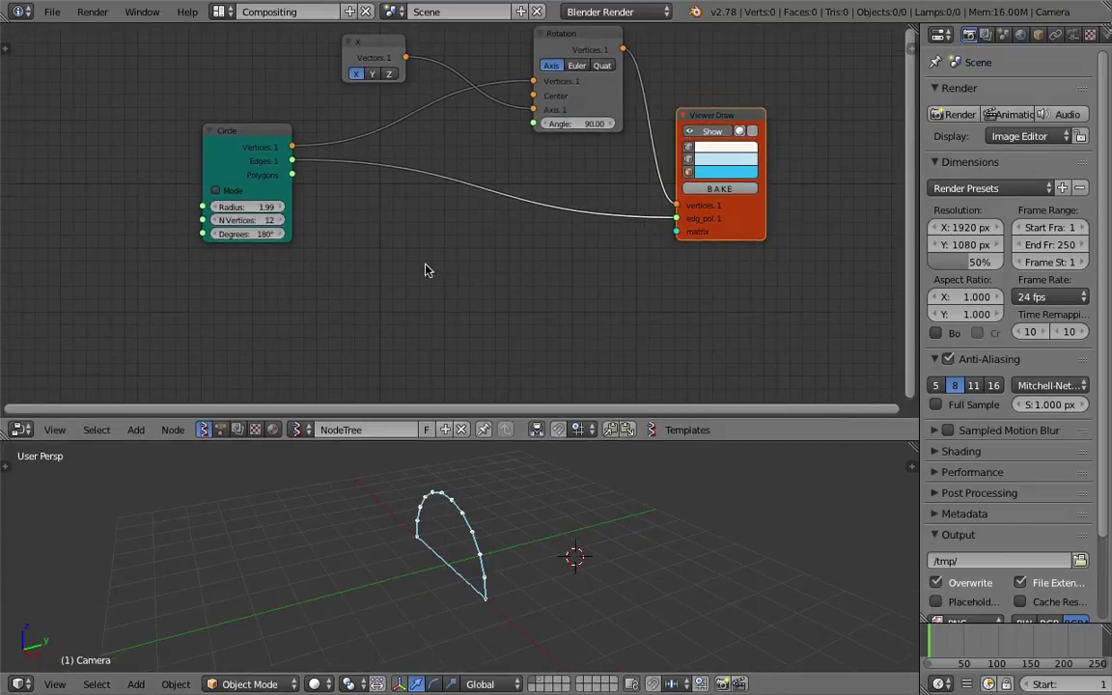
# Add a Matrix in node below the links and connect its Matrix output to Viewer Draw's matrix input
pyautogui.moveTo(425, 263); pyautogui.dragTo(440, 254, button='middle')
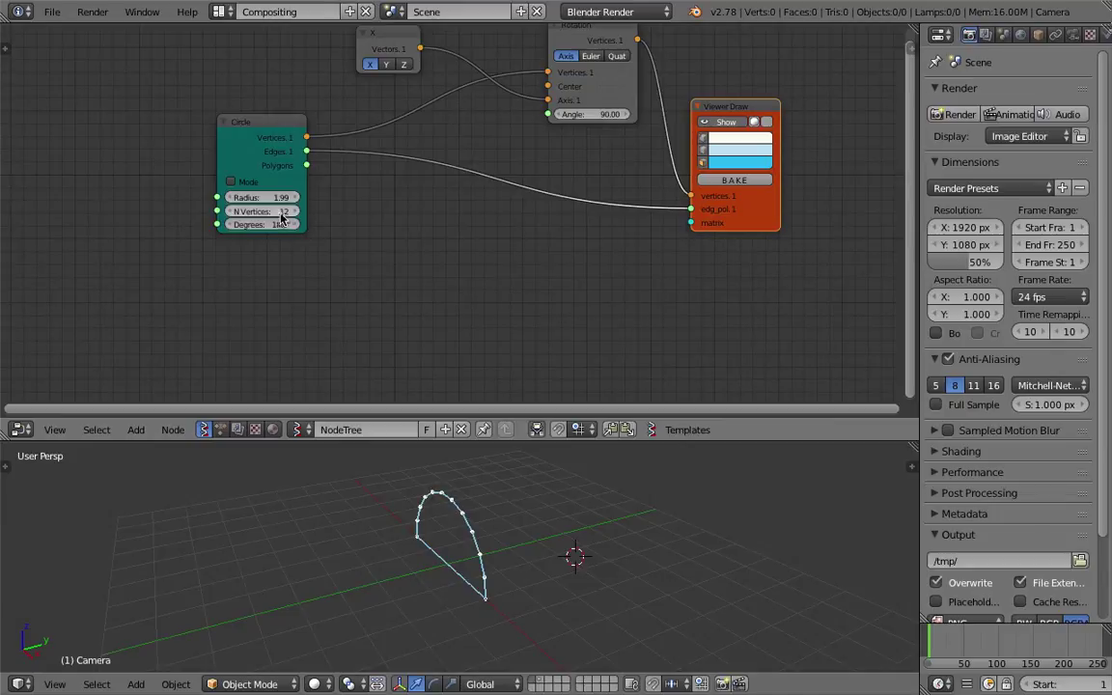
pyautogui.moveTo(693, 238); pyautogui.dragTo(667, 210, button='middle')
pyautogui.moveTo(726, 201); pyautogui.dragTo(737, 223)
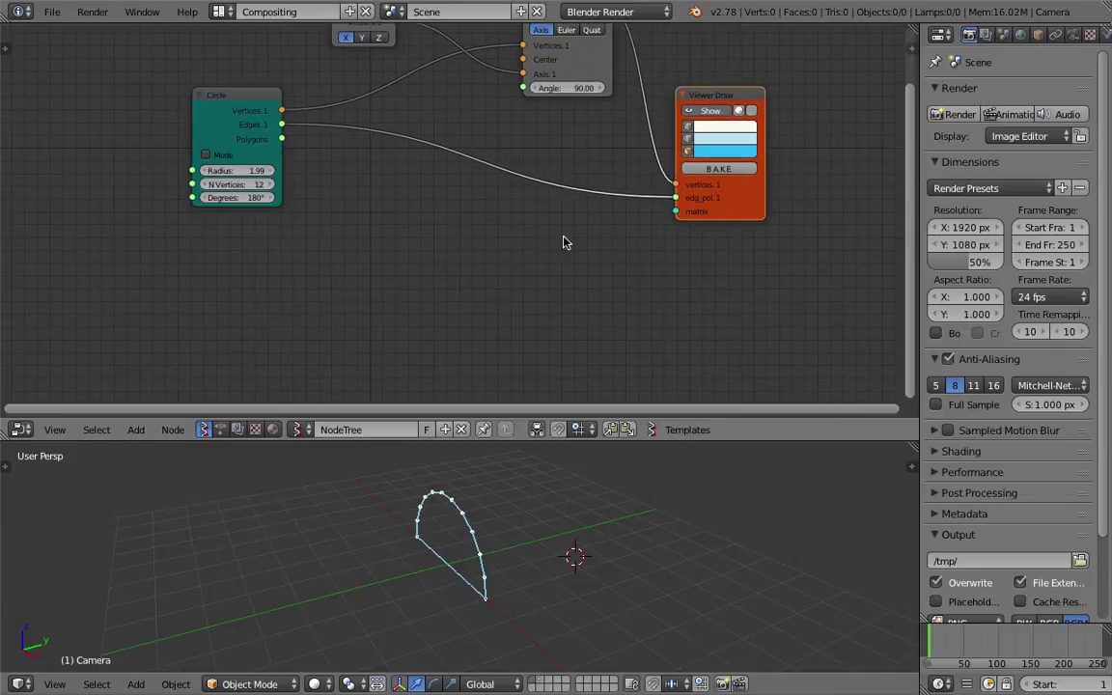
pyautogui.moveTo(656, 234); pyautogui.dragTo(653, 231, button='middle')
pyautogui.hotkey('shift', 'a')
pyautogui.click(447, 241)
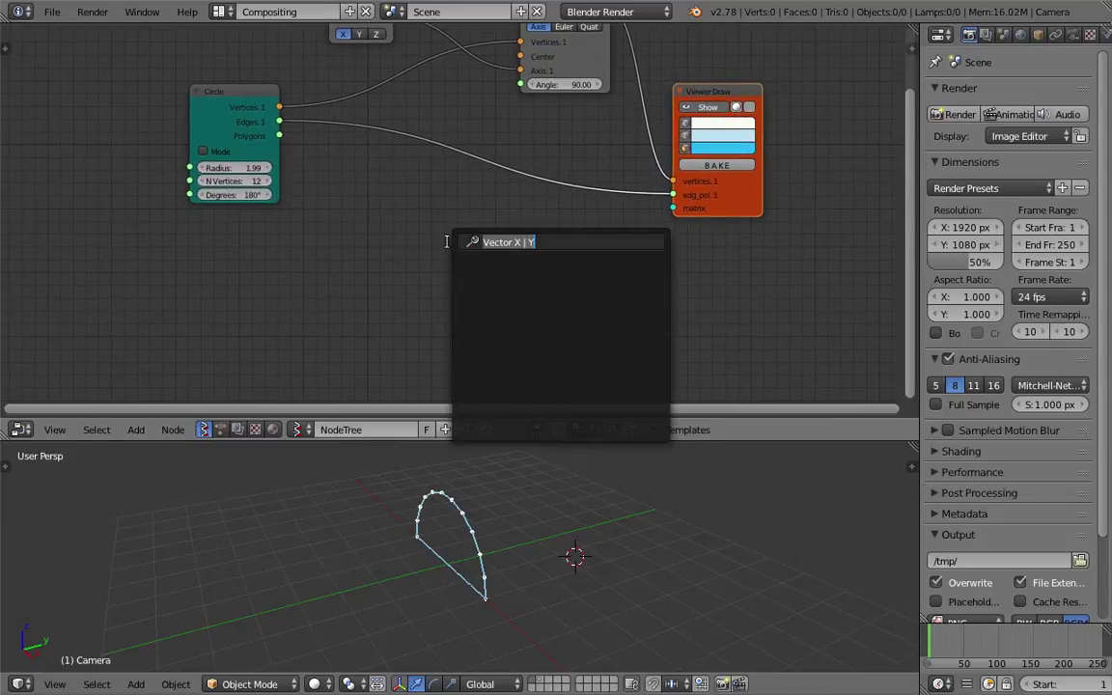
pyautogui.write('matrix i')
pyautogui.press('Return')
pyautogui.click(447, 246)
pyautogui.moveTo(537, 263)
pyautogui.mouseDown()
pyautogui.moveTo(673, 208)
pyautogui.moveTo(566, 240)
pyautogui.mouseUp()
pyautogui.click(567, 240)
# Add a Line node below the Circle and link its Vertices to the Matrix in node's Location
pyautogui.keyDown('shift'); pyautogui.scroll(-1, 287, 218); pyautogui.keyUp('shift')
pyautogui.hotkey('shift', 'a')
pyautogui.click(292, 218)
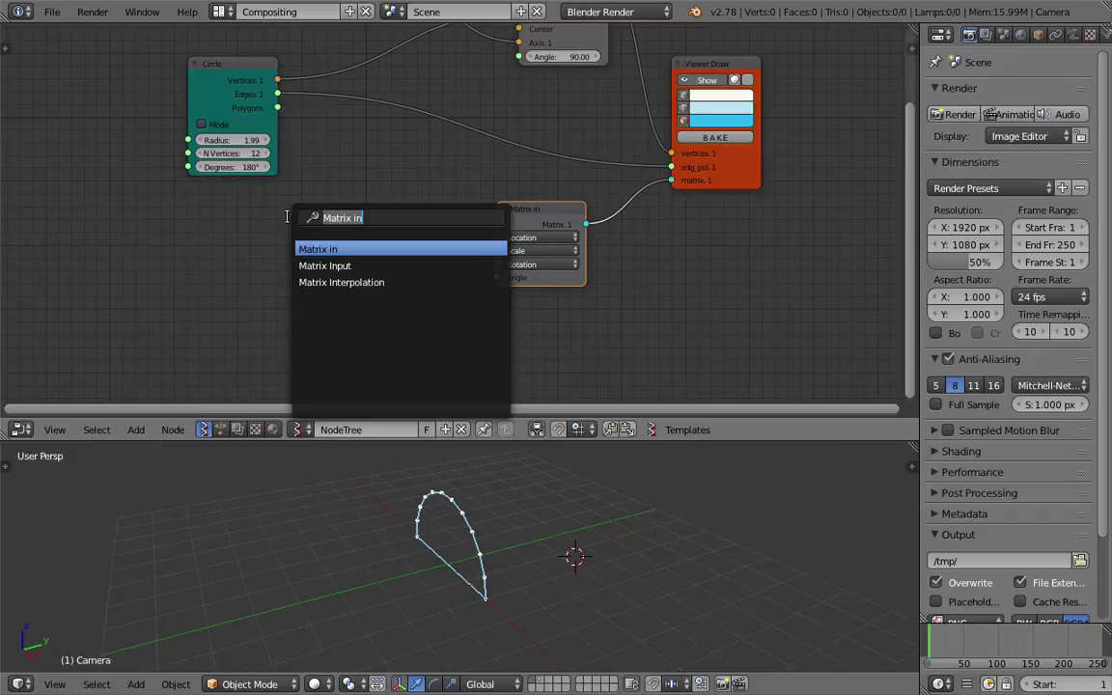
pyautogui.write('line')
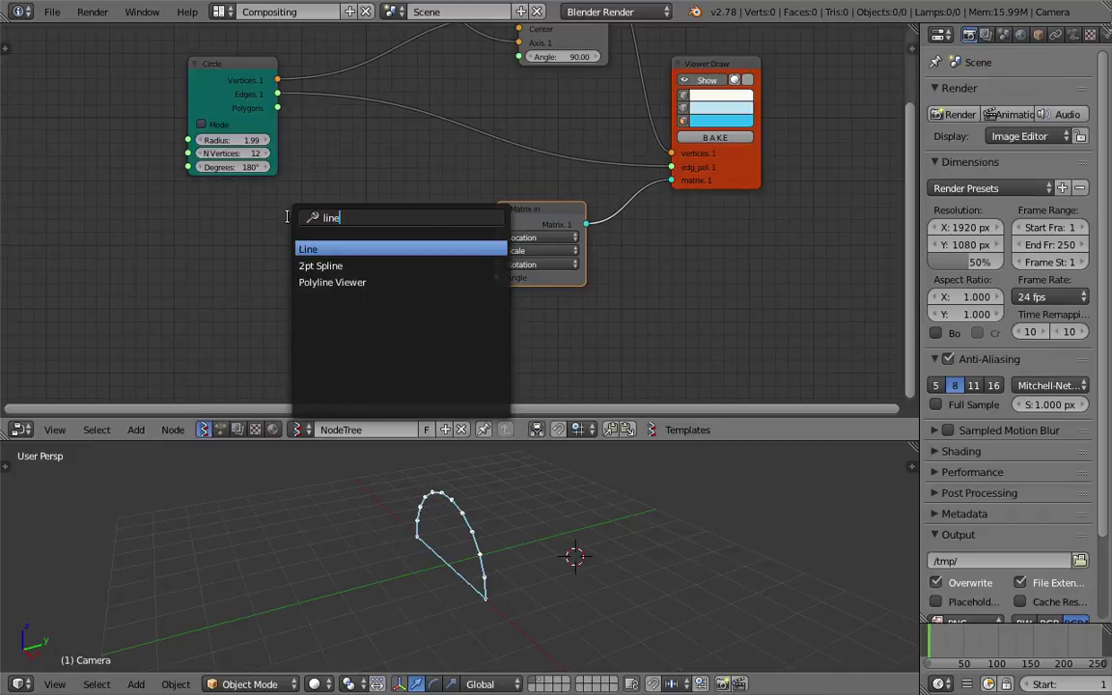
pyautogui.press('Return')
pyautogui.click(330, 241)
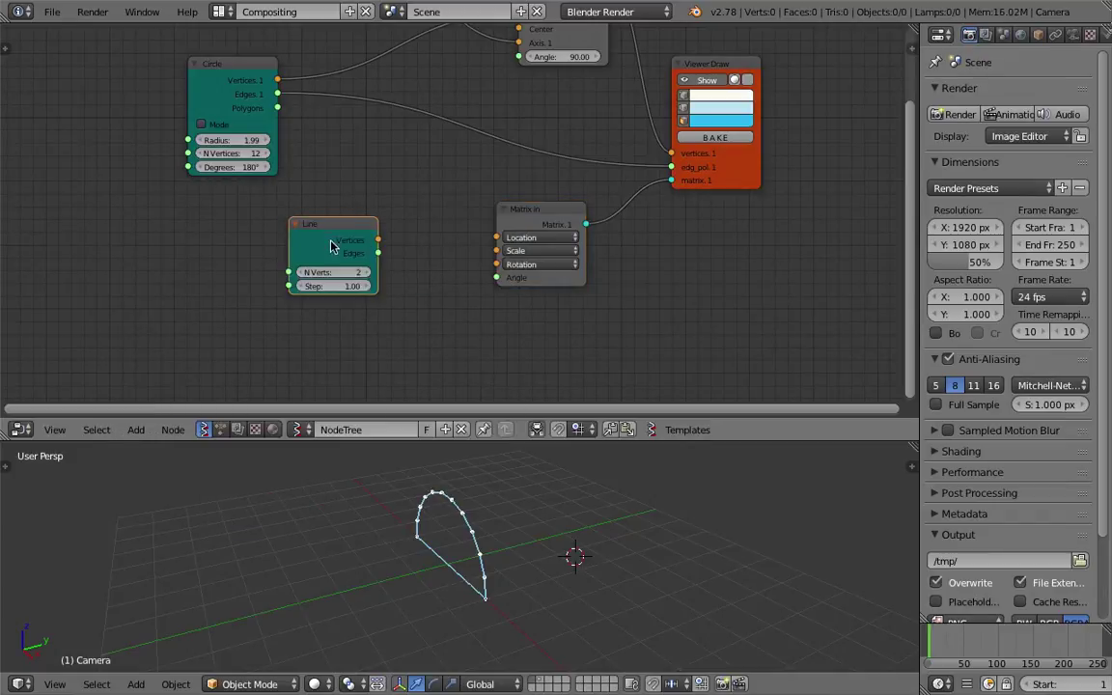
pyautogui.moveTo(377, 240); pyautogui.dragTo(495, 239)
# Set the Line node's N Verts to 7 to repeat the arch, and save over the file
pyautogui.moveTo(293, 277); pyautogui.dragTo(316, 277)
pyautogui.moveTo(453, 550); pyautogui.dragTo(560, 562, button='middle')
pyautogui.moveTo(311, 277)
pyautogui.mouseDown()
pyautogui.moveTo(359, 277)
pyautogui.moveTo(318, 277)
pyautogui.mouseUp()
pyautogui.moveTo(511, 511); pyautogui.dragTo(449, 521, button='middle')
pyautogui.hotkey('ctrl', 's')
pyautogui.click(448, 521)
pyautogui.scroll(-3, 550, 546)
pyautogui.moveTo(550, 547); pyautogui.dragTo(402, 594, button='middle')
pyautogui.moveTo(711, 561); pyautogui.dragTo(521, 579, button='middle')
# Move the Line node farther away from the Matrix in node to make room between them
pyautogui.moveTo(320, 208); pyautogui.dragTo(311, 173, button='middle')
pyautogui.moveTo(305, 195); pyautogui.dragTo(224, 208)
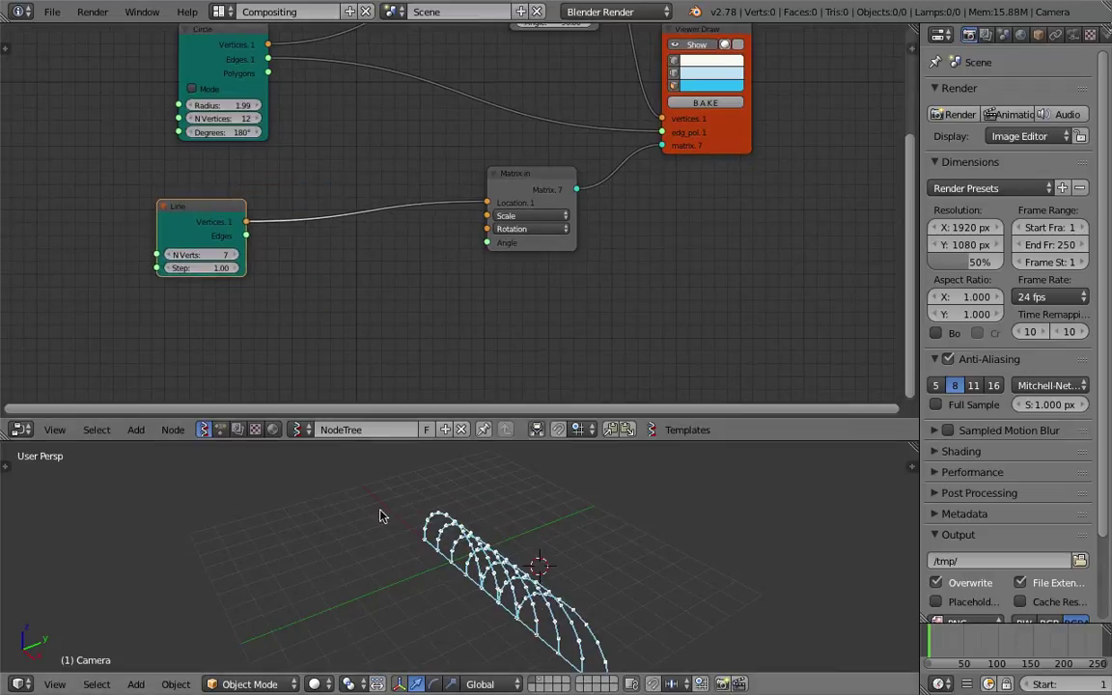
pyautogui.moveTo(541, 555); pyautogui.dragTo(640, 551, button='middle')
pyautogui.moveTo(316, 251); pyautogui.dragTo(312, 251, button='middle')
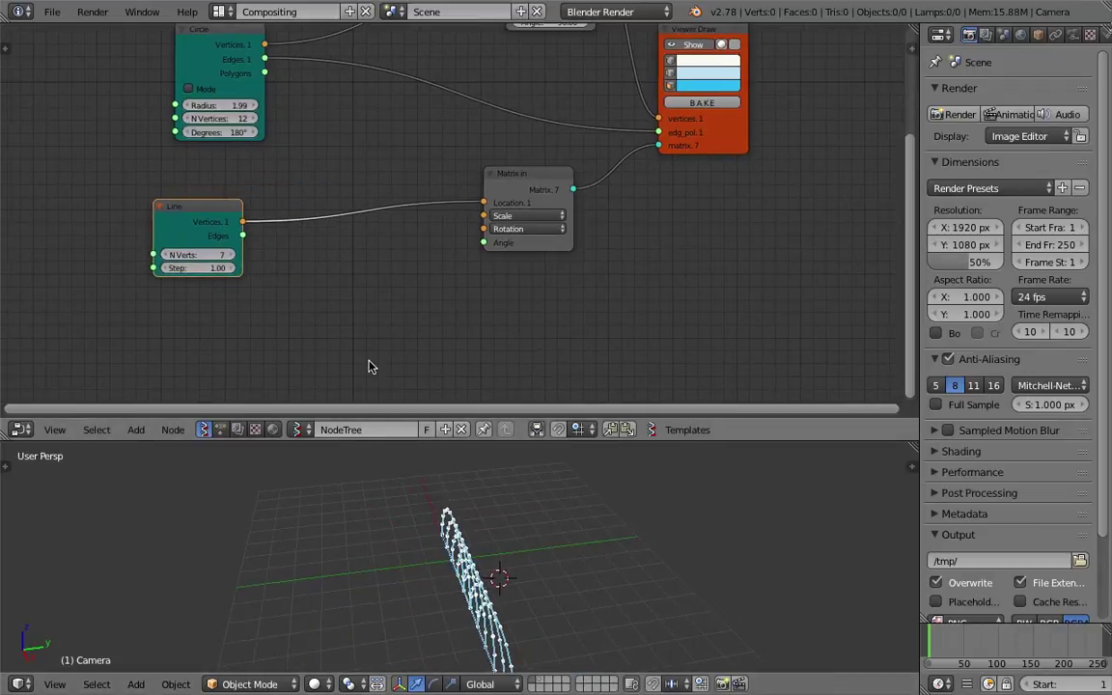
pyautogui.moveTo(368, 367); pyautogui.dragTo(375, 333, button='middle')
pyautogui.hotkey('ctrl', 's')
# Add a Vector out node beside the Line node and feed it the Line's Vertices
pyautogui.hotkey('shift', 'a')
pyautogui.click(348, 256)
pyautogui.write('vecto')
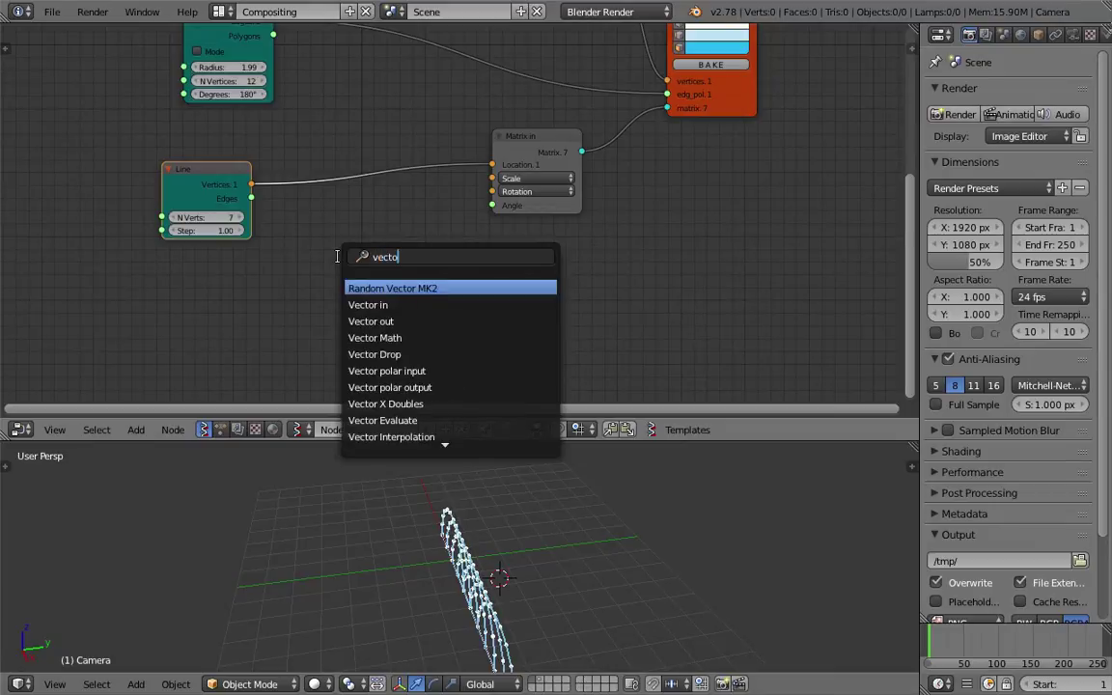
pyautogui.press('Down')
pyautogui.press('Down')
pyautogui.press('Return')
pyautogui.click(293, 224)
pyautogui.moveTo(251, 183); pyautogui.dragTo(276, 217)
pyautogui.moveTo(311, 287); pyautogui.dragTo(302, 284)
# Add a Vector in node that takes Vector out's X as its Y, and link its Vectors to Matrix in's Location
pyautogui.hotkey('shift', 'a')
pyautogui.click(366, 238)
pyautogui.write('vec')
pyautogui.click(434, 289)
pyautogui.click(386, 238)
pyautogui.moveTo(347, 241); pyautogui.dragTo(377, 267)
pyautogui.moveTo(440, 240); pyautogui.dragTo(453, 240)
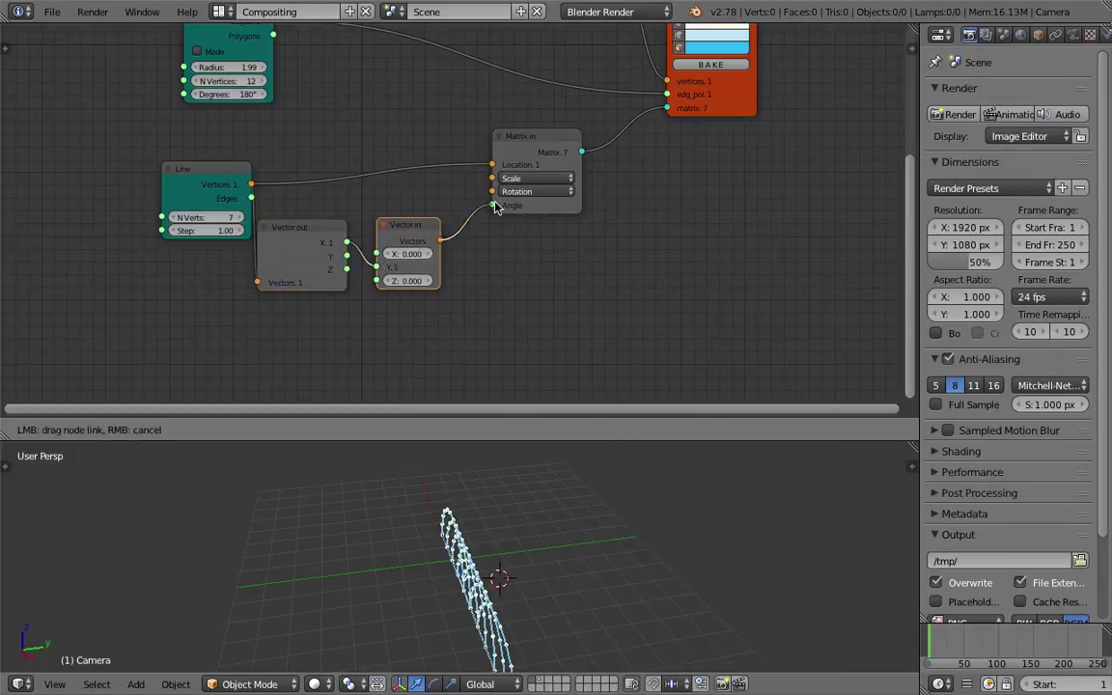
pyautogui.moveTo(498, 171); pyautogui.dragTo(492, 165)
pyautogui.moveTo(615, 591); pyautogui.dragTo(560, 583, button='middle')
pyautogui.hotkey('ctrl', 's')
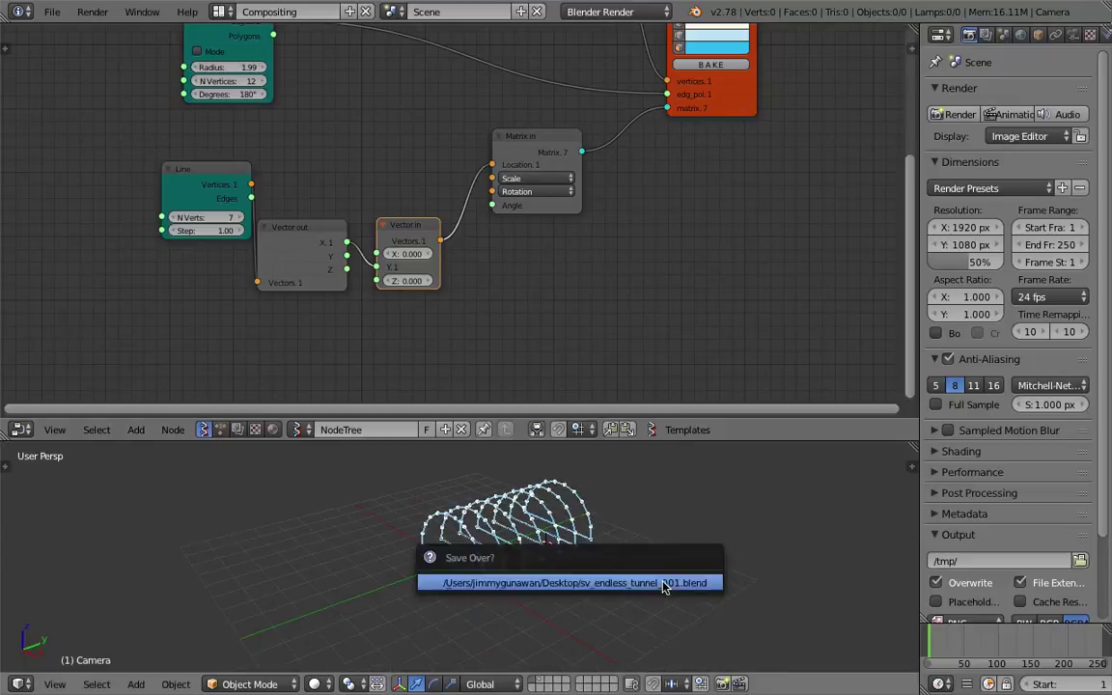
# Set the Line node's N Verts to 13 and enlarge the 3D view area upward to show the longer tunnel
pyautogui.moveTo(206, 217); pyautogui.dragTo(227, 217)
pyautogui.moveTo(569, 444); pyautogui.dragTo(474, 557, button='middle')
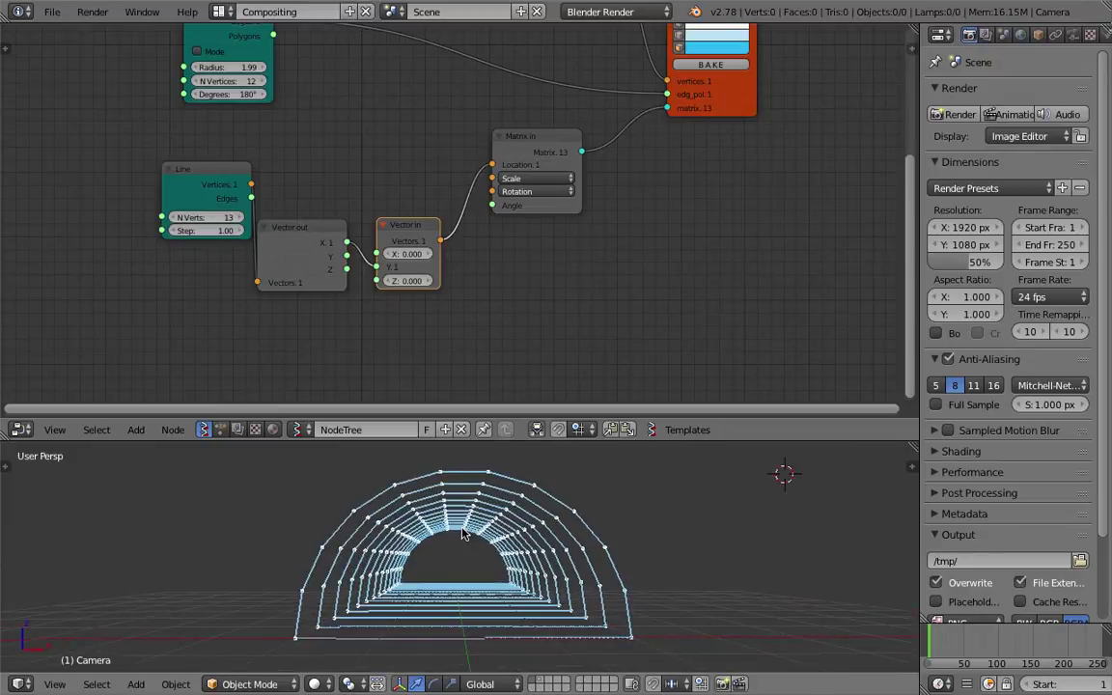
pyautogui.moveTo(543, 442); pyautogui.dragTo(544, 347)
pyautogui.moveTo(453, 463); pyautogui.dragTo(509, 540, button='middle')
pyautogui.scroll(-5, 509, 541)
pyautogui.scroll(3, 465, 526)
# Show all layers, then move the camera to layer 1 and display only that layer
pyautogui.press('`')
pyautogui.moveTo(625, 478); pyautogui.dragTo(463, 512, button='middle')
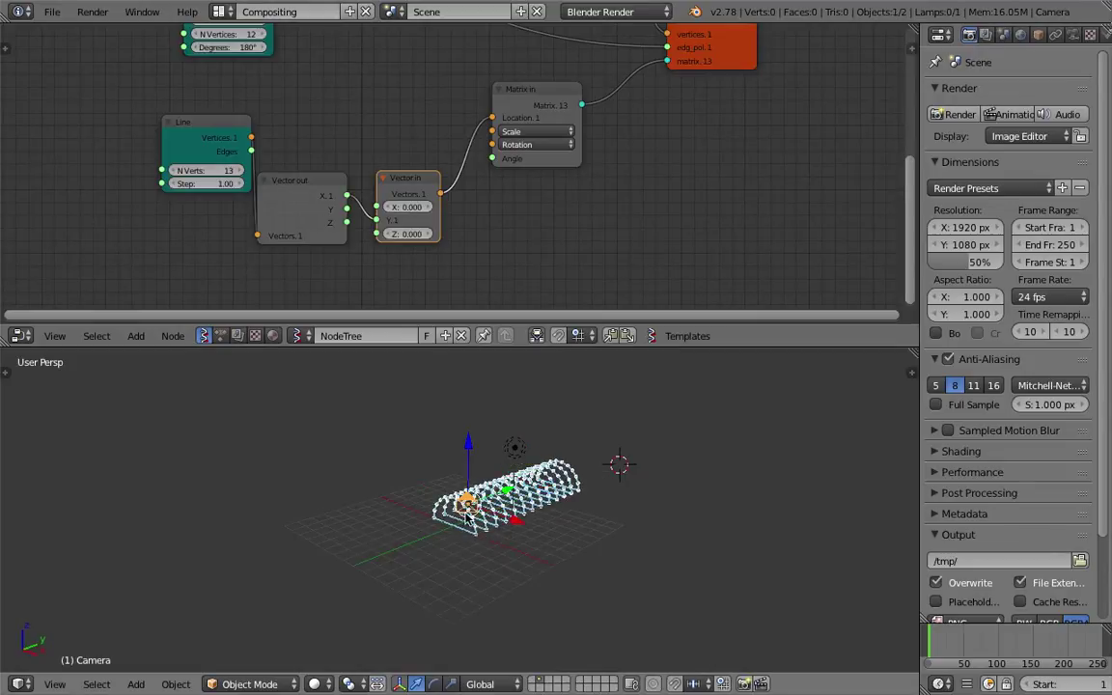
pyautogui.press('m')
pyautogui.press('1')
pyautogui.press('1')
pyautogui.click(445, 478)
pyautogui.scroll(3, 445, 478)
pyautogui.scroll(1, 483, 522)
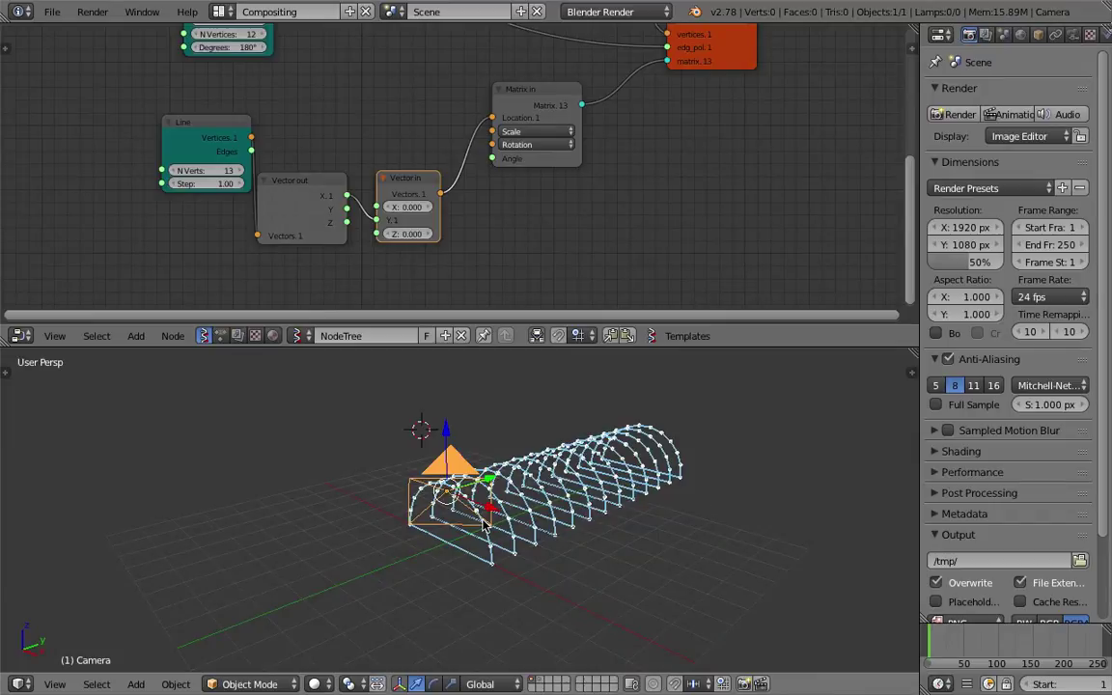
# Rotate the camera 90° about the global X axis so it looks down the tunnel along Y
pyautogui.moveTo(480, 522); pyautogui.dragTo(471, 508, button='middle')
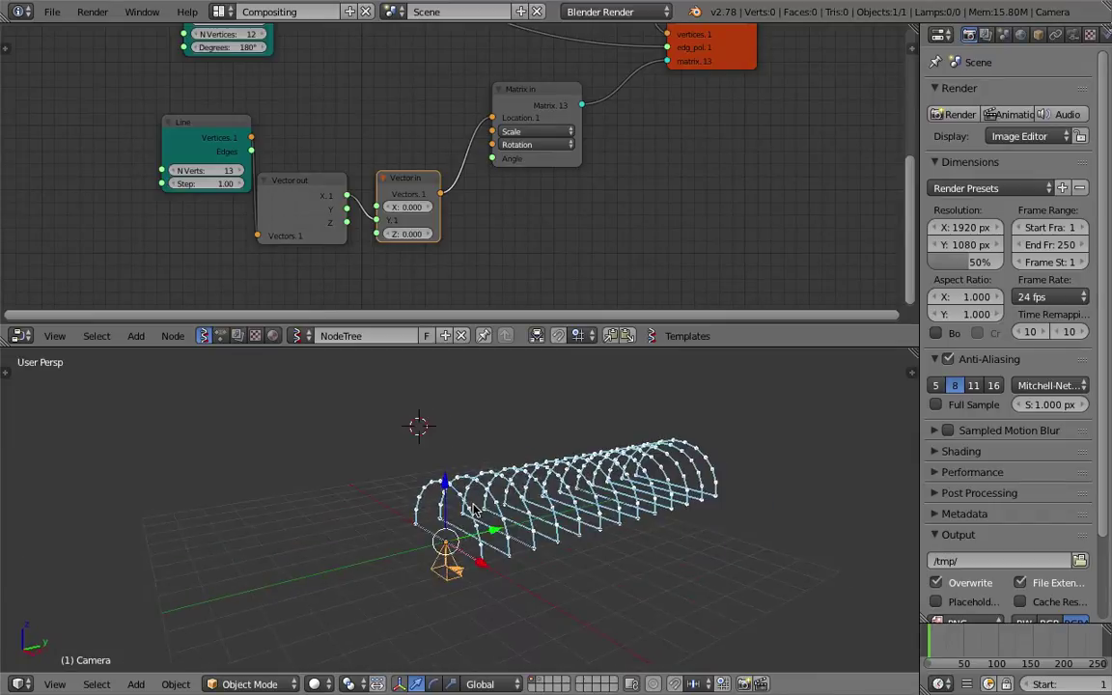
pyautogui.press('r')
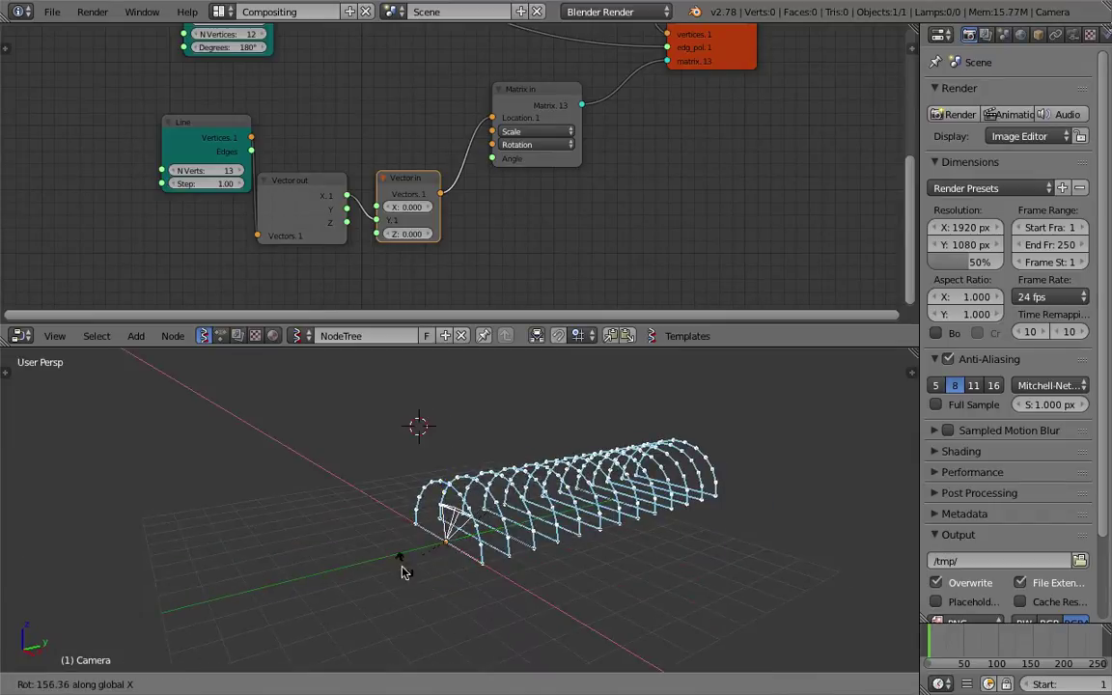
pyautogui.write('-90')
pyautogui.press('Return')
pyautogui.write('rx90')
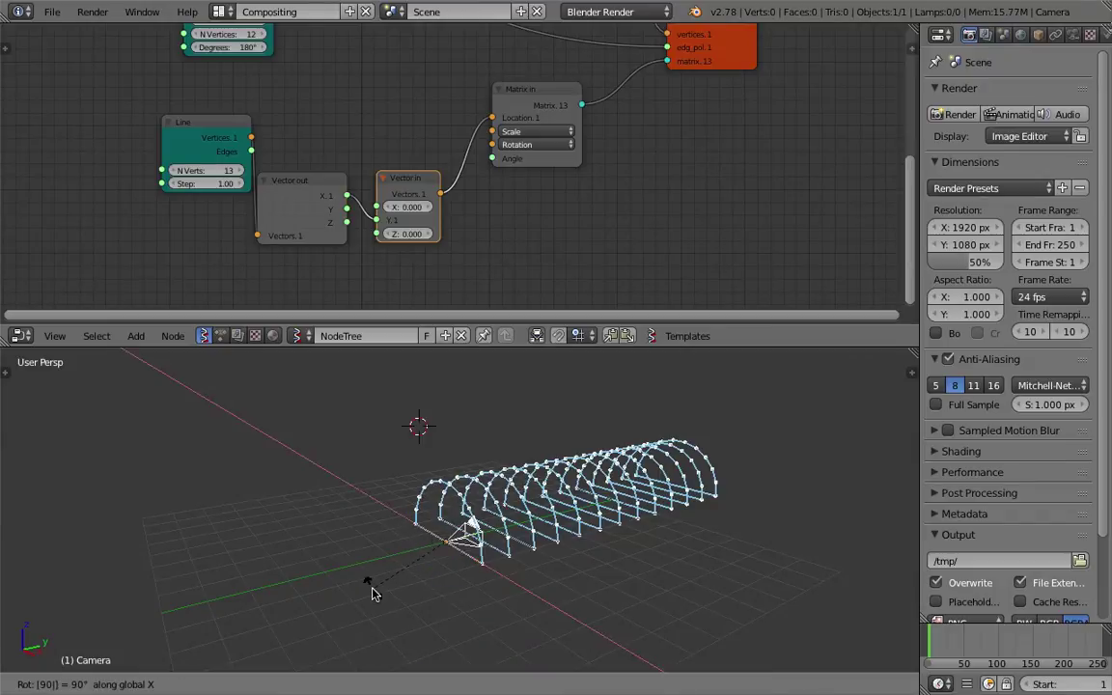
pyautogui.press('Return')
# Raise the camera along Z into the arch opening and save over the existing blend file
pyautogui.scroll(5, 390, 573)
pyautogui.moveTo(396, 570); pyautogui.dragTo(469, 553, button='middle')
pyautogui.moveTo(443, 537); pyautogui.dragTo(443, 481)
pyautogui.moveTo(546, 552); pyautogui.dragTo(371, 555, button='middle')
pyautogui.hotkey('ctrl', 's')
pyautogui.click(476, 585)
pyautogui.scroll(-2, 381, 545)
pyautogui.hotkey('ctrl', 's')
pyautogui.click(376, 560)
# Move the camera back along Y to just outside the first arch and fine-tune its position at the entrance
pyautogui.press('g')
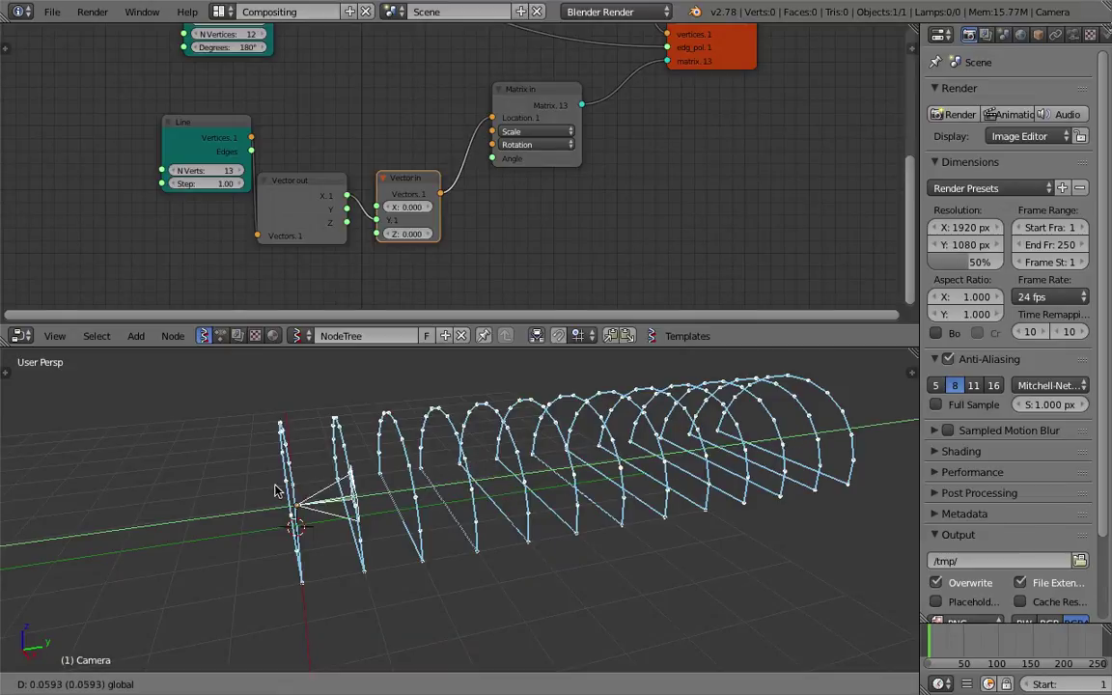
pyautogui.click(278, 526)
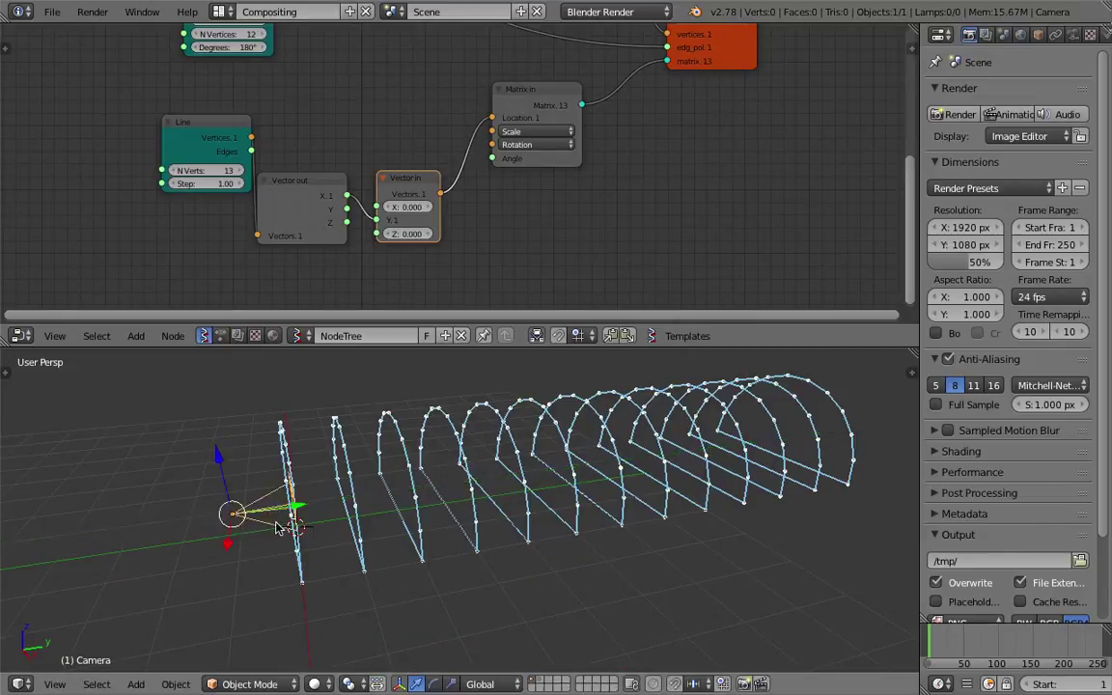
pyautogui.moveTo(277, 523); pyautogui.dragTo(377, 508, button='middle')
pyautogui.moveTo(304, 556); pyautogui.dragTo(305, 570, button='middle')
pyautogui.moveTo(233, 550); pyautogui.dragTo(233, 535)
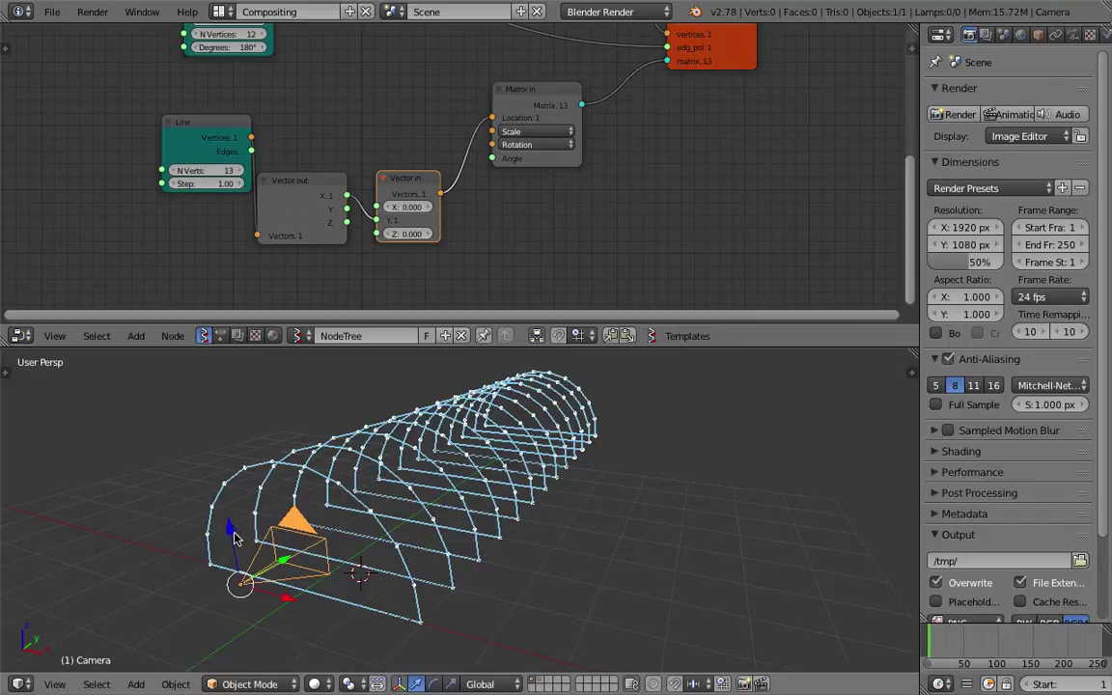
pyautogui.moveTo(280, 528); pyautogui.dragTo(249, 515, button='middle')
pyautogui.moveTo(263, 528); pyautogui.dragTo(278, 540)
# Save over the existing blend file and enlarge the node editor area downward
pyautogui.moveTo(280, 544); pyautogui.dragTo(697, 480, button='middle')
pyautogui.hotkey('ctrl', 's')
pyautogui.click(346, 530)
pyautogui.hotkey('ctrl', 's')
pyautogui.click(461, 527)
pyautogui.scroll(-2, 663, 481)
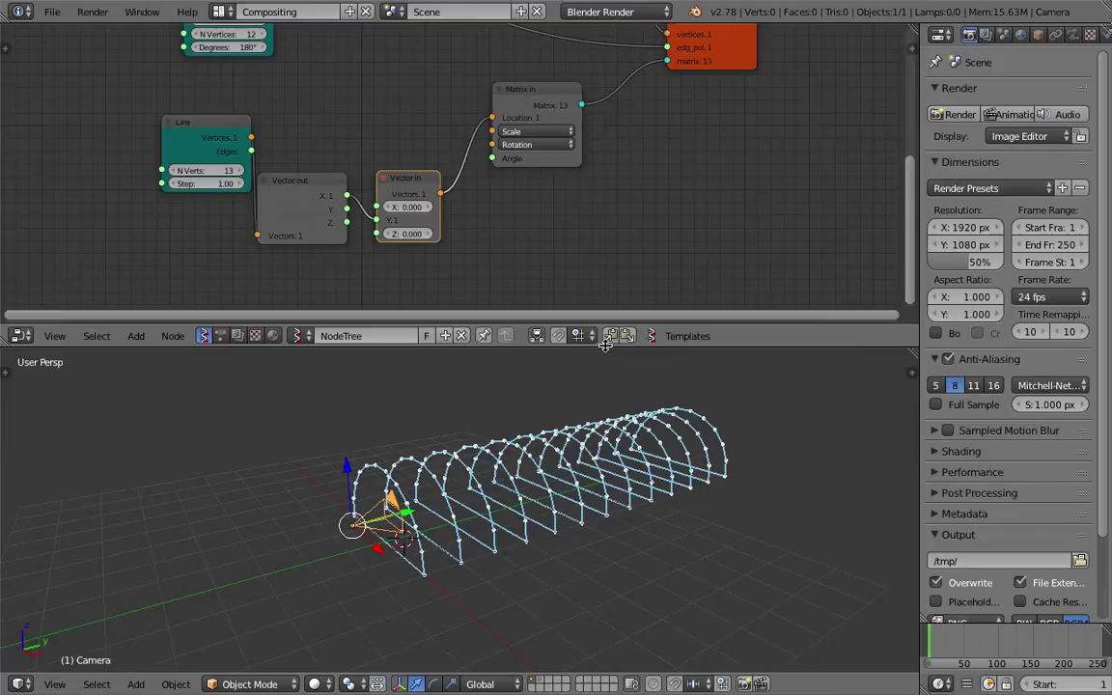
pyautogui.moveTo(604, 351); pyautogui.dragTo(604, 448)
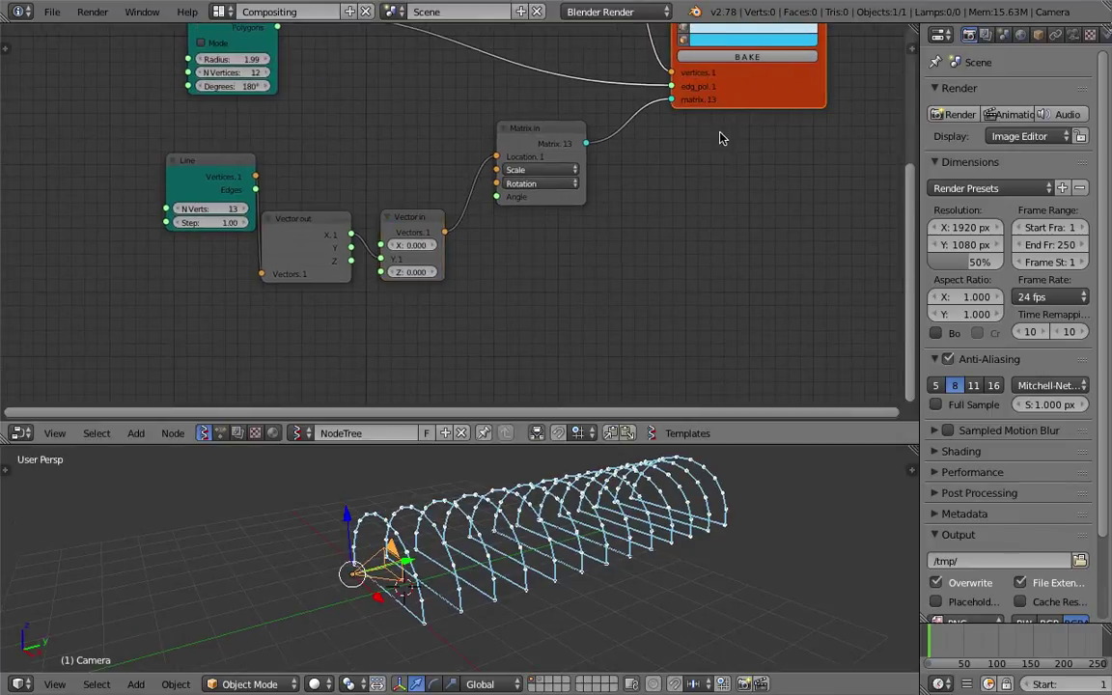
# Spread out the Line, Vector out, Vector in, Matrix in and Viewer Draw nodes so their links are readable, saving the file
pyautogui.moveTo(768, 98); pyautogui.dragTo(815, 75)
pyautogui.moveTo(613, 165); pyautogui.dragTo(650, 194, button='middle')
pyautogui.moveTo(464, 257); pyautogui.dragTo(447, 149)
pyautogui.moveTo(347, 248); pyautogui.dragTo(320, 187)
pyautogui.hotkey('ctrl', 's')
pyautogui.moveTo(439, 167); pyautogui.dragTo(449, 186)
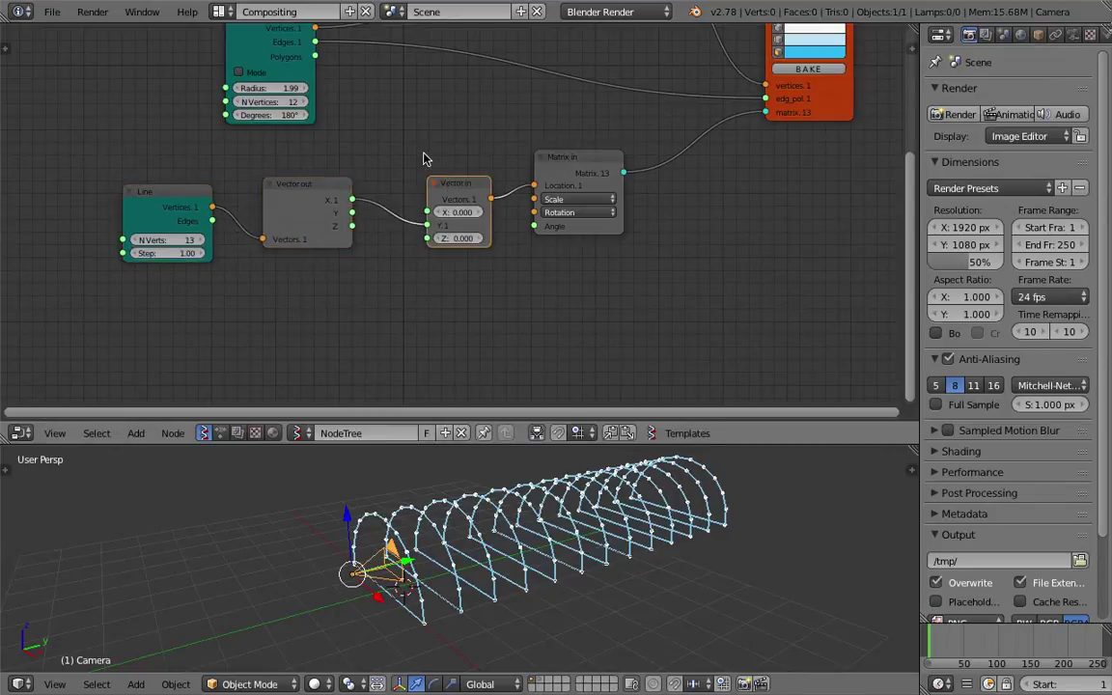
pyautogui.moveTo(422, 158); pyautogui.dragTo(416, 196, button='middle')
pyautogui.moveTo(591, 211); pyautogui.dragTo(641, 209)
pyautogui.moveTo(459, 237); pyautogui.dragTo(437, 233)
pyautogui.moveTo(304, 231); pyautogui.dragTo(315, 219)
pyautogui.moveTo(192, 246); pyautogui.dragTo(205, 238)
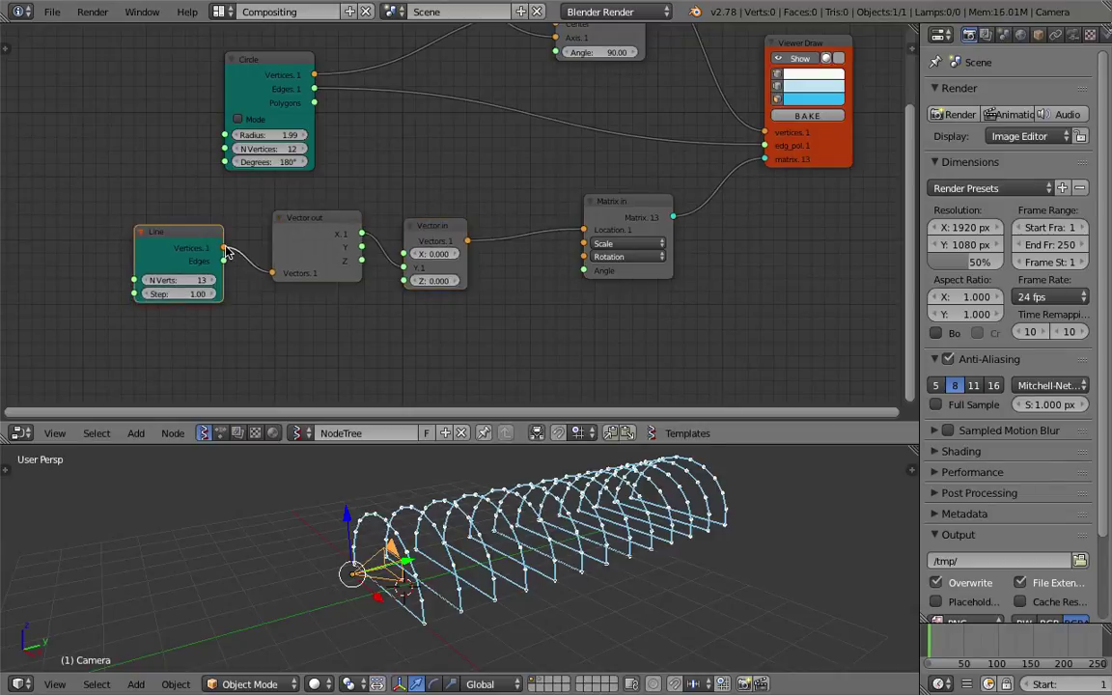
pyautogui.moveTo(206, 228); pyautogui.dragTo(222, 158, button='middle')
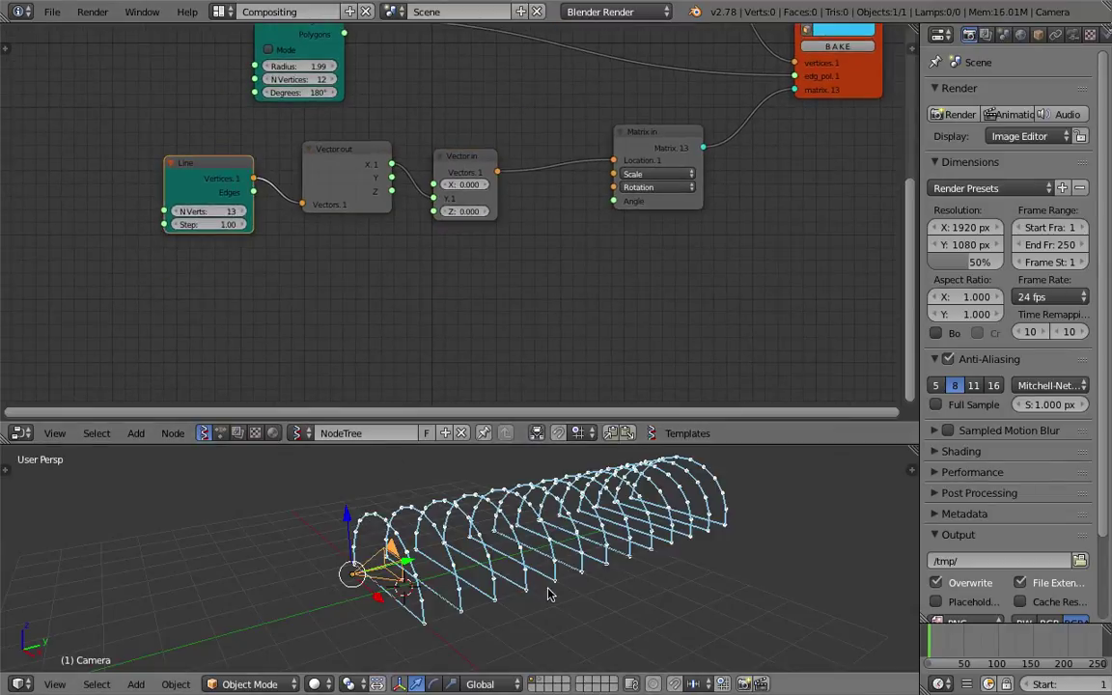
# Sketch a Grease Pencil arrow beside the tunnel, pointing away from the camera
pyautogui.moveTo(697, 602)
pyautogui.mouseDown(button='middle')
pyautogui.moveTo(694, 615)
pyautogui.moveTo(675, 591)
pyautogui.moveTo(766, 547)
pyautogui.mouseUp(button='middle')
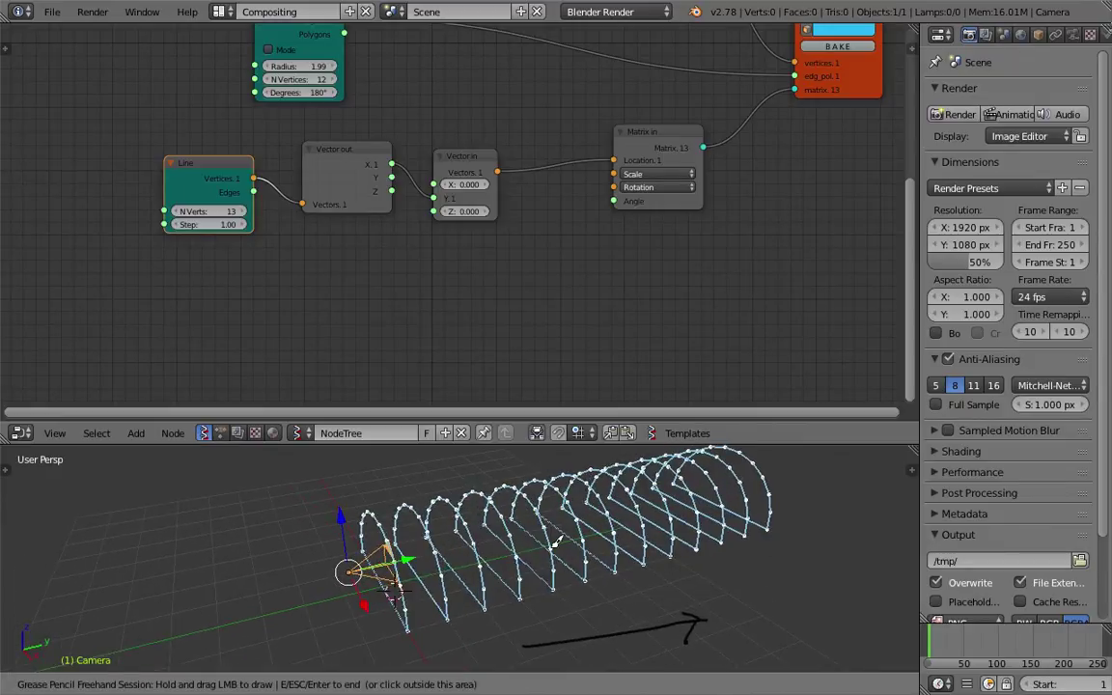
pyautogui.moveTo(556, 542); pyautogui.dragTo(603, 528, button='middle')
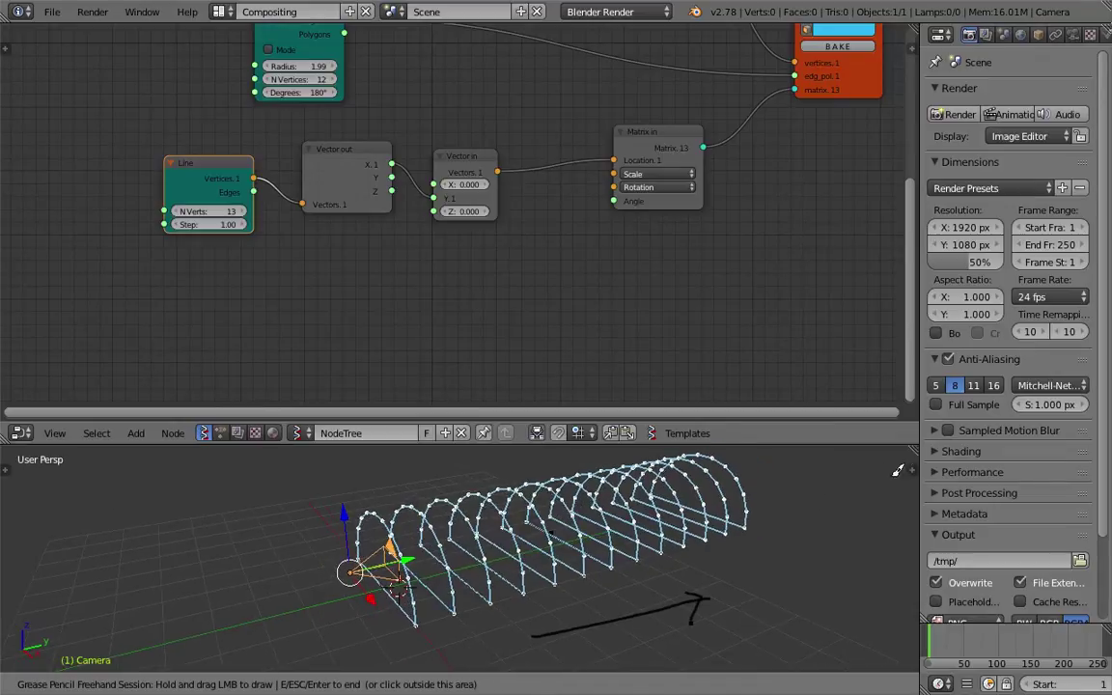
pyautogui.moveTo(910, 465); pyautogui.dragTo(908, 469)
pyautogui.press('Escape')
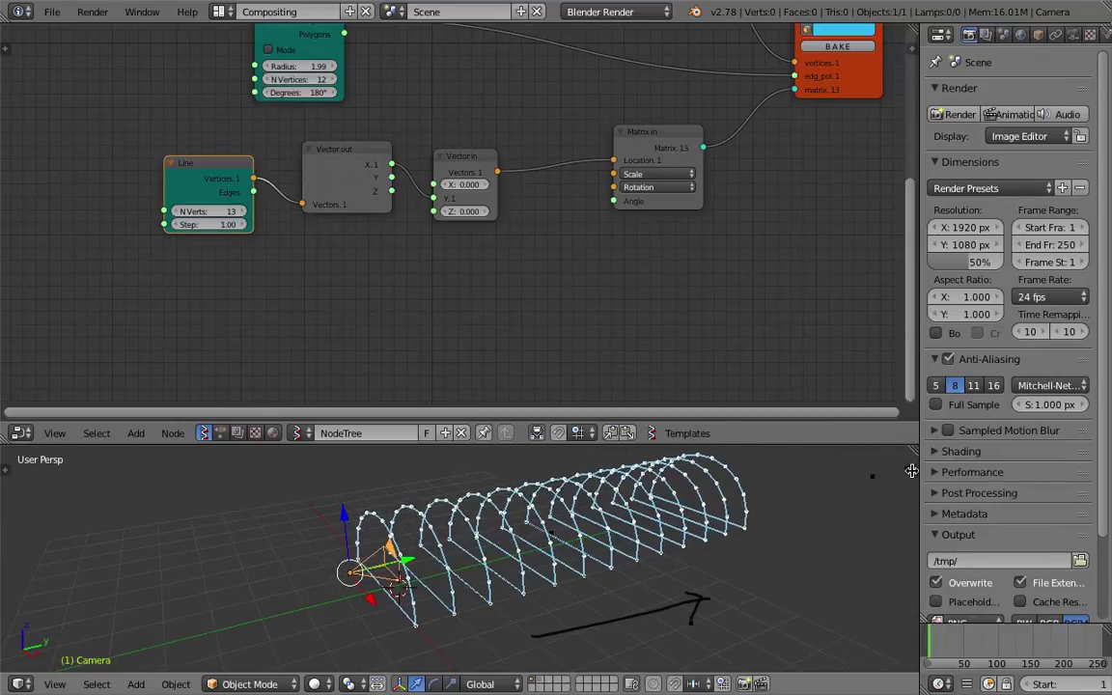
# Delete the Grease Pencil layer that holds the arrow from the 3D view
pyautogui.press('n')
pyautogui.scroll(-5, 888, 524)
pyautogui.click(888, 530)
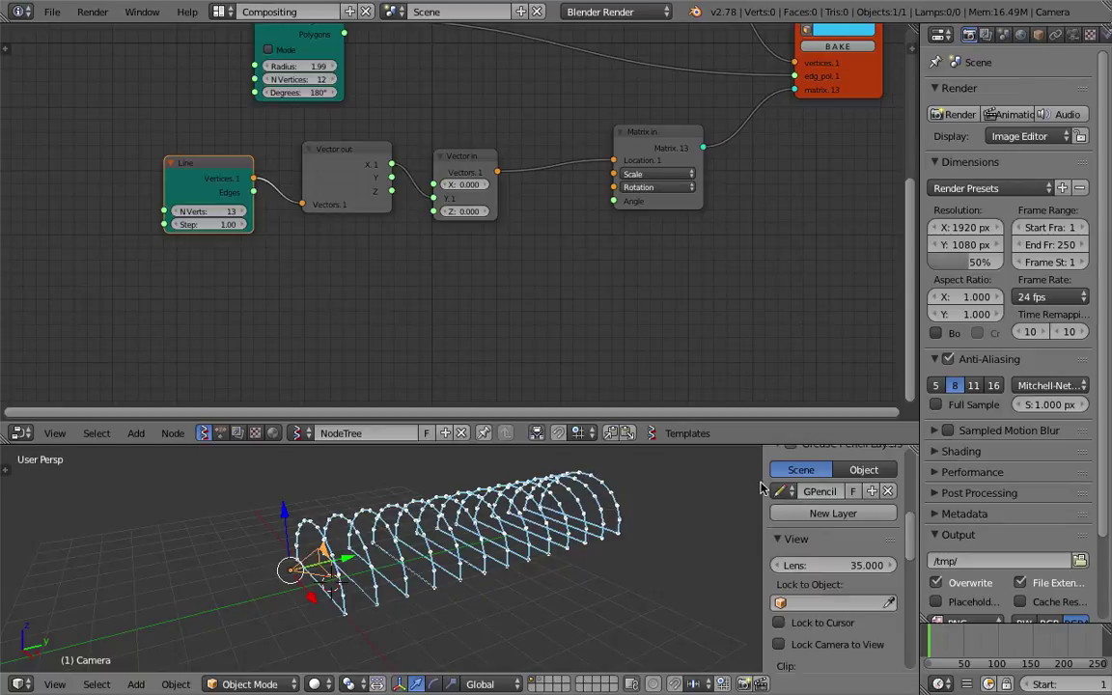
pyautogui.press('n')
# Save the blend file and set the Circle node's Radius to 2.14
pyautogui.hotkey('ctrl', 's')
pyautogui.scroll(-2, 437, 253)
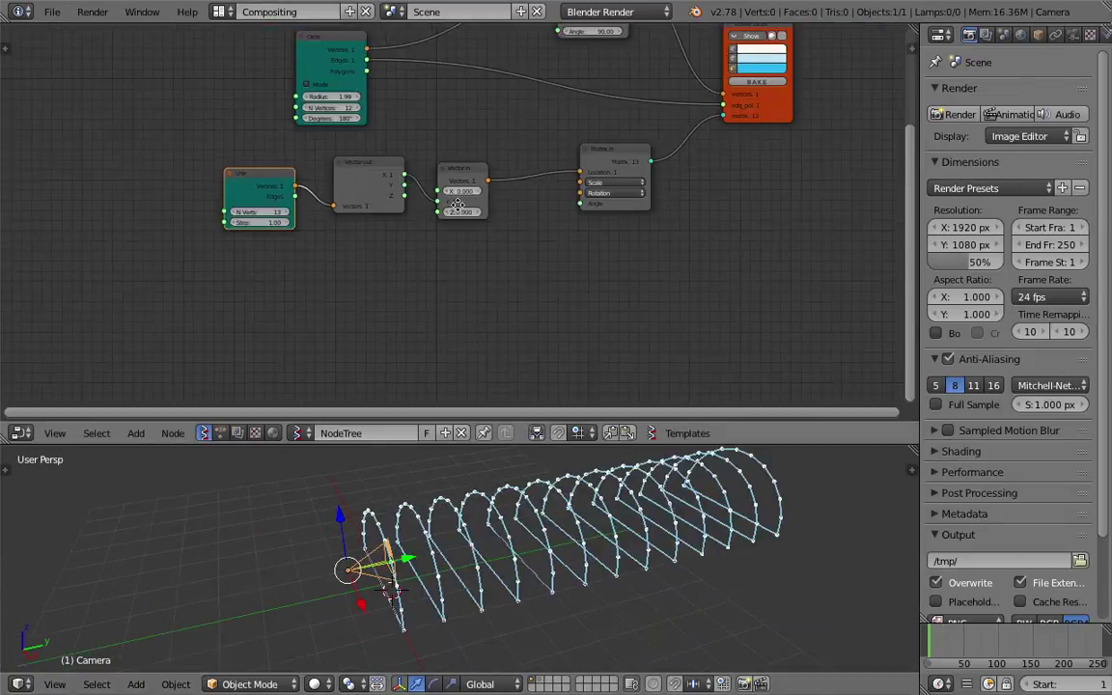
pyautogui.hotkey('ctrl', 's')
pyautogui.click(437, 253)
pyautogui.scroll(2, 404, 161)
pyautogui.moveTo(276, 143); pyautogui.dragTo(301, 143)
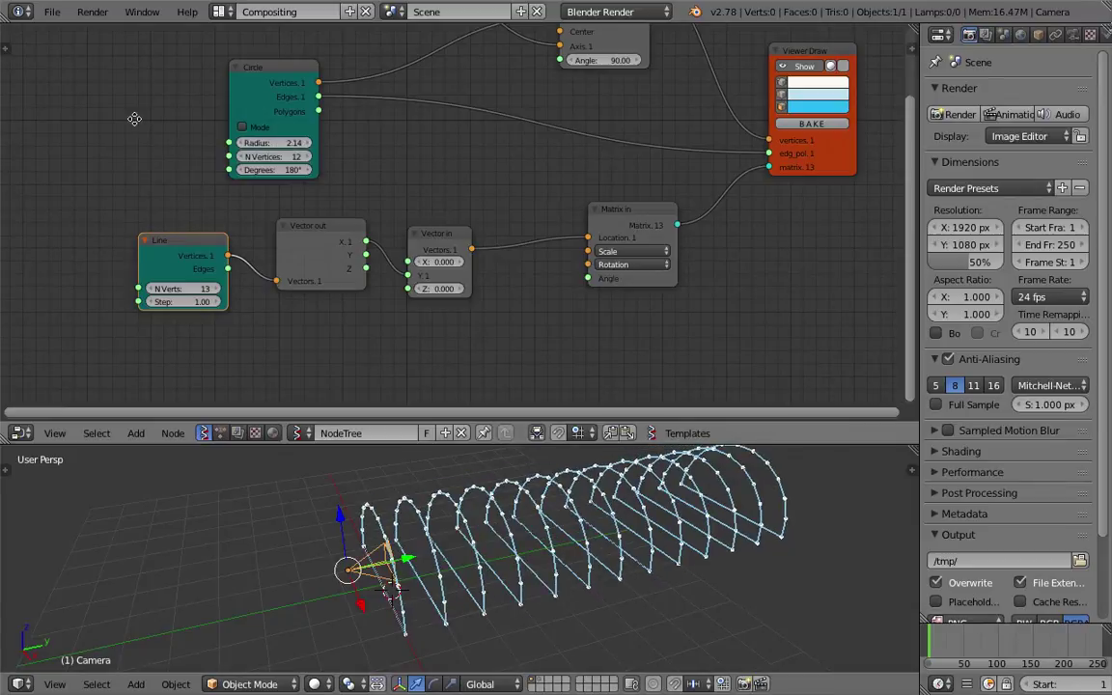
# Set the Line node's N Verts to 16 and save the file
pyautogui.moveTo(134, 118); pyautogui.dragTo(181, 130, button='middle')
pyautogui.press('space')
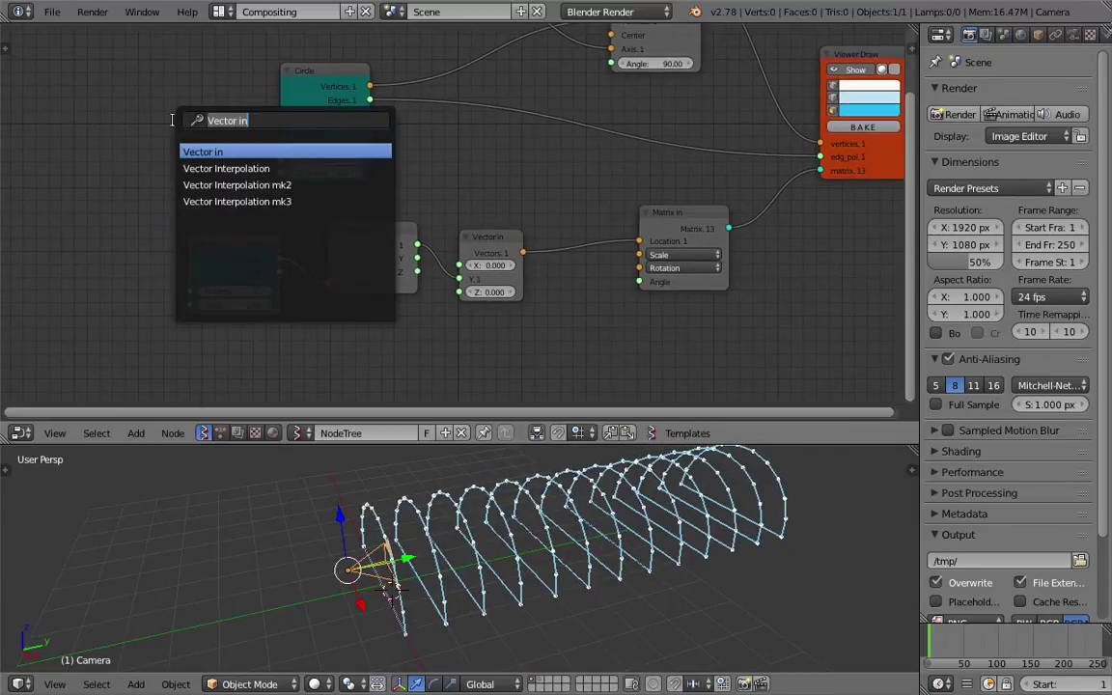
pyautogui.press('Escape')
pyautogui.scroll(1, 210, 307)
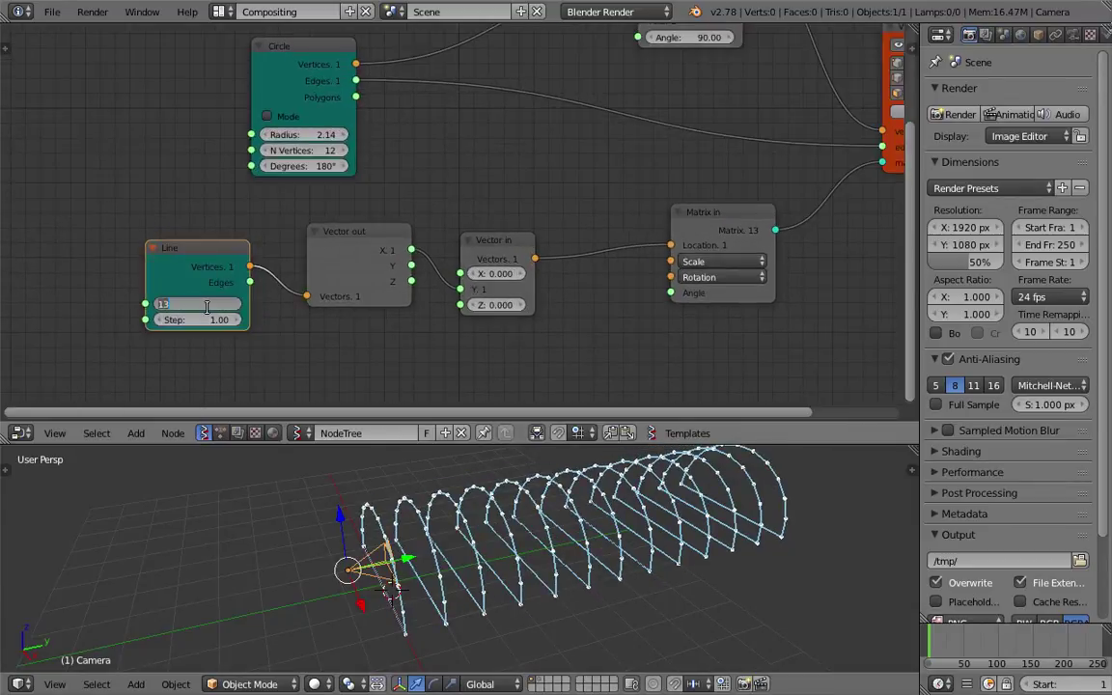
pyautogui.write('16')
pyautogui.press('Return')
pyautogui.moveTo(481, 467); pyautogui.dragTo(618, 513, button='middle')
pyautogui.hotkey('ctrl', 's')
pyautogui.click(618, 513)
# Add a Random Num Gen node beside the Circle node and save over sv_endless_tunnel_001.blend
pyautogui.moveTo(76, 92); pyautogui.dragTo(98, 151, button='middle')
pyautogui.press('space')
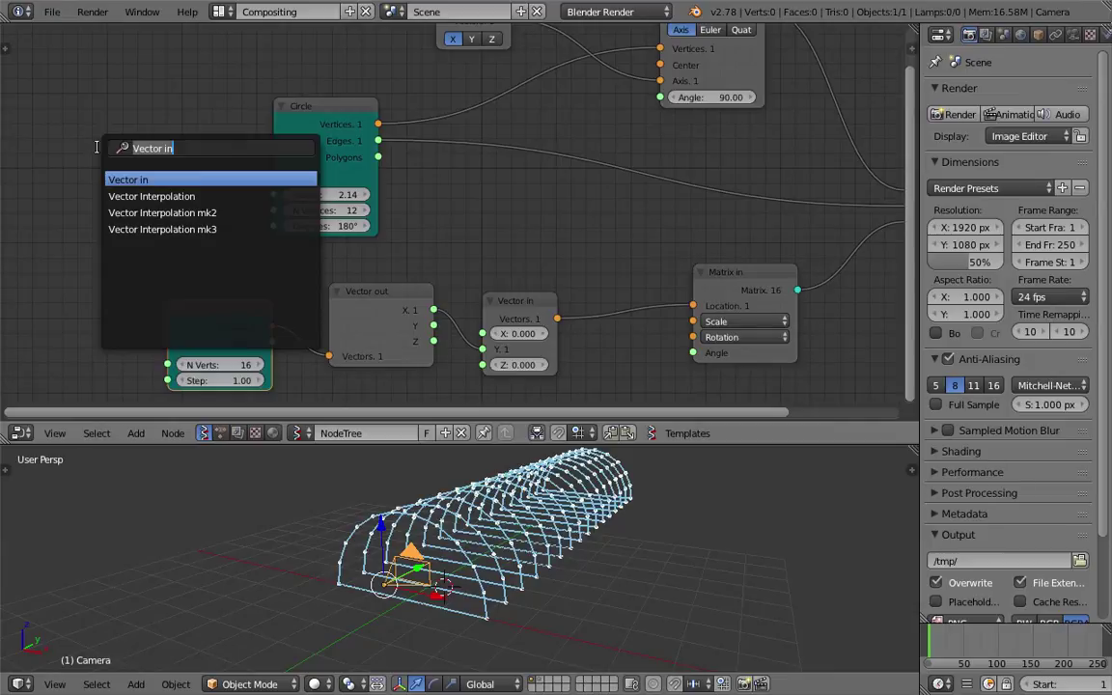
pyautogui.write('random')
pyautogui.press('Down')
pyautogui.press('Down')
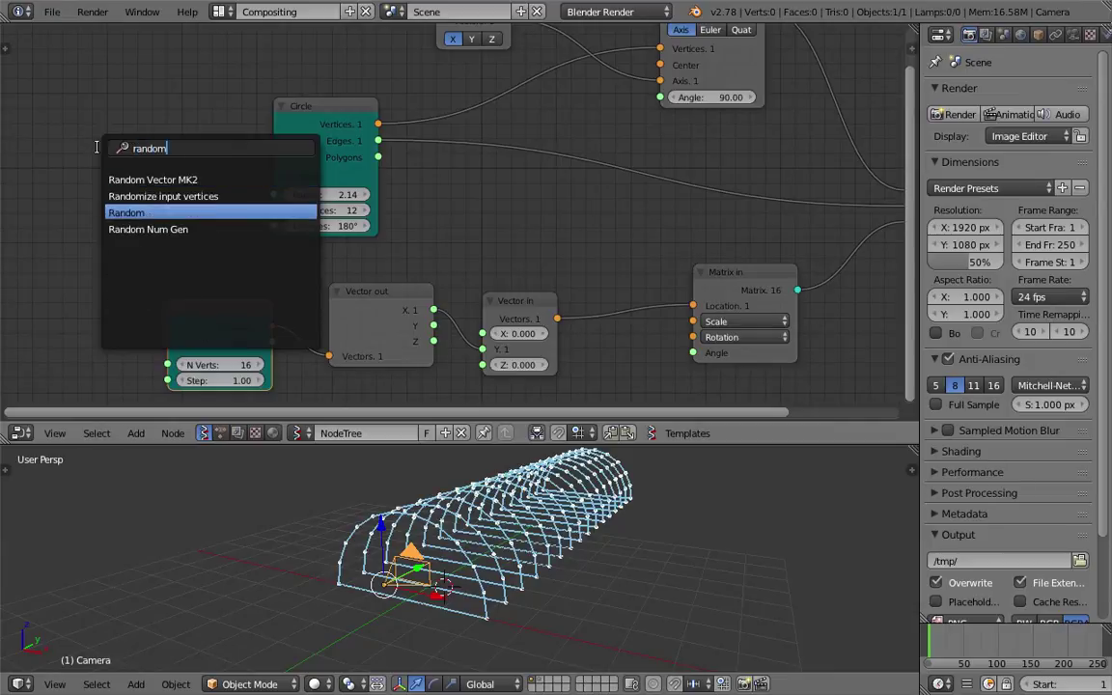
pyautogui.press('Down')
pyautogui.press('Return')
pyautogui.click(93, 141)
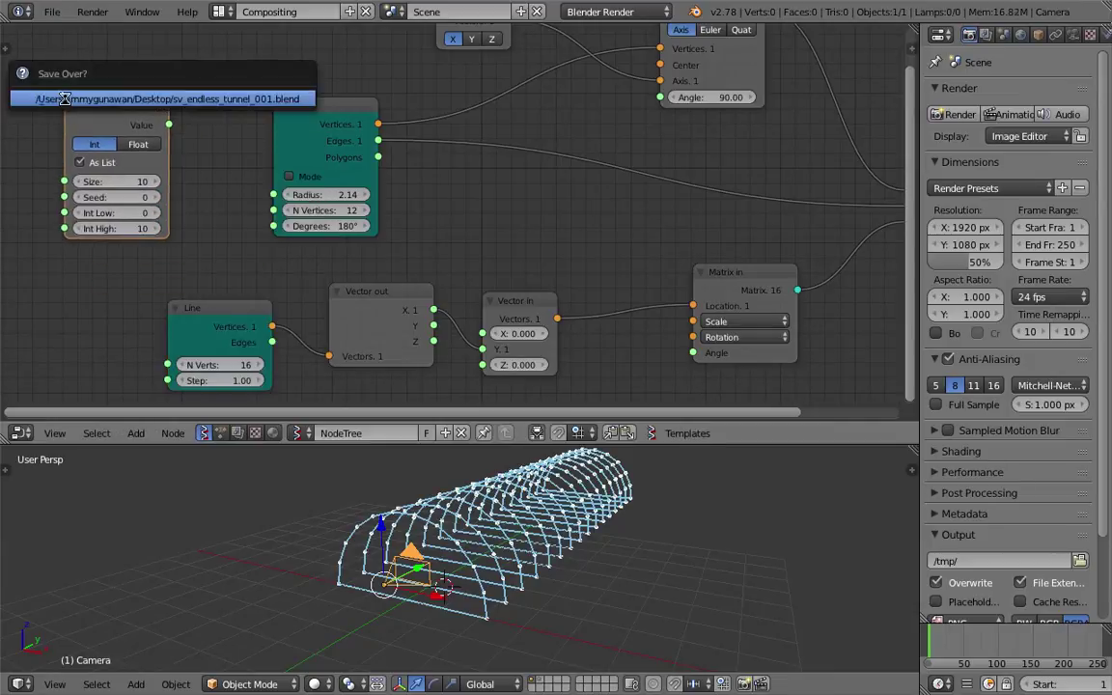
# Switch Random Num Gen to Float with a Size of 16 and link its Value to the Circle's Radius
pyautogui.click(140, 144)
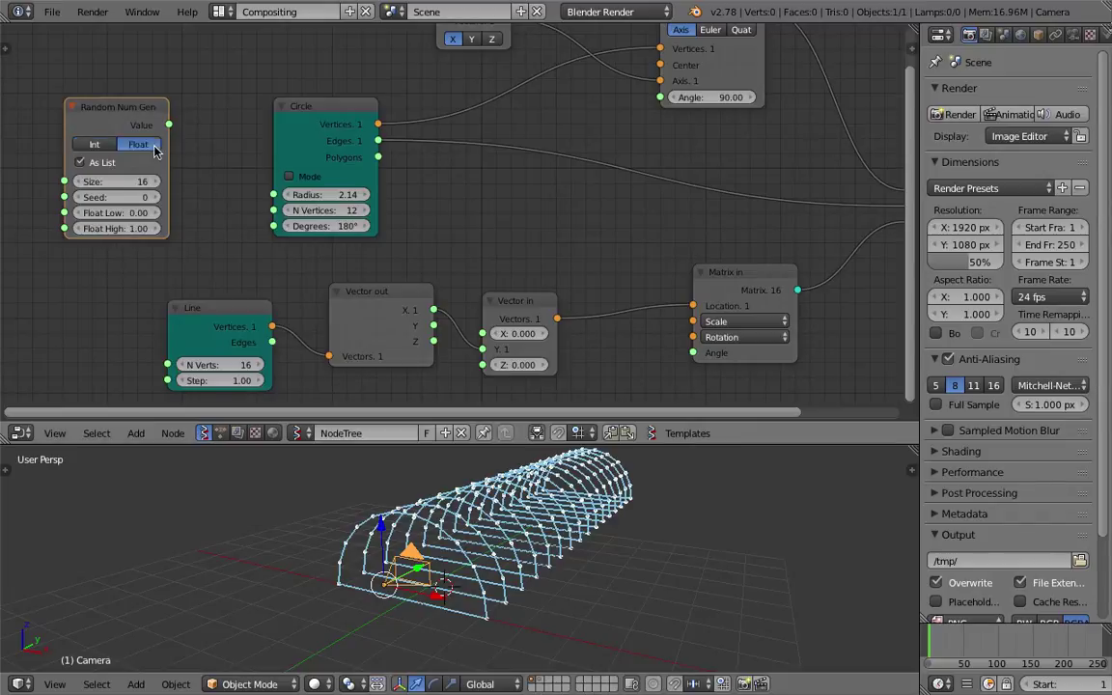
pyautogui.moveTo(169, 124); pyautogui.dragTo(175, 130)
pyautogui.moveTo(253, 192); pyautogui.dragTo(274, 194)
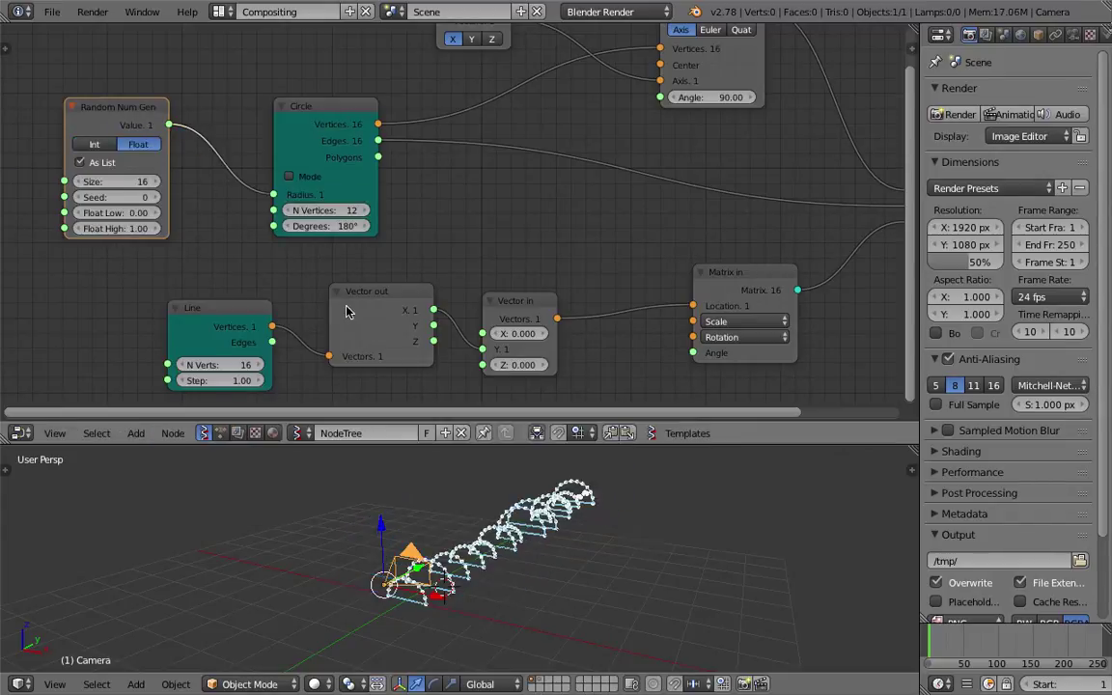
# Set Random Num Gen's Seed to 26, Float Low to 1.68 and Float High to 1.03
pyautogui.moveTo(131, 200); pyautogui.dragTo(179, 212)
pyautogui.moveTo(117, 228)
pyautogui.mouseDown()
pyautogui.moveTo(130, 227)
pyautogui.moveTo(117, 228)
pyautogui.mouseUp()
pyautogui.moveTo(406, 496); pyautogui.dragTo(488, 574, button='middle')
# Draw a Grease Pencil arrow below the tunnel pointing back toward the camera end, and end the drawing session
pyautogui.moveTo(606, 586)
pyautogui.mouseDown()
pyautogui.moveTo(444, 605)
pyautogui.moveTo(453, 618)
pyautogui.mouseUp()
pyautogui.moveTo(420, 508)
pyautogui.mouseDown(button='middle')
pyautogui.moveTo(405, 526)
pyautogui.moveTo(435, 496)
pyautogui.mouseUp(button='middle')
pyautogui.moveTo(129, 104); pyautogui.dragTo(259, 132, button='middle')
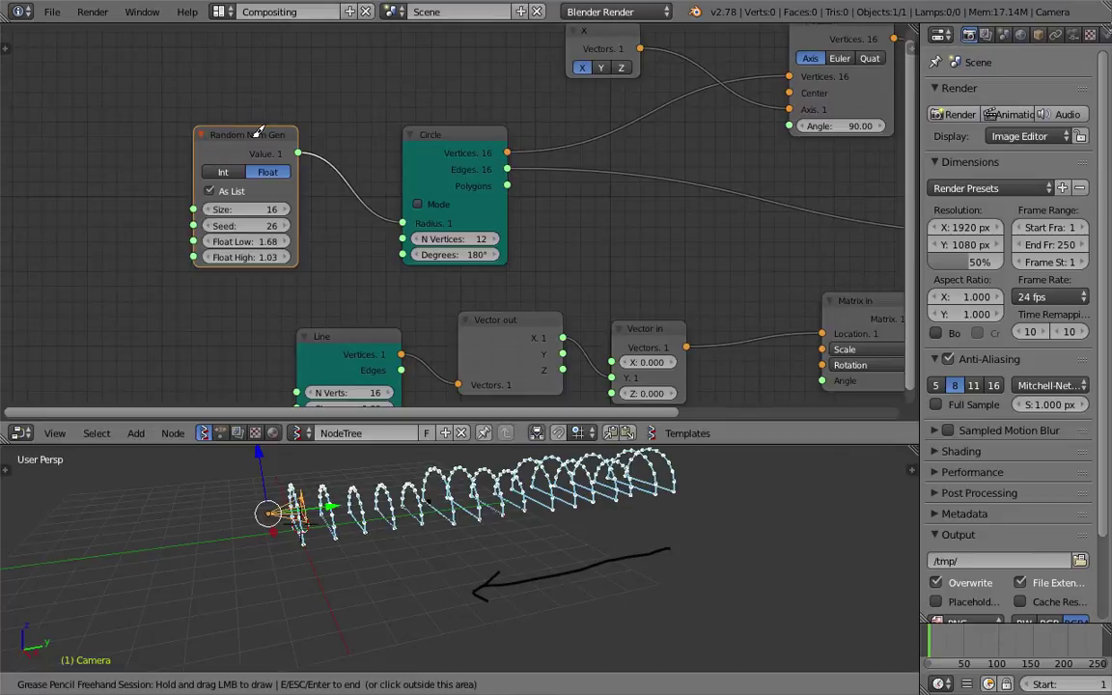
pyautogui.click(252, 133)
# Move Random Num Gen away from Circle and try inserting a List Shift node between them
pyautogui.moveTo(248, 140); pyautogui.dragTo(181, 133)
pyautogui.moveTo(255, 119); pyautogui.dragTo(220, 124, button='middle')
pyautogui.moveTo(175, 130); pyautogui.dragTo(122, 122)
pyautogui.hotkey('shift', 'a')
pyautogui.click(228, 103)
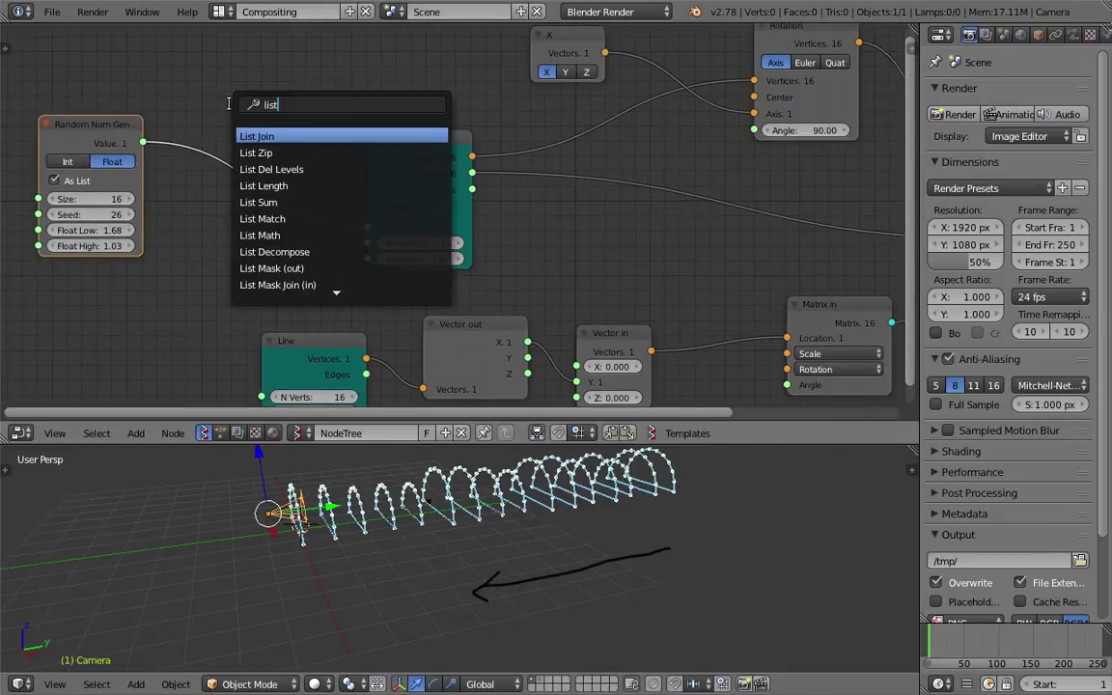
pyautogui.write('list sh')
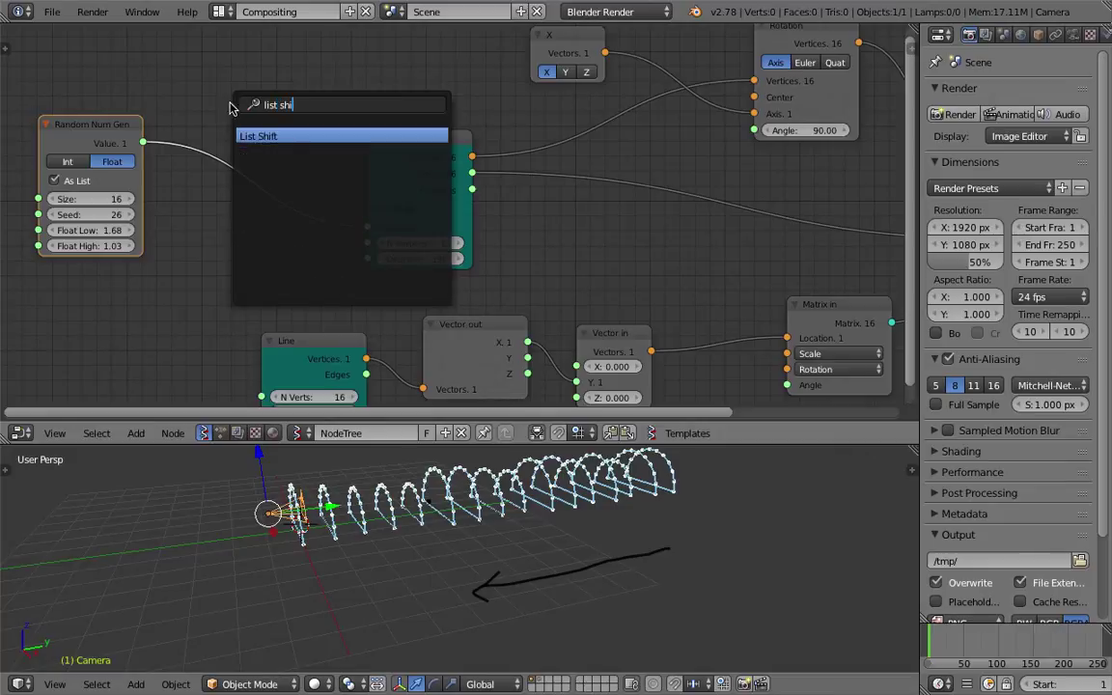
pyautogui.write('i')
pyautogui.press('Return')
pyautogui.click(257, 144)
# Try different settings on the List Shift node feeding the Circle's Radius, then delete the node
pyautogui.moveTo(271, 186)
pyautogui.mouseDown()
pyautogui.moveTo(319, 186)
pyautogui.moveTo(259, 185)
pyautogui.mouseUp()
pyautogui.click(294, 151)
pyautogui.moveTo(318, 511); pyautogui.dragTo(294, 520, button='middle')
pyautogui.moveTo(267, 188); pyautogui.dragTo(257, 188)
pyautogui.press('x')
# Move Random Num Gen closer to Circle and link its Value directly to the Circle's Radius
pyautogui.moveTo(142, 143); pyautogui.dragTo(220, 175)
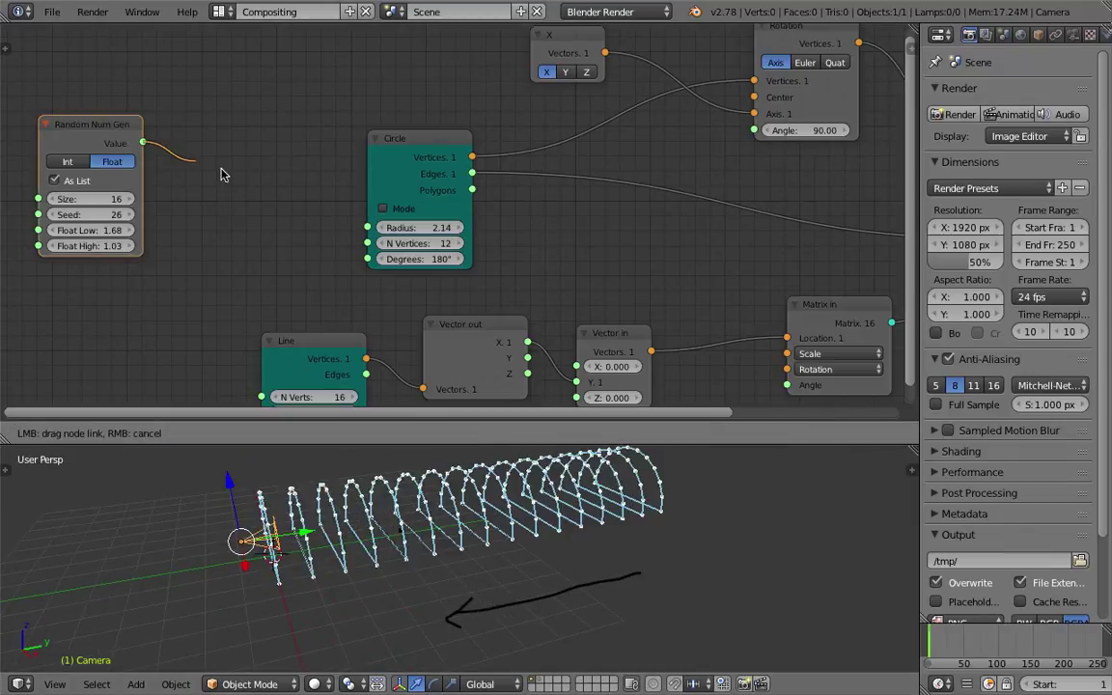
pyautogui.moveTo(301, 203); pyautogui.dragTo(270, 178)
pyautogui.moveTo(121, 120); pyautogui.dragTo(195, 108)
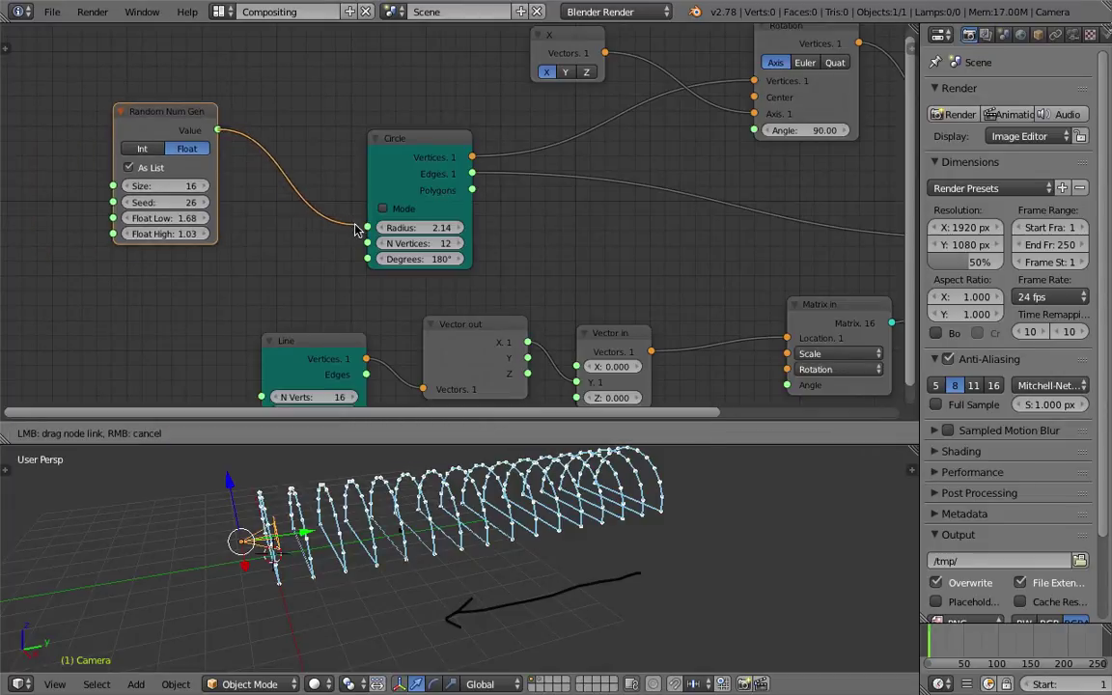
pyautogui.moveTo(363, 229); pyautogui.dragTo(367, 227)
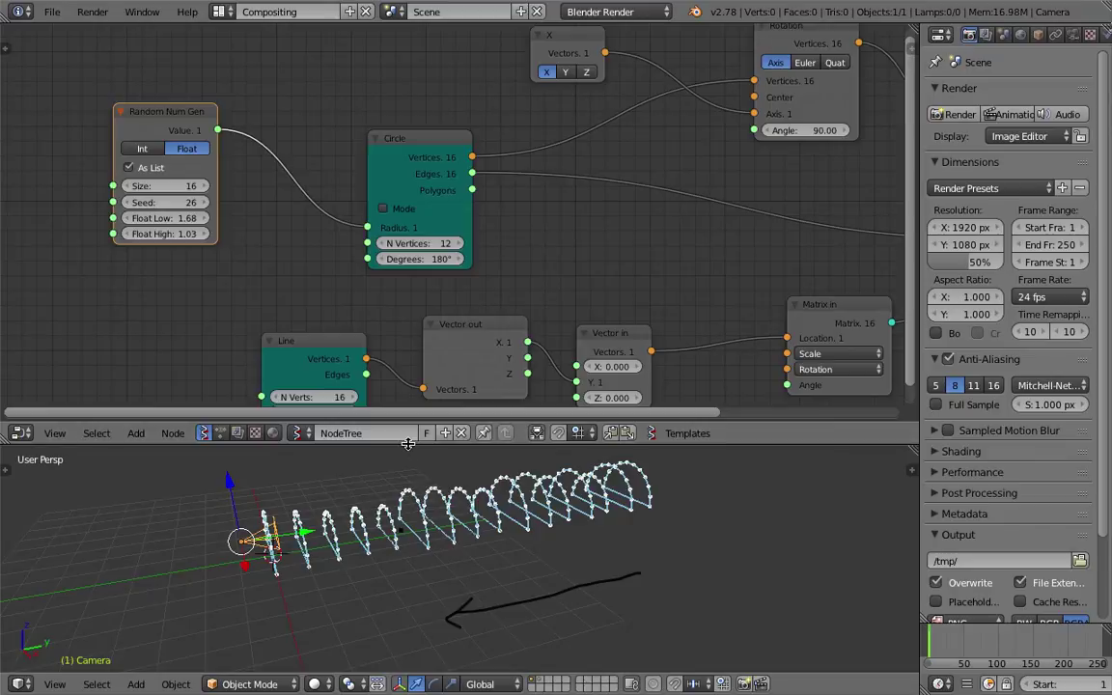
# Enlarge the 3D view area upward, spread the Line, Vector out and neighbouring nodes apart, and save the file
pyautogui.moveTo(407, 444); pyautogui.dragTo(379, 300)
pyautogui.moveTo(324, 239); pyautogui.dragTo(290, 87, button='middle')
pyautogui.scroll(2, 291, 89)
pyautogui.moveTo(319, 140); pyautogui.dragTo(280, 106, button='middle')
pyautogui.moveTo(264, 91); pyautogui.dragTo(160, 105)
pyautogui.moveTo(419, 69); pyautogui.dragTo(308, 95)
pyautogui.moveTo(596, 82); pyautogui.dragTo(647, 83)
pyautogui.hotkey('ctrl', 's')
pyautogui.click(647, 84)
# Move Vector in away from Matrix in and insert a List Shift node on the link between them
pyautogui.moveTo(505, 207); pyautogui.dragTo(490, 186, button='middle')
pyautogui.hotkey('shift', 'a')
pyautogui.moveTo(616, 55); pyautogui.dragTo(489, 84)
pyautogui.moveTo(633, 147); pyautogui.dragTo(611, 168, button='middle')
pyautogui.hotkey('shift', 'a')
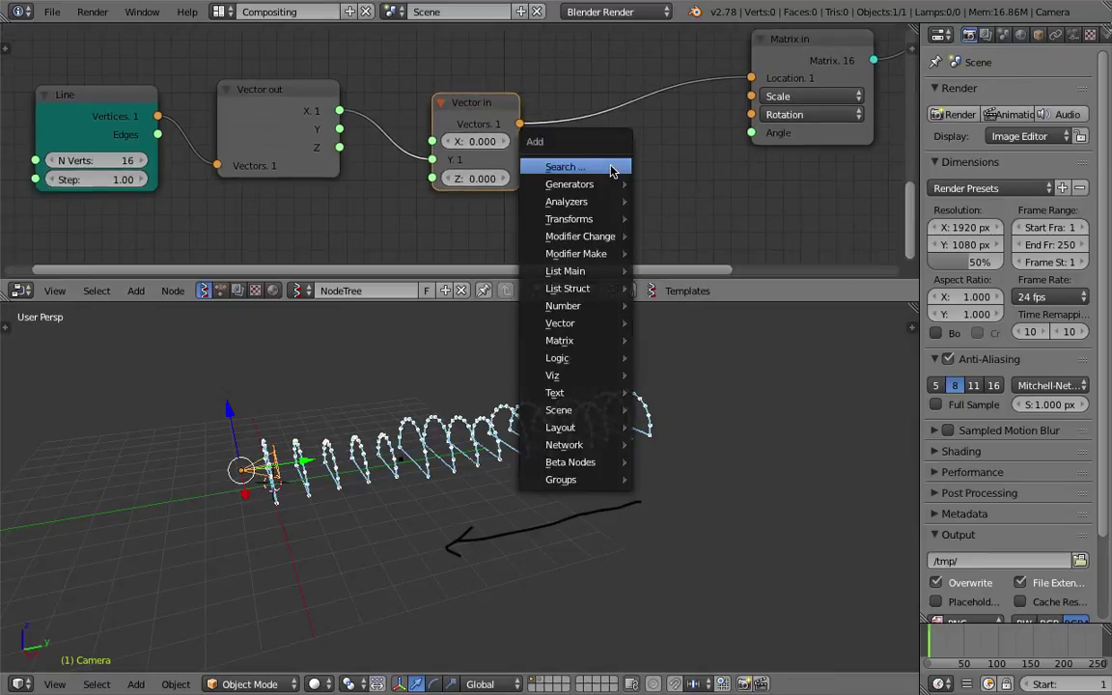
pyautogui.click(611, 169)
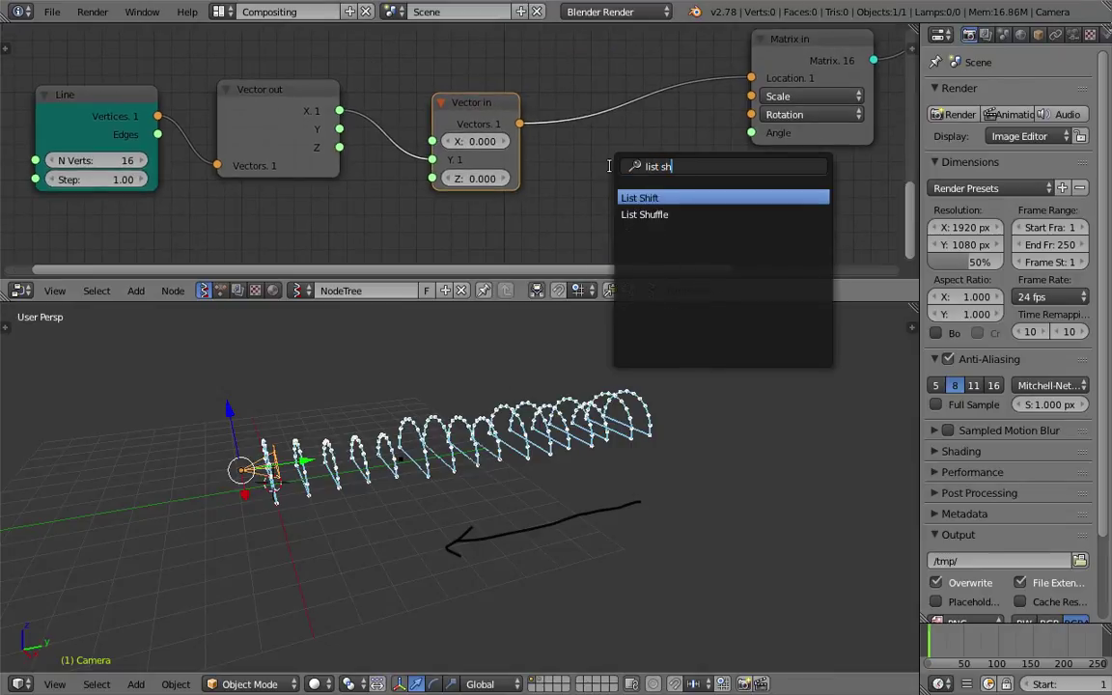
pyautogui.press('Return')
pyautogui.click(663, 153)
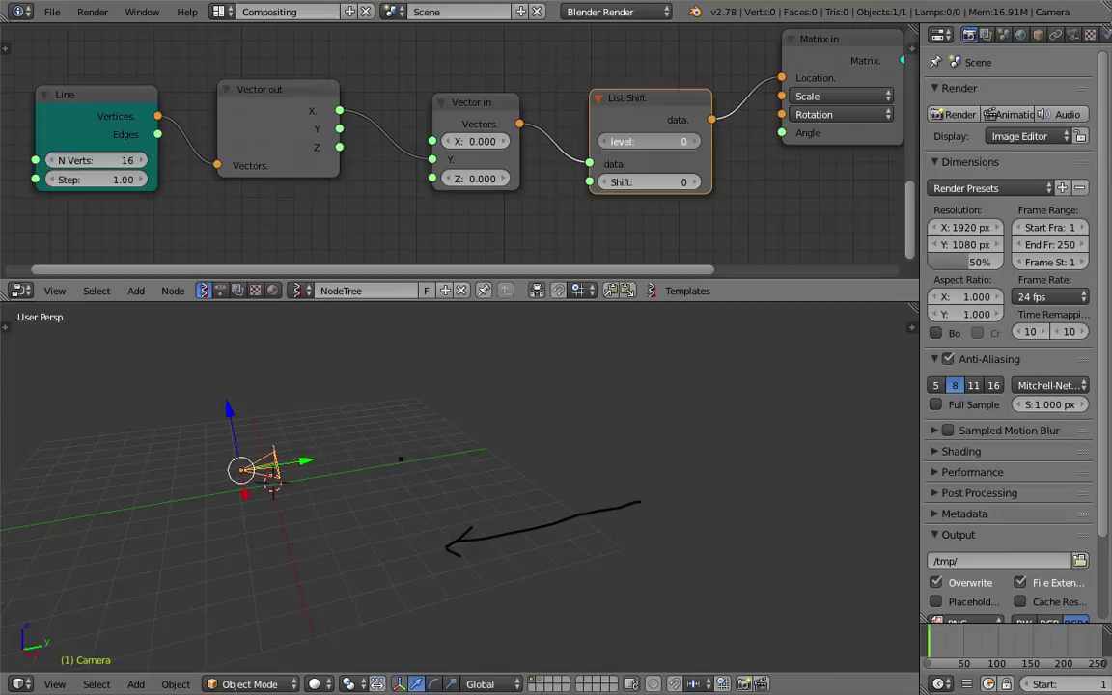
# Set List Shift's level to 1 and Shift to 72, and enlarge the node editor area downward
pyautogui.click(694, 142)
pyautogui.moveTo(663, 182); pyautogui.dragTo(724, 182)
pyautogui.moveTo(590, 214); pyautogui.dragTo(595, 181, button='middle')
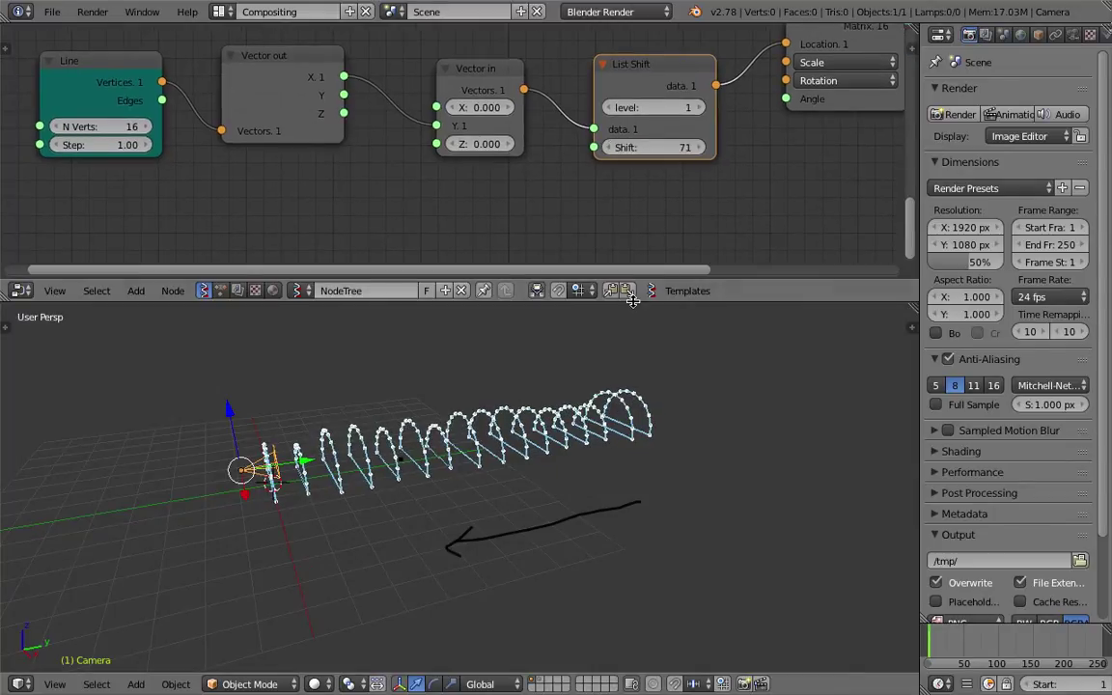
pyautogui.moveTo(634, 303); pyautogui.dragTo(640, 364)
pyautogui.moveTo(655, 215); pyautogui.dragTo(649, 179, button='middle')
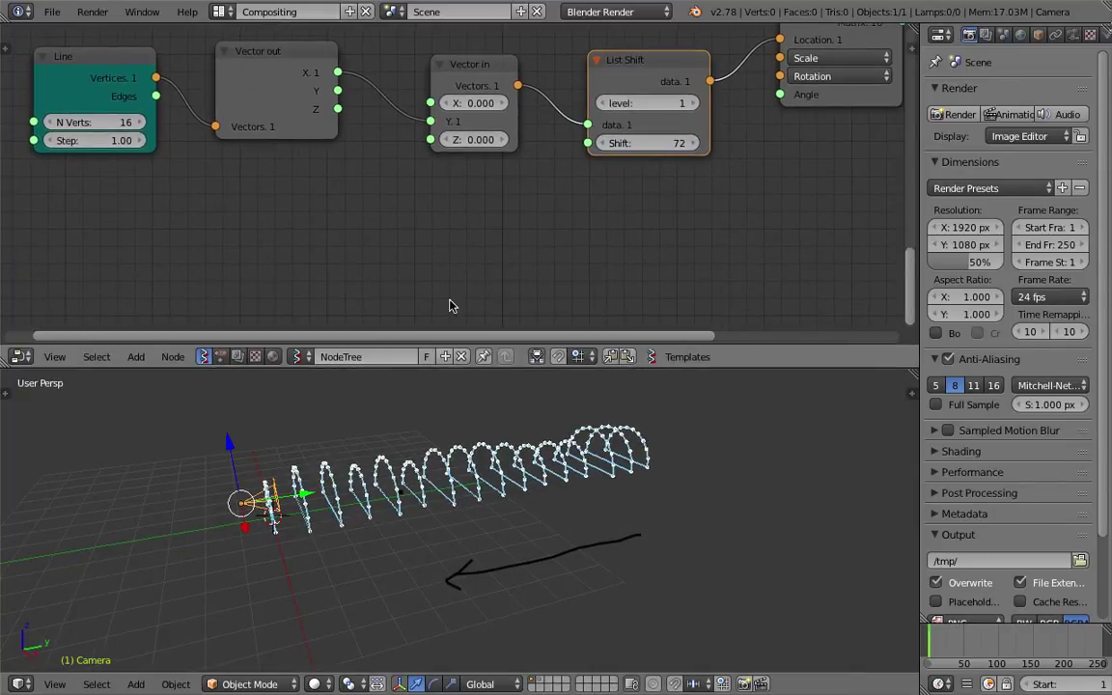
# Add a Frame info node below Vector in, link its Current Frame to List Shift's Shift, and save the file
pyautogui.press('space')
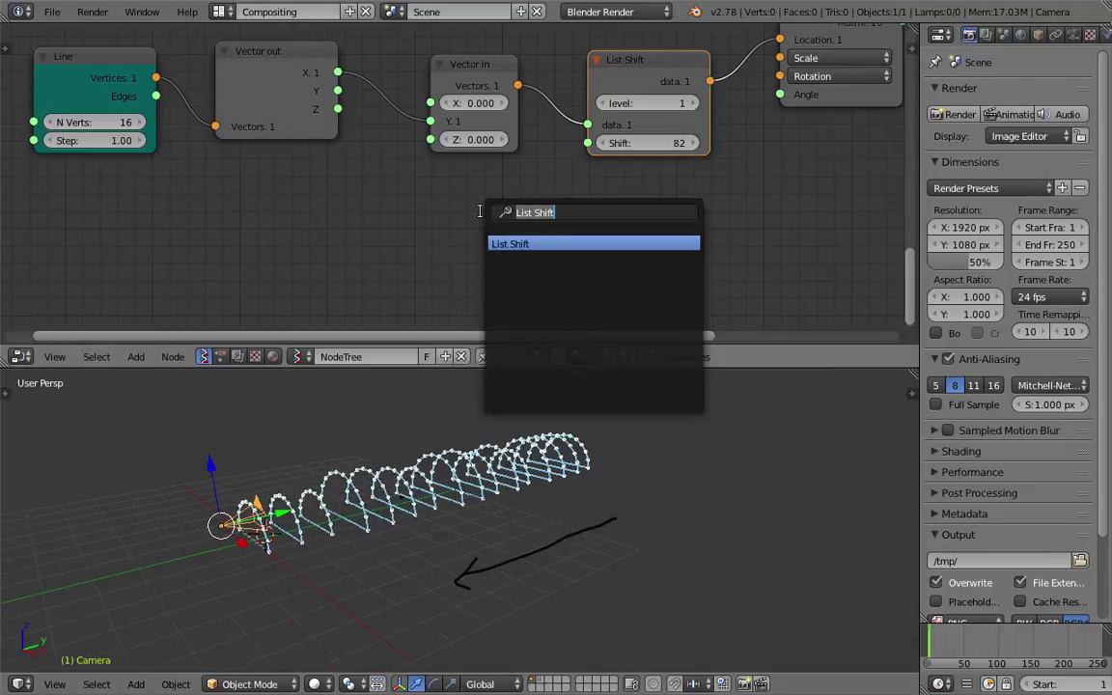
pyautogui.click(506, 258)
pyautogui.click(440, 202)
pyautogui.hotkey('ctrl', 's')
pyautogui.click(440, 202)
pyautogui.moveTo(564, 228); pyautogui.dragTo(588, 143)
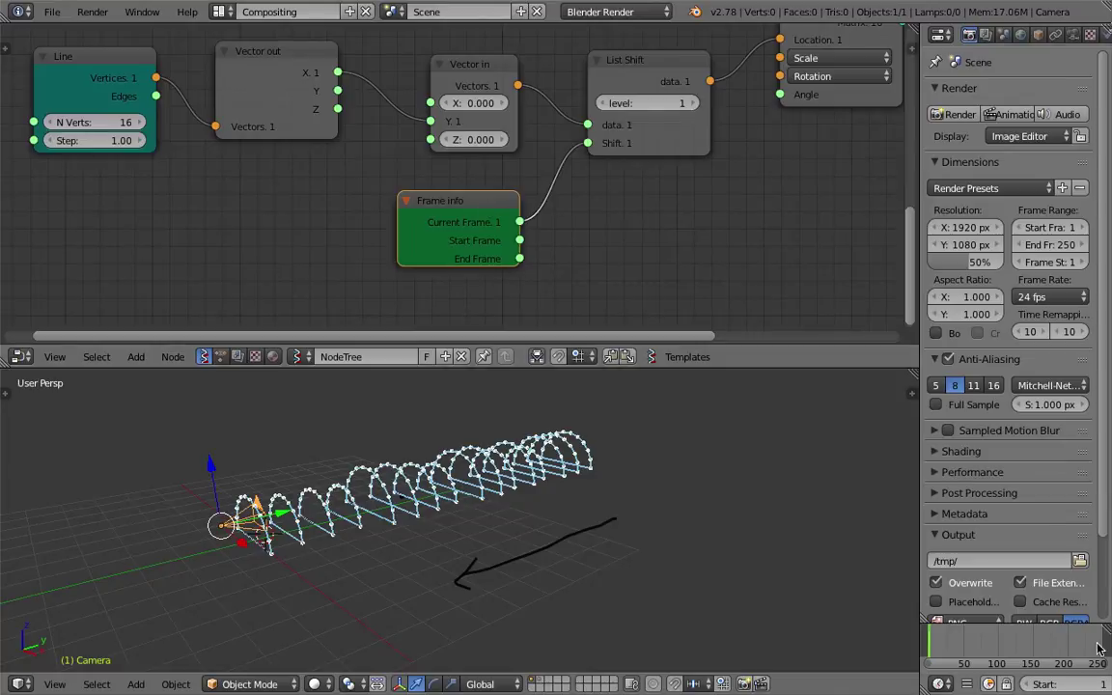
# Play the animation and examine the shifting arches from the tunnel's front and from its side
pyautogui.click(1061, 684)
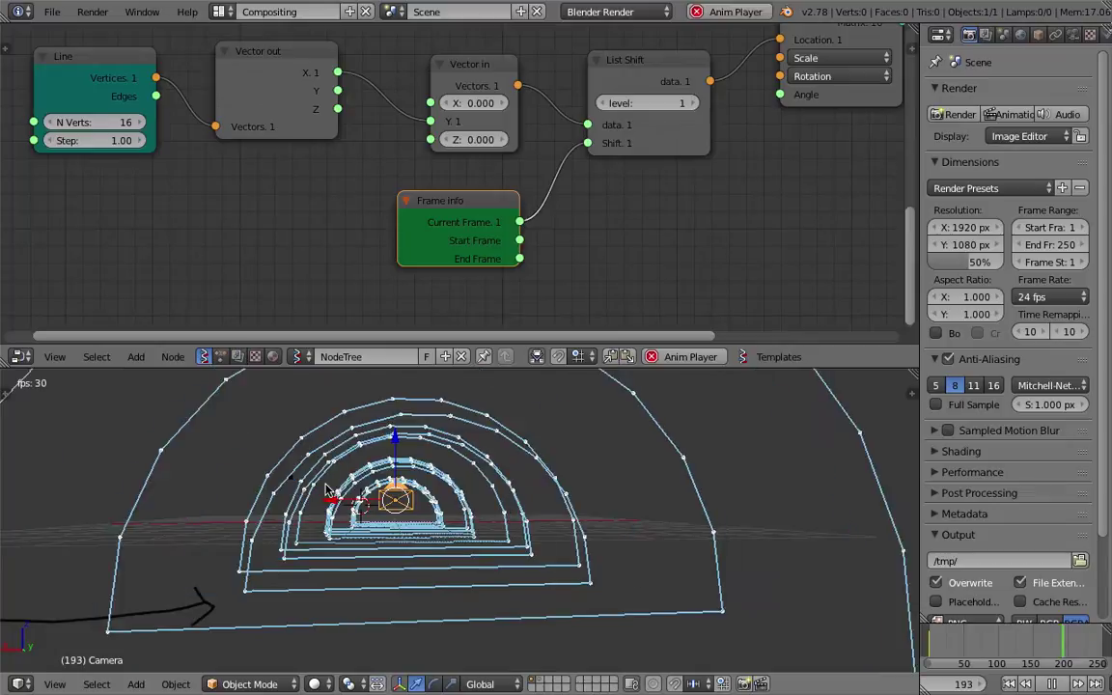
pyautogui.moveTo(326, 490); pyautogui.dragTo(330, 540, button='middle')
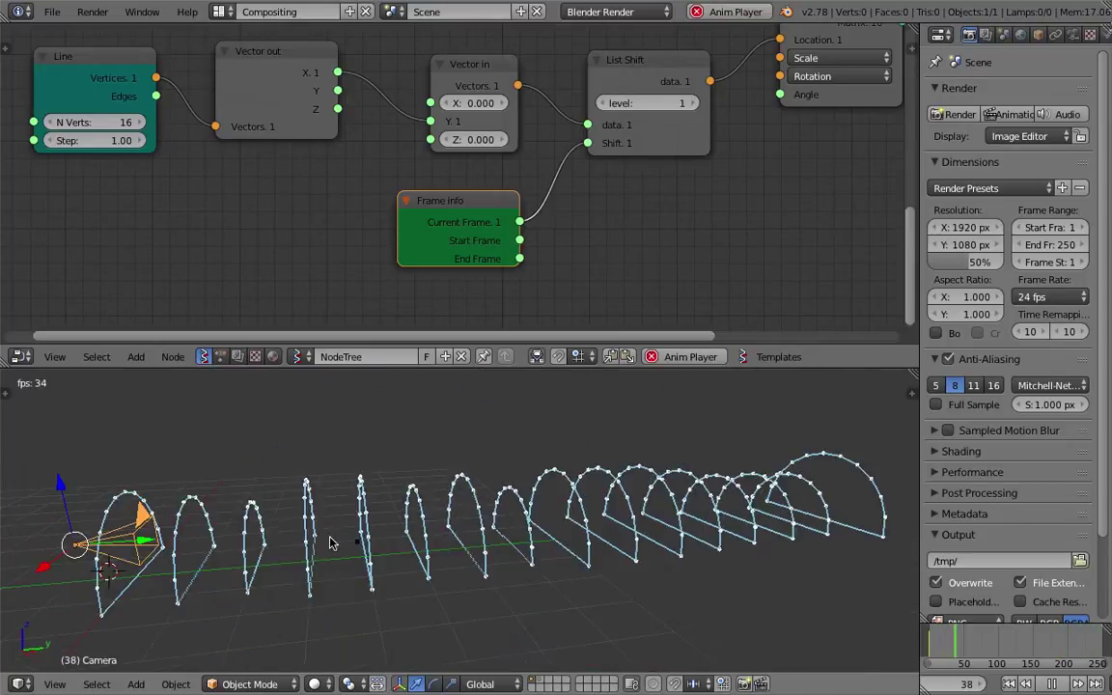
pyautogui.moveTo(439, 534); pyautogui.dragTo(473, 521, button='middle')
pyautogui.scroll(5, 544, 497)
pyautogui.scroll(-2, 547, 494)
pyautogui.scroll(-5, 524, 502)
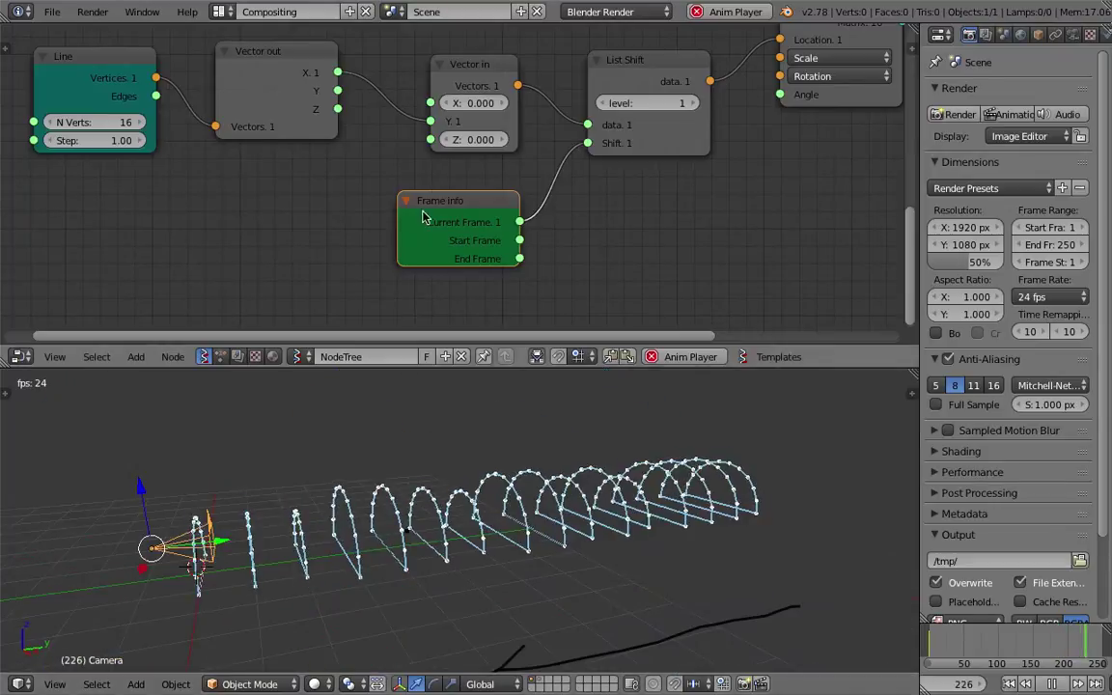
# Move Frame info away from List Shift, save the file, and insert a Math node on the link between them
pyautogui.moveTo(422, 216); pyautogui.dragTo(272, 244)
pyautogui.hotkey('ctrl', 's')
pyautogui.hotkey('shift', 'a')
pyautogui.click(542, 243)
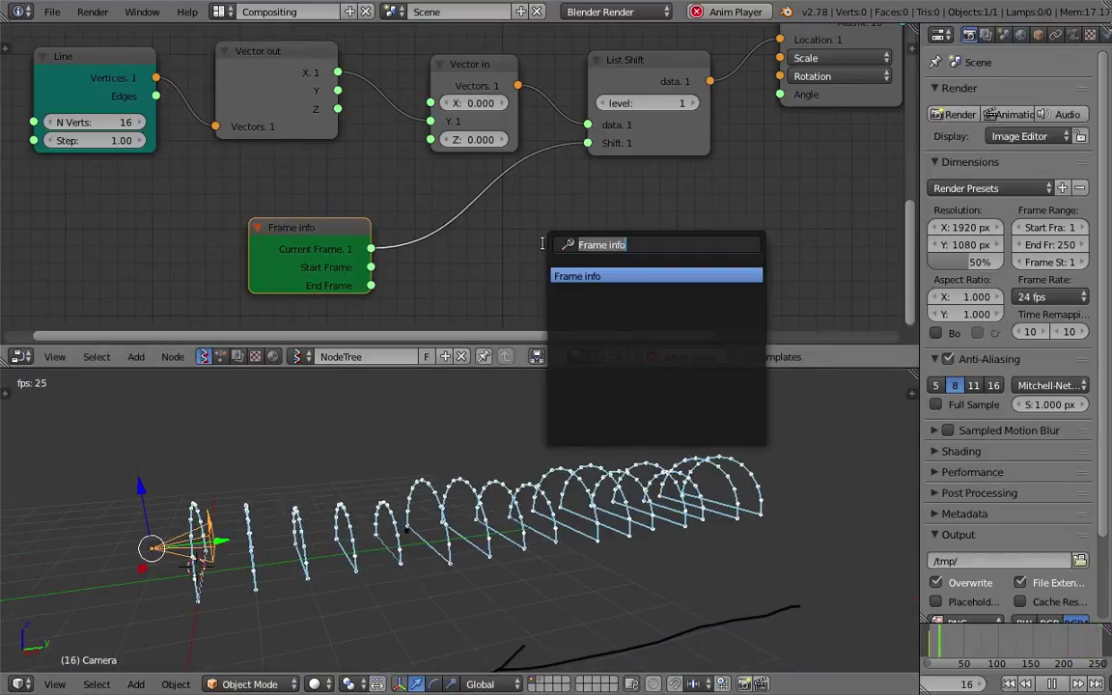
pyautogui.write('math')
pyautogui.press('Down')
pyautogui.press('Return')
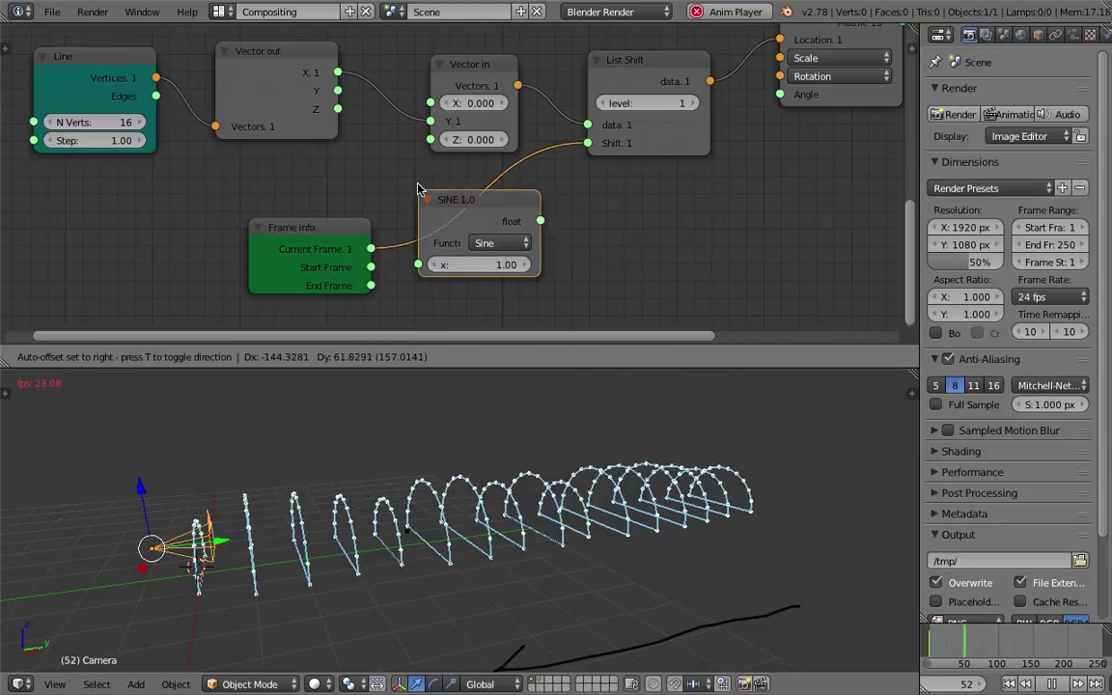
pyautogui.click(418, 188)
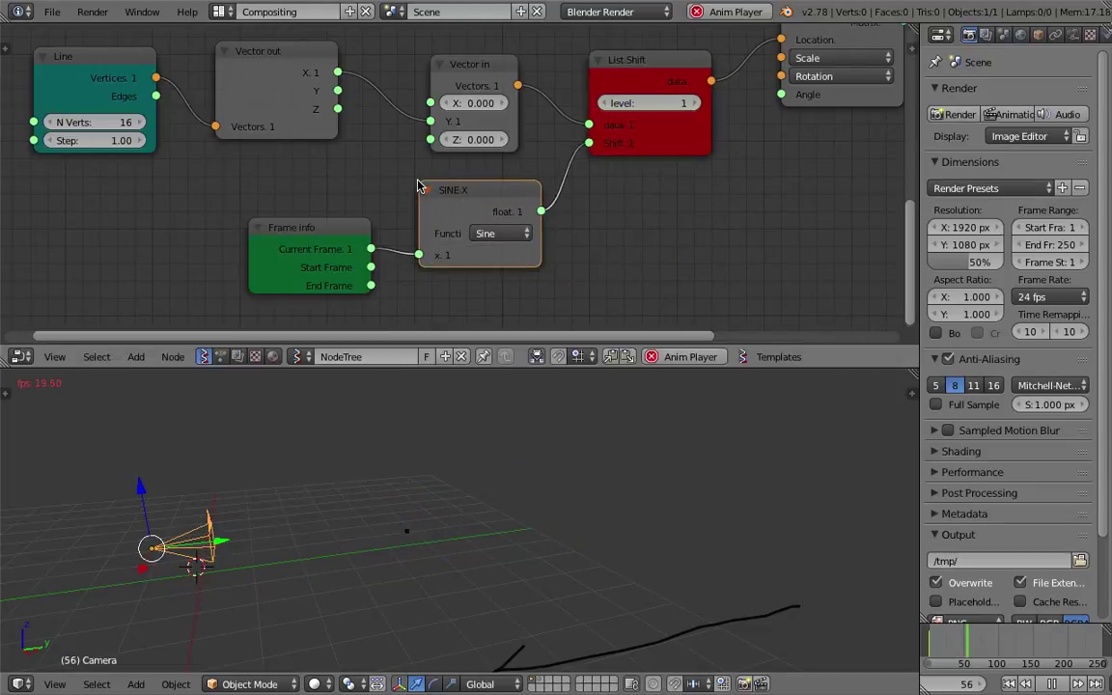
# Set the Math node's function to * with y at 0.10, and briefly play the animation as a test
pyautogui.click(520, 235)
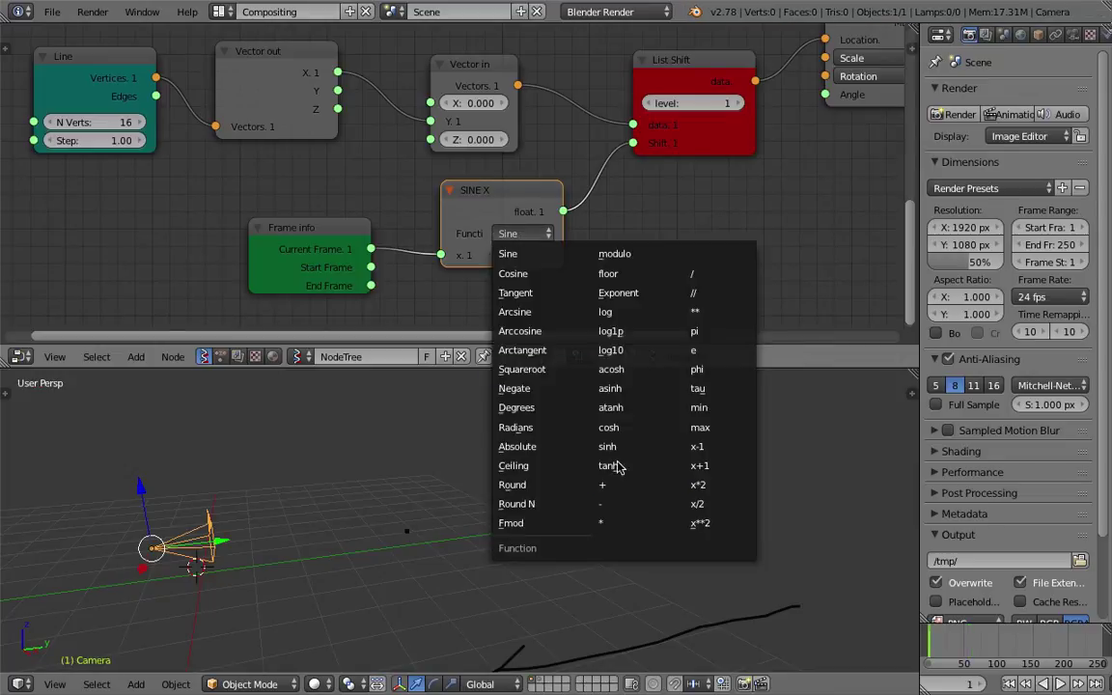
pyautogui.click(624, 524)
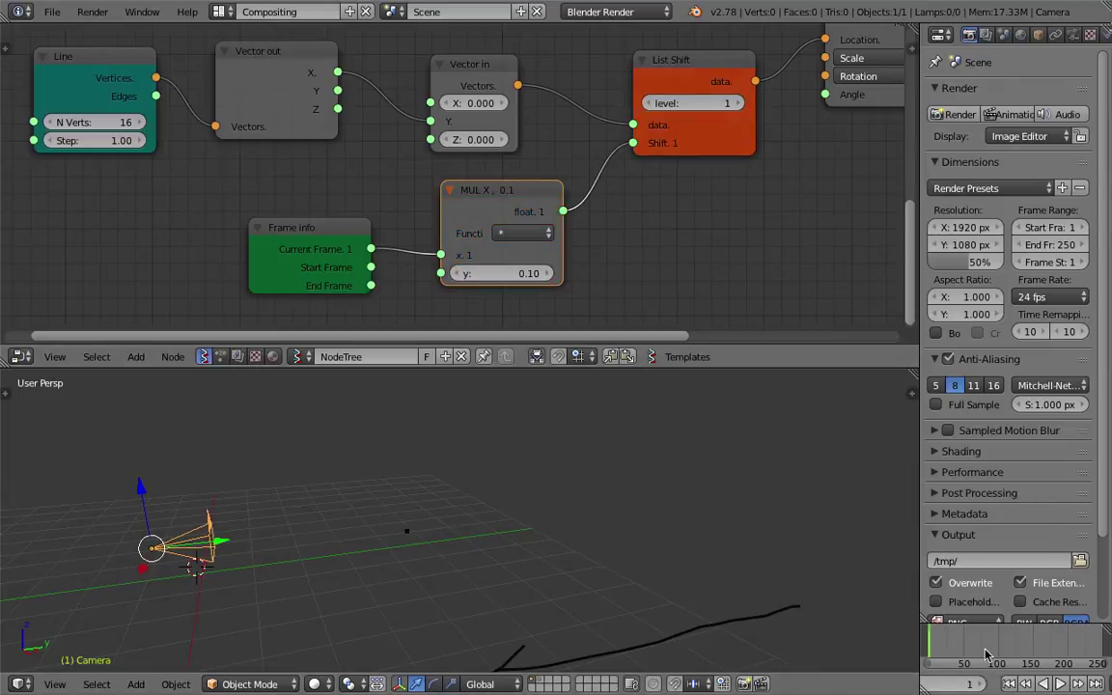
pyautogui.click(1025, 686)
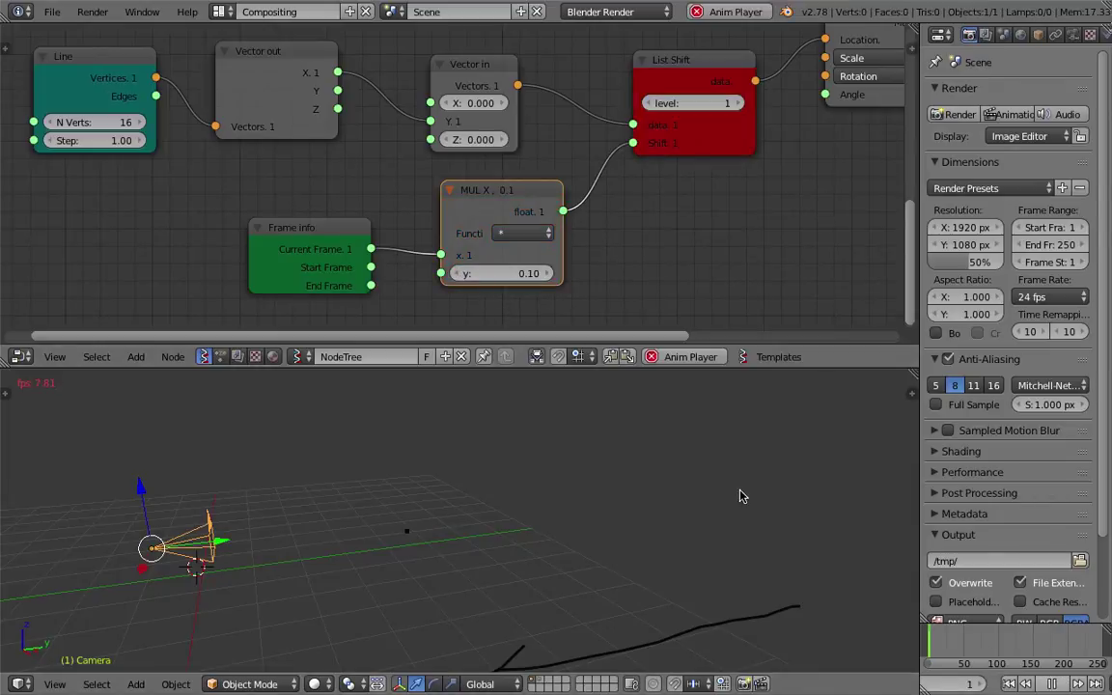
pyautogui.click(1051, 683)
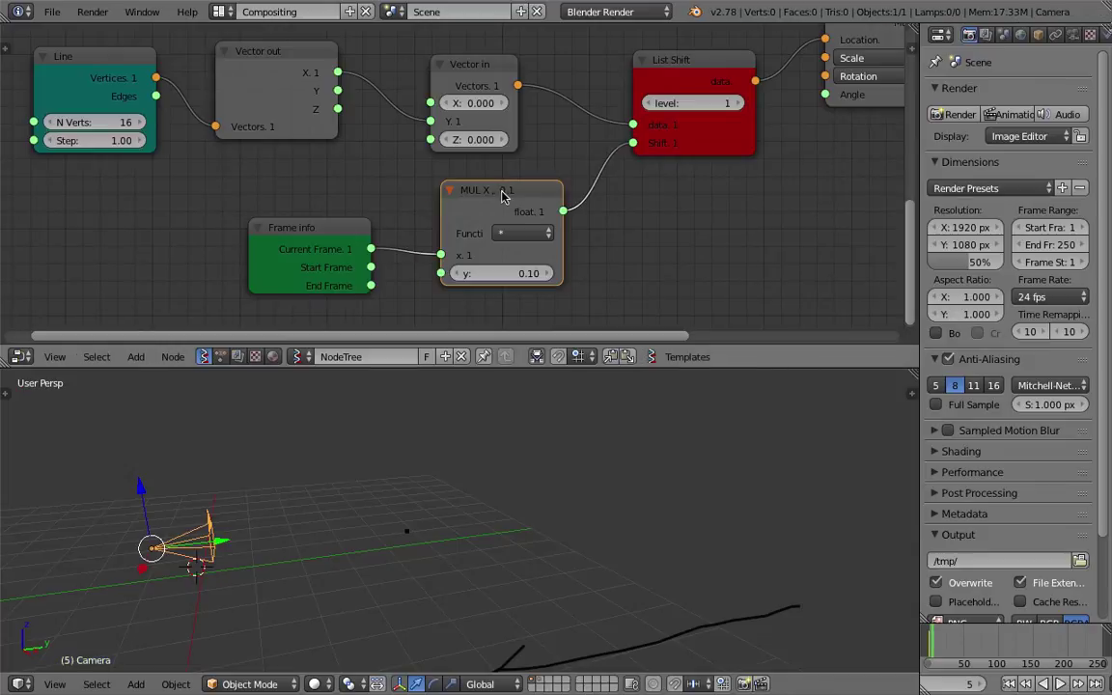
# Move the multiply Math node and Frame info away from List Shift to make room, and save the file
pyautogui.moveTo(502, 193); pyautogui.dragTo(473, 221)
pyautogui.moveTo(315, 227); pyautogui.dragTo(267, 231)
pyautogui.moveTo(427, 224); pyautogui.dragTo(389, 224)
pyautogui.hscroll(1, 680, 179)
pyautogui.hotkey('ctrl', 's')
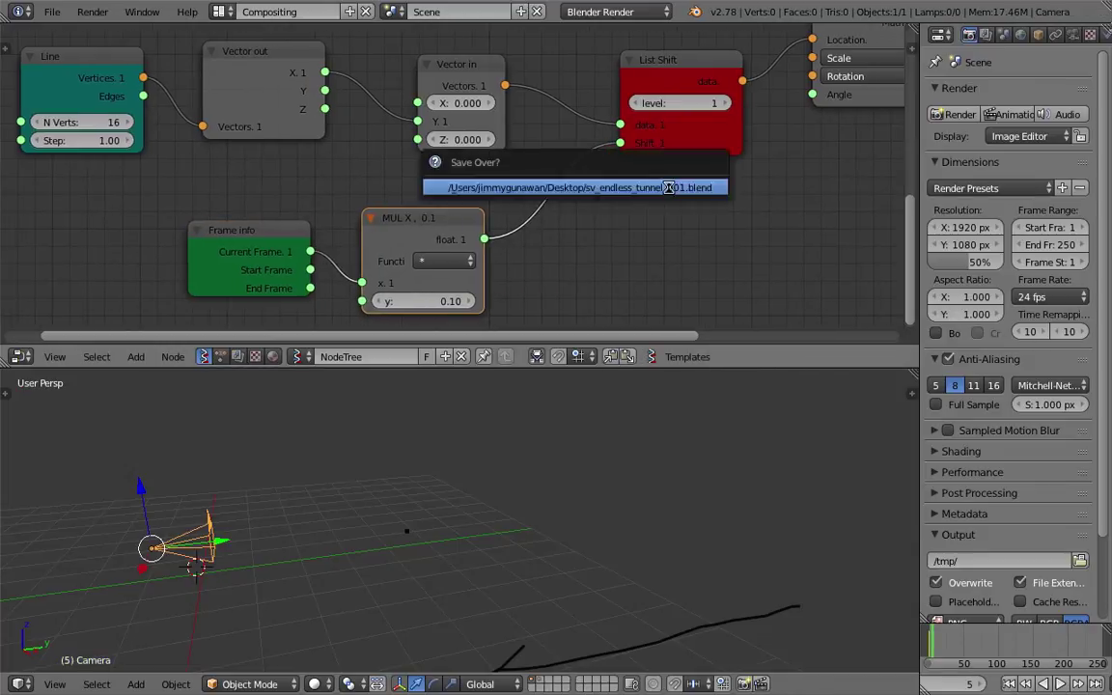
pyautogui.click(669, 187)
# Insert a second Math node between the multiply node and List Shift, and set its function to floor
pyautogui.hotkey('shift', 'a')
pyautogui.click(637, 220)
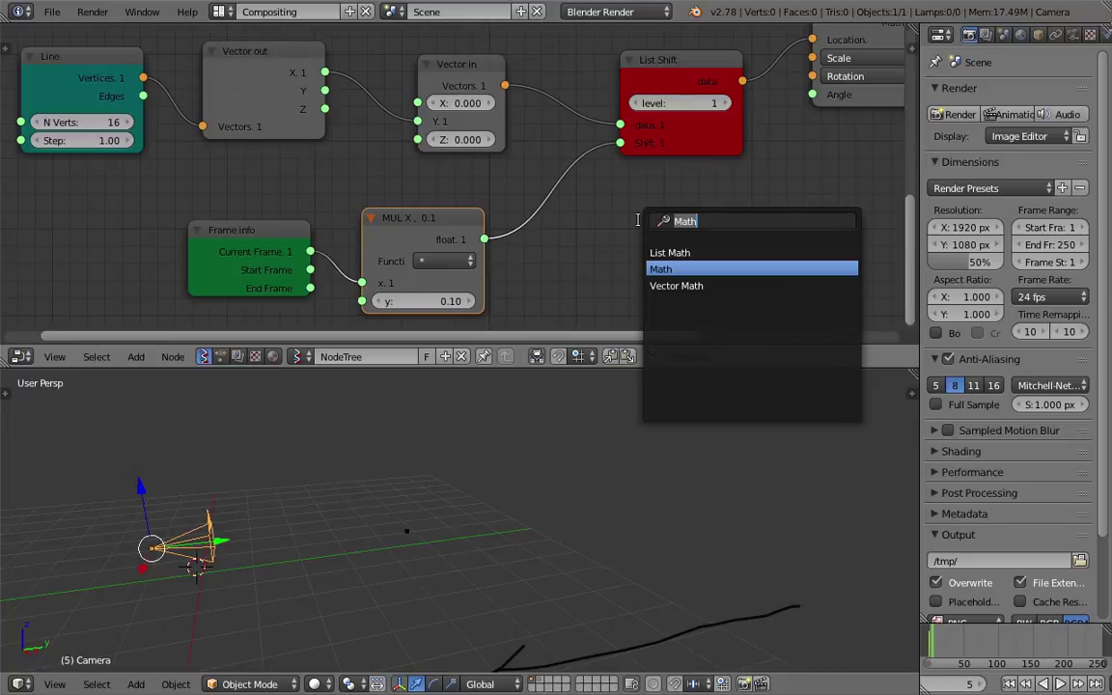
pyautogui.press('Return')
pyautogui.click(577, 222)
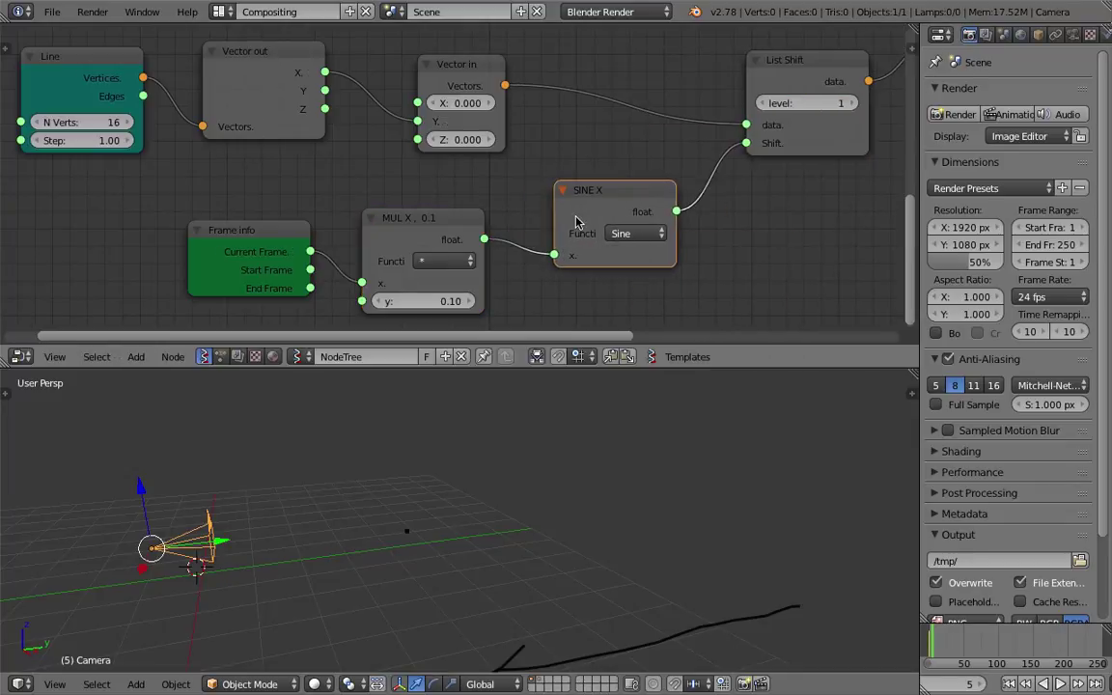
pyautogui.click(607, 236)
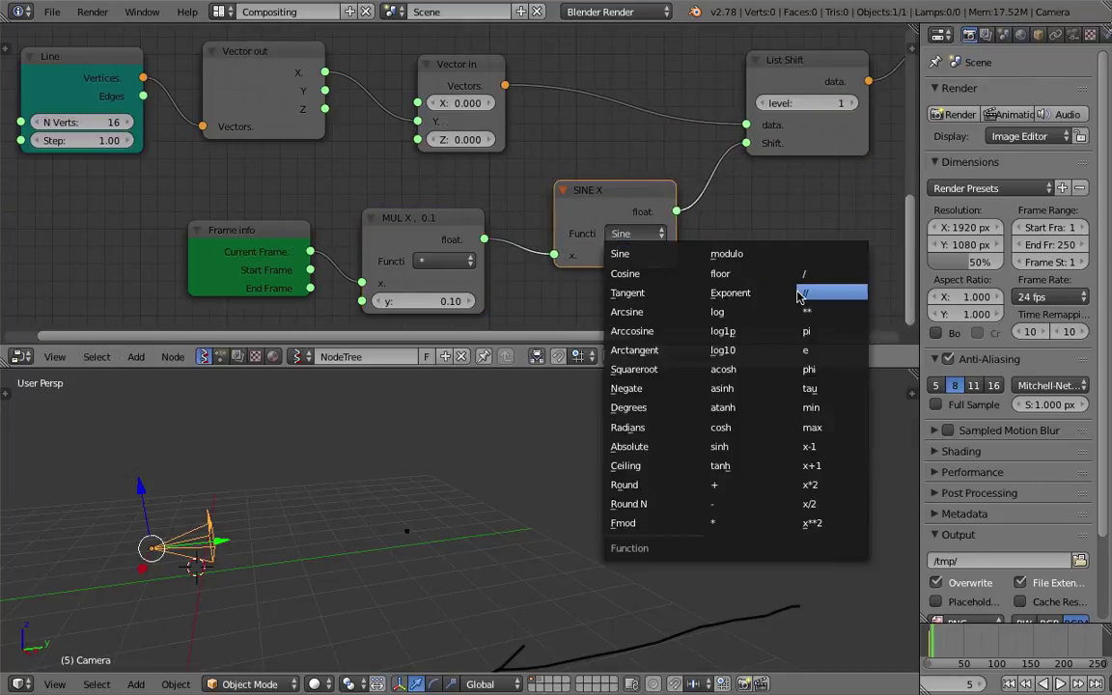
pyautogui.click(726, 273)
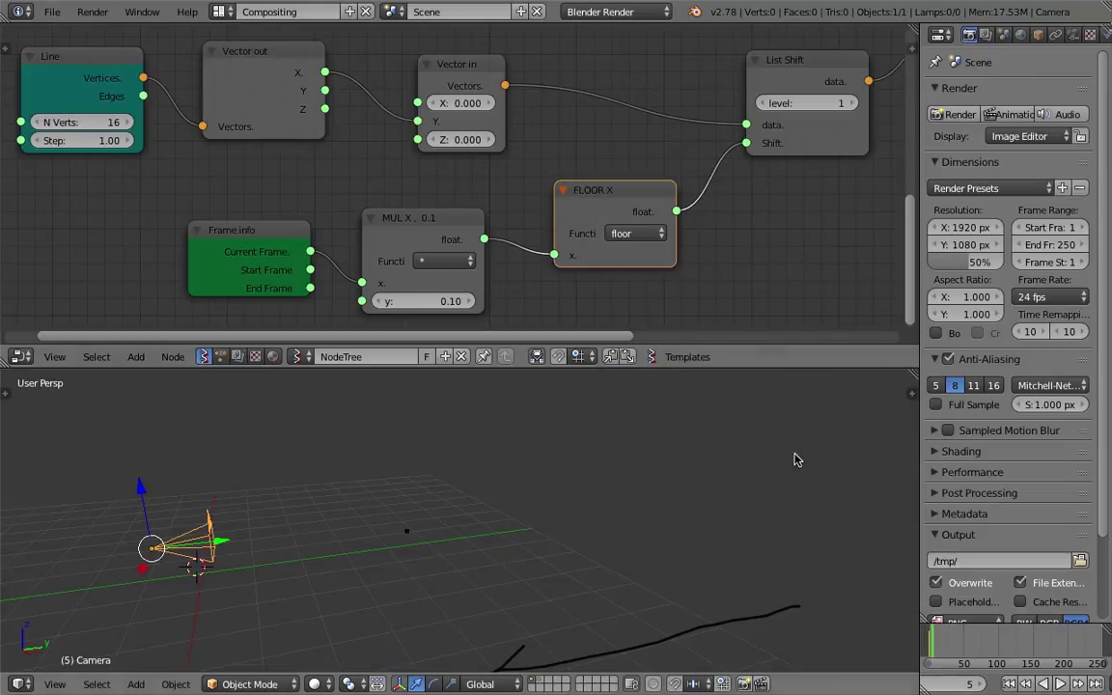
# Play the slowed animation, view the arches from inside the tunnel and from outside, and save the file
pyautogui.click(1023, 683)
pyautogui.moveTo(483, 516); pyautogui.dragTo(653, 483, button='middle')
pyautogui.scroll(5, 678, 485)
pyautogui.scroll(3, 652, 481)
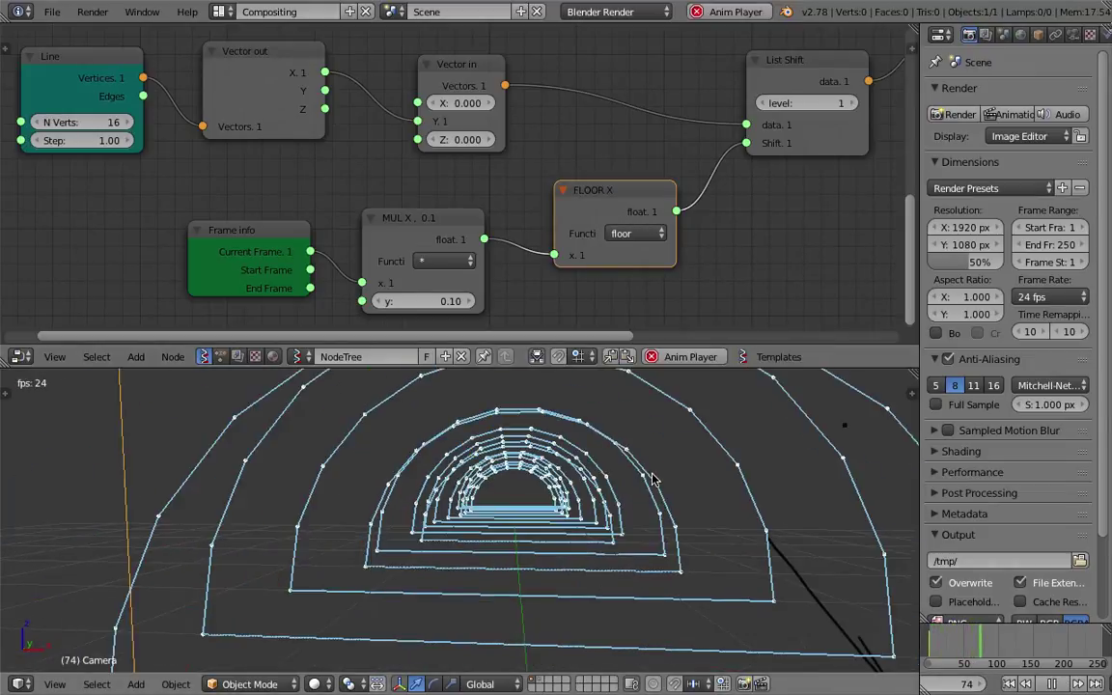
pyautogui.moveTo(653, 479); pyautogui.dragTo(550, 521, button='middle')
pyautogui.scroll(-4, 598, 511)
pyautogui.hotkey('ctrl', 's')
pyautogui.click(463, 548)
pyautogui.keyDown('shift'); pyautogui.moveTo(316, 552); pyautogui.dragTo(272, 550, button='middle'); pyautogui.keyUp('shift')
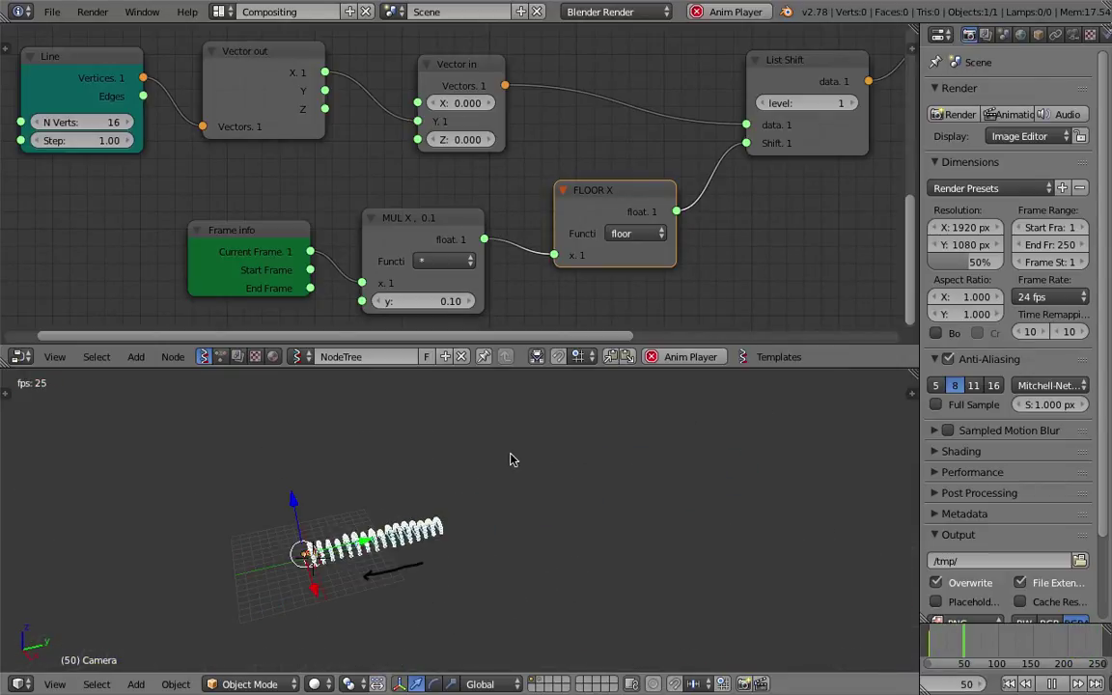
# Set the Line node's N Verts to 20 and Random Num Gen's Size to 37 while the animation plays
pyautogui.scroll(4, 379, 479)
pyautogui.moveTo(811, 174); pyautogui.dragTo(497, 261, button='middle')
pyautogui.moveTo(464, 490); pyautogui.dragTo(353, 531, button='middle')
pyautogui.scroll(2, 568, 464)
pyautogui.scroll(-3, 353, 531)
pyautogui.scroll(-1, 290, 193)
pyautogui.moveTo(222, 178); pyautogui.dragTo(365, 199, button='middle')
pyautogui.moveTo(99, 161); pyautogui.dragTo(386, 213, button='middle')
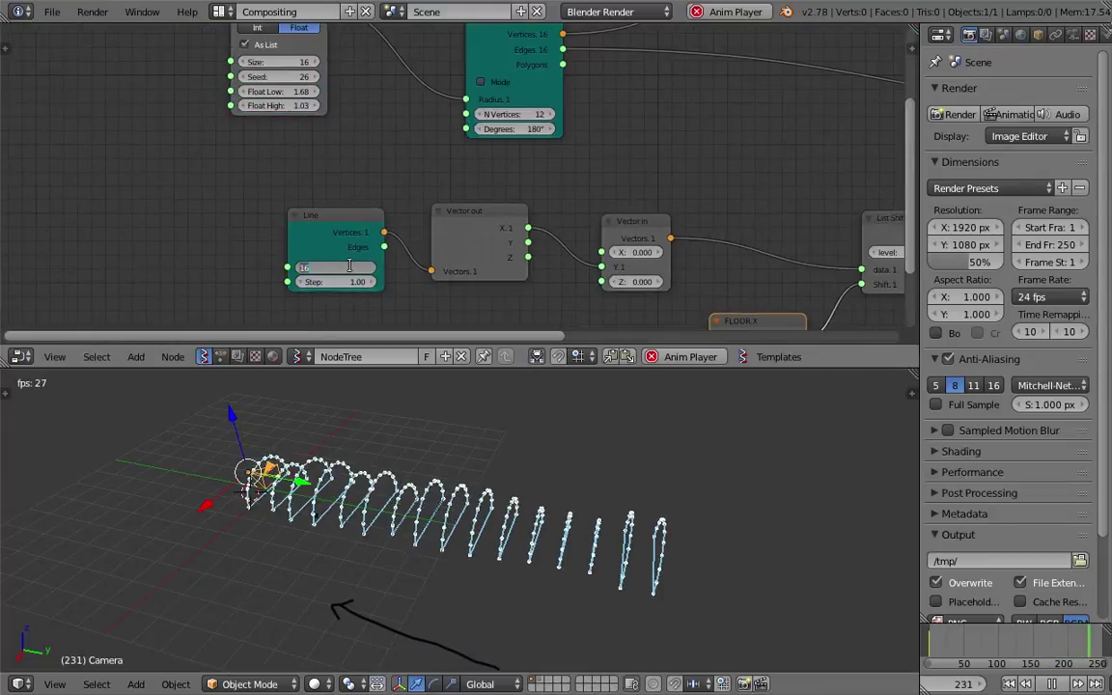
pyautogui.moveTo(413, 528); pyautogui.dragTo(461, 483, button='middle')
pyautogui.click(449, 501)
pyautogui.moveTo(316, 131); pyautogui.dragTo(324, 201, button='middle')
pyautogui.scroll(1, 289, 178)
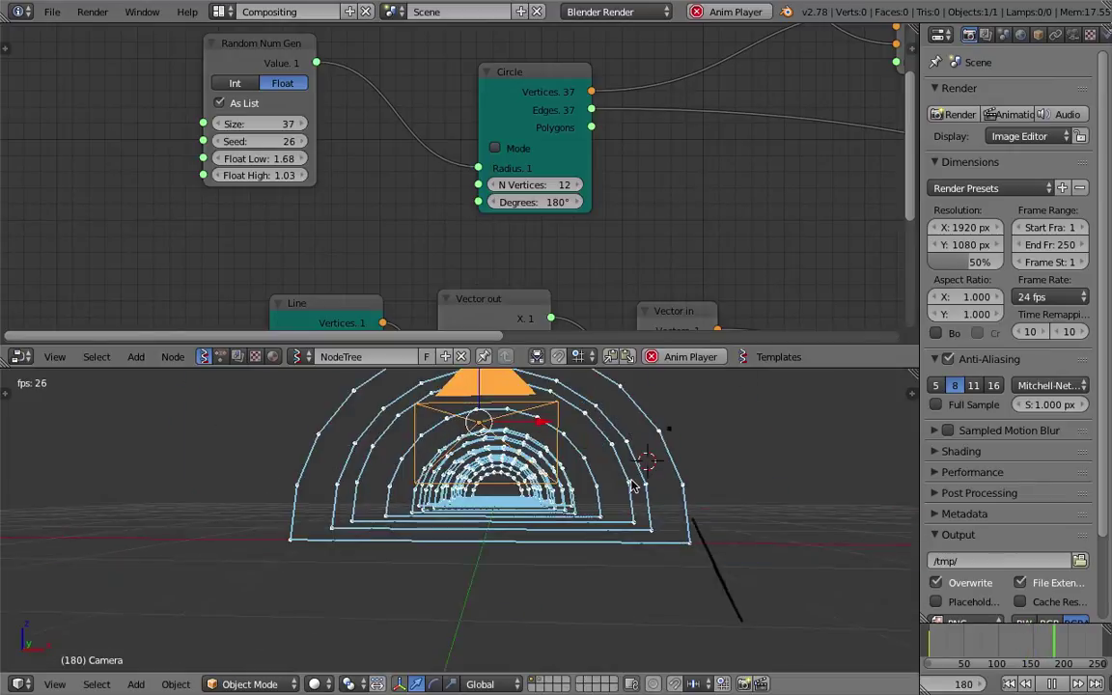
# Save the file while reviewing the playing tunnel from inside and from the side, and stop the animation
pyautogui.hotkey('ctrl', 's')
pyautogui.click(618, 473)
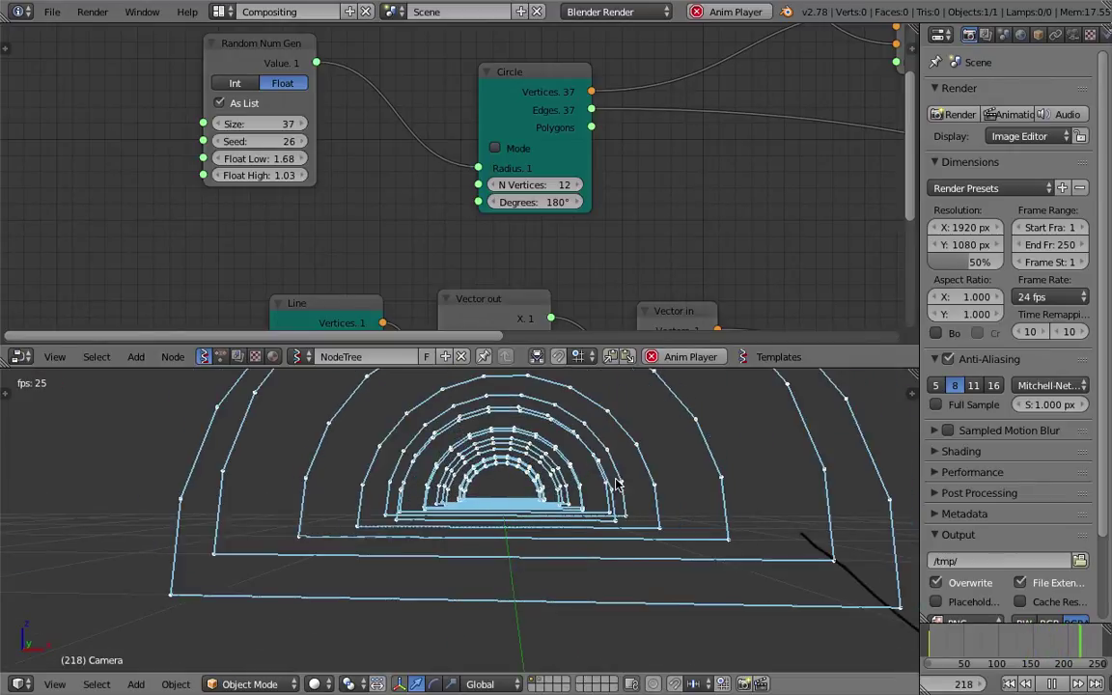
pyautogui.hotkey('ctrl', 's')
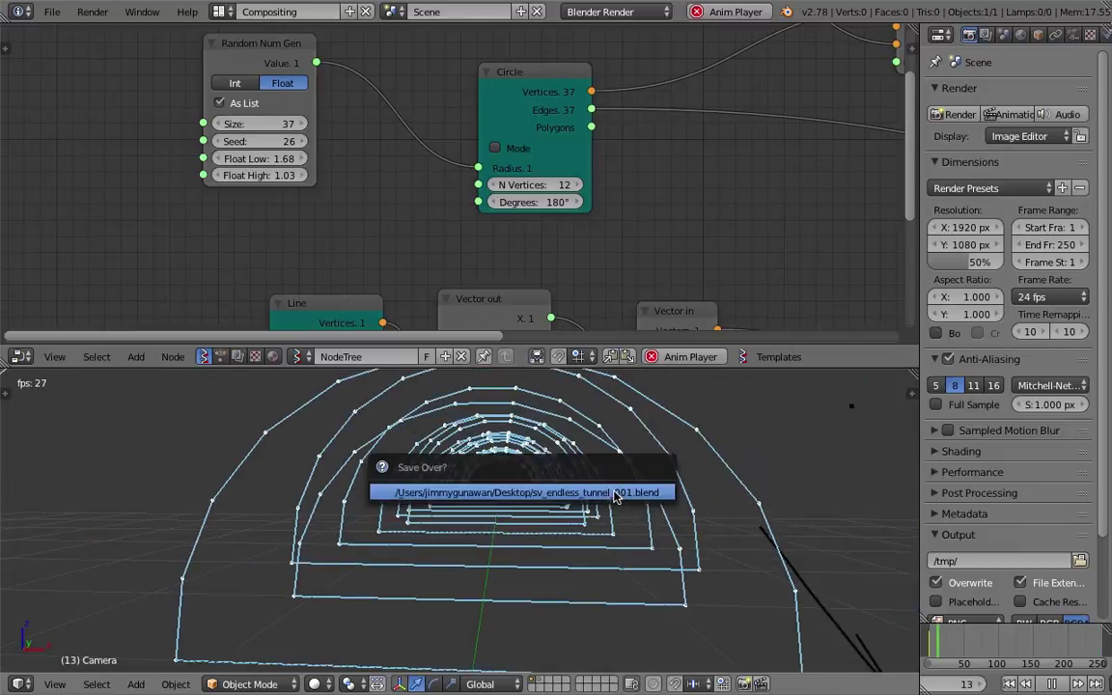
pyautogui.click(618, 493)
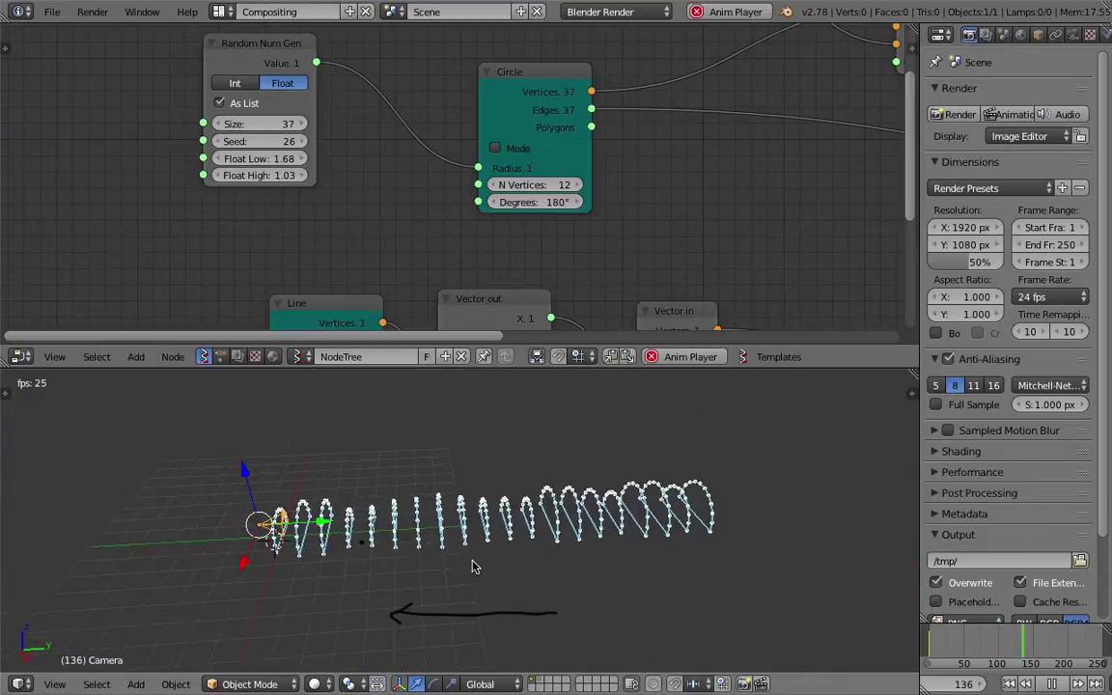
pyautogui.hotkey('ctrl', 's')
pyautogui.click(604, 570)
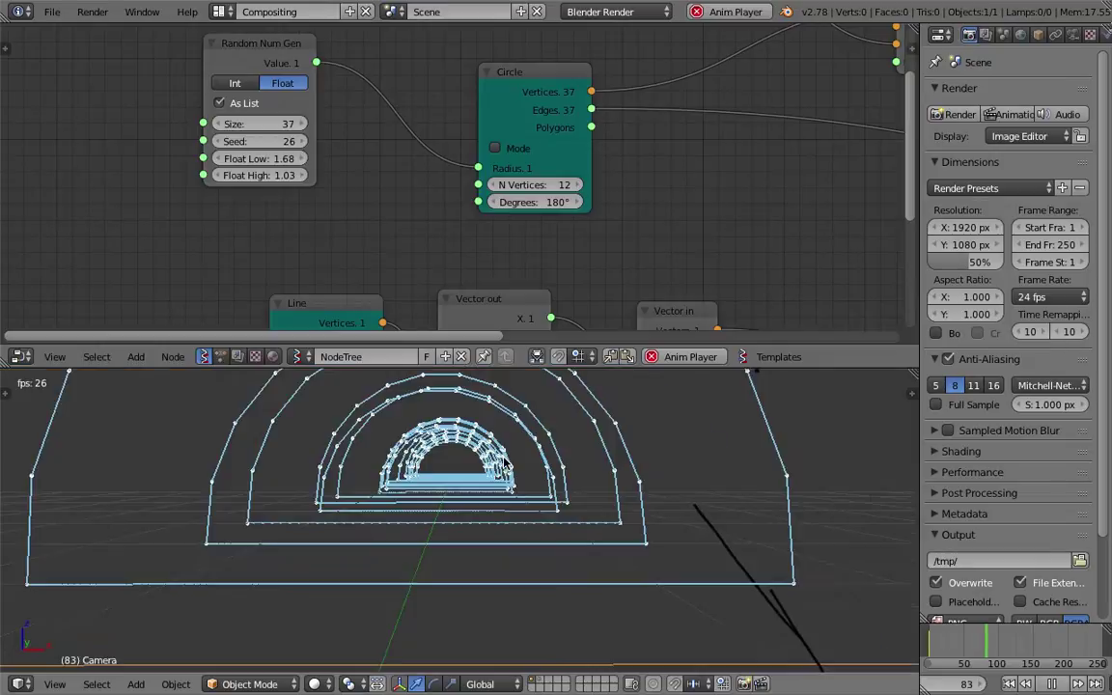
pyautogui.hotkey('ctrl', 's')
pyautogui.click(503, 459)
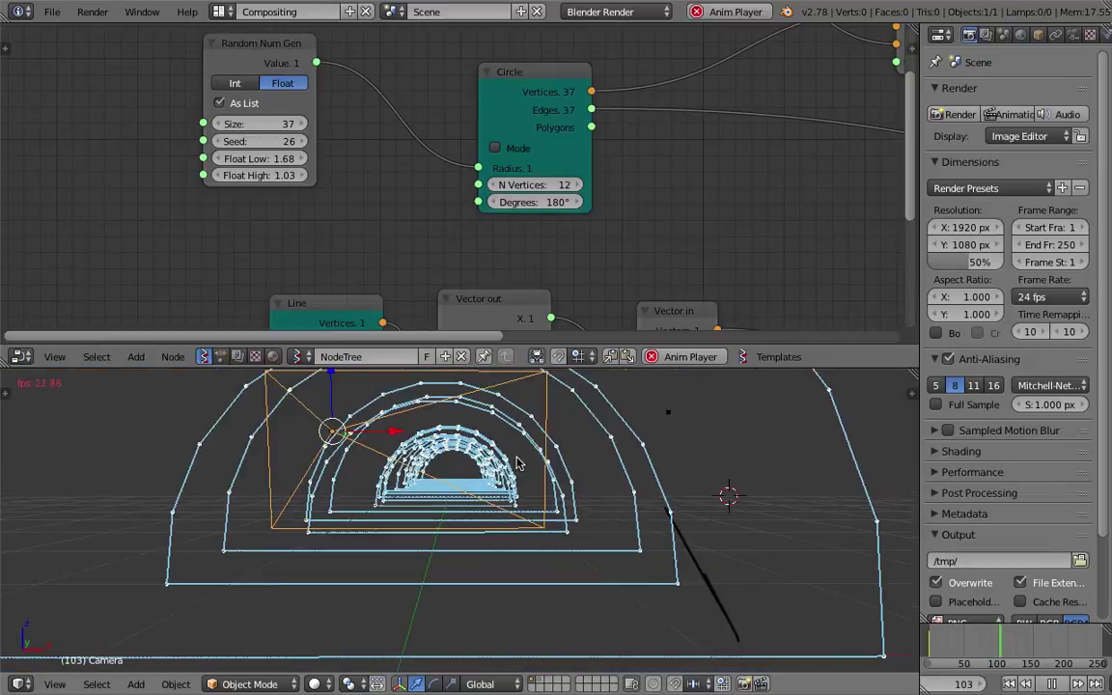
pyautogui.hotkey('alt', 'a')
# Set the Line node's N Verts to 18
pyautogui.moveTo(796, 563); pyautogui.dragTo(496, 526, button='middle')
pyautogui.scroll(-1, 326, 182)
pyautogui.scroll(-1, 270, 166)
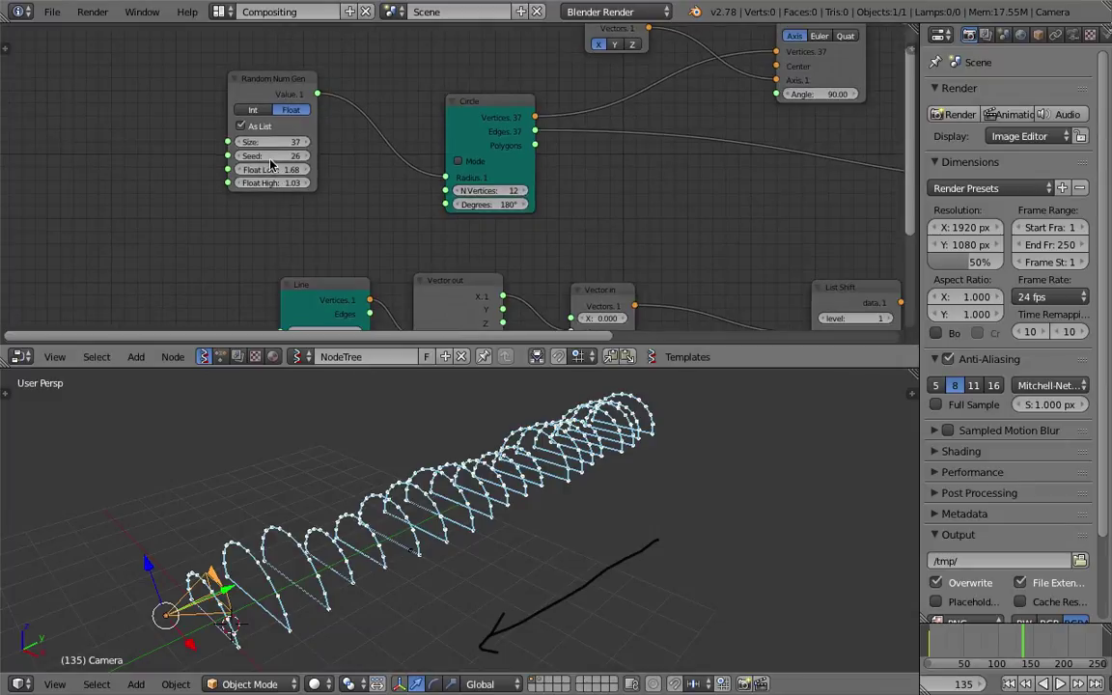
pyautogui.scroll(-4, 413, 194)
pyautogui.moveTo(550, 268); pyautogui.dragTo(467, 157, button='middle')
pyautogui.scroll(7, 463, 162)
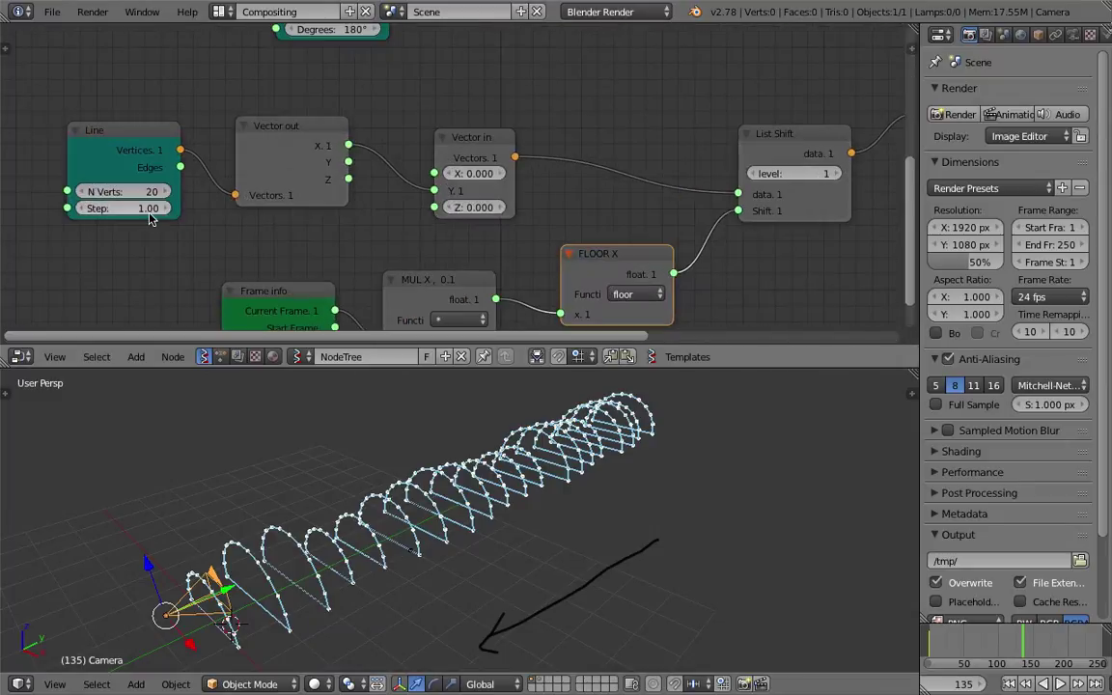
pyautogui.moveTo(142, 218); pyautogui.dragTo(135, 191)
pyautogui.press('Escape')
pyautogui.scroll(-2, 132, 169)
pyautogui.moveTo(132, 169); pyautogui.dragTo(249, 246, button='middle')
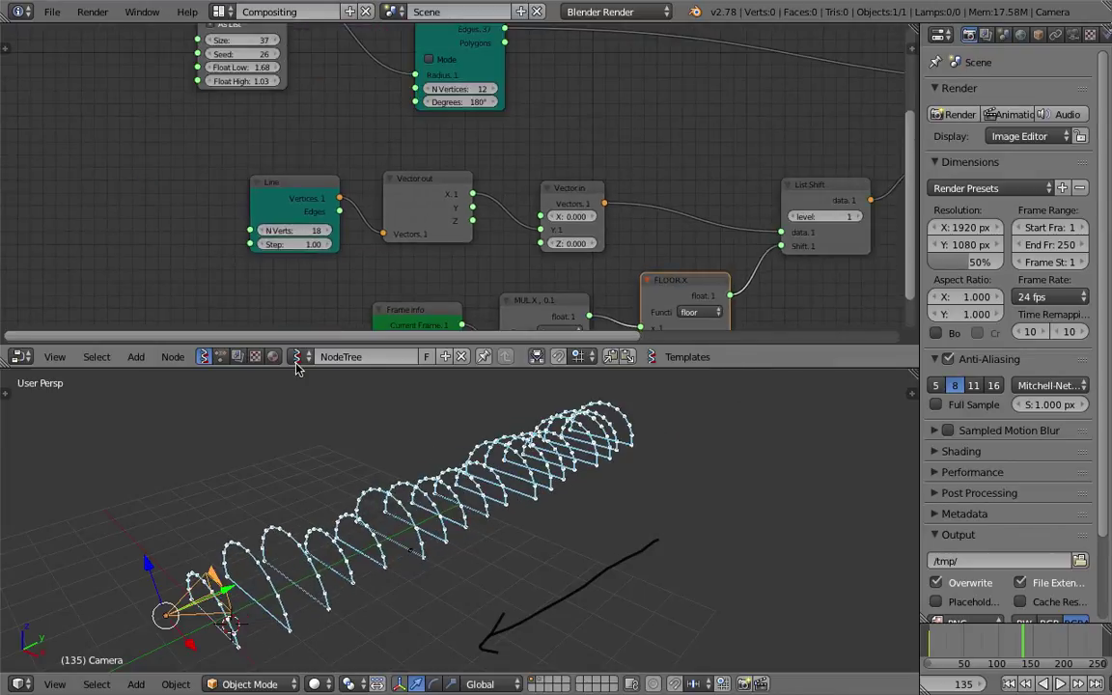
# Enlarge the node editor area downward and add an Int node to the left of Random Num Gen and Line
pyautogui.moveTo(297, 370); pyautogui.dragTo(291, 421)
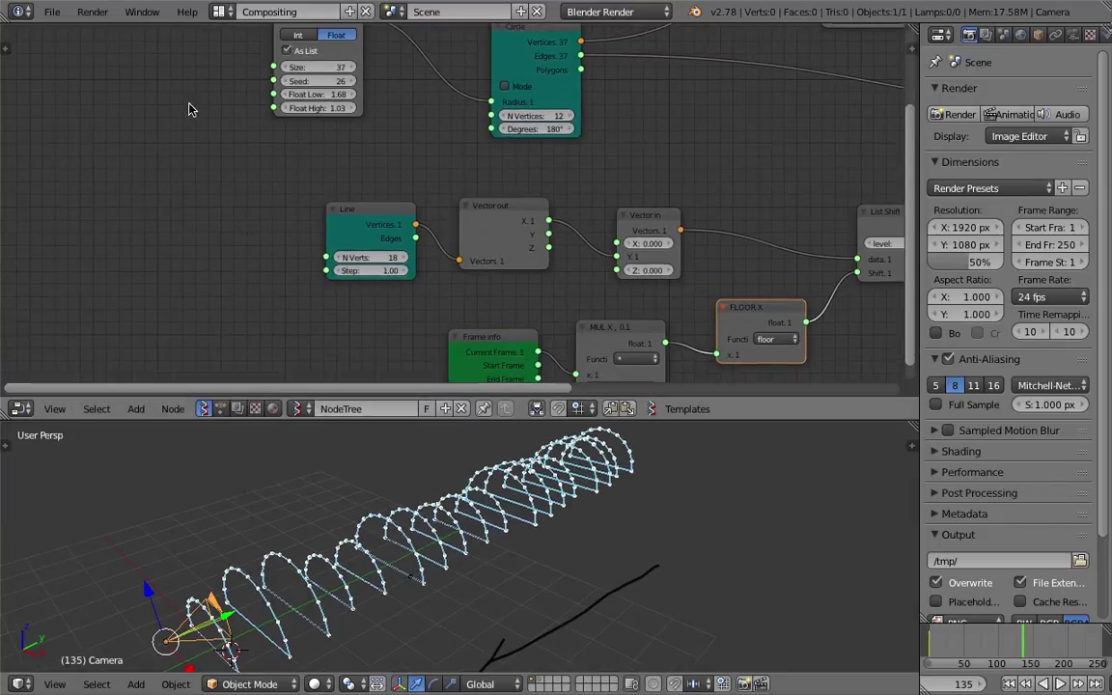
pyautogui.hotkey('shift', 'a')
pyautogui.click(177, 161)
pyautogui.write('int')
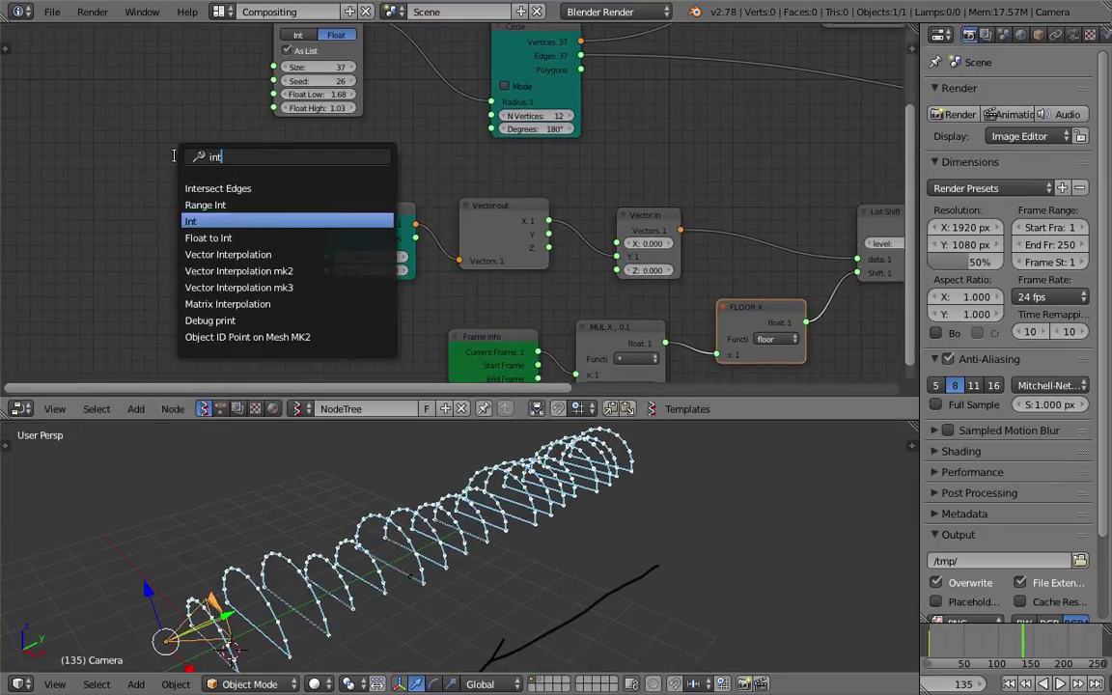
pyautogui.press('Return')
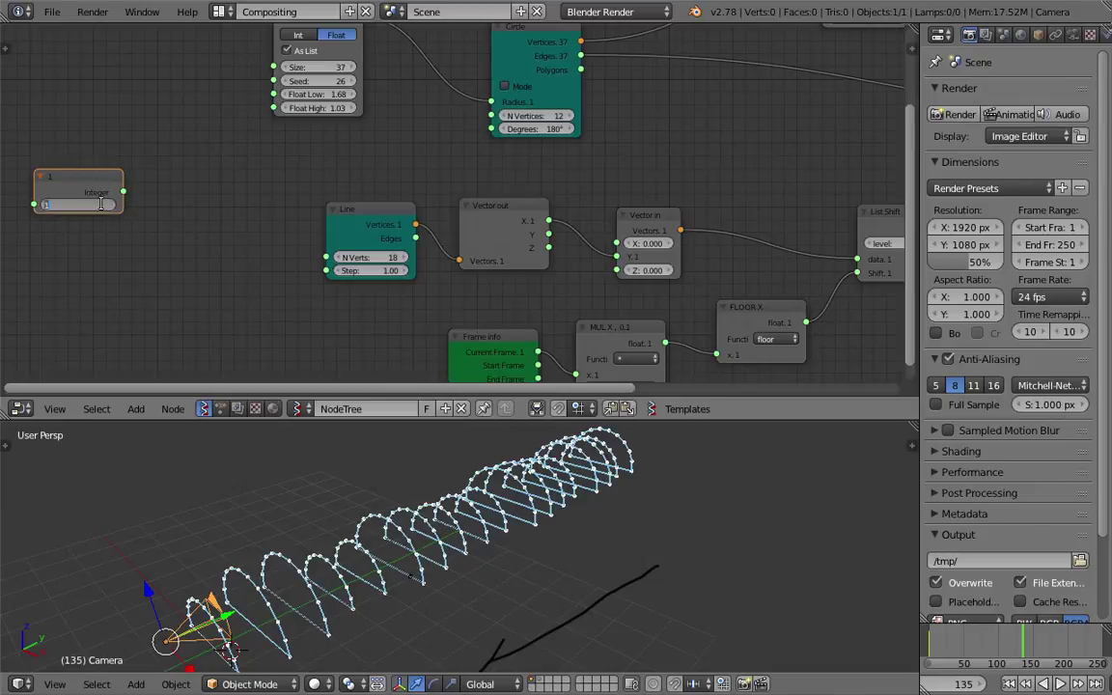
# Link the Int node, set to 109, to both Random Num Gen's Size and the Line node's N Verts
pyautogui.moveTo(124, 191); pyautogui.dragTo(274, 68)
pyautogui.moveTo(123, 192); pyautogui.dragTo(239, 223)
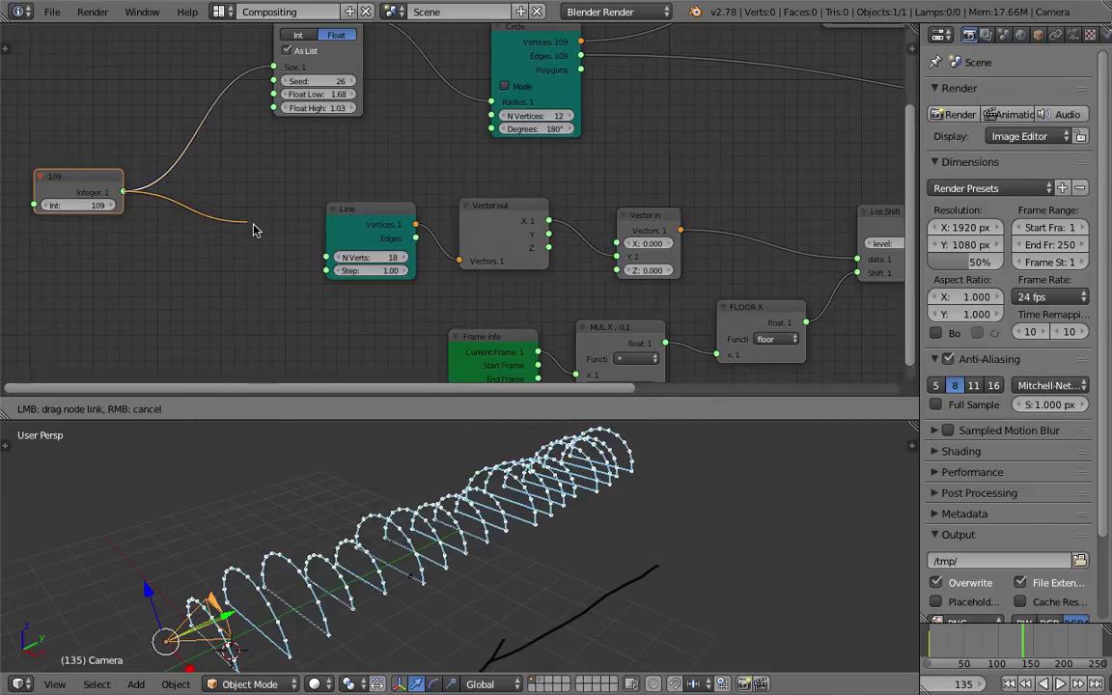
pyautogui.moveTo(304, 258); pyautogui.dragTo(326, 257)
pyautogui.moveTo(386, 502); pyautogui.dragTo(408, 473, button='middle')
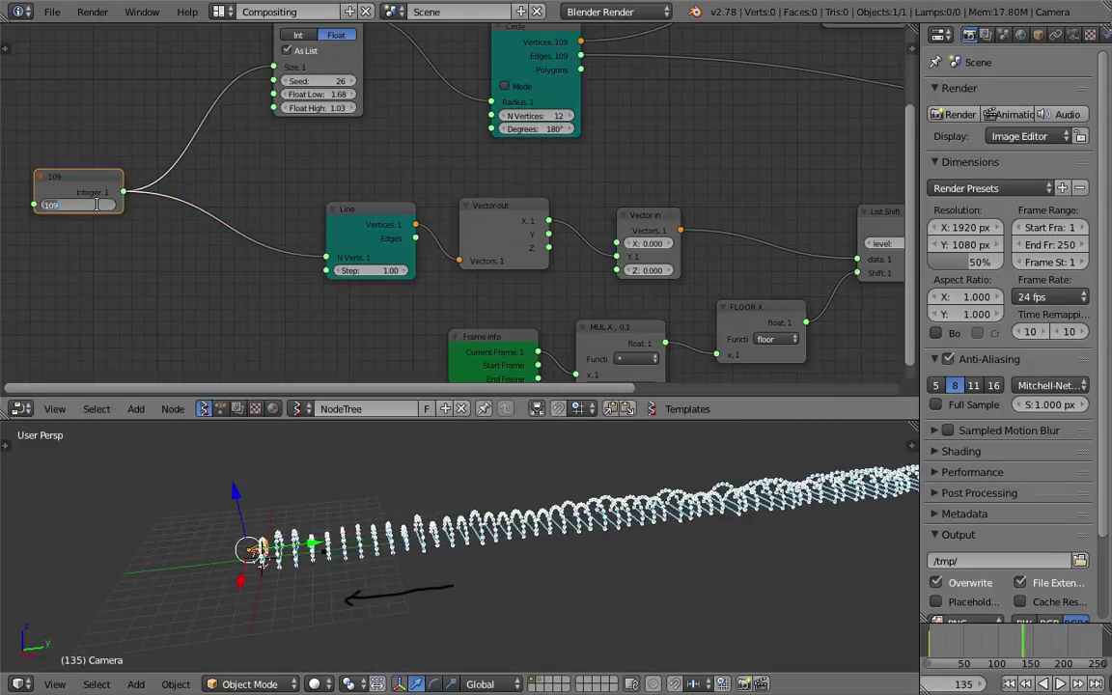
# Set the Int node's value to 10 and save the file
pyautogui.write('10')
pyautogui.press('Return')
pyautogui.moveTo(461, 583); pyautogui.dragTo(482, 560, button='middle')
pyautogui.hotkey('ctrl', 's')
pyautogui.click(503, 528)
# Set the Int node's value to 17, save the file and play the animation
pyautogui.moveTo(77, 205); pyautogui.dragTo(99, 204)
pyautogui.hotkey('ctrl', 's')
pyautogui.click(100, 199)
pyautogui.click(1061, 684)
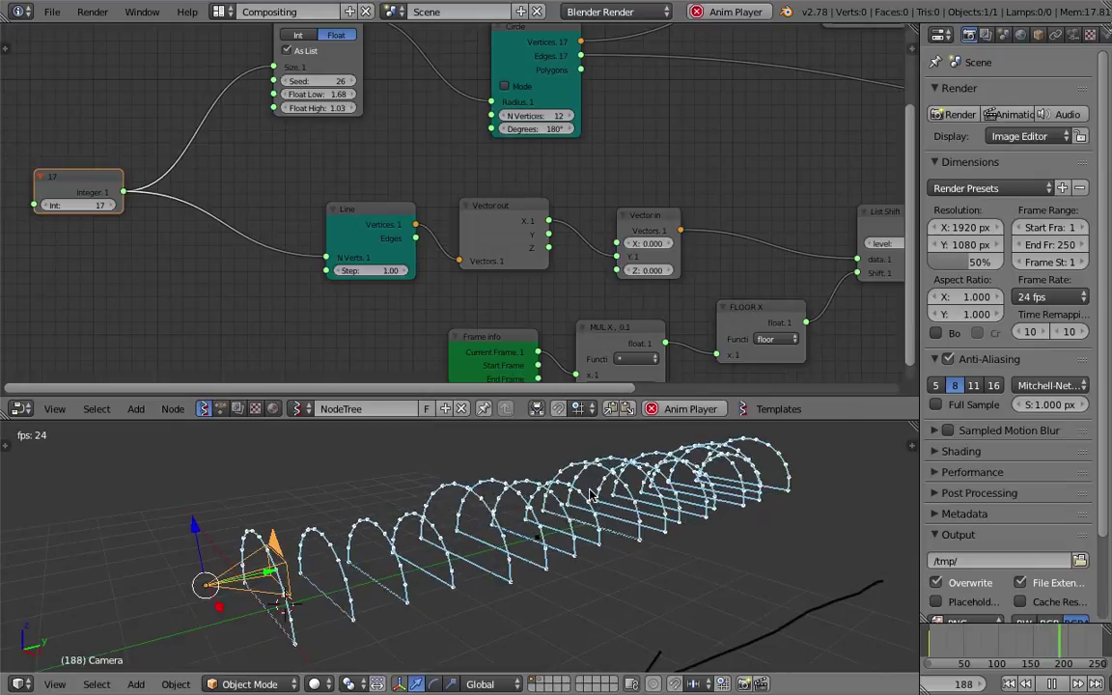
# Stop the animation playback and save the file over the existing one
pyautogui.hotkey('alt', 'a')
pyautogui.scroll(-3, 621, 560)
pyautogui.moveTo(620, 560); pyautogui.dragTo(647, 571, button='middle')
pyautogui.hotkey('ctrl', 's')
pyautogui.click(645, 573)
# Move the Line, Vector out and Vector in nodes left, closer to the Int node
pyautogui.moveTo(398, 188); pyautogui.dragTo(372, 178, button='middle')
pyautogui.moveTo(347, 221); pyautogui.dragTo(277, 182)
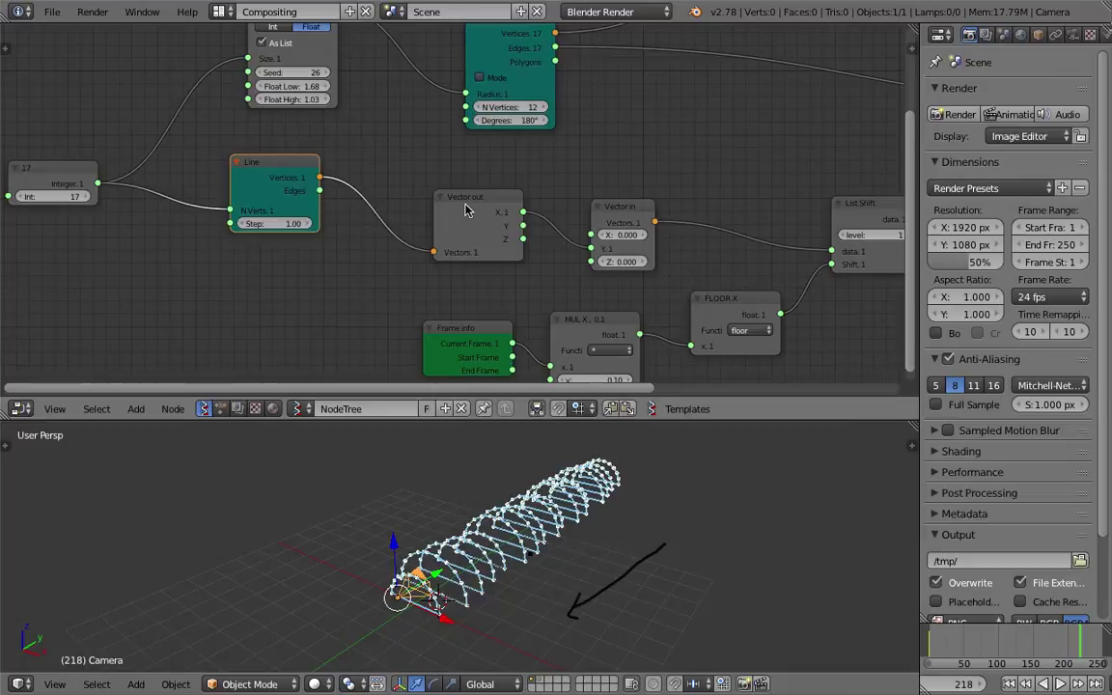
pyautogui.moveTo(465, 197); pyautogui.dragTo(390, 172)
pyautogui.moveTo(595, 206); pyautogui.dragTo(534, 202)
pyautogui.moveTo(665, 280); pyautogui.dragTo(552, 202, button='middle')
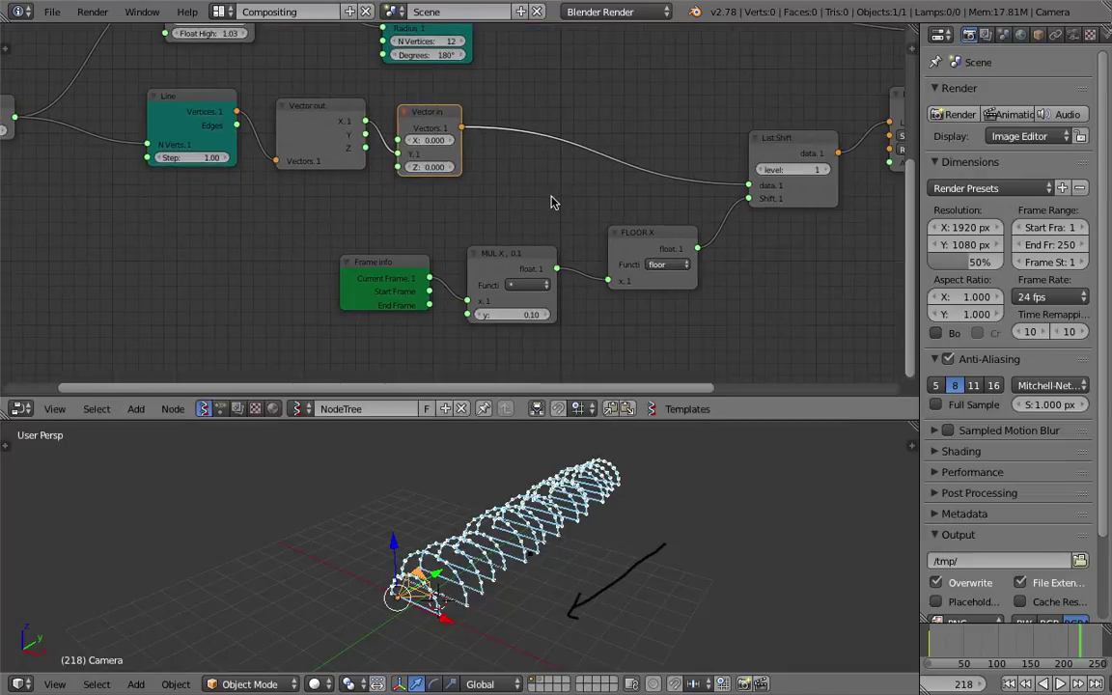
# Tidy the Frame info, MUL X, FLOOR X and List Shift nodes lower in the tree and save the file
pyautogui.moveTo(654, 238); pyautogui.dragTo(675, 260)
pyautogui.moveTo(535, 255); pyautogui.dragTo(561, 277)
pyautogui.moveTo(422, 263); pyautogui.dragTo(457, 287)
pyautogui.moveTo(671, 263); pyautogui.dragTo(645, 297)
pyautogui.hotkey('ctrl', 's')
pyautogui.click(646, 298)
pyautogui.moveTo(781, 144); pyautogui.dragTo(801, 173)
pyautogui.hotkey('ctrl', 's')
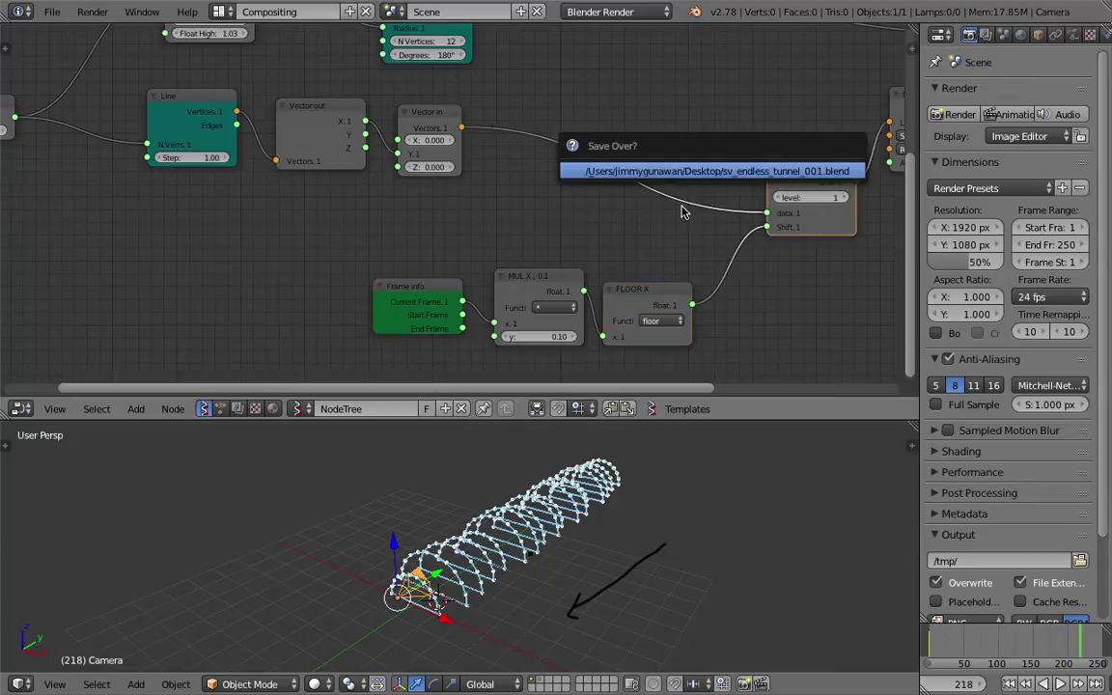
pyautogui.click(801, 174)
# Add a Vector in node below the Line node and place a duplicate of it underneath
pyautogui.moveTo(195, 243); pyautogui.dragTo(268, 199, button='middle')
pyautogui.press('space')
pyautogui.write('vectro')
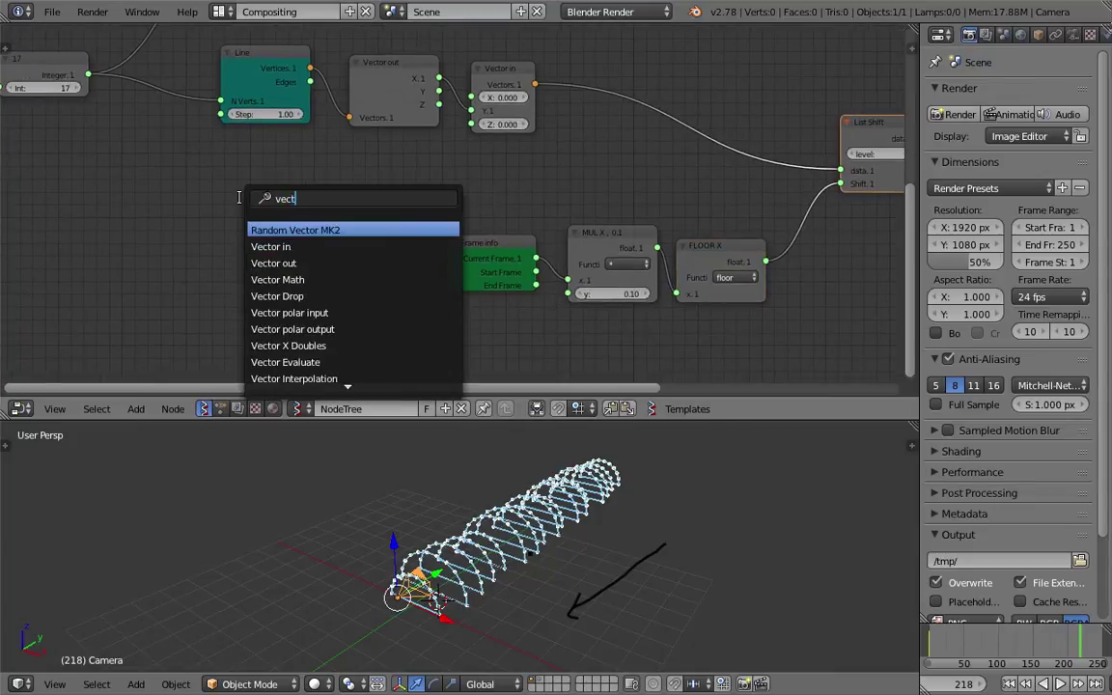
pyautogui.press('BackSpace')
pyautogui.press('BackSpace')
pyautogui.press('Down')
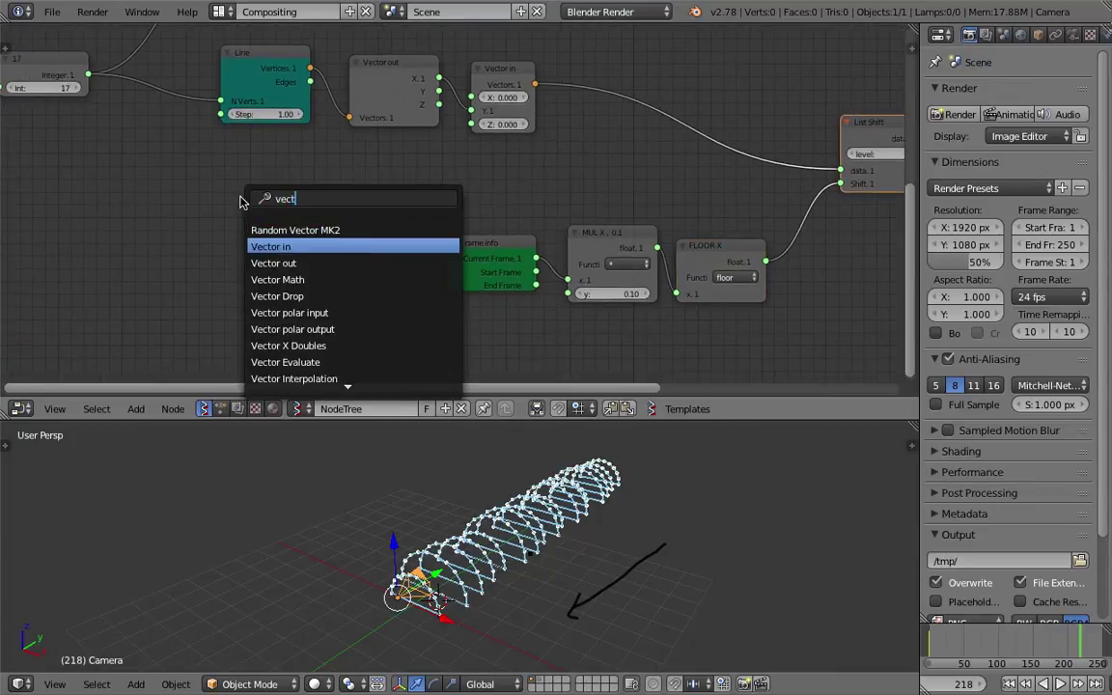
pyautogui.press('Return')
pyautogui.click(176, 170)
pyautogui.press('space')
pyautogui.press('Escape')
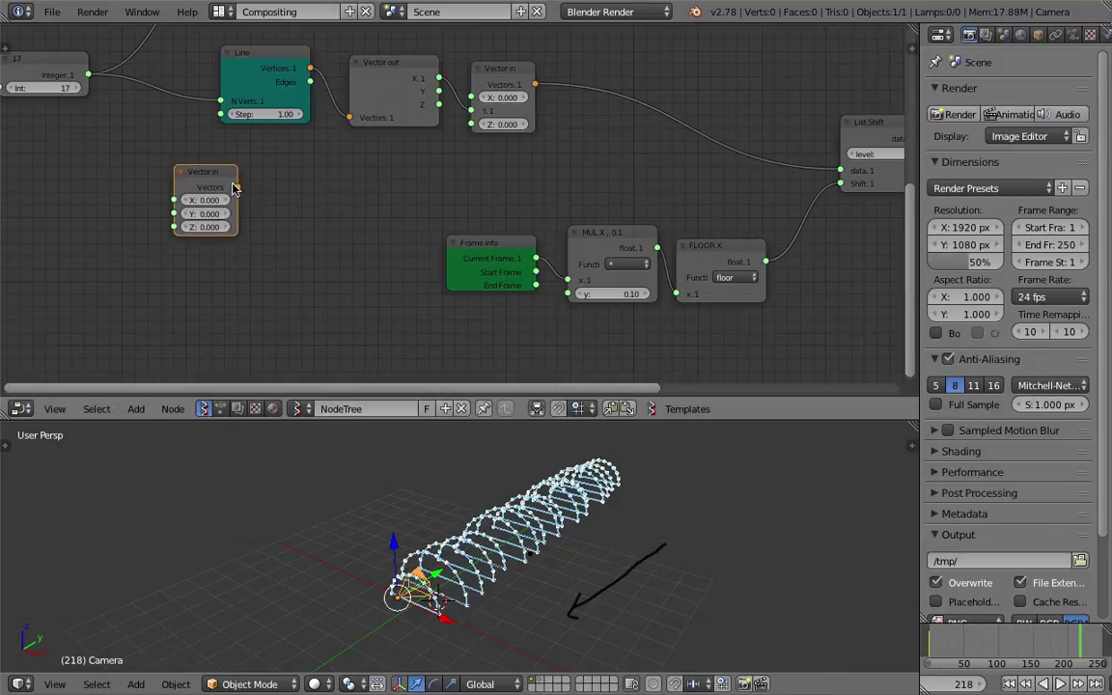
pyautogui.hotkey('shift', 'd')
pyautogui.click(216, 269)
# Add a List Join node to the right of the two new Vector in nodes
pyautogui.press('space')
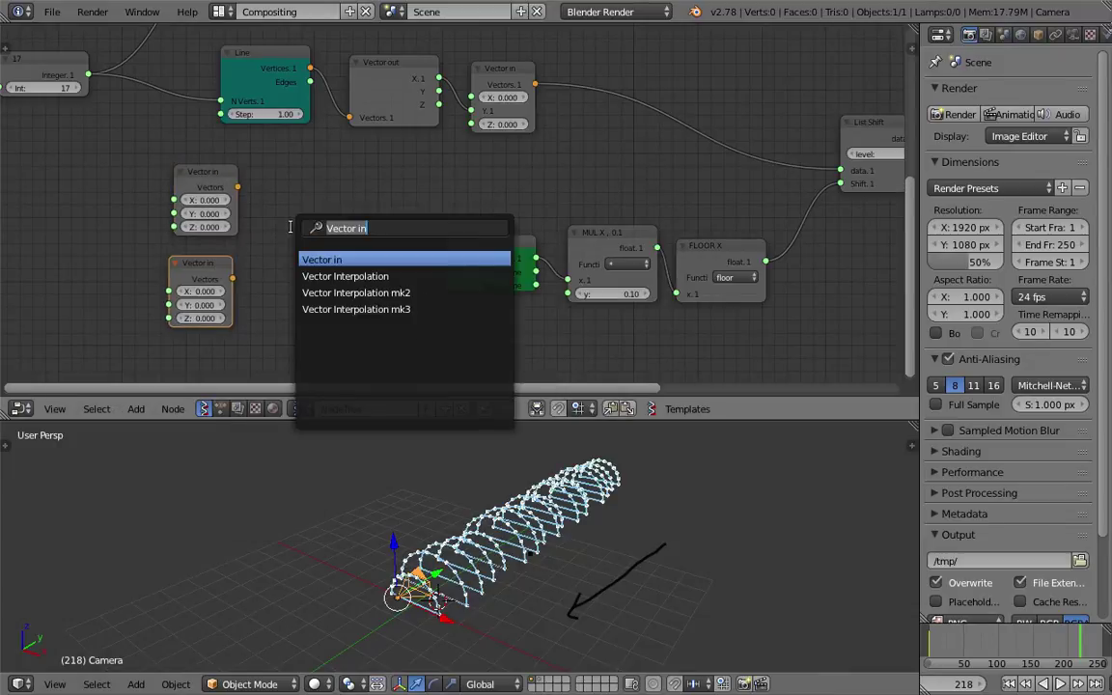
pyautogui.write('join')
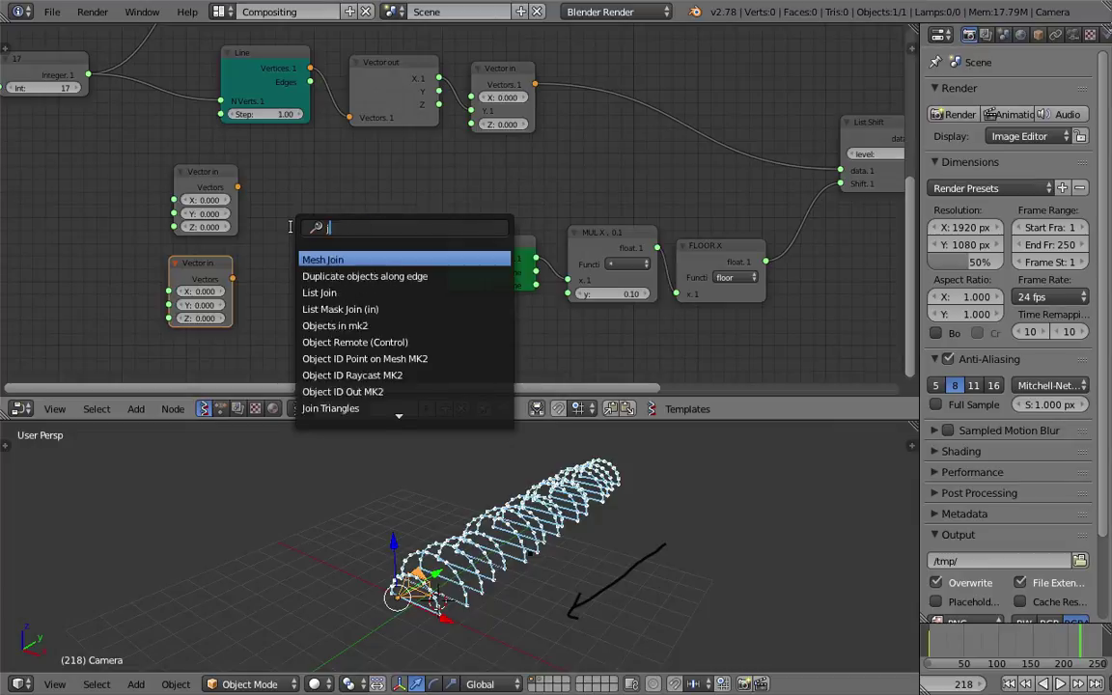
pyautogui.press('Down')
pyautogui.press('Return')
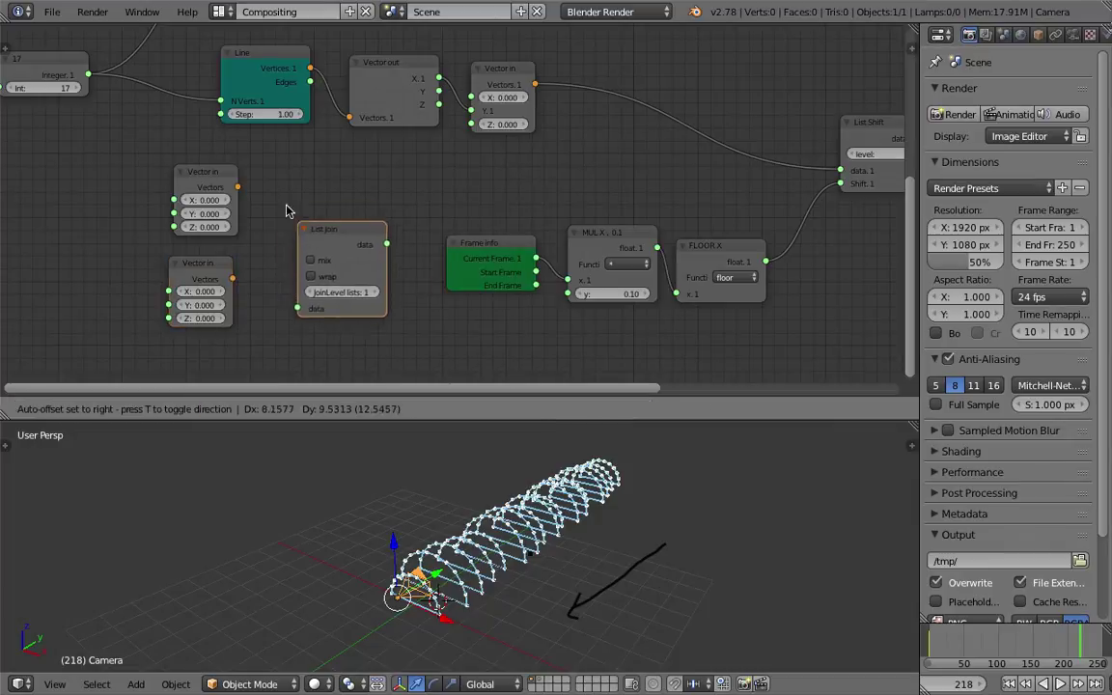
pyautogui.click(253, 179)
# Add a Vector Interpolation mk3 node above the MUL X node
pyautogui.hotkey('shift', 'a')
pyautogui.click(560, 174)
pyautogui.write('vector in')
pyautogui.press('Down')
pyautogui.press('Down')
pyautogui.press('Down')
pyautogui.press('Return')
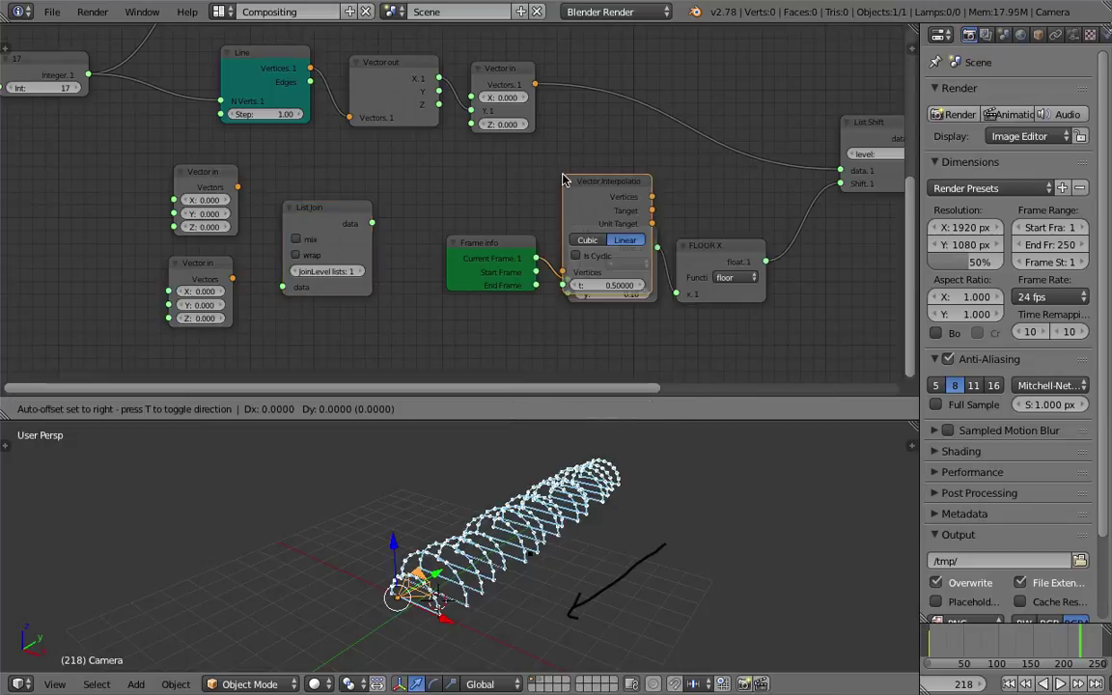
pyautogui.click(554, 115)
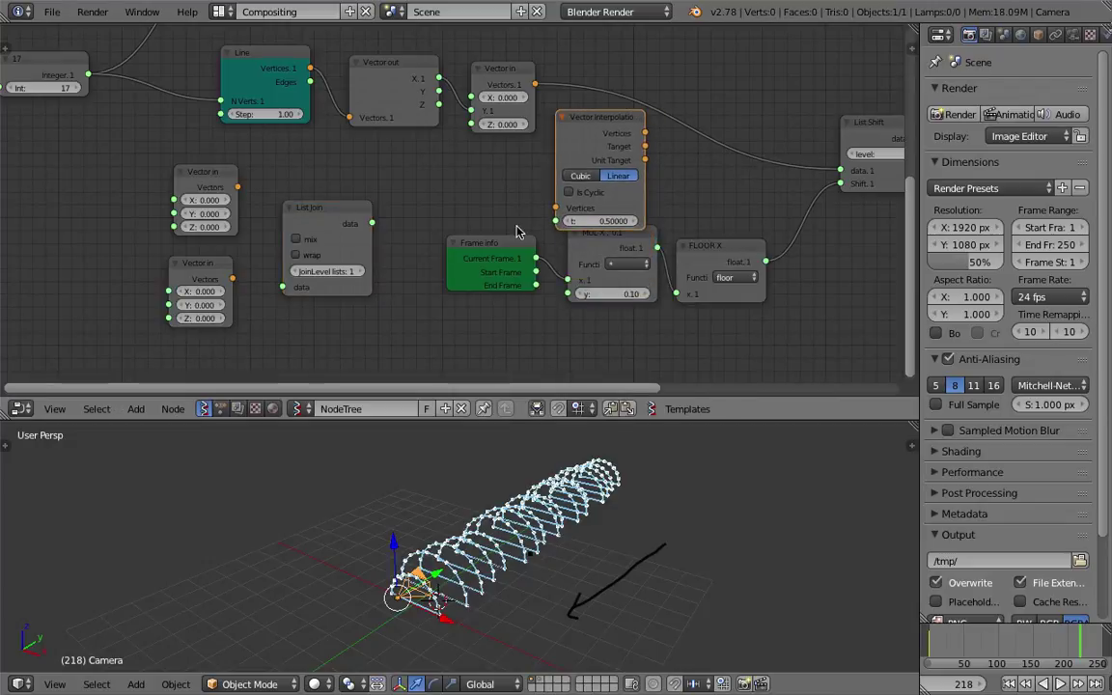
# Move the frame-driven math nodes down and link List Join's data output to Vector Interpolation's Vertices input
pyautogui.moveTo(583, 257); pyautogui.dragTo(590, 301)
pyautogui.moveTo(703, 255); pyautogui.dragTo(712, 289)
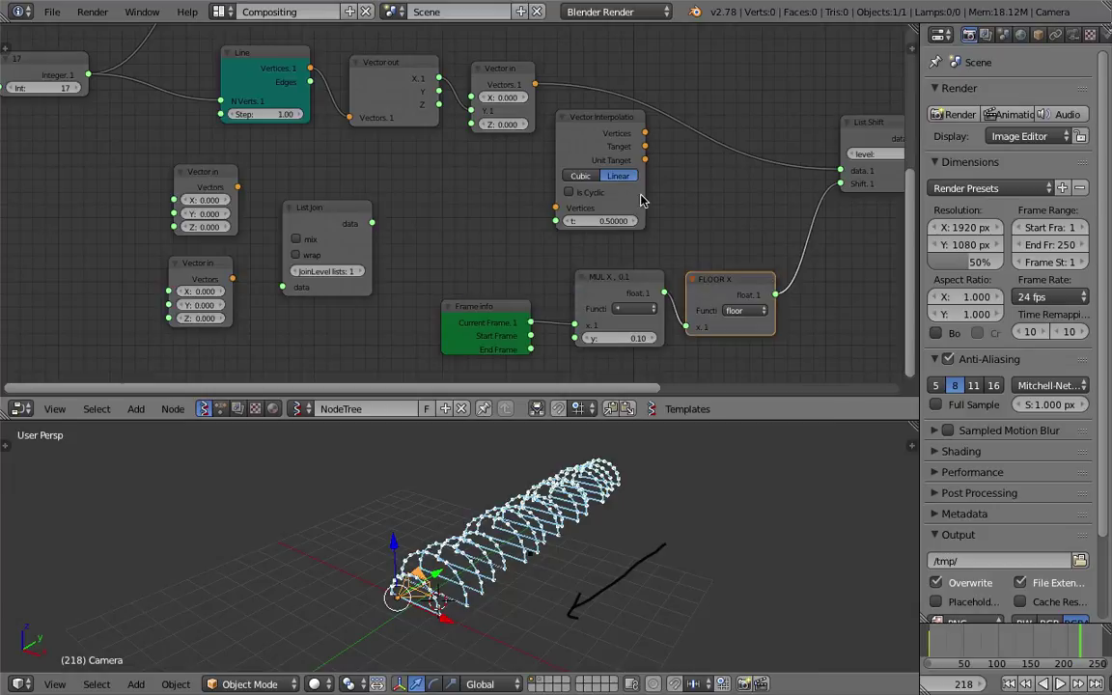
pyautogui.moveTo(370, 223); pyautogui.dragTo(554, 208)
pyautogui.moveTo(373, 223); pyautogui.dragTo(554, 207)
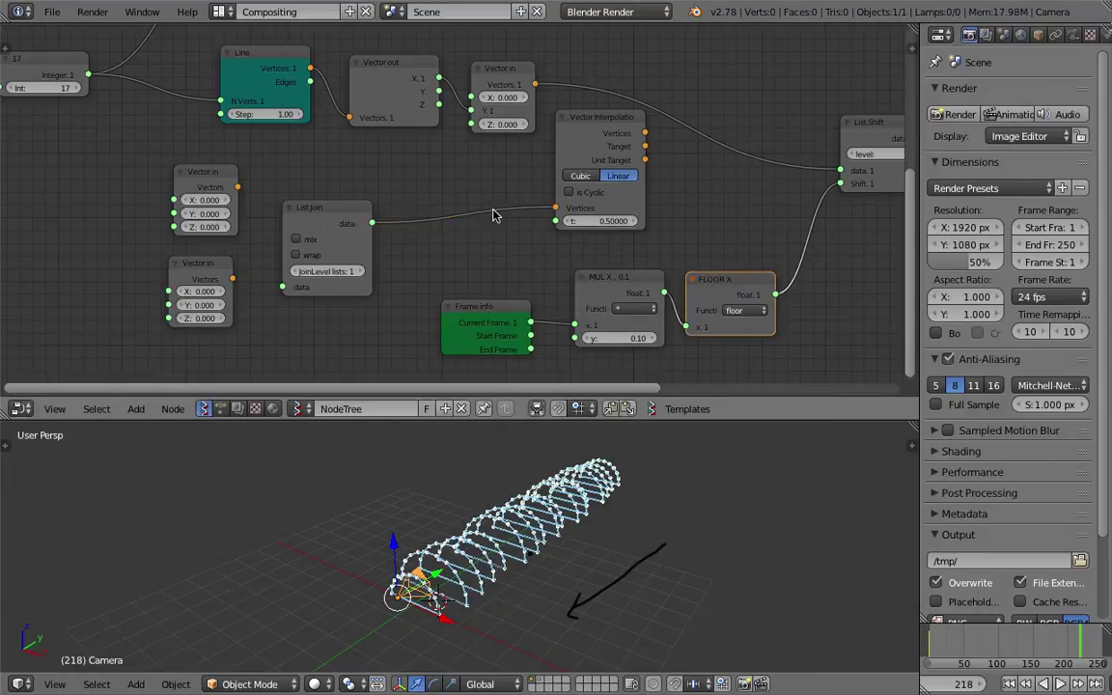
# Link the upper new Vector in node to List Join and set the lower Vector in's Y to 3.630
pyautogui.moveTo(236, 187); pyautogui.dragTo(261, 240)
pyautogui.moveTo(282, 284); pyautogui.dragTo(275, 306)
pyautogui.moveTo(275, 318); pyautogui.dragTo(273, 294, button='middle')
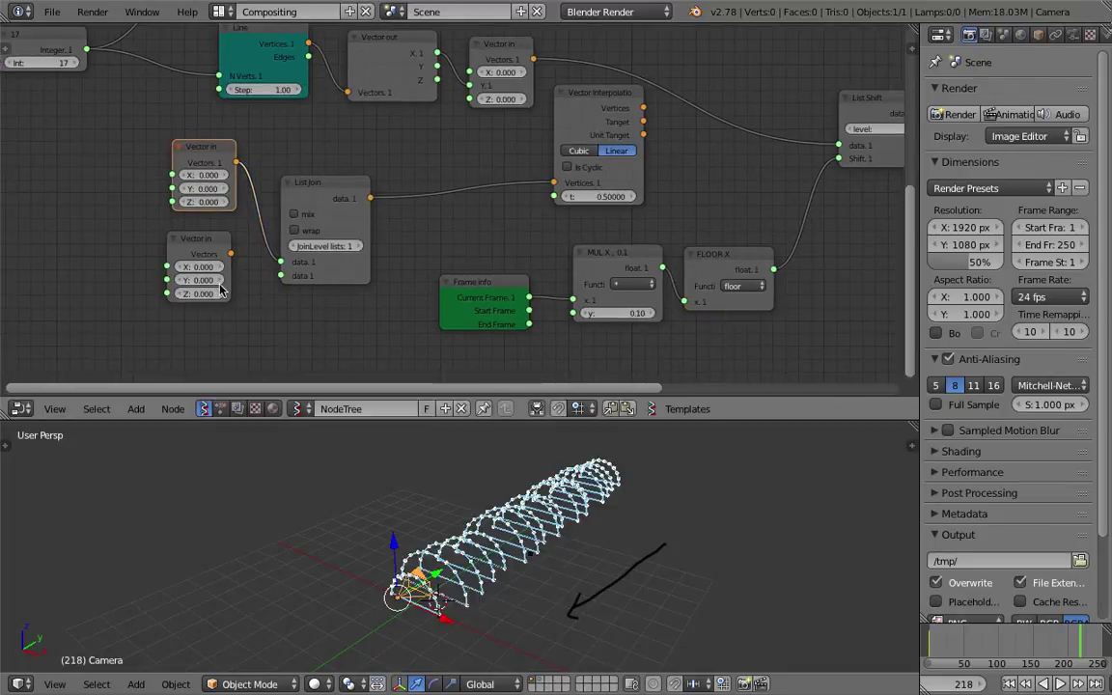
pyautogui.moveTo(403, 487); pyautogui.dragTo(351, 487, button='middle')
pyautogui.moveTo(220, 279); pyautogui.dragTo(229, 280)
pyautogui.moveTo(327, 243); pyautogui.dragTo(310, 238, button='middle')
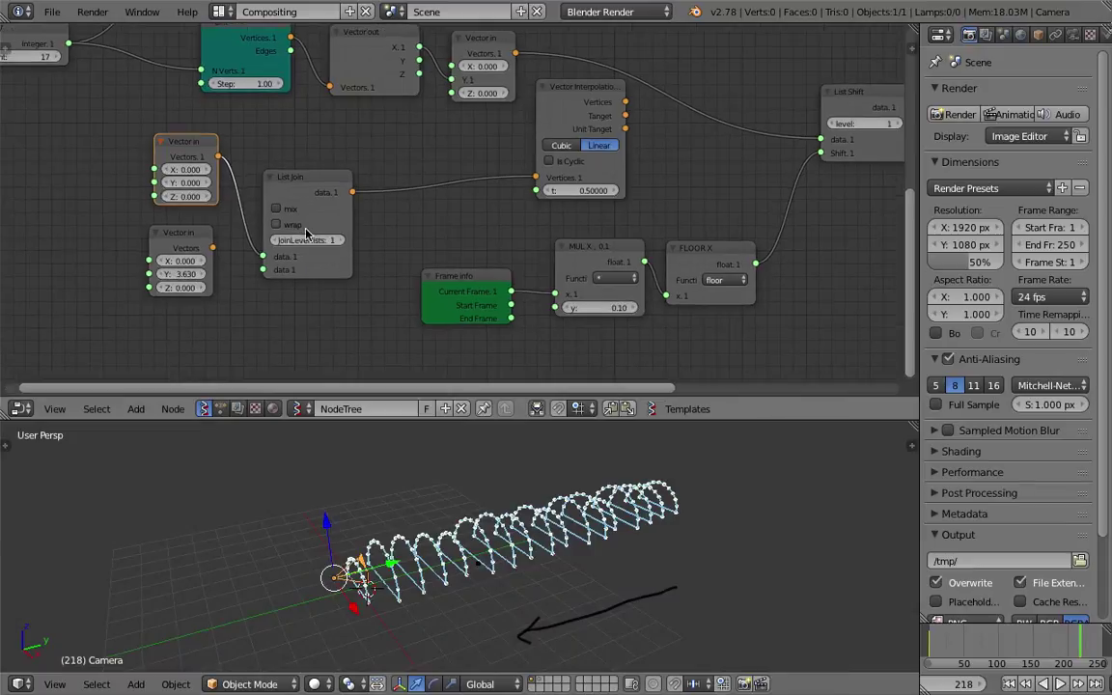
# Set Vector Interpolation's t to 0.86 and shift the node slightly
pyautogui.moveTo(380, 230); pyautogui.dragTo(386, 206, button='middle')
pyautogui.moveTo(595, 168); pyautogui.dragTo(639, 168)
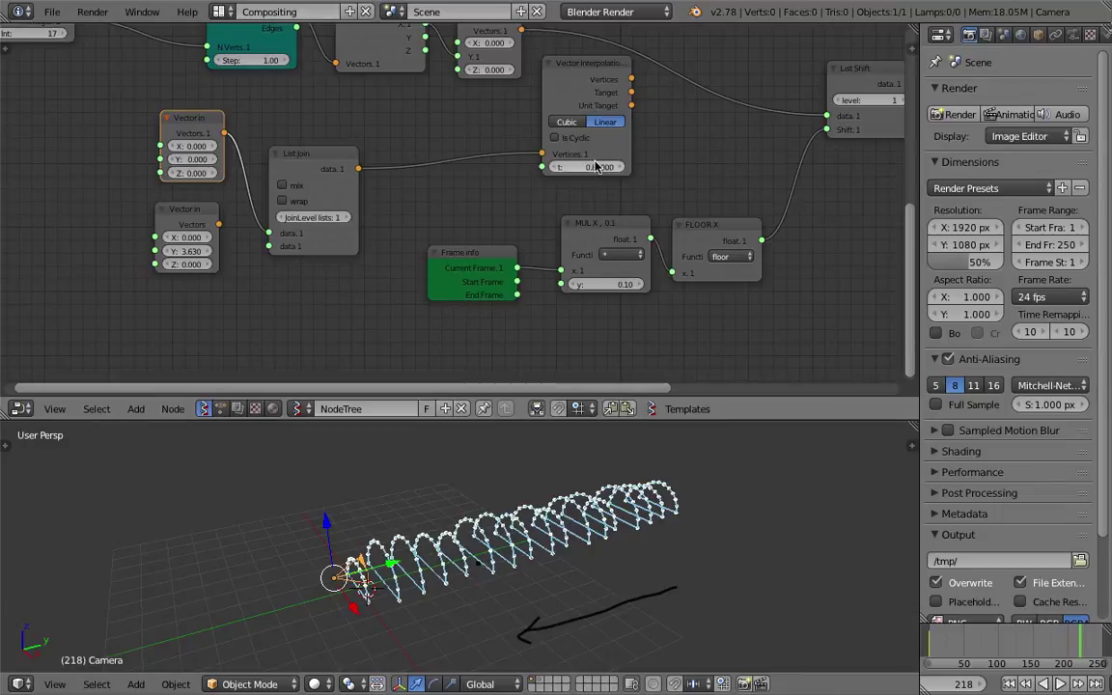
pyautogui.scroll(-1, 588, 174)
pyautogui.moveTo(588, 174); pyautogui.dragTo(558, 169, button='middle')
pyautogui.moveTo(540, 93); pyautogui.dragTo(534, 101)
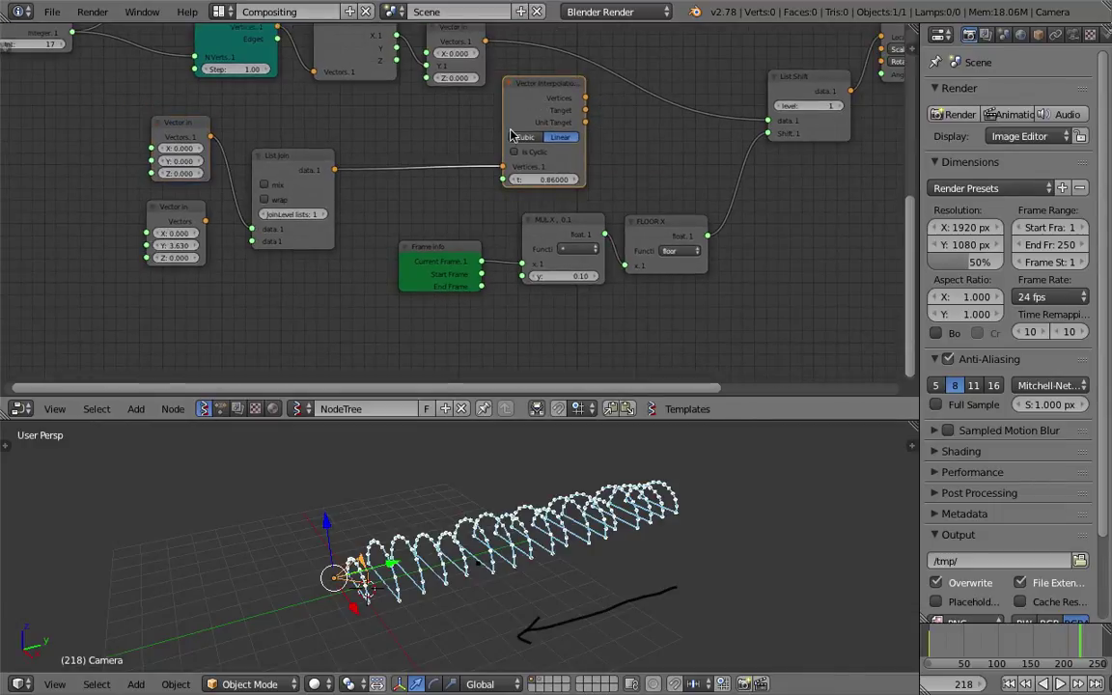
# Move the MUL X, FLOOR X and Frame info nodes down to free space and save the file
pyautogui.moveTo(513, 131); pyautogui.dragTo(515, 111, button='middle')
pyautogui.moveTo(582, 201); pyautogui.dragTo(581, 247)
pyautogui.moveTo(666, 201); pyautogui.dragTo(707, 244)
pyautogui.moveTo(455, 230); pyautogui.dragTo(471, 266)
pyautogui.hotkey('ctrl', 's')
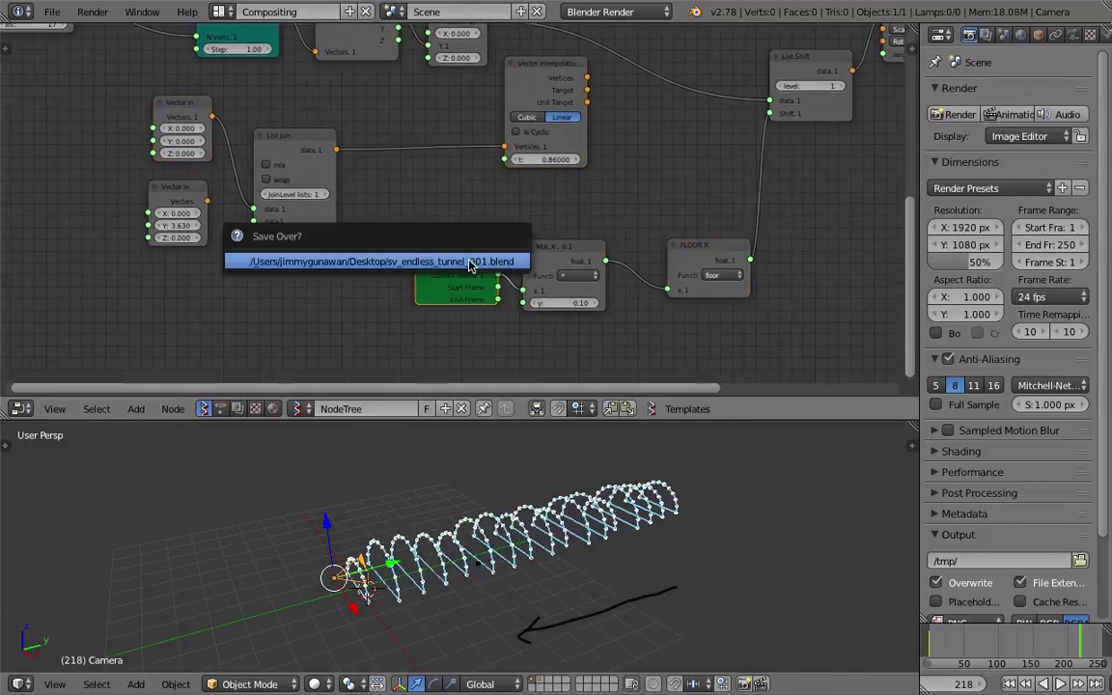
pyautogui.click(471, 265)
# Add a Range Float node between List Join and Vector Interpolation
pyautogui.scroll(2, 453, 224)
pyautogui.moveTo(375, 219); pyautogui.dragTo(396, 199, button='middle')
pyautogui.hotkey('shift', 'a')
pyautogui.click(396, 200)
pyautogui.write('range')
pyautogui.press('Down')
pyautogui.press('Return')
pyautogui.click(372, 136)
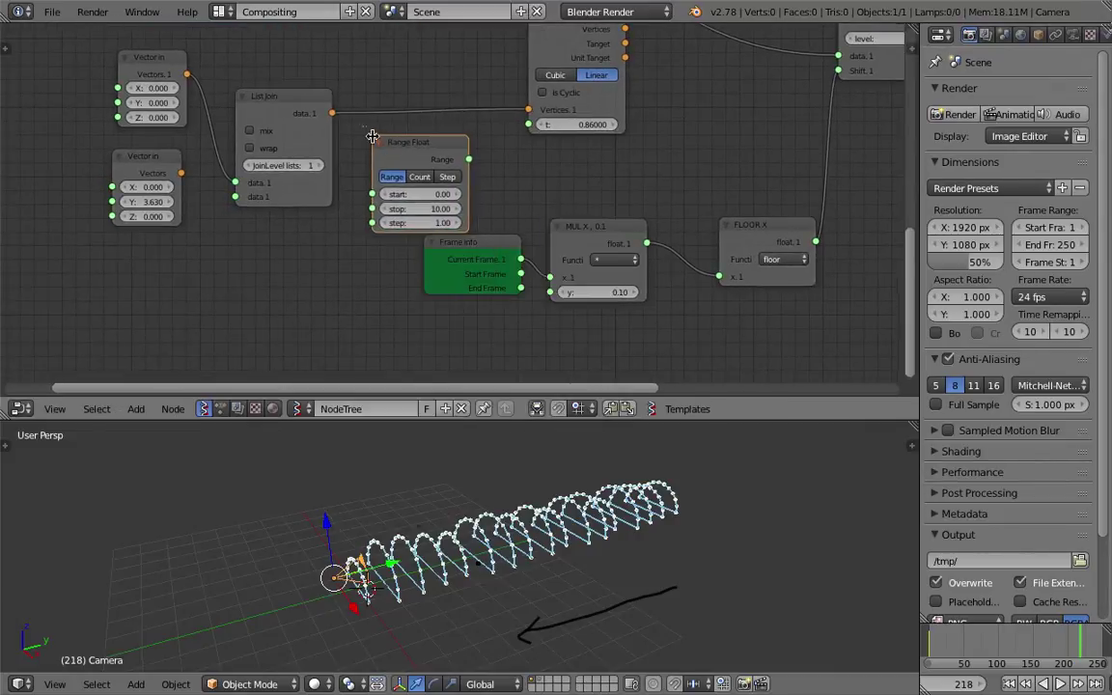
# Link Range Float's Range output to Vector Interpolation's t input and save the file
pyautogui.moveTo(468, 161); pyautogui.dragTo(529, 124)
pyautogui.moveTo(529, 125); pyautogui.dragTo(521, 191, button='middle')
pyautogui.hotkey('ctrl', 's')
pyautogui.click(521, 190)
# Move the Frame info, MUL X and FLOOR X nodes further down, and nudge the upper Vector in node upward
pyautogui.moveTo(483, 314); pyautogui.dragTo(485, 370)
pyautogui.moveTo(568, 281); pyautogui.dragTo(574, 337)
pyautogui.moveTo(729, 279); pyautogui.dragTo(678, 338)
pyautogui.moveTo(480, 350); pyautogui.dragTo(484, 338)
pyautogui.moveTo(521, 226); pyautogui.dragTo(547, 305, button='middle')
pyautogui.moveTo(470, 72); pyautogui.dragTo(467, 45)
# Group the Line, Vector out and upper Vector in nodes in a frame and shift it slightly left
pyautogui.click(382, 71)
pyautogui.keyDown('shift'); pyautogui.click(236, 67); pyautogui.keyUp('shift')
pyautogui.keyDown('shift'); pyautogui.click(348, 71); pyautogui.keyUp('shift')
pyautogui.keyDown('shift'); pyautogui.click(483, 56); pyautogui.keyUp('shift')
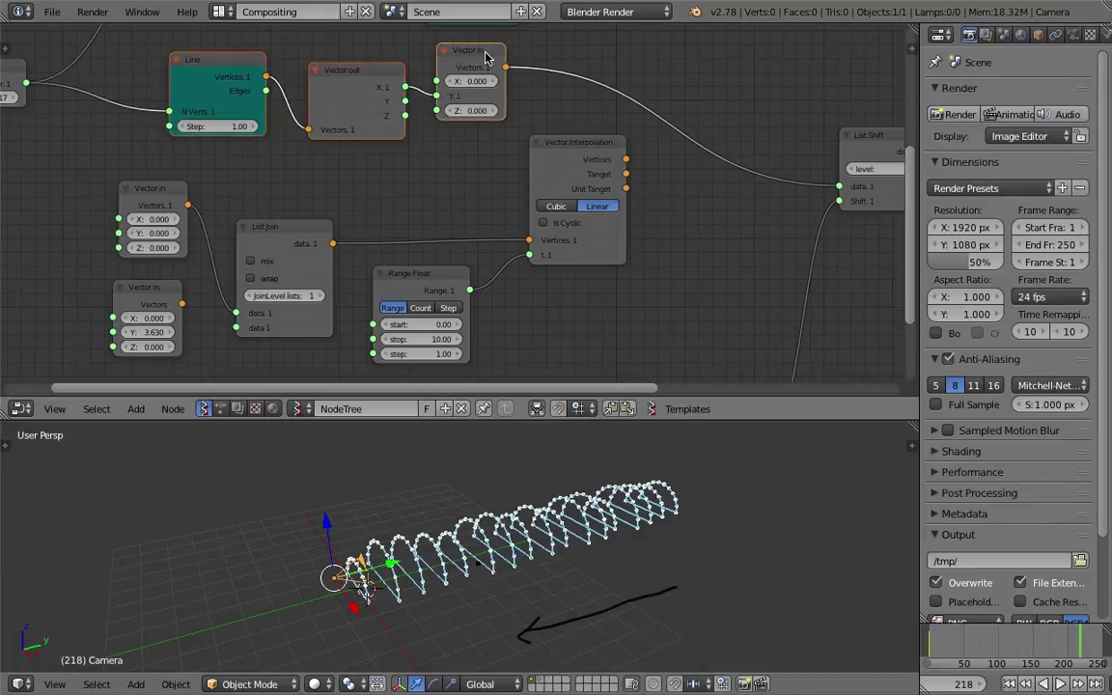
pyautogui.hotkey('ctrl', 'j')
pyautogui.moveTo(432, 95); pyautogui.dragTo(437, 161, button='middle')
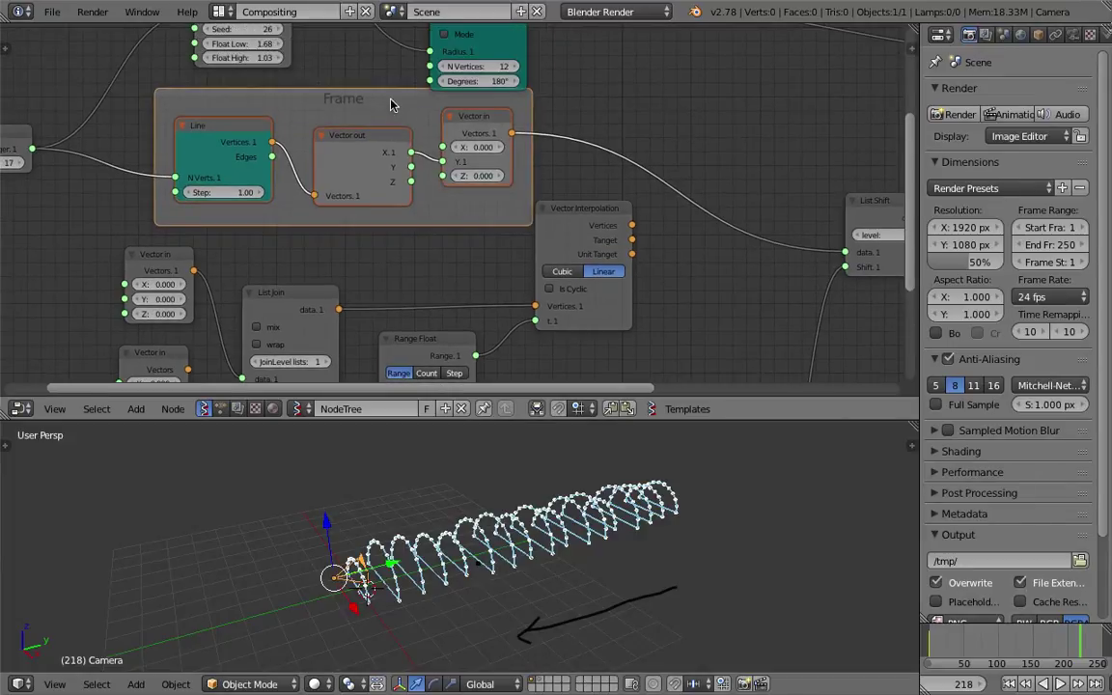
pyautogui.moveTo(391, 105); pyautogui.dragTo(368, 105)
# Reposition Vector Interpolation, link its Vertices output to List Shift's data input, and save the file
pyautogui.moveTo(593, 209); pyautogui.dragTo(590, 279)
pyautogui.moveTo(583, 285); pyautogui.dragTo(596, 168, button='middle')
pyautogui.moveTo(601, 169); pyautogui.dragTo(629, 169)
pyautogui.moveTo(647, 171); pyautogui.dragTo(480, 185, button='middle')
pyautogui.moveTo(518, 189); pyautogui.dragTo(704, 145)
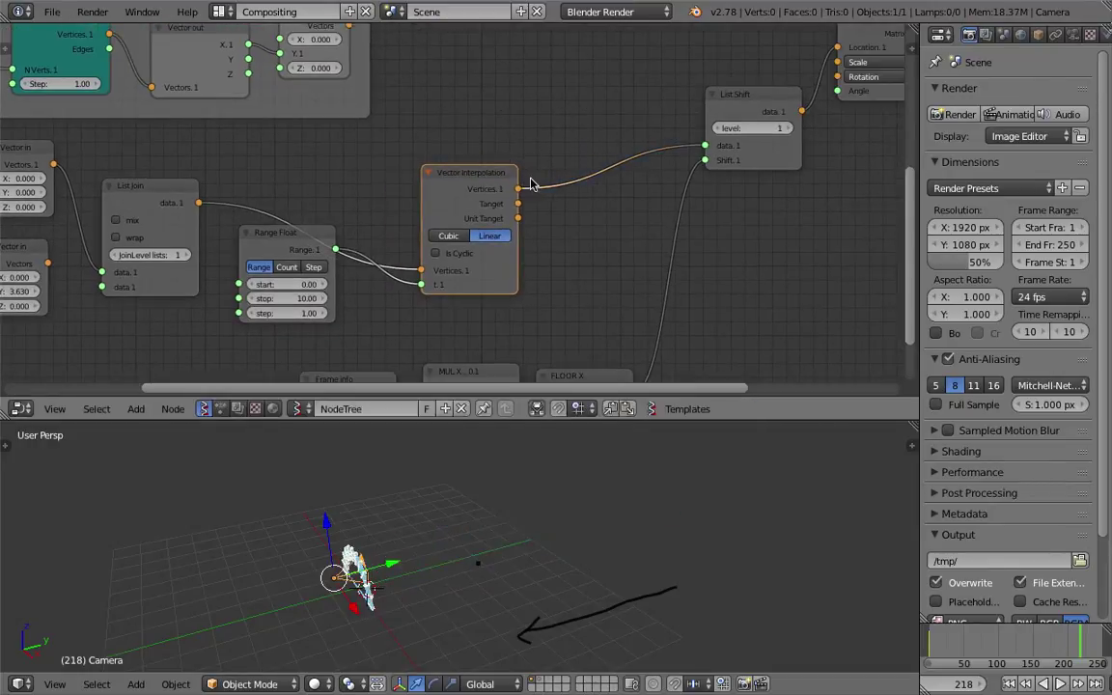
pyautogui.hotkey('ctrl', 's')
pyautogui.click(434, 157)
# Try a higher JoinLevel on the List Join node and return it to 1
pyautogui.moveTo(356, 202); pyautogui.dragTo(515, 133, button='middle')
pyautogui.scroll(1, 415, 182)
pyautogui.moveTo(282, 221); pyautogui.dragTo(365, 212, button='middle')
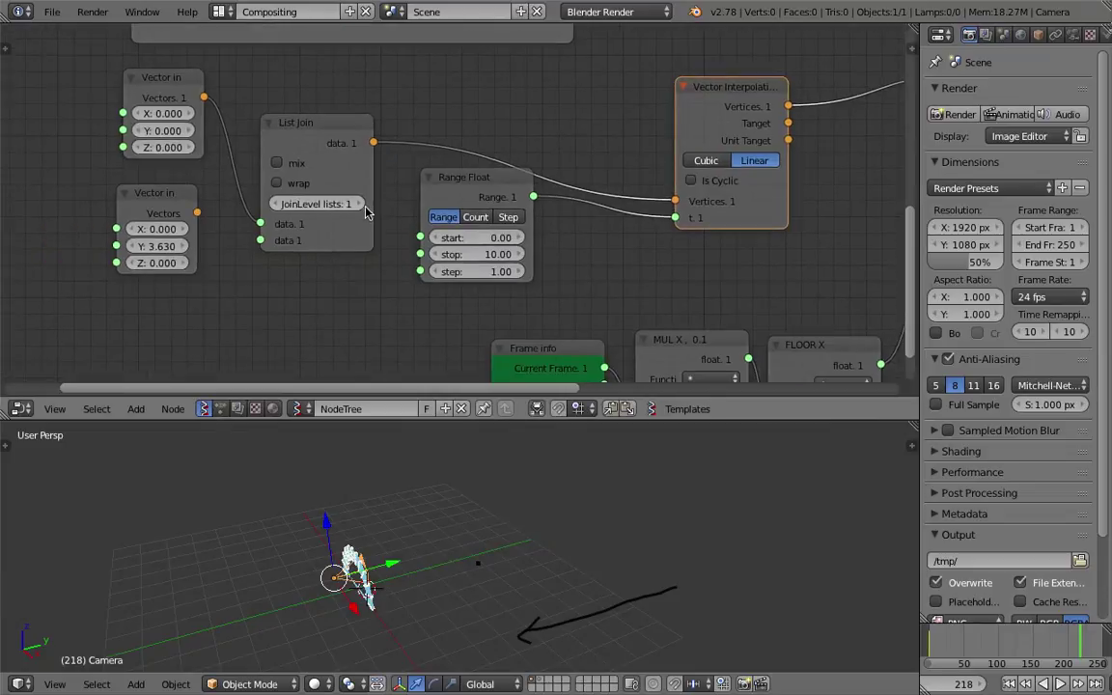
pyautogui.click(278, 205)
pyautogui.click(359, 206)
pyautogui.click(276, 204)
pyautogui.moveTo(485, 430); pyautogui.dragTo(549, 480, button='middle')
pyautogui.scroll(4, 549, 479)
pyautogui.moveTo(510, 524); pyautogui.dragTo(512, 510, button='middle')
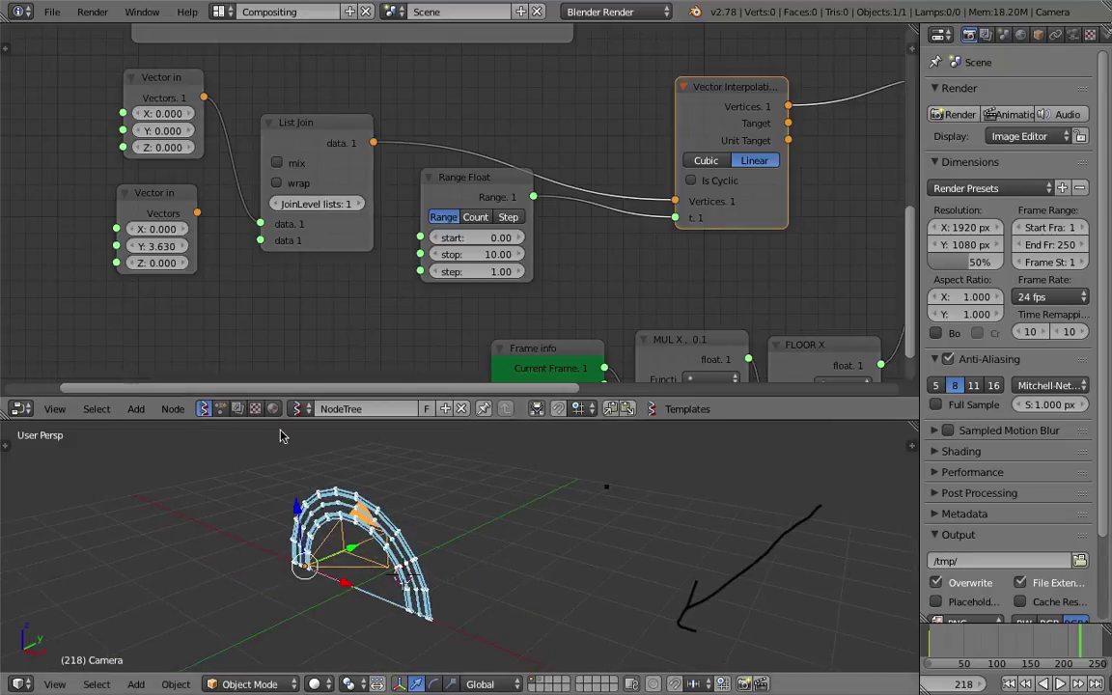
# Link the lower Vector in to List Join, set its Y to 4.440, and set List Join's JoinLevel to 2
pyautogui.moveTo(162, 245); pyautogui.dragTo(179, 261)
pyautogui.moveTo(197, 213); pyautogui.dragTo(260, 239)
pyautogui.press('BackSpace')
pyautogui.moveTo(160, 229)
pyautogui.mouseDown()
pyautogui.moveTo(174, 229)
pyautogui.moveTo(154, 255)
pyautogui.moveTo(130, 232)
pyautogui.moveTo(173, 247)
pyautogui.mouseUp()
pyautogui.click(355, 205)
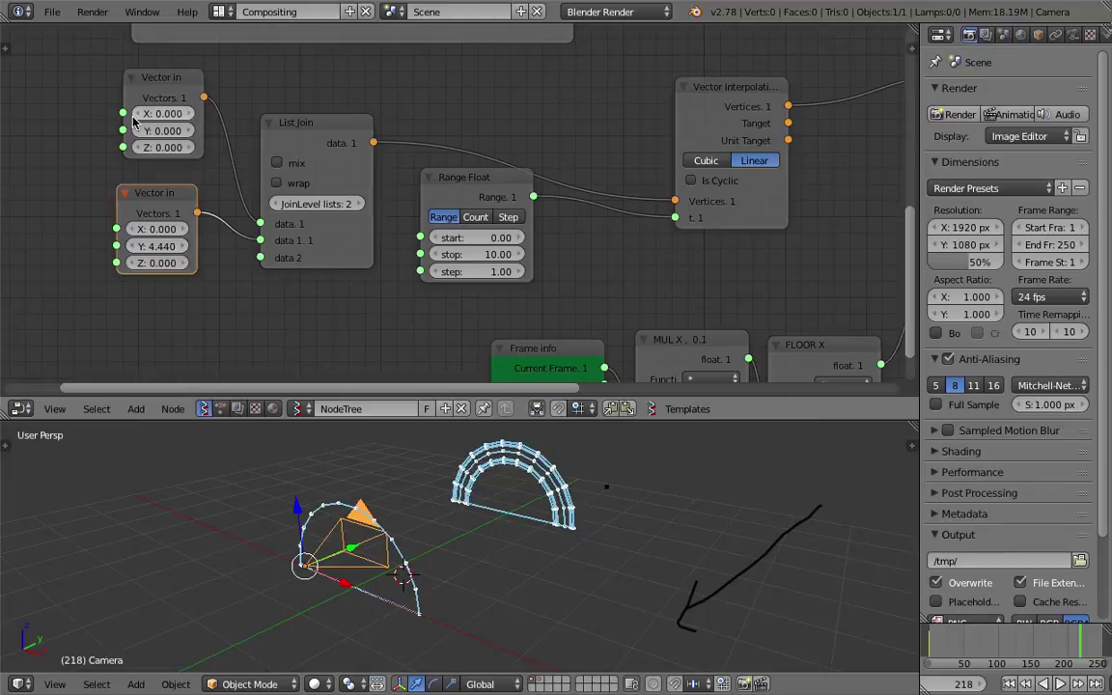
# Switch Range Float to Count mode and set its count to 5
pyautogui.click(471, 220)
pyautogui.moveTo(463, 273); pyautogui.dragTo(540, 273)
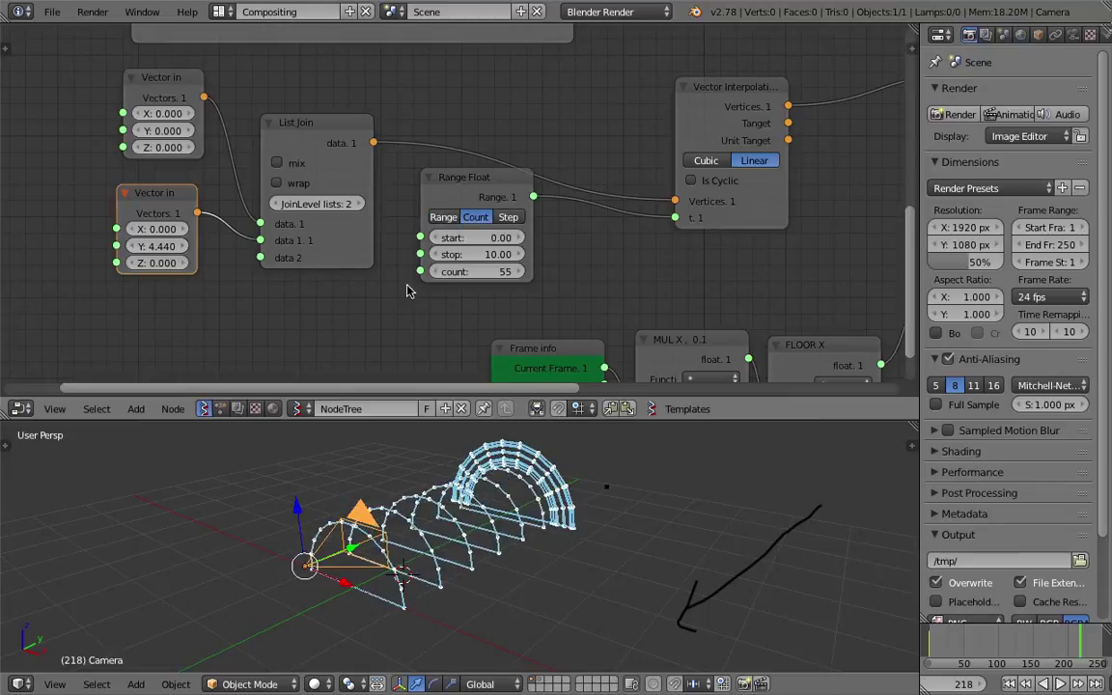
pyautogui.click(490, 280)
pyautogui.write('5')
pyautogui.press('Return')
pyautogui.keyDown('ctrl'); pyautogui.hscroll(1, 579, 328); pyautogui.keyUp('ctrl')
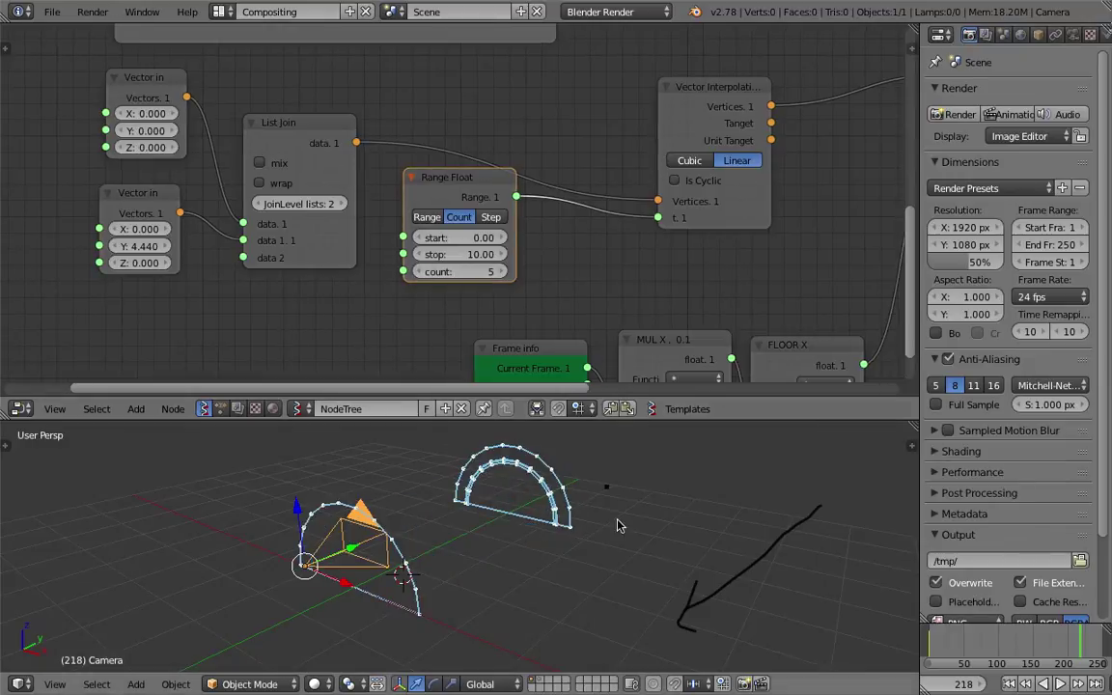
# Move the List Shift node left, closer to Vector Interpolation, and save the file
pyautogui.keyDown('ctrl'); pyautogui.hscroll(3, 593, 509); pyautogui.keyUp('ctrl')
pyautogui.scroll(-3, 561, 211)
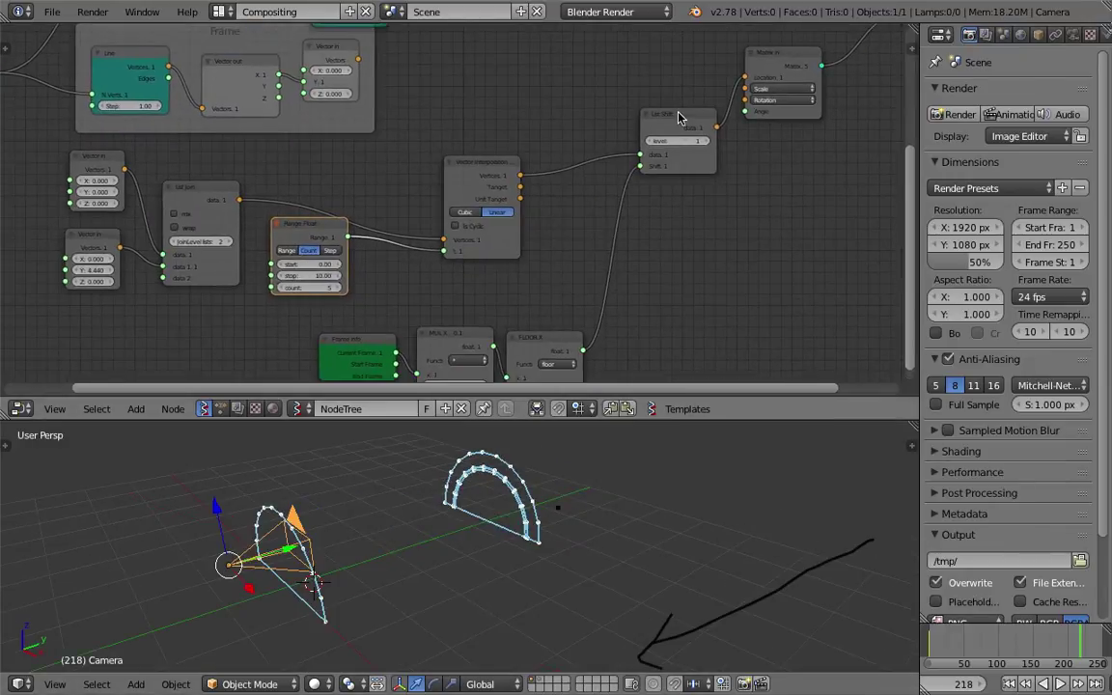
pyautogui.moveTo(677, 117); pyautogui.dragTo(643, 117)
pyautogui.scroll(1, 727, 107)
pyautogui.click(646, 145)
pyautogui.hotkey('ctrl', 's')
pyautogui.click(650, 140)
# Move Vector Interpolation up, set Range Float's start to 1.00 and stop to 11.50, and save the file
pyautogui.moveTo(482, 206); pyautogui.dragTo(491, 142)
pyautogui.moveTo(380, 256); pyautogui.dragTo(477, 221, button='middle')
pyautogui.moveTo(405, 256); pyautogui.dragTo(459, 250)
pyautogui.hotkey('ctrl', 's')
pyautogui.click(460, 252)
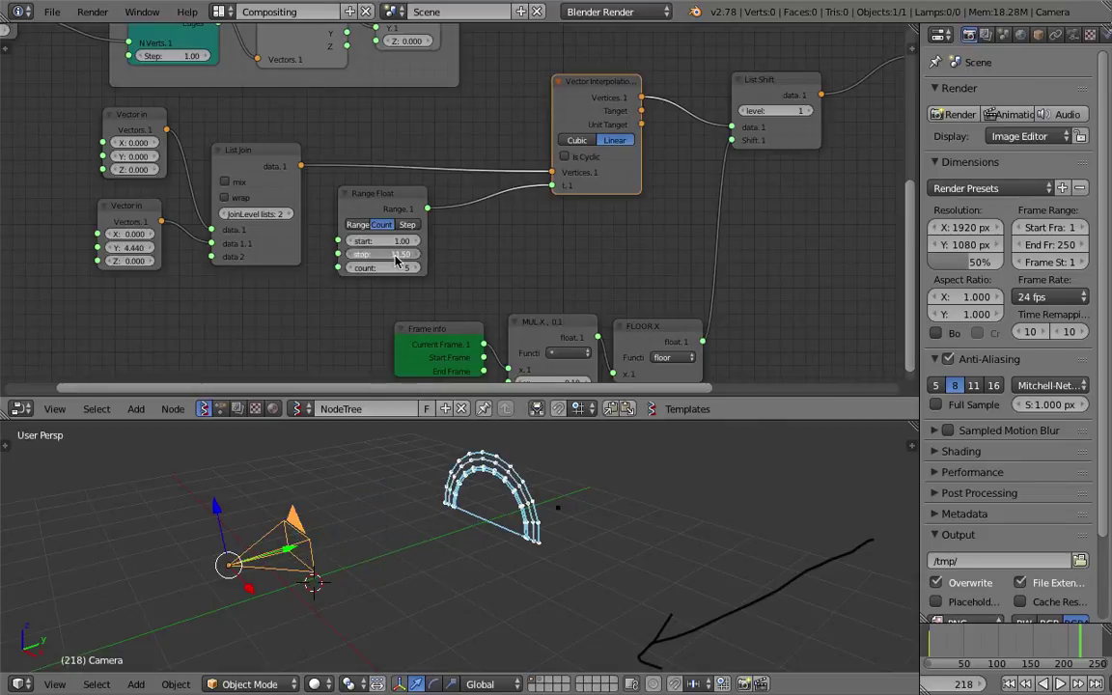
# Set the List Join node's JoinLevel to 1
pyautogui.click(228, 214)
pyautogui.click(278, 213)
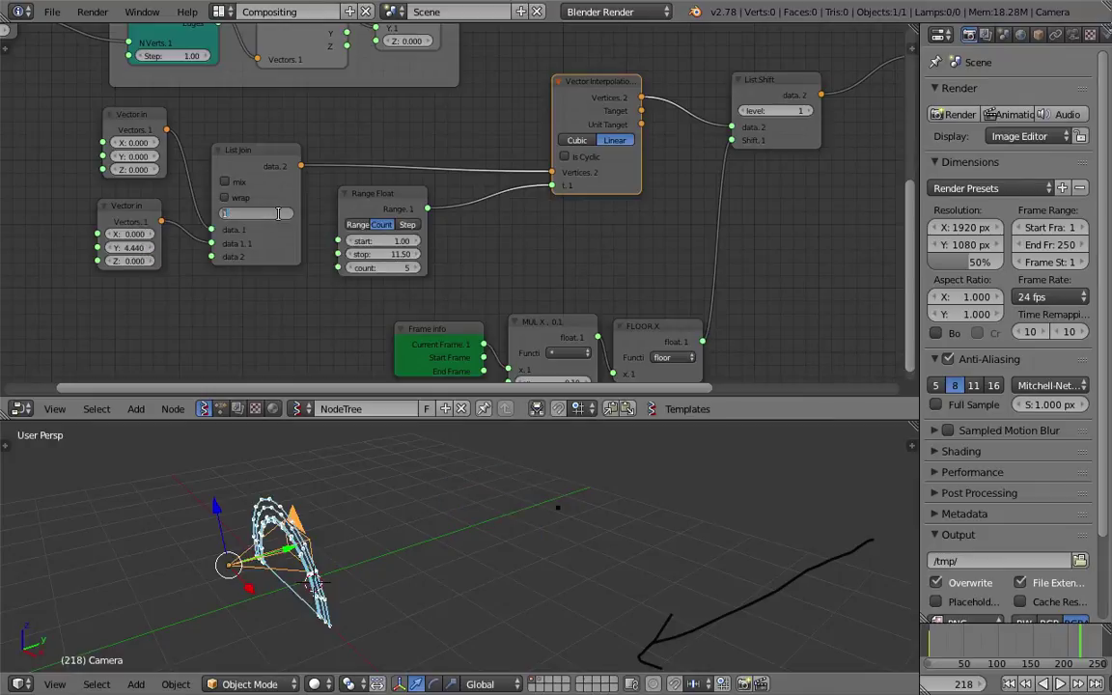
pyautogui.press('Return')
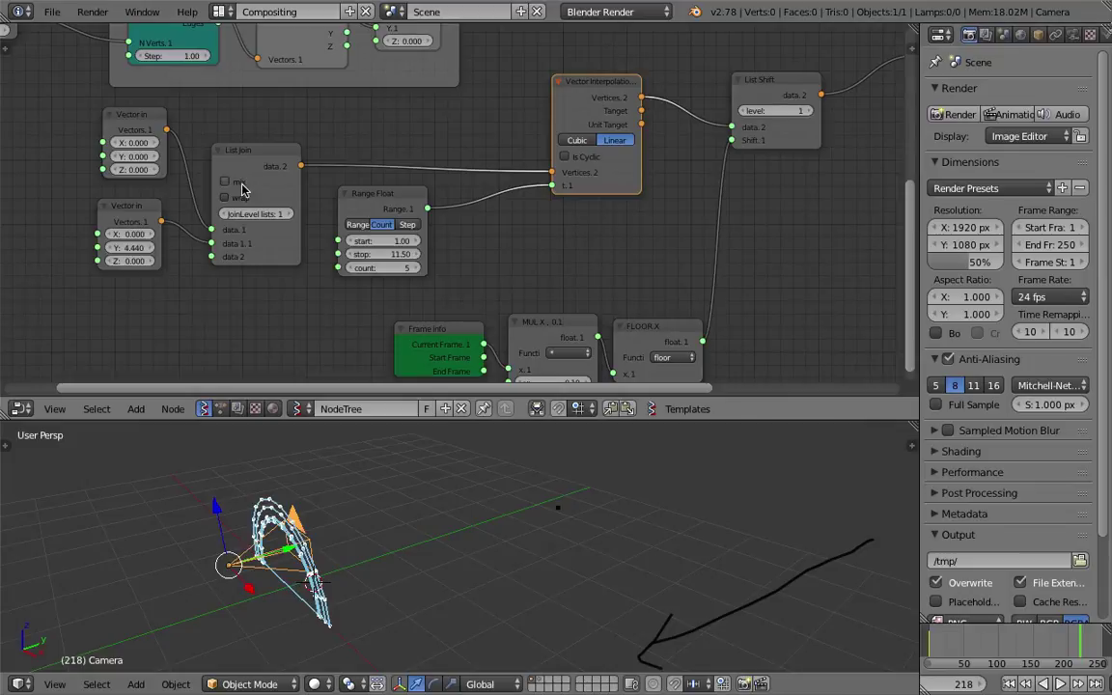
# Move the Frame info, MUL X and FLOOR X nodes lower to clear space beneath Range Float
pyautogui.scroll(-3, 241, 189)
pyautogui.moveTo(459, 247); pyautogui.dragTo(462, 301)
pyautogui.moveTo(515, 247); pyautogui.dragTo(519, 295)
pyautogui.moveTo(596, 248); pyautogui.dragTo(606, 300)
pyautogui.scroll(3, 700, 105)
# Move List Shift and Matrix in to the right and disconnect Vector Interpolation from List Shift
pyautogui.moveTo(700, 105); pyautogui.dragTo(545, 202, button='middle')
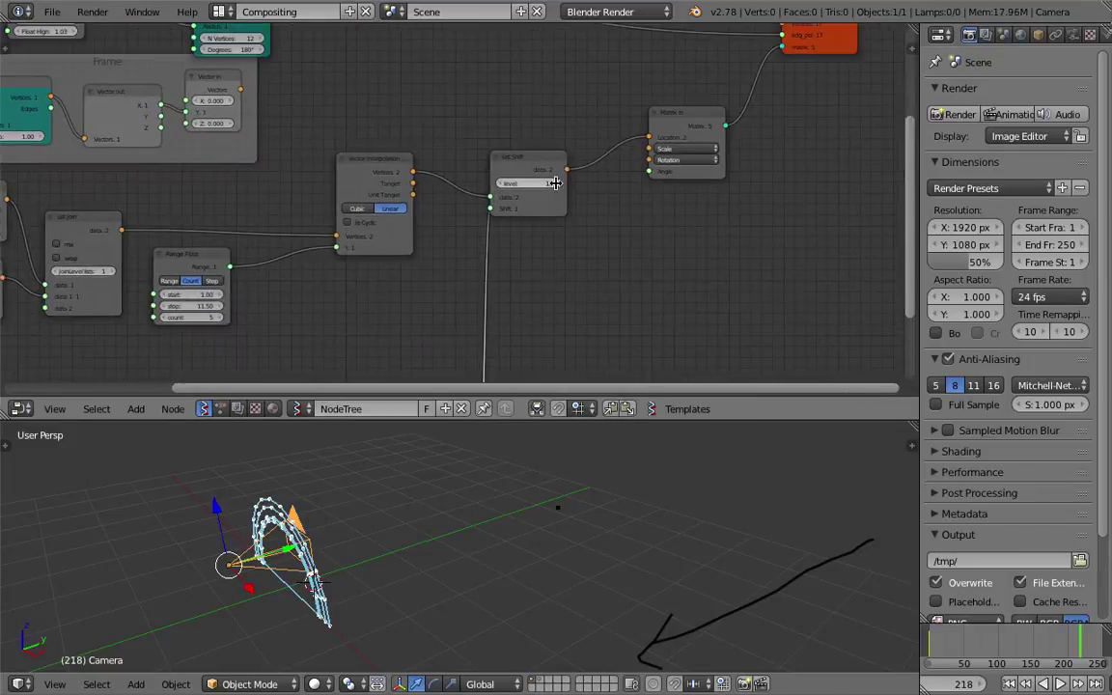
pyautogui.moveTo(543, 169); pyautogui.dragTo(602, 170)
pyautogui.moveTo(680, 118); pyautogui.dragTo(749, 86)
pyautogui.moveTo(600, 166); pyautogui.dragTo(627, 136)
pyautogui.moveTo(562, 145); pyautogui.dragTo(556, 222, button='middle')
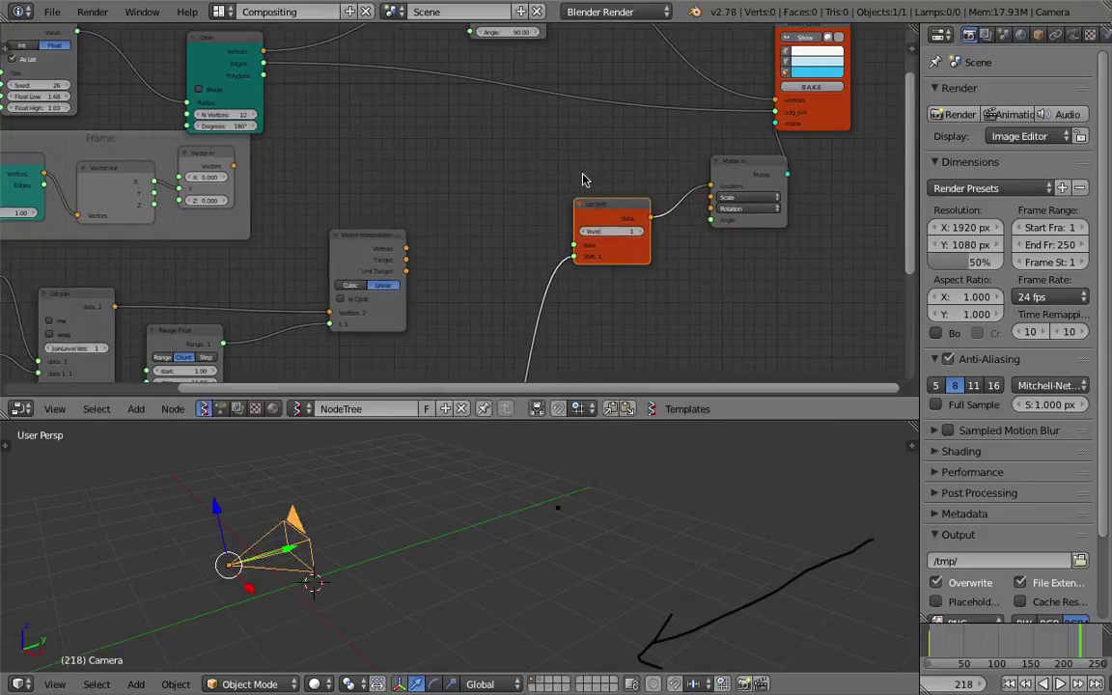
# Place a Viewer Draw node beside Vector Interpolation, link Vertices to its vertices input, and save the file
pyautogui.moveTo(567, 151); pyautogui.dragTo(538, 187, button='middle')
pyautogui.moveTo(798, 166)
pyautogui.mouseDown()
pyautogui.moveTo(652, 208)
pyautogui.moveTo(446, 324)
pyautogui.mouseUp()
pyautogui.scroll(1, 446, 324)
pyautogui.moveTo(446, 324); pyautogui.dragTo(564, 214, button='middle')
pyautogui.moveTo(513, 194); pyautogui.dragTo(547, 199)
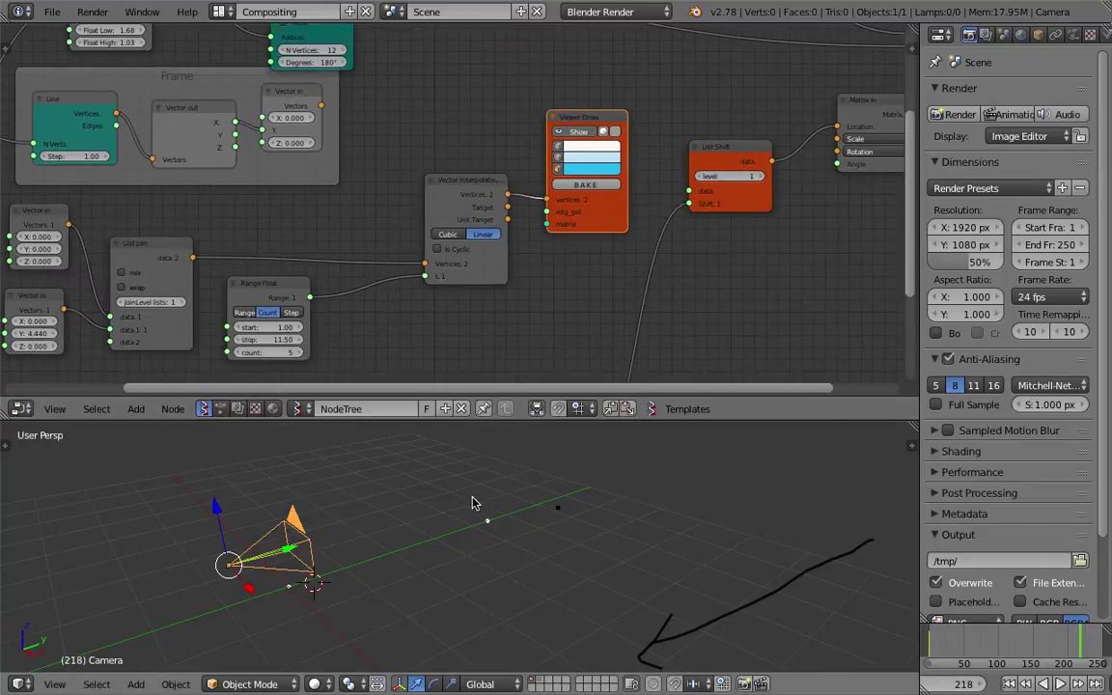
pyautogui.hotkey('ctrl', 's')
pyautogui.click(487, 486)
pyautogui.scroll(2, 526, 253)
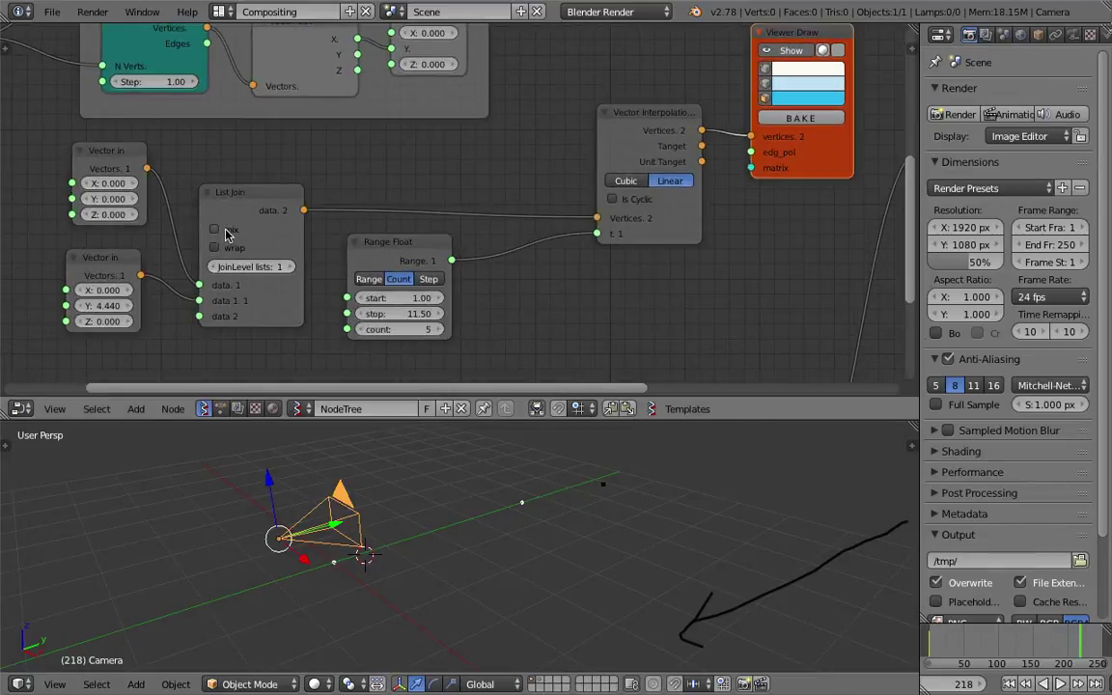
# Set the second Vector in's Y to 5.4 and reposition the Vector Interpolation, List Join and Range Float nodes
pyautogui.moveTo(102, 305); pyautogui.dragTo(116, 305)
pyautogui.moveTo(379, 489)
pyautogui.mouseDown(button='middle')
pyautogui.moveTo(396, 516)
pyautogui.moveTo(390, 534)
pyautogui.moveTo(395, 504)
pyautogui.mouseUp(button='middle')
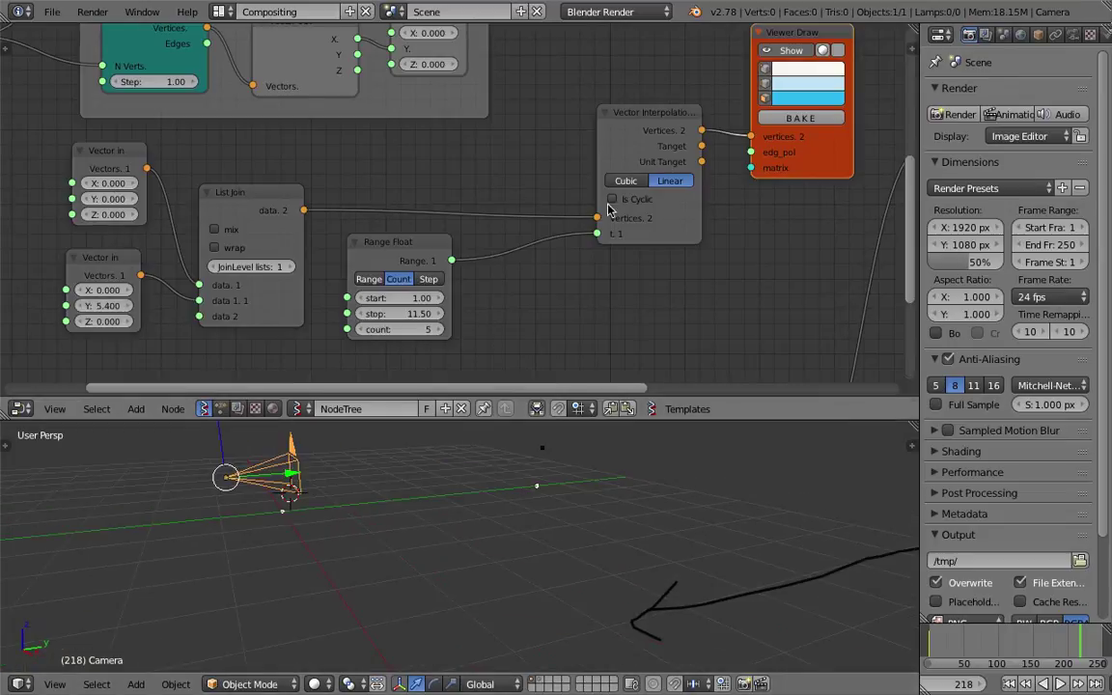
pyautogui.moveTo(639, 135); pyautogui.dragTo(594, 140)
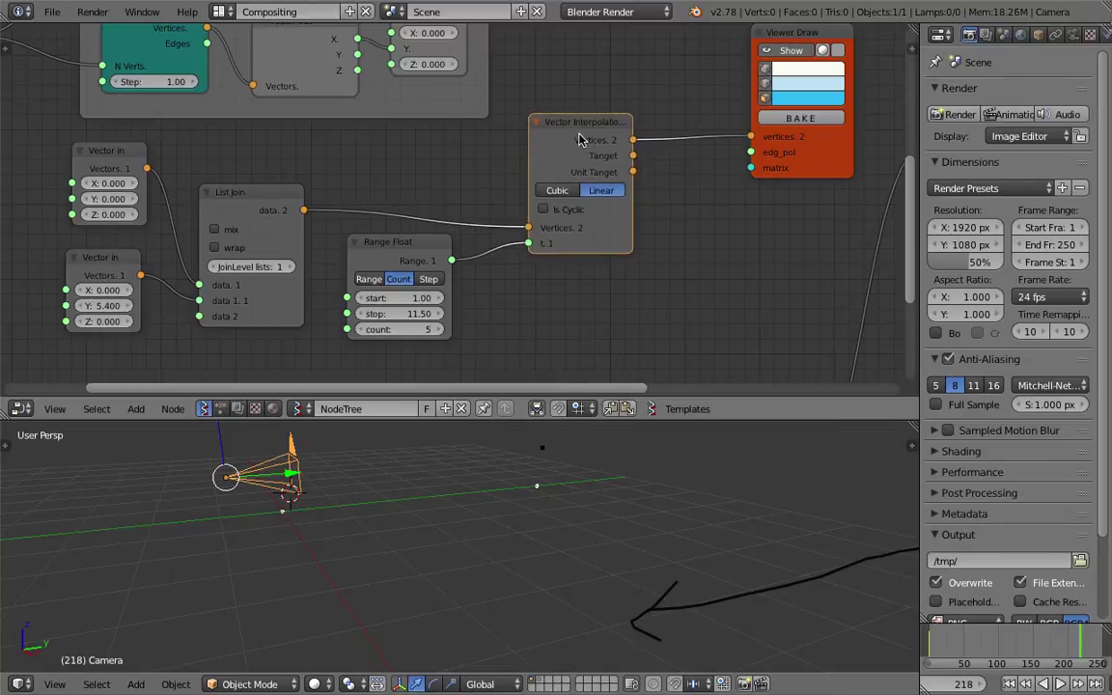
pyautogui.moveTo(273, 198); pyautogui.dragTo(282, 178)
pyautogui.hotkey('ctrl', 's')
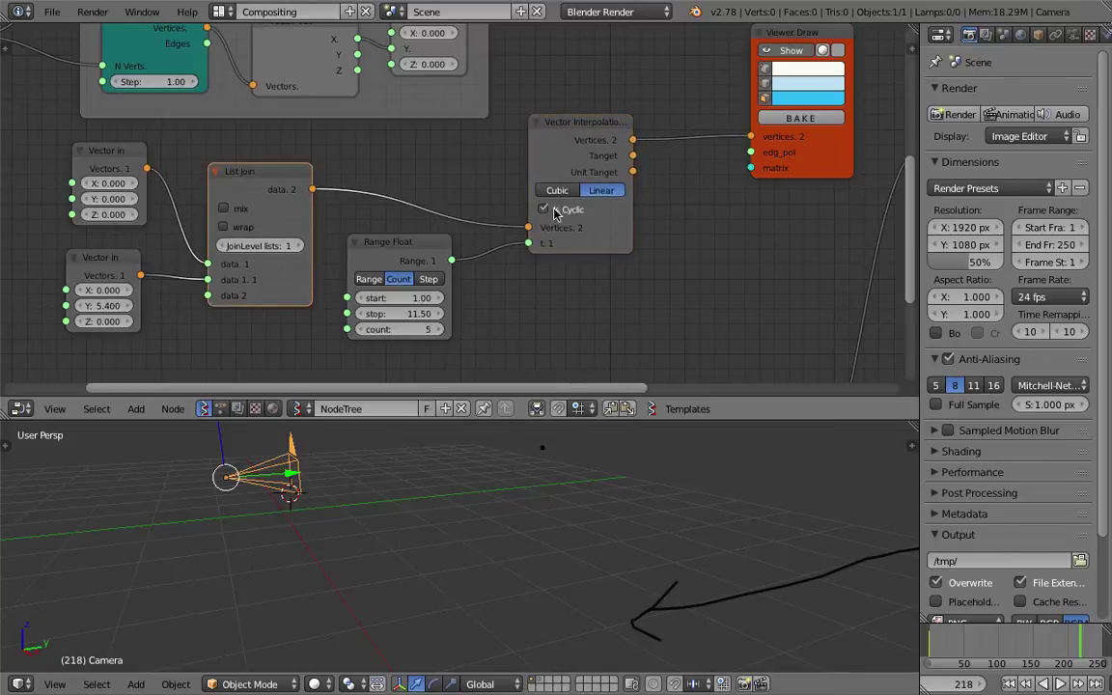
pyautogui.moveTo(410, 246); pyautogui.dragTo(427, 255)
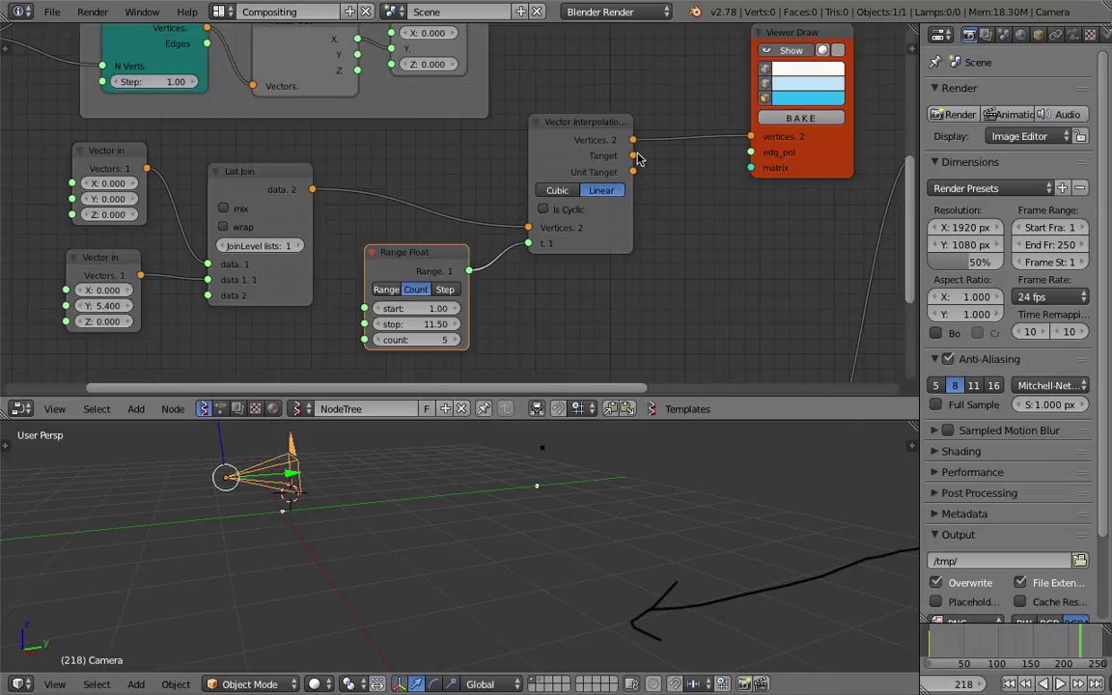
pyautogui.moveTo(622, 159); pyautogui.dragTo(636, 167)
# Set List Join's JoinLevel to 2, go to frame 38 and set Range Float's count to 20
pyautogui.click(298, 247)
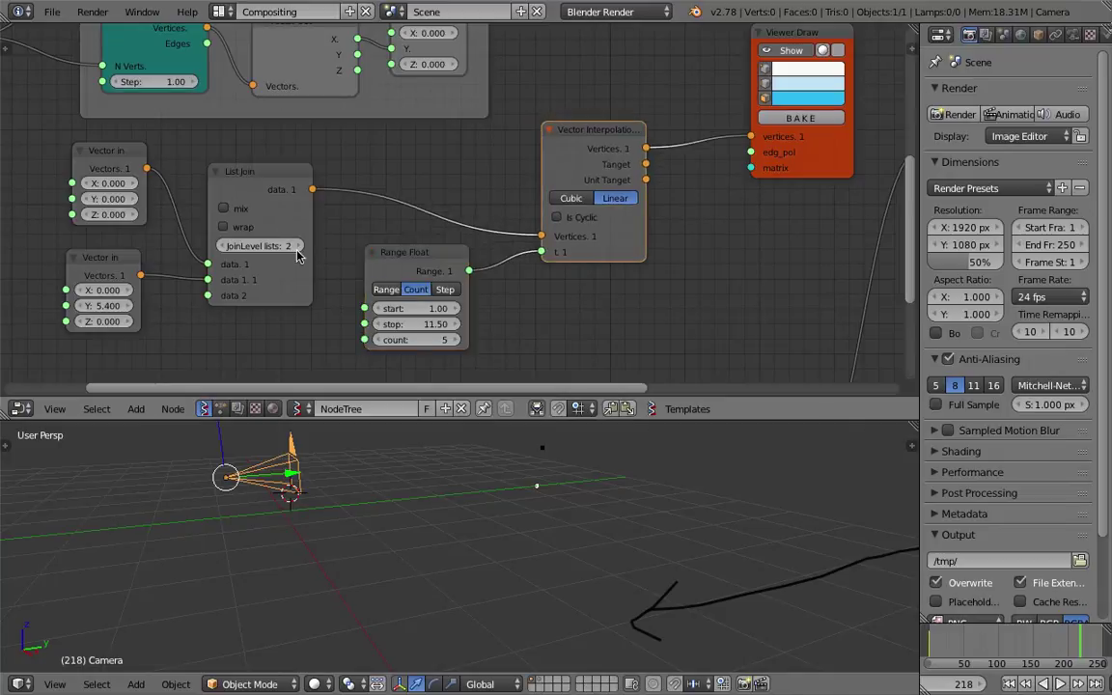
pyautogui.click(955, 645)
pyautogui.click(425, 340)
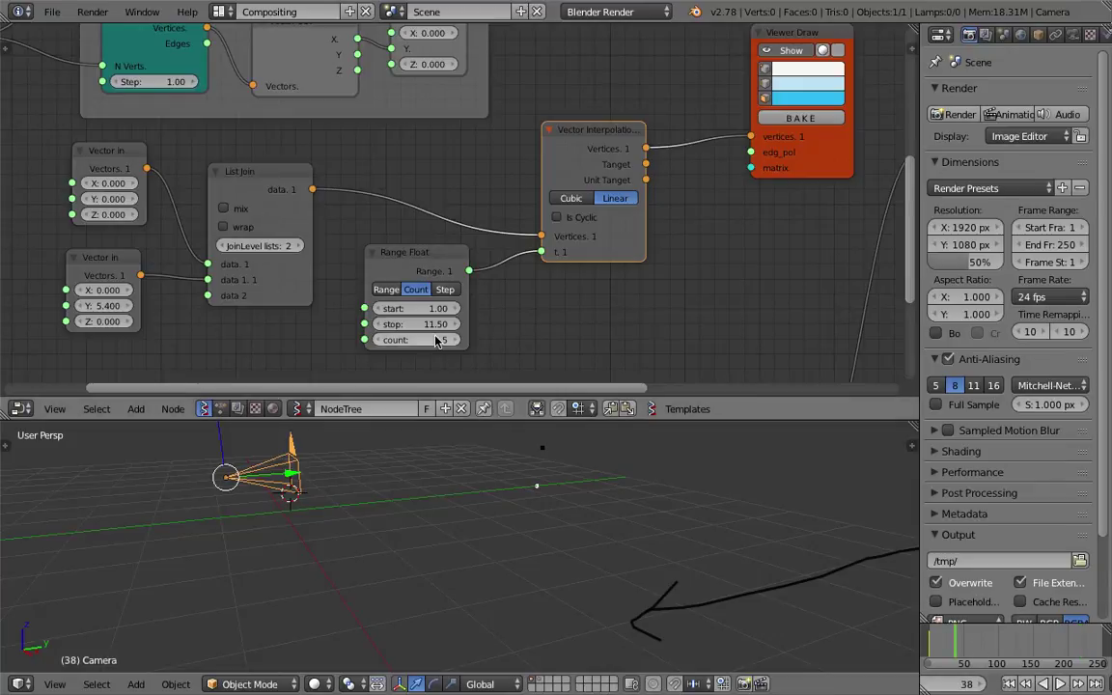
pyautogui.write('20')
pyautogui.press('Return')
pyautogui.scroll(-1, 534, 299)
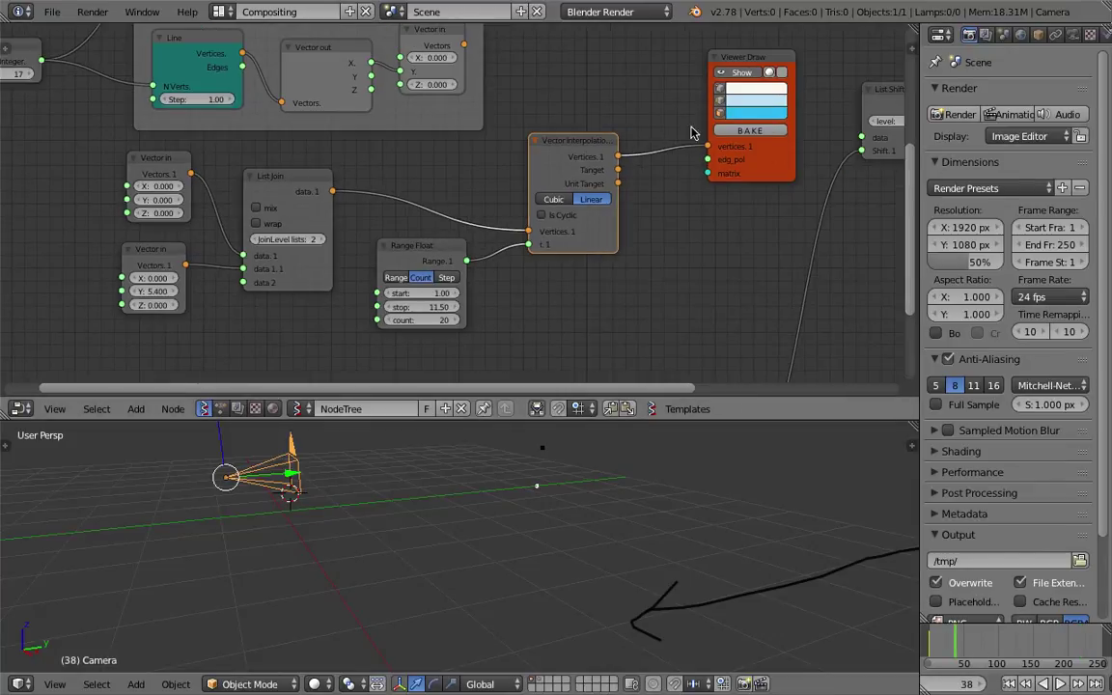
# Move Viewer Draw lower and delete the Vector Interpolation, Range Float, List Join and two loose Vector in nodes
pyautogui.moveTo(719, 87); pyautogui.dragTo(661, 164)
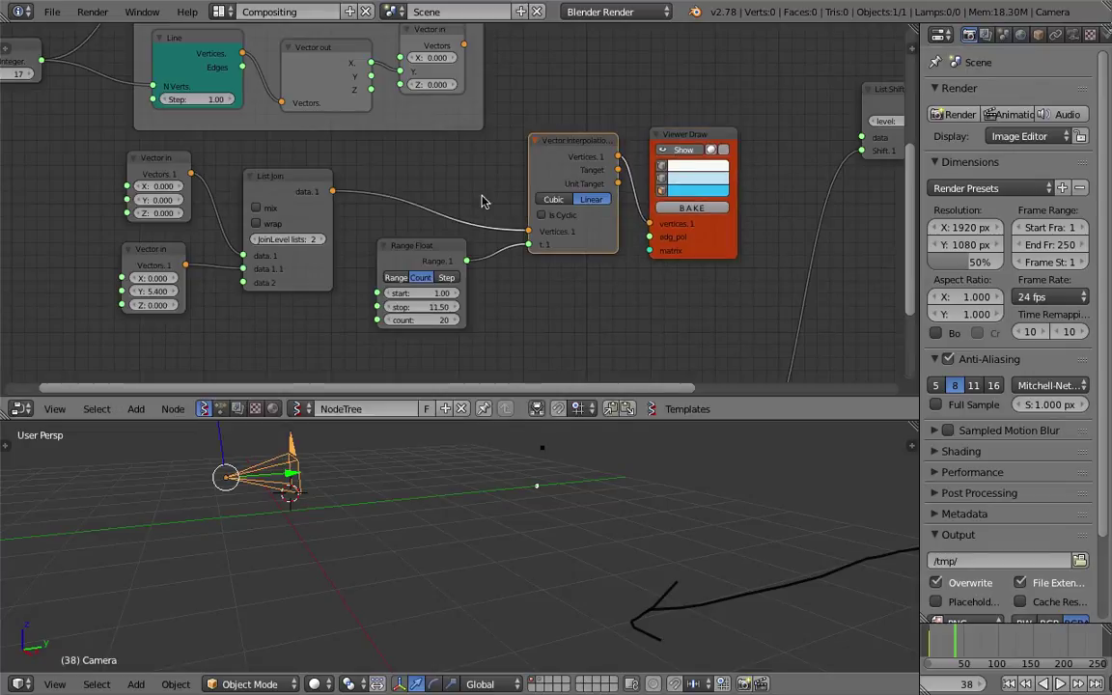
pyautogui.press('x')
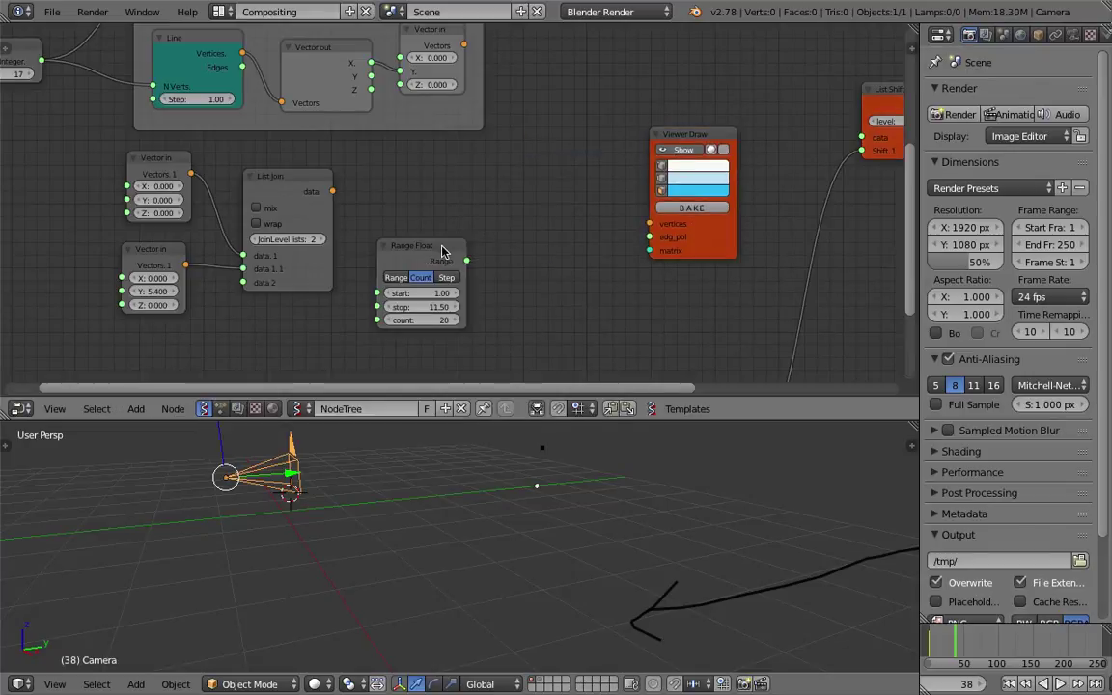
pyautogui.rightClick(447, 248)
pyautogui.press('x')
pyautogui.rightClick(293, 182)
pyautogui.press('x')
pyautogui.rightClick(145, 154)
pyautogui.press('x')
pyautogui.rightClick(154, 263)
pyautogui.press('x')
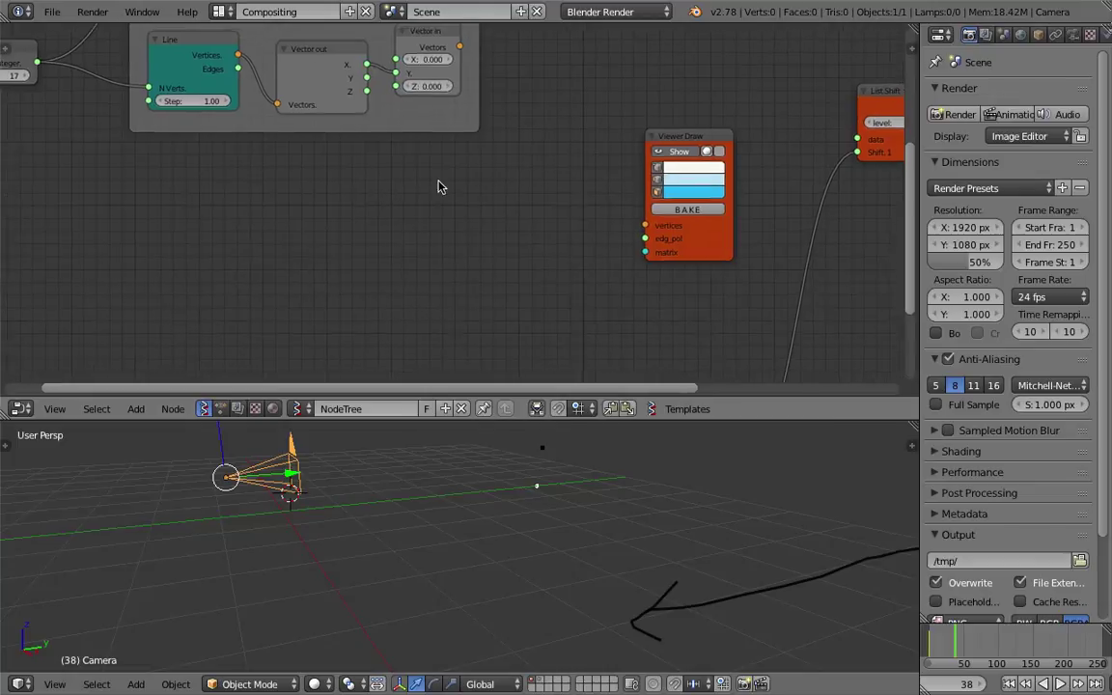
# Save the Blender file to the Desktop through Save As
pyautogui.moveTo(439, 184); pyautogui.dragTo(419, 199, button='middle')
pyautogui.hotkey('shift', 'a')
pyautogui.click(405, 191)
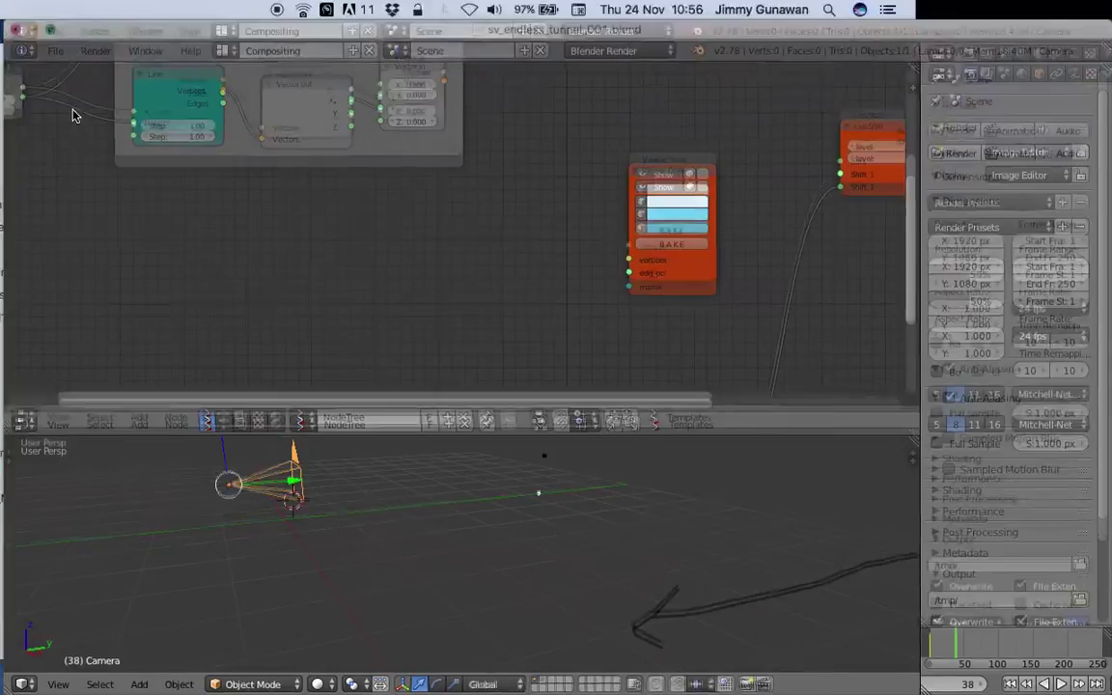
pyautogui.click(53, 11)
pyautogui.click(70, 157)
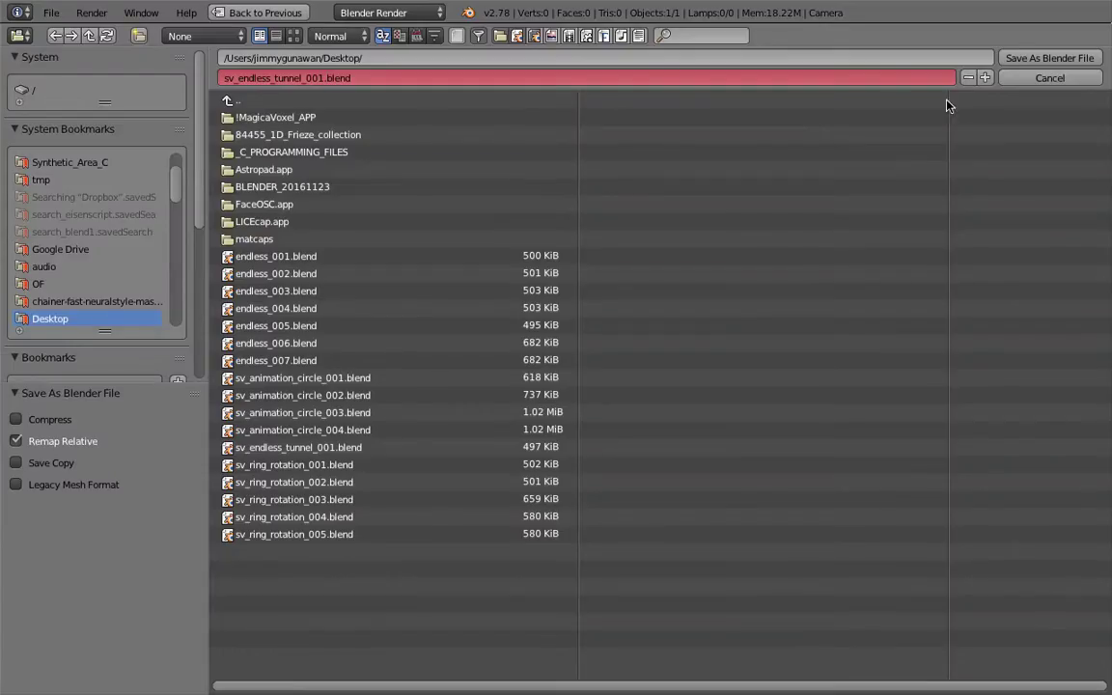
pyautogui.press('Return')
# Add a Vector Interpolation mk3 node in the empty area before Viewer Draw
pyautogui.press('space')
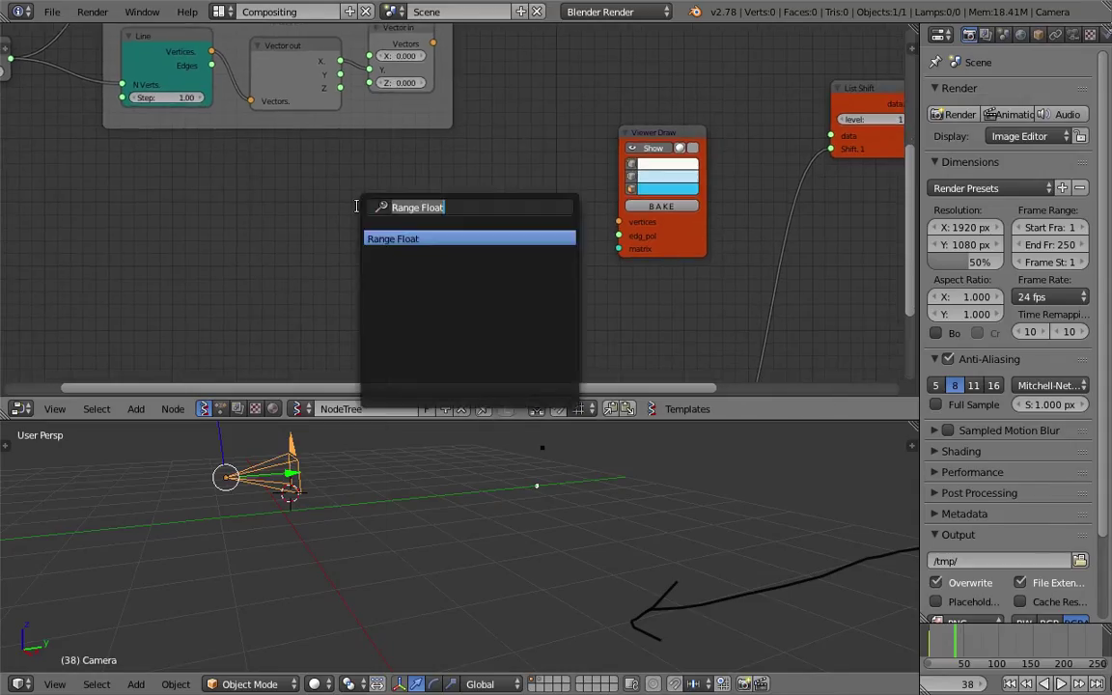
pyautogui.write('vector i')
pyautogui.press('Down')
pyautogui.press('Down')
pyautogui.press('Down')
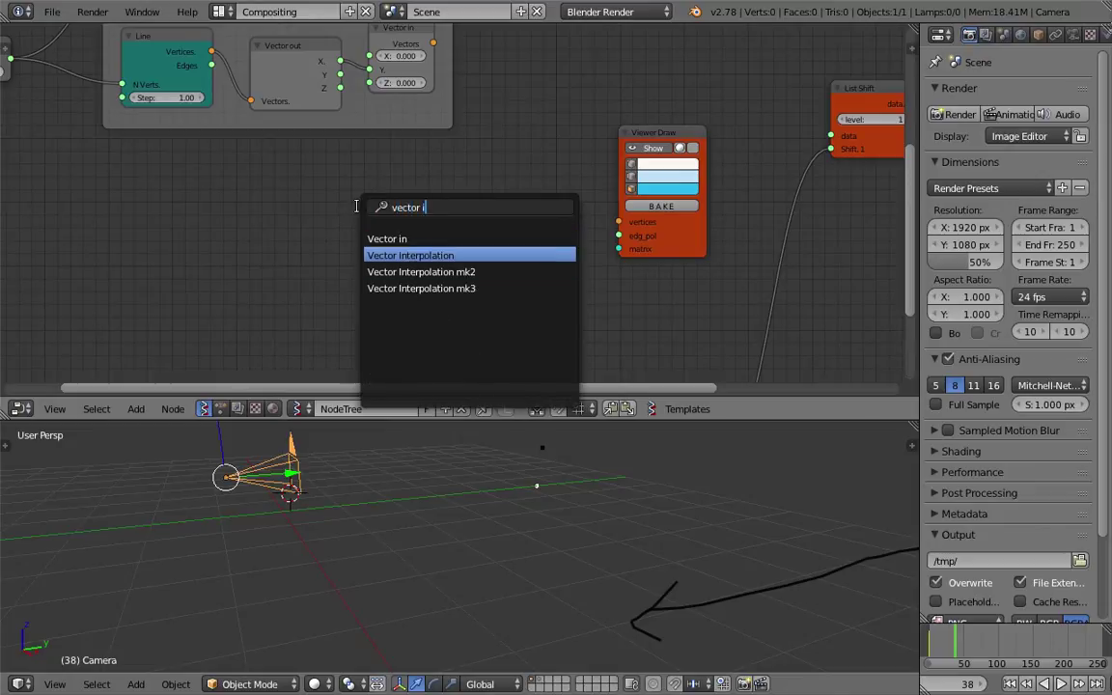
pyautogui.press('Return')
pyautogui.click(406, 179)
# Save the file and link Vector Interpolation's Vertices output to Viewer Draw's vertices input, keeping Linear mode
pyautogui.hotkey('ctrl', 's')
pyautogui.click(408, 179)
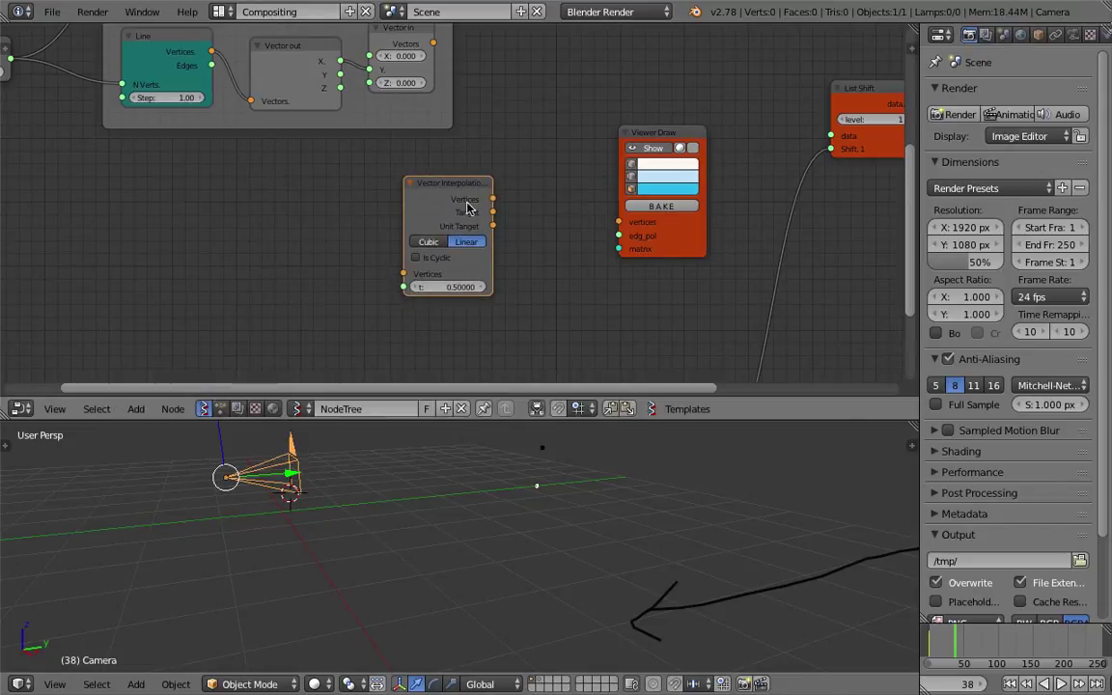
pyautogui.click(467, 242)
pyautogui.moveTo(434, 183)
pyautogui.mouseDown()
pyautogui.moveTo(546, 195)
pyautogui.moveTo(571, 221)
pyautogui.moveTo(478, 177)
pyautogui.mouseUp()
# Add a Vector in node well before Vector Interpolation, below the Line group
pyautogui.hotkey('shift', 'a')
pyautogui.click(310, 201)
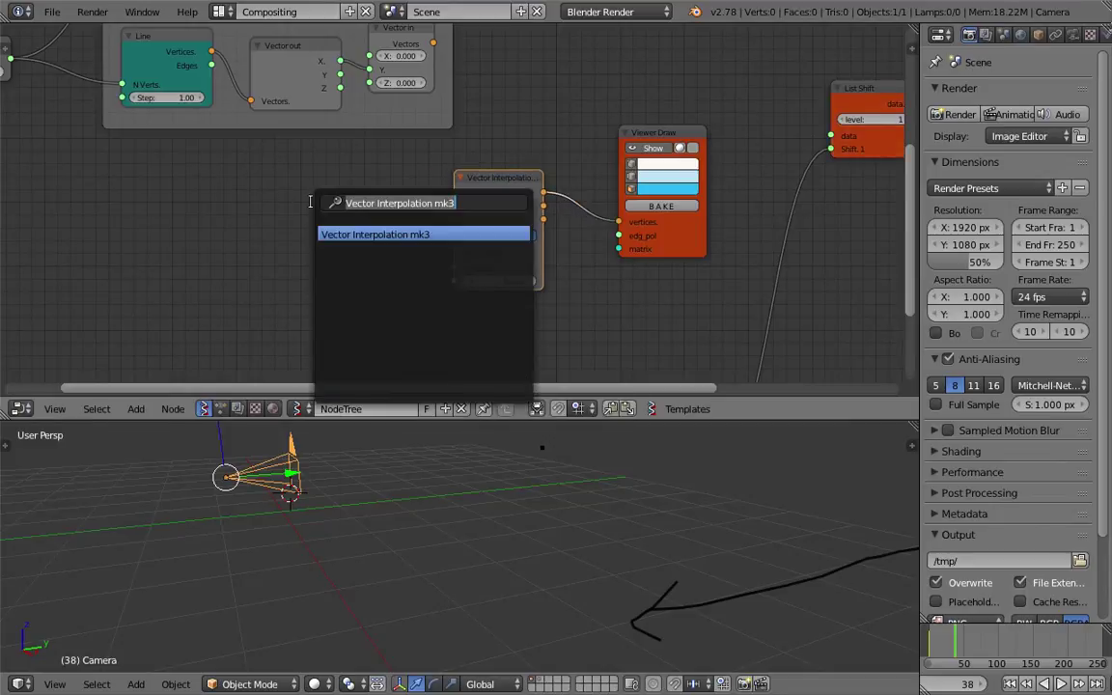
pyautogui.write('vecto')
pyautogui.press('Down')
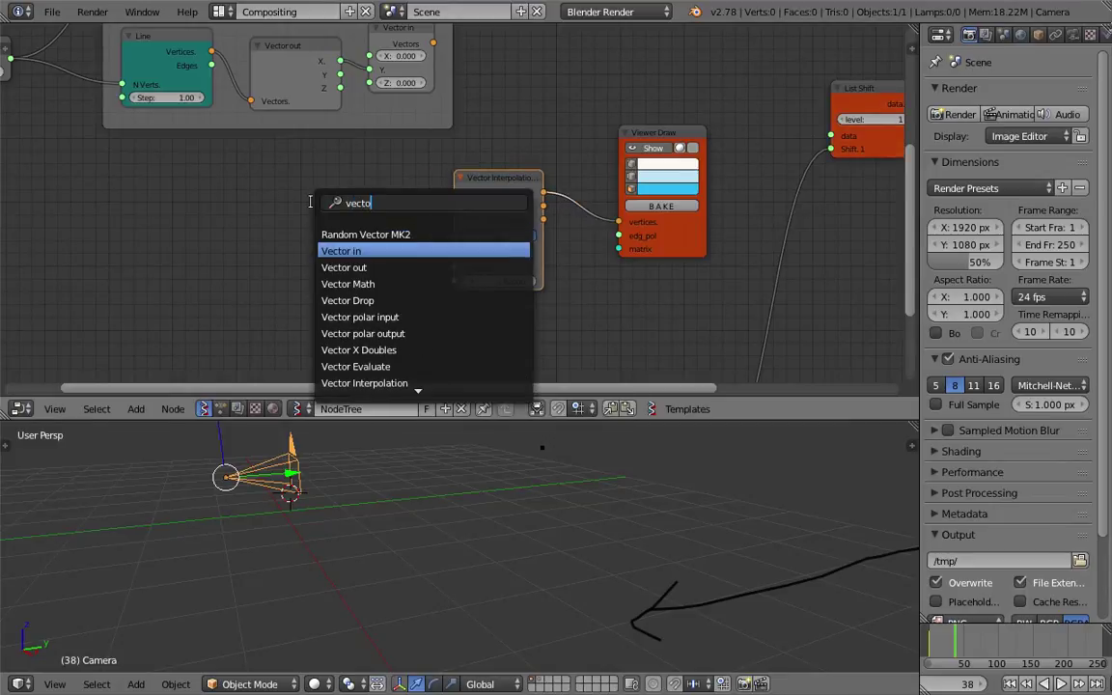
pyautogui.write('to')
pyautogui.press('Return')
pyautogui.click(205, 181)
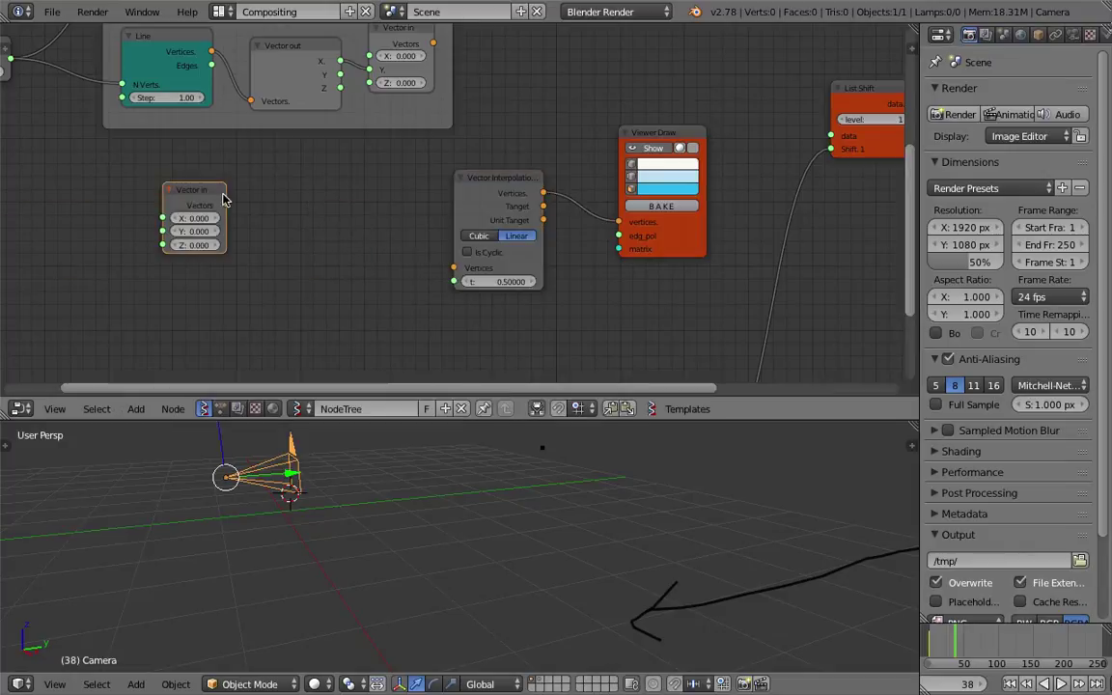
# Add a List Input node between the new Vector in and Vector Interpolation
pyautogui.hotkey('shift', 'a')
pyautogui.click(300, 198)
pyautogui.write('list i')
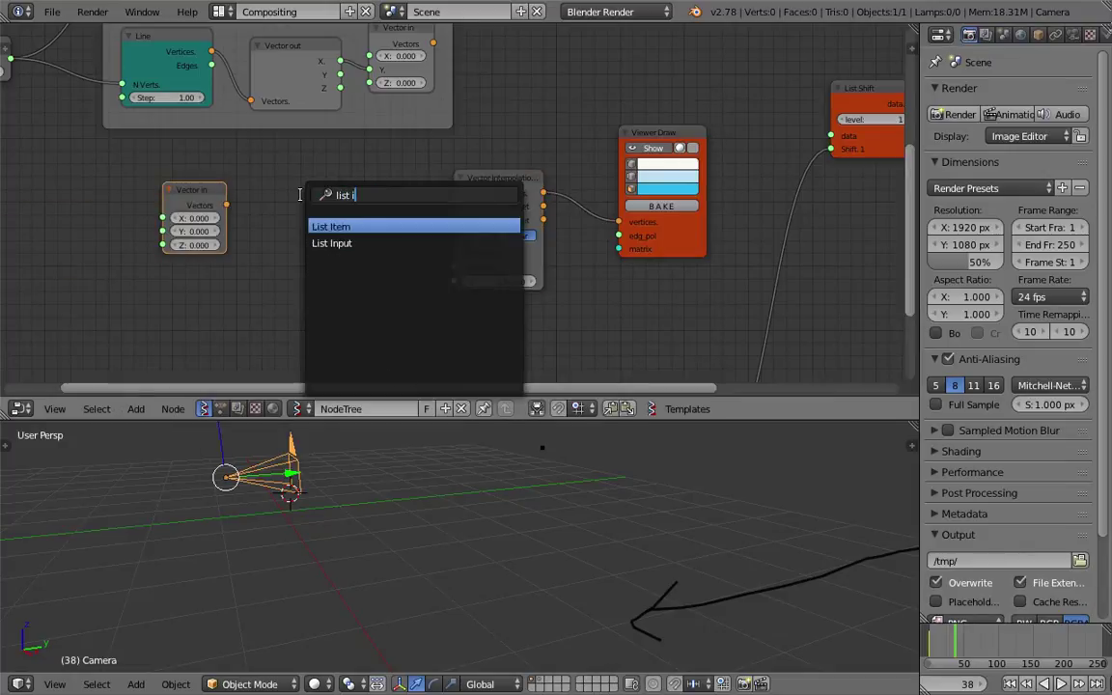
pyautogui.press('Down')
pyautogui.press('Return')
pyautogui.click(340, 208)
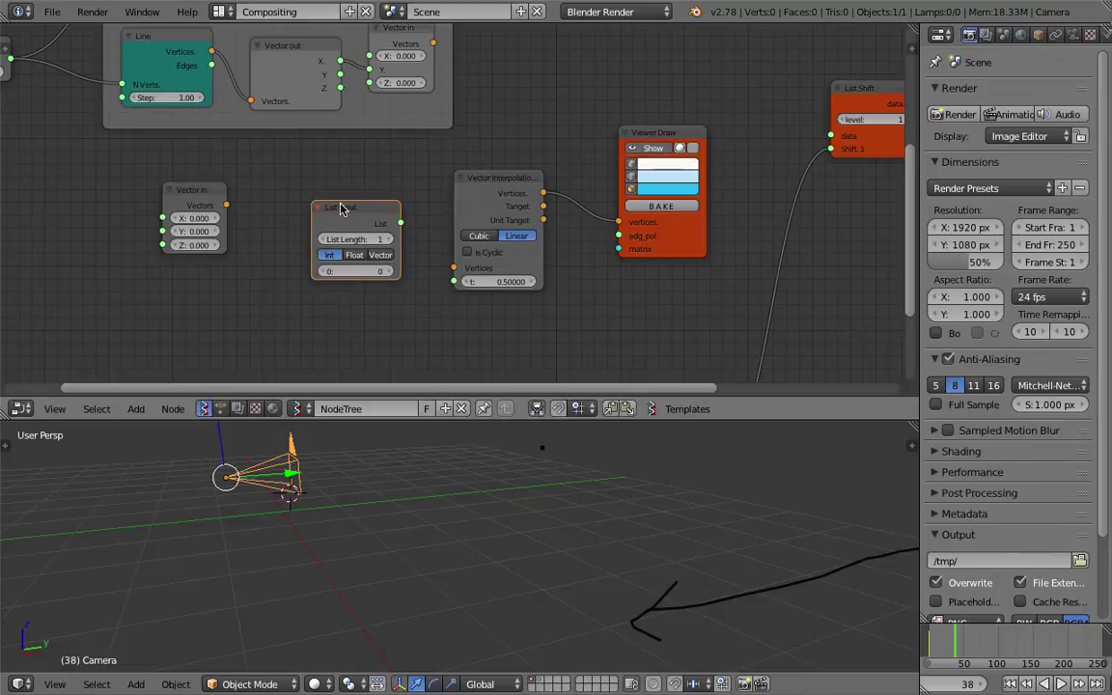
pyautogui.moveTo(359, 213); pyautogui.dragTo(352, 205)
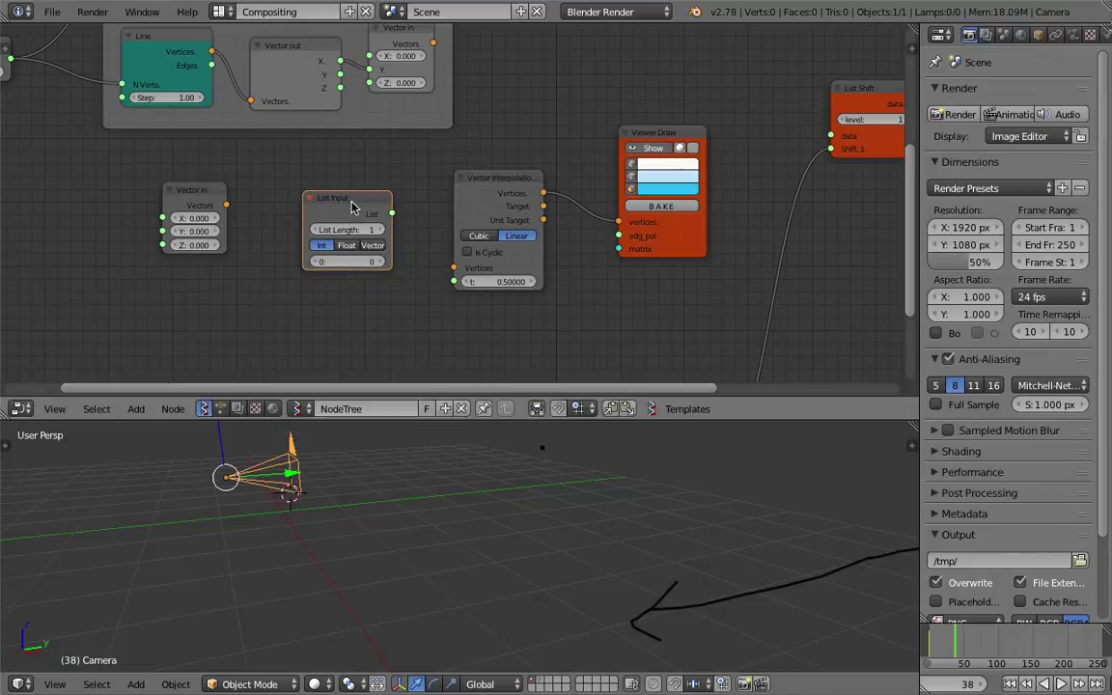
# Set List Input to the Vector type with list length 2, and widen and reposition the node
pyautogui.click(380, 230)
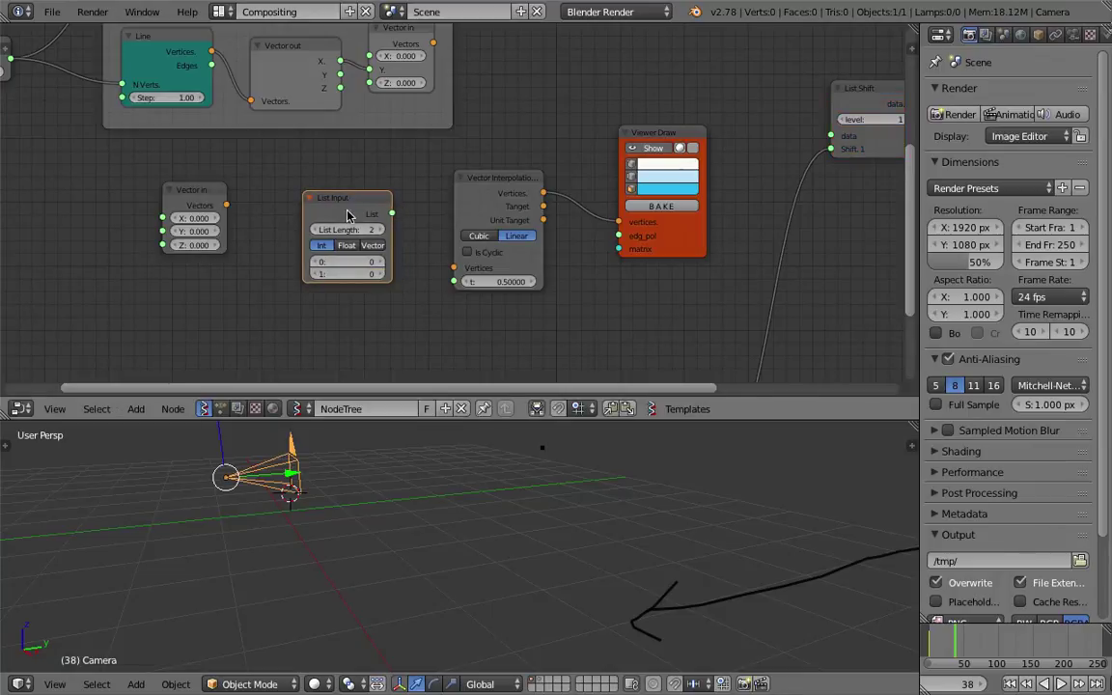
pyautogui.click(373, 247)
pyautogui.click(381, 230)
pyautogui.scroll(1, 367, 264)
pyautogui.moveTo(374, 261); pyautogui.dragTo(413, 262)
pyautogui.moveTo(345, 190); pyautogui.dragTo(307, 177)
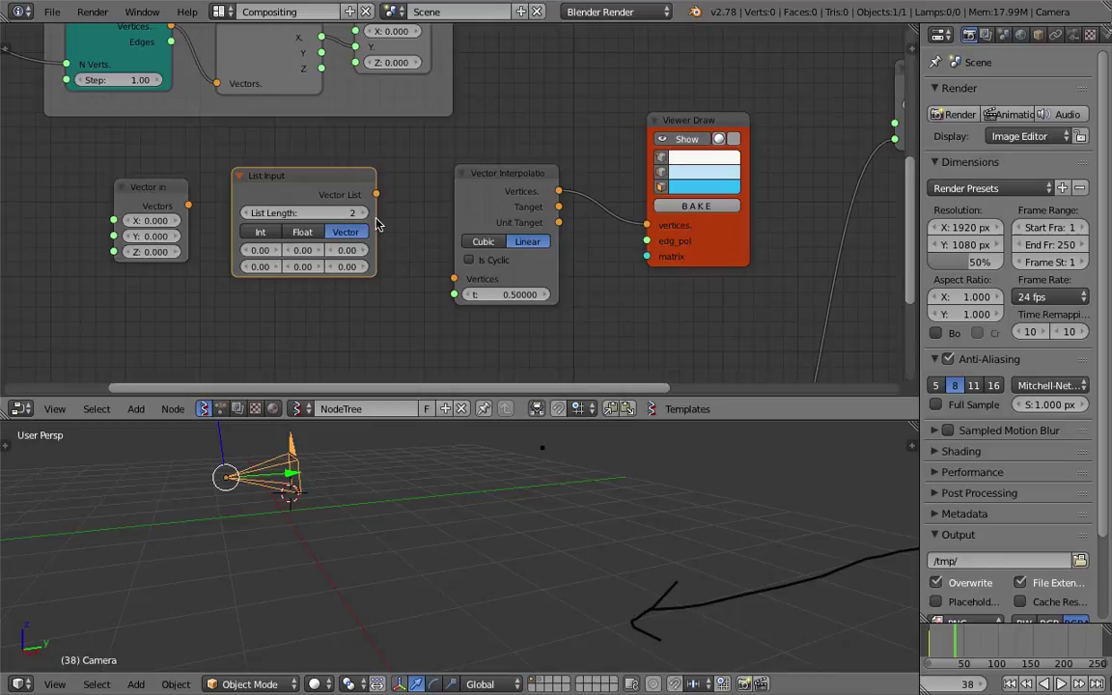
# Link List Input to Vector Interpolation's Vertices and set its X values to -0.21 and 4.20, with t at 0.2
pyautogui.moveTo(378, 226); pyautogui.dragTo(454, 278)
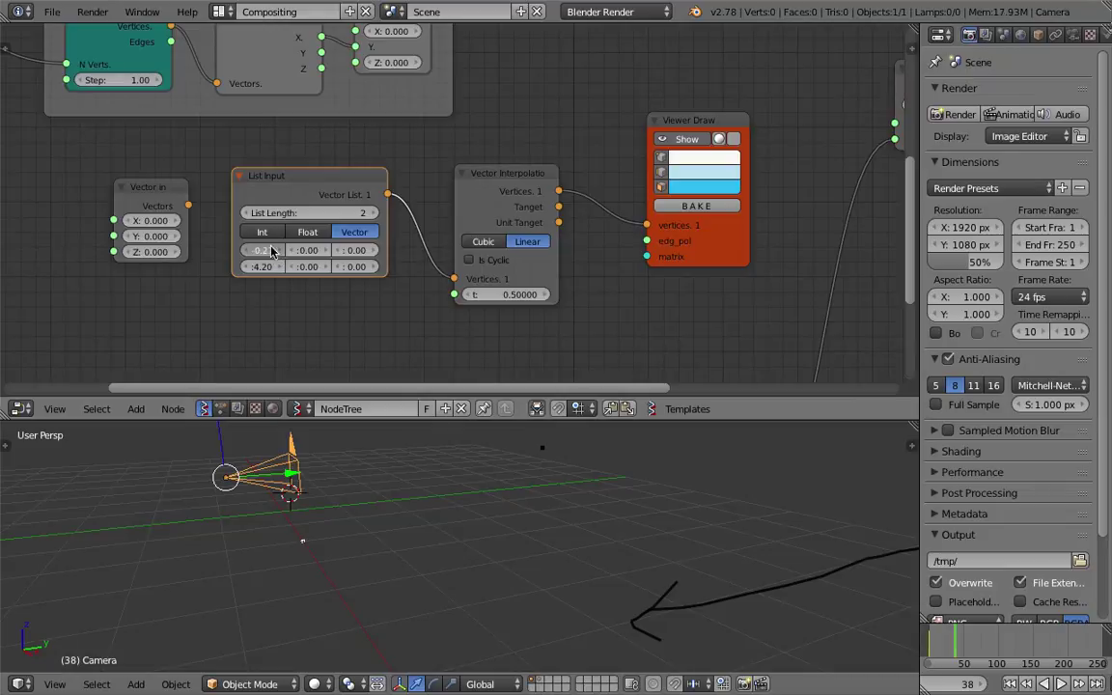
pyautogui.moveTo(335, 513); pyautogui.dragTo(424, 526, button='middle')
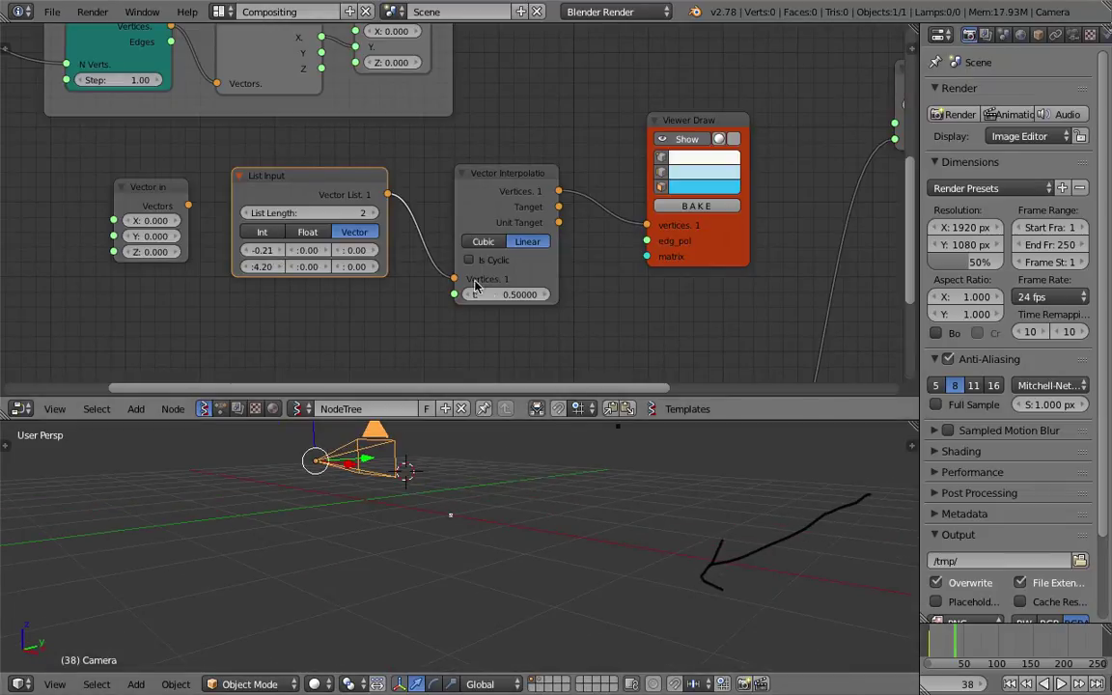
pyautogui.moveTo(367, 306); pyautogui.dragTo(374, 275, button='middle')
# Add a Range Float node below List Input
pyautogui.hotkey('shift', 'a')
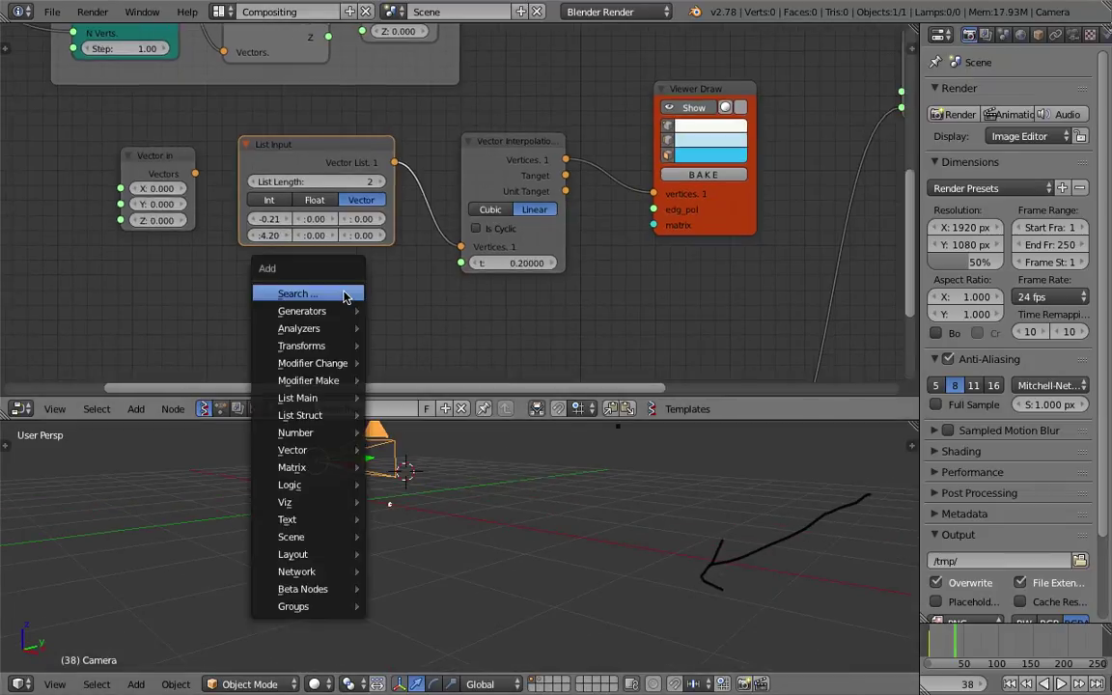
pyautogui.click(342, 292)
pyautogui.write('rand')
pyautogui.press('Down')
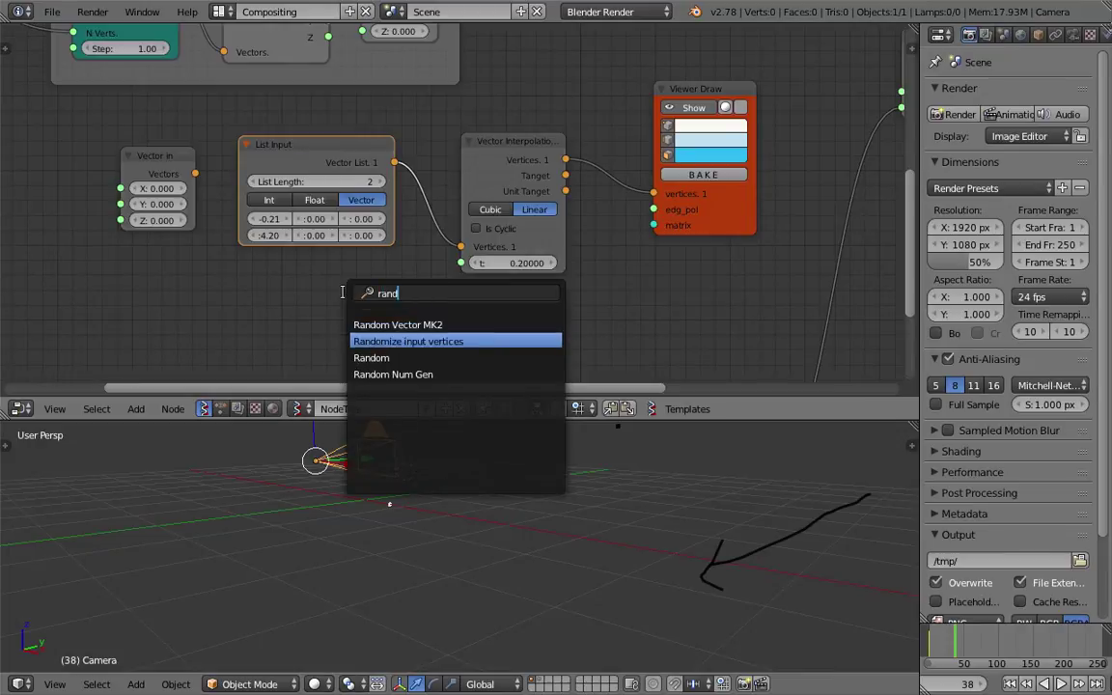
pyautogui.press('BackSpace')
pyautogui.write('ge')
pyautogui.press('Down')
pyautogui.press('Down')
pyautogui.press('Up')
pyautogui.press('Return')
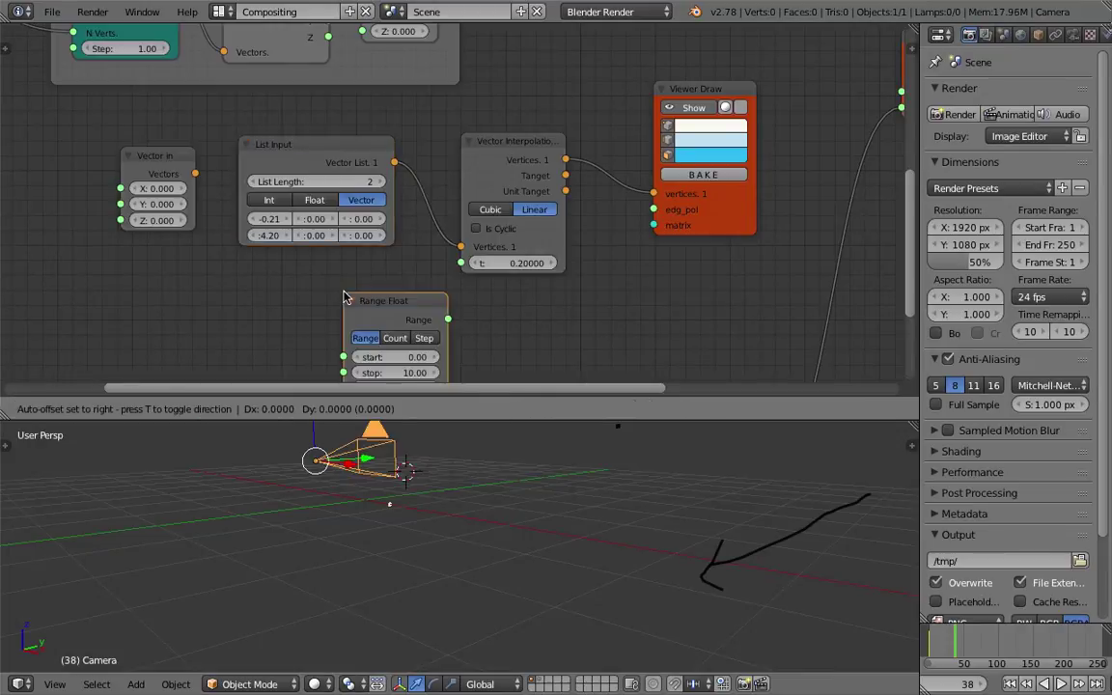
pyautogui.click(293, 281)
# Switch Range Float to Count mode and set its stop value to 1
pyautogui.moveTo(295, 279); pyautogui.dragTo(300, 237, button='middle')
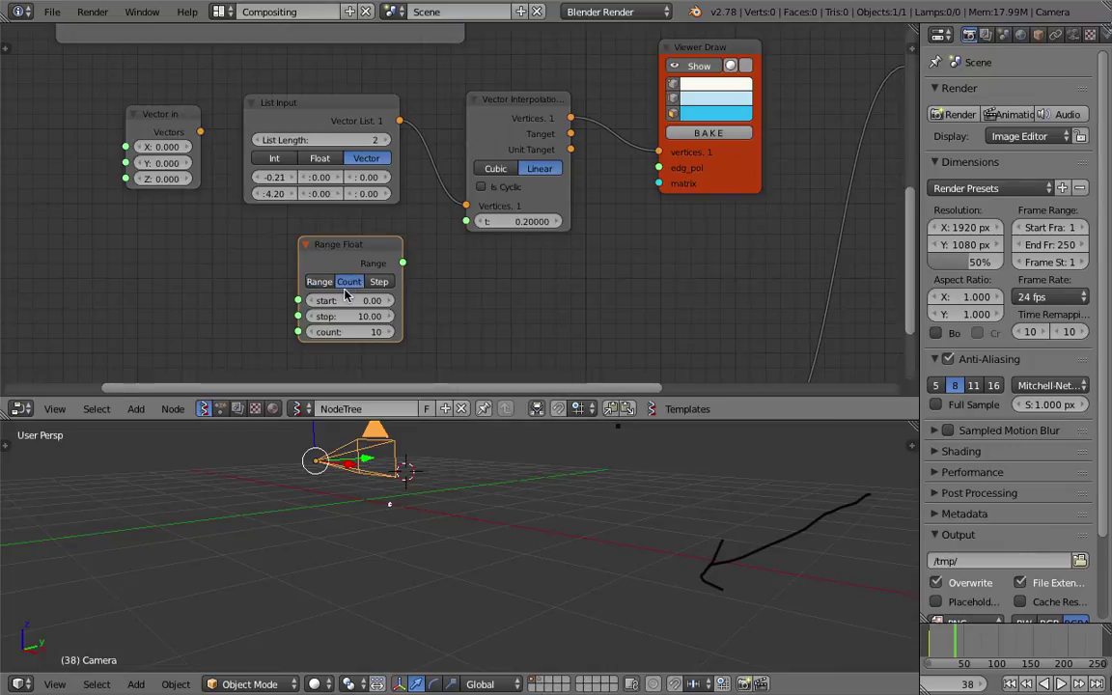
pyautogui.scroll(3, 345, 294)
pyautogui.click(331, 316)
pyautogui.write('1')
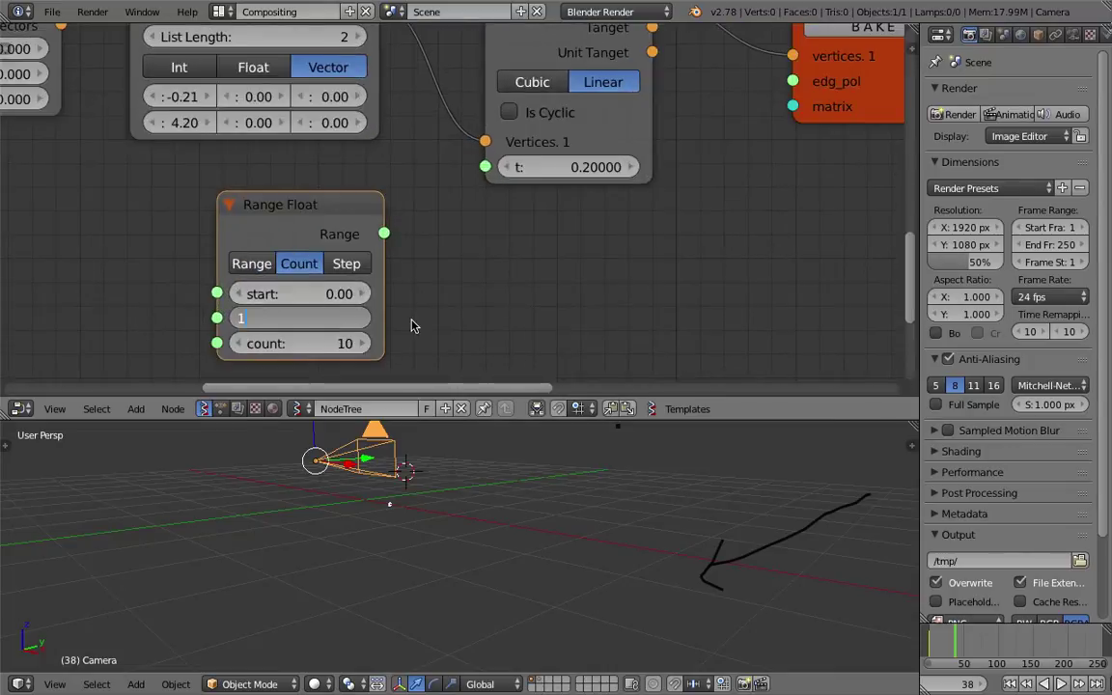
pyautogui.press('Return')
# Link Range Float's Range output to Vector Interpolation's t input and shift List Input slightly
pyautogui.scroll(-3, 400, 281)
pyautogui.moveTo(401, 236); pyautogui.dragTo(479, 182)
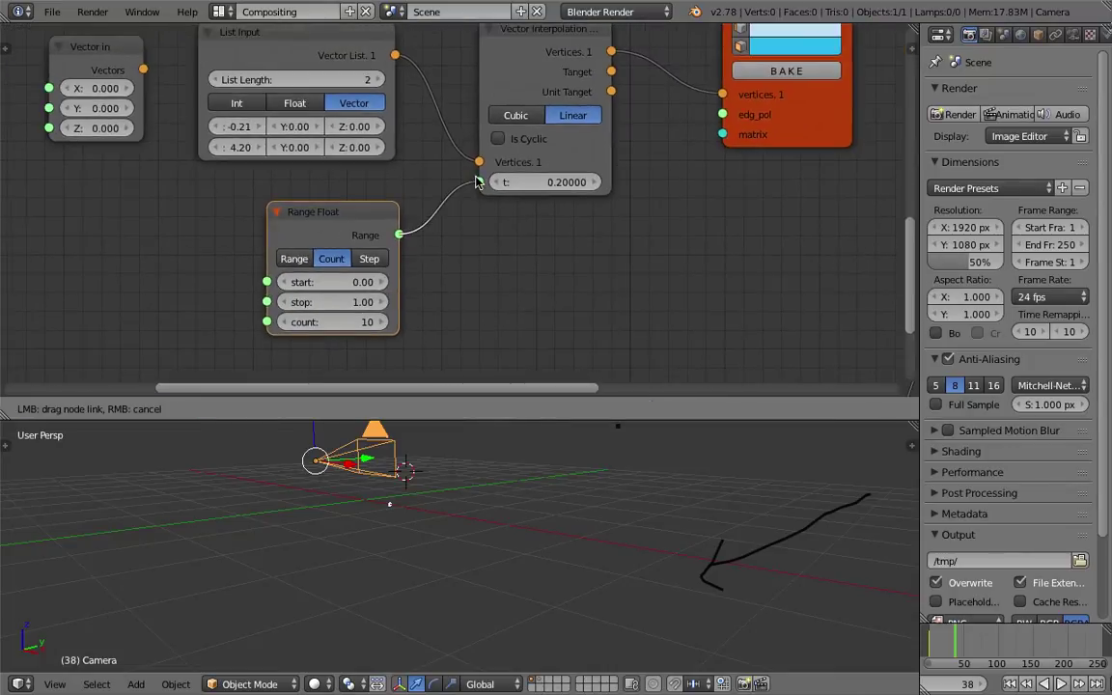
pyautogui.scroll(-3, 455, 200)
pyautogui.moveTo(494, 594)
pyautogui.mouseDown(button='middle')
pyautogui.moveTo(543, 603)
pyautogui.moveTo(485, 612)
pyautogui.mouseUp(button='middle')
pyautogui.scroll(-3, 295, 195)
pyautogui.moveTo(227, 160); pyautogui.dragTo(283, 186, button='middle')
pyautogui.moveTo(354, 128); pyautogui.dragTo(362, 119)
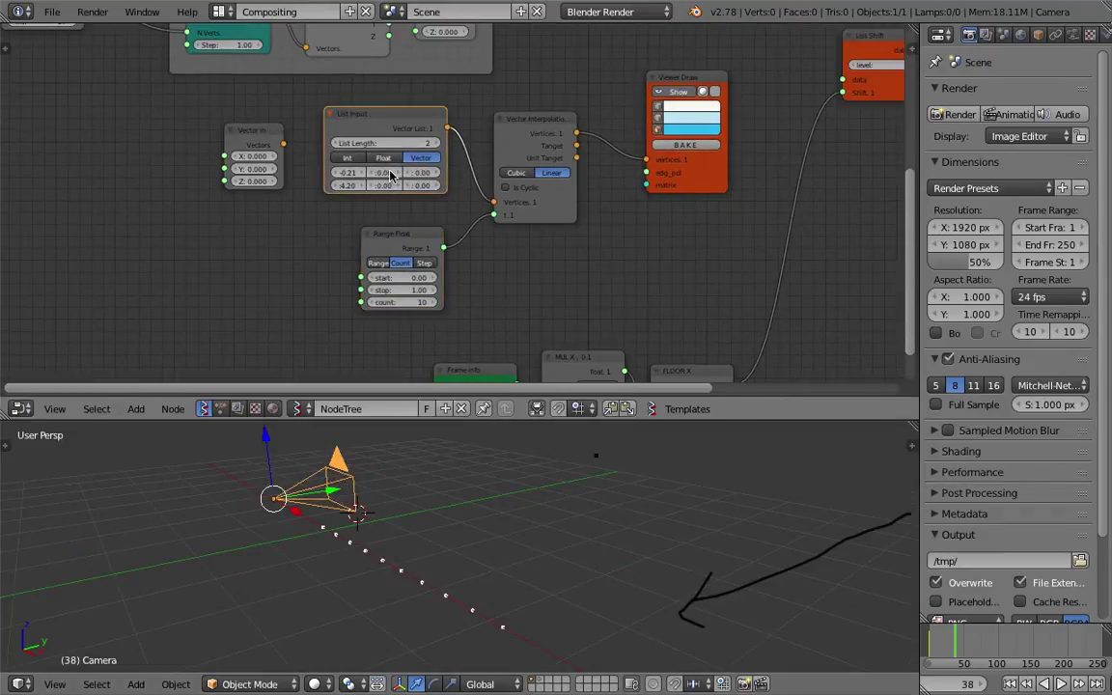
# Set List Input's first X to 0.42 and its second vector to X 0 and Y 4.62, and save the file
pyautogui.scroll(2, 391, 174)
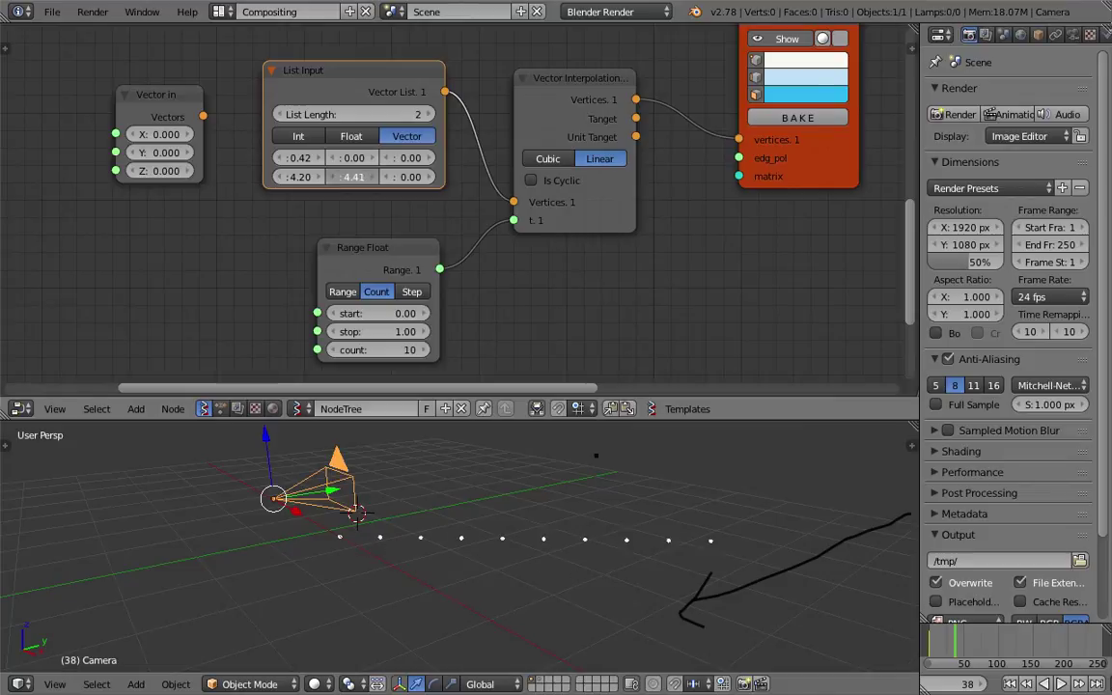
pyautogui.moveTo(353, 177); pyautogui.dragTo(367, 176)
pyautogui.click(290, 178)
pyautogui.moveTo(557, 510); pyautogui.dragTo(492, 506, button='middle')
pyautogui.hotkey('ctrl', 's')
pyautogui.click(492, 504)
# Reposition the List Input and Range Float nodes and save the file
pyautogui.moveTo(362, 85); pyautogui.dragTo(347, 68)
pyautogui.hotkey('ctrl', 's')
pyautogui.click(390, 248)
pyautogui.moveTo(390, 248); pyautogui.dragTo(421, 247)
# Set Range Float's count to 26
pyautogui.scroll(2, 404, 295)
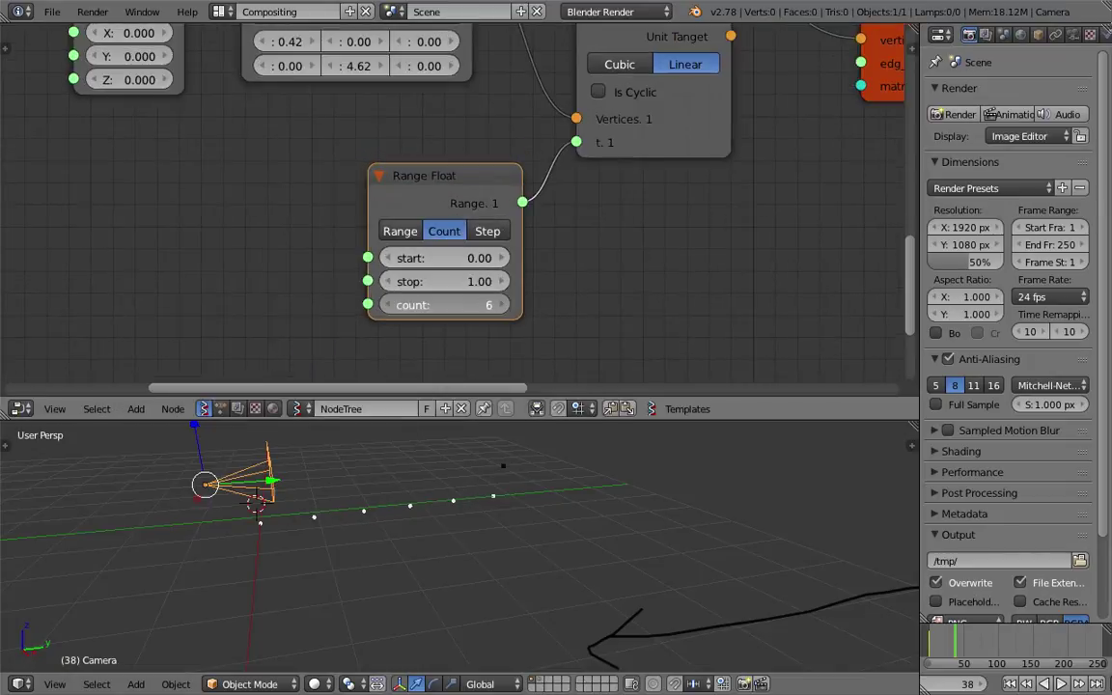
pyautogui.moveTo(452, 305); pyautogui.dragTo(442, 305)
pyautogui.moveTo(476, 471); pyautogui.dragTo(491, 512, button='middle')
pyautogui.scroll(-3, 490, 511)
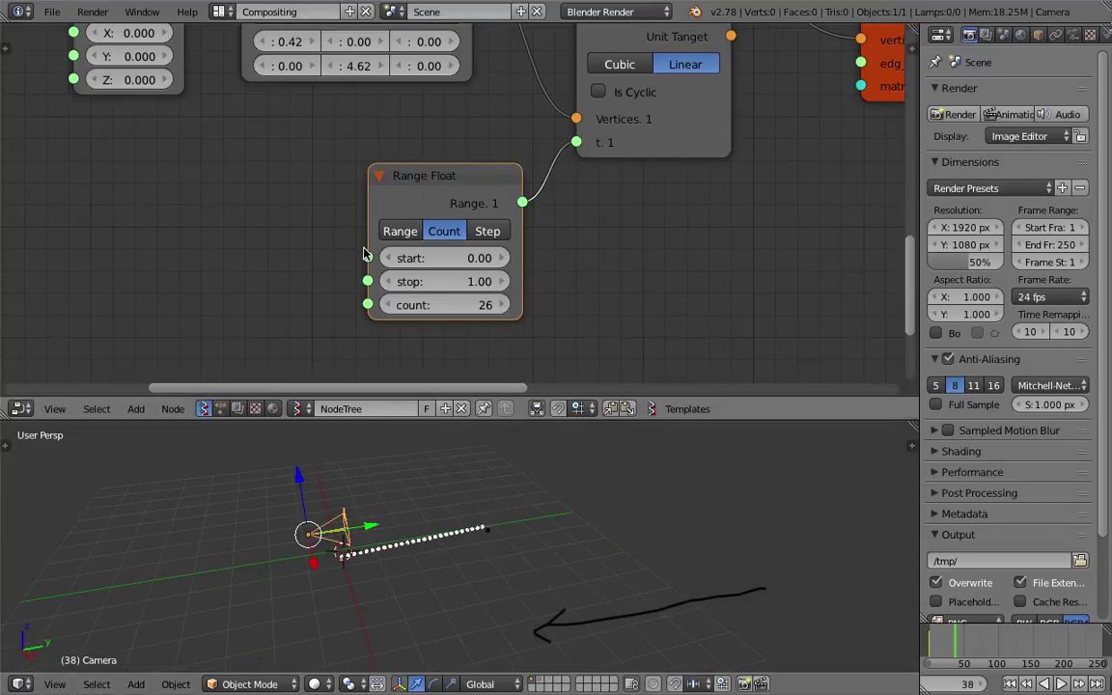
# Set List Input's first X to 0 and reposition the Range Float and List Input nodes
pyautogui.moveTo(365, 250); pyautogui.dragTo(389, 305, button='middle')
pyautogui.click(309, 96)
pyautogui.write('0')
pyautogui.press('Return')
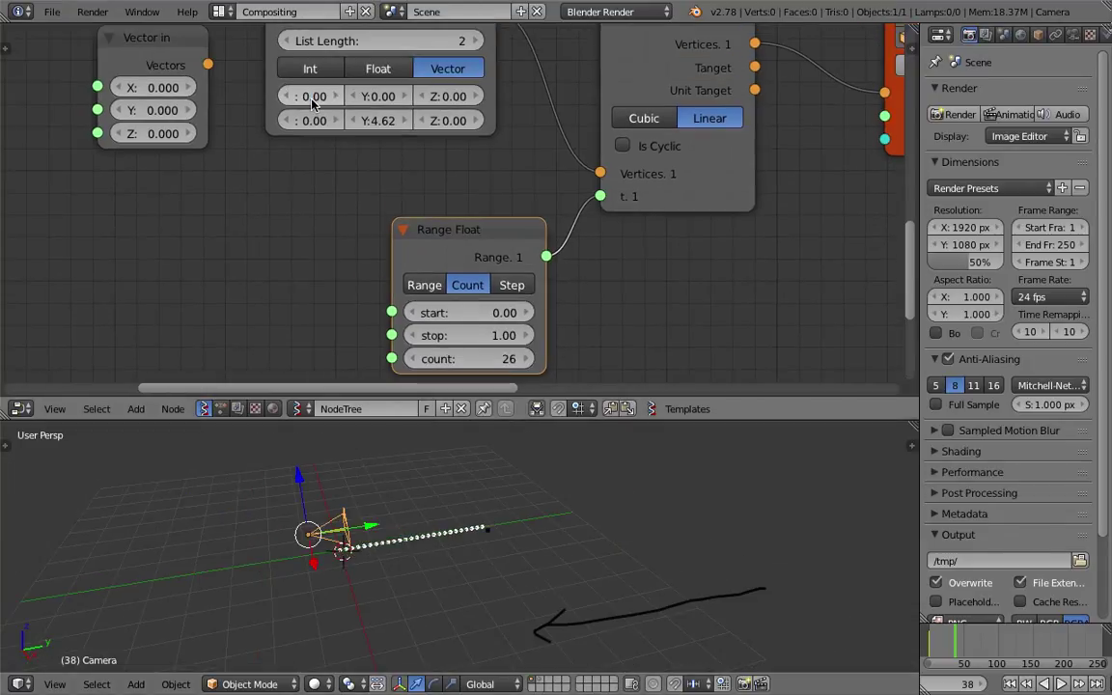
pyautogui.scroll(-3, 315, 105)
pyautogui.moveTo(314, 107); pyautogui.dragTo(324, 122, button='middle')
pyautogui.moveTo(458, 243); pyautogui.dragTo(479, 268)
pyautogui.moveTo(429, 232); pyautogui.dragTo(431, 277, button='middle')
pyautogui.scroll(2, 424, 232)
pyautogui.moveTo(395, 82); pyautogui.dragTo(383, 60)
pyautogui.scroll(-2, 338, 87)
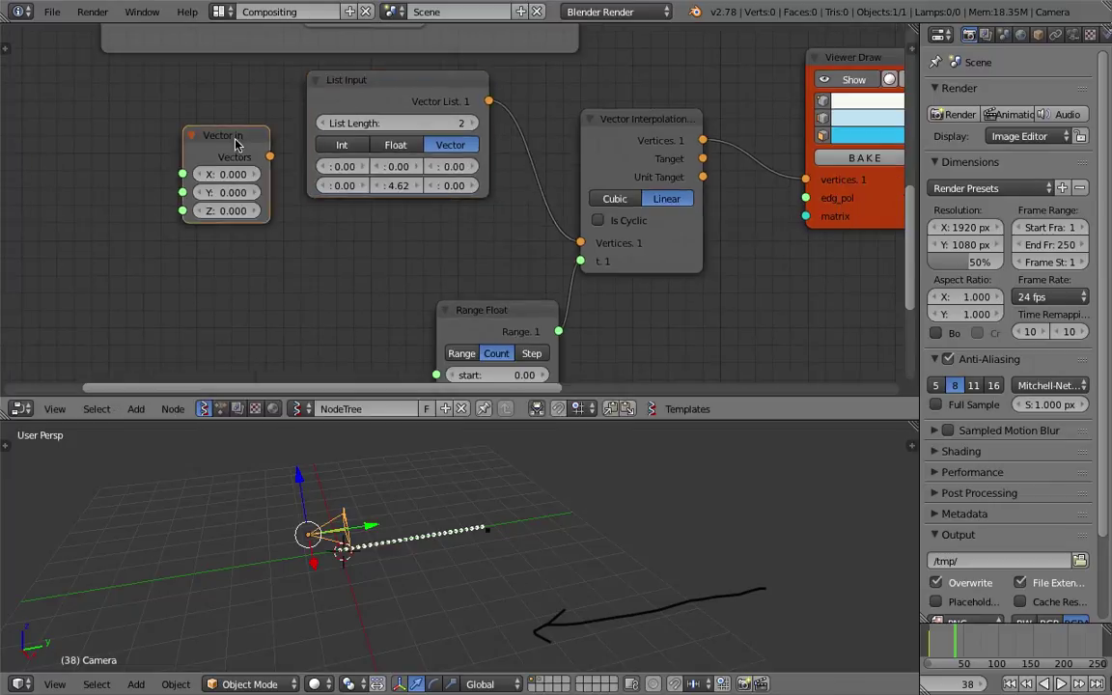
# Shift the Vector in node away from List Input and add a List Join node beneath List Input
pyautogui.moveTo(251, 148); pyautogui.dragTo(159, 150)
pyautogui.scroll(-1, 179, 169)
pyautogui.hotkey('shift', 'a')
pyautogui.write('s')
pyautogui.write('list j')
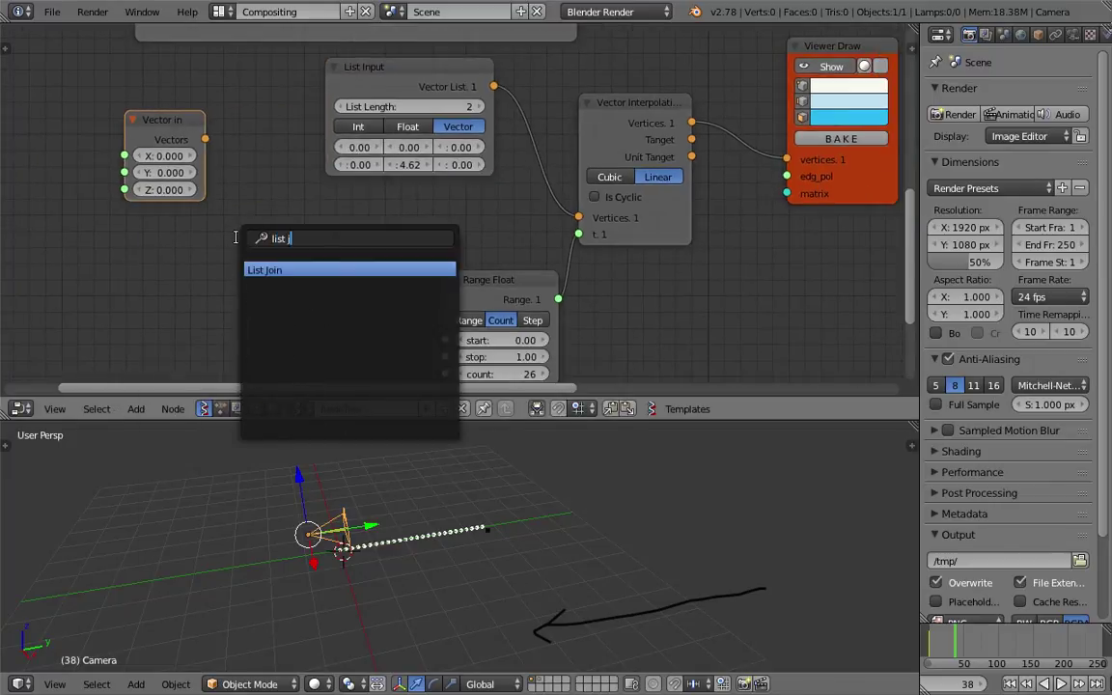
pyautogui.press('Return')
pyautogui.click(327, 211)
# Duplicate the Vector in node and link both Vector in outputs to List Join's data inputs
pyautogui.click(187, 125)
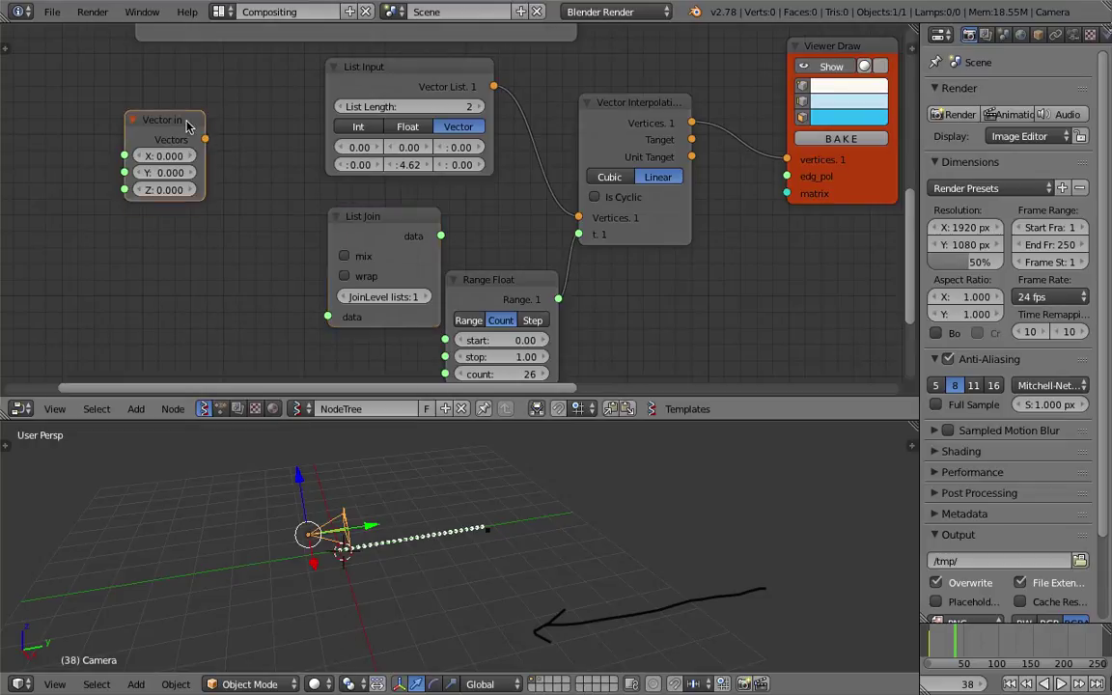
pyautogui.hotkey('shift', 'd')
pyautogui.moveTo(186, 125); pyautogui.dragTo(217, 195)
pyautogui.moveTo(218, 175); pyautogui.dragTo(188, 108, button='middle')
pyautogui.moveTo(205, 141); pyautogui.dragTo(239, 173)
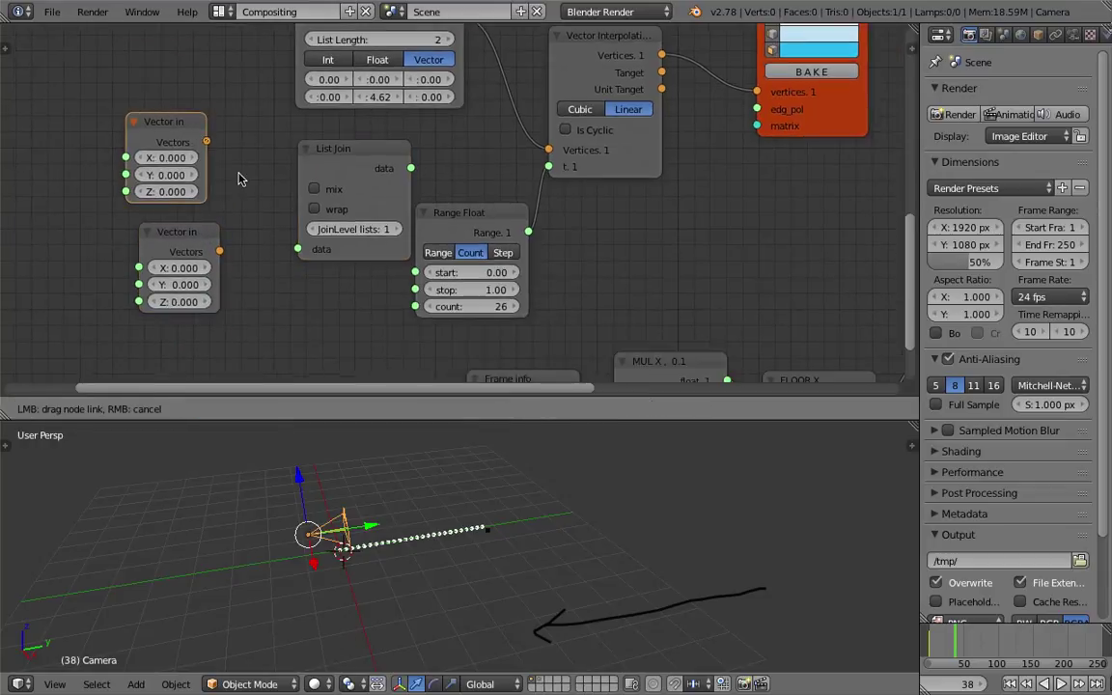
pyautogui.moveTo(297, 250); pyautogui.dragTo(297, 249)
pyautogui.moveTo(220, 251); pyautogui.dragTo(294, 271)
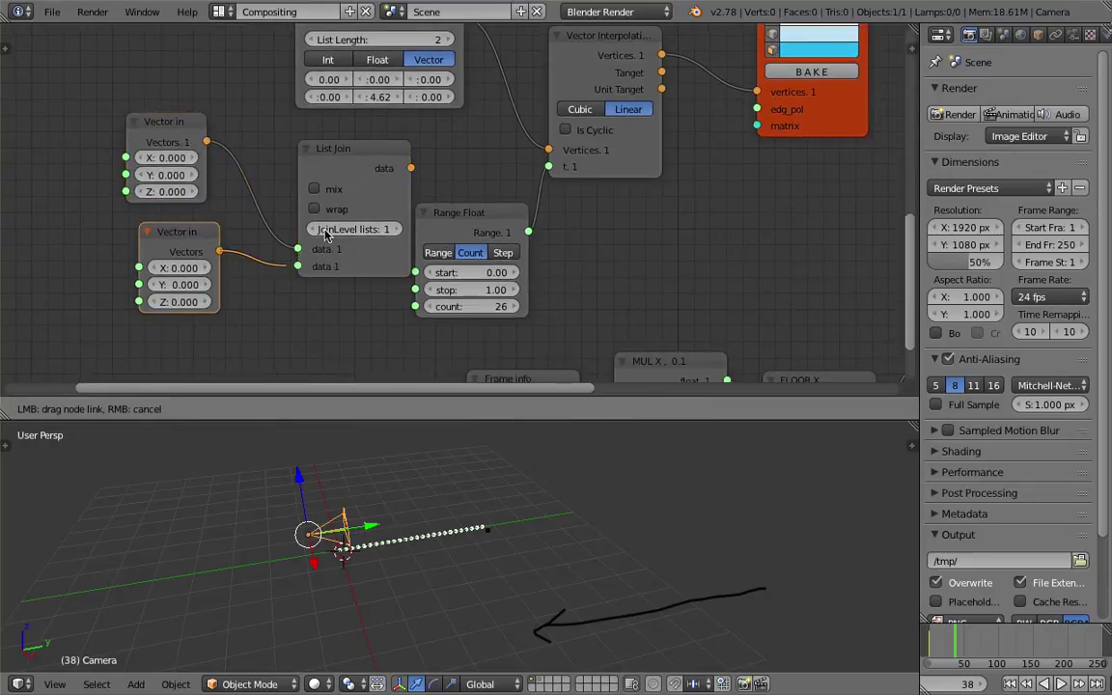
# Set List Join's JoinLevel to 2 and link its data output to Vector Interpolation's Vertices input, saving the file
pyautogui.moveTo(328, 223); pyautogui.dragTo(318, 237)
pyautogui.moveTo(412, 168); pyautogui.dragTo(542, 195)
pyautogui.hotkey('ctrl', 's')
pyautogui.click(393, 283)
pyautogui.moveTo(425, 524); pyautogui.dragTo(442, 527, button='middle')
pyautogui.hotkey('ctrl', 's')
pyautogui.click(442, 528)
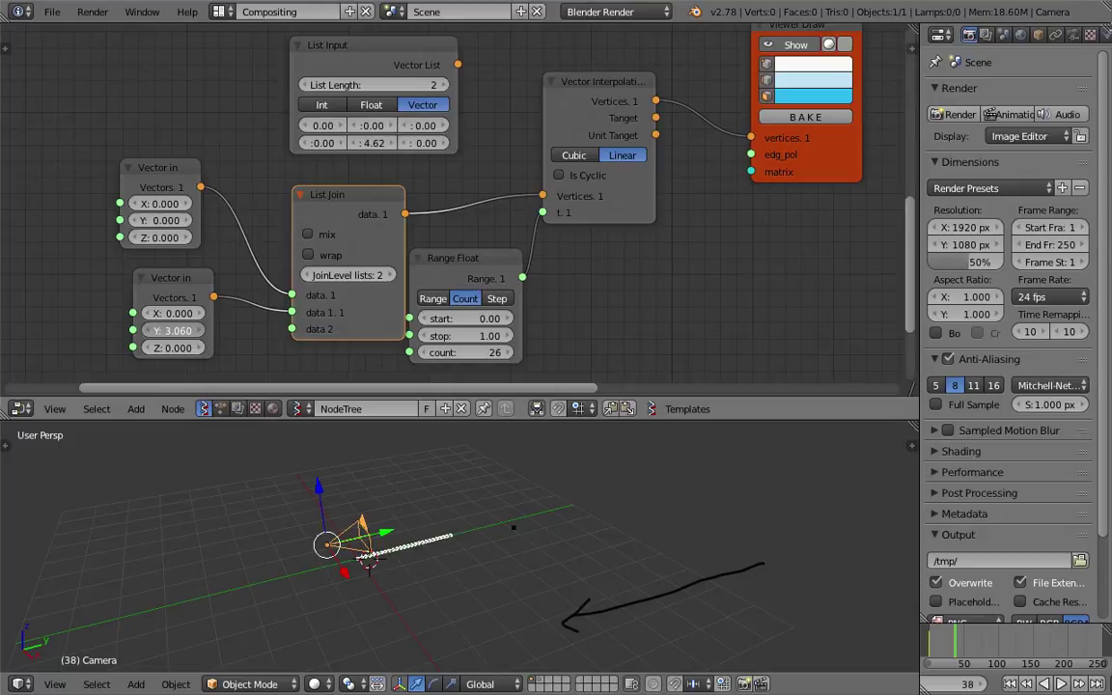
# Set the second Vector in's Y to 6.18 and spread out the List Join and both Vector in nodes
pyautogui.moveTo(172, 330); pyautogui.dragTo(334, 390)
pyautogui.moveTo(346, 297); pyautogui.dragTo(304, 280)
pyautogui.moveTo(159, 183); pyautogui.dragTo(128, 180)
pyautogui.moveTo(172, 289); pyautogui.dragTo(125, 303)
pyautogui.moveTo(324, 198); pyautogui.dragTo(302, 206)
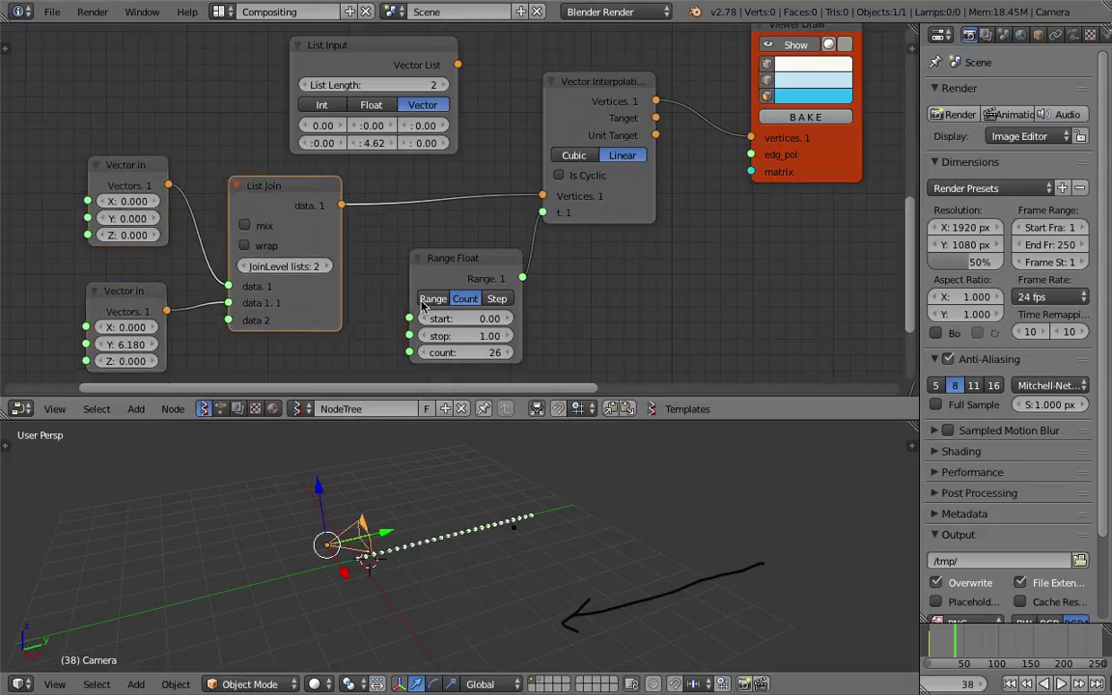
# Enlarge the node editor and reposition the List Input and List Join nodes
pyautogui.moveTo(485, 420); pyautogui.dragTo(486, 562)
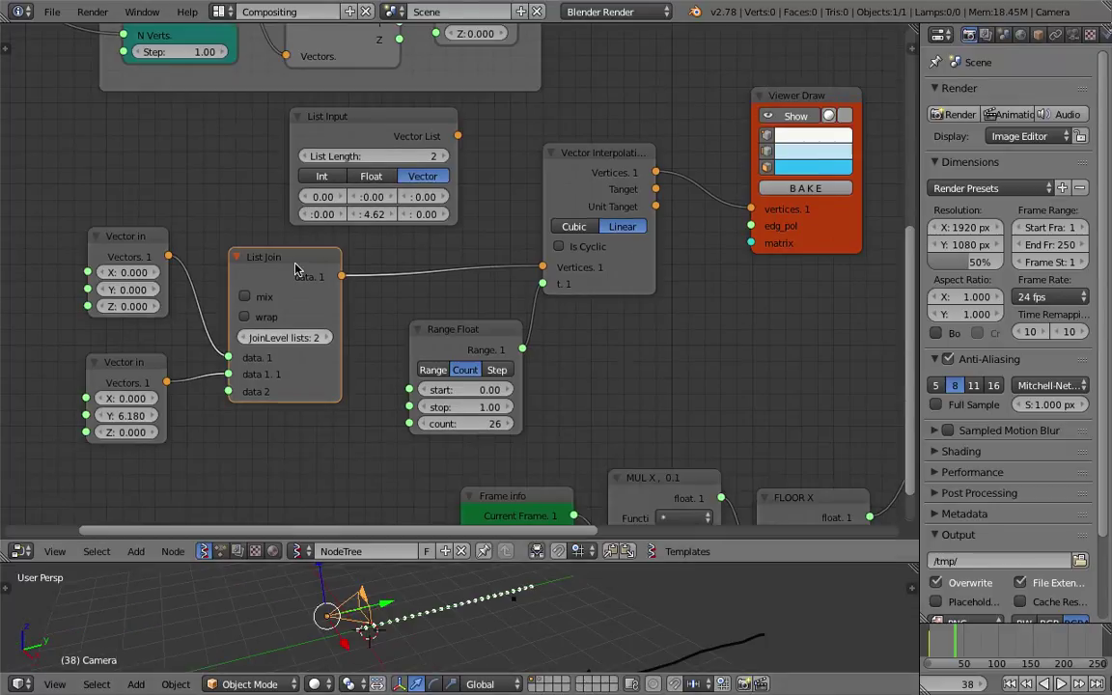
pyautogui.moveTo(298, 267); pyautogui.dragTo(269, 265, button='middle')
pyautogui.moveTo(351, 125); pyautogui.dragTo(291, 126)
pyautogui.scroll(-1, 287, 133)
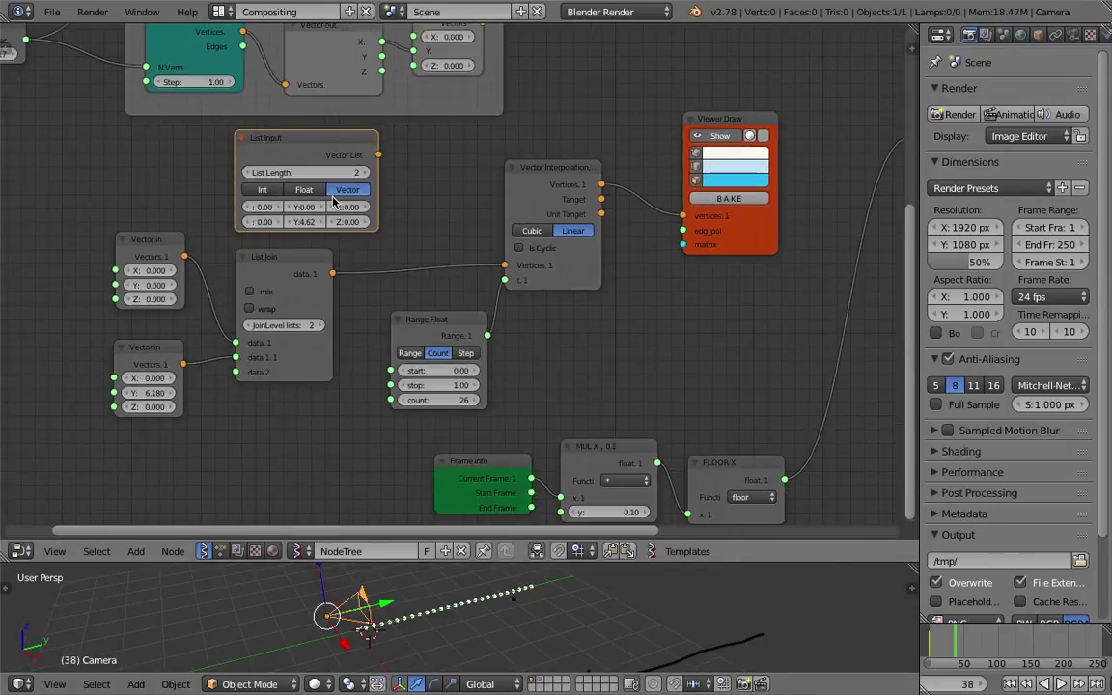
pyautogui.scroll(3, 290, 200)
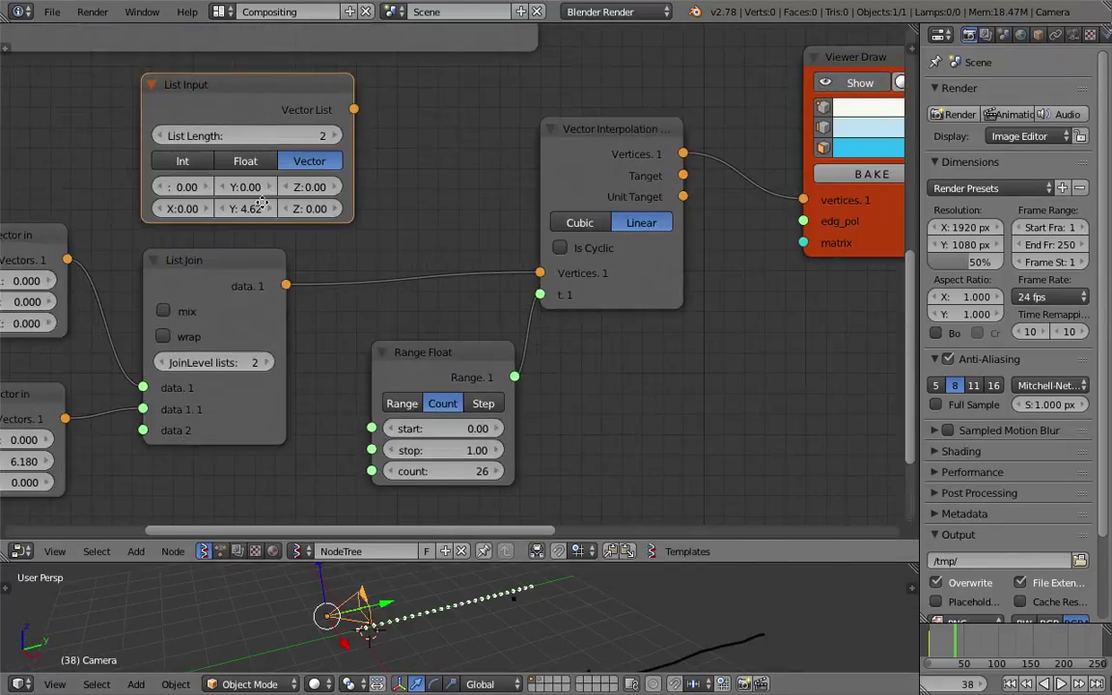
pyautogui.moveTo(261, 204); pyautogui.dragTo(371, 194, button='middle')
pyautogui.moveTo(349, 272); pyautogui.dragTo(362, 276)
# Shift the second Vector in node slightly and set its Y to 6.84, saving the file
pyautogui.click(164, 231)
pyautogui.click(145, 390)
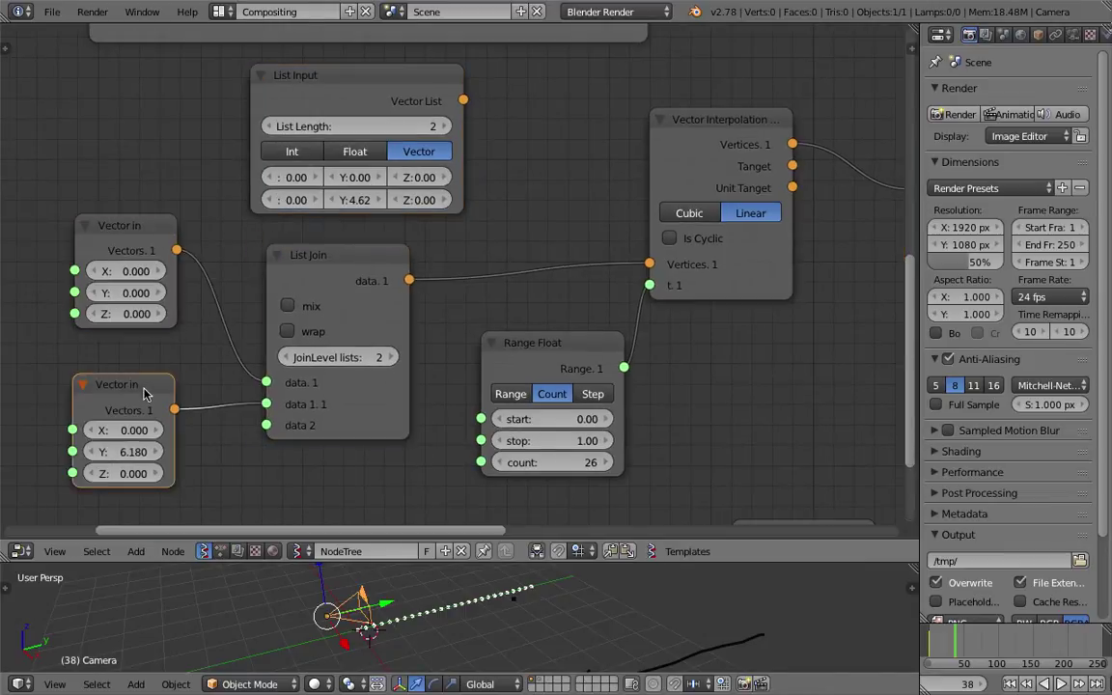
pyautogui.moveTo(144, 393); pyautogui.dragTo(173, 368, button='middle')
pyautogui.moveTo(150, 425); pyautogui.dragTo(161, 426)
pyautogui.moveTo(219, 462); pyautogui.dragTo(253, 398, button='middle')
pyautogui.hotkey('ctrl', 's')
pyautogui.click(187, 361)
pyautogui.moveTo(187, 375)
pyautogui.mouseDown()
pyautogui.moveTo(218, 374)
pyautogui.moveTo(203, 374)
pyautogui.mouseUp()
pyautogui.moveTo(201, 362); pyautogui.dragTo(222, 362)
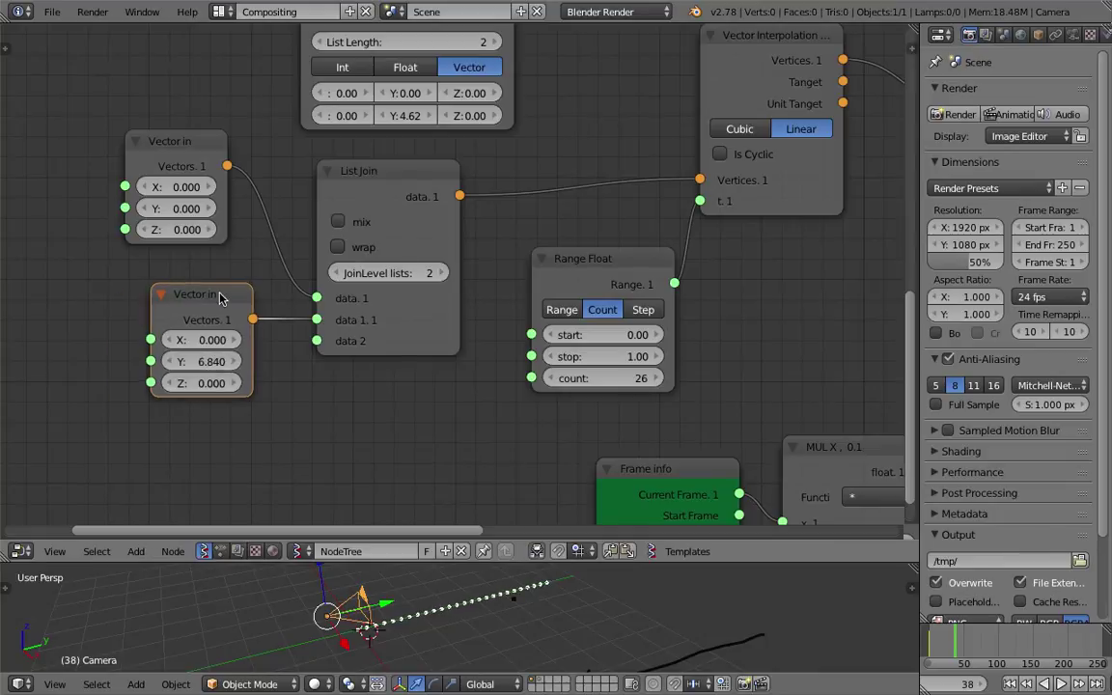
# Duplicate the second Vector in node below itself and link the copy to List Join's third data input
pyautogui.scroll(-2, 193, 309)
pyautogui.moveTo(187, 315); pyautogui.dragTo(197, 290, button='middle')
pyautogui.press('g')
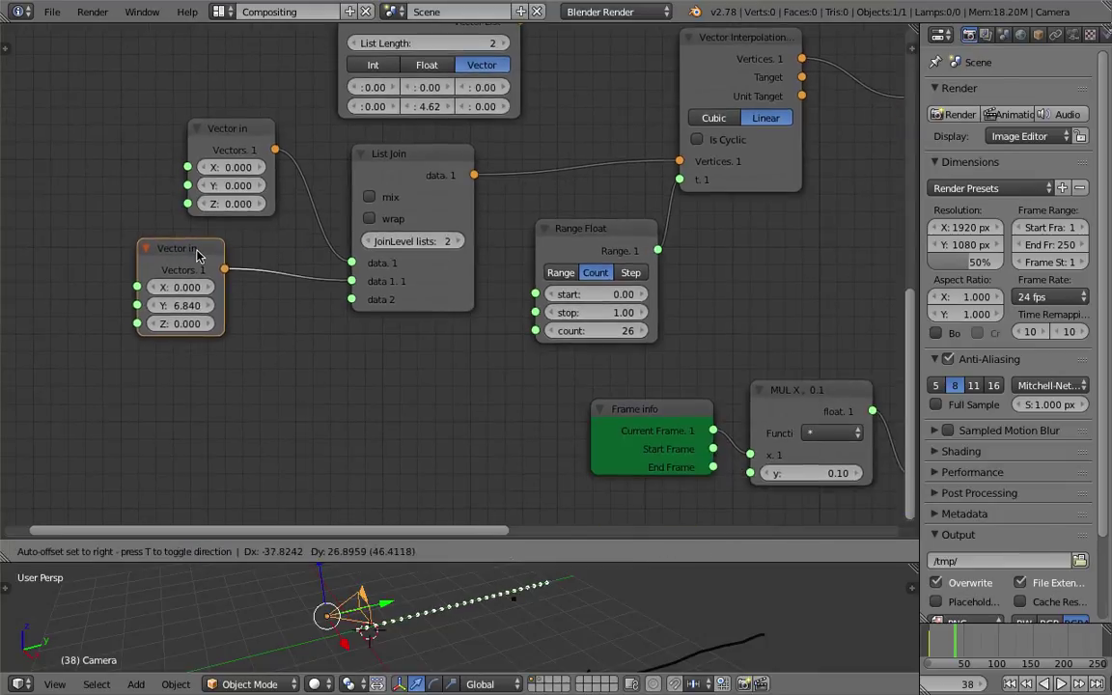
pyautogui.click(260, 305)
pyautogui.hotkey('shift', 'd')
pyautogui.click(265, 377)
pyautogui.moveTo(257, 370); pyautogui.dragTo(360, 306)
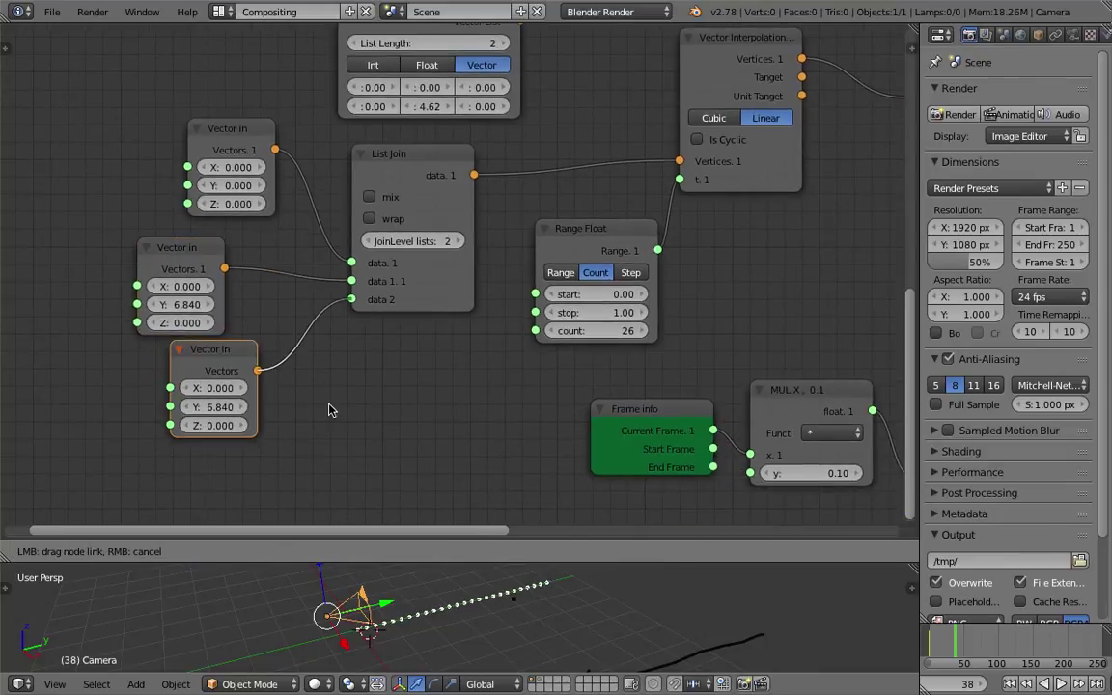
pyautogui.moveTo(346, 353); pyautogui.dragTo(352, 301)
pyautogui.scroll(-1, 384, 475)
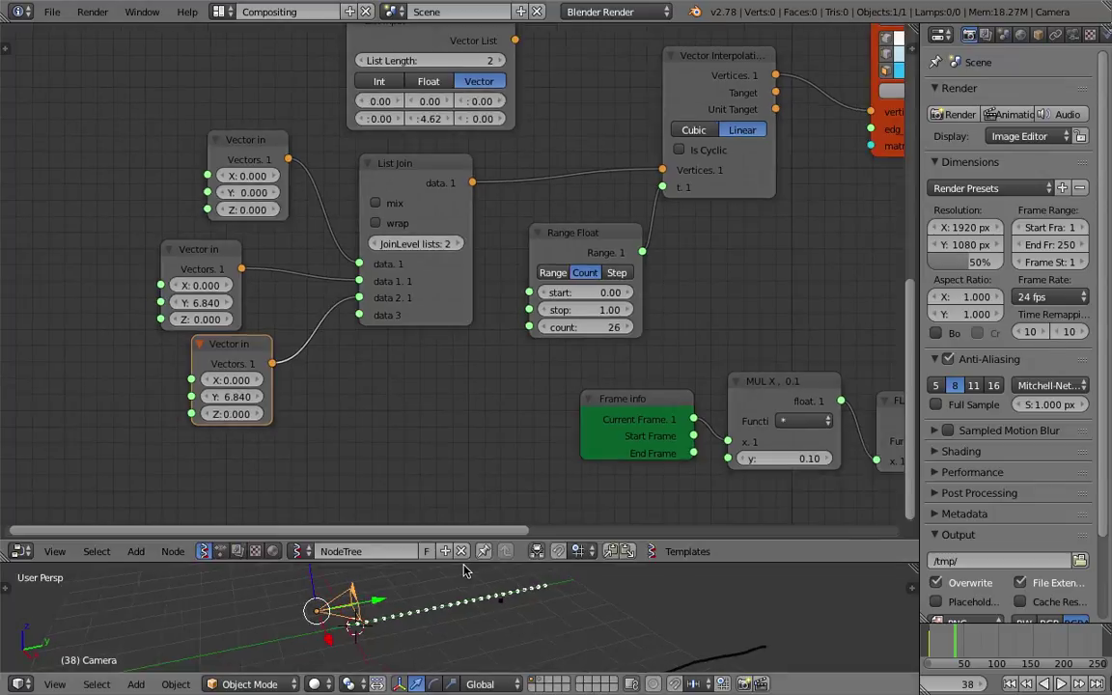
# Enlarge the 3D view and set the third Vector in's X to 4.71 and Y to 11.31
pyautogui.moveTo(229, 396); pyautogui.dragTo(267, 379)
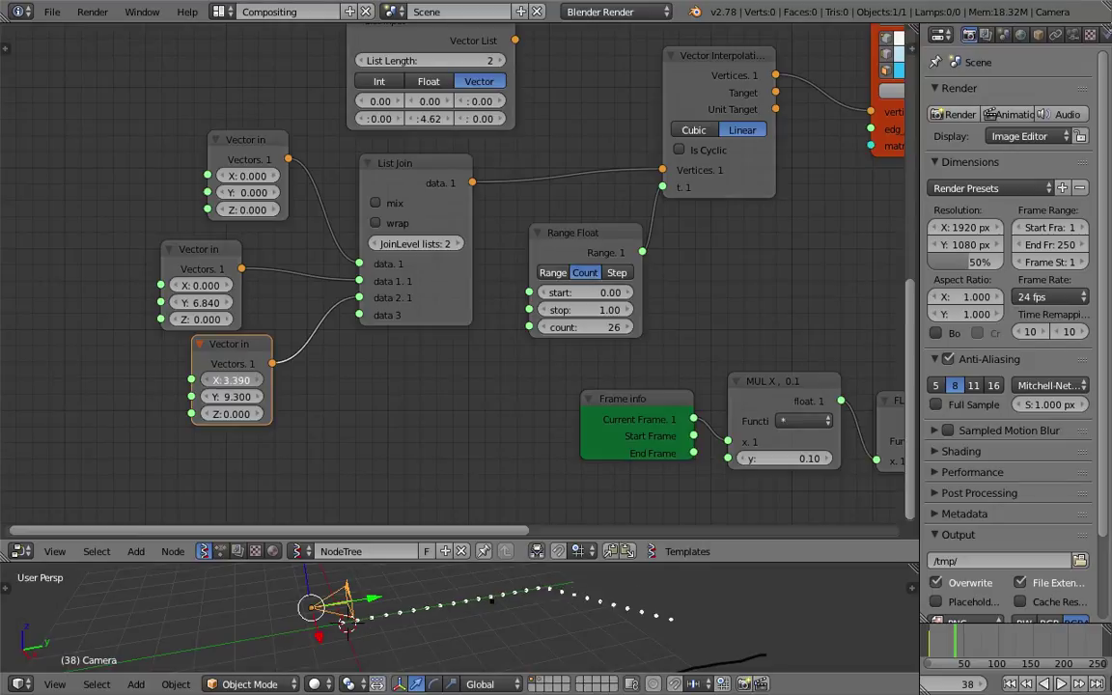
pyautogui.moveTo(490, 564); pyautogui.dragTo(487, 448)
pyautogui.moveTo(245, 324); pyautogui.dragTo(248, 325)
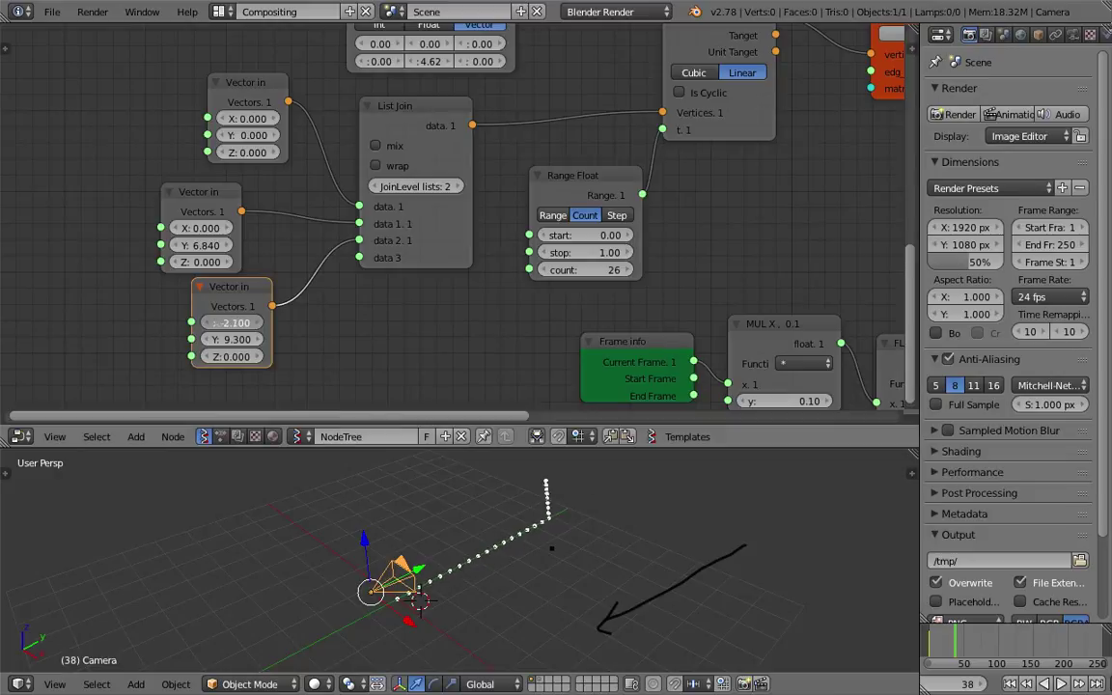
pyautogui.moveTo(248, 324); pyautogui.dragTo(270, 325)
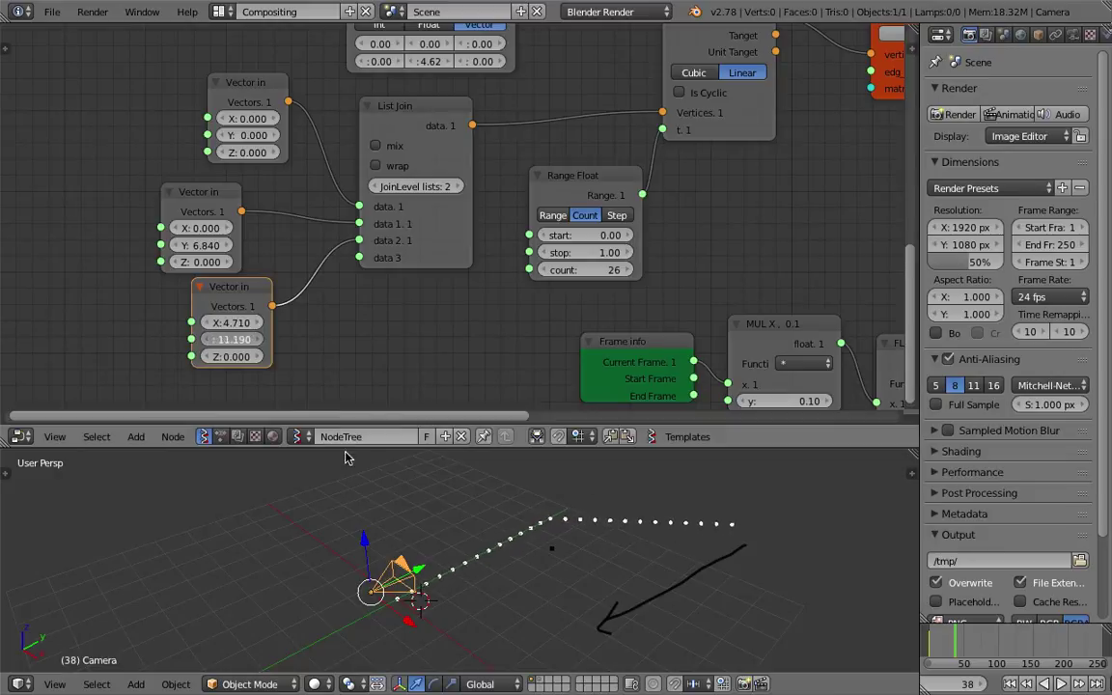
pyautogui.press('g')
pyautogui.press('Escape')
pyautogui.moveTo(375, 585); pyautogui.dragTo(521, 538, button='middle')
pyautogui.scroll(-1, 522, 538)
# Reposition the third Vector in and List Join nodes and give the 3D view more height
pyautogui.moveTo(291, 264); pyautogui.dragTo(263, 281, button='middle')
pyautogui.moveTo(222, 303); pyautogui.dragTo(224, 316)
pyautogui.scroll(-2, 306, 249)
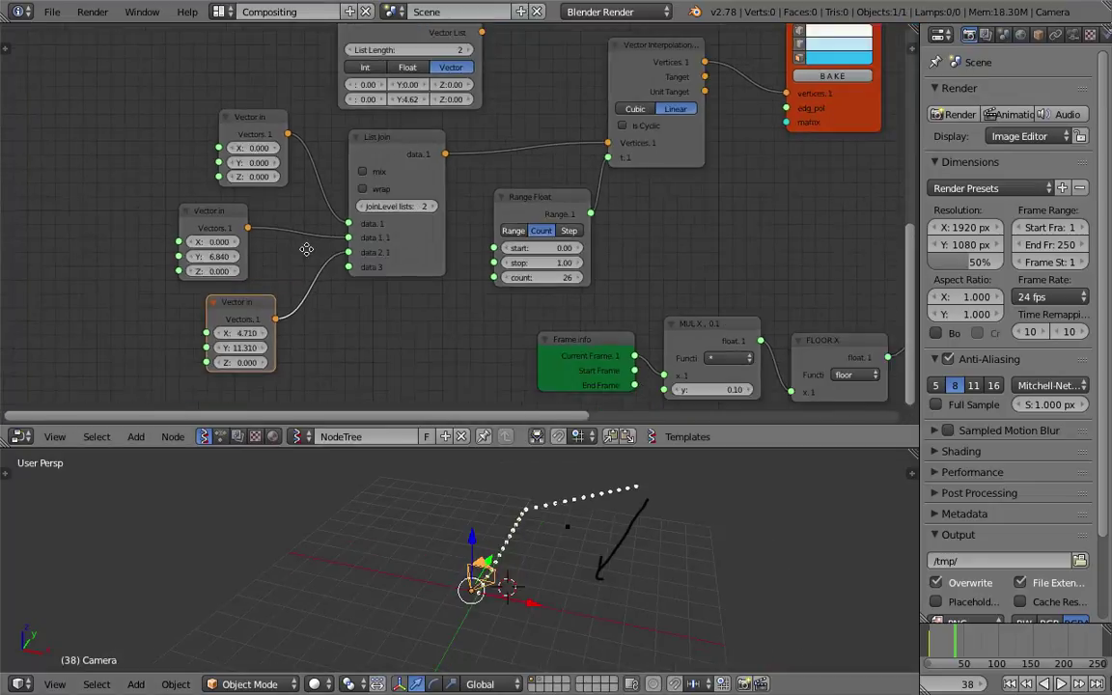
pyautogui.scroll(2, 306, 249)
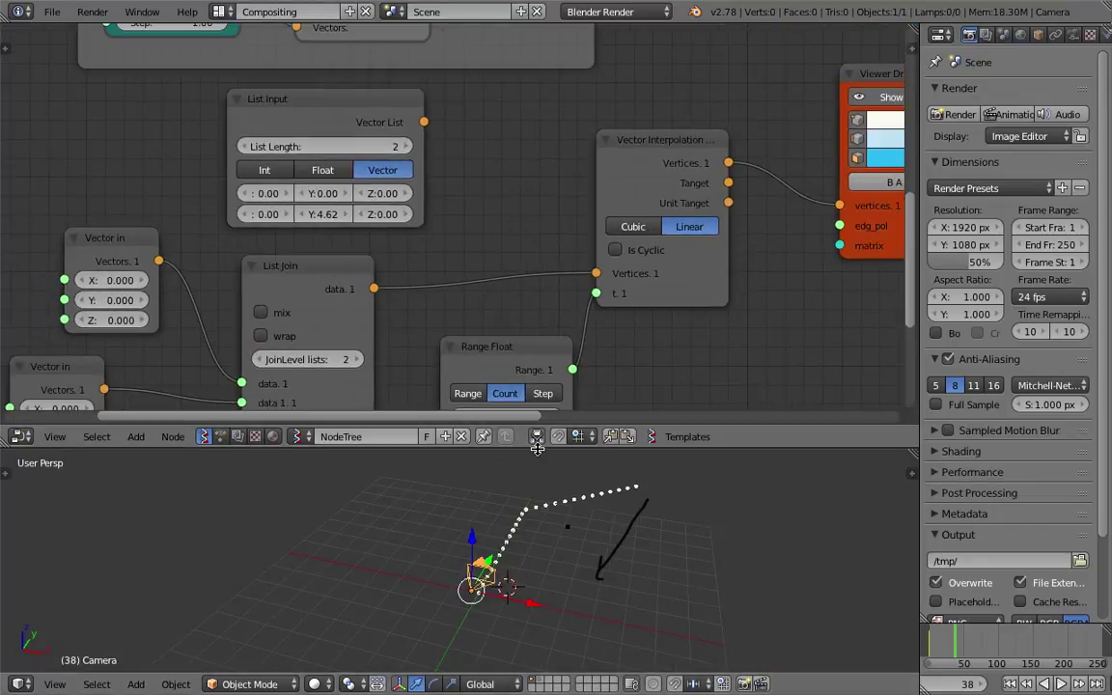
pyautogui.moveTo(537, 446); pyautogui.dragTo(537, 405)
pyautogui.moveTo(351, 276); pyautogui.dragTo(331, 225, button='middle')
pyautogui.moveTo(287, 202); pyautogui.dragTo(303, 206)
pyautogui.moveTo(160, 330); pyautogui.dragTo(272, 216, button='middle')
pyautogui.scroll(-2, 272, 215)
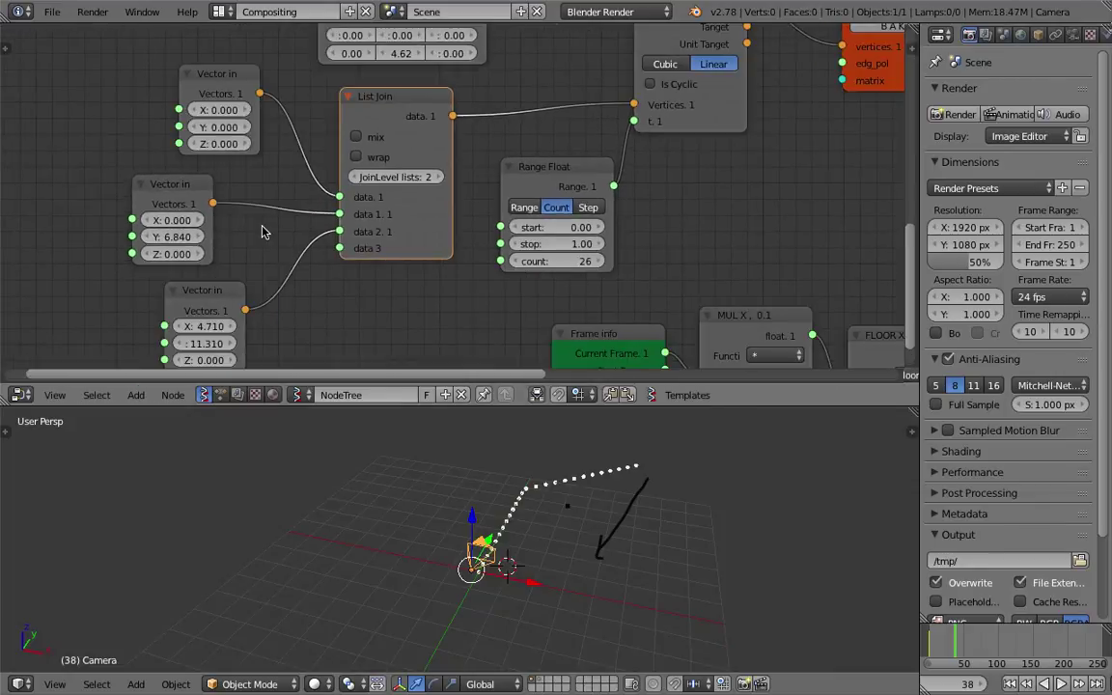
pyautogui.moveTo(216, 291); pyautogui.dragTo(138, 289)
# Add a Random Vector MK2 node and link its Random output to List Join's fourth data input
pyautogui.moveTo(245, 359); pyautogui.dragTo(268, 230, button='middle')
pyautogui.hotkey('shift', 'a')
pyautogui.click(277, 274)
pyautogui.write('random ')
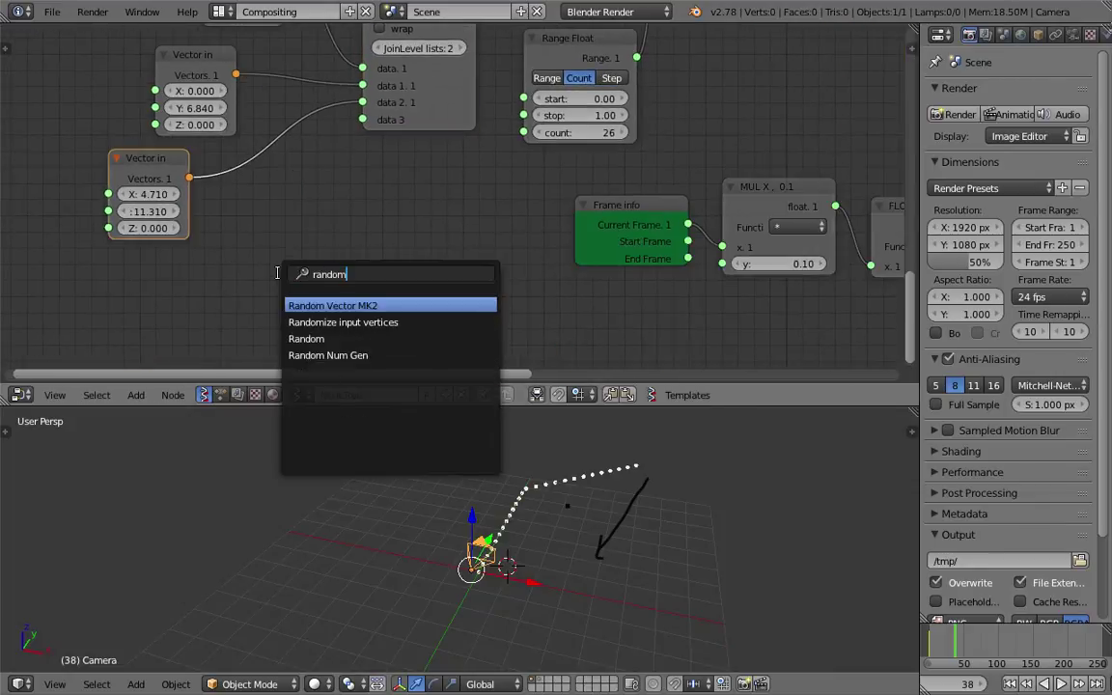
pyautogui.write('v')
pyautogui.press('Return')
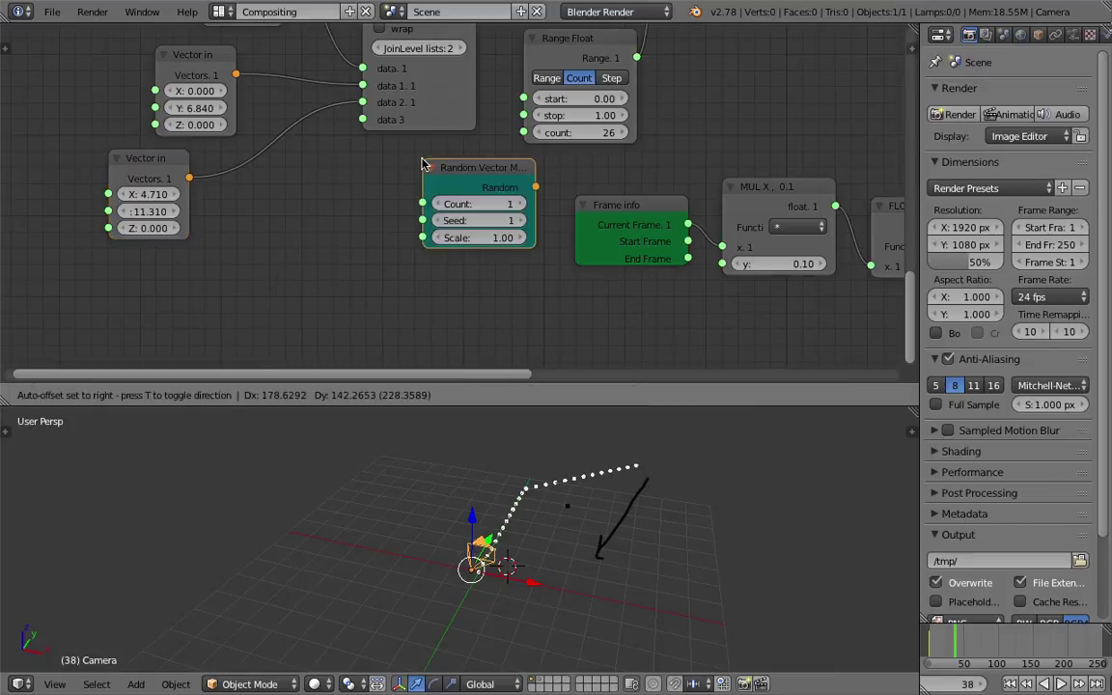
pyautogui.moveTo(347, 243); pyautogui.dragTo(362, 119)
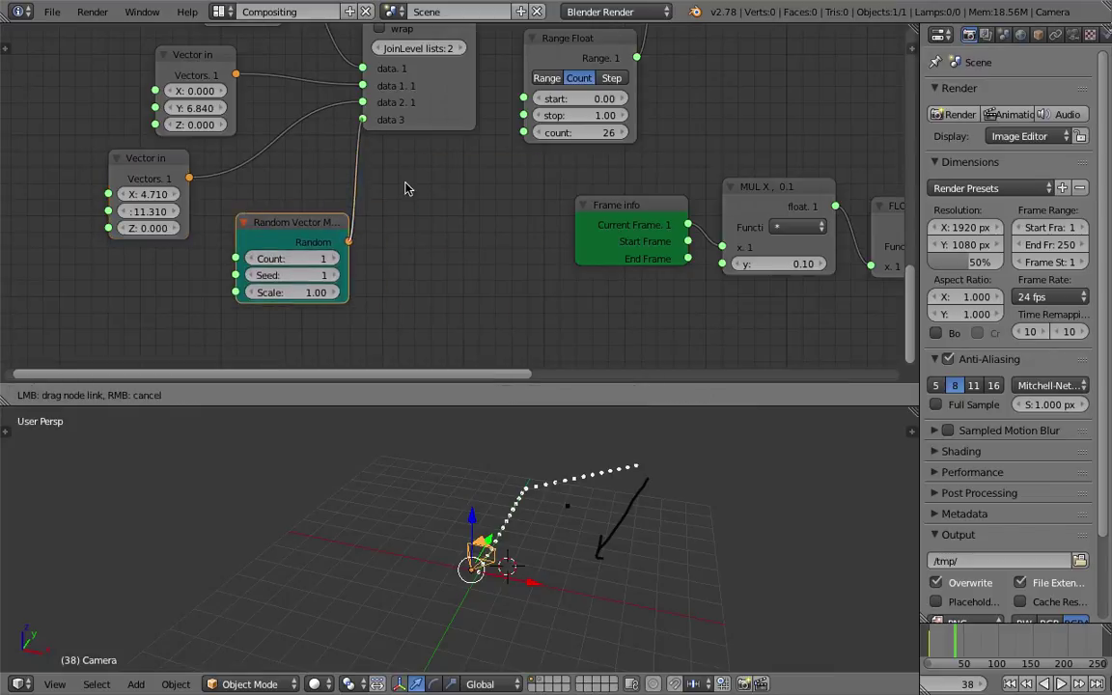
pyautogui.keyDown('shift'); pyautogui.scroll(2, 425, 229); pyautogui.keyUp('shift')
pyautogui.moveTo(497, 473); pyautogui.dragTo(546, 524, button='middle')
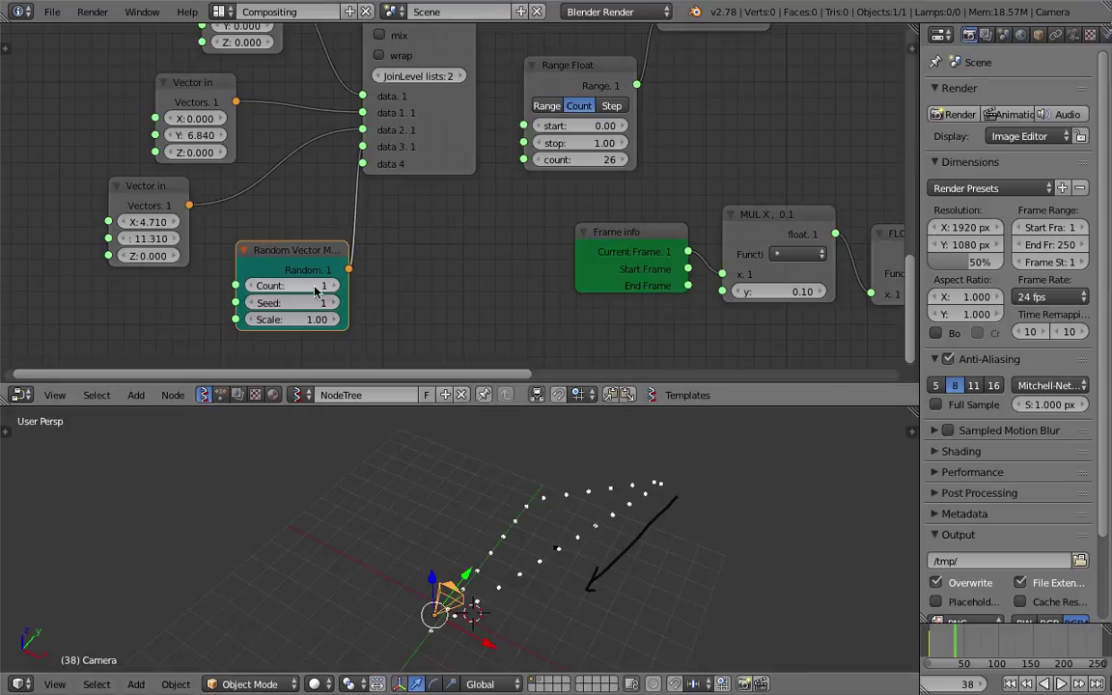
# Set the Random Vector node's count to 4, seed to 25 and scale to 8.80
pyautogui.moveTo(323, 287); pyautogui.dragTo(359, 305)
pyautogui.moveTo(283, 320); pyautogui.dragTo(316, 320)
pyautogui.scroll(-4, 509, 555)
pyautogui.moveTo(509, 555); pyautogui.dragTo(447, 447, button='middle')
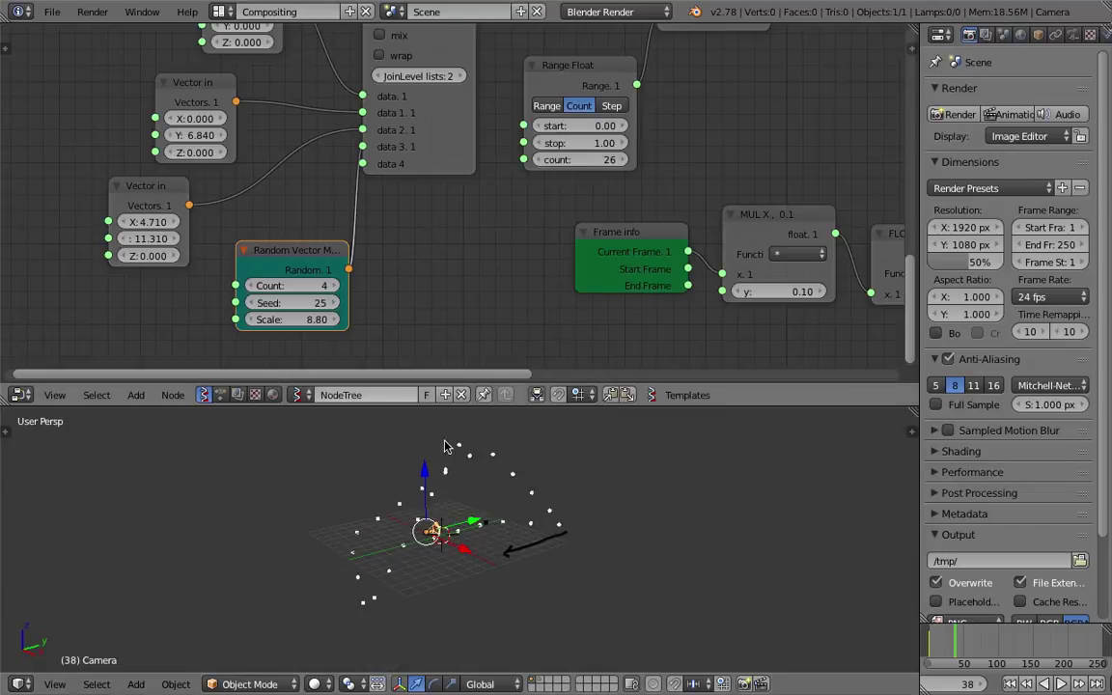
# Delete the Random Vector node
pyautogui.rightClick(303, 246)
pyautogui.press('x')
pyautogui.moveTo(404, 201); pyautogui.dragTo(340, 331, button='middle')
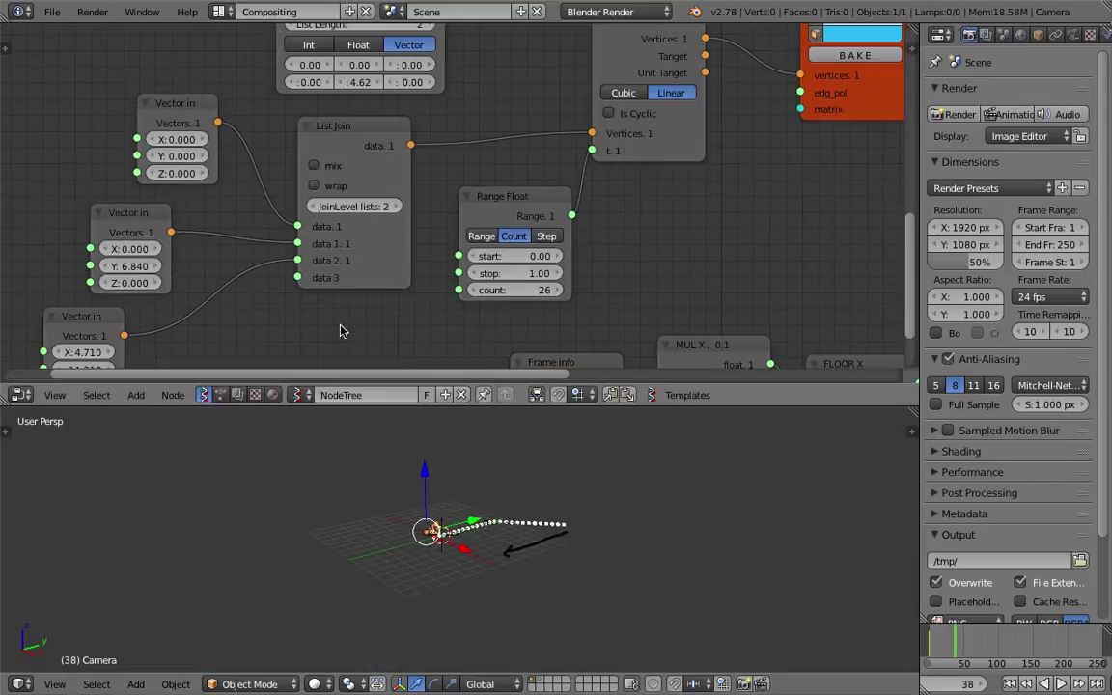
pyautogui.moveTo(360, 231); pyautogui.dragTo(346, 472, button='middle')
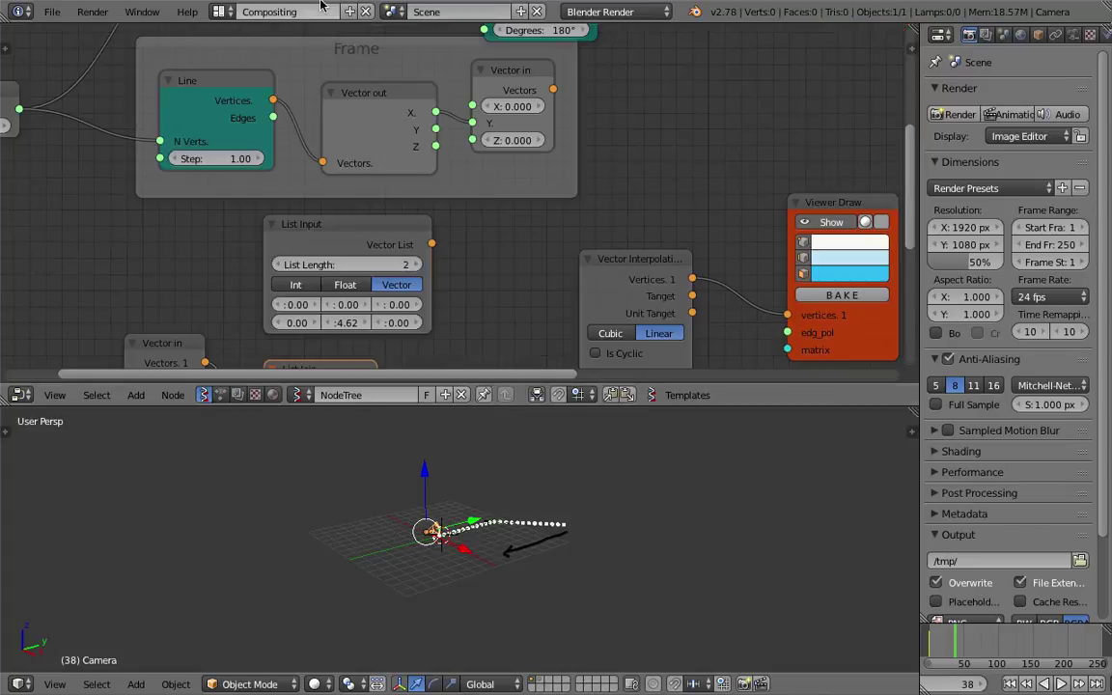
# Move the List Input node slightly away from List Join and enlarge the node editor
pyautogui.scroll(1, 359, 235)
pyautogui.moveTo(360, 234); pyautogui.dragTo(390, 215)
pyautogui.scroll(-2, 388, 229)
pyautogui.moveTo(386, 245); pyautogui.dragTo(332, 188, button='middle')
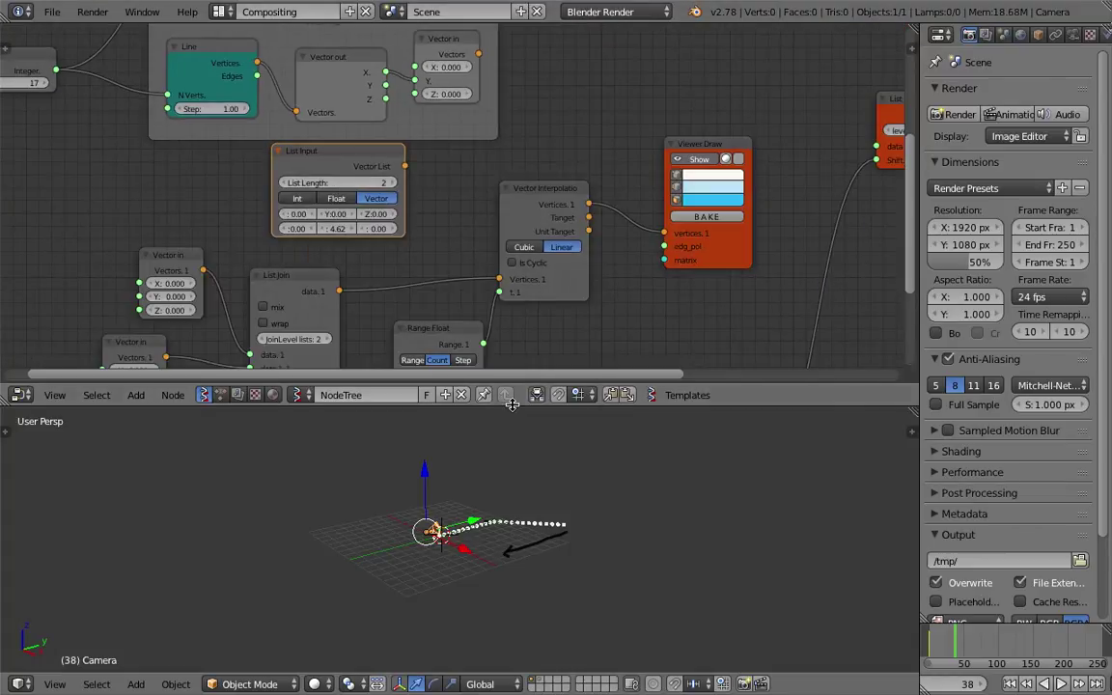
pyautogui.moveTo(513, 416); pyautogui.dragTo(511, 488)
# Delete the Viewer Draw node connected to Vector Interpolation
pyautogui.moveTo(504, 383); pyautogui.dragTo(472, 268, button='middle')
pyautogui.moveTo(679, 264); pyautogui.dragTo(561, 338, button='middle')
pyautogui.click(575, 144)
pyautogui.press('x')
pyautogui.moveTo(559, 159); pyautogui.dragTo(551, 264, button='middle')
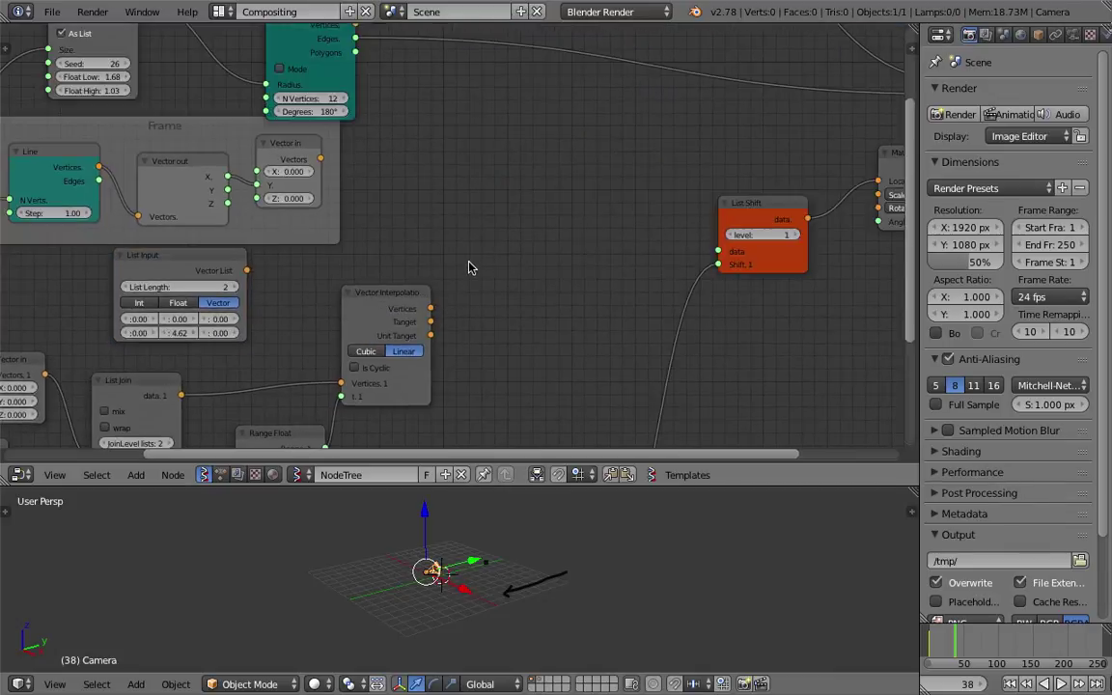
# Link Vector Interpolation's Vertices output to the Matrix in node's Location input in place of List Shift
pyautogui.scroll(-2, 521, 242)
pyautogui.scroll(1, 459, 272)
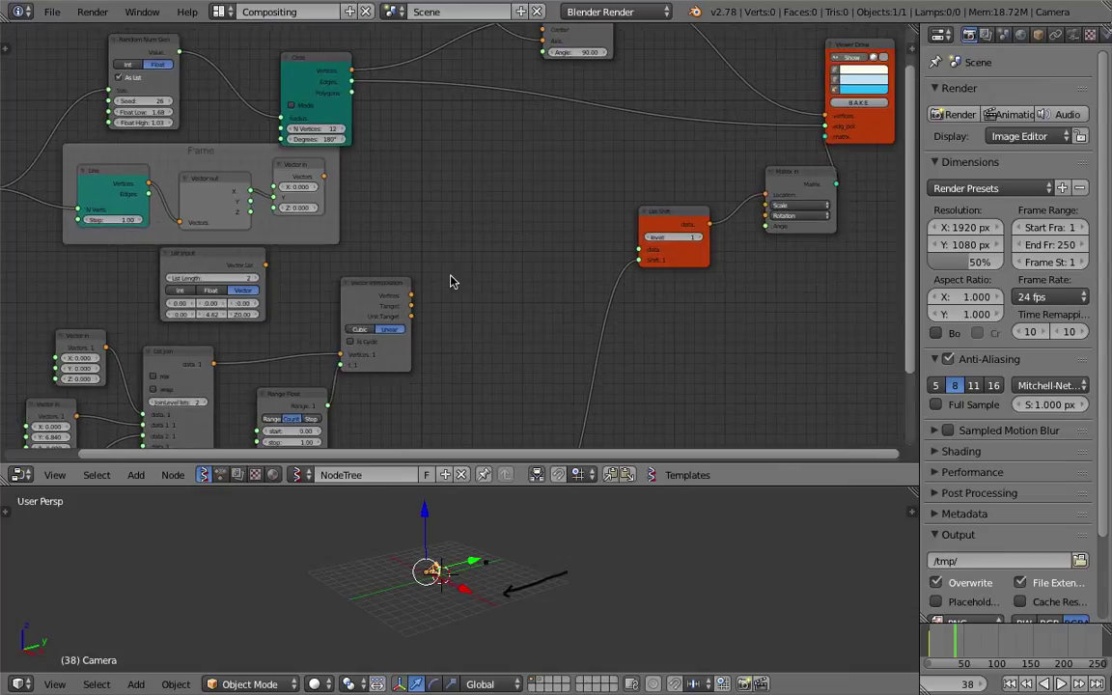
pyautogui.moveTo(414, 295); pyautogui.dragTo(766, 195)
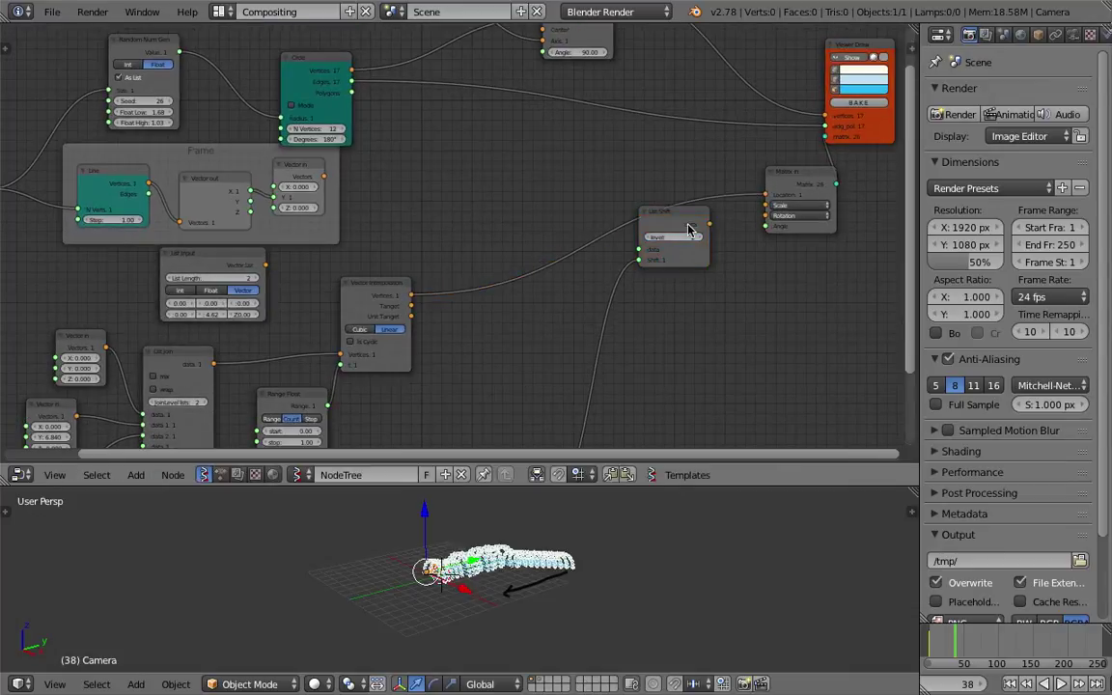
# Move the List Shift node clear of the new link and bring Matrix in closer to Vector Interpolation
pyautogui.moveTo(685, 222); pyautogui.dragTo(692, 262)
pyautogui.click(695, 276)
pyautogui.scroll(3, 496, 526)
pyautogui.moveTo(497, 527); pyautogui.dragTo(541, 591, button='middle')
pyautogui.scroll(3, 569, 244)
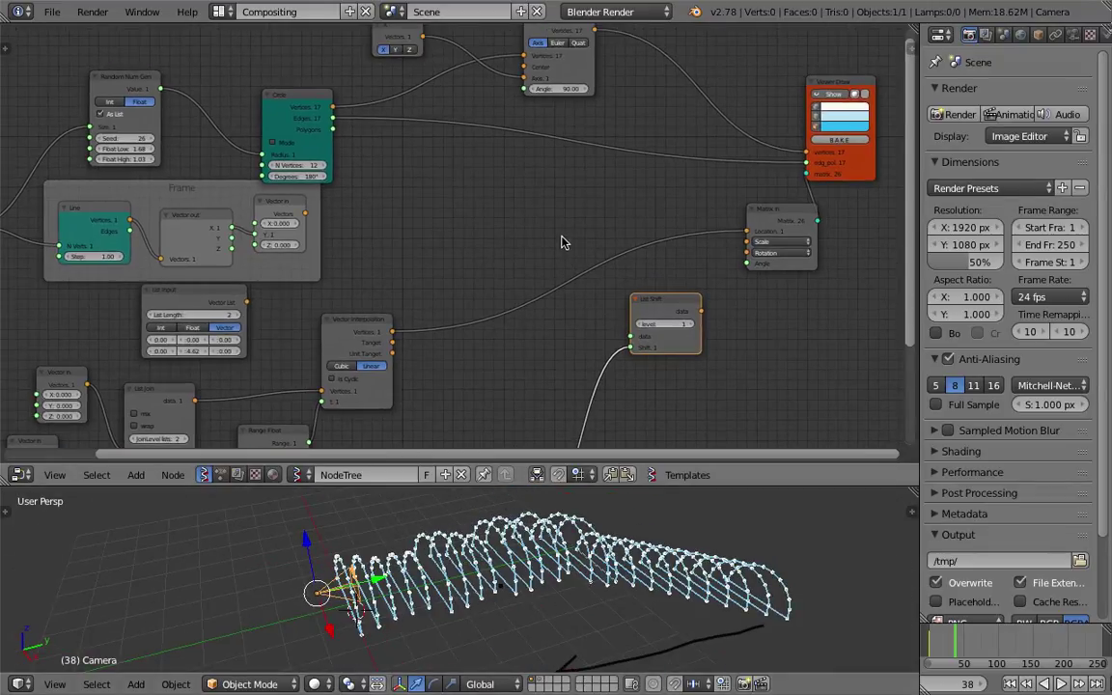
pyautogui.moveTo(570, 243); pyautogui.dragTo(459, 243, button='middle')
pyautogui.moveTo(767, 234); pyautogui.dragTo(645, 218)
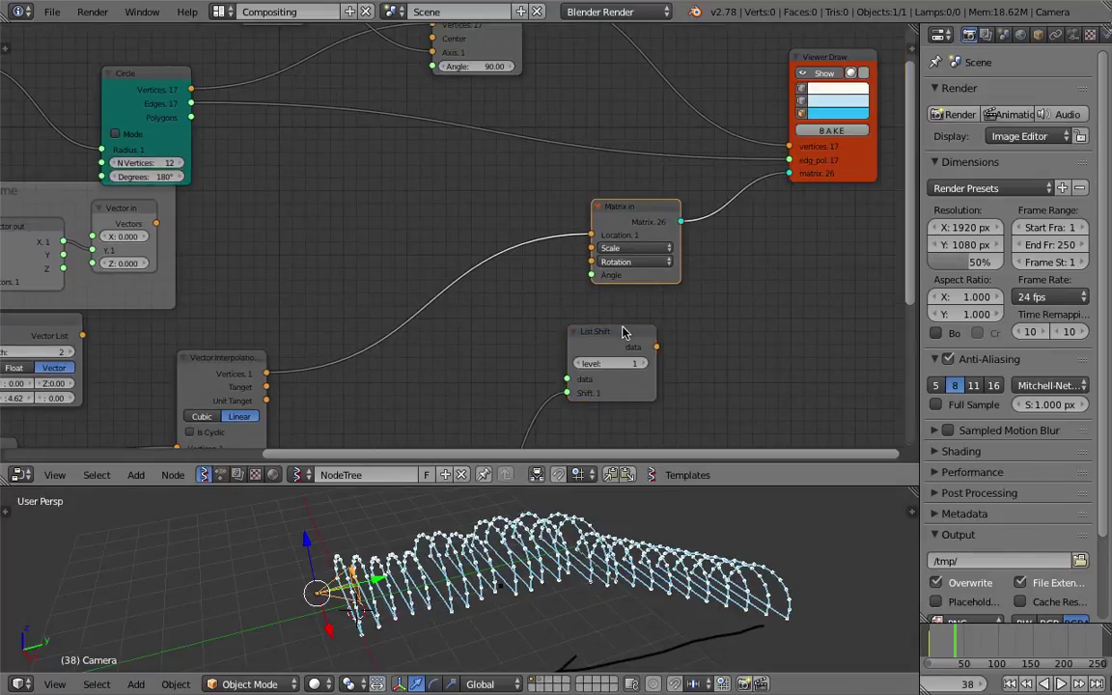
# Reposition the List Shift node between Vector Interpolation and Matrix in, and shift the Viewer Draw node slightly
pyautogui.moveTo(625, 330); pyautogui.dragTo(674, 346)
pyautogui.moveTo(574, 305); pyautogui.dragTo(579, 219, button='middle')
pyautogui.scroll(-3, 586, 229)
pyautogui.moveTo(627, 199); pyautogui.dragTo(531, 136)
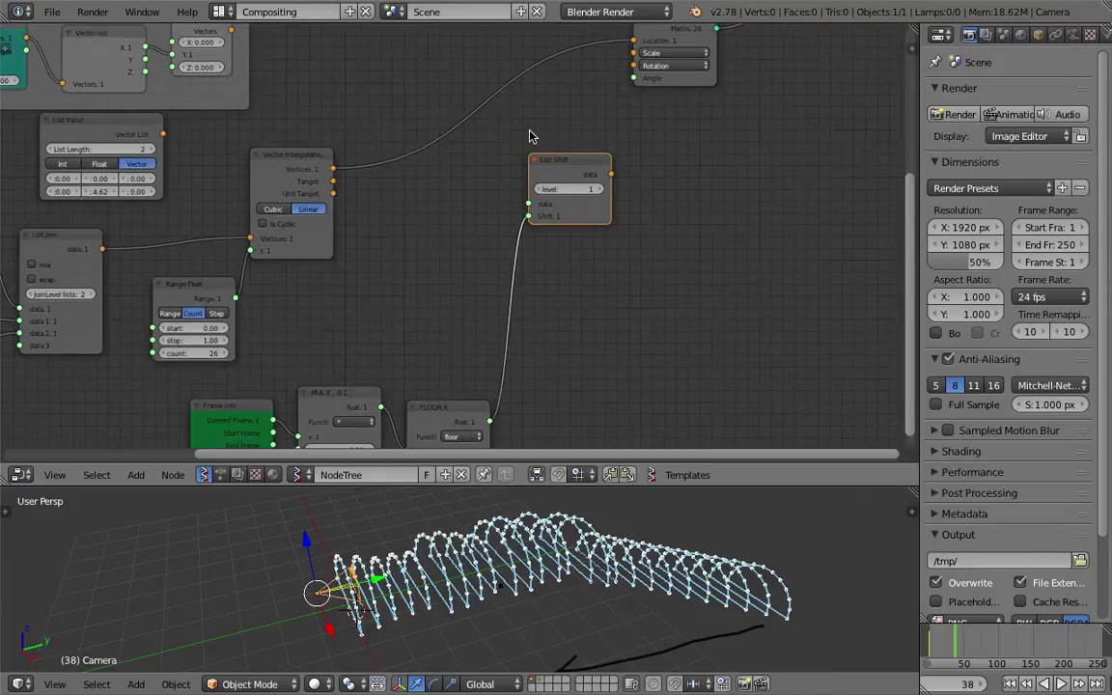
pyautogui.scroll(2, 530, 137)
pyautogui.moveTo(555, 189); pyautogui.dragTo(545, 154)
pyautogui.moveTo(540, 579); pyautogui.dragTo(502, 579, button='middle')
pyautogui.scroll(2, 724, 145)
pyautogui.moveTo(724, 145); pyautogui.dragTo(530, 304, button='middle')
pyautogui.moveTo(580, 195); pyautogui.dragTo(612, 195)
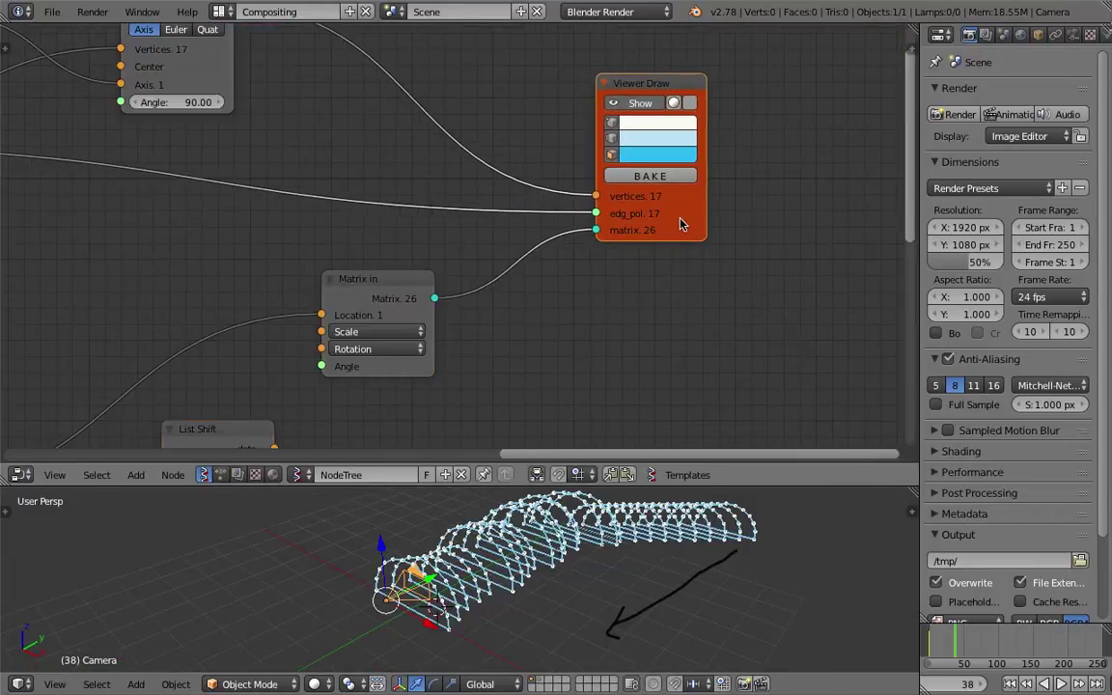
# Save the project as a new version named sv_endless_tunnel_003.blend on the Desktop
pyautogui.scroll(-1, 611, 195)
pyautogui.moveTo(541, 241); pyautogui.dragTo(605, 323, button='middle')
pyautogui.click(58, 22)
pyautogui.click(106, 158)
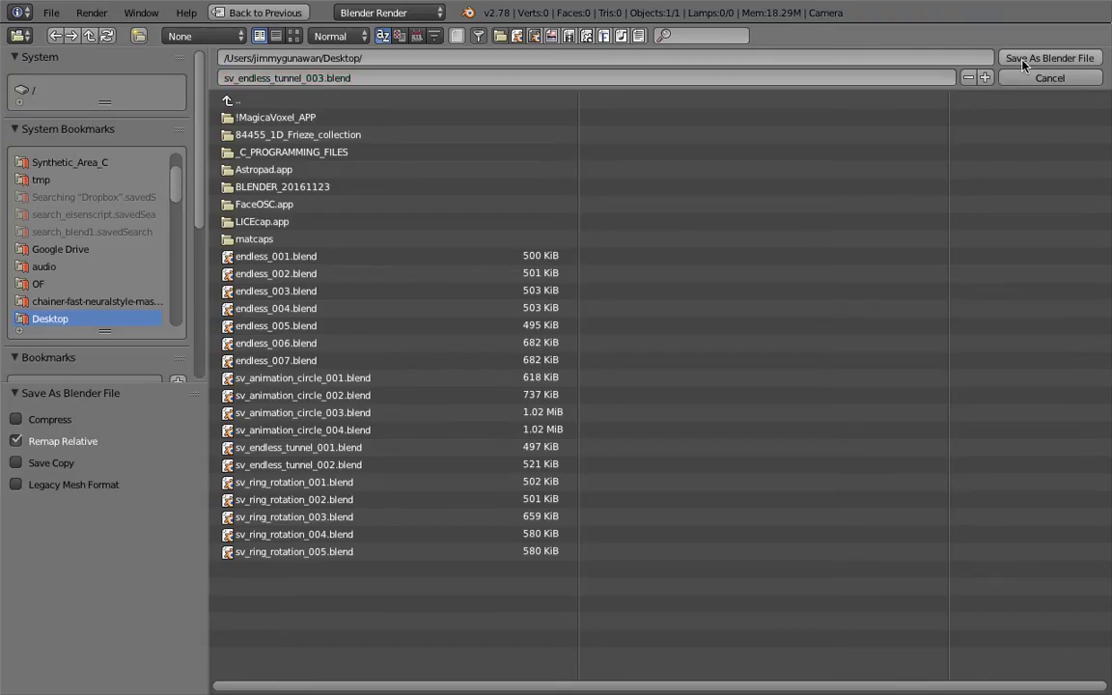
pyautogui.click(1022, 59)
# Move the Viewer Draw node up, closer to level with the Rotation node
pyautogui.moveTo(642, 188); pyautogui.dragTo(643, 132)
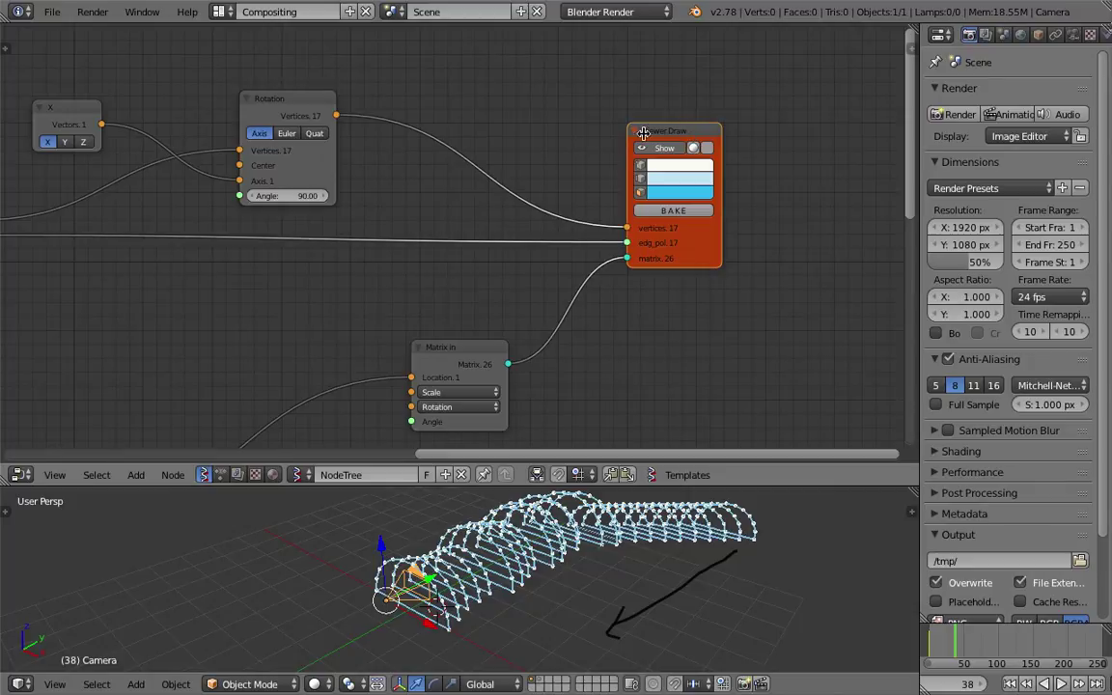
pyautogui.moveTo(464, 130); pyautogui.dragTo(593, 112, button='middle')
pyautogui.scroll(-2, 766, 210)
pyautogui.moveTo(671, 246); pyautogui.dragTo(632, 227, button='middle')
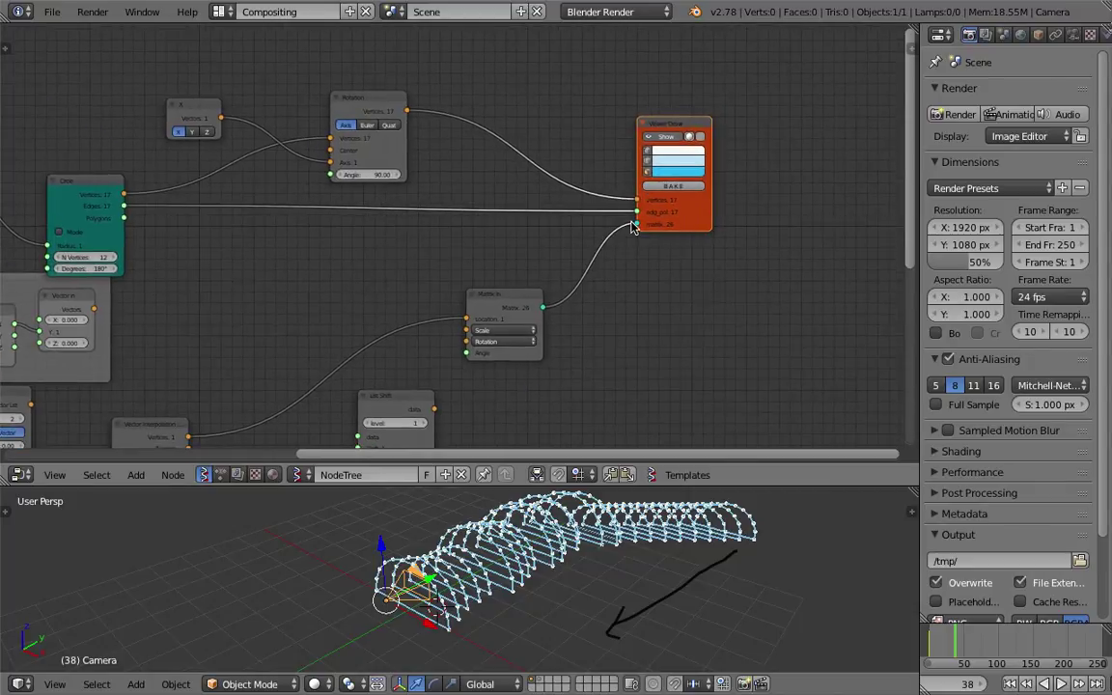
# Search the available nodes for "inst", compare the Dupli instancer and Mesh instancer entries, and close the search
pyautogui.scroll(-1, 638, 257)
pyautogui.keyDown('shift'); pyautogui.scroll(-3, 644, 263); pyautogui.keyUp('shift')
pyautogui.hotkey('shift', 'a')
pyautogui.click(645, 262)
pyautogui.write('inst')
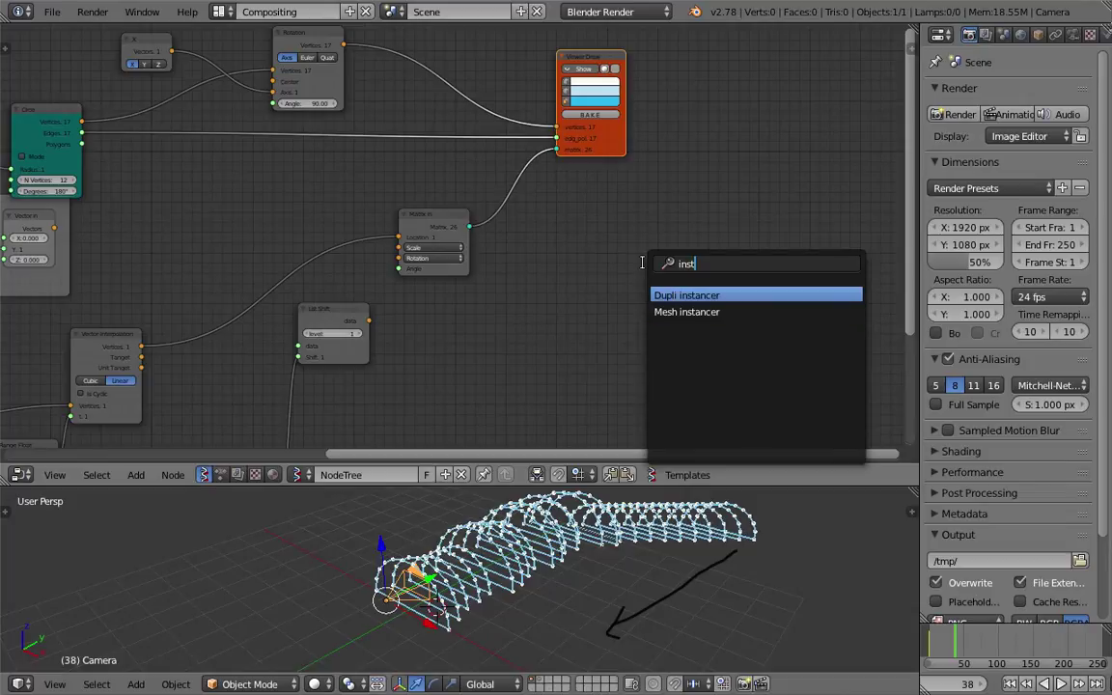
pyautogui.press('Down')
pyautogui.press('Up')
pyautogui.press('Down')
pyautogui.press('Up')
pyautogui.press('Escape')
# Enlarge the 3D viewport by shrinking the node editor, and turn the view to face the tunnel
pyautogui.scroll(-1, 703, 396)
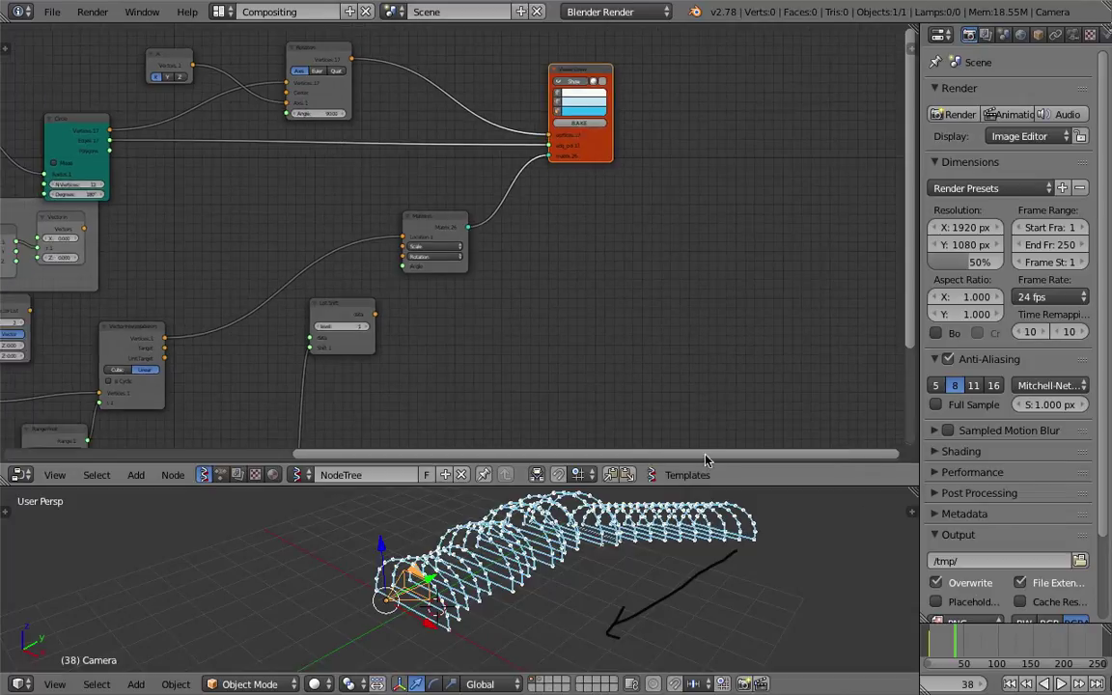
pyautogui.moveTo(703, 485); pyautogui.dragTo(702, 241)
pyautogui.moveTo(656, 386); pyautogui.dragTo(286, 425, button='middle')
# Add a cube beside the tunnel and place one duplicate between it and the tunnel
pyautogui.hotkey('shift', 'a')
pyautogui.moveTo(270, 415)
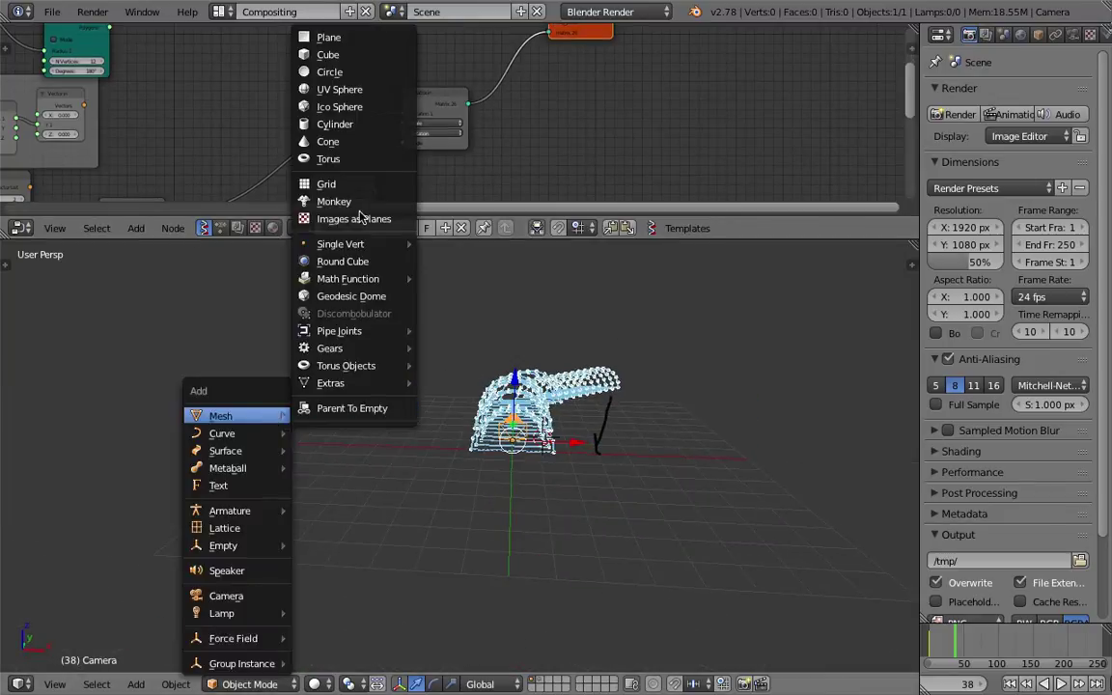
pyautogui.click(333, 54)
pyautogui.press('g')
pyautogui.click(188, 400)
pyautogui.moveTo(188, 400); pyautogui.dragTo(247, 422, button='middle')
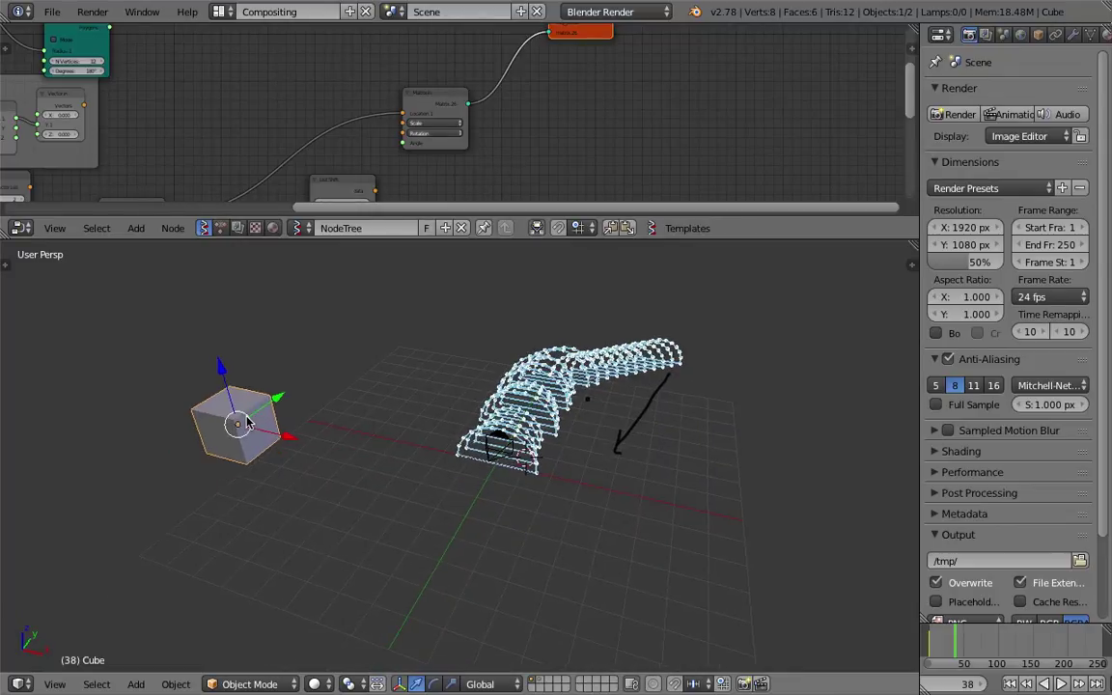
pyautogui.hotkey('shift', 'd')
pyautogui.click(330, 379)
# Move the original cube farther from its duplicate and scale it up
pyautogui.rightClick(267, 410)
pyautogui.rightClick(267, 410)
pyautogui.rightClick(266, 409)
pyautogui.rightClick(265, 409)
pyautogui.rightClick(262, 408)
pyautogui.rightClick(259, 407)
pyautogui.rightClick(258, 407)
pyautogui.press('g')
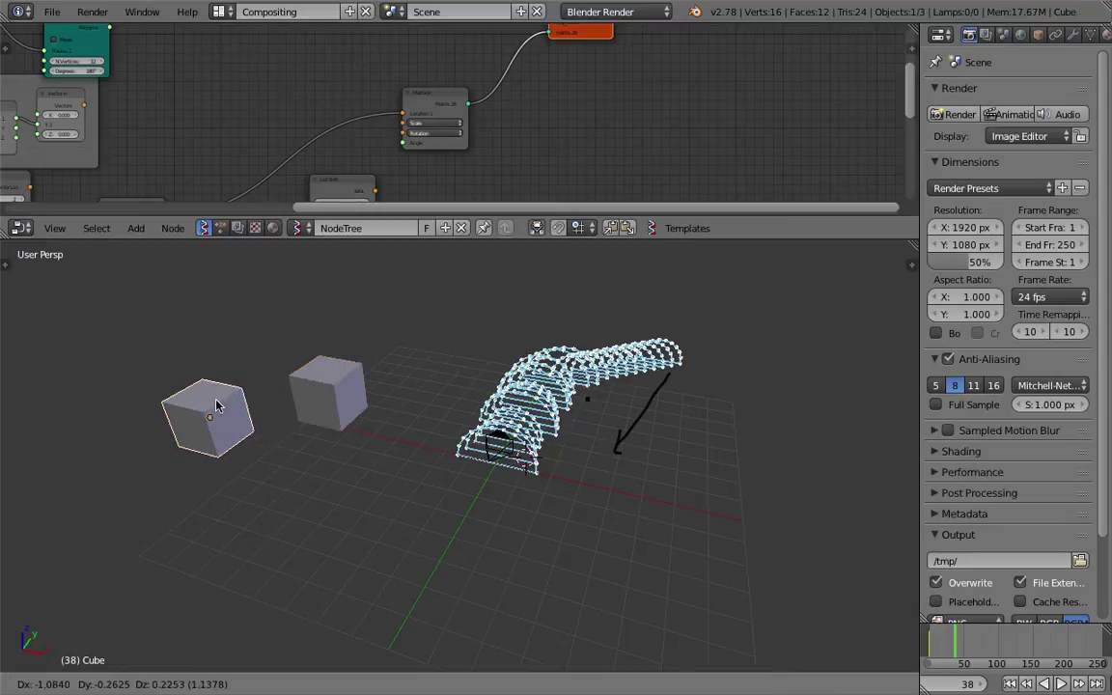
pyautogui.click(215, 400)
pyautogui.press('s')
pyautogui.click(316, 379)
# Delete both cubes from the scene and save the file
pyautogui.rightClick(316, 379)
pyautogui.keyDown('shift'); pyautogui.rightClick(257, 388); pyautogui.keyUp('shift')
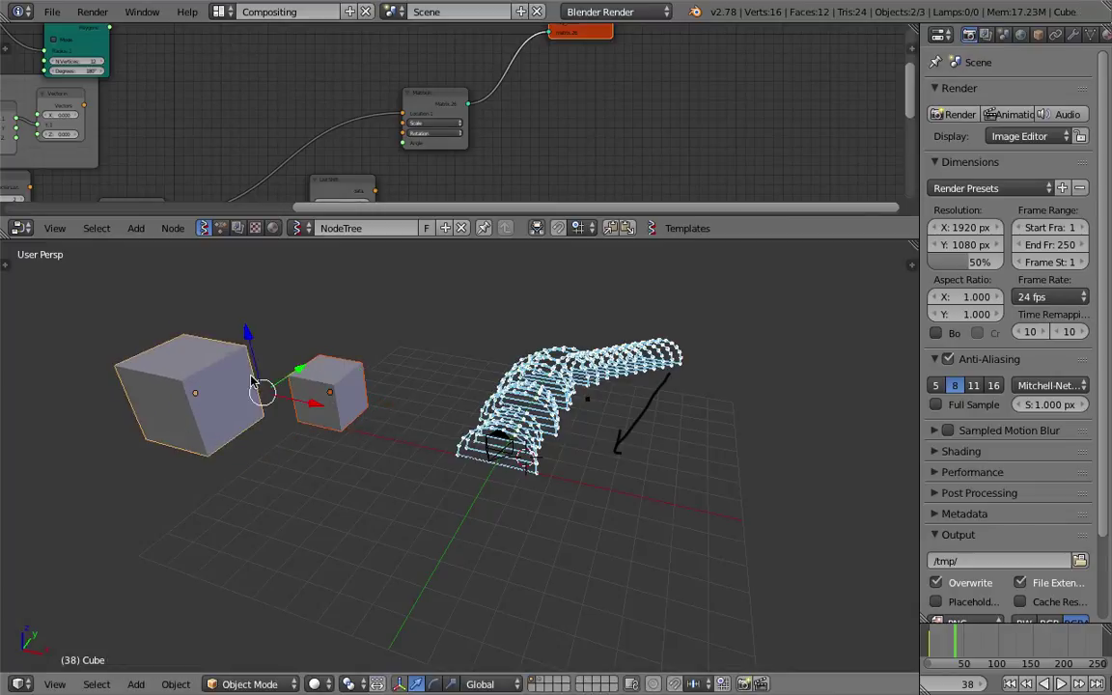
pyautogui.press('Delete')
pyautogui.hotkey('ctrl', 's')
pyautogui.click(441, 381)
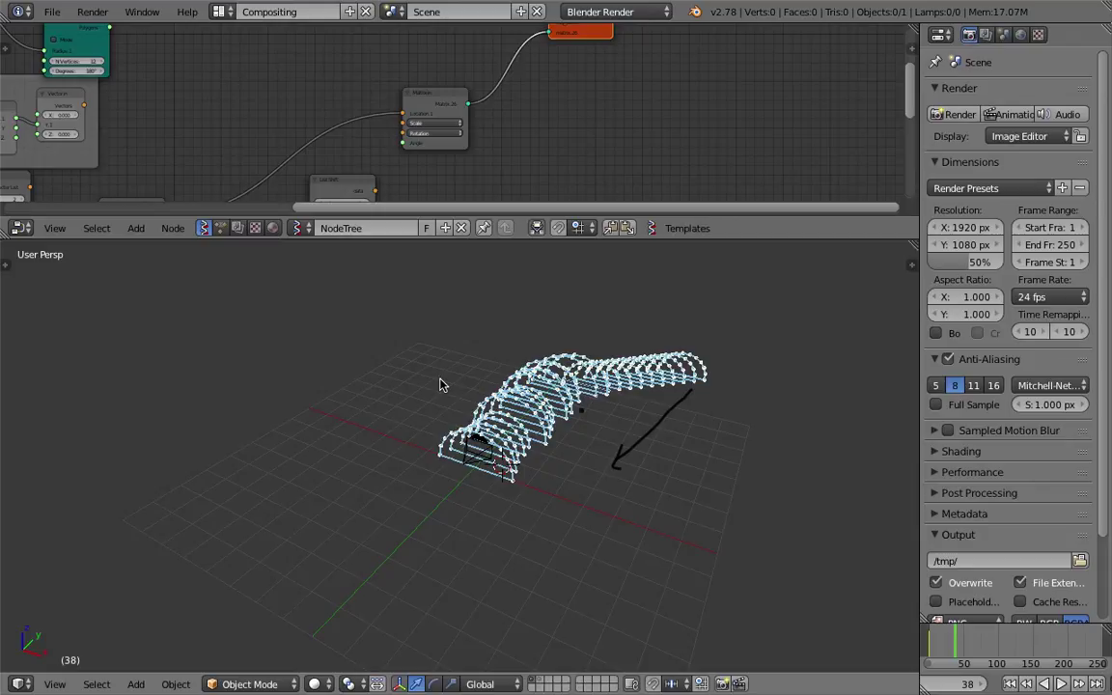
# Add a new cube and move it well clear of the tunnel's front end
pyautogui.moveTo(442, 385); pyautogui.dragTo(223, 407, button='middle')
pyautogui.hotkey('shift', 'a')
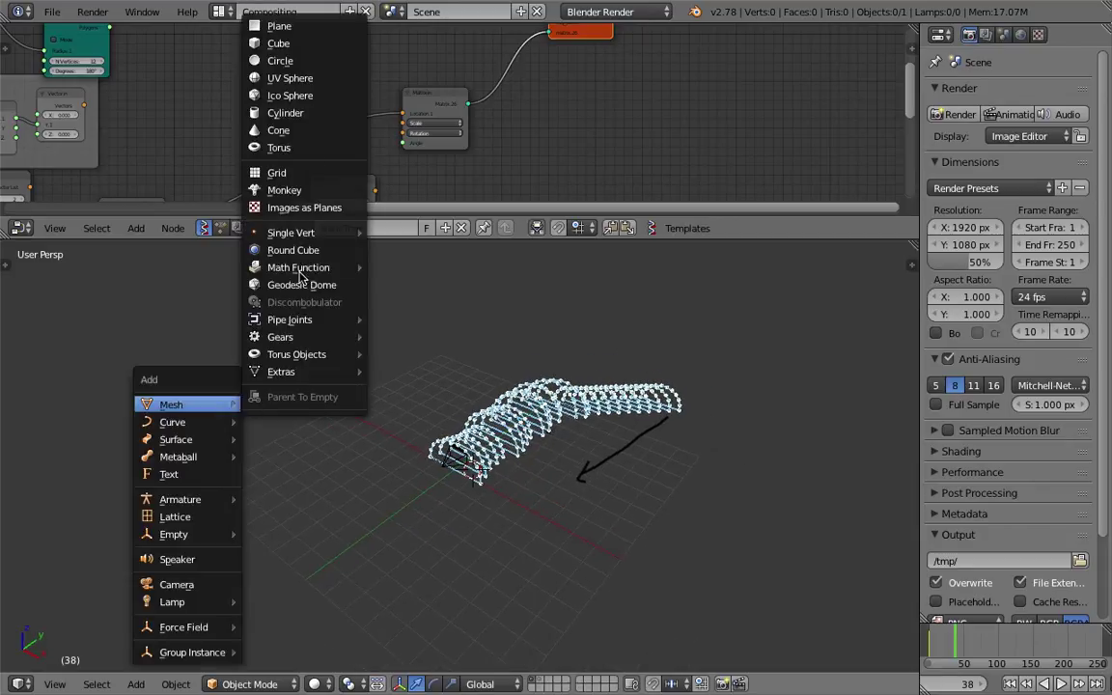
pyautogui.click(279, 44)
pyautogui.press('g')
pyautogui.click(227, 413)
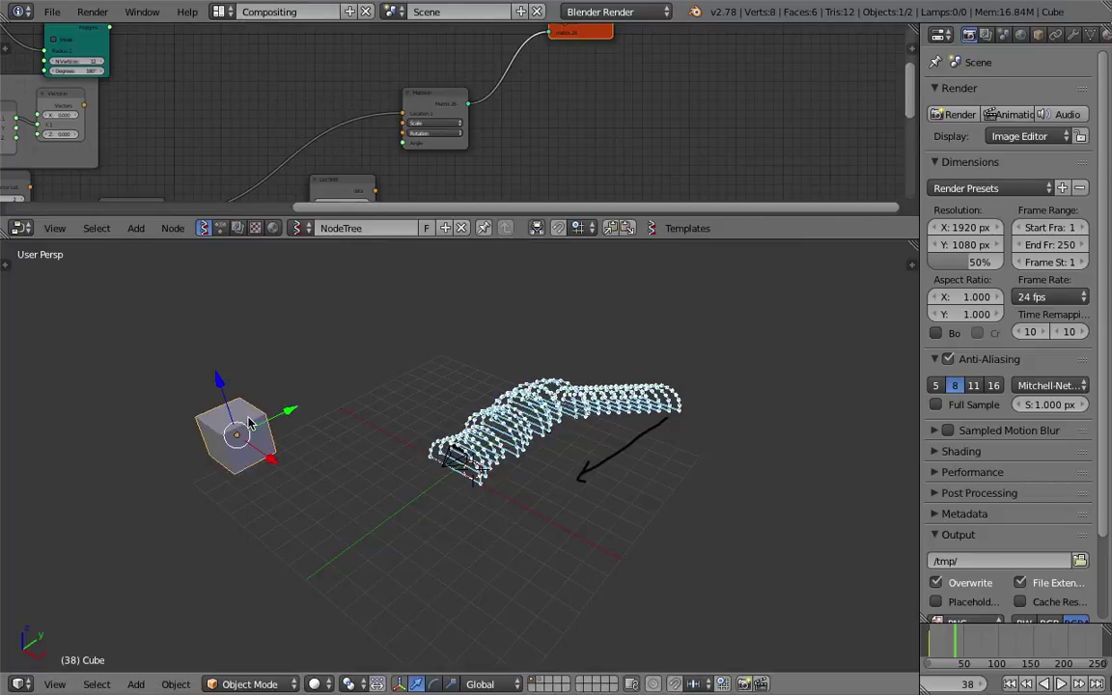
# Duplicate the cube three times, placing the copies in a receding row beside the tunnel
pyautogui.hotkey('shift', 'd')
pyautogui.click(302, 403)
pyautogui.hotkey('shift', 'd')
pyautogui.click(359, 383)
pyautogui.hotkey('shift', 'd')
pyautogui.click(394, 361)
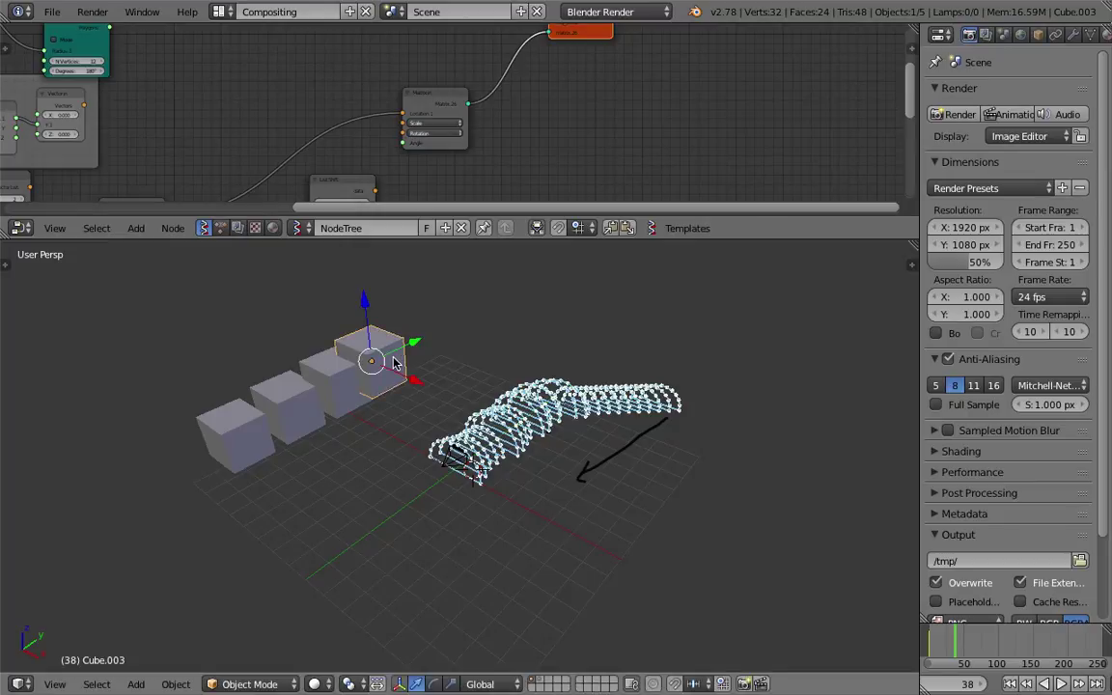
# Delete the two farthest cube copies and select the remaining duplicate
pyautogui.press('Delete')
pyautogui.click(346, 370)
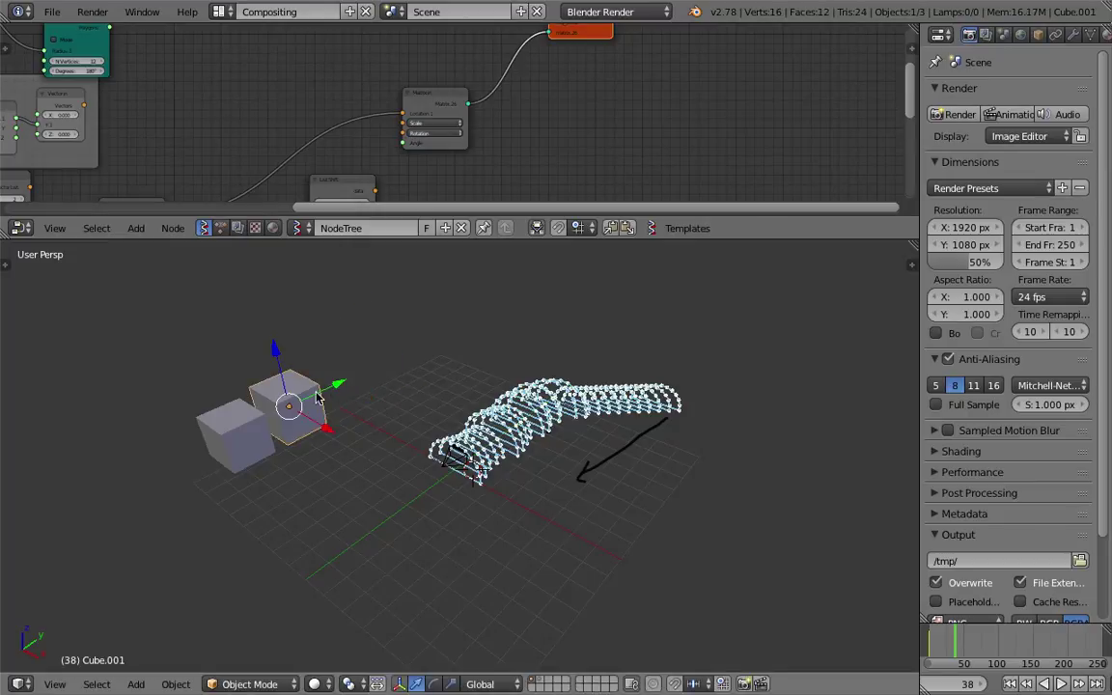
# Delete both cubes from the scene
pyautogui.click(259, 400)
pyautogui.rightClick(253, 416)
pyautogui.press('x')
pyautogui.click(252, 419)
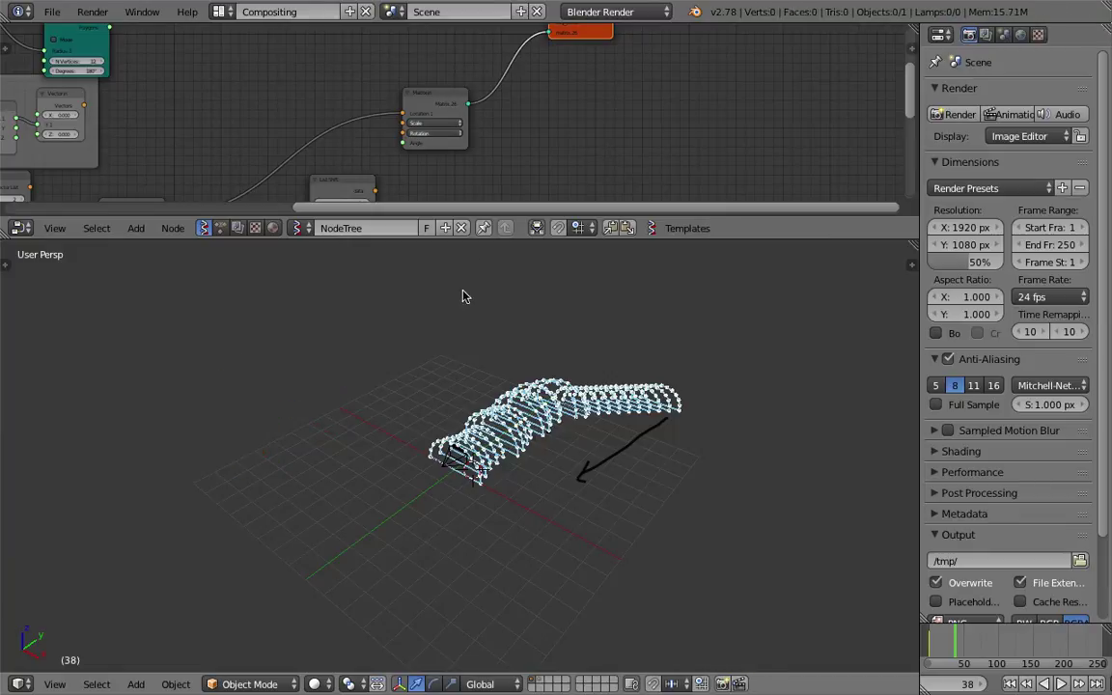
# Enlarge the node editor area and reposition the Viewer Draw node, saving the file
pyautogui.moveTo(489, 240); pyautogui.dragTo(502, 428)
pyautogui.moveTo(575, 201); pyautogui.dragTo(588, 280, button='middle')
pyautogui.scroll(9, 604, 253)
pyautogui.moveTo(765, 210)
pyautogui.mouseDown()
pyautogui.moveTo(777, 179)
pyautogui.moveTo(776, 197)
pyautogui.mouseUp()
pyautogui.hotkey('ctrl', 's')
pyautogui.click(769, 197)
pyautogui.scroll(-1, 709, 240)
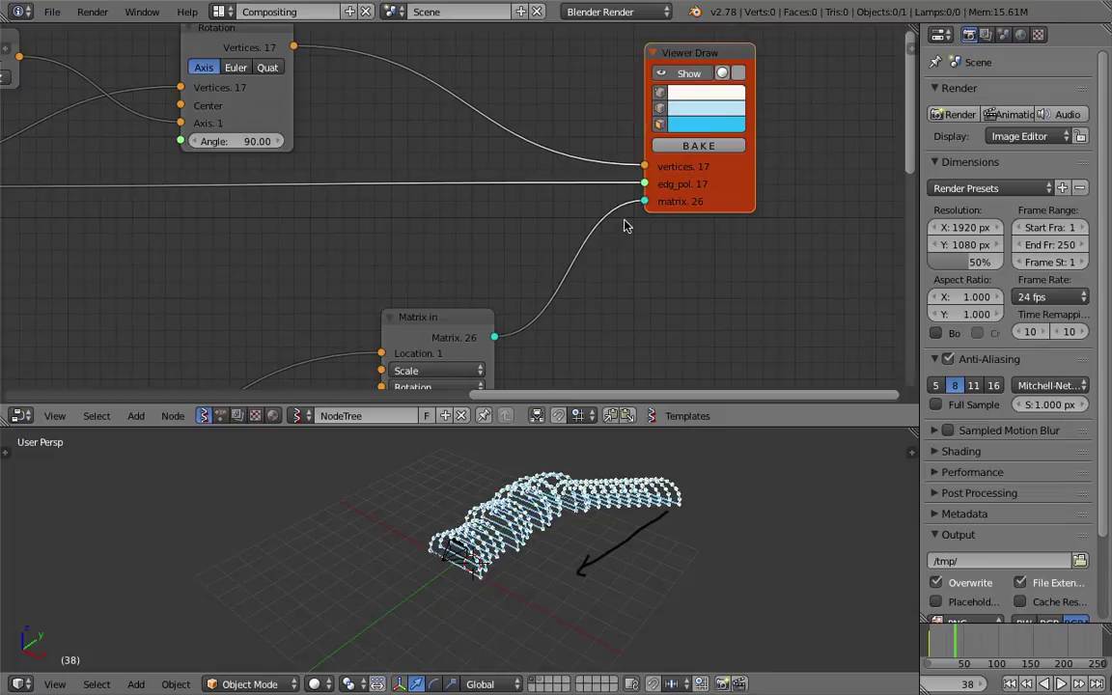
pyautogui.scroll(-1, 643, 214)
pyautogui.scroll(3, 453, 559)
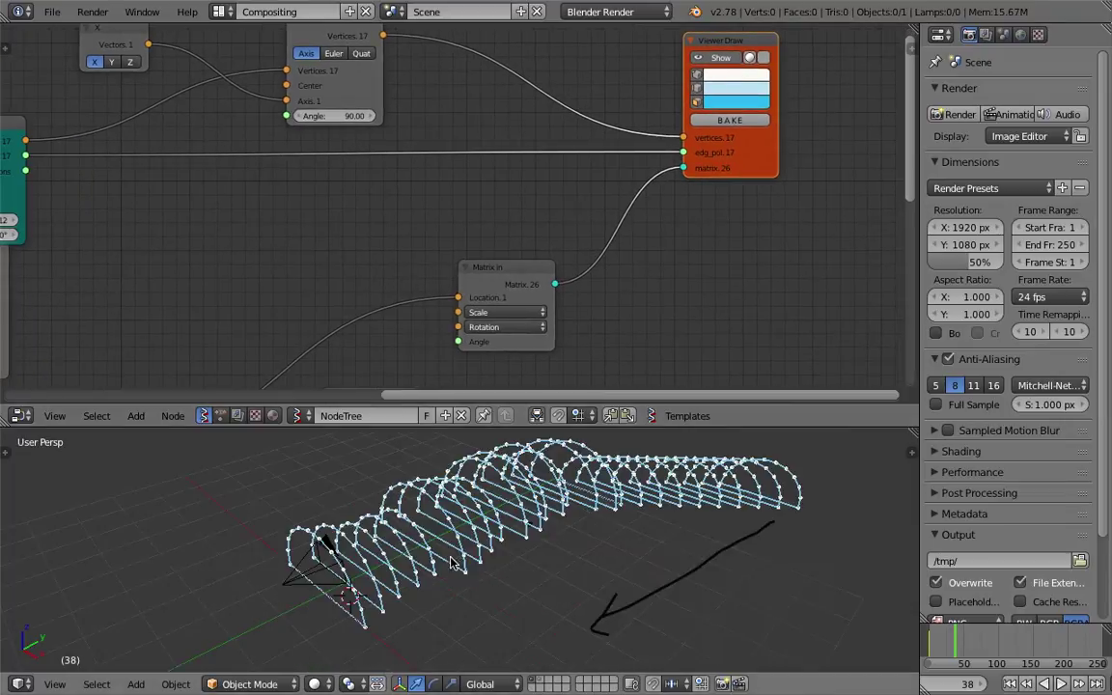
# Reposition the Viewer Draw and Matrix in nodes closer together, saving the file between the moves
pyautogui.moveTo(596, 502); pyautogui.dragTo(567, 522, button='middle')
pyautogui.moveTo(688, 280); pyautogui.dragTo(551, 269, button='middle')
pyautogui.scroll(-2, 361, 150)
pyautogui.moveTo(362, 159); pyautogui.dragTo(390, 166, button='middle')
pyautogui.moveTo(596, 152); pyautogui.dragTo(586, 148)
pyautogui.hotkey('ctrl', 's')
pyautogui.click(587, 147)
pyautogui.moveTo(377, 253); pyautogui.dragTo(401, 227)
pyautogui.moveTo(431, 216); pyautogui.dragTo(521, 197, button='middle')
# Enlarge the 3D view area and examine the row of arches from several angles, including from the front
pyautogui.moveTo(338, 540); pyautogui.dragTo(371, 555, button='middle')
pyautogui.scroll(3, 372, 556)
pyautogui.moveTo(243, 535); pyautogui.dragTo(335, 455, button='middle')
pyautogui.moveTo(589, 519); pyautogui.dragTo(406, 575, button='middle')
pyautogui.moveTo(517, 514); pyautogui.dragTo(502, 546, button='middle')
pyautogui.moveTo(716, 571); pyautogui.dragTo(716, 449, button='middle')
pyautogui.moveTo(718, 428); pyautogui.dragTo(719, 365)
pyautogui.moveTo(355, 464); pyautogui.dragTo(490, 495, button='middle')
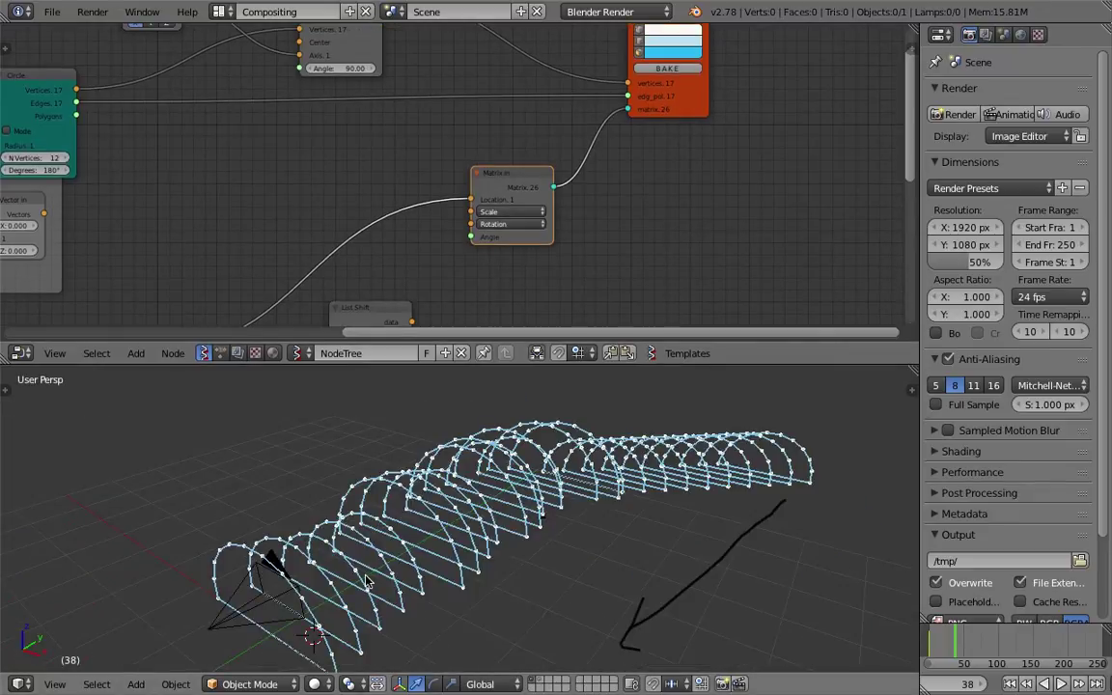
pyautogui.moveTo(351, 571); pyautogui.dragTo(282, 548, button='middle')
pyautogui.moveTo(333, 504); pyautogui.dragTo(207, 591, button='middle')
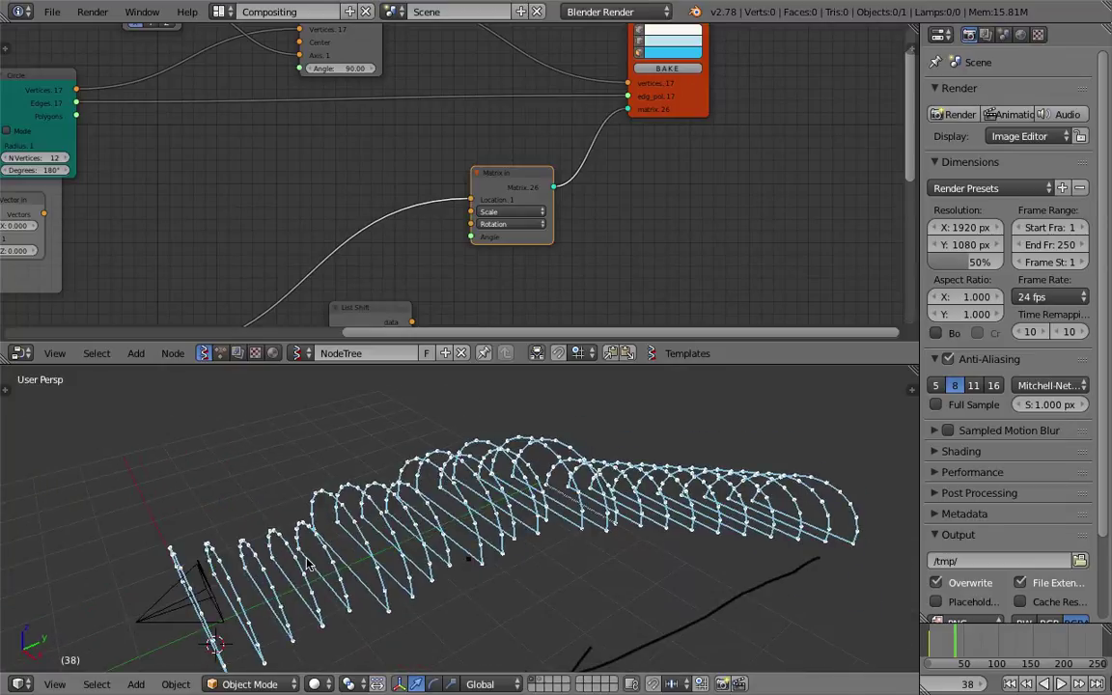
pyautogui.moveTo(387, 520); pyautogui.dragTo(457, 524, button='middle')
pyautogui.moveTo(482, 465); pyautogui.dragTo(509, 384, button='middle')
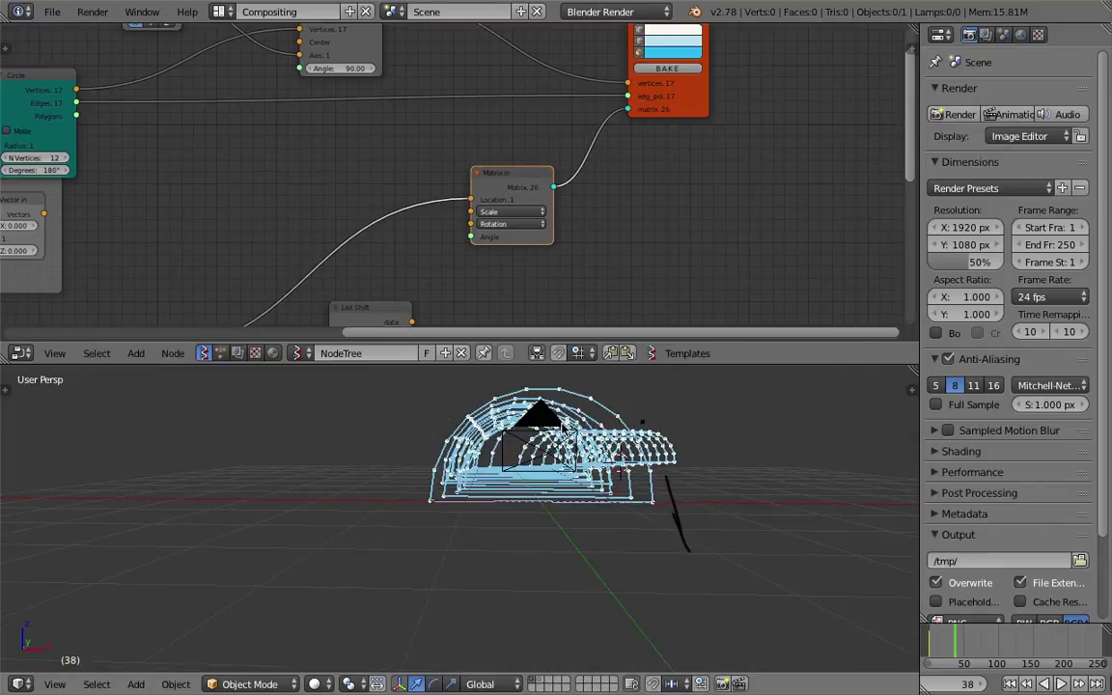
# Reposition the 17 integer node, the frame and the List Input node to space out the node tree
pyautogui.moveTo(426, 246); pyautogui.dragTo(428, 82, button='middle')
pyautogui.moveTo(430, 183); pyautogui.dragTo(369, 187)
pyautogui.scroll(-4, 387, 181)
pyautogui.moveTo(387, 181); pyautogui.dragTo(411, 174, button='middle')
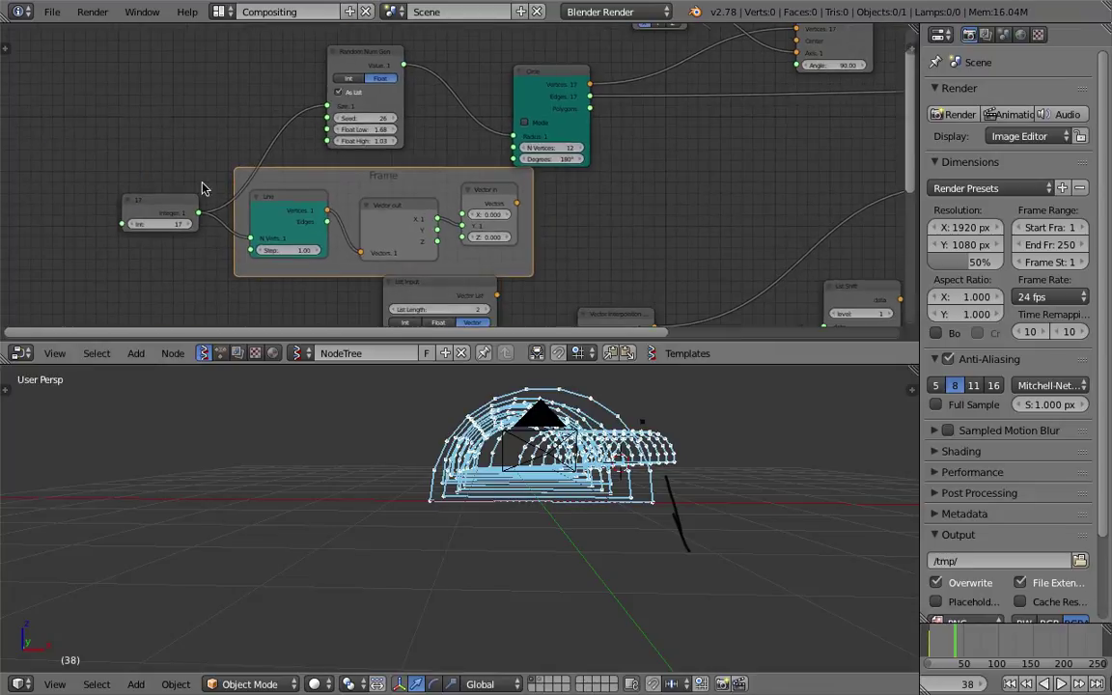
pyautogui.moveTo(171, 200); pyautogui.dragTo(100, 161)
pyautogui.click(322, 175)
pyautogui.moveTo(322, 175); pyautogui.dragTo(360, 114)
pyautogui.moveTo(398, 201); pyautogui.dragTo(404, 134, button='middle')
pyautogui.moveTo(401, 139); pyautogui.dragTo(362, 154)
pyautogui.moveTo(363, 154); pyautogui.dragTo(374, 104, button='middle')
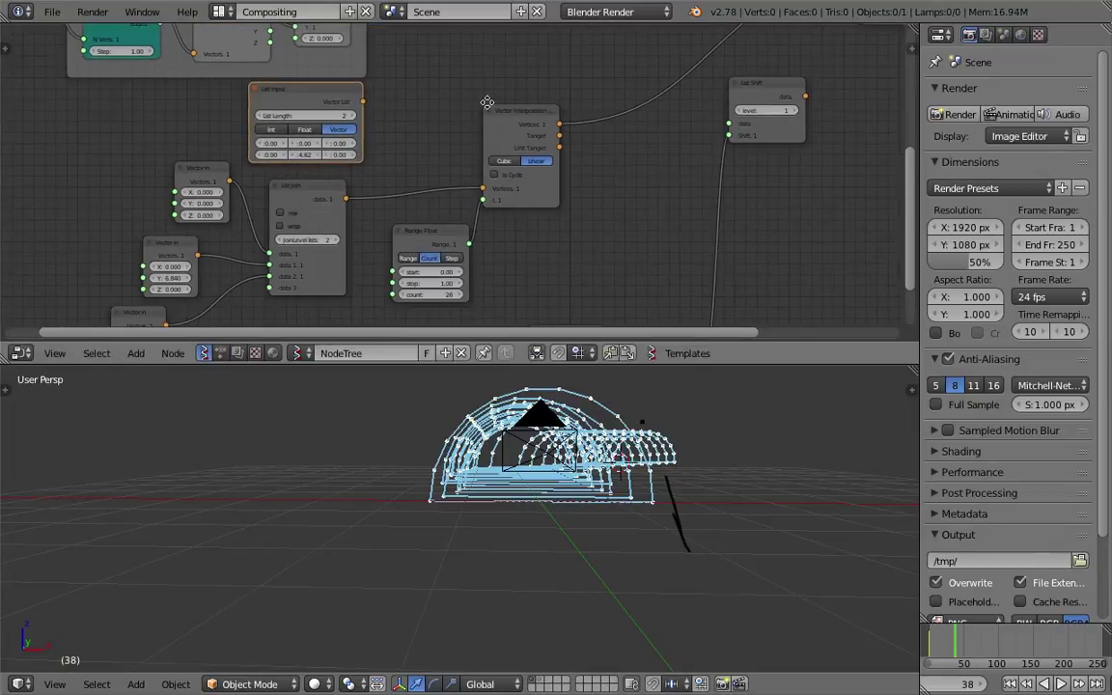
# Connect Vector Interpolation's Vertices output to List Shift's data input, and List Shift's data output to Matrix in's Location
pyautogui.moveTo(487, 112); pyautogui.dragTo(311, 194, button='middle')
pyautogui.moveTo(355, 232); pyautogui.dragTo(526, 232)
pyautogui.moveTo(601, 204); pyautogui.dragTo(656, 90)
pyautogui.moveTo(463, 228)
pyautogui.mouseDown(button='middle')
pyautogui.moveTo(459, 172)
pyautogui.moveTo(473, 122)
pyautogui.mouseUp(button='middle')
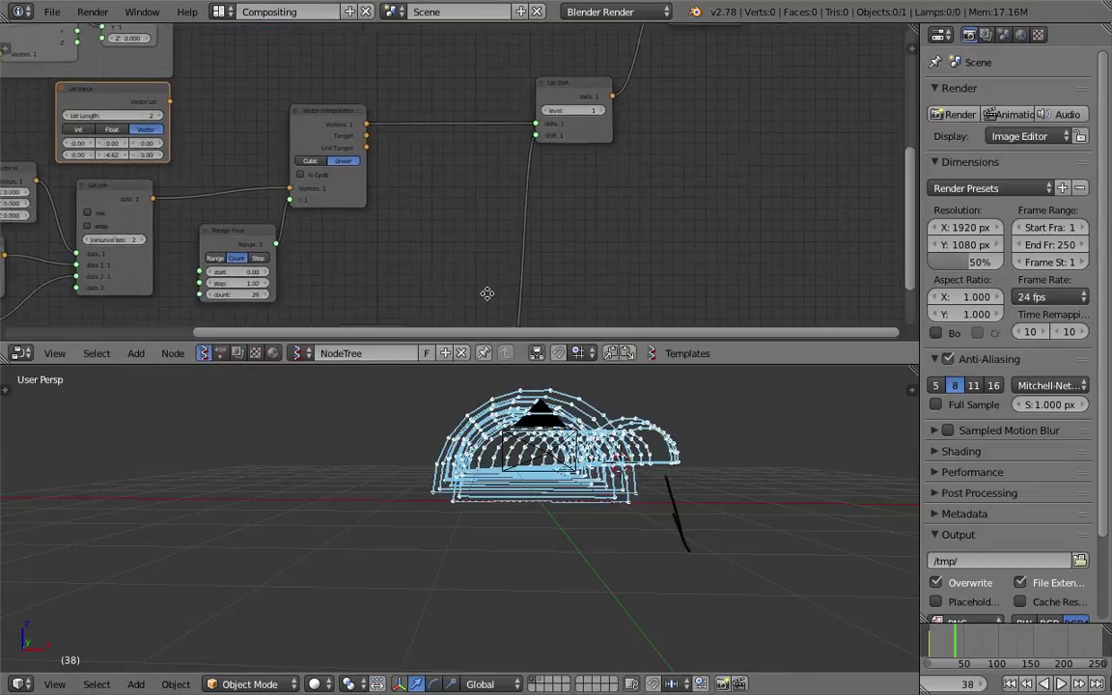
pyautogui.moveTo(486, 292); pyautogui.dragTo(486, 184, button='middle')
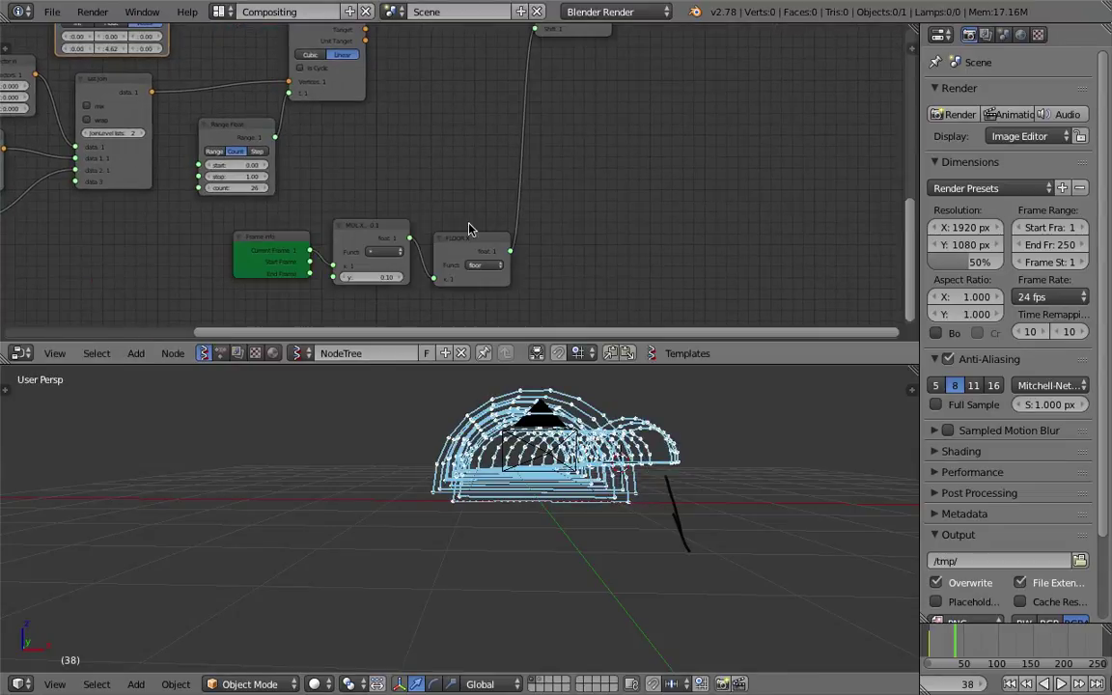
# Play the animation, examine the shifting arches from several angles and save the file
pyautogui.click(1061, 685)
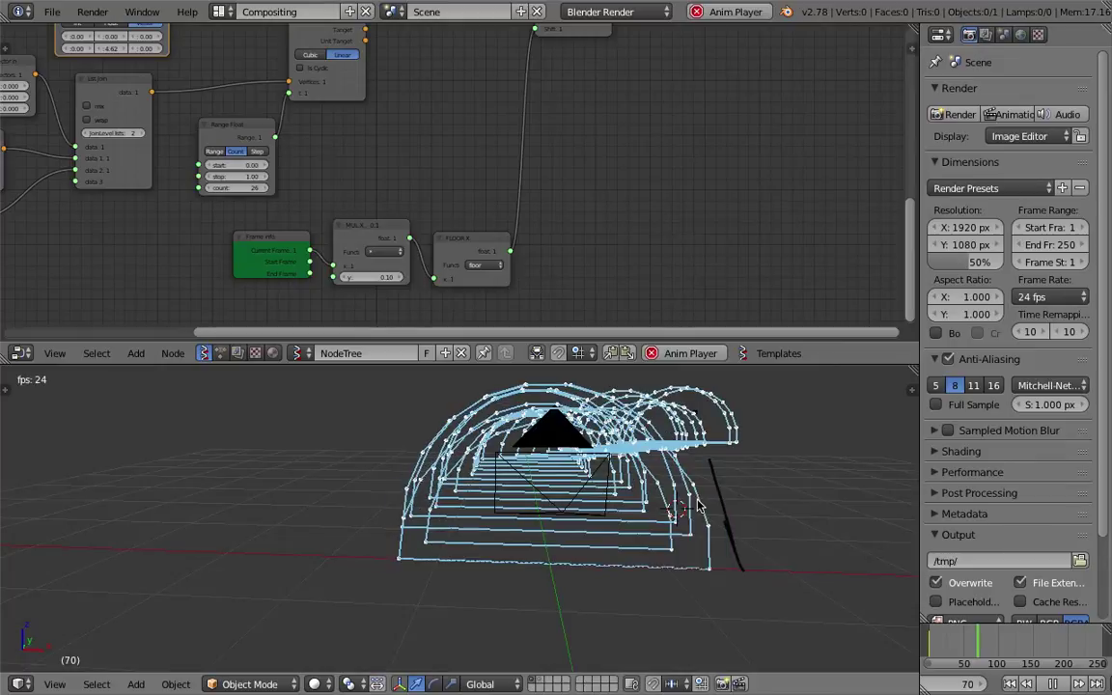
pyautogui.moveTo(685, 504); pyautogui.dragTo(600, 518, button='middle')
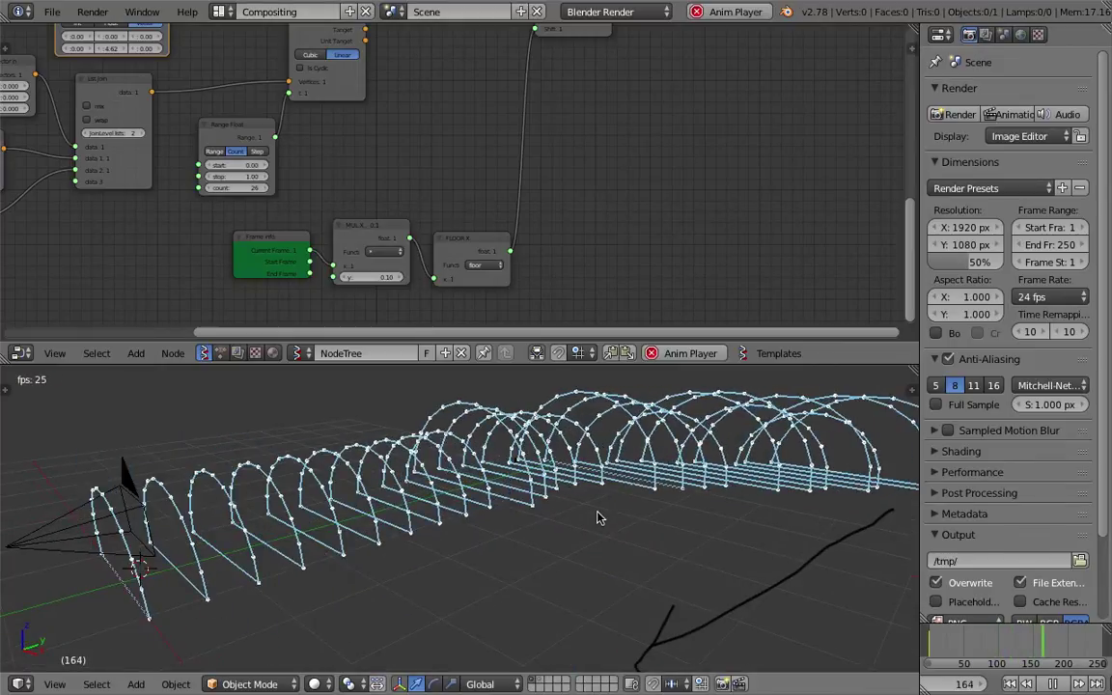
pyautogui.scroll(-2, 596, 518)
pyautogui.moveTo(430, 496)
pyautogui.mouseDown(button='middle')
pyautogui.moveTo(355, 485)
pyautogui.moveTo(431, 489)
pyautogui.mouseUp(button='middle')
pyautogui.scroll(-2, 432, 489)
pyautogui.hotkey('ctrl', 's')
pyautogui.click(432, 487)
pyautogui.moveTo(111, 184); pyautogui.dragTo(425, 268, button='middle')
pyautogui.moveTo(574, 539); pyautogui.dragTo(496, 546, button='middle')
pyautogui.scroll(4, 555, 500)
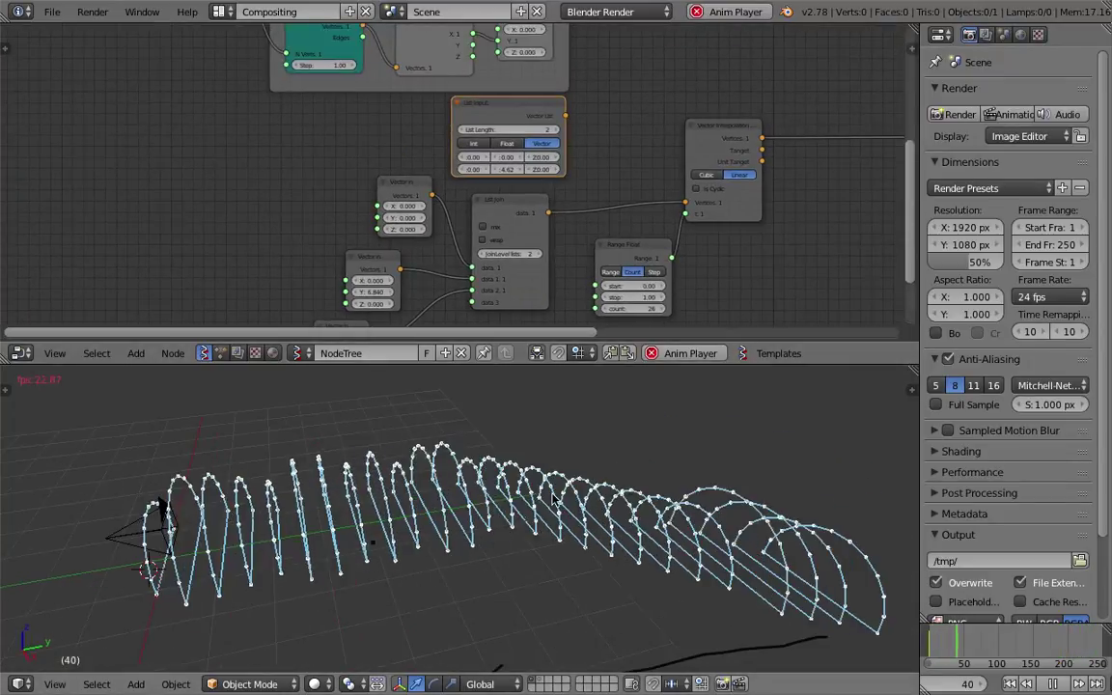
pyautogui.moveTo(555, 500)
pyautogui.mouseDown(button='middle')
pyautogui.moveTo(431, 480)
pyautogui.moveTo(449, 467)
pyautogui.mouseUp(button='middle')
pyautogui.scroll(-5, 449, 465)
pyautogui.scroll(5, 450, 465)
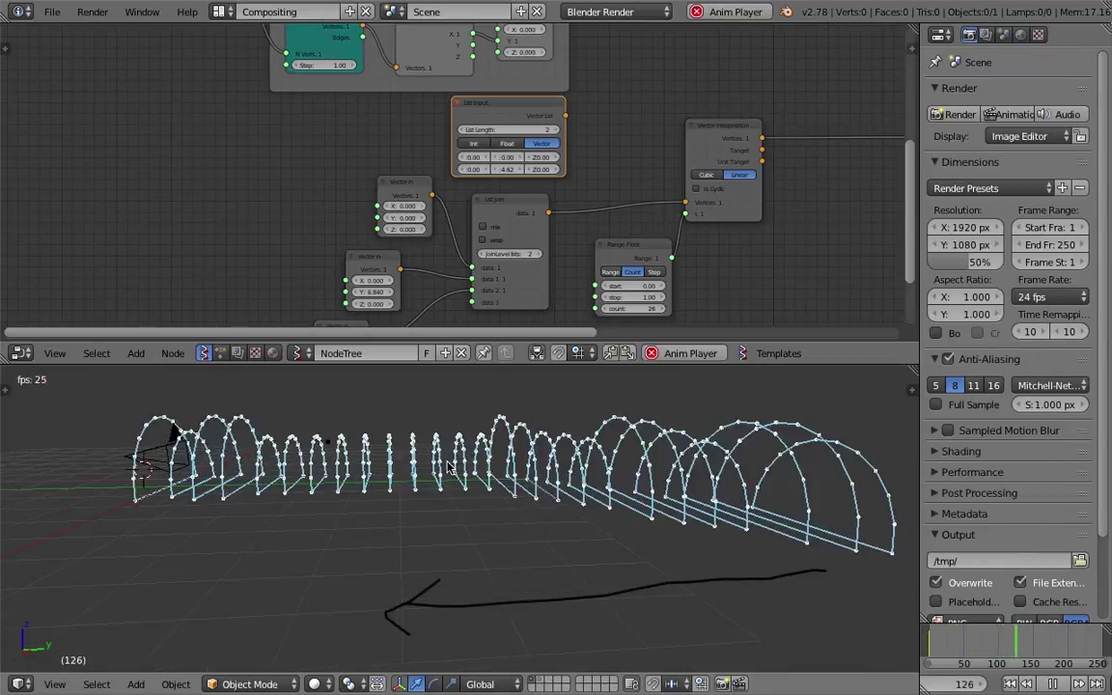
# Set the Range Float node's count to 40
pyautogui.moveTo(379, 231); pyautogui.dragTo(336, 193, button='middle')
pyautogui.scroll(3, 556, 200)
pyautogui.moveTo(557, 200); pyautogui.dragTo(379, 218, button='middle')
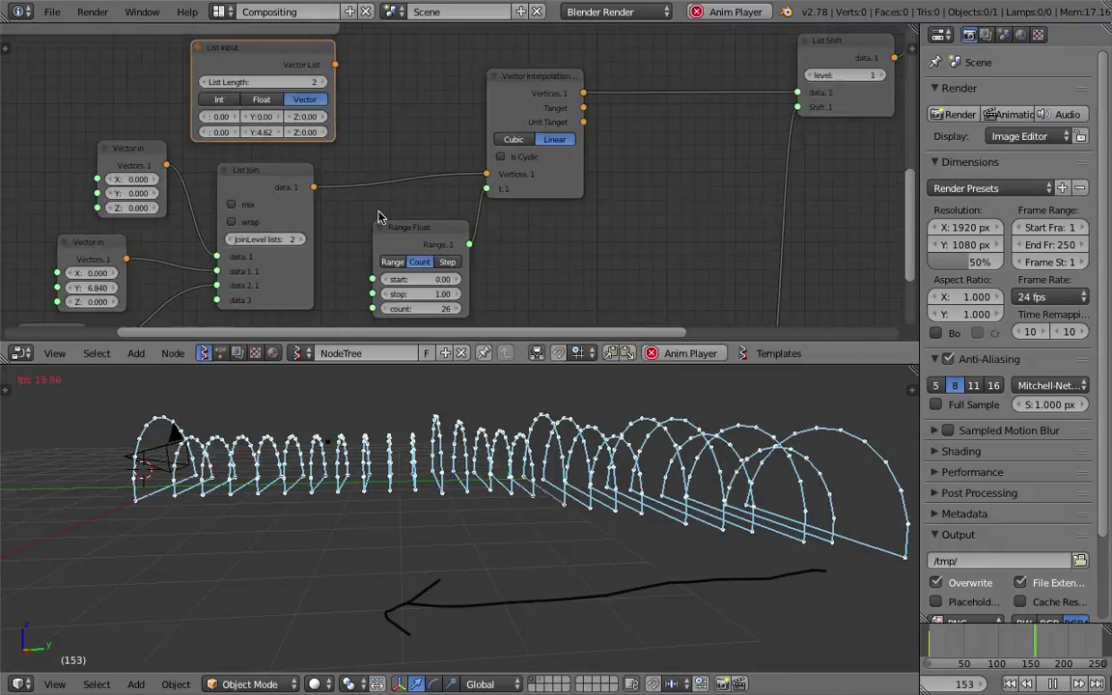
pyautogui.moveTo(464, 169); pyautogui.dragTo(479, 142, button='middle')
pyautogui.click(472, 282)
pyautogui.click(472, 282)
pyautogui.click(471, 282)
pyautogui.click(471, 282)
pyautogui.click(471, 282)
pyautogui.click(444, 280)
pyautogui.write('40')
pyautogui.press('Return')
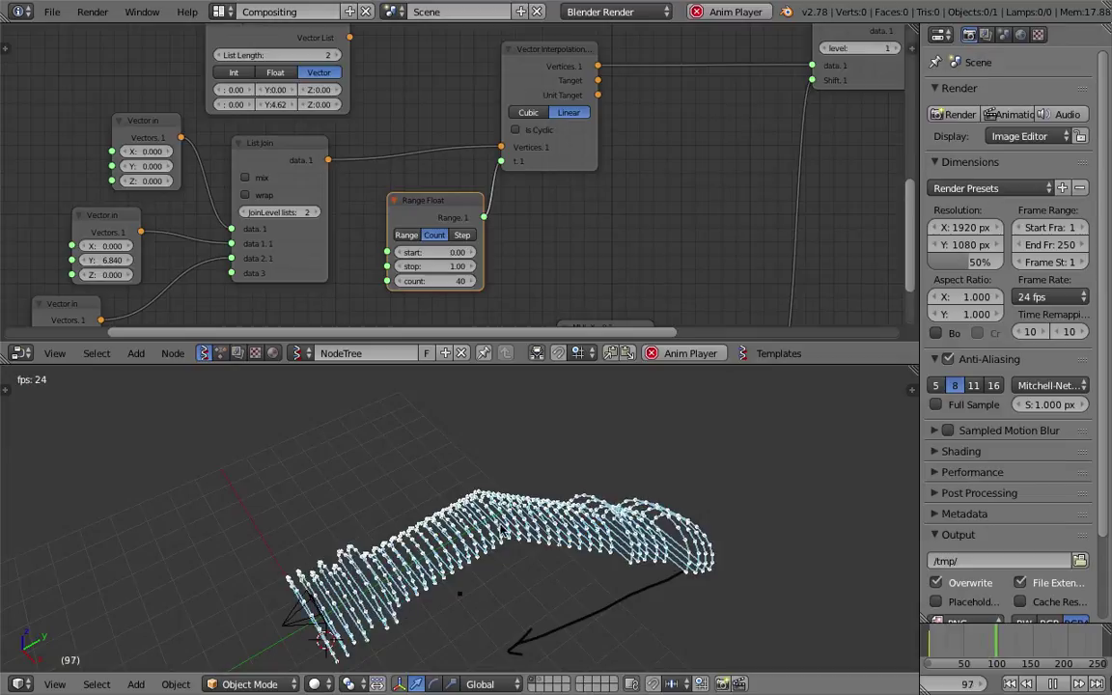
# Enlarge the node editor area and move the 17 integer node clear of the frame
pyautogui.moveTo(433, 558); pyautogui.dragTo(306, 482, button='middle')
pyautogui.scroll(3, 307, 482)
pyautogui.moveTo(541, 495)
pyautogui.mouseDown(button='middle')
pyautogui.moveTo(451, 457)
pyautogui.moveTo(541, 505)
pyautogui.mouseUp(button='middle')
pyautogui.moveTo(405, 190)
pyautogui.mouseDown(button='middle')
pyautogui.moveTo(425, 237)
pyautogui.moveTo(297, 235)
pyautogui.moveTo(330, 193)
pyautogui.moveTo(167, 177)
pyautogui.moveTo(285, 159)
pyautogui.mouseUp(button='middle')
pyautogui.moveTo(195, 168); pyautogui.dragTo(186, 142)
pyautogui.scroll(-2, 177, 112)
pyautogui.moveTo(406, 341); pyautogui.dragTo(399, 335, button='middle')
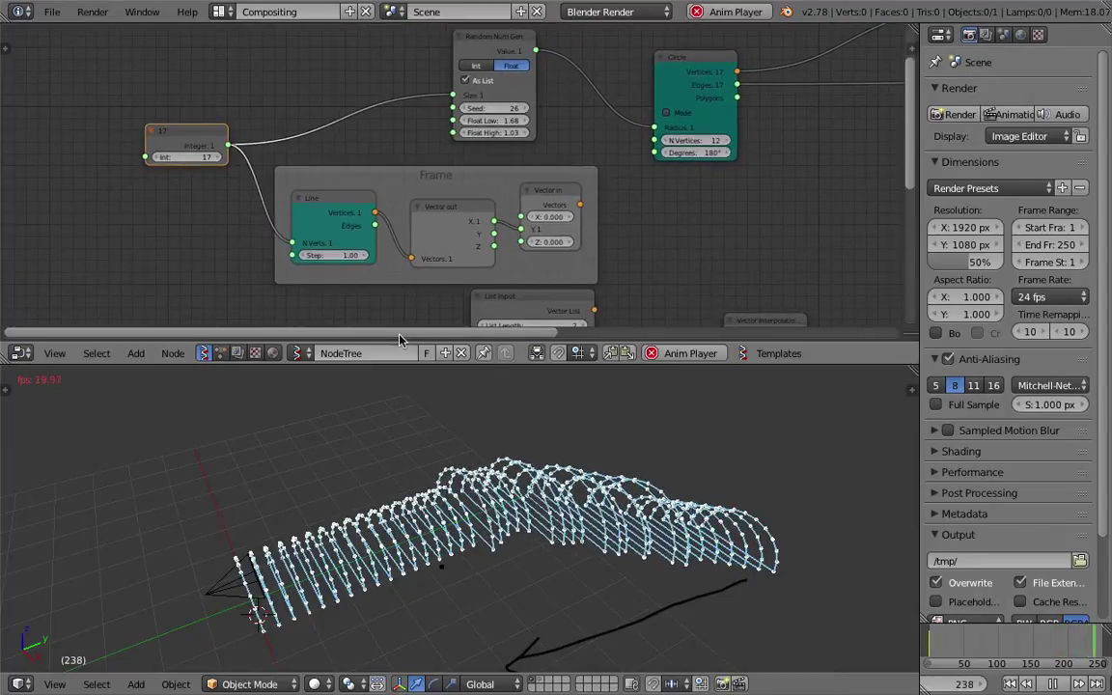
pyautogui.moveTo(412, 364); pyautogui.dragTo(403, 426)
pyautogui.scroll(-4, 241, 263)
pyautogui.moveTo(238, 259); pyautogui.dragTo(236, 134, button='middle')
pyautogui.press('g')
pyautogui.click(132, 104)
pyautogui.scroll(1, 132, 109)
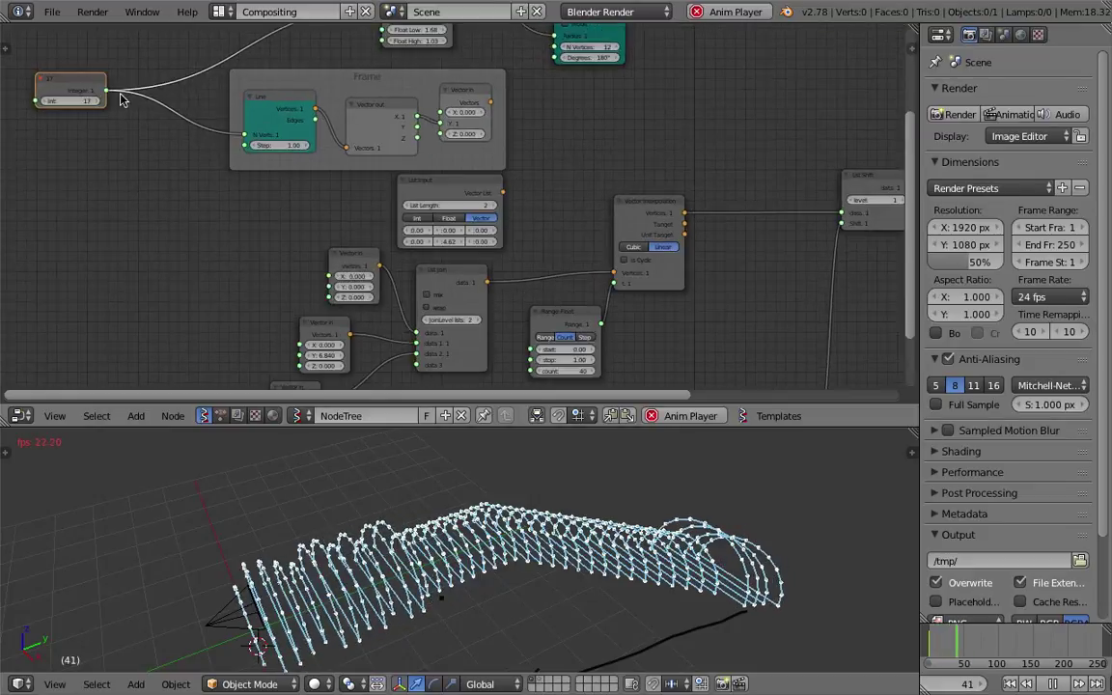
# Connect the 17 integer node's output to Range Float's count input and save the file
pyautogui.moveTo(106, 92); pyautogui.dragTo(538, 410)
pyautogui.moveTo(579, 482); pyautogui.dragTo(618, 483, button='middle')
pyautogui.scroll(4, 611, 486)
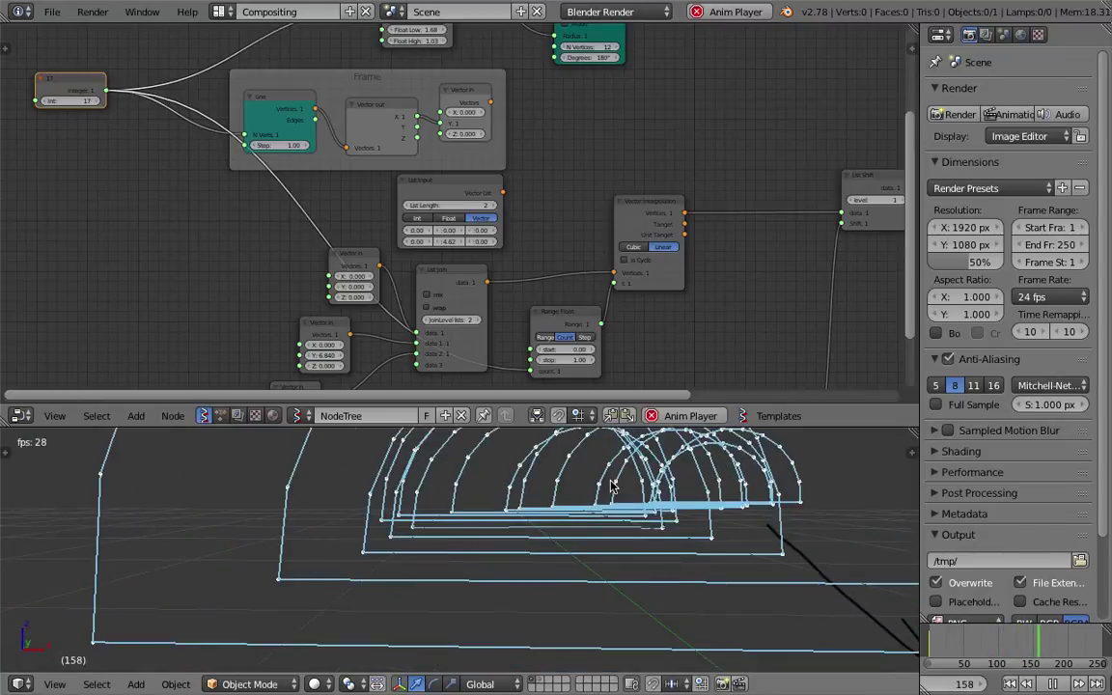
pyautogui.scroll(-4, 609, 488)
pyautogui.hotkey('ctrl', 's')
pyautogui.click(605, 492)
# Move the camera down along the global Z axis and check its position in front of the arches
pyautogui.moveTo(584, 499); pyautogui.dragTo(432, 513, button='middle')
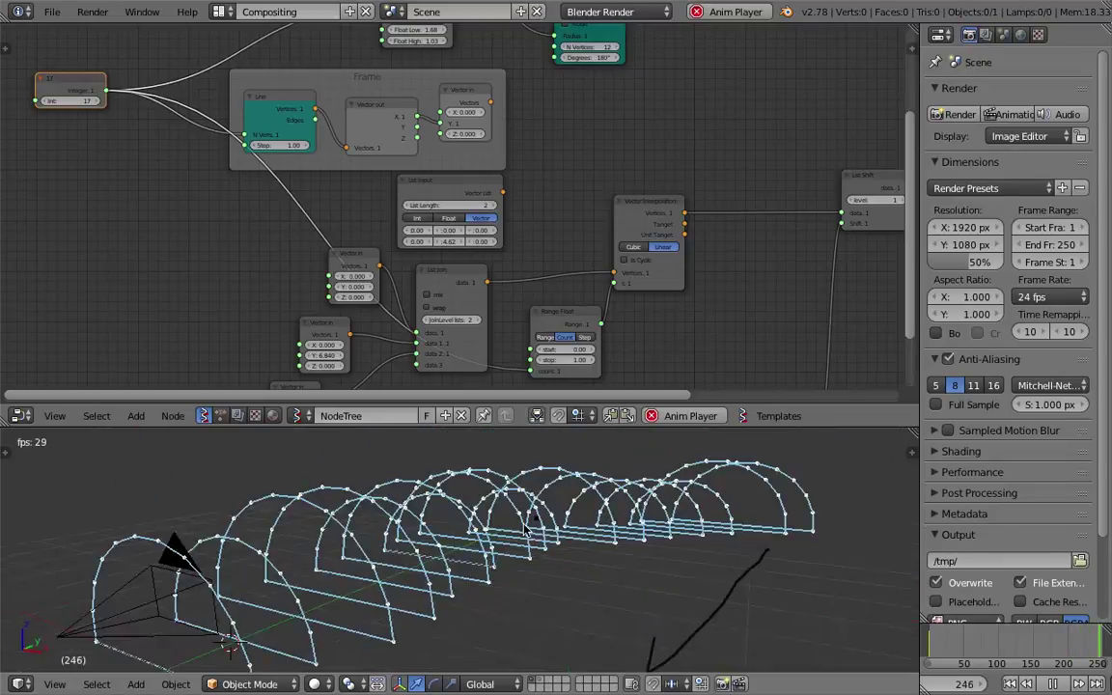
pyautogui.scroll(-1, 430, 515)
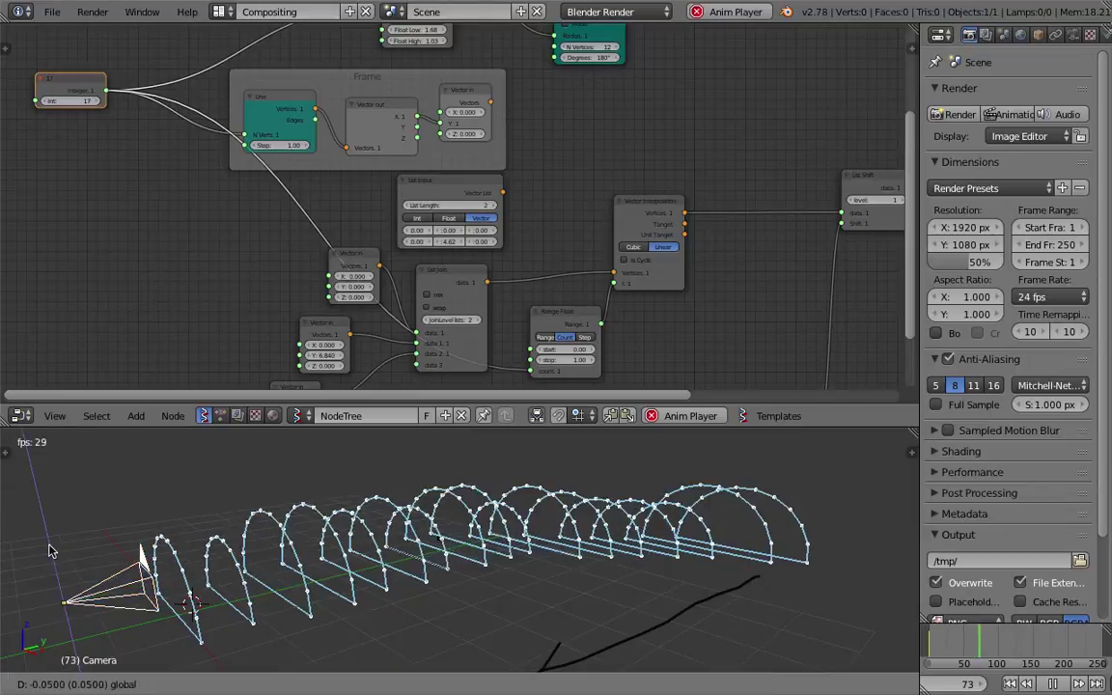
pyautogui.moveTo(56, 556); pyautogui.dragTo(52, 570)
pyautogui.moveTo(58, 572); pyautogui.dragTo(360, 596, button='middle')
pyautogui.scroll(3, 360, 595)
pyautogui.moveTo(401, 558); pyautogui.dragTo(649, 537, button='middle')
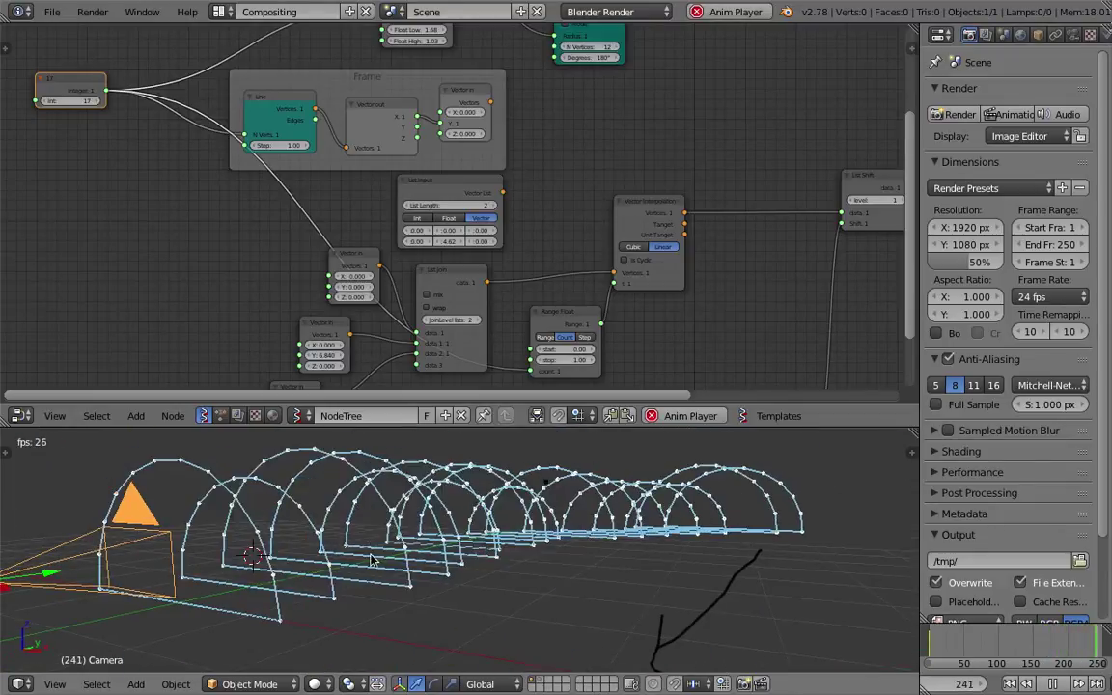
pyautogui.moveTo(372, 560); pyautogui.dragTo(318, 555, button='middle')
# Save the project using Save As
pyautogui.click(52, 12)
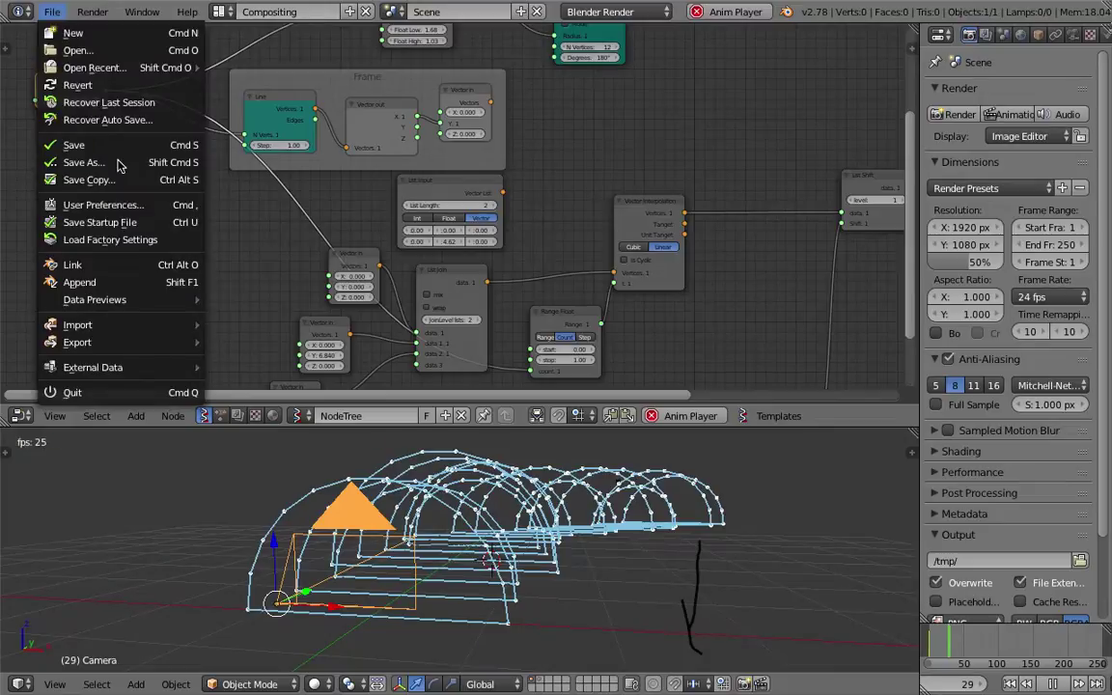
pyautogui.click(120, 163)
pyautogui.click(983, 77)
pyautogui.press('Return')
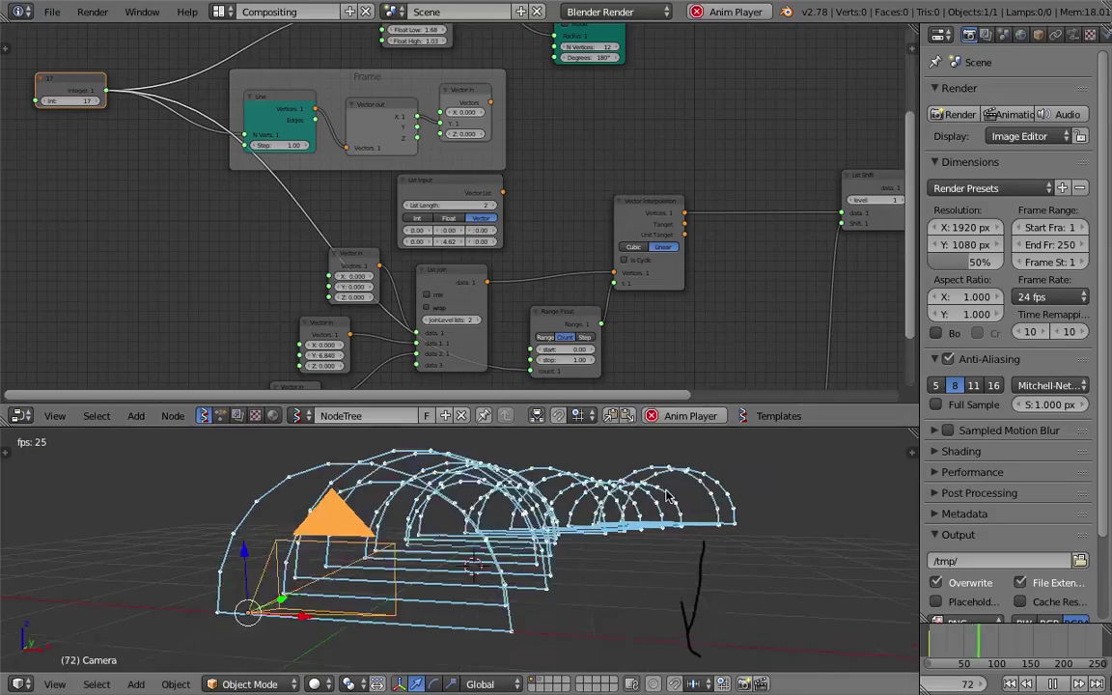
pyautogui.click(662, 495)
# Enlarge the node editor area and move the Random Num Gen node away from the Circle node, saving the file
pyautogui.moveTo(91, 144); pyautogui.dragTo(249, 202, button='middle')
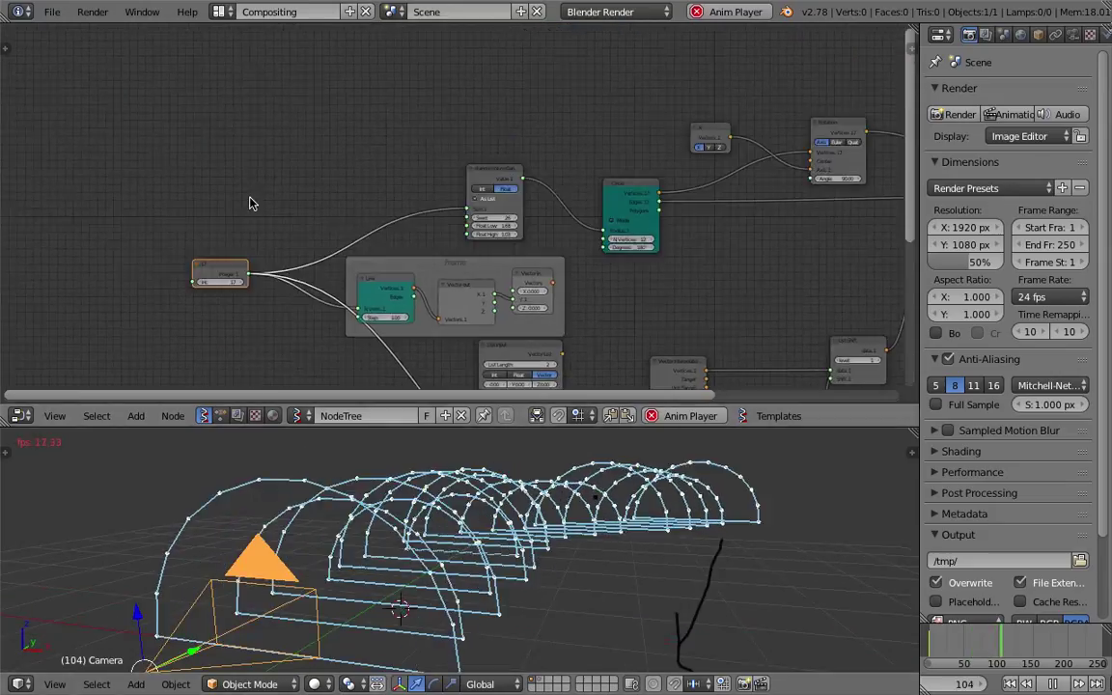
pyautogui.scroll(3, 365, 243)
pyautogui.moveTo(441, 212); pyautogui.dragTo(349, 185)
pyautogui.moveTo(345, 198); pyautogui.dragTo(382, 172, button='middle')
pyautogui.hotkey('ctrl', 's')
pyautogui.click(380, 175)
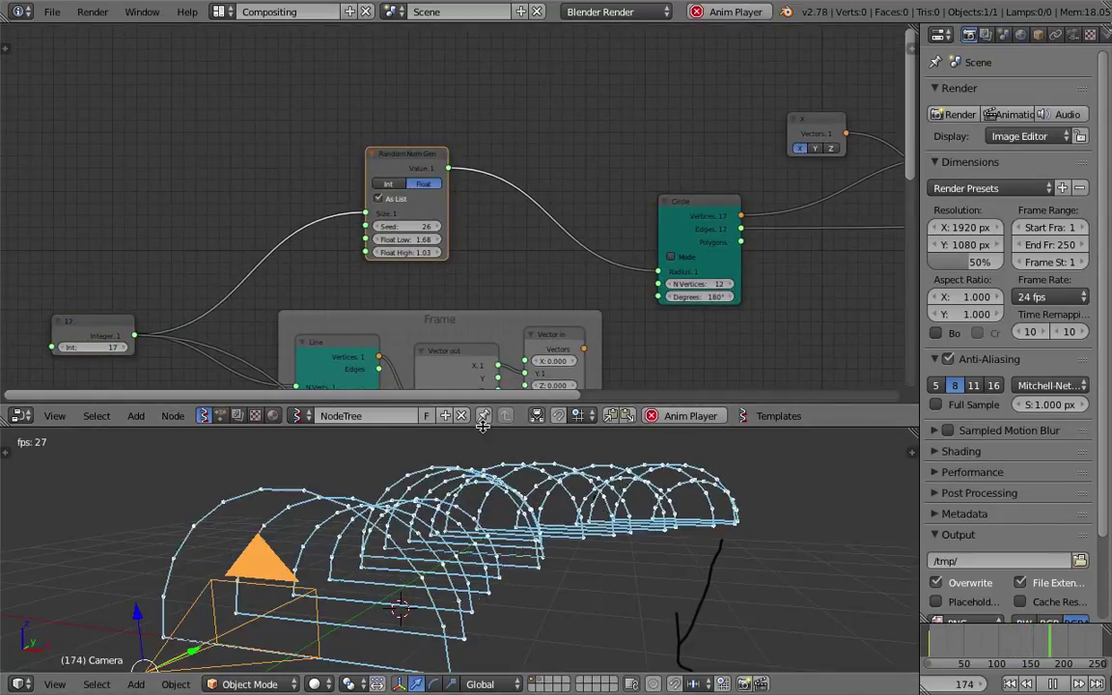
pyautogui.moveTo(482, 425); pyautogui.dragTo(484, 462)
pyautogui.moveTo(403, 227); pyautogui.dragTo(381, 198, button='middle')
pyautogui.moveTo(372, 144); pyautogui.dragTo(287, 153)
pyautogui.moveTo(307, 153); pyautogui.dragTo(326, 162, button='middle')
pyautogui.hotkey('ctrl', 's')
pyautogui.click(347, 162)
# Add a Vector Noise node above the link between Random Num Gen and Circle
pyautogui.hotkey('alt', 'space')
pyautogui.write('vecto')
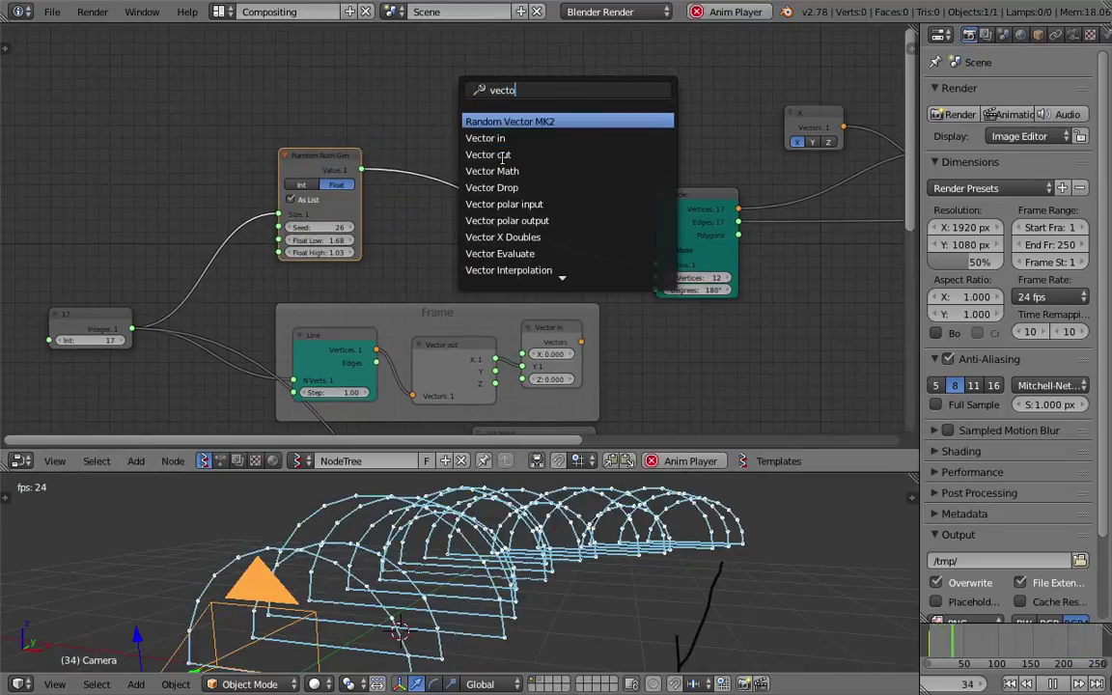
pyautogui.write('r no')
pyautogui.press('Return')
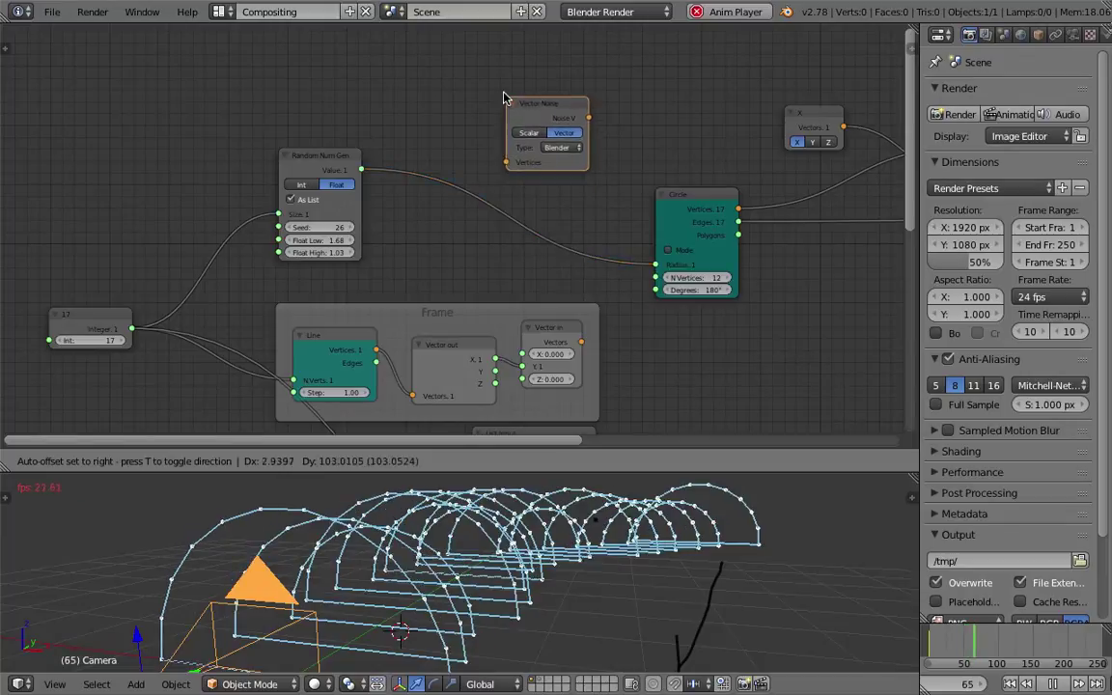
pyautogui.click(494, 100)
# Move the Random Num Gen node farther from the Circle node and widen it
pyautogui.moveTo(345, 158); pyautogui.dragTo(354, 156)
pyautogui.scroll(2, 333, 215)
pyautogui.moveTo(345, 223); pyautogui.dragTo(400, 199, button='middle')
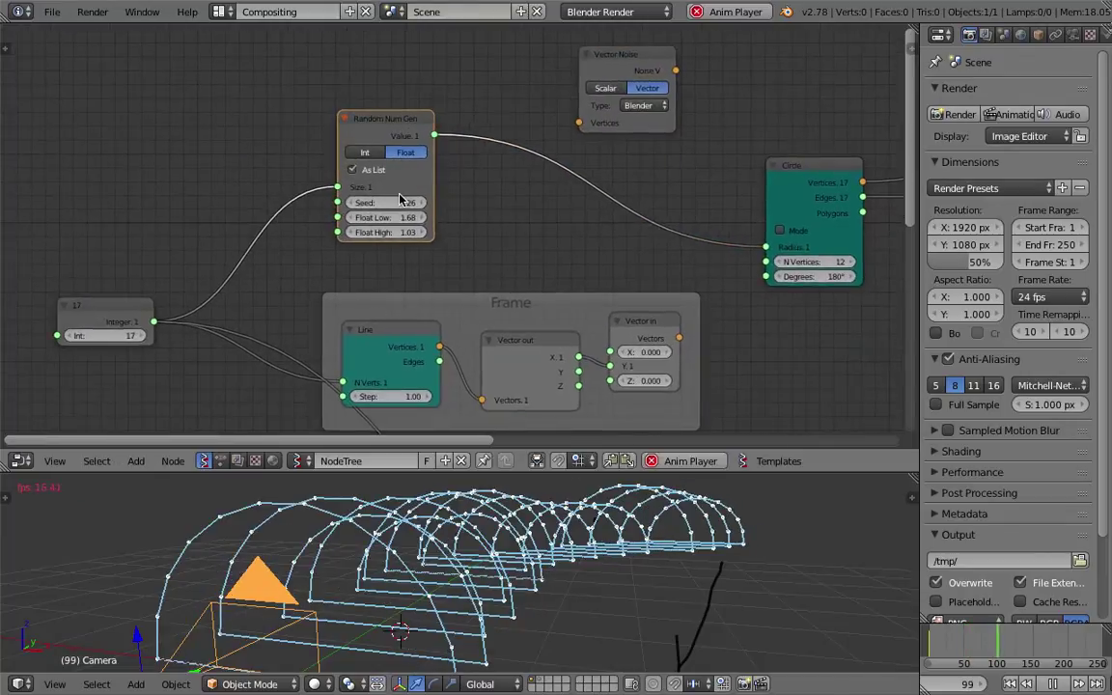
pyautogui.moveTo(376, 125); pyautogui.dragTo(292, 139)
pyautogui.moveTo(362, 131); pyautogui.dragTo(311, 126)
# Reposition and widen the Vector Noise node, set its output to Scalar and save the file
pyautogui.moveTo(586, 57); pyautogui.dragTo(545, 55)
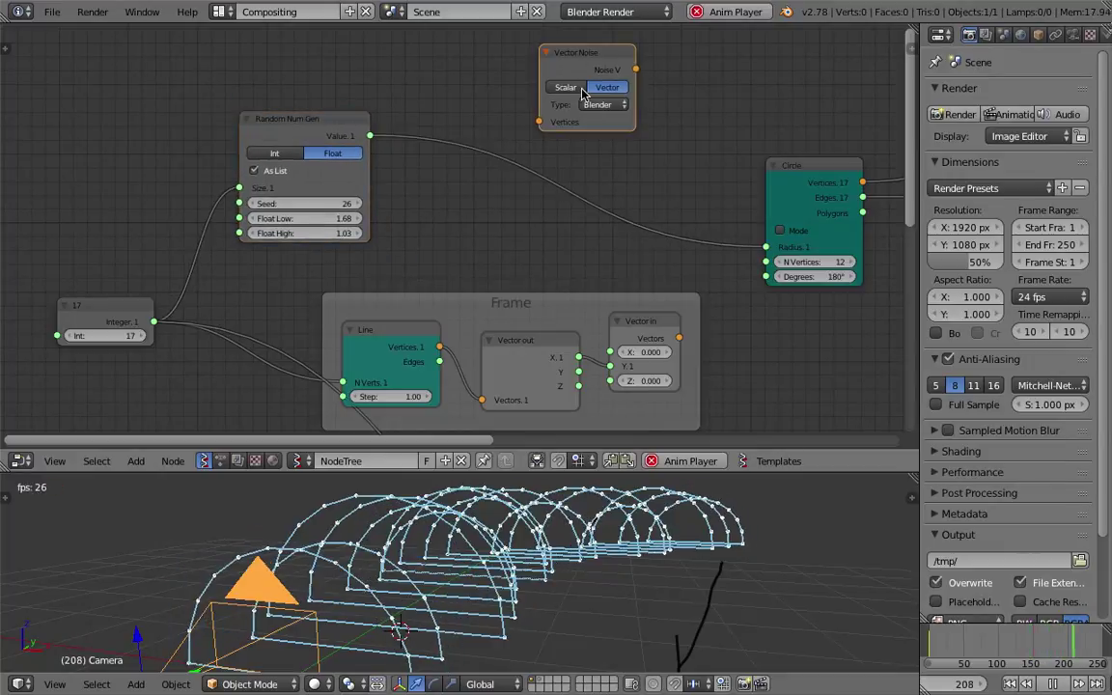
pyautogui.click(565, 87)
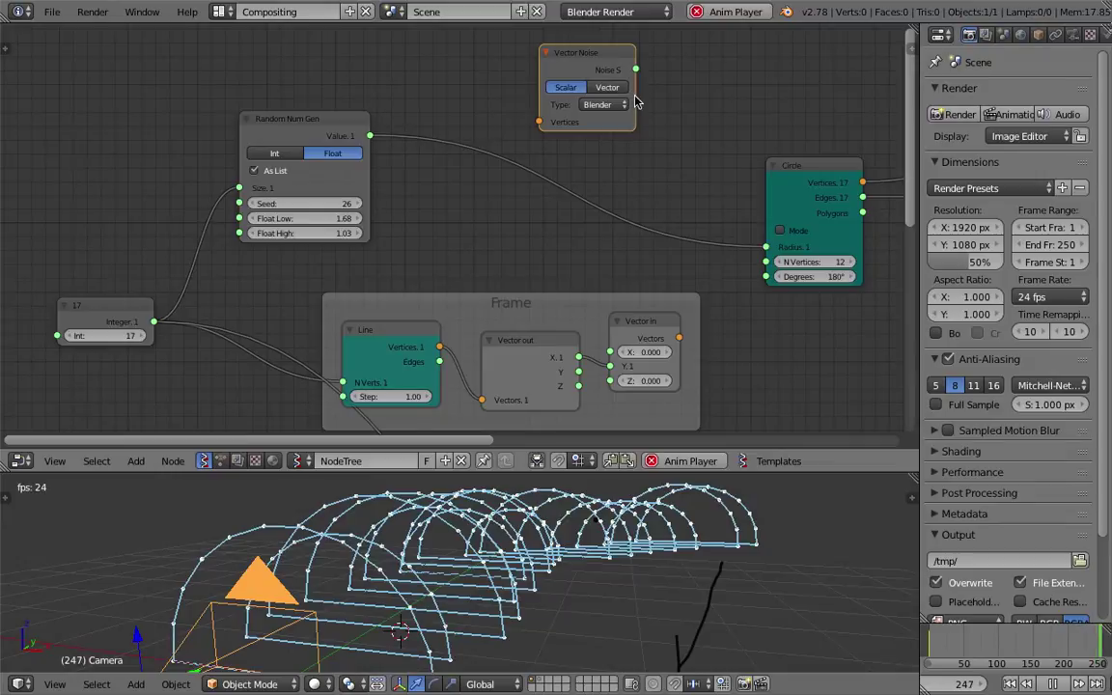
pyautogui.hscroll(-5, 600, 105)
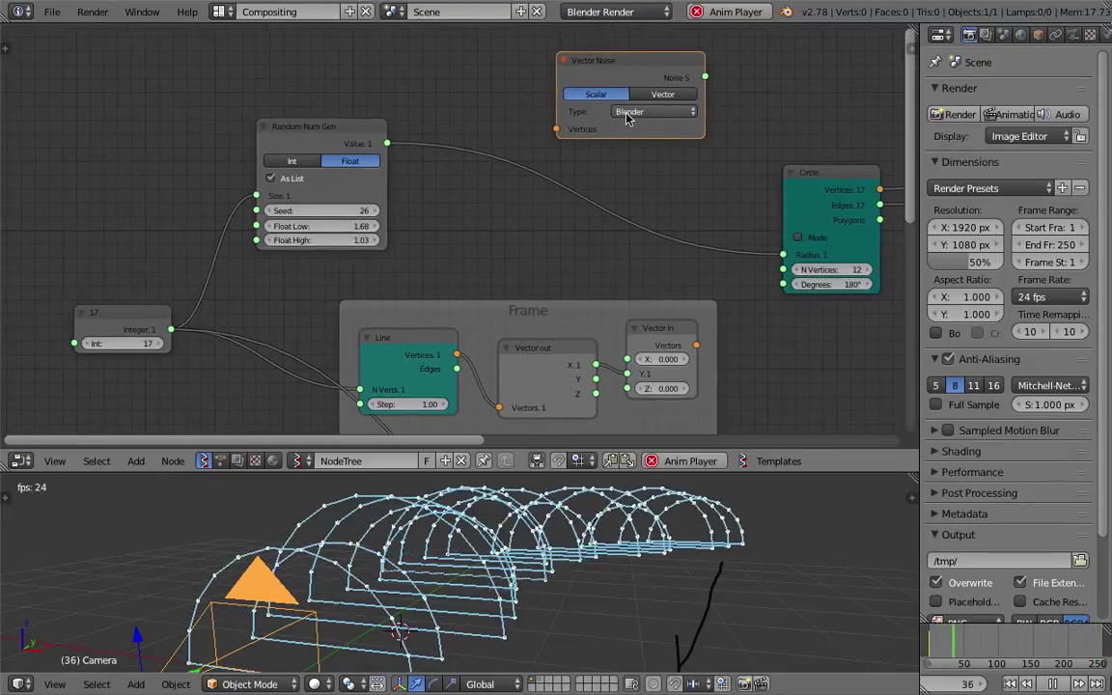
pyautogui.hotkey('ctrl', 's')
pyautogui.click(487, 120)
# Add a Line node above the Random Num Gen node
pyautogui.keyDown('shift'); pyautogui.scroll(4, 401, 104); pyautogui.keyUp('shift')
pyautogui.keyDown('ctrl'); pyautogui.hscroll(-1, 402, 104); pyautogui.keyUp('ctrl')
pyautogui.press('space')
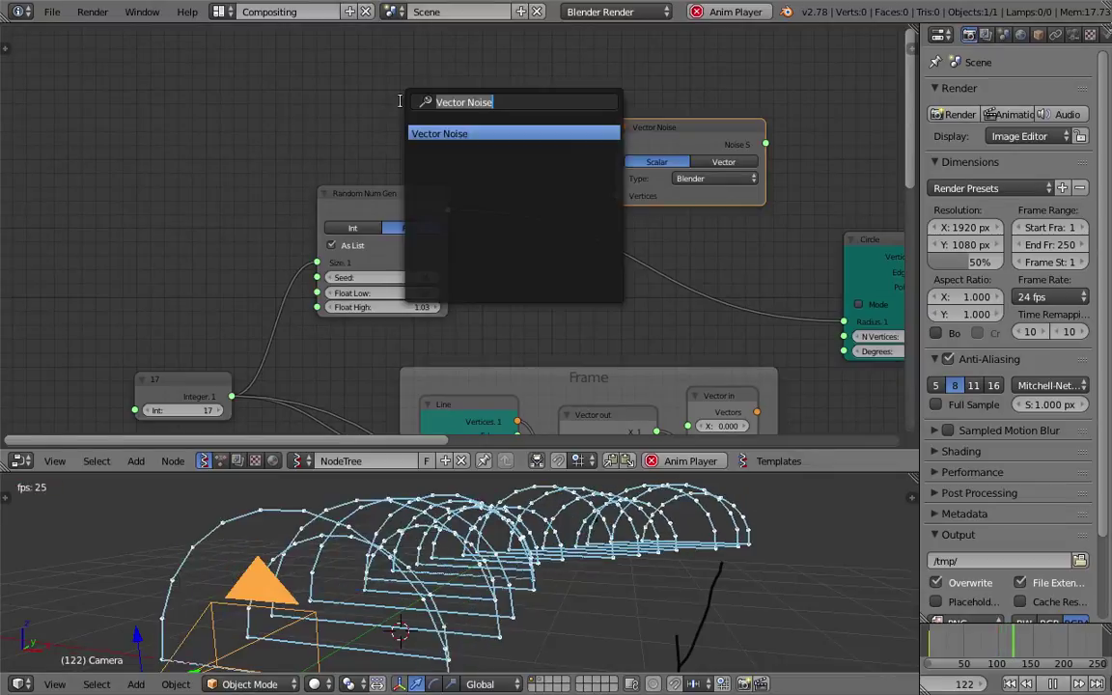
pyautogui.write('vec')
pyautogui.press('BackSpace')
pyautogui.press('BackSpace')
pyautogui.press('BackSpace')
pyautogui.write('line')
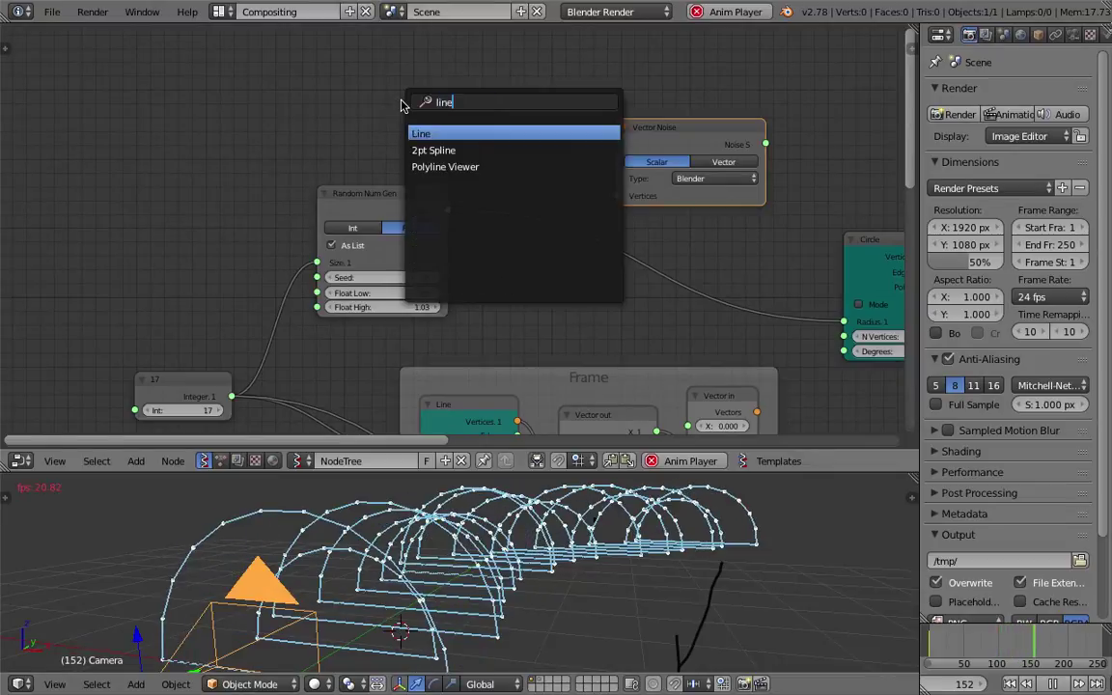
pyautogui.press('Return')
pyautogui.click(397, 93)
# Connect the new Line node's Vertices output to Vector Noise's Vertices input and save the file
pyautogui.moveTo(492, 113); pyautogui.dragTo(622, 193)
pyautogui.scroll(-1, 581, 136)
pyautogui.hotkey('ctrl', 's')
pyautogui.click(579, 138)
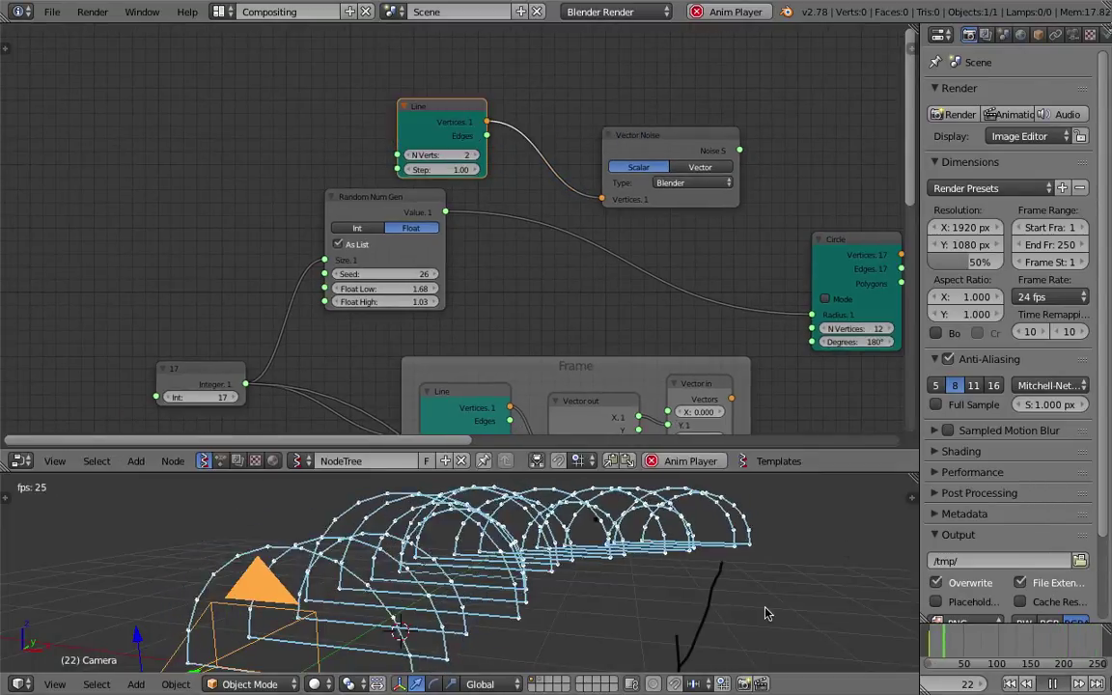
# Stop the animation playback and move the upper Line and Vector Noise nodes away from the Random Num Gen node
pyautogui.press('Escape')
pyautogui.moveTo(472, 577); pyautogui.dragTo(425, 574, button='middle')
pyautogui.scroll(-1, 456, 126)
pyautogui.moveTo(456, 126); pyautogui.dragTo(422, 117, button='middle')
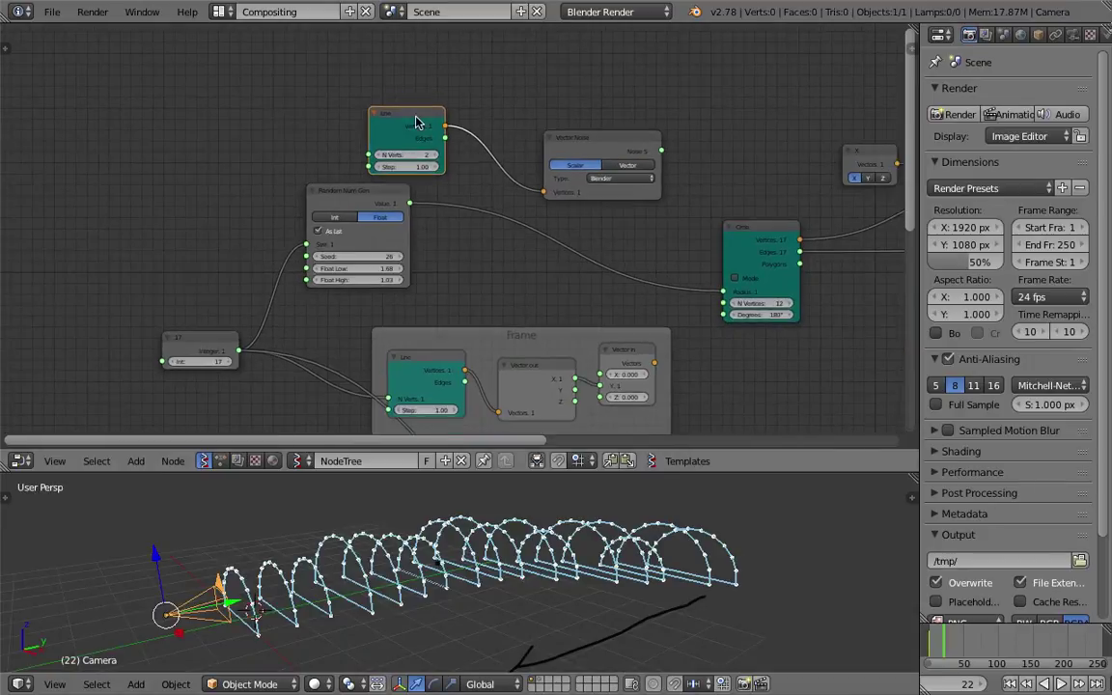
pyautogui.moveTo(421, 116); pyautogui.dragTo(331, 88)
pyautogui.moveTo(607, 141); pyautogui.dragTo(464, 104)
pyautogui.hotkey('shift', 'a')
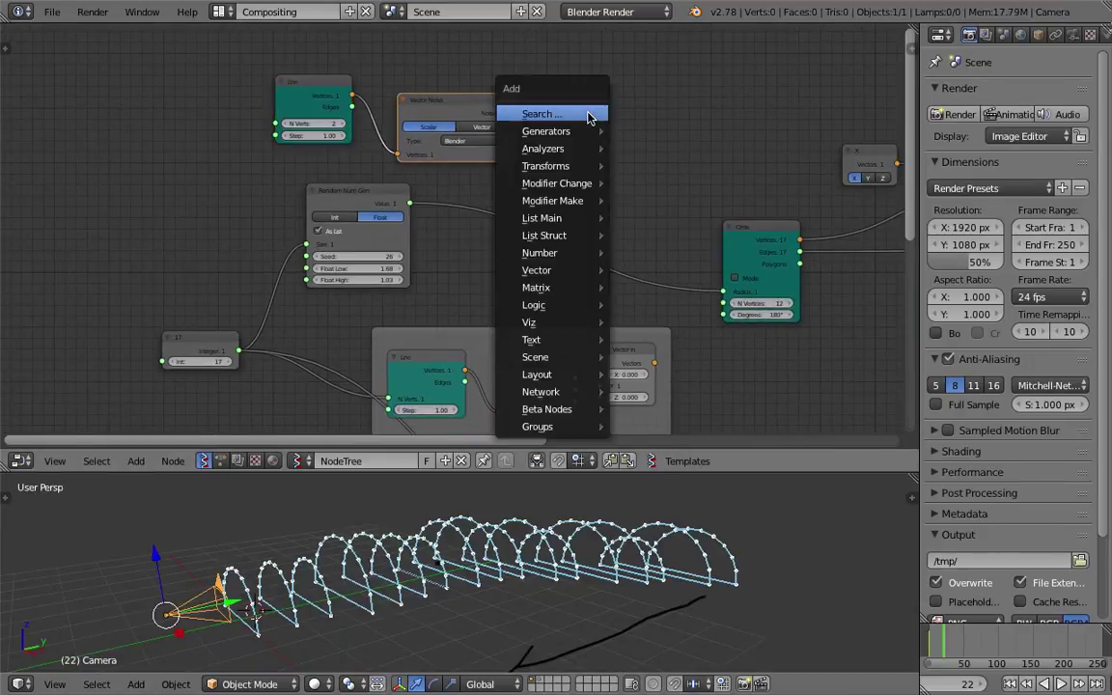
pyautogui.click(589, 117)
pyautogui.write('line')
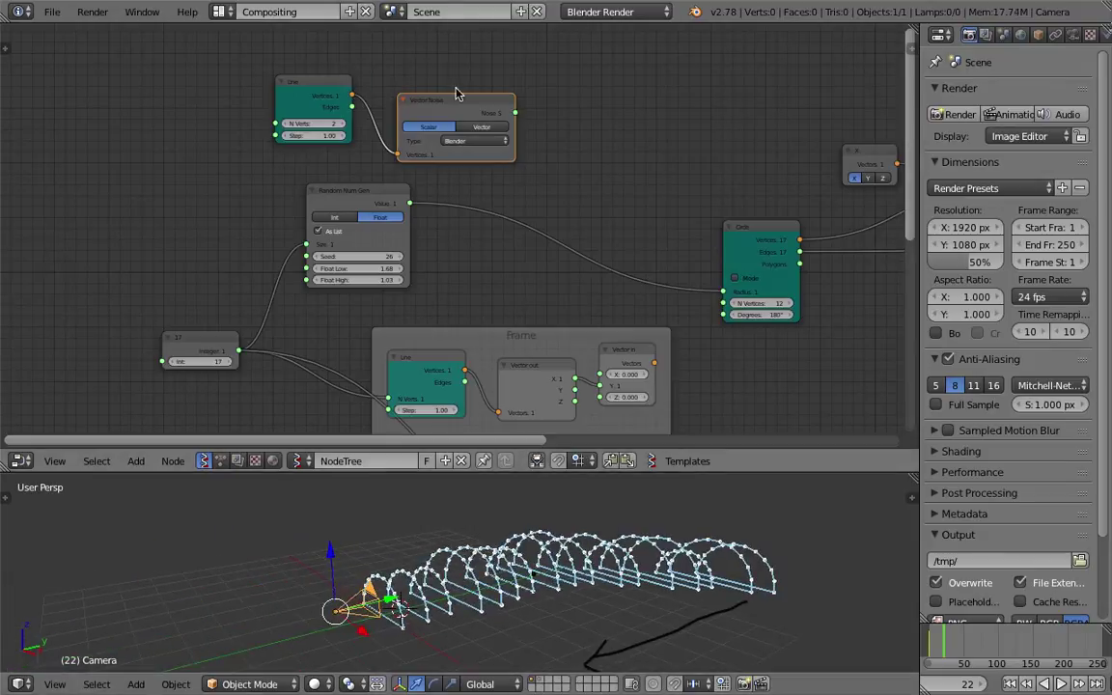
# Add a Stethoscope node beside Vector Noise and connect the noise output to its Data input
pyautogui.keyDown('ctrl'); pyautogui.hscroll(3, 461, 156); pyautogui.keyUp('ctrl')
pyautogui.scroll(1, 514, 136)
pyautogui.hotkey('shift', 'a')
pyautogui.click(513, 132)
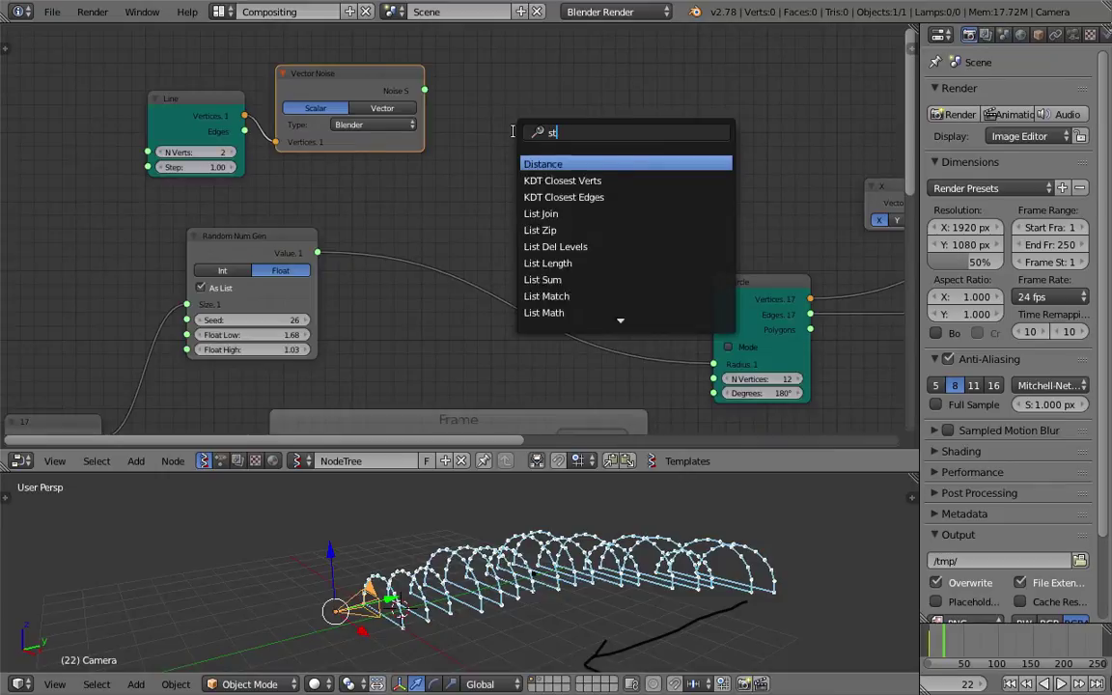
pyautogui.write('ste')
pyautogui.press('Return')
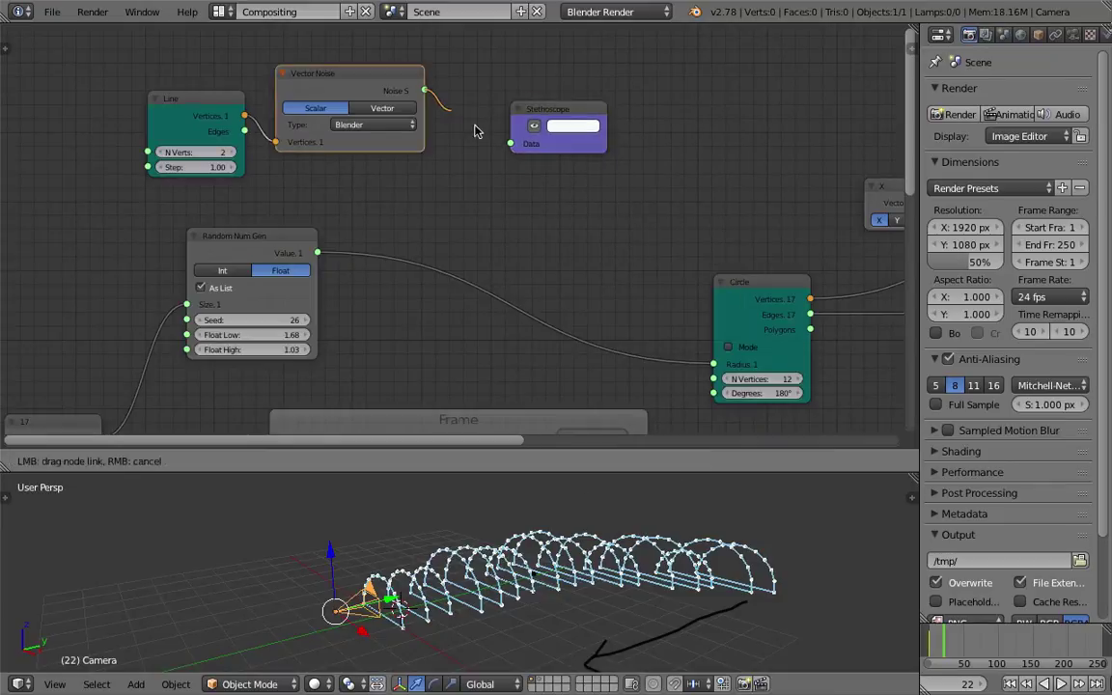
pyautogui.click(522, 93)
# Set the upper Line node's N Verts to 6 and Step to 2.71, and examine the noise values
pyautogui.scroll(2, 448, 87)
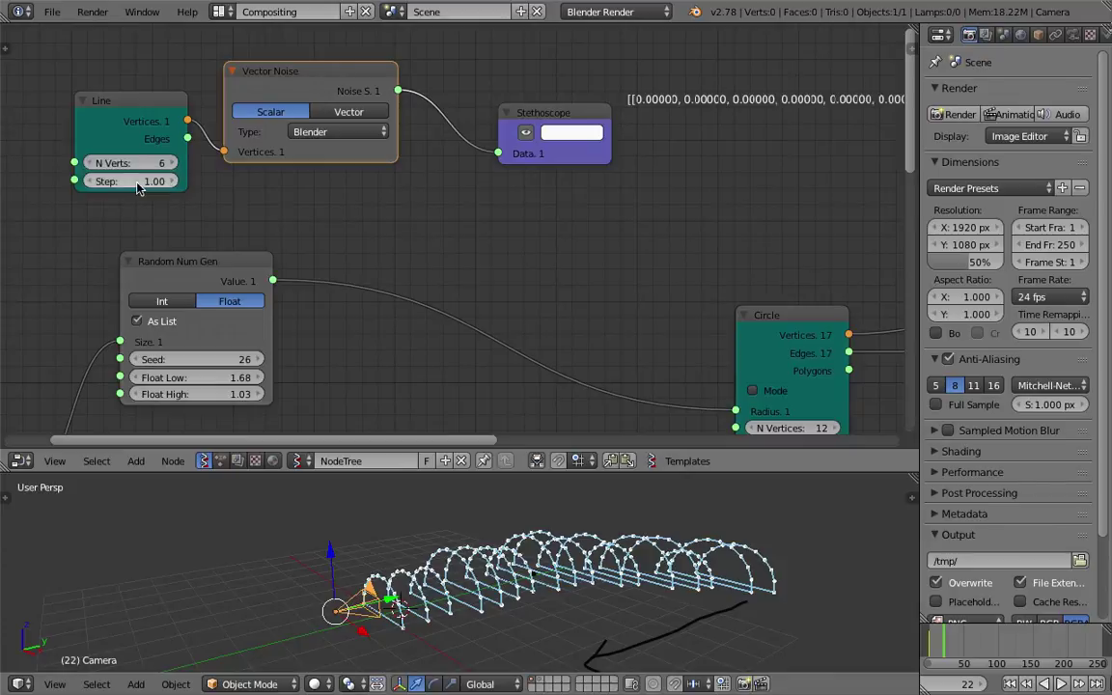
pyautogui.scroll(1, 390, 231)
pyautogui.keyDown('ctrl'); pyautogui.hscroll(2, 193, 219); pyautogui.keyUp('ctrl')
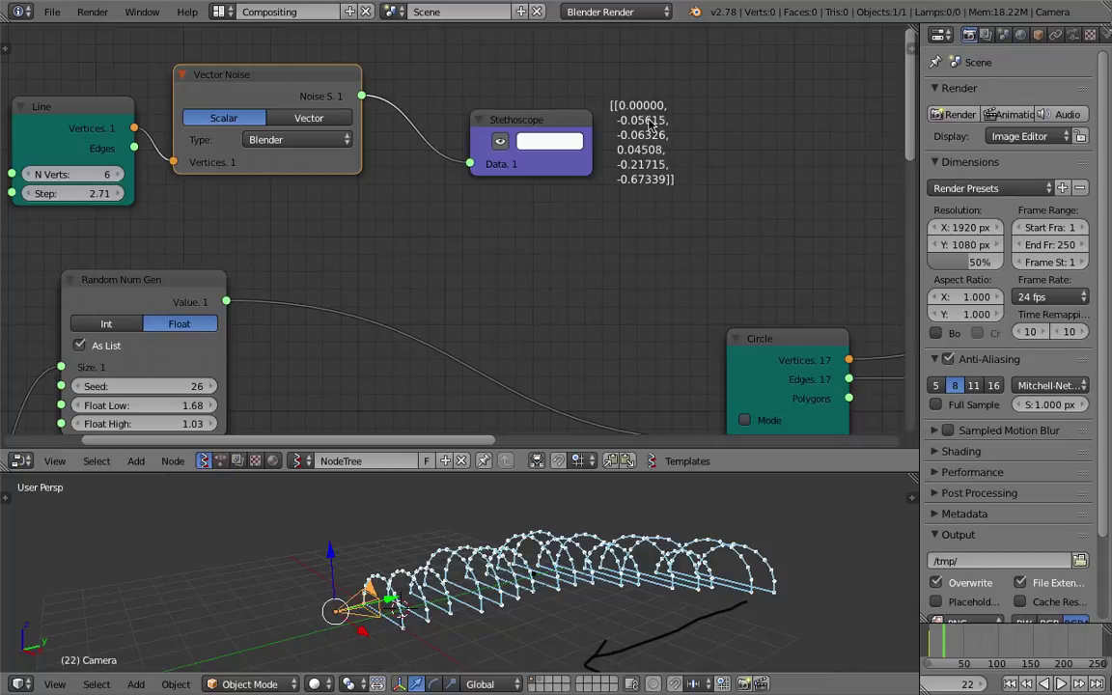
pyautogui.scroll(-1, 625, 206)
pyautogui.keyDown('ctrl'); pyautogui.hscroll(1, 540, 290); pyautogui.keyUp('ctrl')
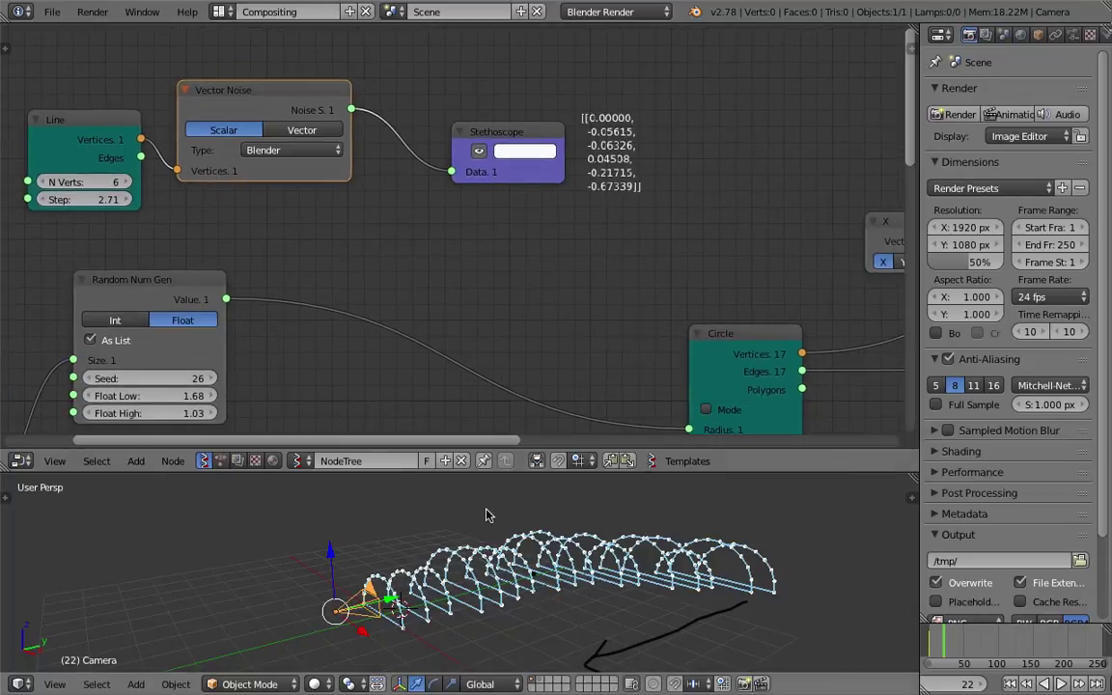
pyautogui.moveTo(486, 513)
pyautogui.mouseDown(button='middle')
pyautogui.moveTo(442, 524)
pyautogui.moveTo(492, 529)
pyautogui.mouseUp(button='middle')
pyautogui.scroll(-1, 385, 179)
pyautogui.keyDown('ctrl'); pyautogui.hscroll(-1, 166, 142); pyautogui.keyUp('ctrl')
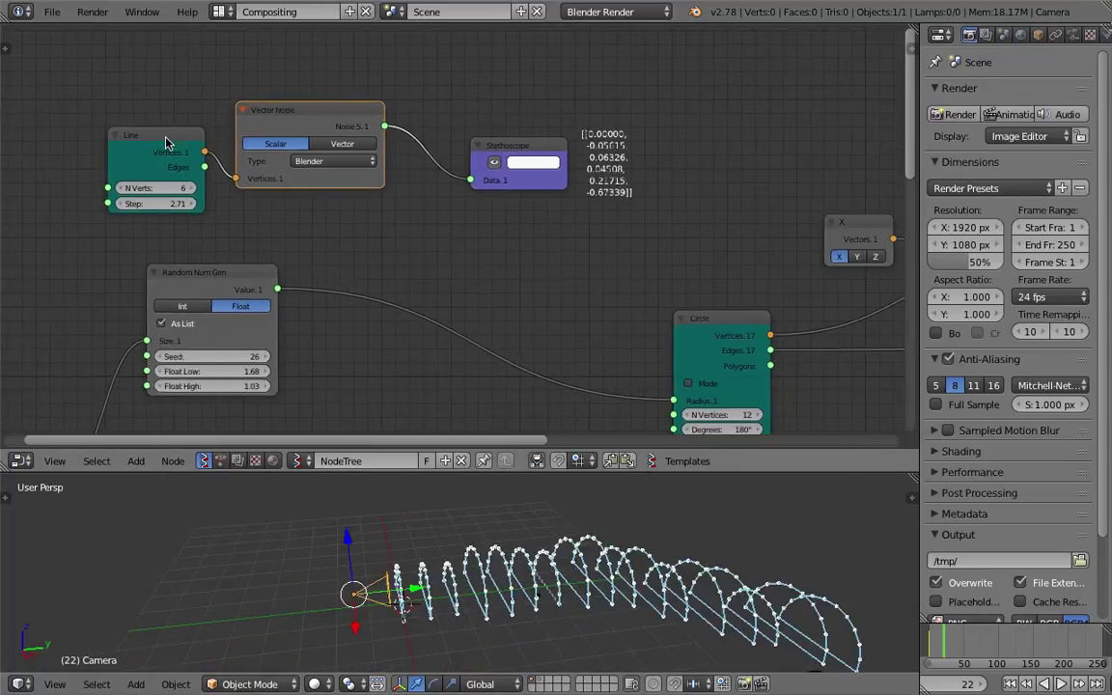
# Move the Line, Vector Noise and Stethoscope nodes farther above the Random Num Gen node
pyautogui.press('g')
pyautogui.click(473, 128)
pyautogui.hotkey('ctrl', 'z')
pyautogui.hotkey('ctrl', 'z')
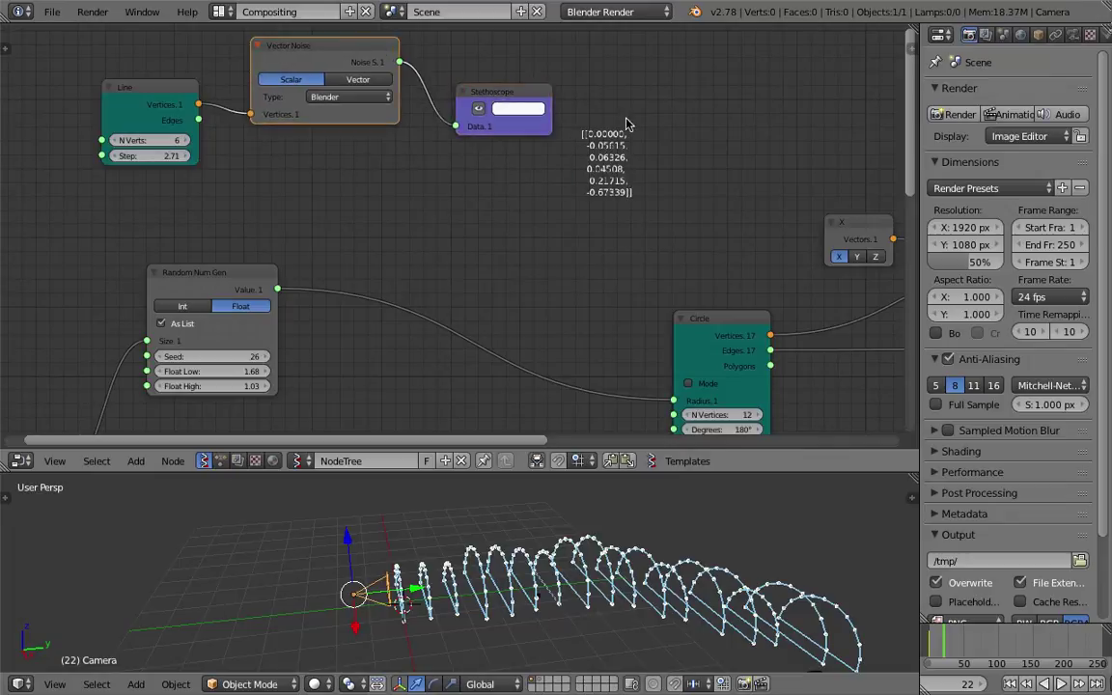
# Add a Viewer Draw node beyond the Stethoscope node and save the file
pyautogui.hotkey('ctrl', 'a')
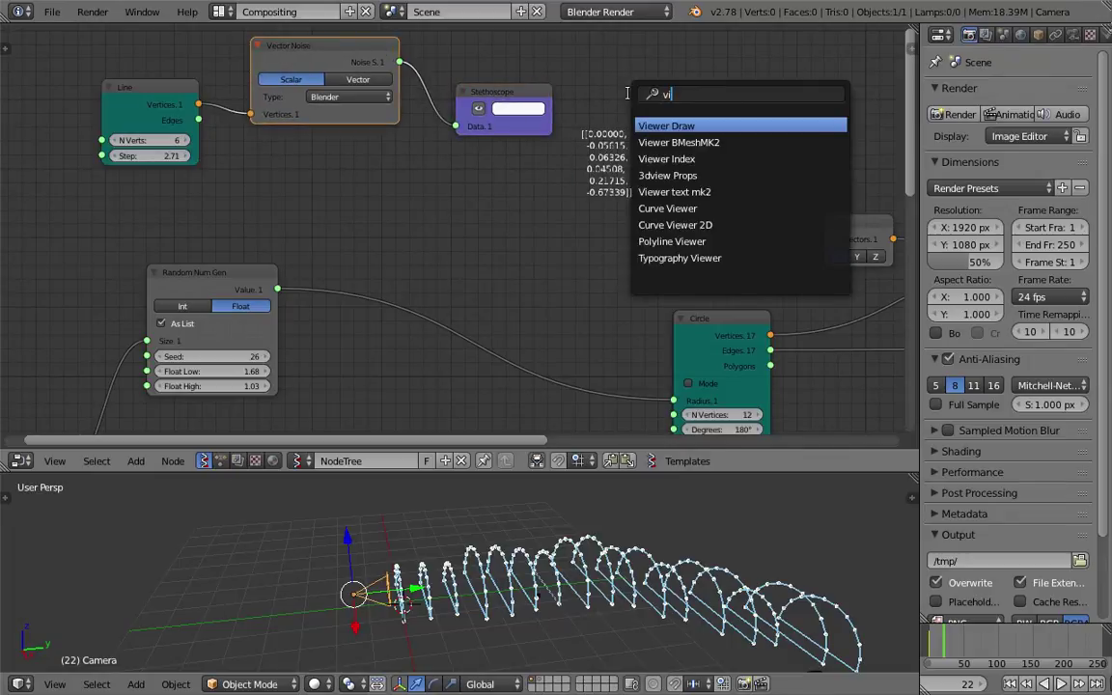
pyautogui.press('Return')
pyautogui.click(629, 93)
pyautogui.hotkey('ctrl', 's')
# Delete the Stethoscope node and shift Vector Noise farther from the Line node
pyautogui.click(522, 90)
pyautogui.hotkey('ctrl', 'z')
pyautogui.hotkey('ctrl', 's')
pyautogui.hotkey('ctrl', 'z')
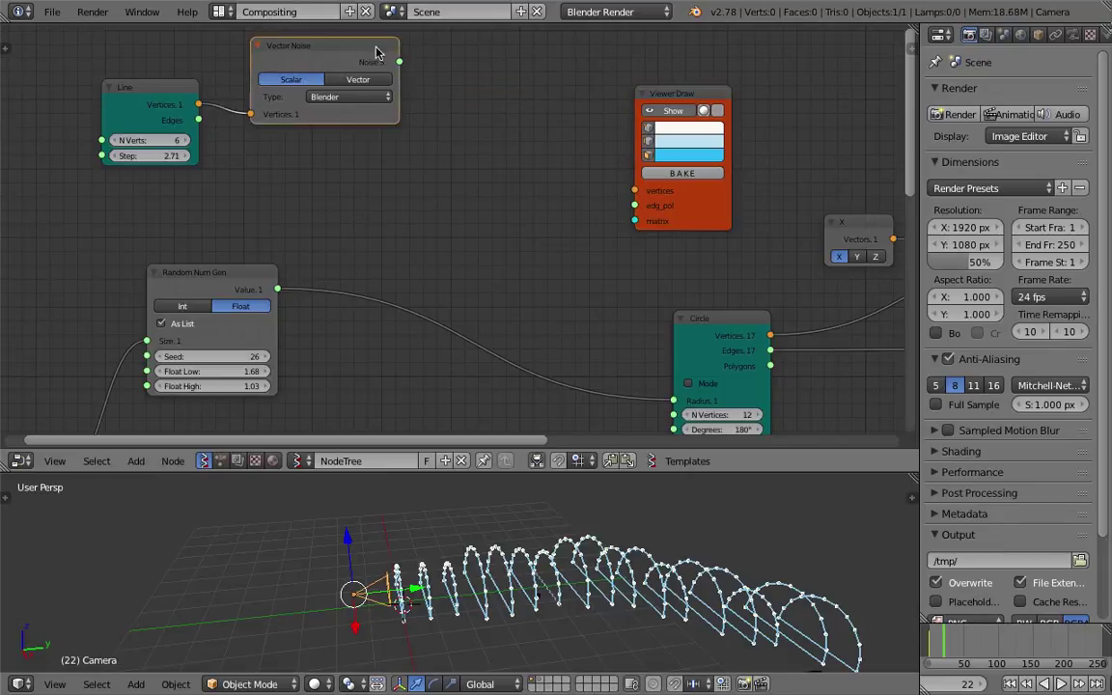
pyautogui.hotkey('ctrl', 'z')
# Add a Vector out node below the Vector Noise node
pyautogui.hotkey('shift', 'a')
pyautogui.click(396, 165)
pyautogui.write('vec')
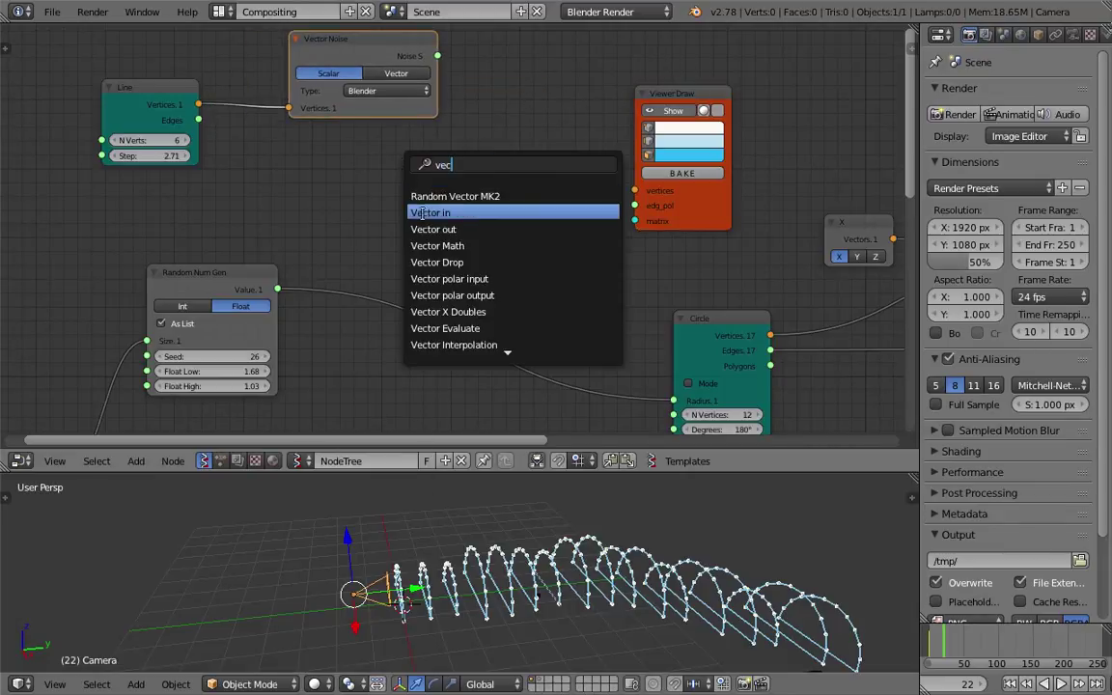
pyautogui.click(423, 228)
pyautogui.click(424, 227)
# Add a Vector in node between the new Vector out and Viewer Draw nodes
pyautogui.hotkey('shift', 'a')
pyautogui.click(504, 128)
pyautogui.write('ve')
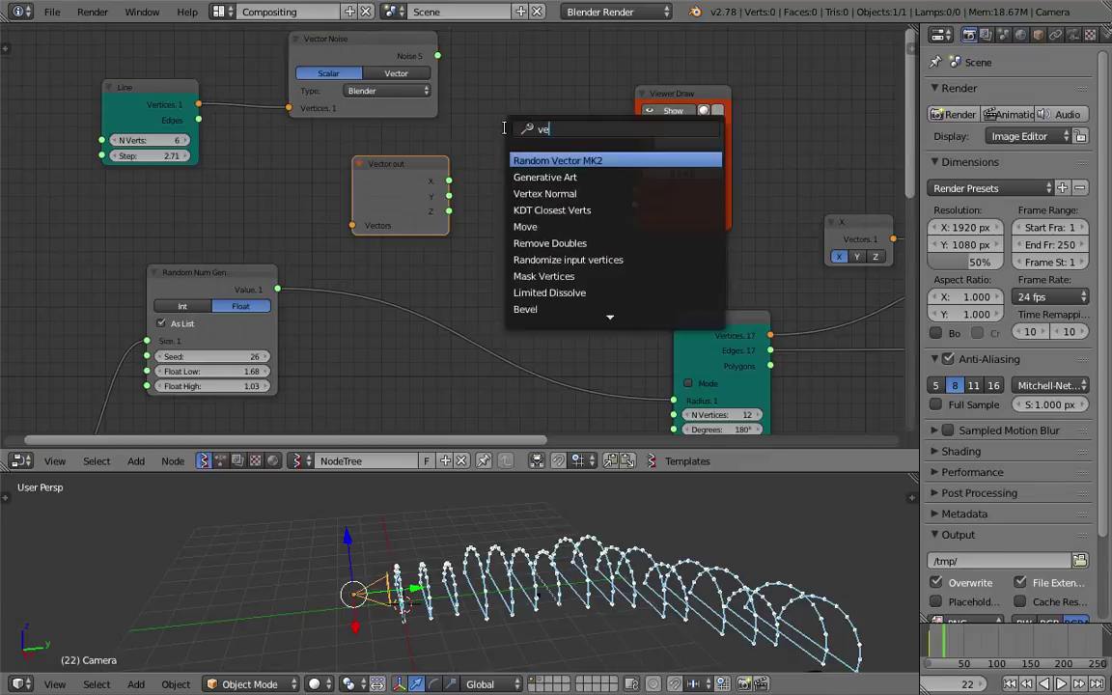
pyautogui.write('c')
pyautogui.click(533, 176)
pyautogui.click(545, 183)
# Connect the upper Line's Vertices to Vector out, and Vector out's X output to Vector in's X input
pyautogui.moveTo(198, 104); pyautogui.dragTo(299, 170)
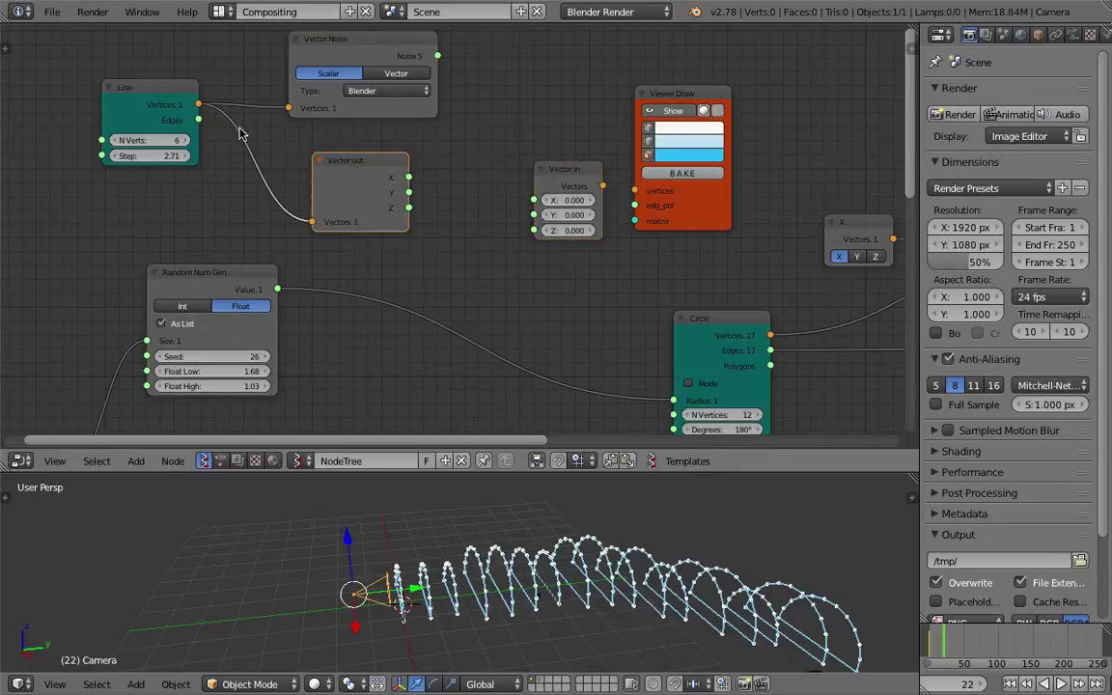
pyautogui.moveTo(407, 178); pyautogui.dragTo(436, 186)
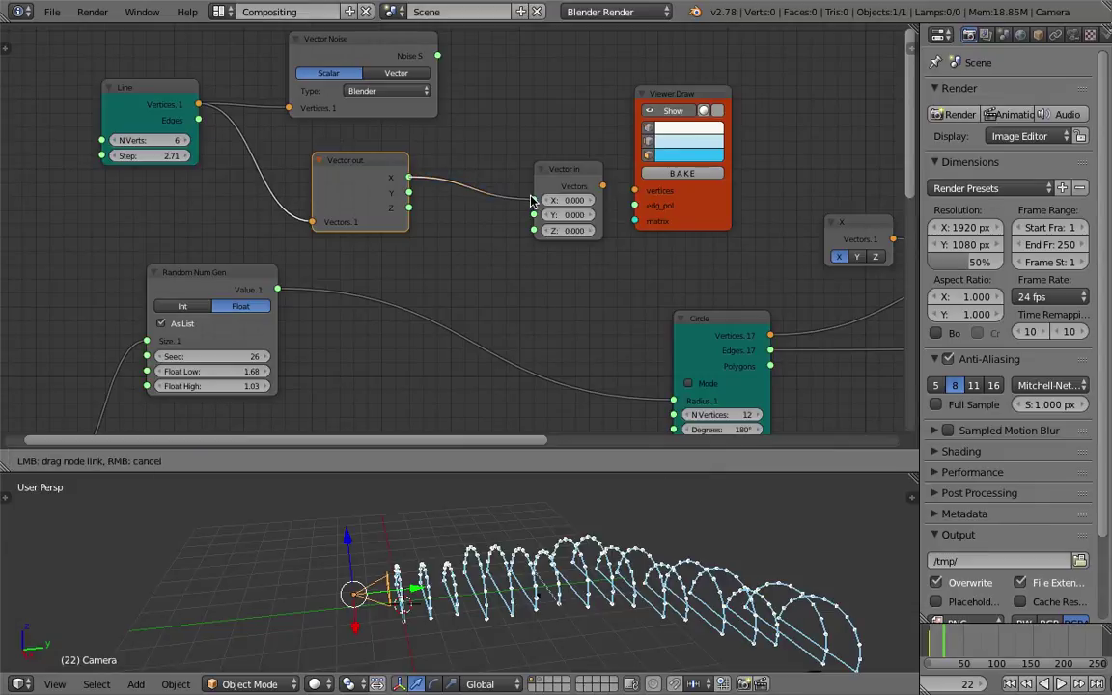
pyautogui.moveTo(531, 206); pyautogui.dragTo(534, 200)
# Connect Vector in's output to Viewer Draw's vertices and the upper Line's Edges to its edg_pol input
pyautogui.moveTo(604, 187); pyautogui.dragTo(635, 192)
pyautogui.moveTo(608, 529)
pyautogui.mouseDown(button='middle')
pyautogui.moveTo(618, 562)
pyautogui.moveTo(756, 582)
pyautogui.mouseUp(button='middle')
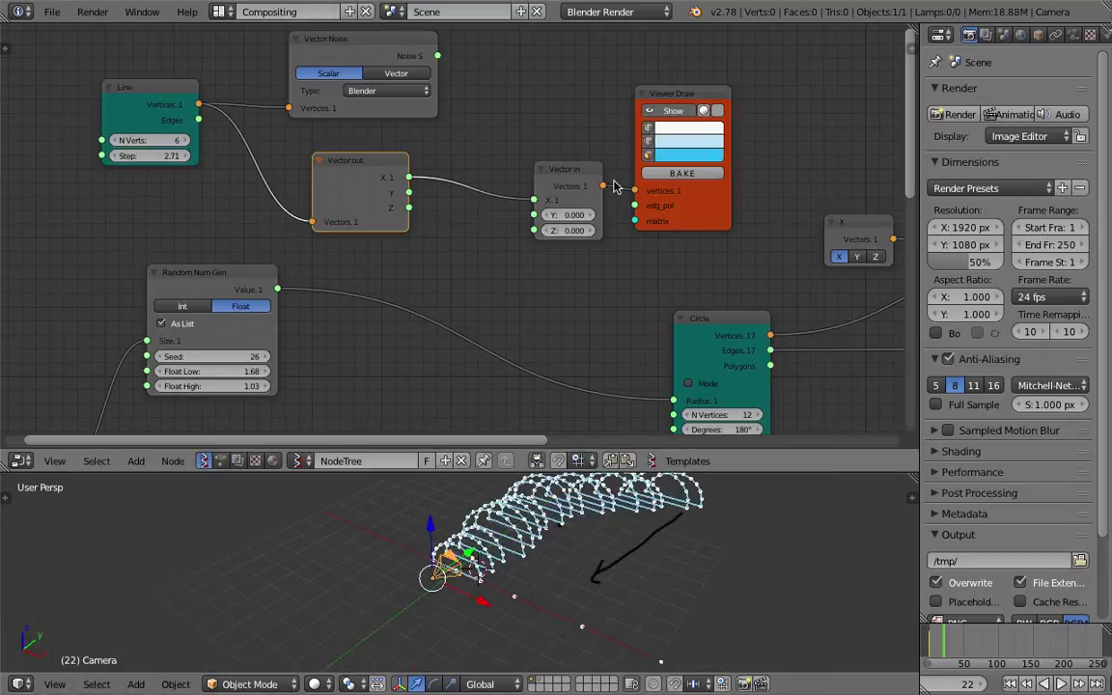
pyautogui.moveTo(198, 120); pyautogui.dragTo(634, 206)
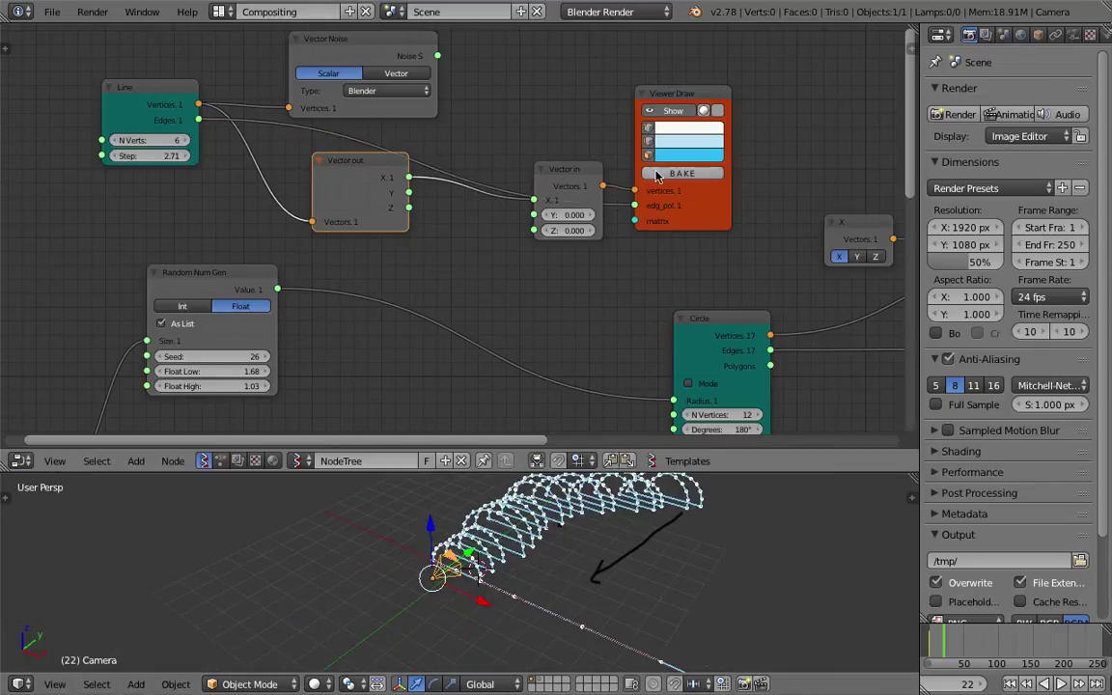
# Set the upper Line node's N Verts to 13 and Step to 1.54, and save the file
pyautogui.moveTo(644, 613); pyautogui.dragTo(569, 571, button='middle')
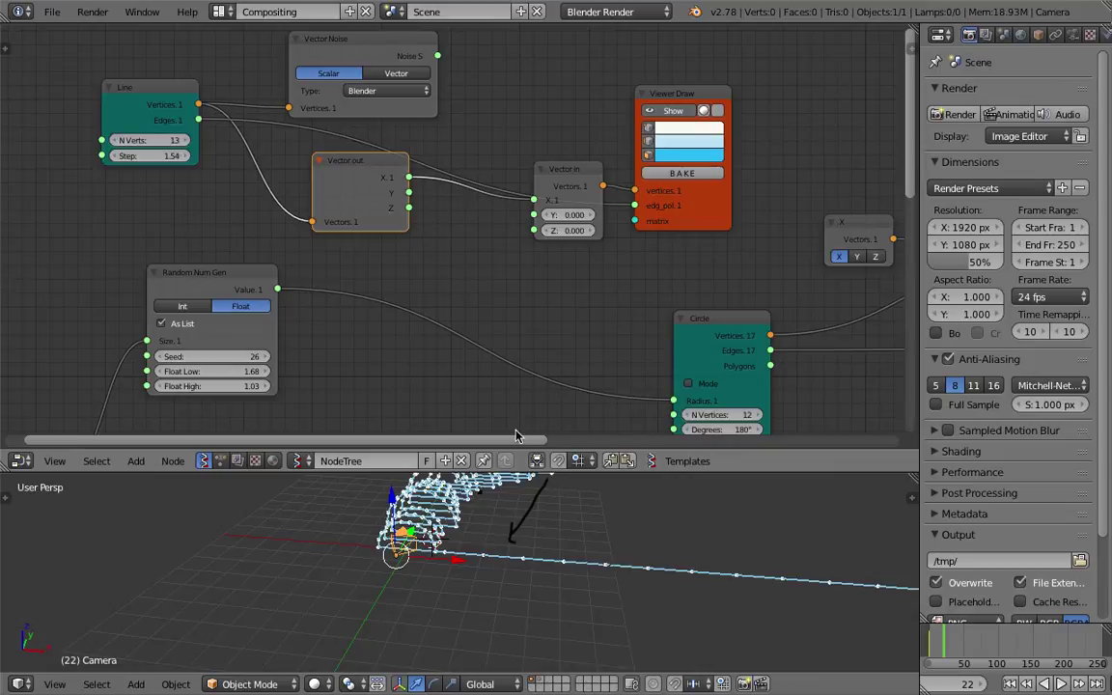
pyautogui.moveTo(602, 509); pyautogui.dragTo(380, 476, button='middle')
pyautogui.moveTo(421, 208); pyautogui.dragTo(424, 226, button='middle')
pyautogui.hotkey('ctrl', 's')
pyautogui.click(418, 221)
# Connect Vector Noise's scalar output to the Z input of the new Vector in node and save the file
pyautogui.moveTo(398, 65); pyautogui.dragTo(364, 55)
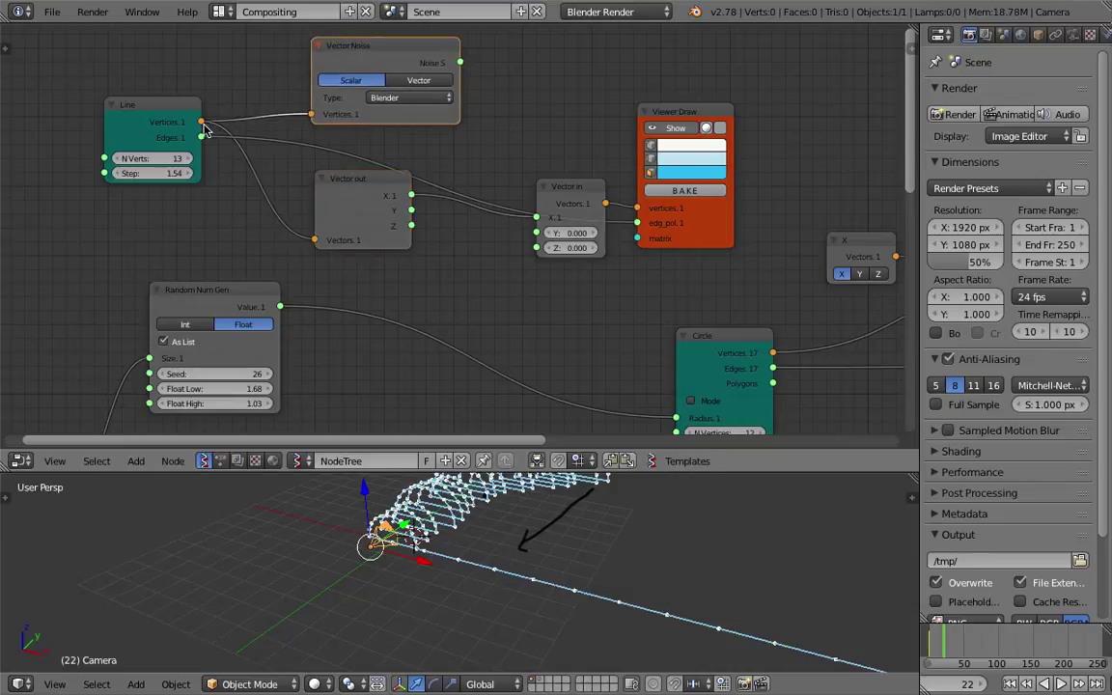
pyautogui.moveTo(458, 64); pyautogui.dragTo(486, 83)
pyautogui.moveTo(521, 225); pyautogui.dragTo(535, 247)
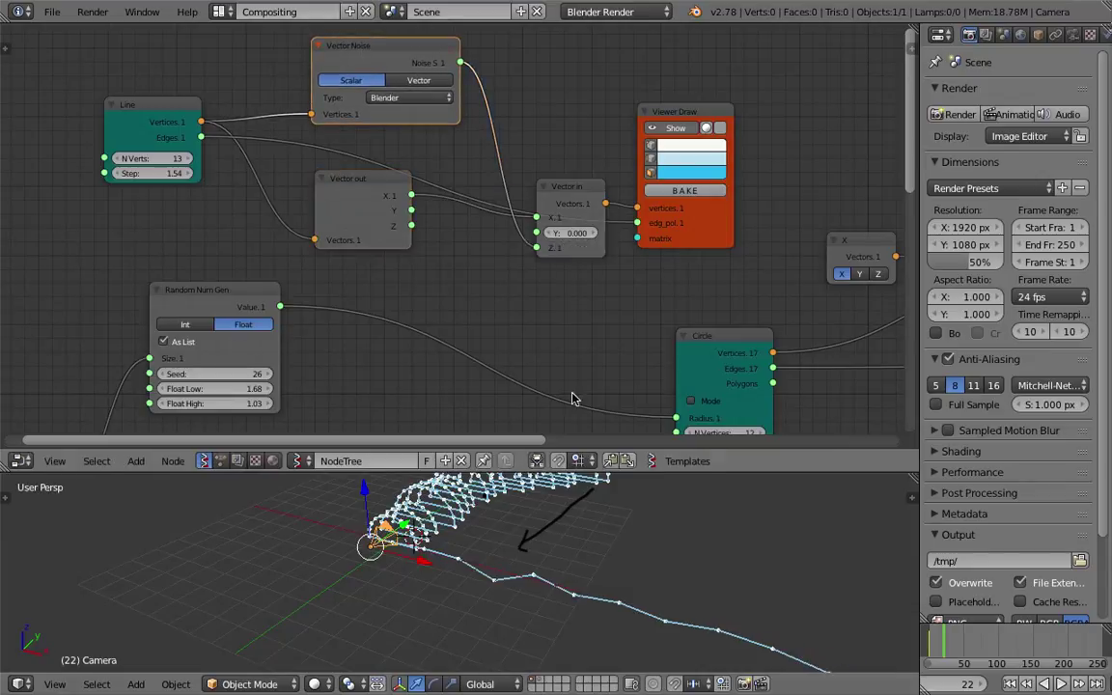
pyautogui.hotkey('ctrl', 's')
pyautogui.click(538, 543)
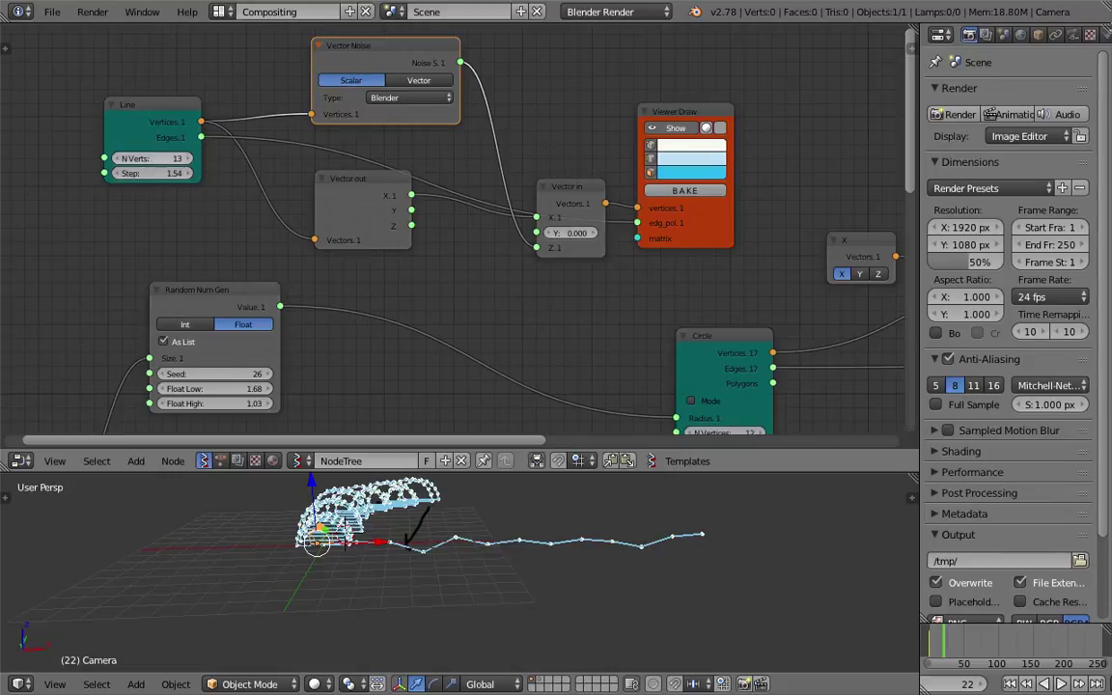
# Set the upper Line node's N Verts to 64 and Step to 0.52
pyautogui.scroll(-3, 584, 550)
pyautogui.keyDown('shift'); pyautogui.moveTo(585, 551); pyautogui.dragTo(456, 549, button='middle'); pyautogui.keyUp('shift')
pyautogui.moveTo(457, 549); pyautogui.dragTo(474, 526, button='middle')
pyautogui.hotkey('ctrl', 's')
pyautogui.click(474, 526)
pyautogui.click(162, 179)
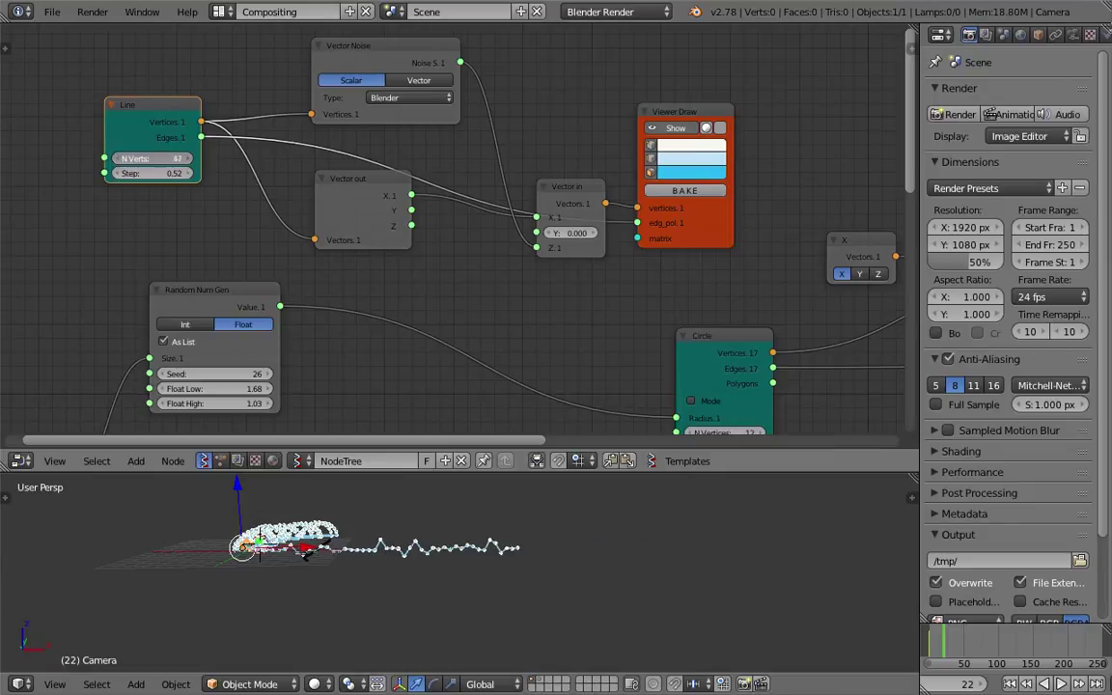
pyautogui.scroll(4, 551, 603)
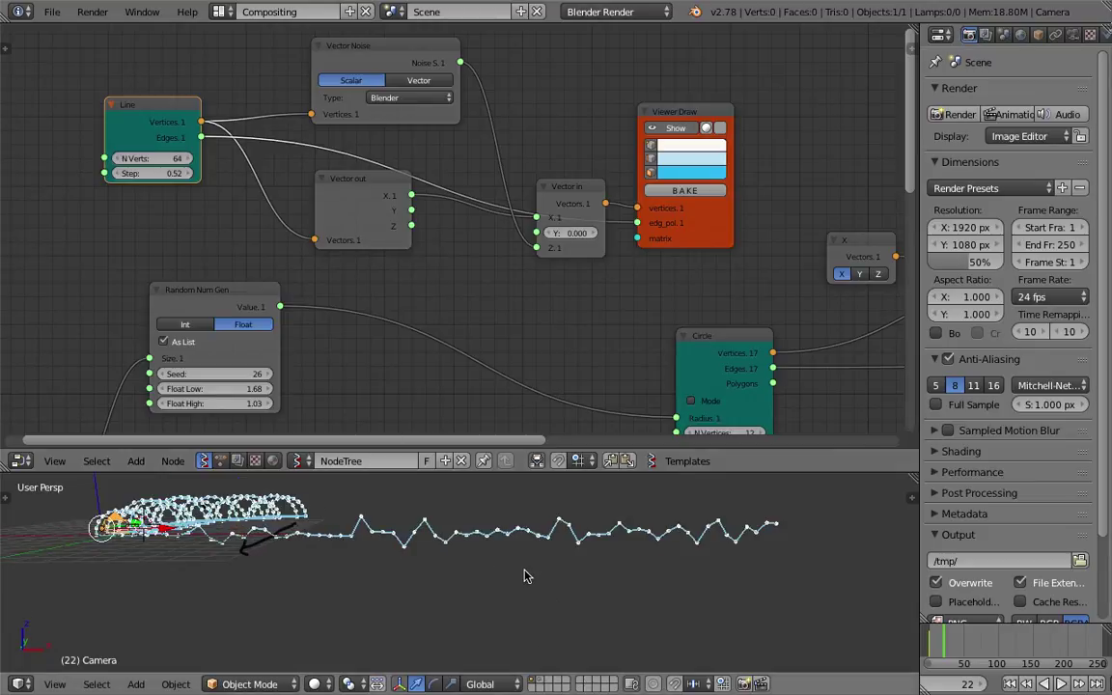
pyautogui.moveTo(353, 553); pyautogui.dragTo(407, 559, button='middle')
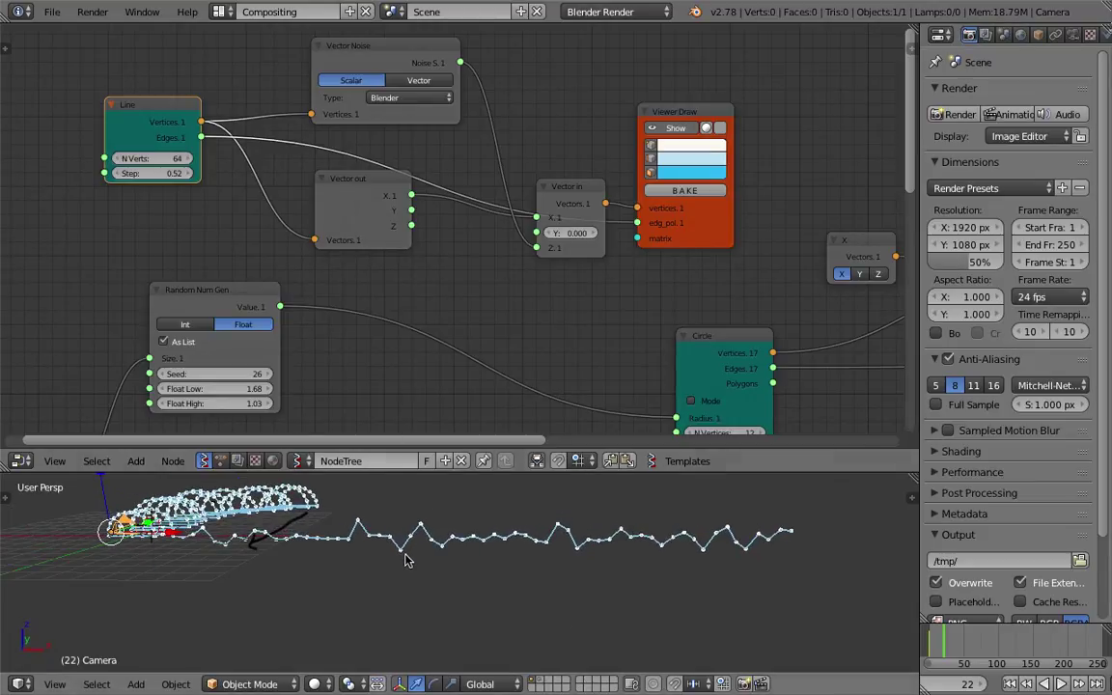
# Move the Viewer Draw and Vector Noise nodes apart to make room between them, and save the file
pyautogui.moveTo(671, 114); pyautogui.dragTo(685, 82)
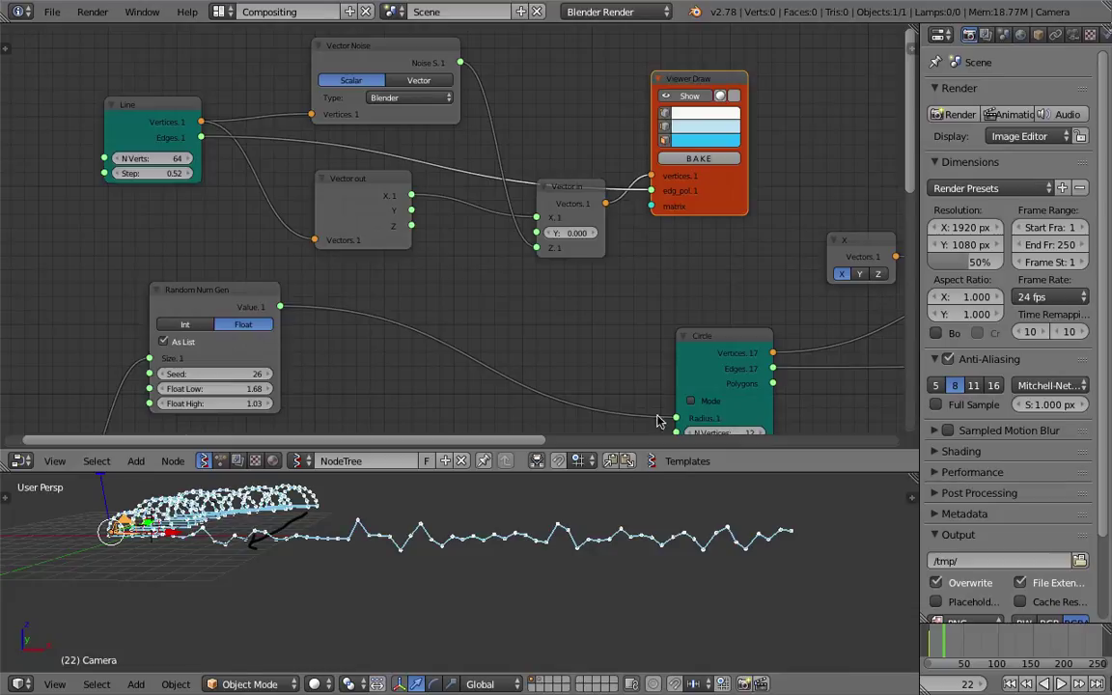
pyautogui.moveTo(260, 540); pyautogui.dragTo(238, 521, button='middle')
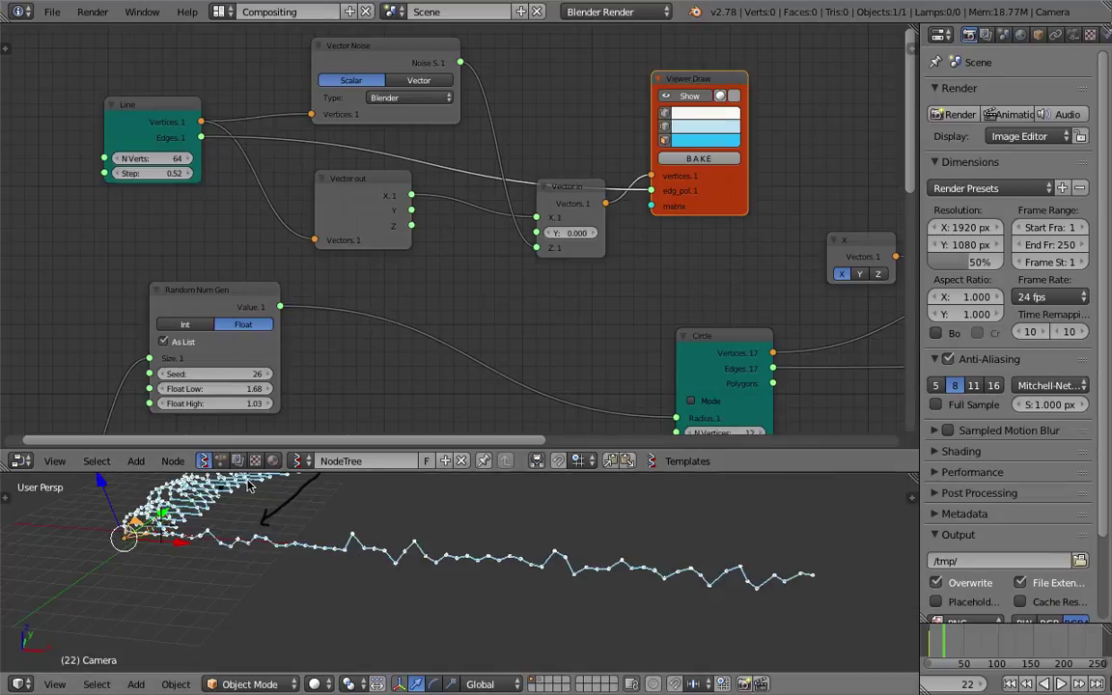
pyautogui.moveTo(612, 162); pyautogui.dragTo(603, 187, button='middle')
pyautogui.moveTo(673, 101); pyautogui.dragTo(739, 74)
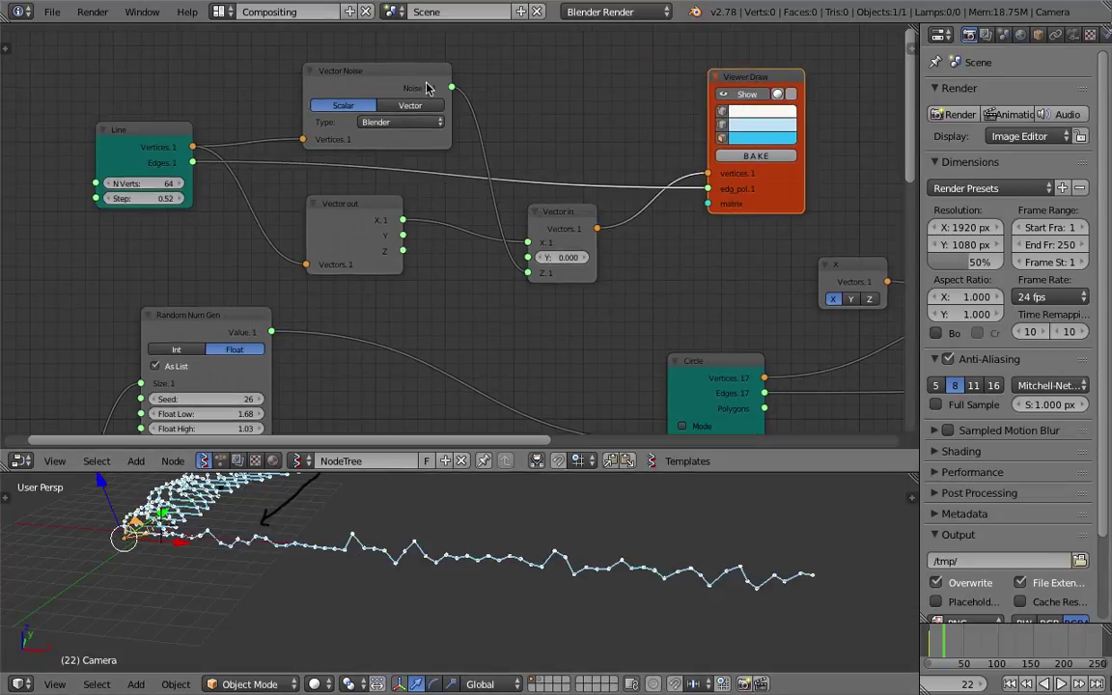
pyautogui.moveTo(427, 88); pyautogui.dragTo(411, 72)
pyautogui.hotkey('ctrl', 's')
pyautogui.click(506, 81)
# Add a List Shift node and insert it into the link between Vector Noise and Vector in's Z input
pyautogui.hotkey('shift', 'a')
pyautogui.click(509, 80)
pyautogui.write('list')
pyautogui.press('Return')
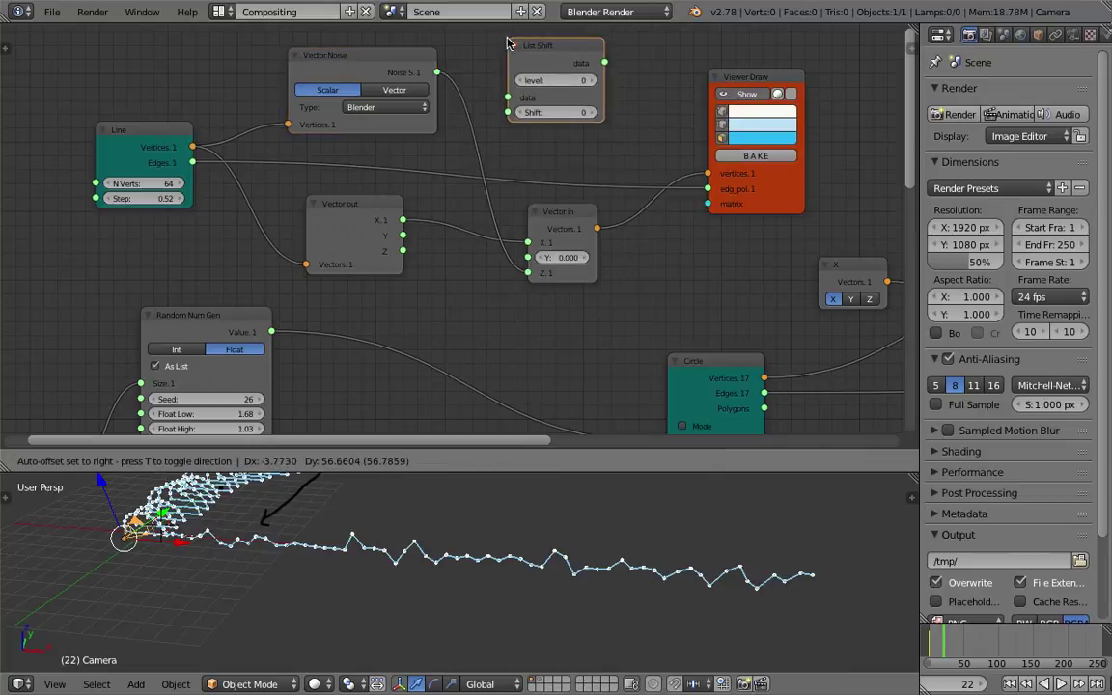
pyautogui.click(487, 68)
pyautogui.moveTo(488, 69); pyautogui.dragTo(499, 70)
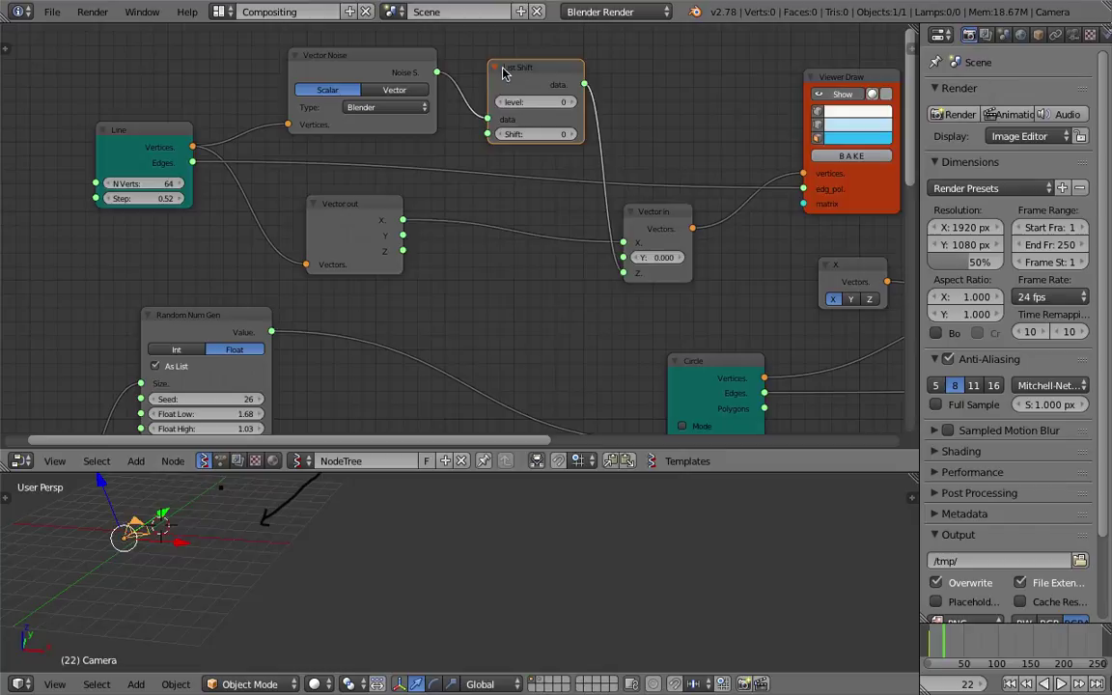
# Set the List Shift node's level to 1 and its Shift to 34
pyautogui.moveTo(556, 136); pyautogui.dragTo(573, 113)
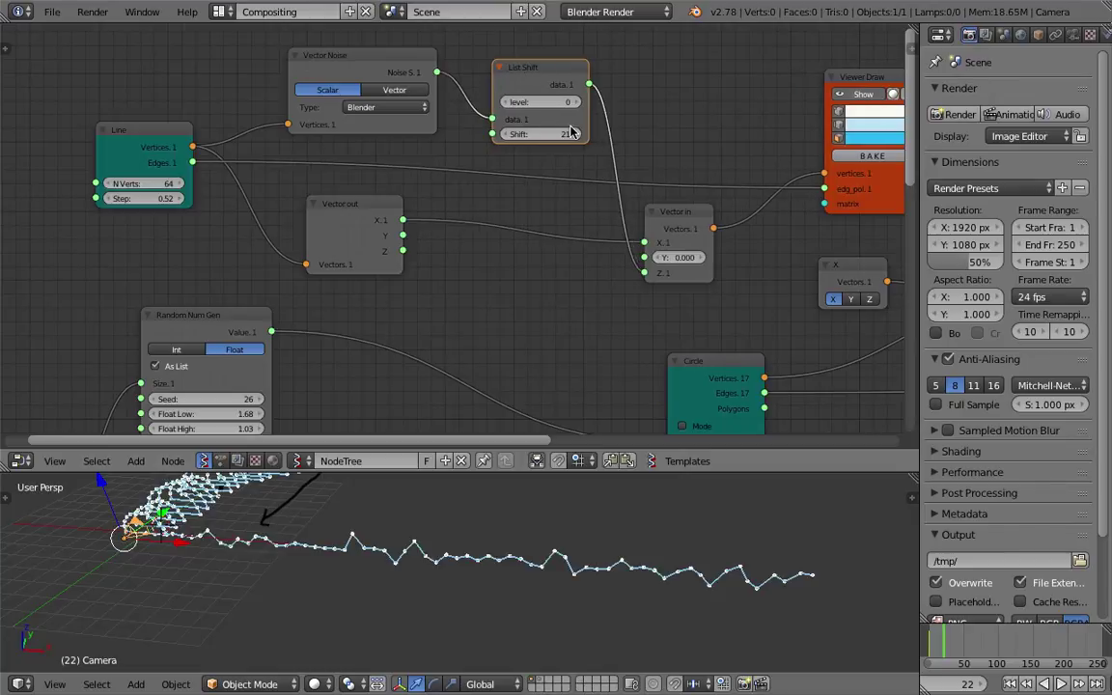
pyautogui.click(578, 103)
pyautogui.moveTo(557, 136)
pyautogui.mouseDown()
pyautogui.moveTo(622, 136)
pyautogui.moveTo(533, 142)
pyautogui.mouseUp()
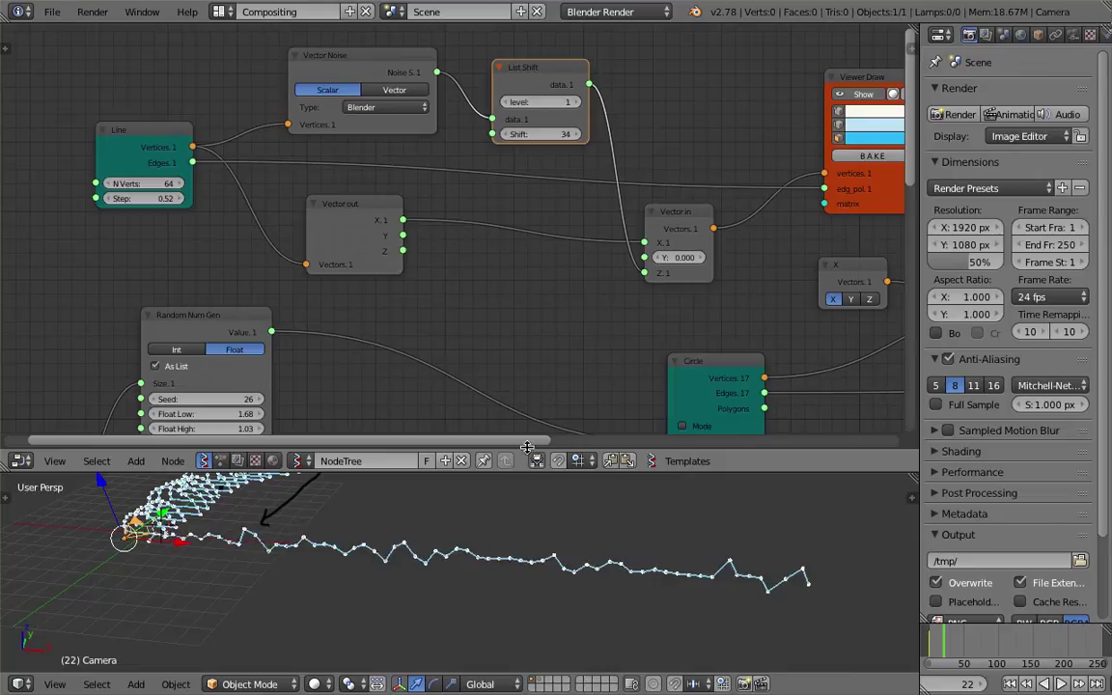
pyautogui.keyDown('shift'); pyautogui.moveTo(531, 502); pyautogui.dragTo(583, 497, button='middle'); pyautogui.keyUp('shift')
pyautogui.moveTo(626, 576); pyautogui.dragTo(629, 548, button='middle')
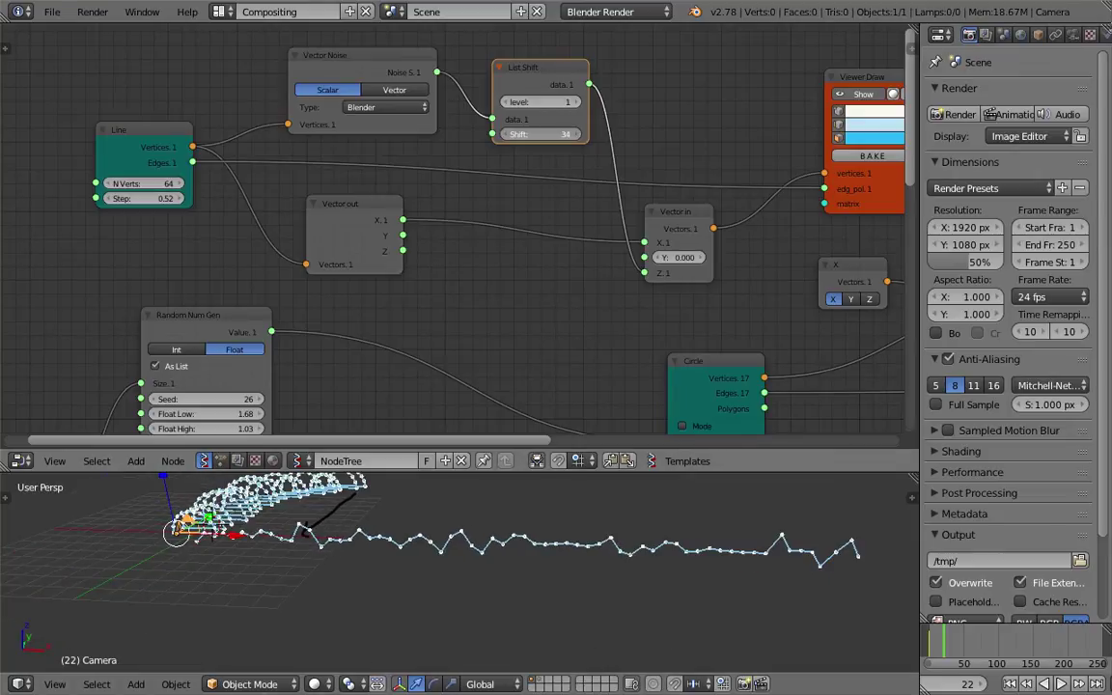
# Set the List Shift node's Shift to 0 and the upper Line node's Step to 0.49
pyautogui.moveTo(540, 134); pyautogui.dragTo(545, 134)
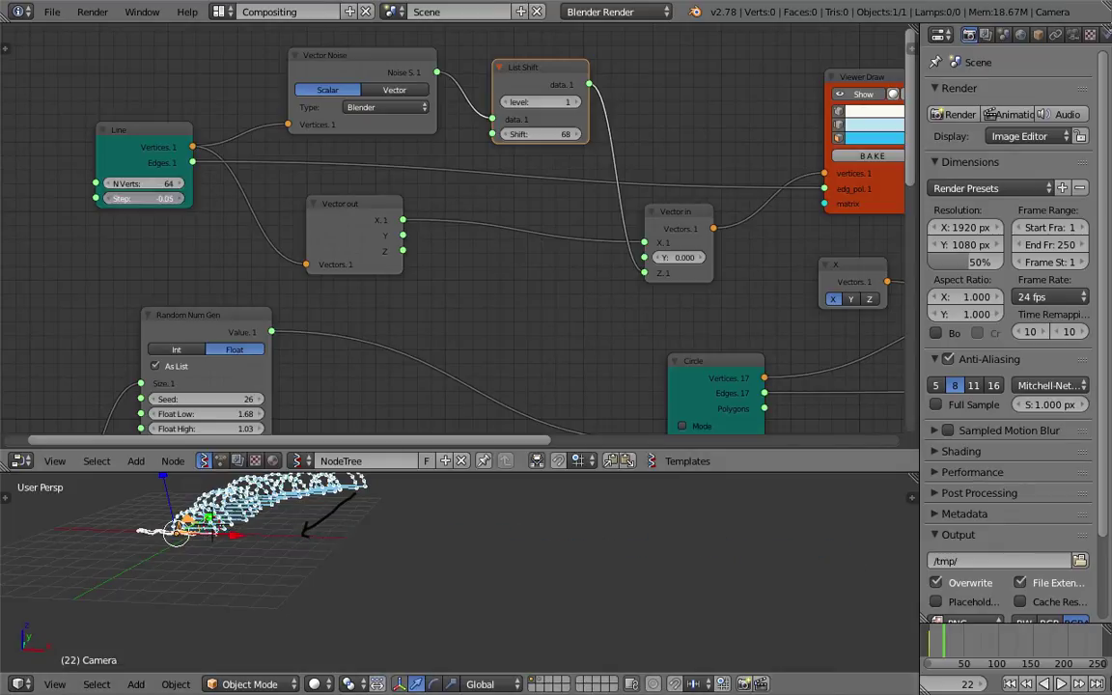
pyautogui.moveTo(546, 136); pyautogui.dragTo(509, 134)
pyautogui.moveTo(600, 281); pyautogui.dragTo(590, 290)
pyautogui.moveTo(543, 529); pyautogui.dragTo(483, 576, button='middle')
pyautogui.click(482, 577)
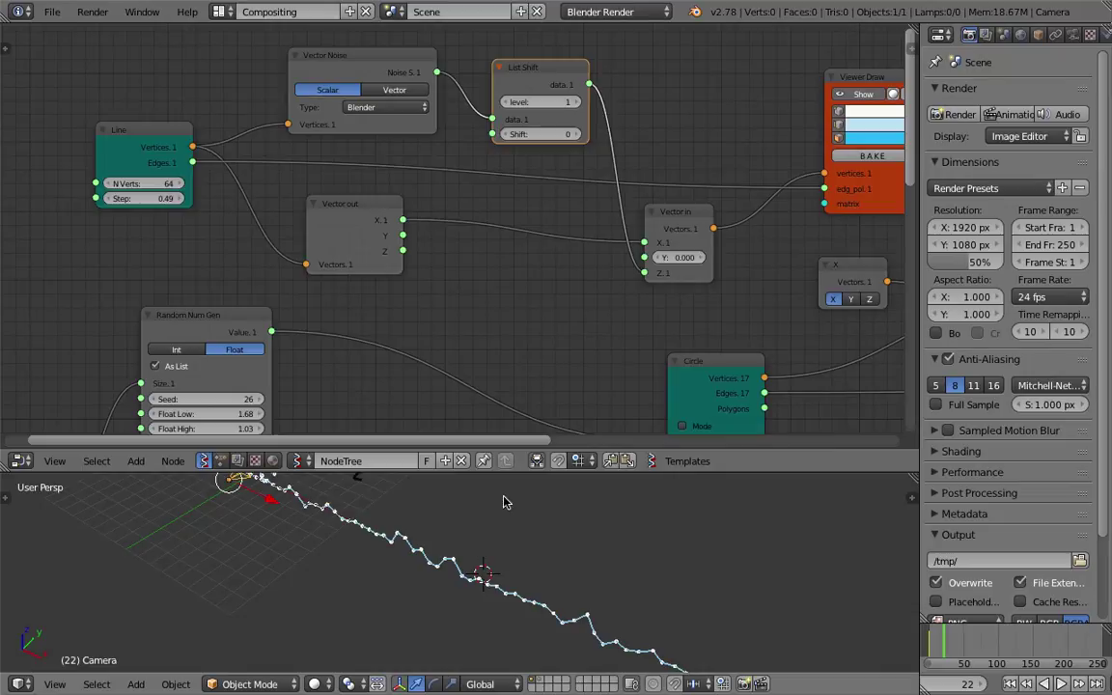
# Move the Vector Noise line test nodes clear of the arch nodes and join them in a frame
pyautogui.moveTo(510, 470); pyautogui.dragTo(508, 325)
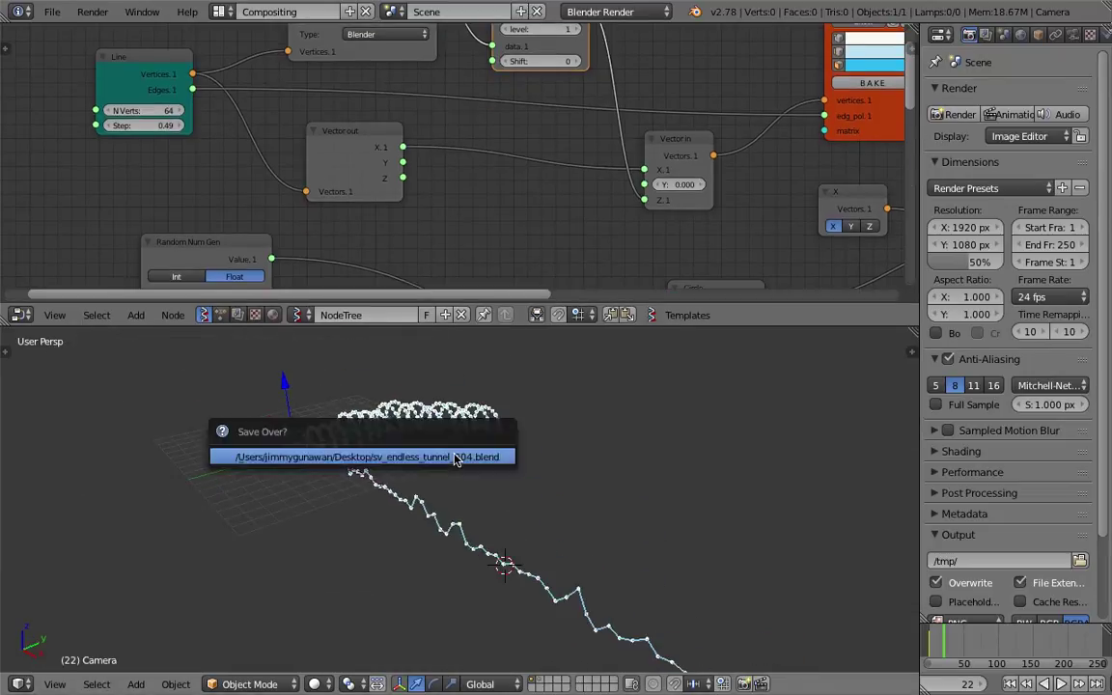
pyautogui.scroll(-5, 273, 148)
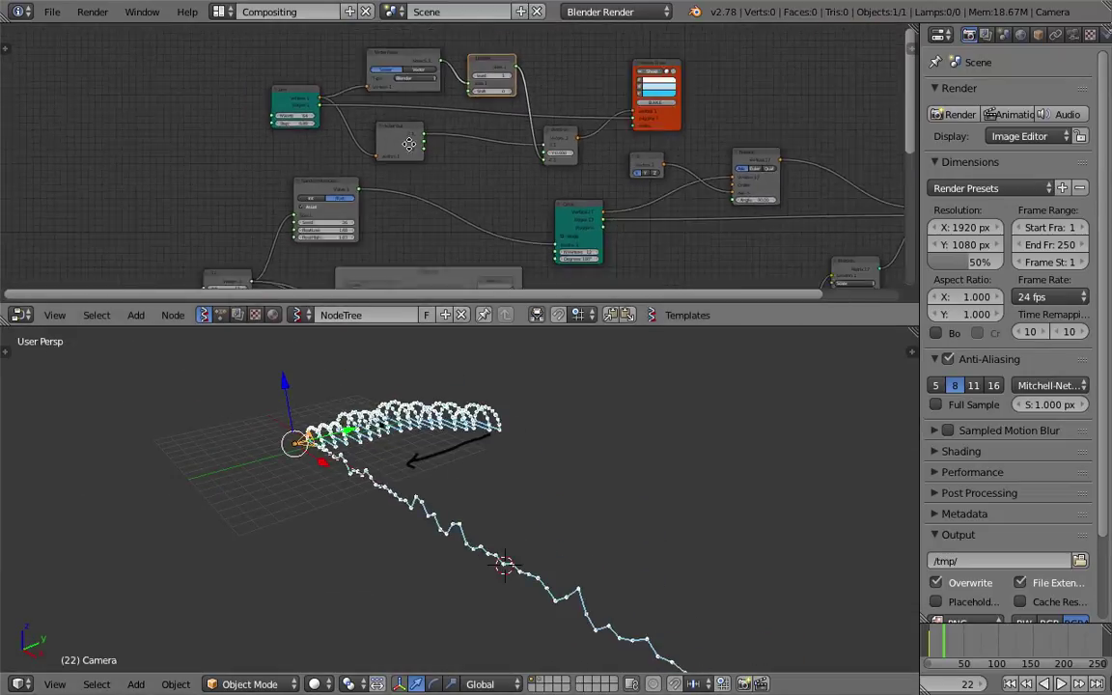
pyautogui.scroll(1, 463, 191)
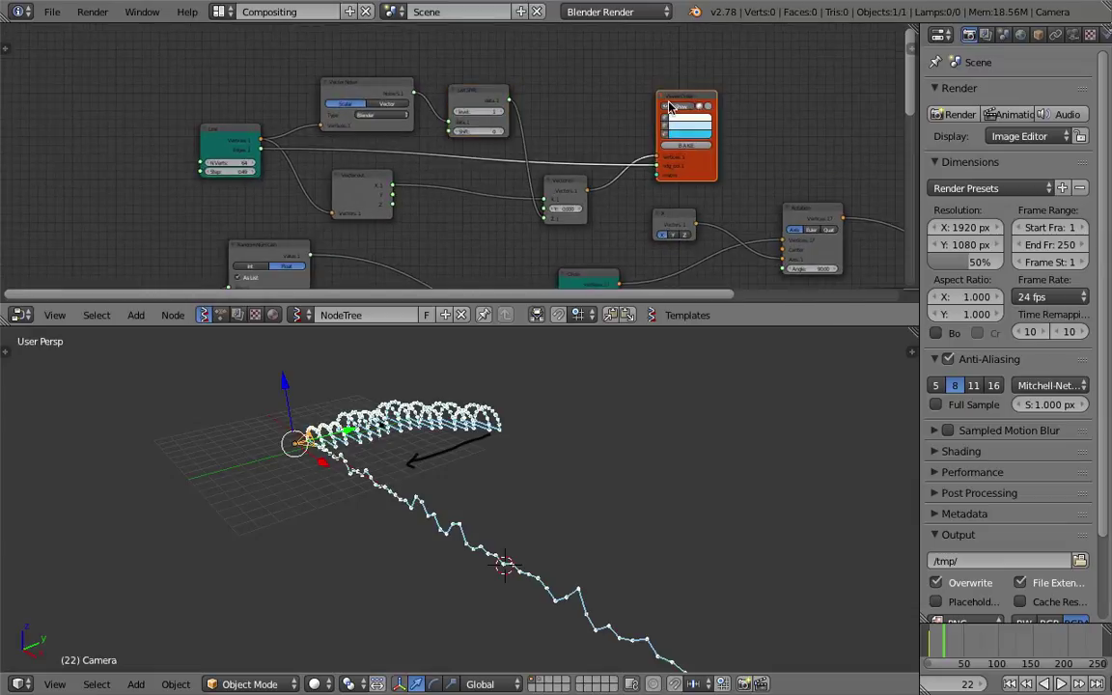
pyautogui.scroll(-5, 630, 193)
pyautogui.press('g')
pyautogui.click(529, 119)
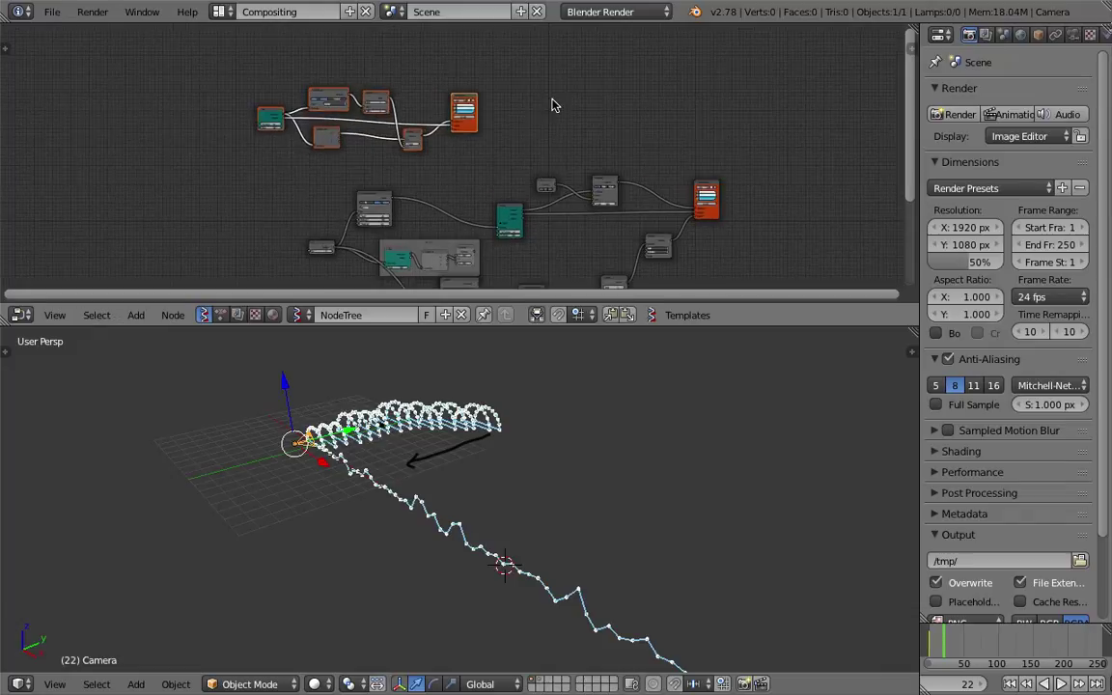
pyautogui.hotkey('ctrl', 'j')
pyautogui.scroll(2, 559, 98)
# Save the file and reposition the 17 integer and Random Num Gen nodes to space out the arch network
pyautogui.moveTo(591, 328); pyautogui.dragTo(607, 498)
pyautogui.moveTo(526, 339); pyautogui.dragTo(571, 154, button='middle')
pyautogui.hotkey('ctrl', 's')
pyautogui.click(566, 148)
pyautogui.scroll(1, 518, 210)
pyautogui.moveTo(517, 210); pyautogui.dragTo(540, 286, button='middle')
pyautogui.scroll(3, 521, 275)
pyautogui.moveTo(415, 227); pyautogui.dragTo(442, 275, button='middle')
pyautogui.moveTo(283, 399); pyautogui.dragTo(223, 388)
pyautogui.scroll(2, 348, 297)
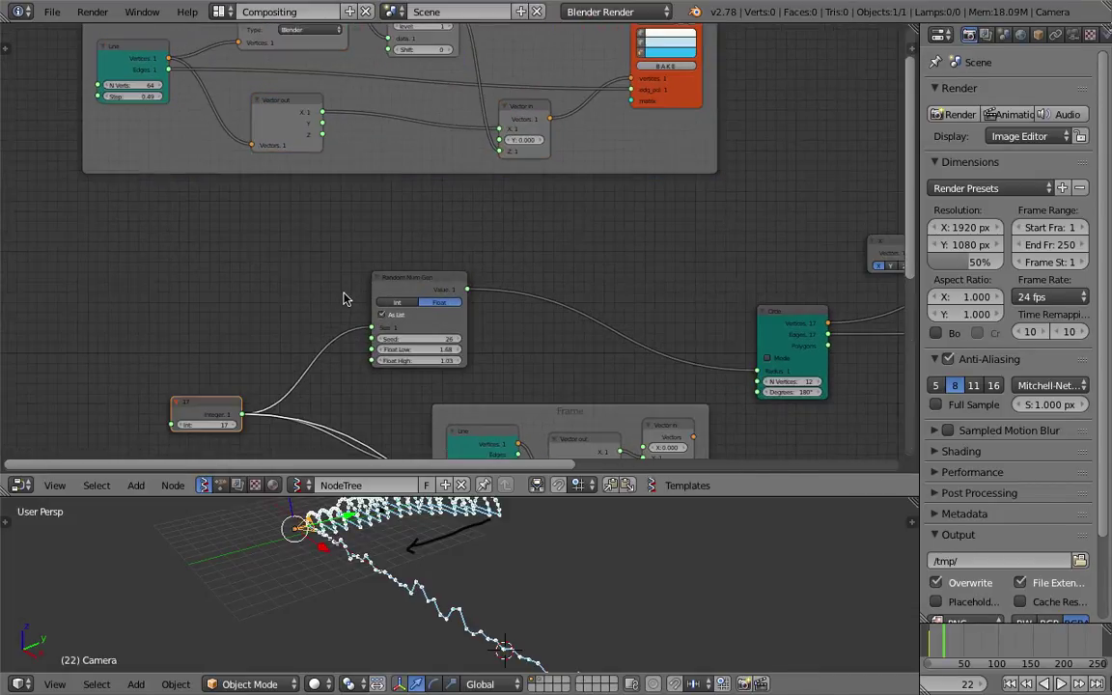
pyautogui.moveTo(401, 276); pyautogui.dragTo(422, 261)
pyautogui.scroll(-2, 423, 261)
pyautogui.keyDown('shift'); pyautogui.scroll(1, 406, 235); pyautogui.keyUp('shift')
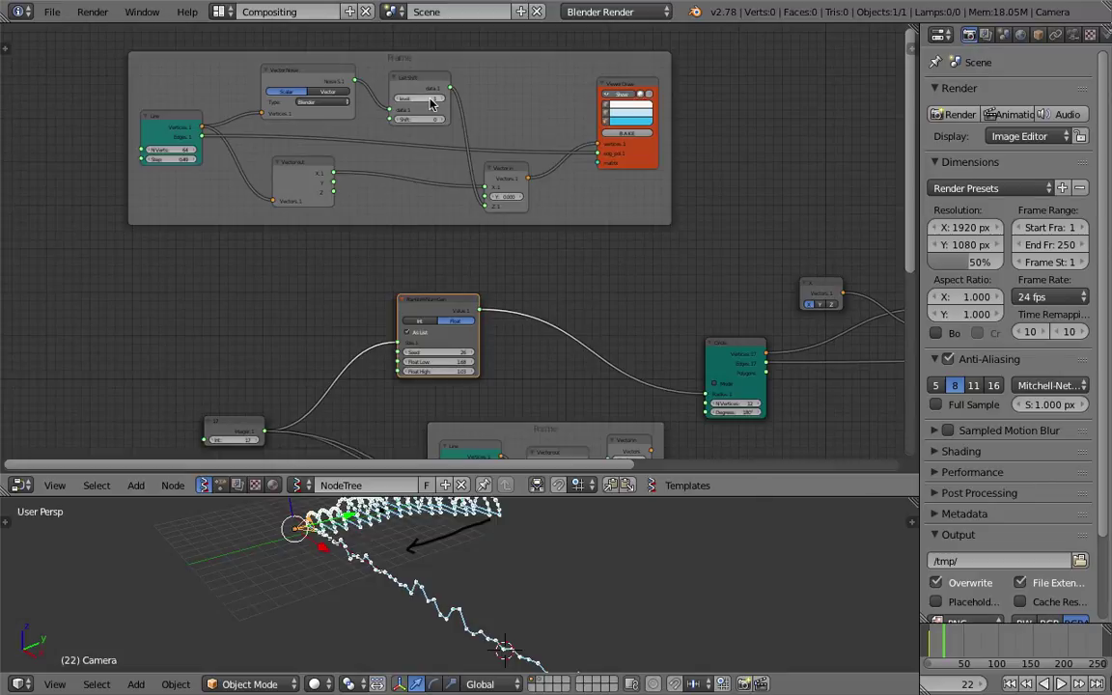
# Move the 17 integer node further out, link its output to the framed Line node's N Verts input, and save
pyautogui.moveTo(451, 89); pyautogui.dragTo(568, 254)
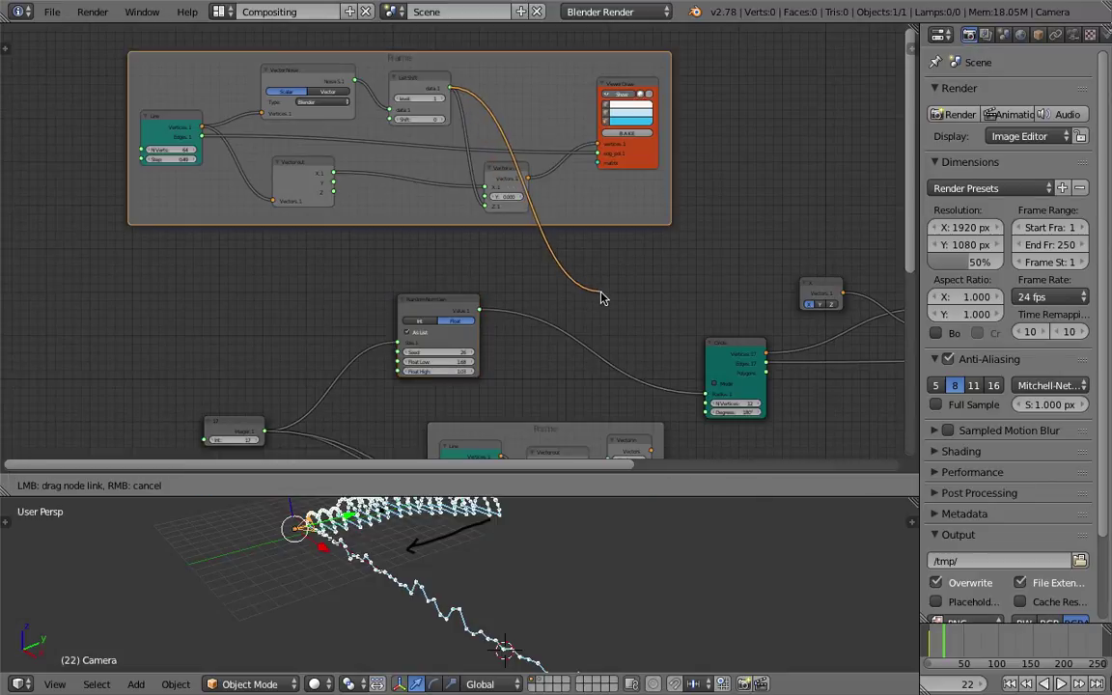
pyautogui.moveTo(604, 296); pyautogui.dragTo(603, 296)
pyautogui.moveTo(603, 296); pyautogui.dragTo(648, 289, button='middle')
pyautogui.moveTo(268, 424); pyautogui.dragTo(146, 416)
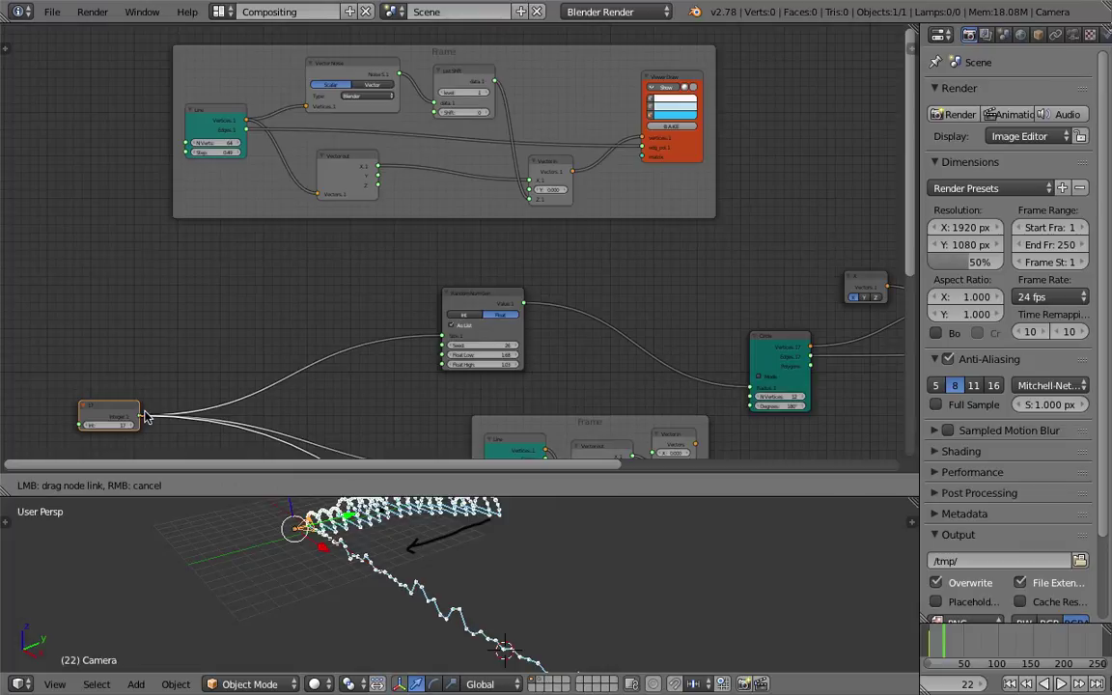
pyautogui.moveTo(191, 144); pyautogui.dragTo(189, 144)
pyautogui.hotkey('ctrl', 's')
pyautogui.click(189, 143)
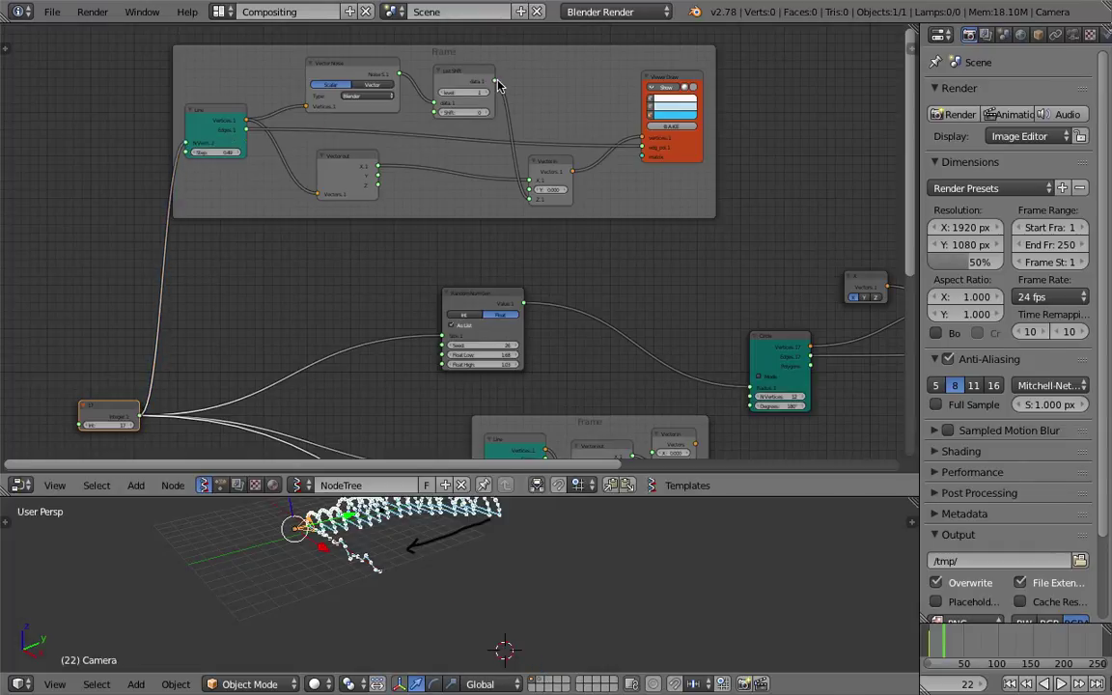
# Link the List Shift node's data output to the Circle node's Radius input, replacing the random values, and save the file
pyautogui.moveTo(495, 82); pyautogui.dragTo(551, 142)
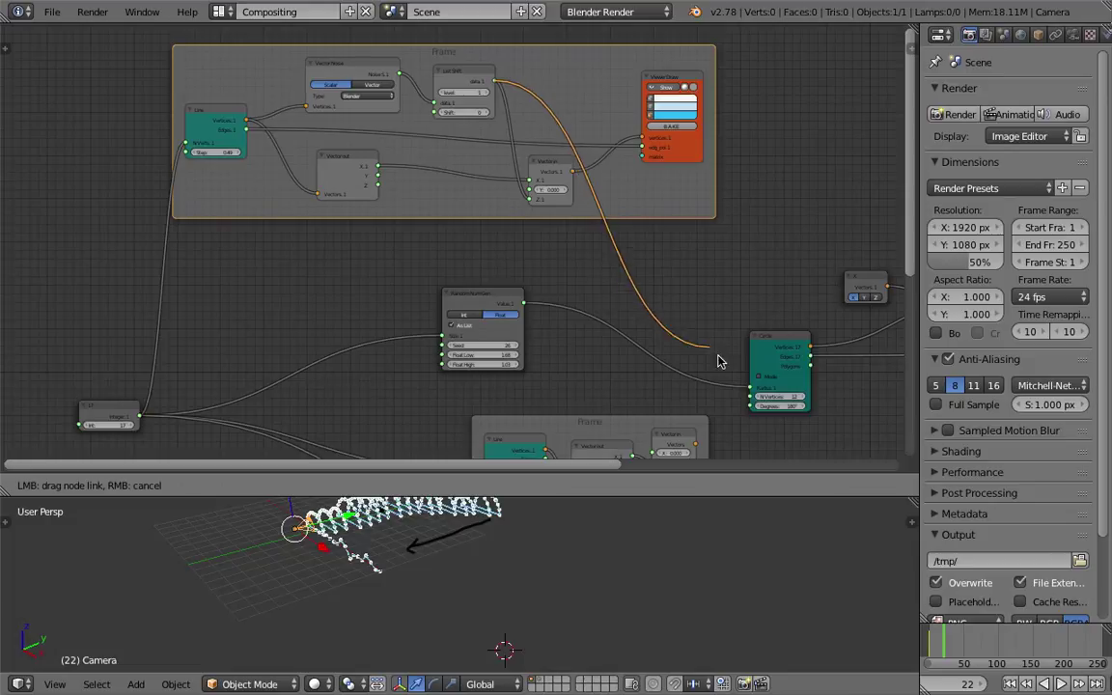
pyautogui.moveTo(743, 389); pyautogui.dragTo(744, 388)
pyautogui.scroll(3, 386, 570)
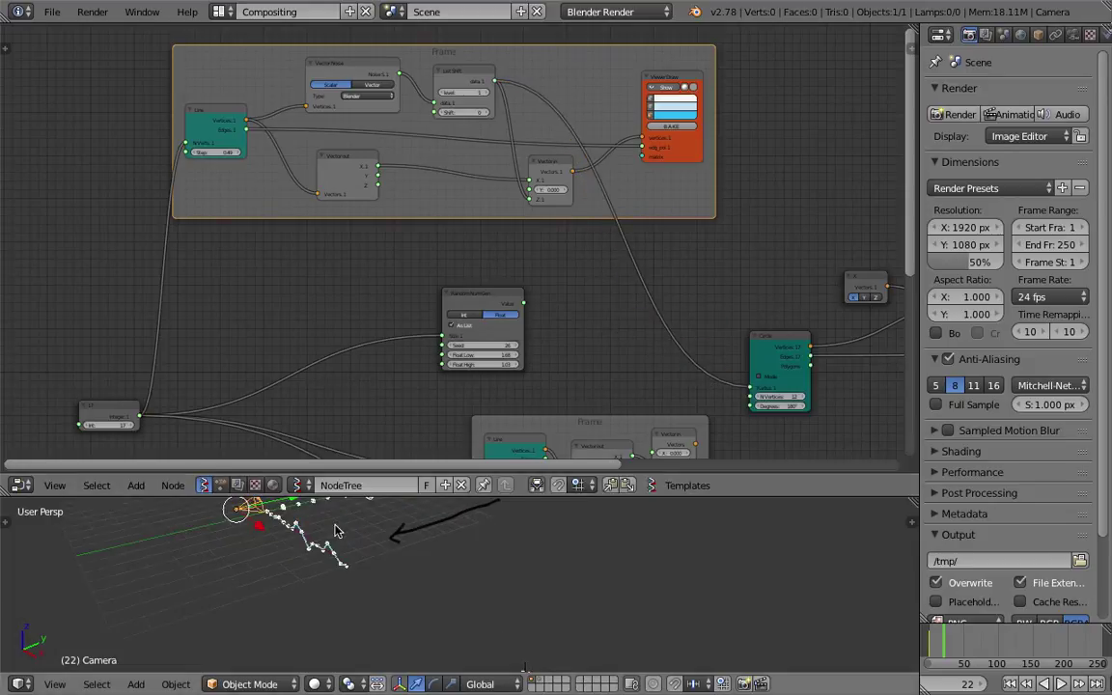
pyautogui.hotkey('ctrl', 's')
pyautogui.click(318, 583)
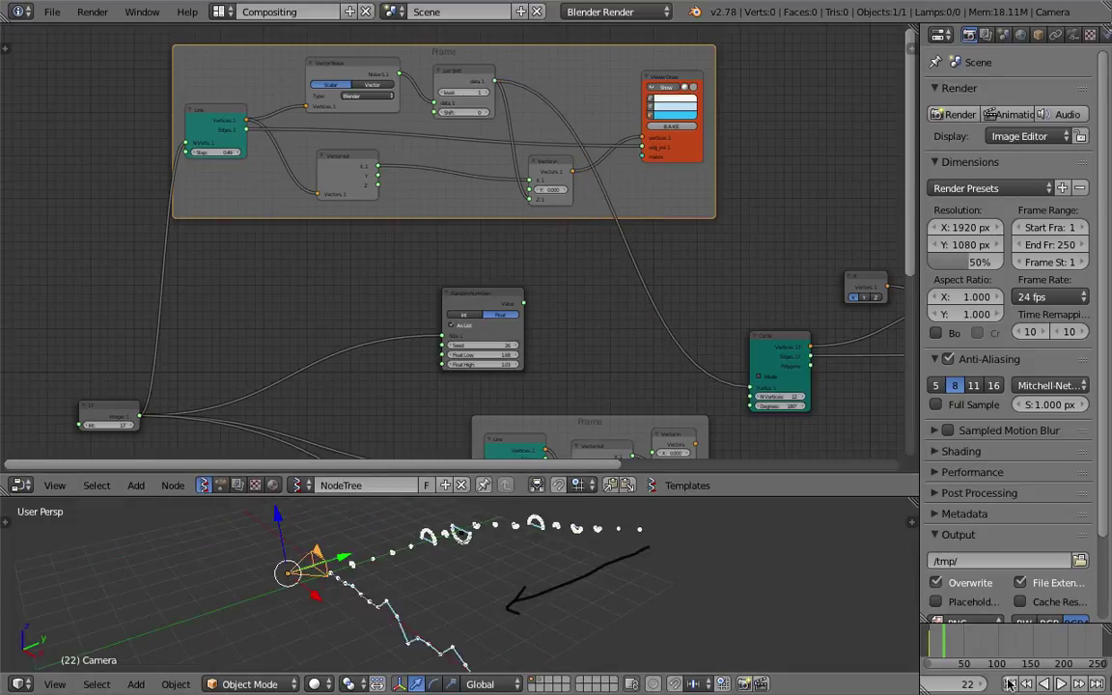
# Play the animation briefly to check how the shifted noise drives the arch radii
pyautogui.click(1059, 684)
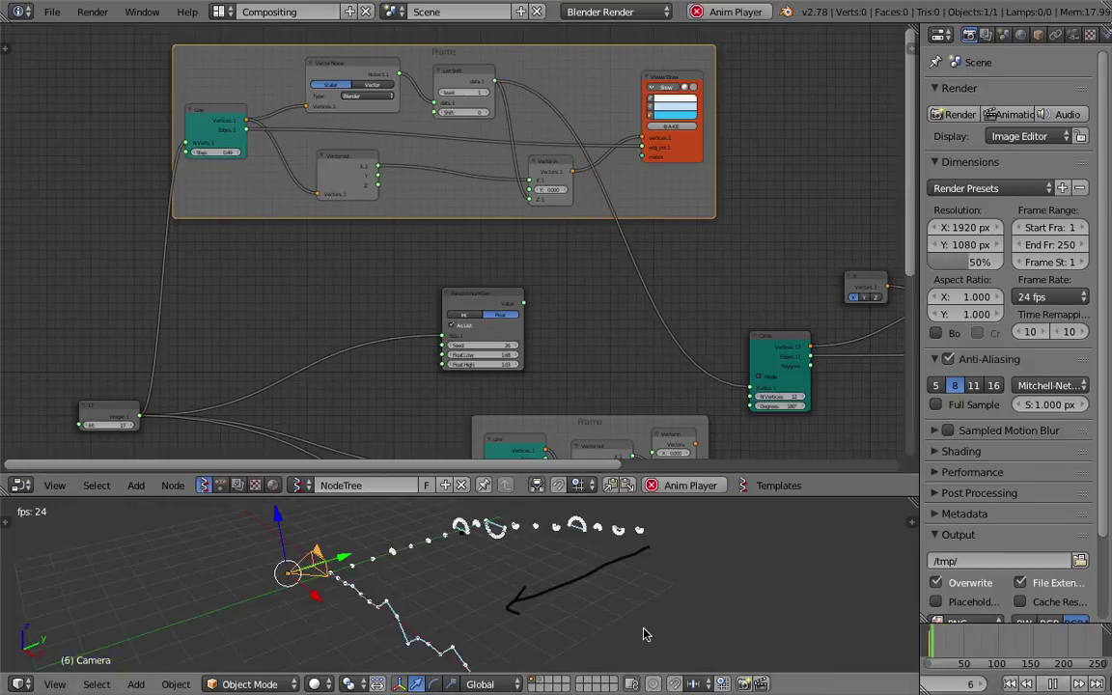
pyautogui.click(1060, 682)
pyautogui.keyDown('shift'); pyautogui.moveTo(571, 580); pyautogui.dragTo(595, 605, button='middle'); pyautogui.keyUp('shift')
pyautogui.scroll(2, 596, 605)
# Add a Map Range node and insert it into the link between List Shift and the Circle node's Radius
pyautogui.moveTo(557, 312); pyautogui.dragTo(528, 309, button='middle')
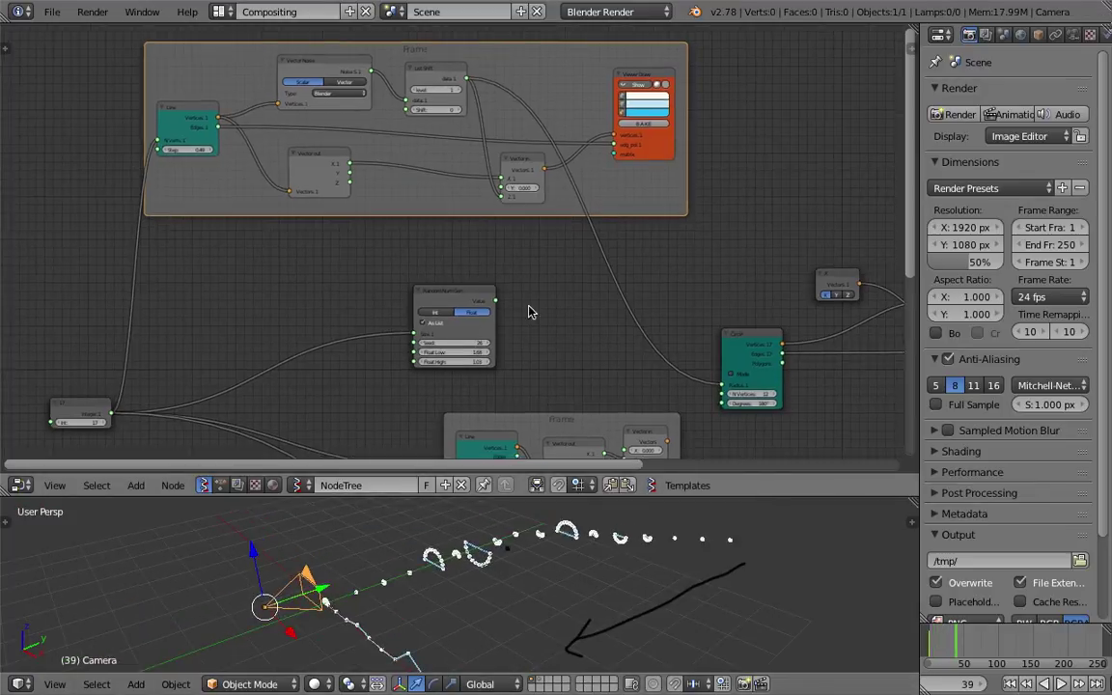
pyautogui.scroll(2, 548, 273)
pyautogui.press('space')
pyautogui.write('map')
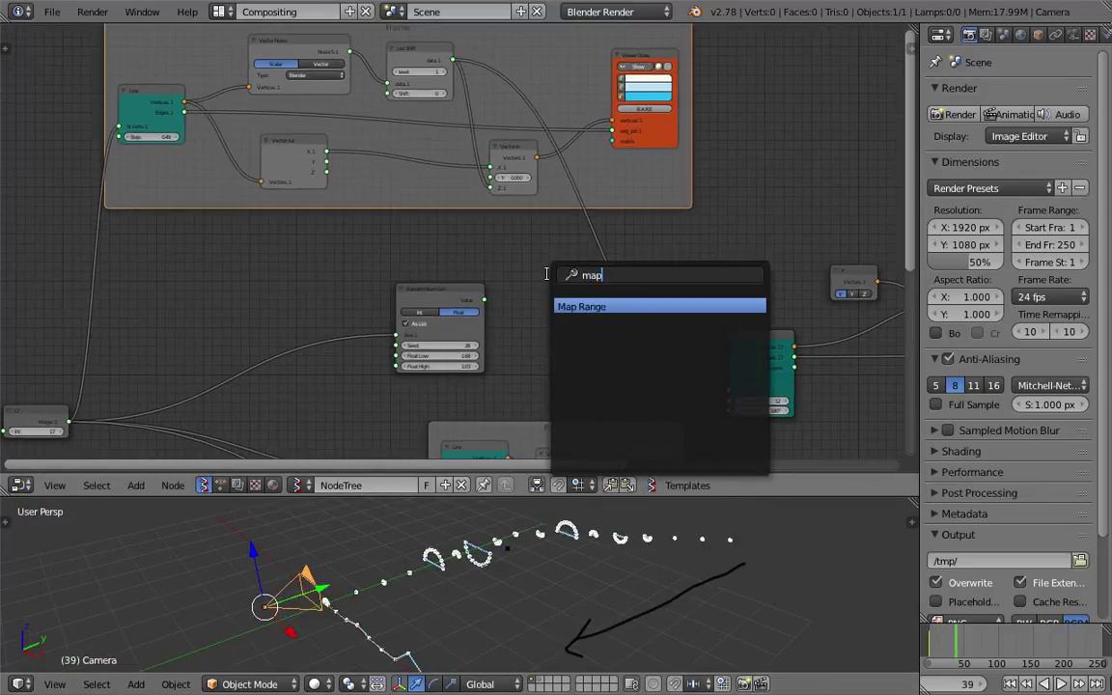
pyautogui.press('Return')
pyautogui.click(572, 253)
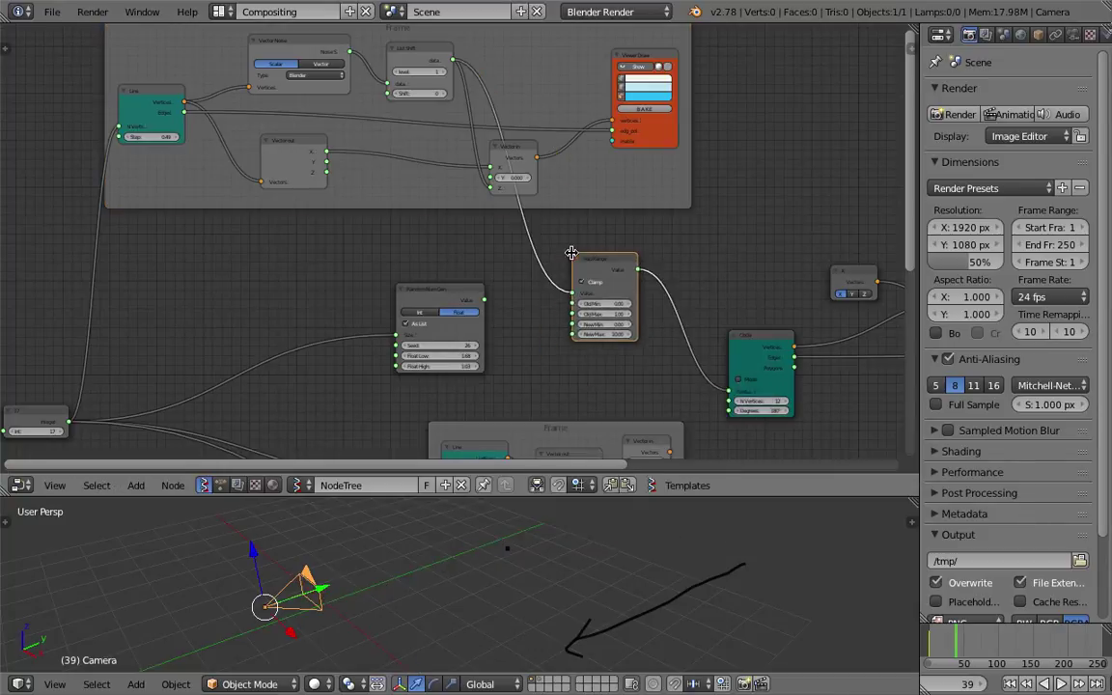
# Set the Map Range node's Old Min to -1.00
pyautogui.scroll(5, 673, 268)
pyautogui.moveTo(660, 250); pyautogui.dragTo(594, 209, button='middle')
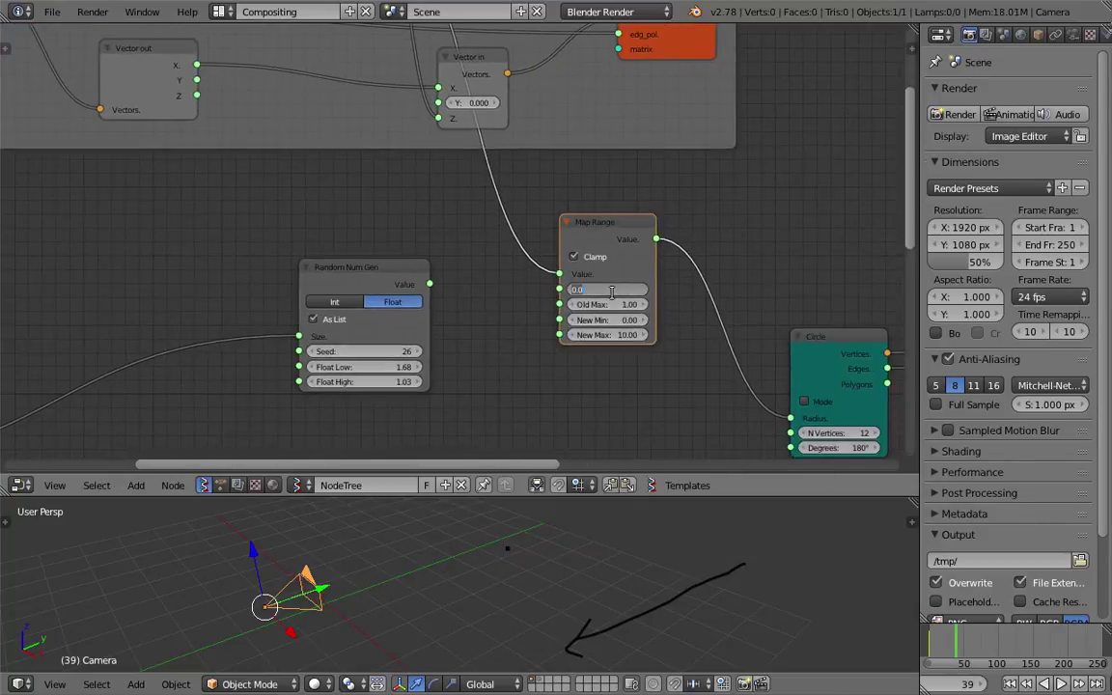
pyautogui.press('Return')
pyautogui.scroll(3, 625, 292)
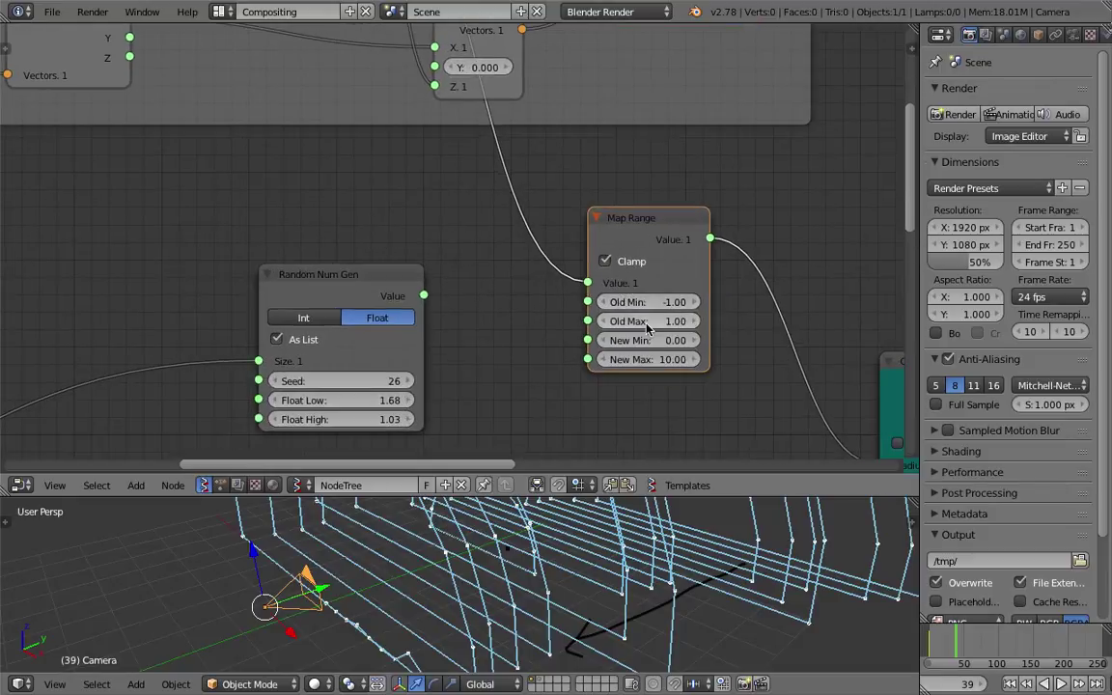
# Set the Map Range node's New Min to 0.36 and New Max to 3.76, saving the file along the way
pyautogui.moveTo(648, 339); pyautogui.dragTo(498, 359)
pyautogui.scroll(-2, 658, 561)
pyautogui.moveTo(658, 566); pyautogui.dragTo(662, 548, button='middle')
pyautogui.scroll(-3, 639, 543)
pyautogui.hotkey('ctrl', 's')
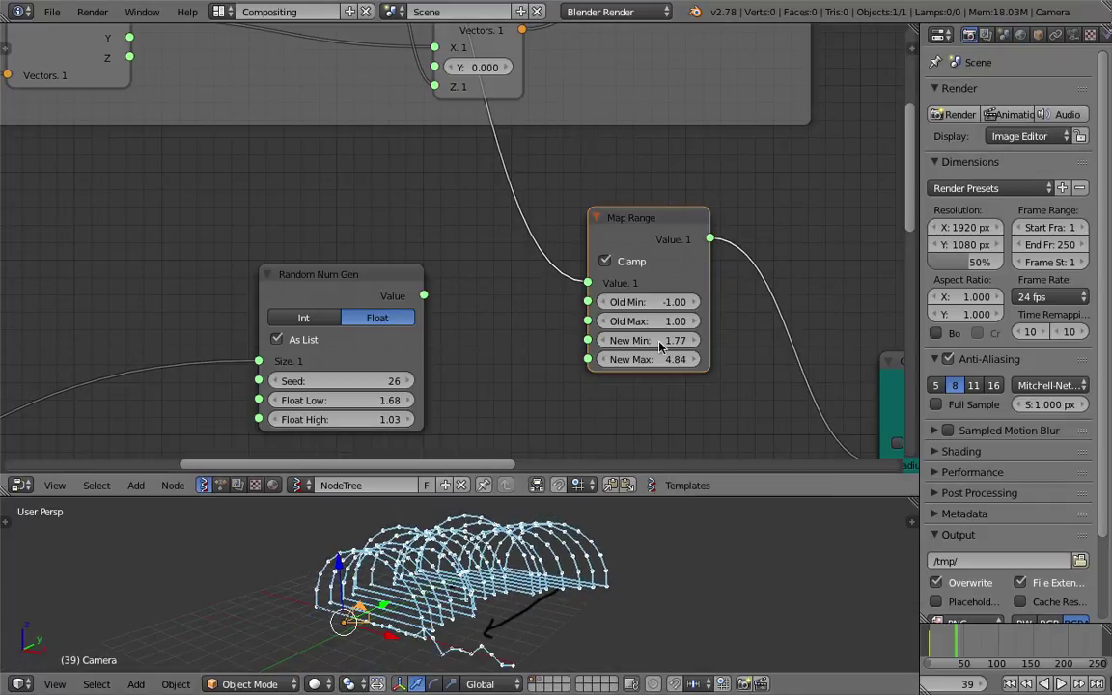
pyautogui.moveTo(648, 340); pyautogui.dragTo(594, 359)
pyautogui.moveTo(648, 339); pyautogui.dragTo(624, 340)
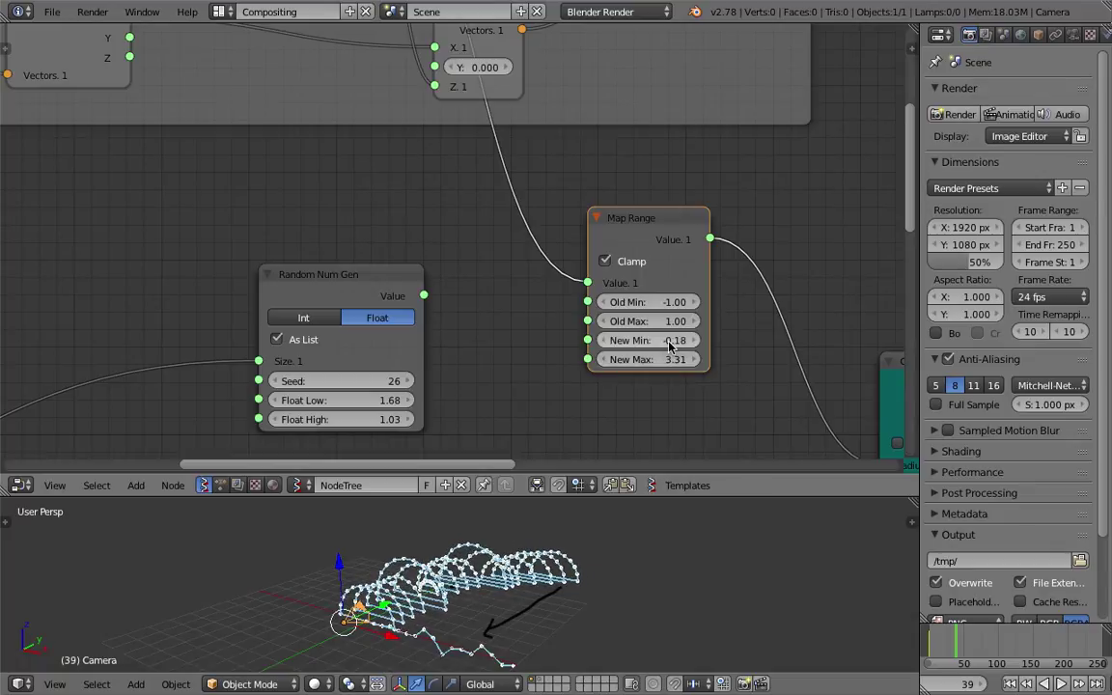
pyautogui.moveTo(663, 359); pyautogui.dragTo(672, 359)
# Play the tunnel animation from the first frame, examine the arches from several angles, and save the file
pyautogui.scroll(2, 545, 604)
pyautogui.moveTo(486, 607); pyautogui.dragTo(390, 604, button='middle')
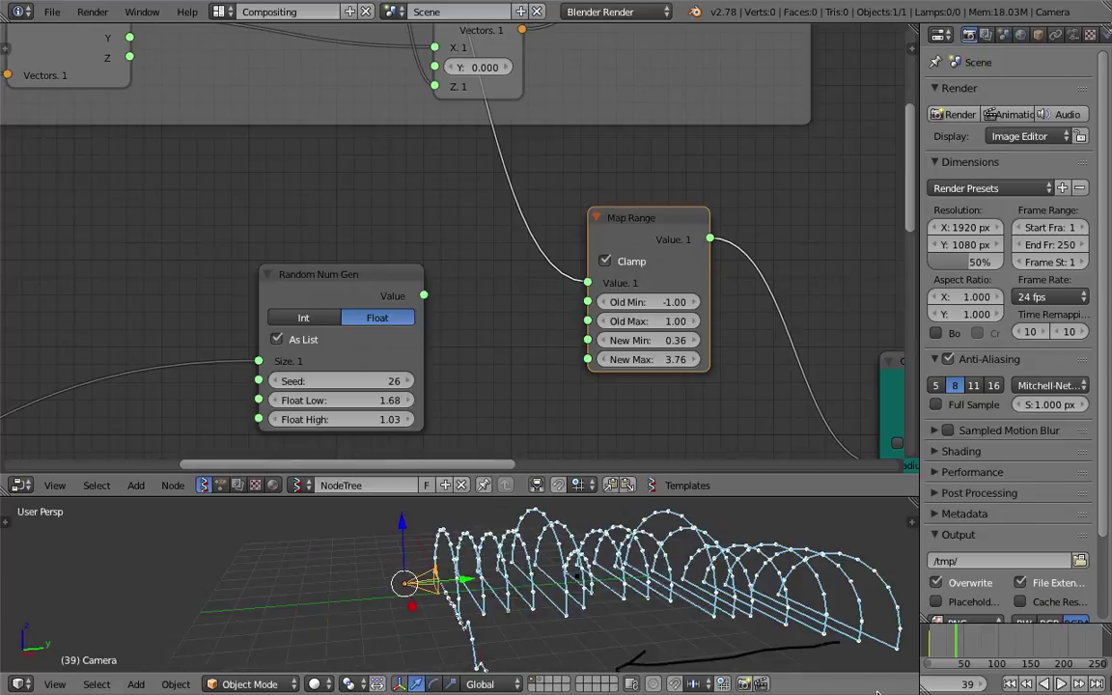
pyautogui.click(1009, 684)
pyautogui.hotkey('alt', 'a')
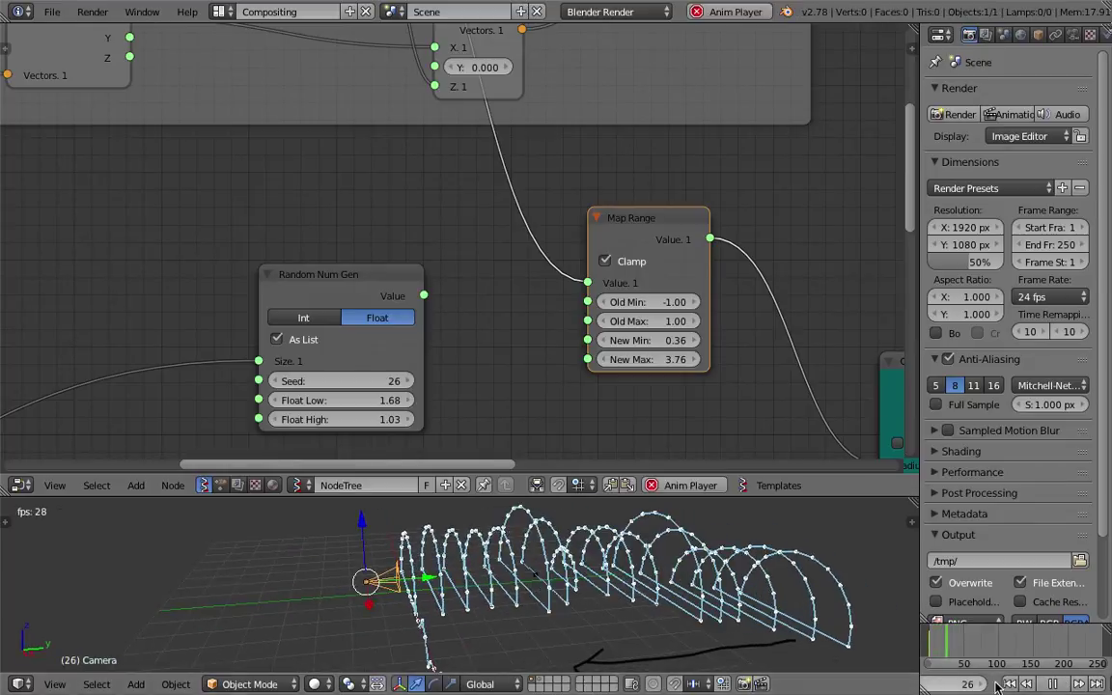
pyautogui.moveTo(565, 580); pyautogui.dragTo(560, 566, button='middle')
pyautogui.scroll(-5, 560, 566)
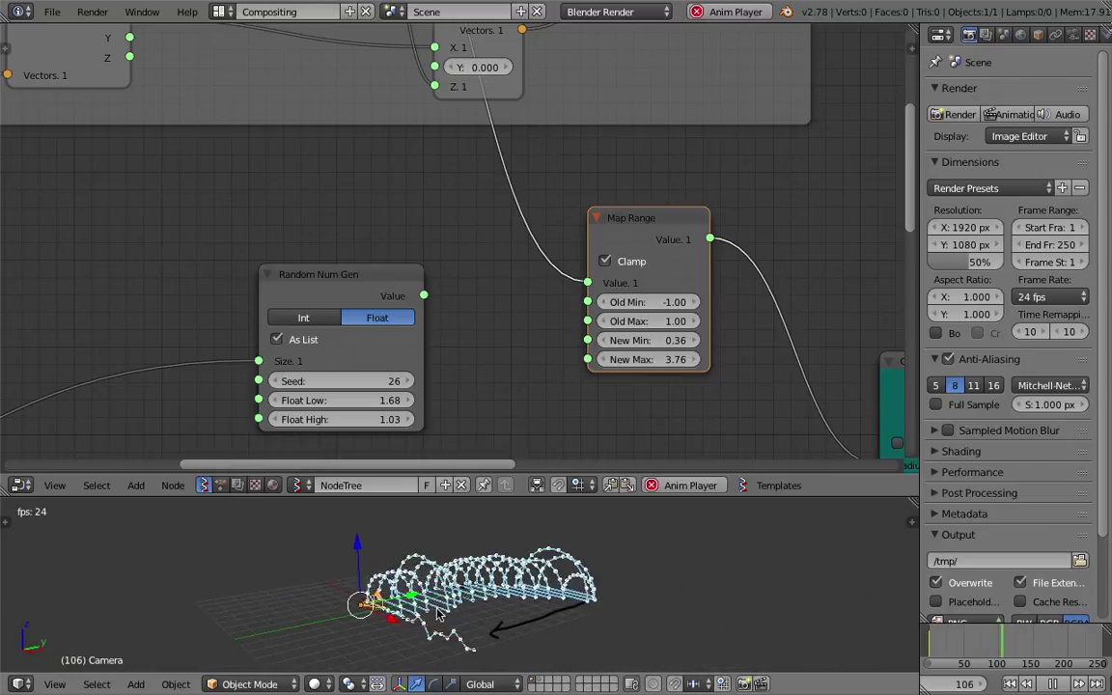
pyautogui.scroll(5, 579, 227)
pyautogui.scroll(5, 357, 570)
pyautogui.hotkey('ctrl', 's')
pyautogui.moveTo(550, 570); pyautogui.dragTo(405, 634, button='middle')
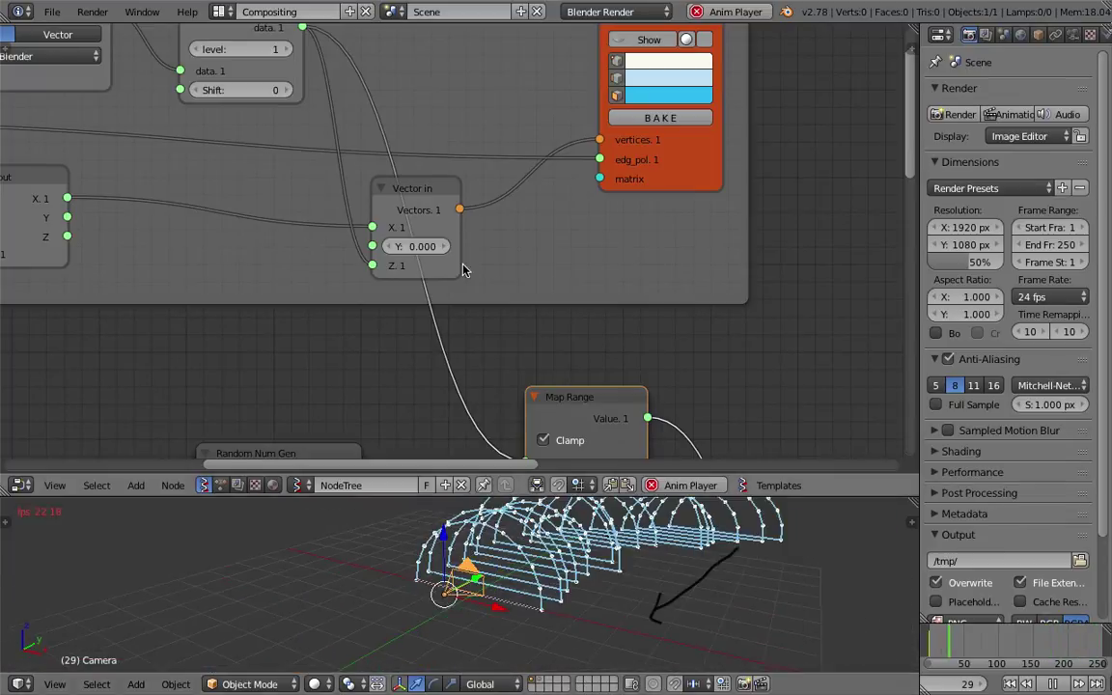
# Set the Map Range node's New Min to 0.96 and New Max to 1.45 while the animation plays
pyautogui.moveTo(585, 453); pyautogui.dragTo(504, 293, button='middle')
pyautogui.scroll(1, 487, 264)
pyautogui.moveTo(502, 360); pyautogui.dragTo(365, 360)
pyautogui.moveTo(502, 338); pyautogui.dragTo(424, 360)
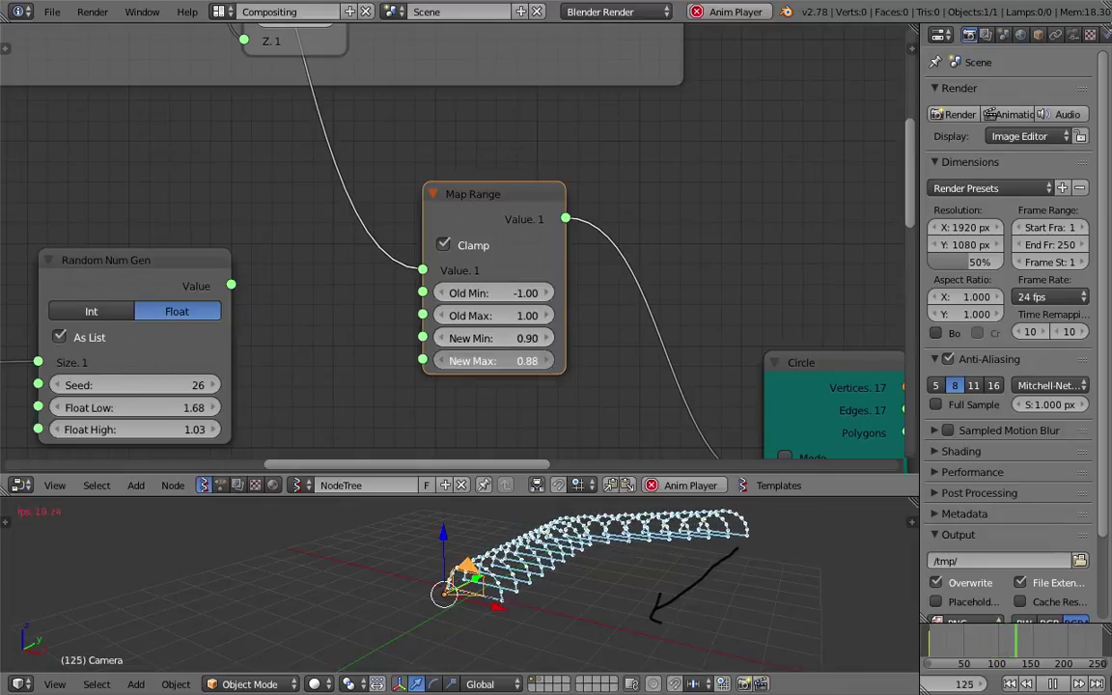
pyautogui.scroll(-2, 698, 151)
pyautogui.moveTo(699, 151); pyautogui.dragTo(451, 159, button='middle')
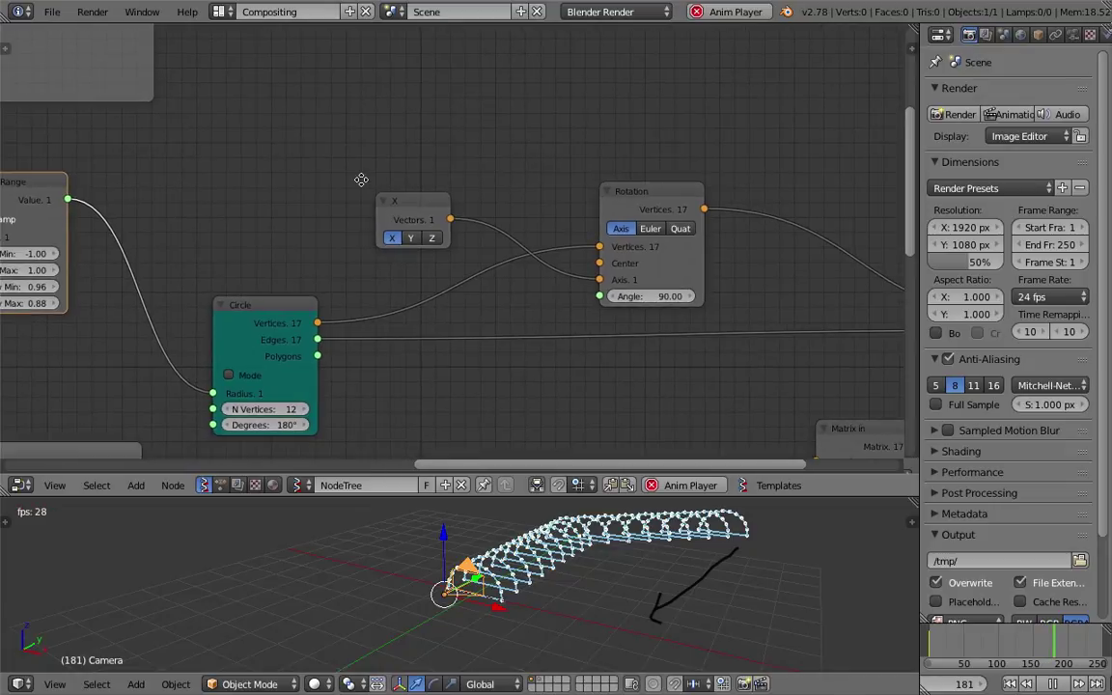
pyautogui.moveTo(360, 179); pyautogui.dragTo(645, 186, button='middle')
pyautogui.scroll(1, 519, 200)
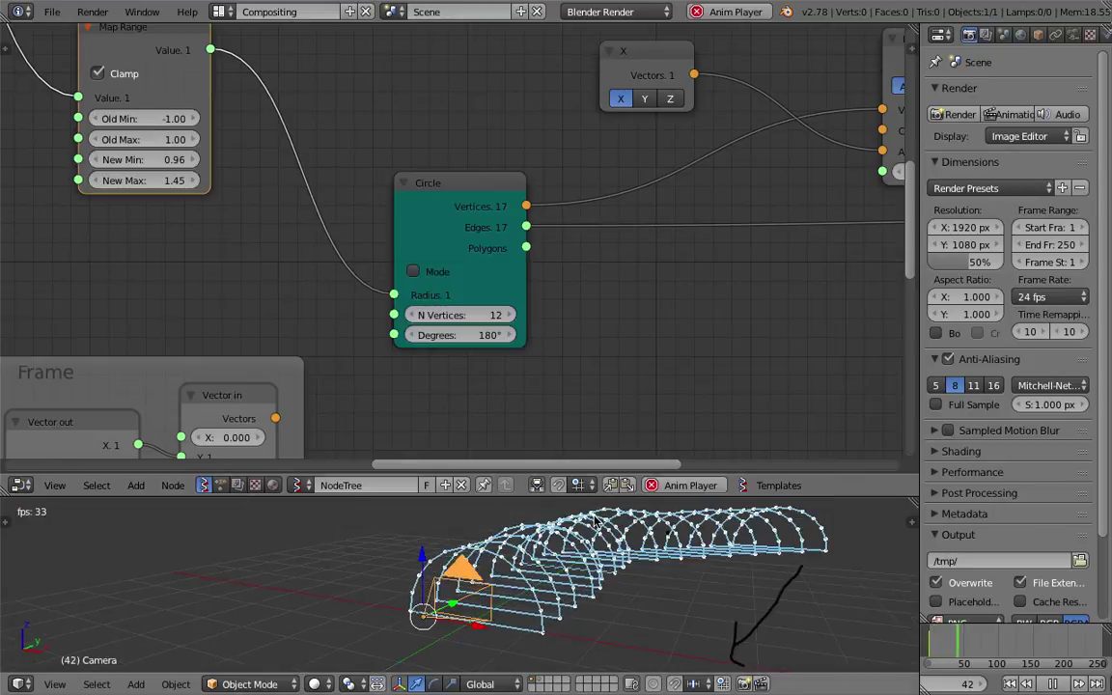
# Set the Circle node's N Vertices to 35 and enlarge the 3D viewport
pyautogui.moveTo(464, 310); pyautogui.dragTo(529, 310)
pyautogui.moveTo(494, 594); pyautogui.dragTo(591, 516, button='middle')
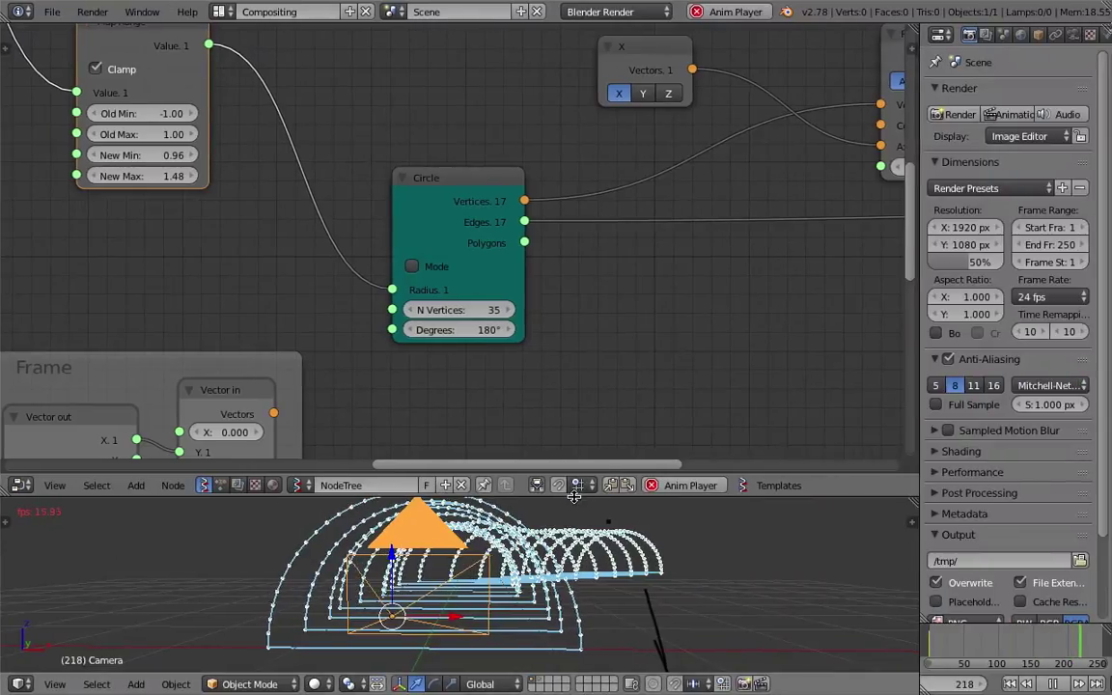
pyautogui.moveTo(574, 495); pyautogui.dragTo(564, 309)
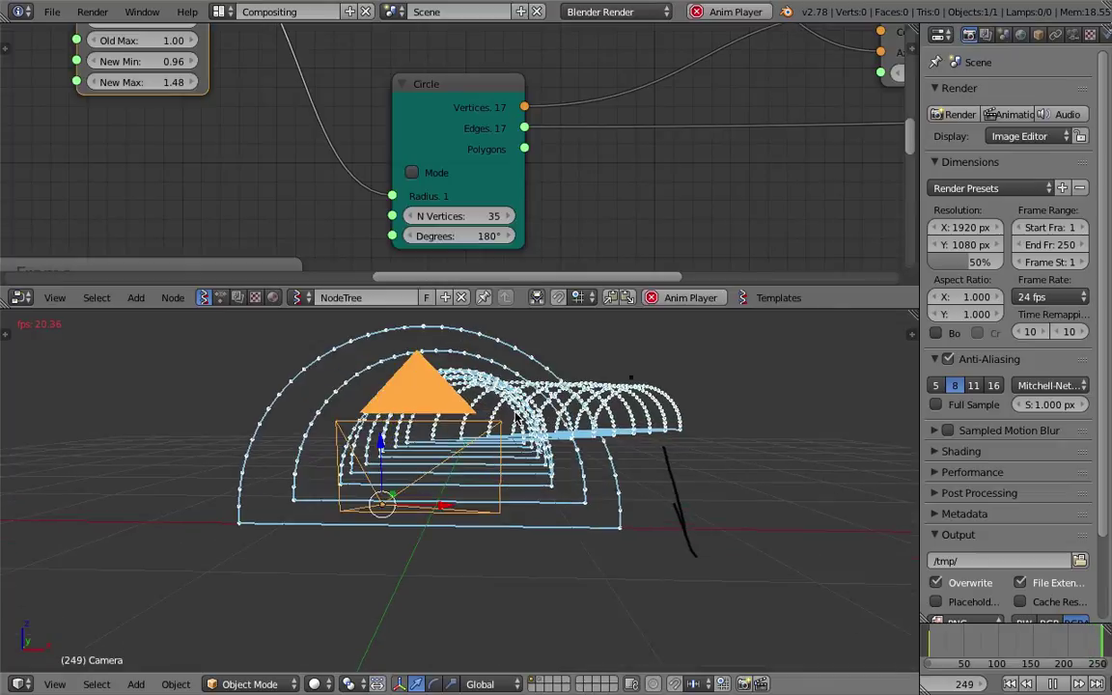
# Examine the smoother arches in the playing animation from the side, and stop the playback
pyautogui.moveTo(516, 421)
pyautogui.mouseDown(button='middle')
pyautogui.moveTo(555, 415)
pyautogui.moveTo(530, 494)
pyautogui.moveTo(408, 466)
pyautogui.moveTo(453, 526)
pyautogui.moveTo(461, 521)
pyautogui.mouseUp(button='middle')
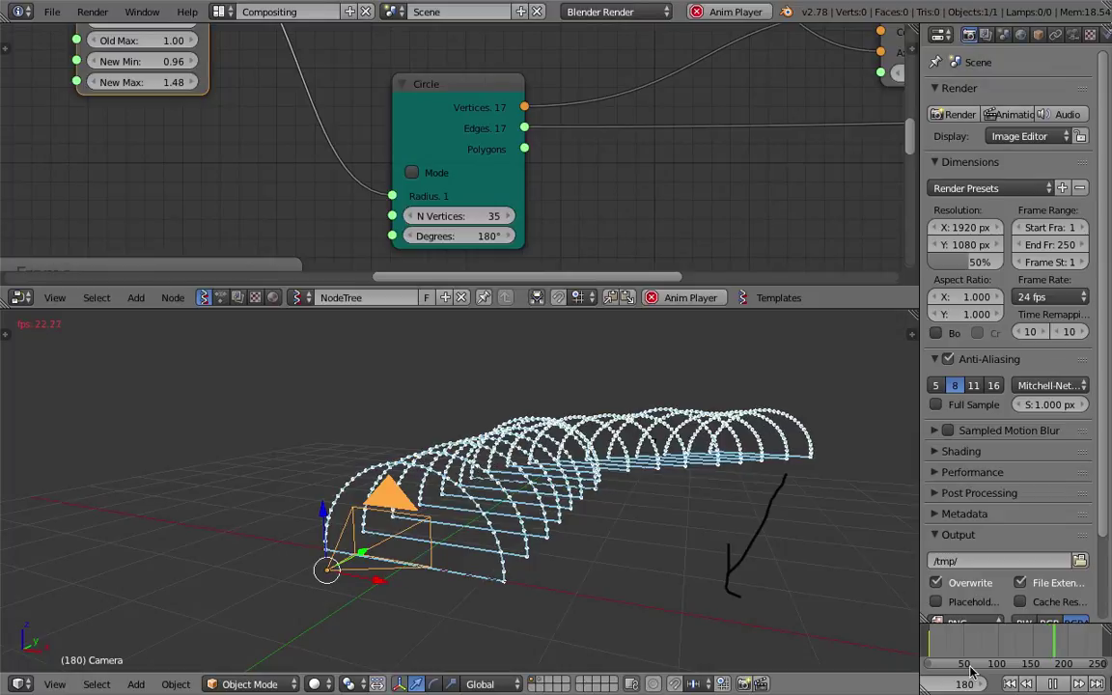
pyautogui.hotkey('alt', 'a')
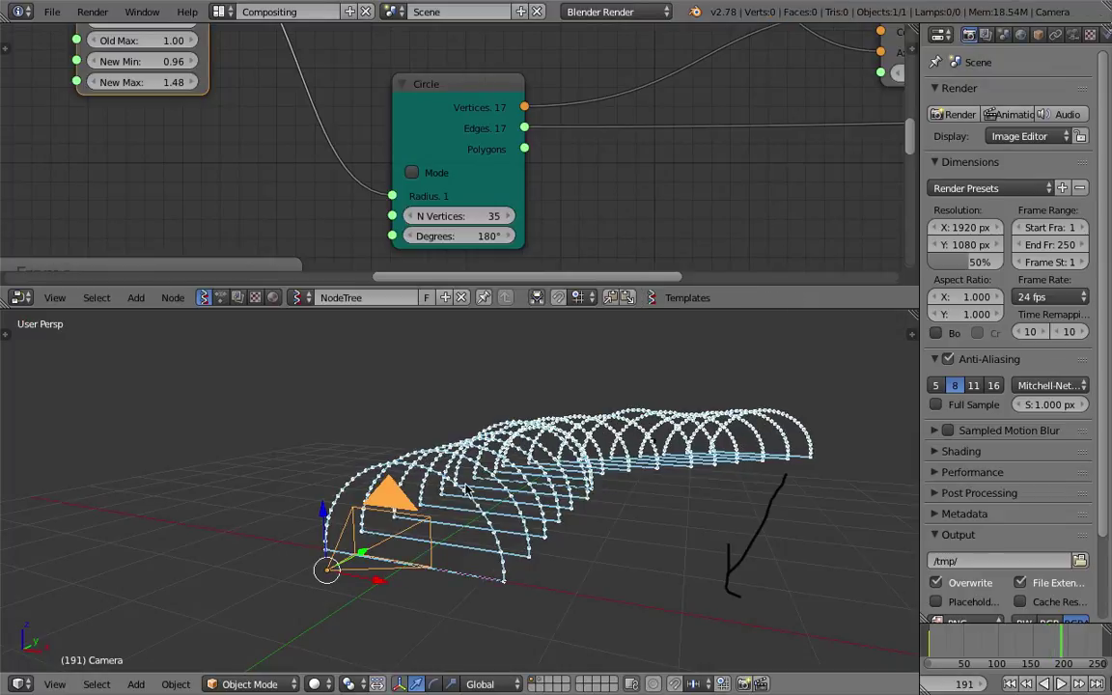
pyautogui.scroll(-2, 522, 491)
pyautogui.scroll(-2, 538, 467)
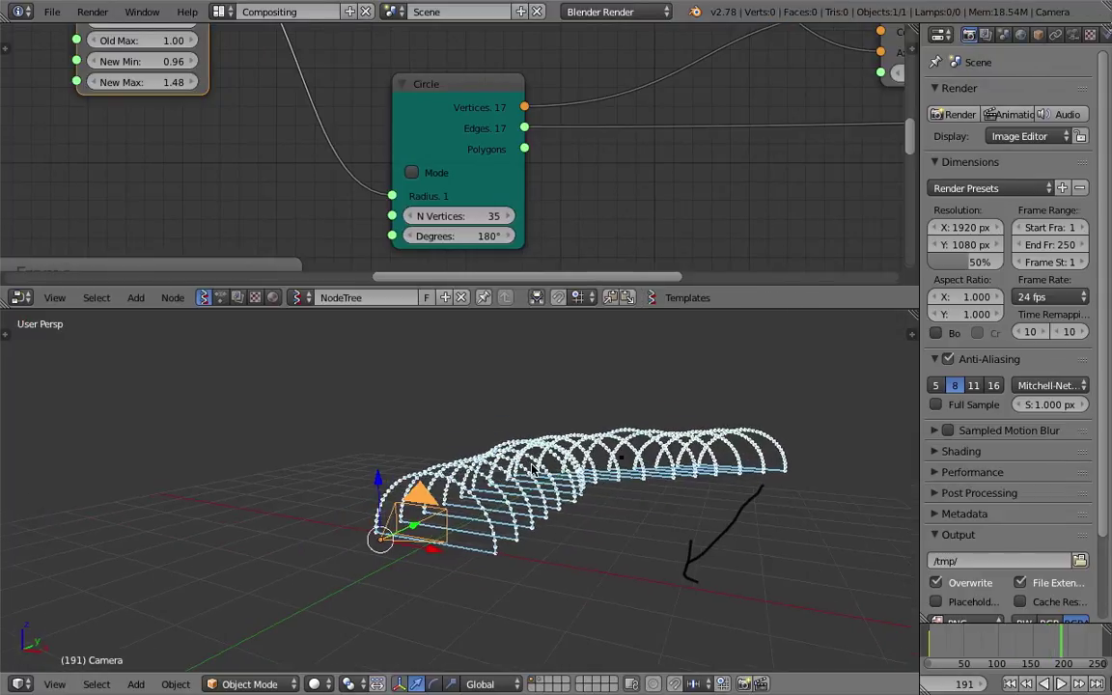
# Switch to Firefox and look up "japan light tunnel" in Google image results
pyautogui.hotkey('ctrl', 'Left')
pyautogui.click(1025, 9)
pyautogui.write('firefox')
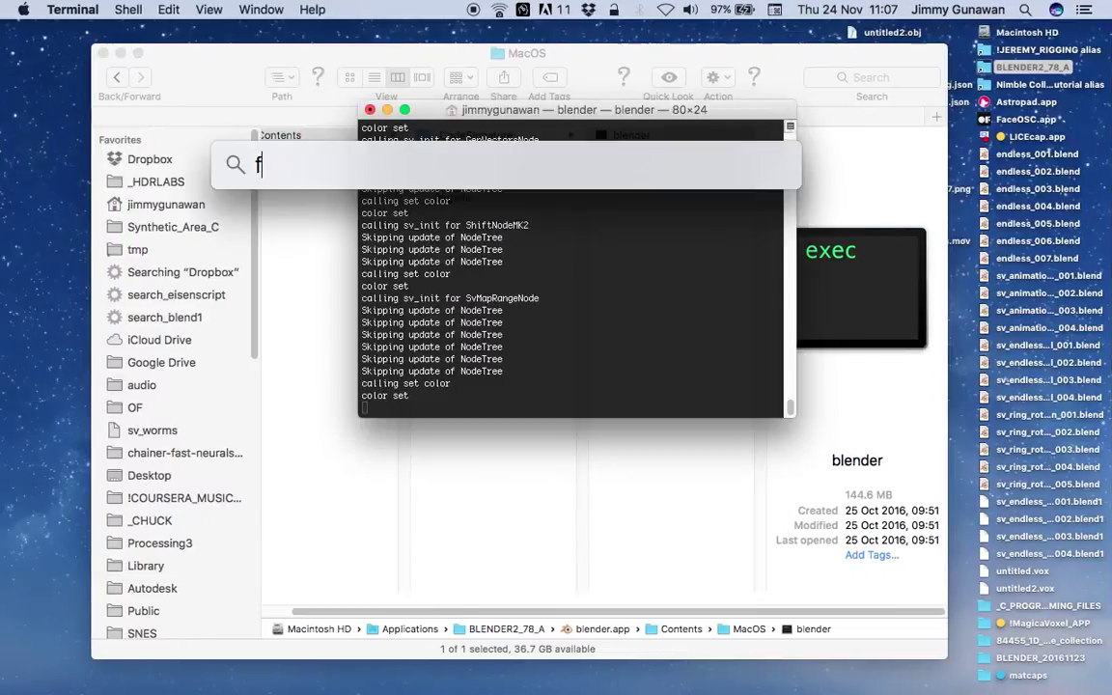
pyautogui.press('Return')
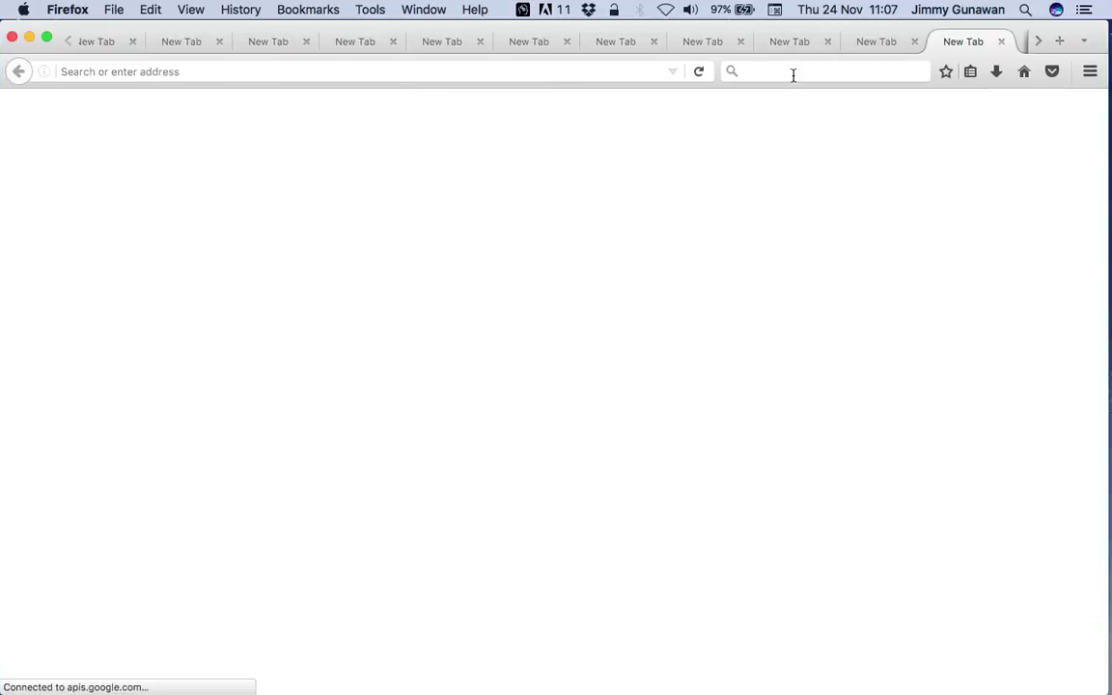
pyautogui.click(1056, 10)
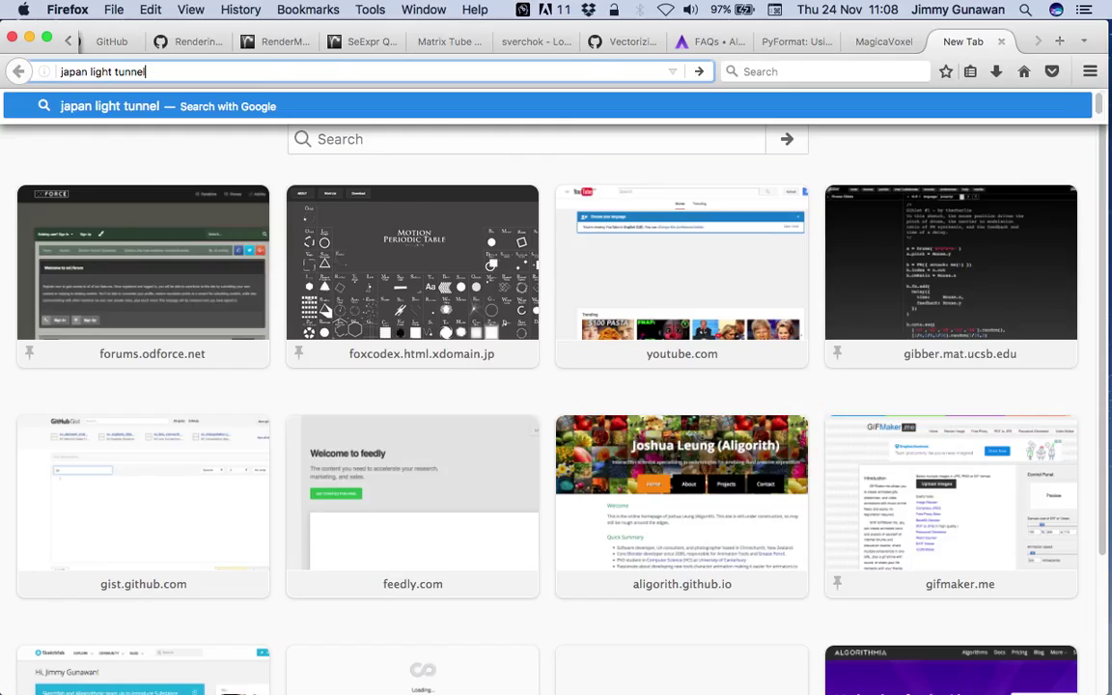
pyautogui.press('Return')
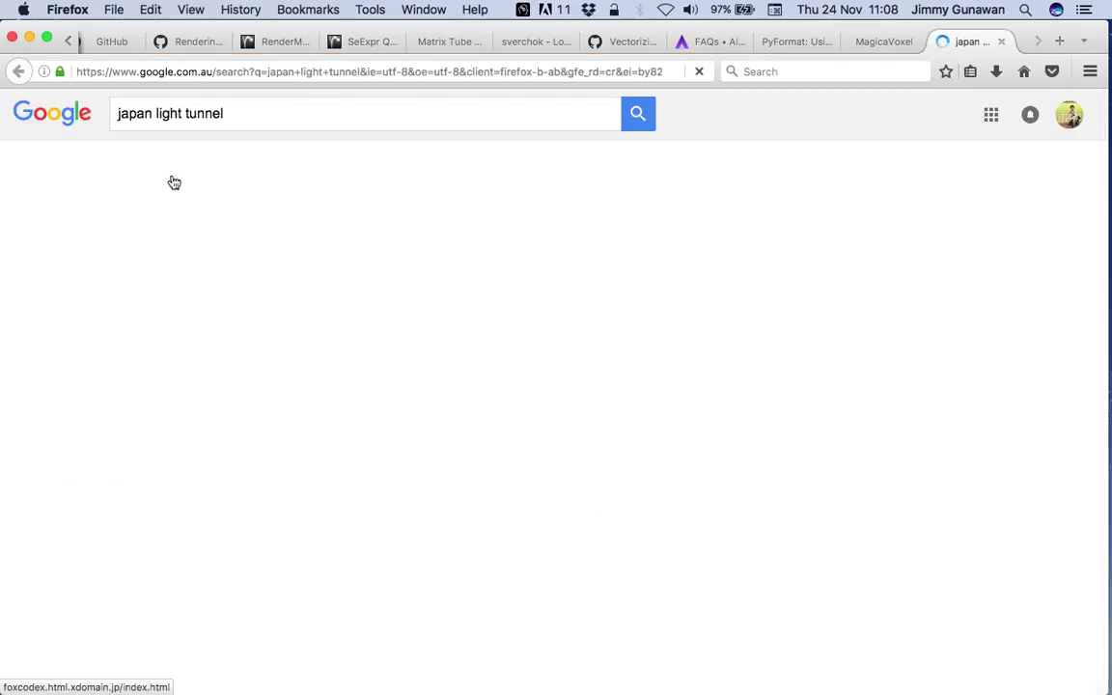
pyautogui.click(181, 171)
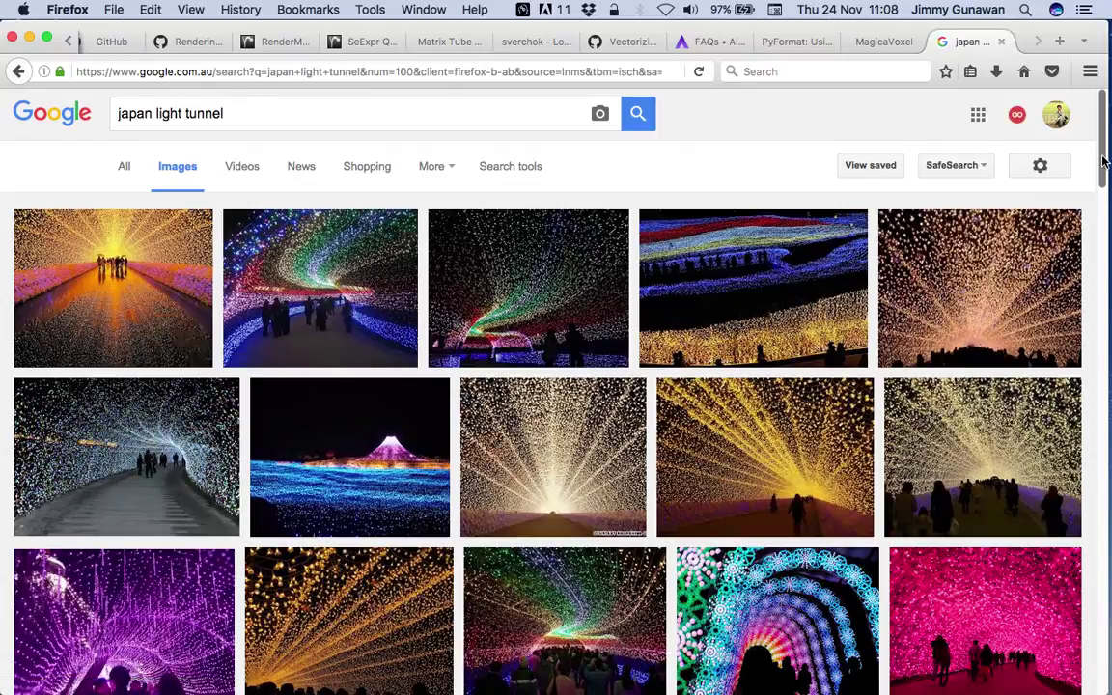
# Browse the image results, open the rainbow beaded-arch tunnel in a new tab, and preview the illuminated festival arch with two related images
pyautogui.scroll(-1, 1105, 164)
pyautogui.scroll(-5, 1105, 164)
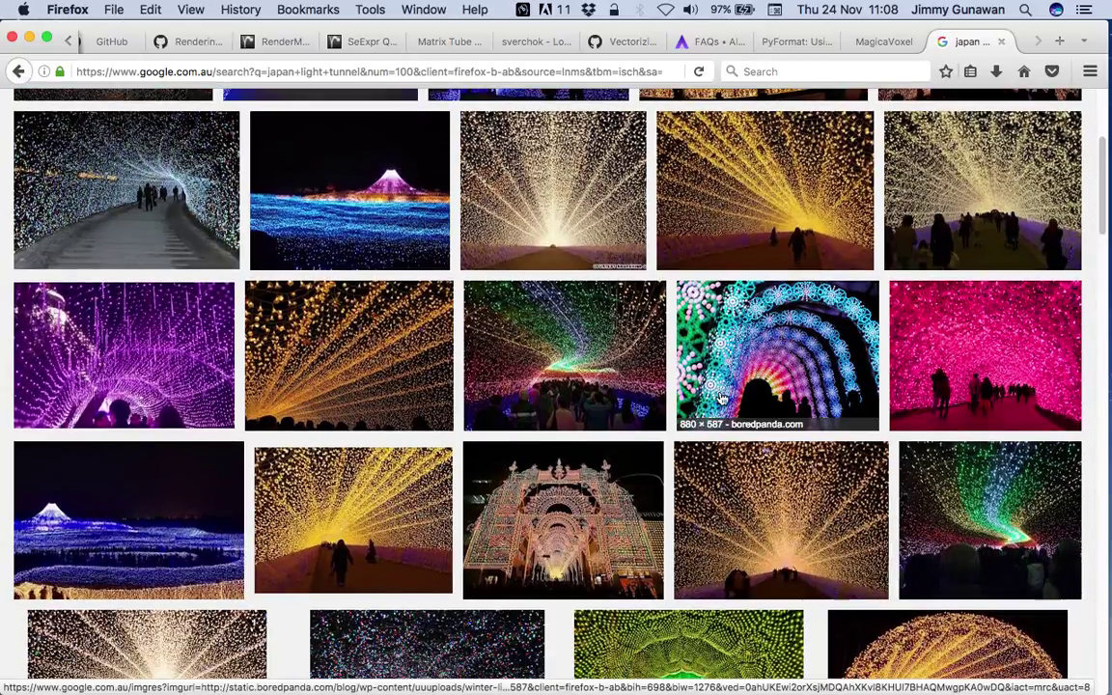
pyautogui.rightClick(733, 370)
pyautogui.click(752, 375)
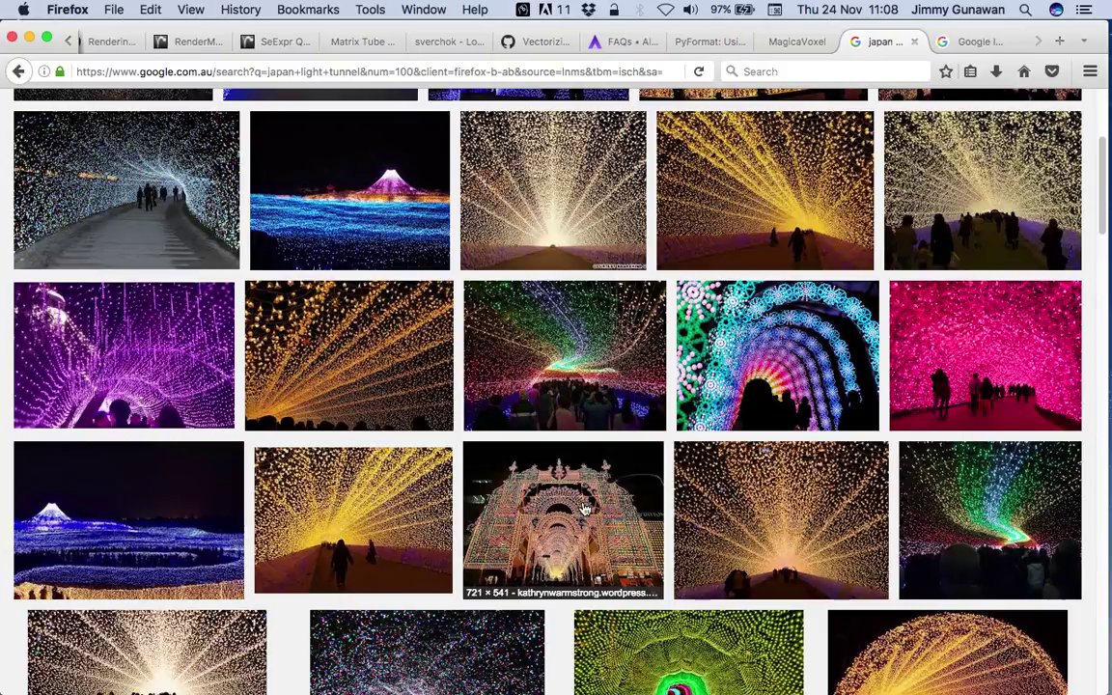
pyautogui.click(583, 509)
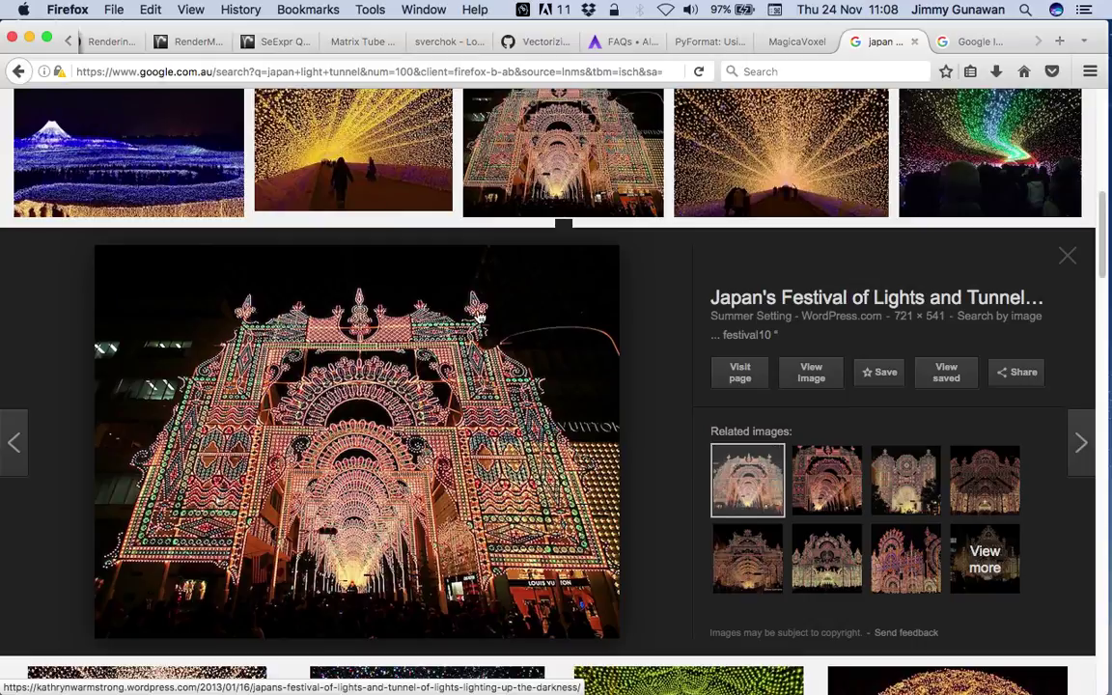
pyautogui.click(825, 480)
pyautogui.click(905, 492)
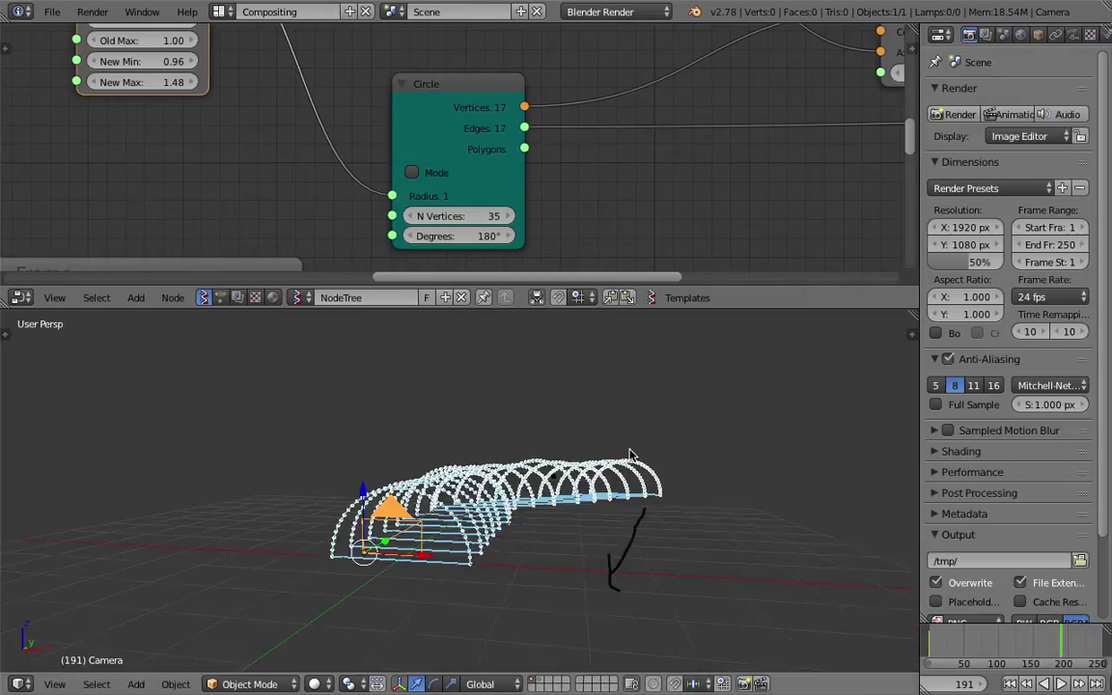
# Compare the arches in Blender with the references, close the image results tab, view the beaded-arch tunnel picture, and return to Blender
pyautogui.moveTo(579, 521); pyautogui.dragTo(521, 516, button='middle')
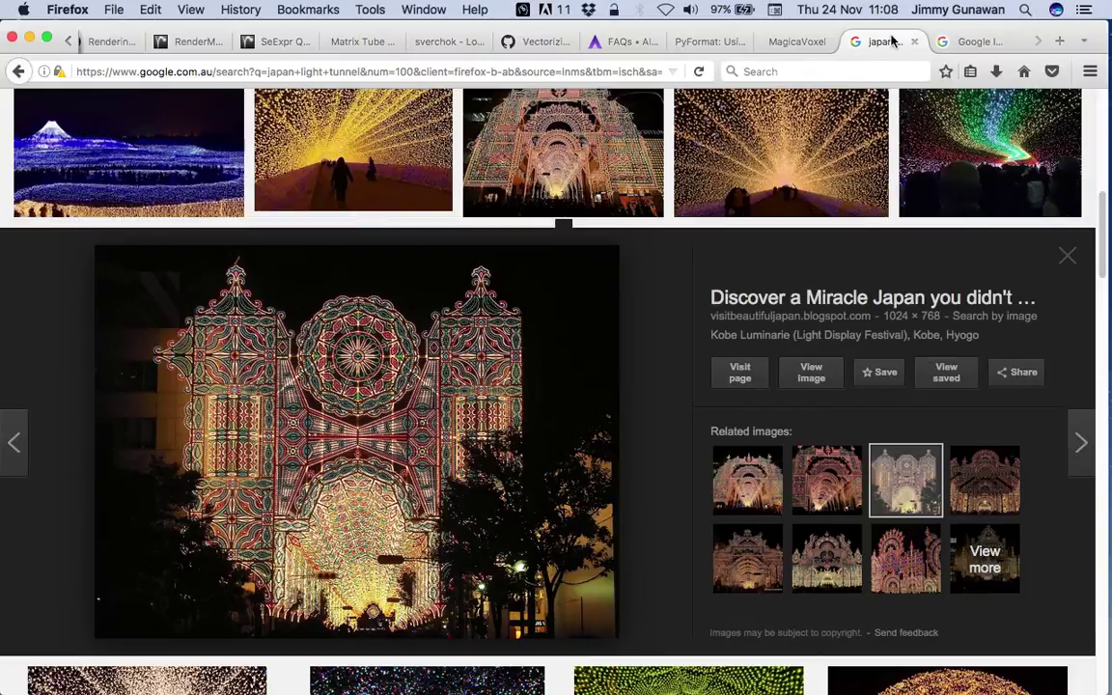
pyautogui.click(912, 43)
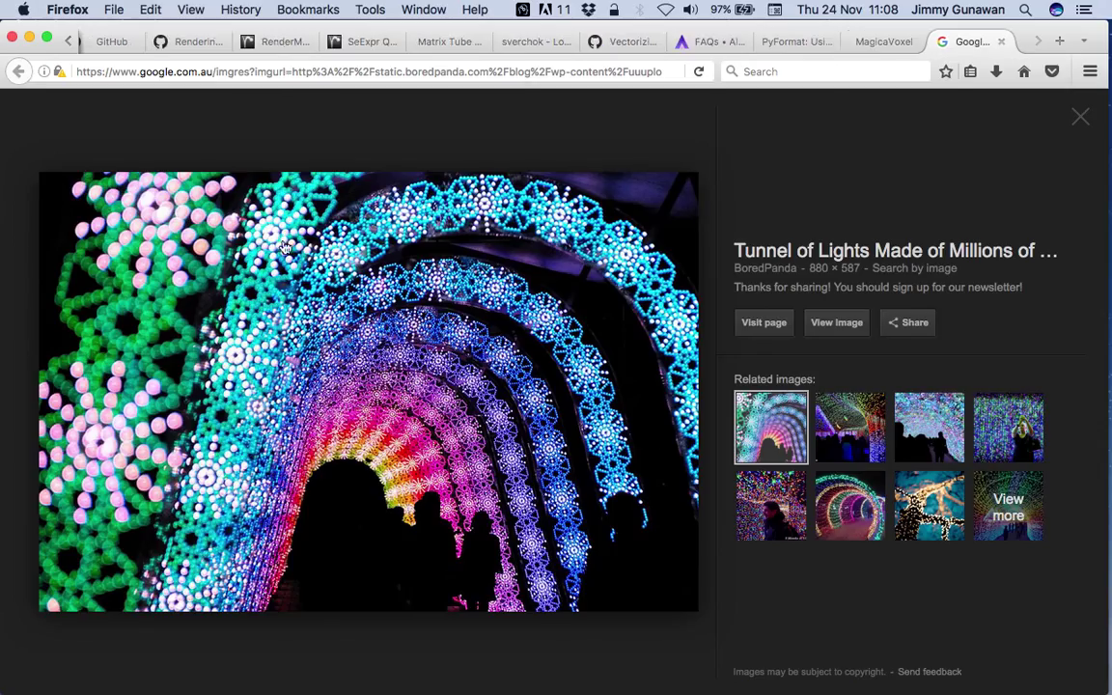
pyautogui.click(66, 9)
pyautogui.click(89, 171)
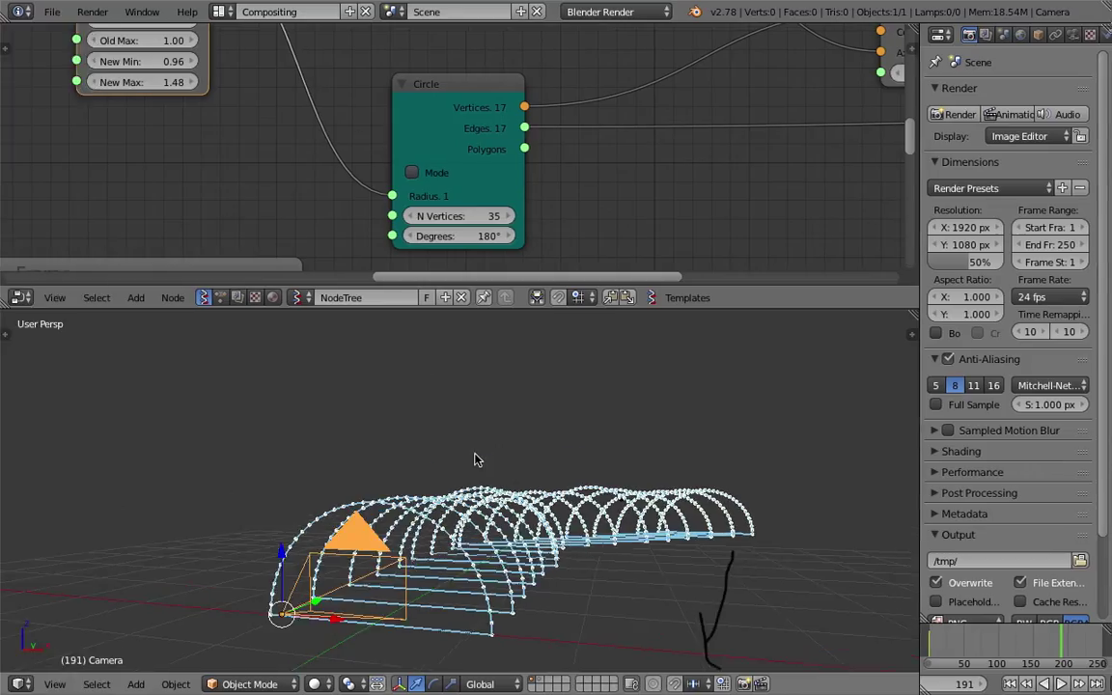
# Examine the tunnel of arches from the side while briefly playing the animation
pyautogui.moveTo(474, 460)
pyautogui.mouseDown(button='middle')
pyautogui.moveTo(508, 434)
pyautogui.moveTo(488, 451)
pyautogui.mouseUp(button='middle')
pyautogui.moveTo(683, 464); pyautogui.dragTo(531, 465, button='middle')
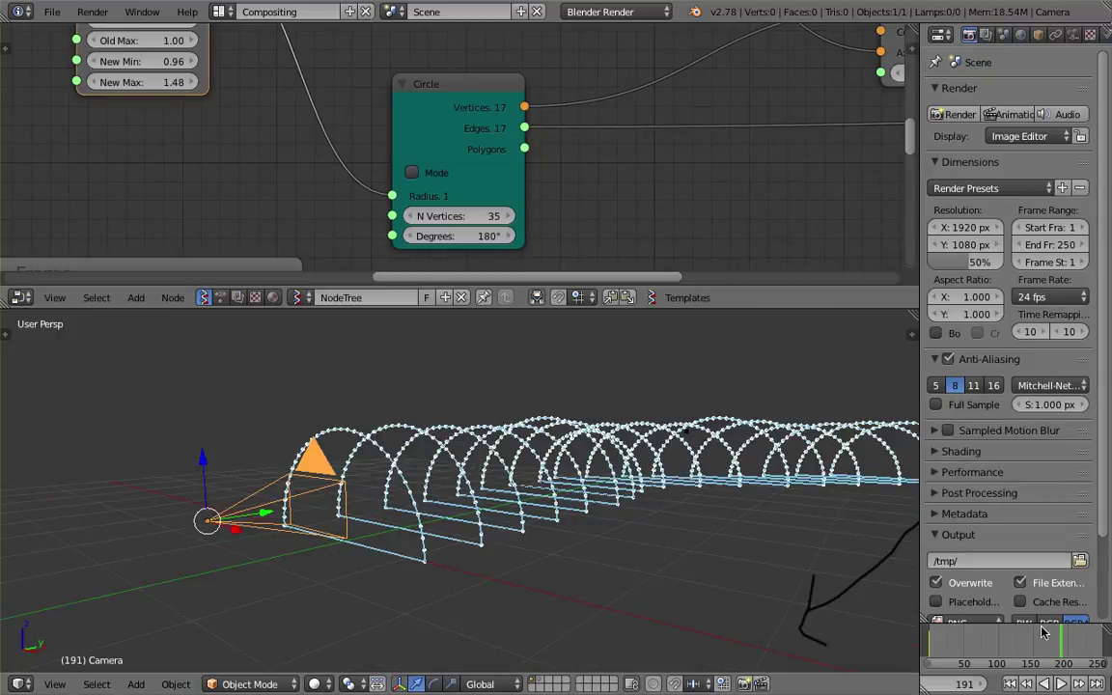
pyautogui.hotkey('alt', 'a')
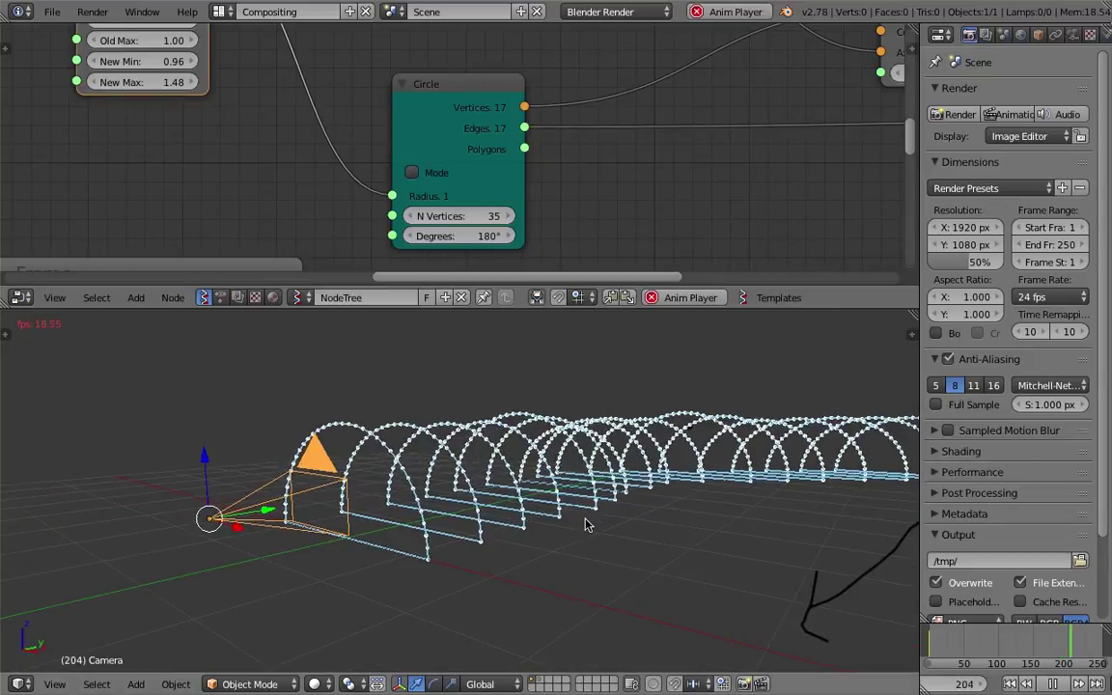
pyautogui.moveTo(583, 521); pyautogui.dragTo(608, 504, button='middle')
pyautogui.hotkey('alt', 'a')
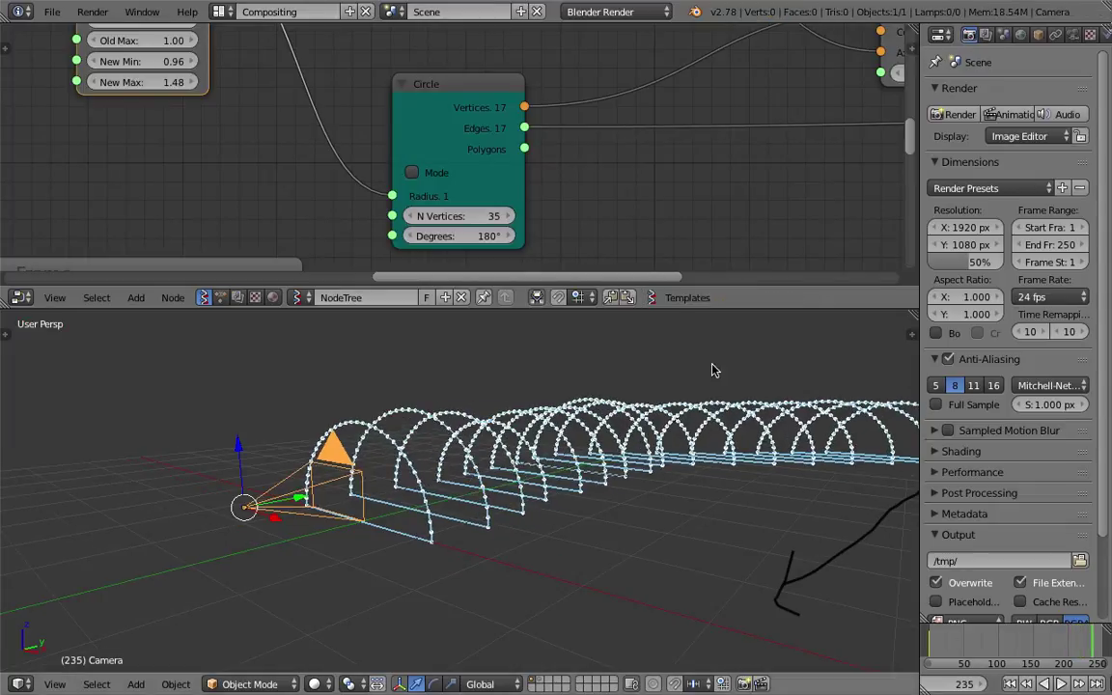
# Enlarge the node editor and set the Circle node's N Vertices to 29
pyautogui.moveTo(680, 309); pyautogui.dragTo(676, 445)
pyautogui.moveTo(603, 519); pyautogui.dragTo(531, 532, button='middle')
pyautogui.scroll(-2, 603, 383)
pyautogui.click(454, 177)
pyautogui.scroll(1, 453, 177)
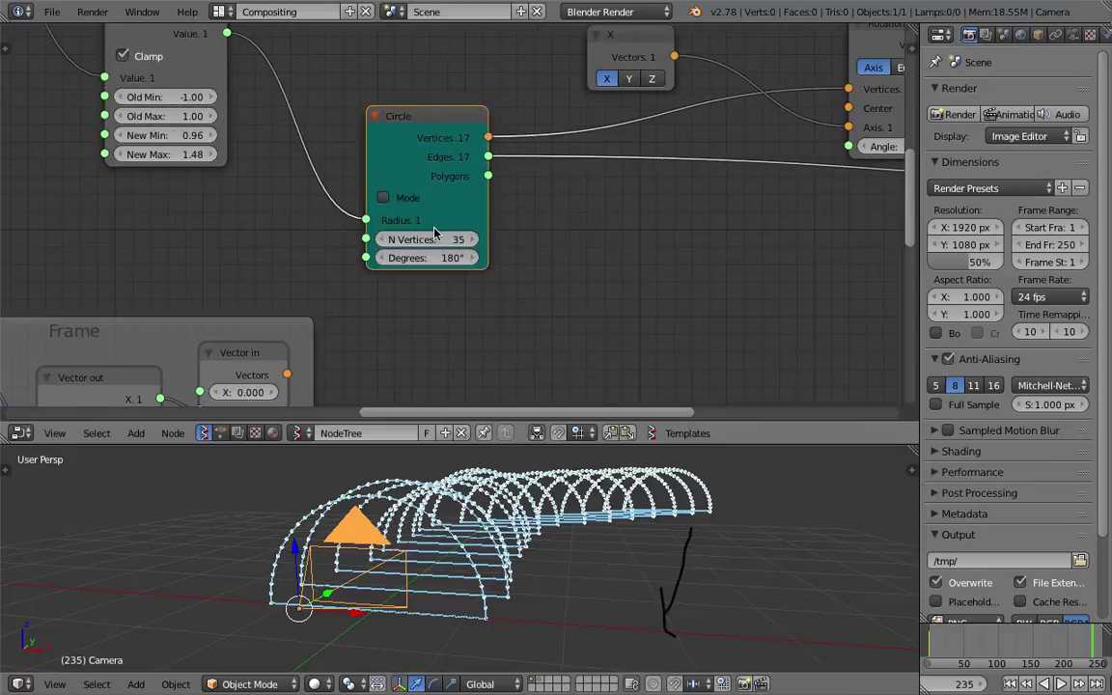
pyautogui.moveTo(435, 245); pyautogui.dragTo(402, 245)
pyautogui.moveTo(429, 200); pyautogui.dragTo(425, 180, button='middle')
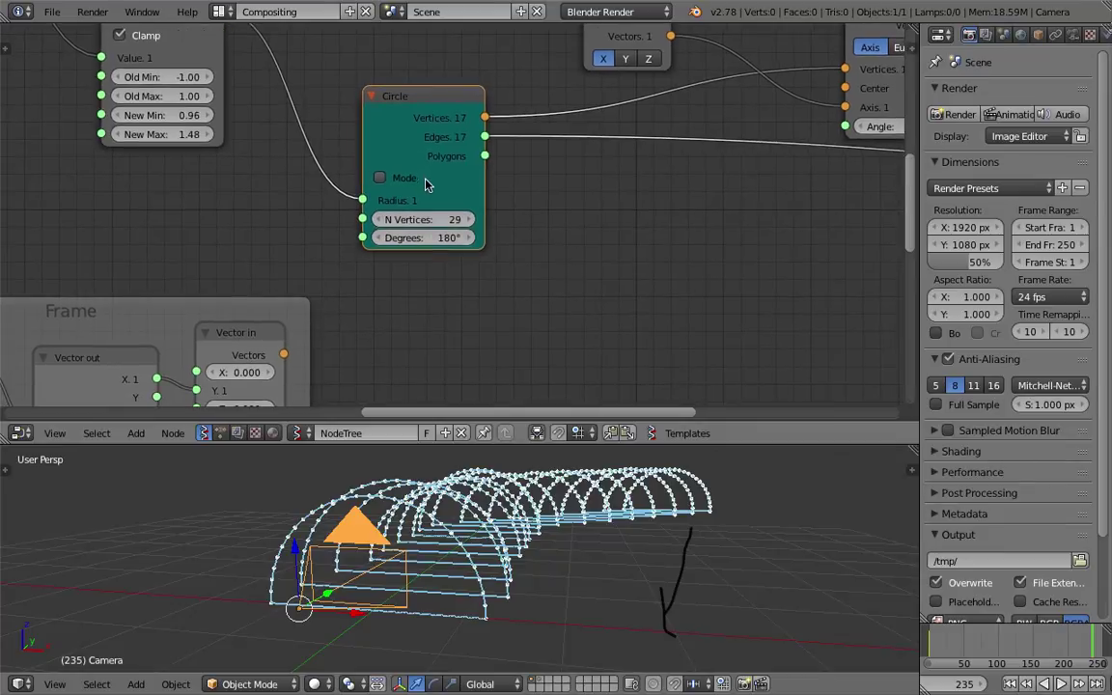
# Set the Circle node's Degrees to 360 to make full rings, and save the file over the existing one
pyautogui.click(418, 237)
pyautogui.write('360')
pyautogui.press('Return')
pyautogui.moveTo(579, 512); pyautogui.dragTo(439, 498, button='middle')
pyautogui.hotkey('ctrl', 's')
pyautogui.press('Return')
# Delete the lowest Vector in node (X 4.71, Y 11.31) feeding the List Join node, and save the file
pyautogui.scroll(-2, 405, 293)
pyautogui.moveTo(404, 293); pyautogui.dragTo(389, 169, button='middle')
pyautogui.moveTo(334, 299); pyautogui.dragTo(389, 119, button='middle')
pyautogui.scroll(2, 394, 181)
pyautogui.click(343, 312)
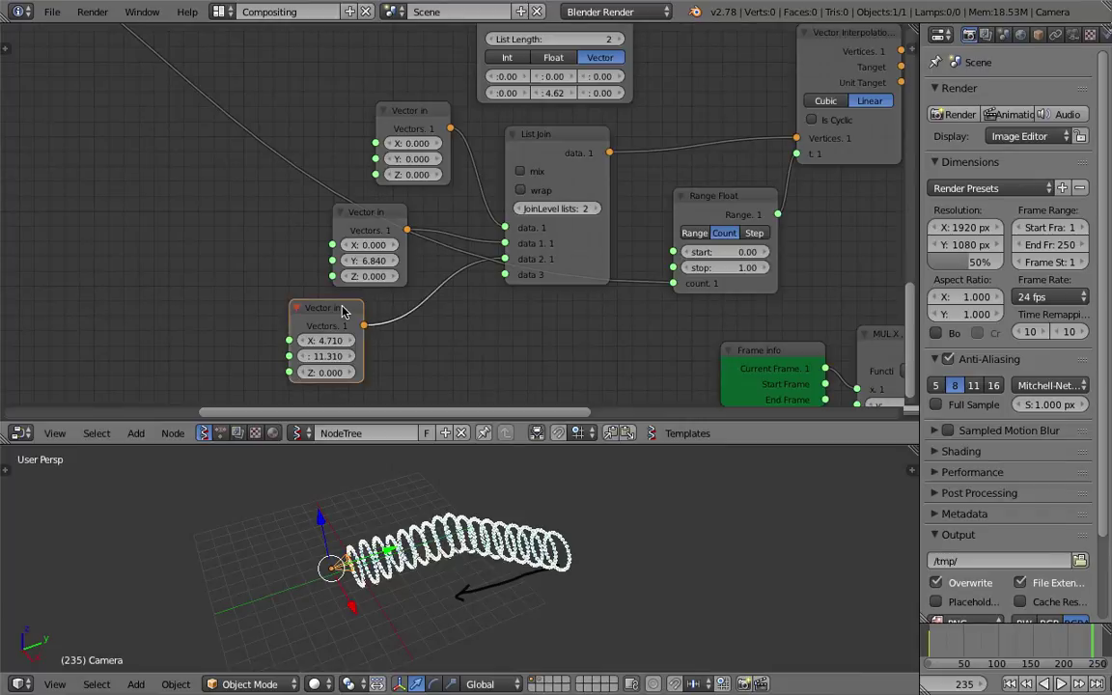
pyautogui.press('x')
pyautogui.hotkey('ctrl', 's')
pyautogui.press('Return')
# Check the straightened ring tunnel, nudge the Range Float node slightly down, and save the file
pyautogui.moveTo(289, 497); pyautogui.dragTo(415, 465, button='middle')
pyautogui.scroll(2, 367, 382)
pyautogui.moveTo(297, 132); pyautogui.dragTo(276, 183, button='middle')
pyautogui.moveTo(204, 119); pyautogui.dragTo(253, 270, button='middle')
pyautogui.scroll(-3, 317, 265)
pyautogui.moveTo(469, 343); pyautogui.dragTo(278, 173, button='middle')
pyautogui.scroll(2, 278, 174)
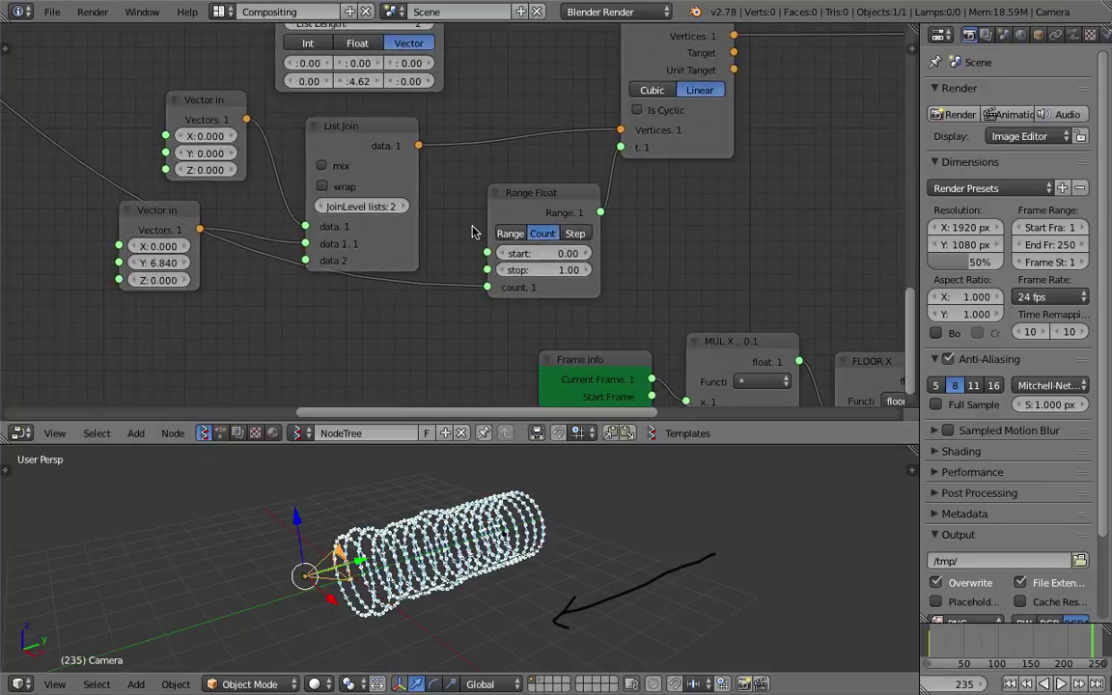
pyautogui.scroll(1, 473, 231)
pyautogui.moveTo(574, 201)
pyautogui.mouseDown()
pyautogui.moveTo(566, 187)
pyautogui.moveTo(550, 201)
pyautogui.moveTo(573, 207)
pyautogui.mouseUp()
pyautogui.hotkey('ctrl', 's')
pyautogui.click(549, 201)
# Set Y to -1.92 on the upper Vector in node and 10.83 on the lower one, and save the file
pyautogui.moveTo(275, 176); pyautogui.dragTo(347, 163, button='middle')
pyautogui.moveTo(214, 123)
pyautogui.mouseDown()
pyautogui.moveTo(159, 123)
pyautogui.moveTo(198, 124)
pyautogui.mouseUp()
pyautogui.moveTo(173, 262); pyautogui.dragTo(208, 261)
pyautogui.keyDown('shift'); pyautogui.moveTo(341, 515); pyautogui.dragTo(396, 492, button='middle'); pyautogui.keyUp('shift')
pyautogui.hotkey('ctrl', 's')
pyautogui.click(428, 531)
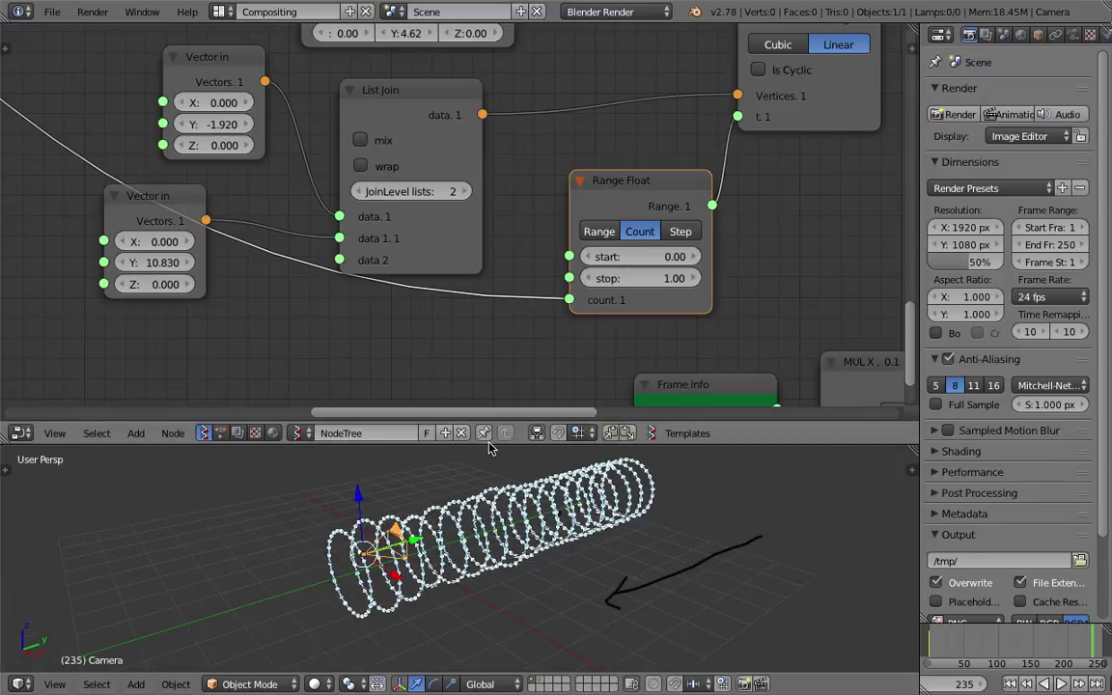
# Move the Viewer Draw node aside and add a Polyline Viewer node next to it
pyautogui.scroll(-7, 541, 241)
pyautogui.moveTo(869, 145)
pyautogui.mouseDown(button='middle')
pyautogui.moveTo(652, 231)
pyautogui.moveTo(492, 344)
pyautogui.moveTo(425, 414)
pyautogui.mouseUp(button='middle')
pyautogui.scroll(3, 475, 255)
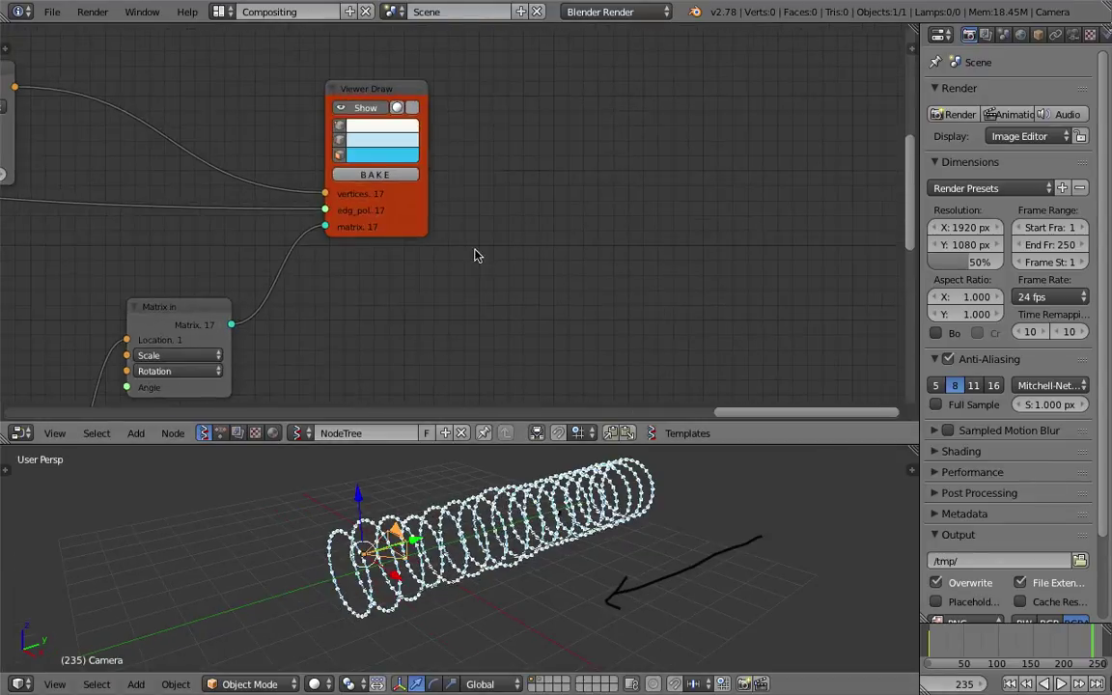
pyautogui.moveTo(417, 225); pyautogui.dragTo(505, 189)
pyautogui.scroll(-2, 687, 178)
pyautogui.hotkey('alt', 'space')
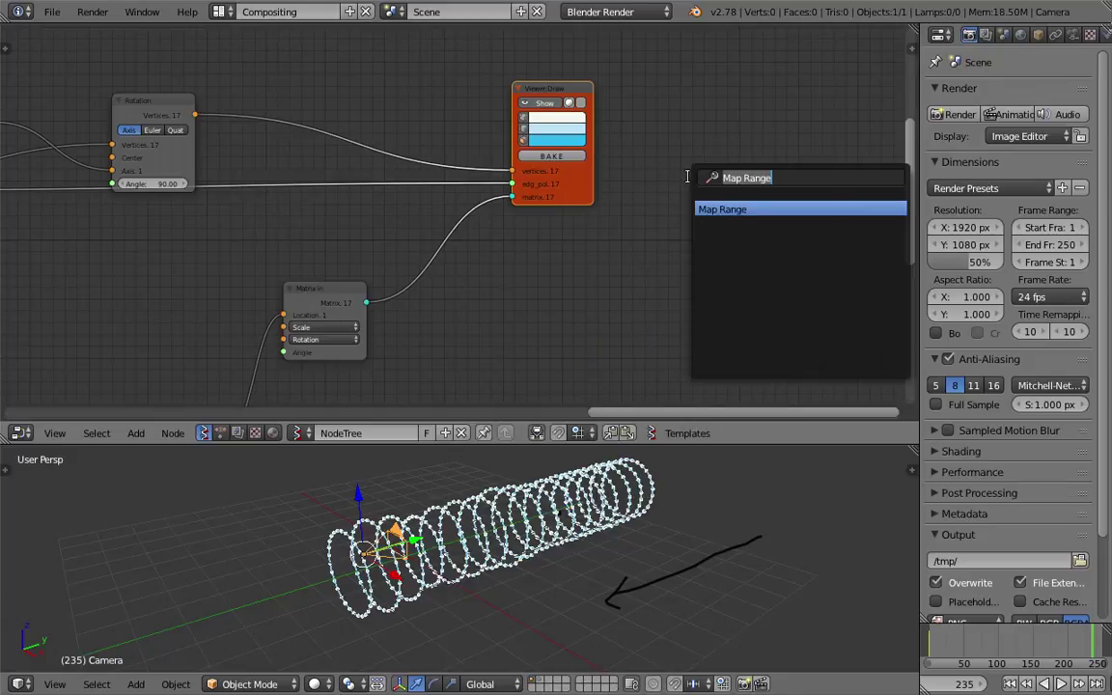
pyautogui.write('poil')
pyautogui.press('BackSpace')
pyautogui.press('BackSpace')
pyautogui.write('ly ')
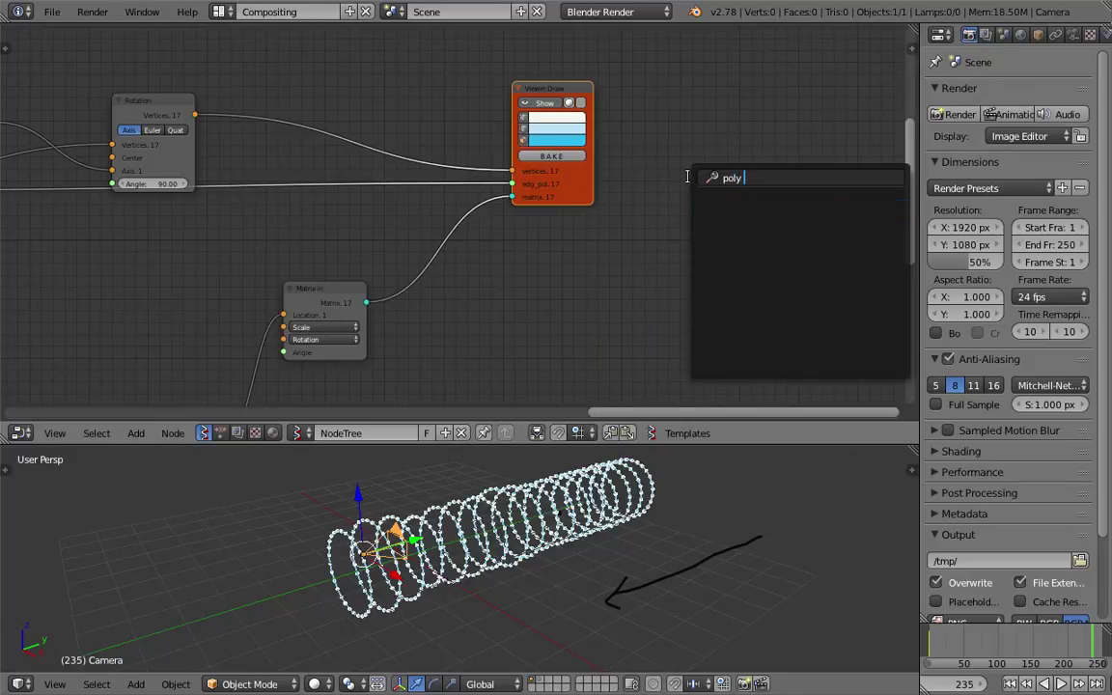
pyautogui.write('poly')
pyautogui.press('BackSpace')
pyautogui.press('Down')
pyautogui.press('Down')
pyautogui.press('Down')
pyautogui.press('Down')
pyautogui.press('Down')
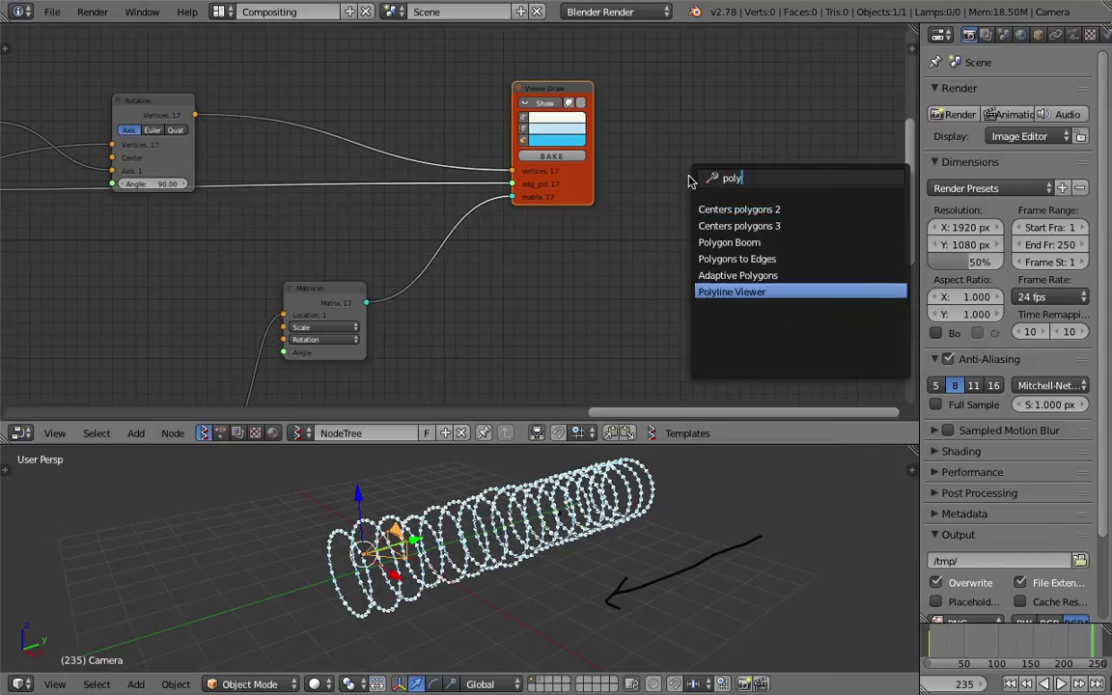
pyautogui.press('Return')
pyautogui.click(689, 180)
# Connect the Rotation node's vertices and the Matrix in node's matrix to the Polyline Viewer's inputs
pyautogui.scroll(-1, 410, 159)
pyautogui.moveTo(260, 126); pyautogui.dragTo(684, 287)
pyautogui.moveTo(406, 288); pyautogui.dragTo(683, 296)
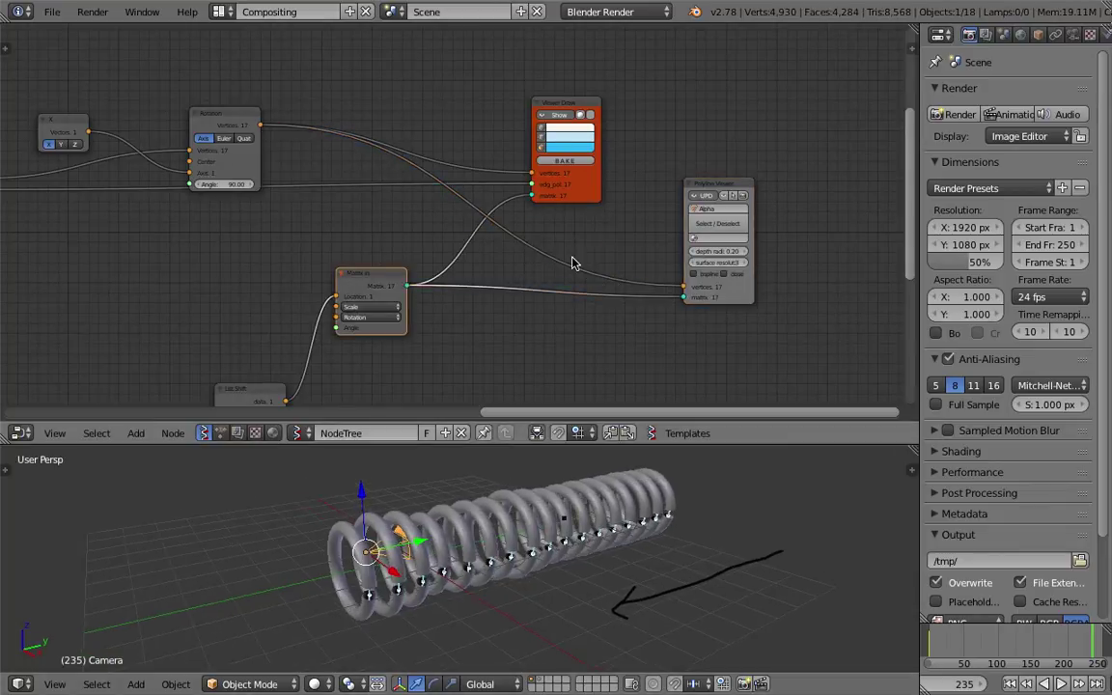
# Enable the bspline and close options on the Polyline Viewer node
pyautogui.scroll(1, 691, 242)
pyautogui.click(758, 290)
pyautogui.moveTo(598, 521); pyautogui.dragTo(696, 515, button='middle')
pyautogui.click(807, 291)
pyautogui.moveTo(431, 281); pyautogui.dragTo(459, 214, button='middle')
# Look down the ring tunnel and play its animation from the first frame, stopping at frame 20
pyautogui.moveTo(530, 567); pyautogui.dragTo(551, 549, button='middle')
pyautogui.hotkey('shift', 'Left')
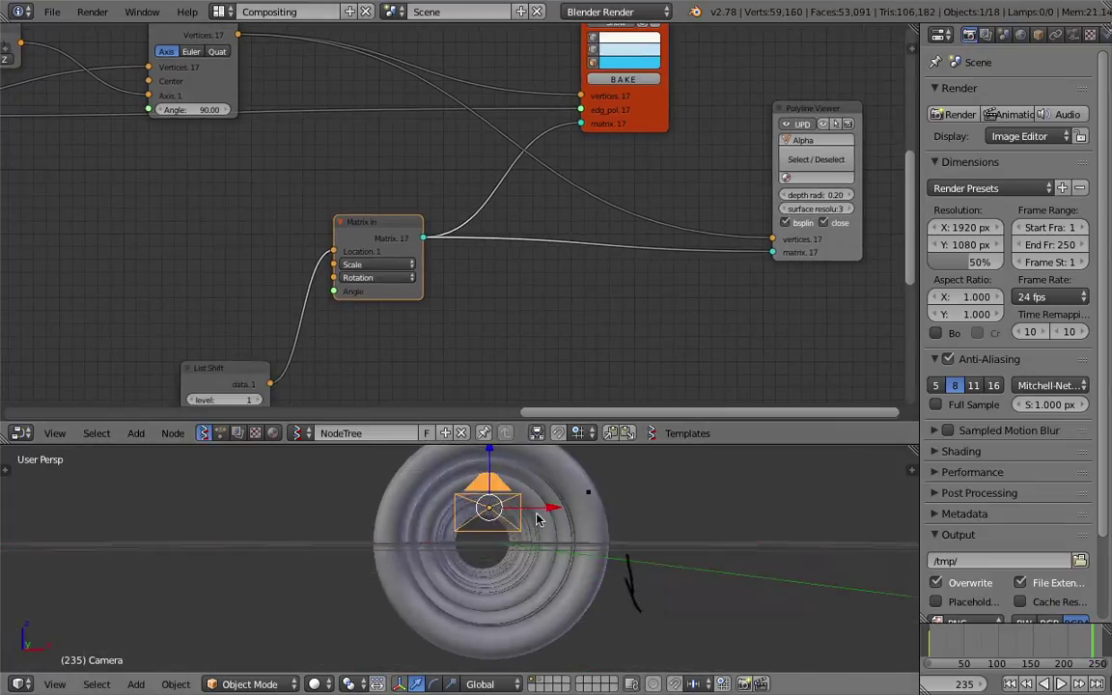
pyautogui.click(1060, 684)
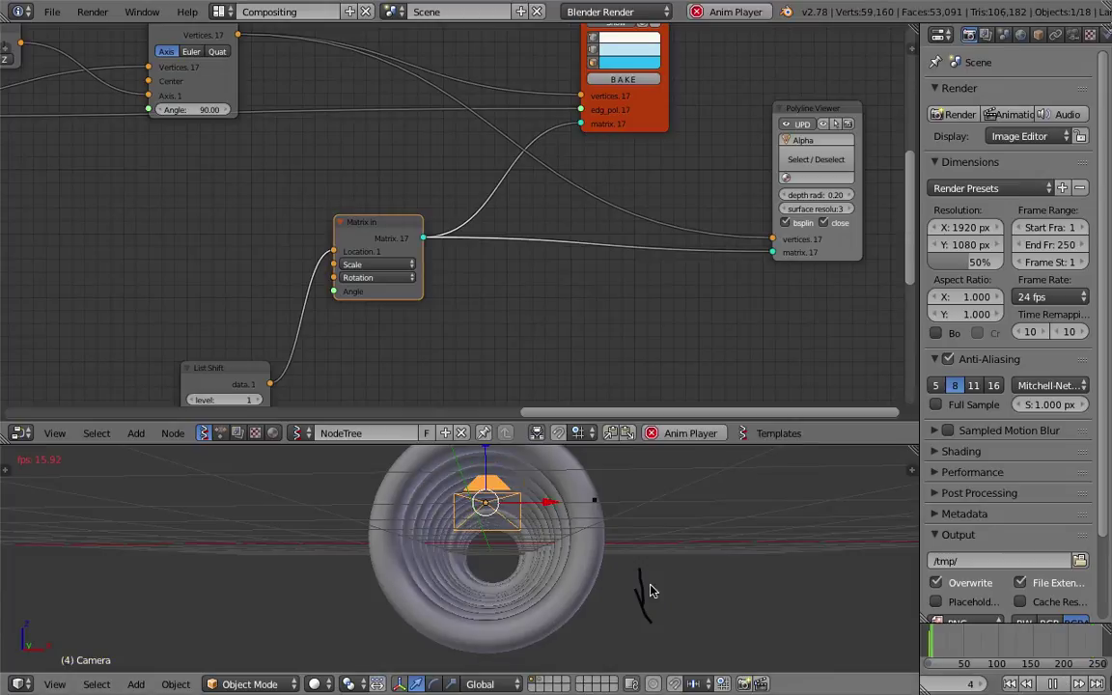
pyautogui.click(1057, 683)
pyautogui.moveTo(616, 558); pyautogui.dragTo(589, 502, button='middle')
# Select one of the tunnel rings and clear the grease pencil arrow from the 3D viewport
pyautogui.rightClick(600, 534)
pyautogui.rightClick(603, 489)
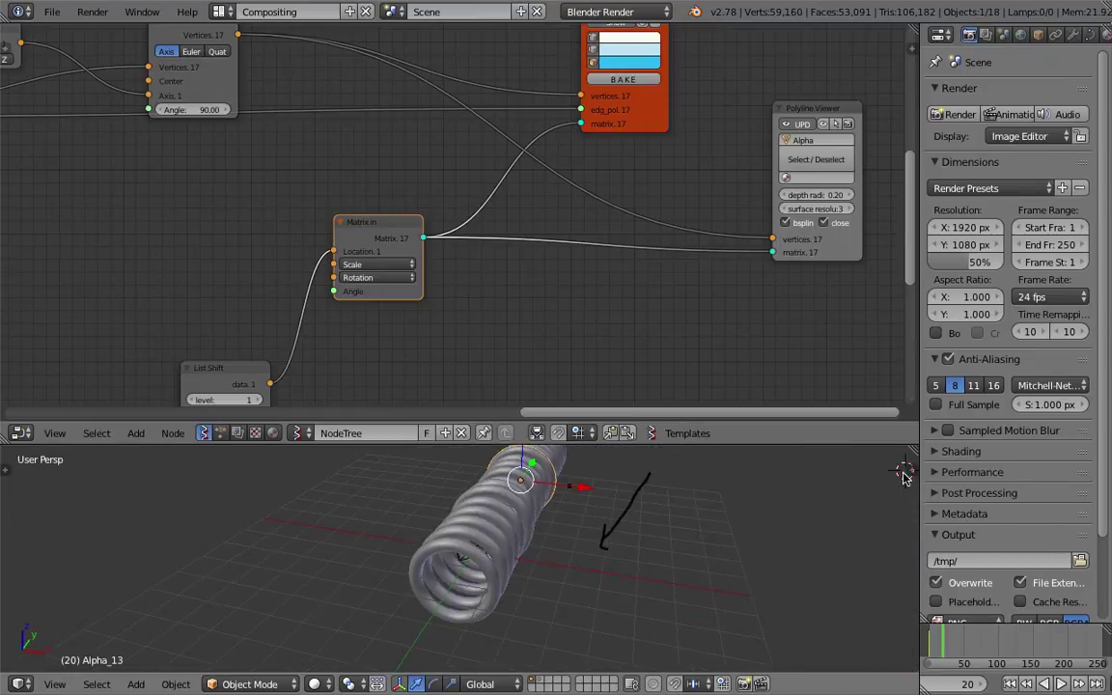
pyautogui.click(840, 487)
pyautogui.moveTo(911, 473); pyautogui.dragTo(764, 490)
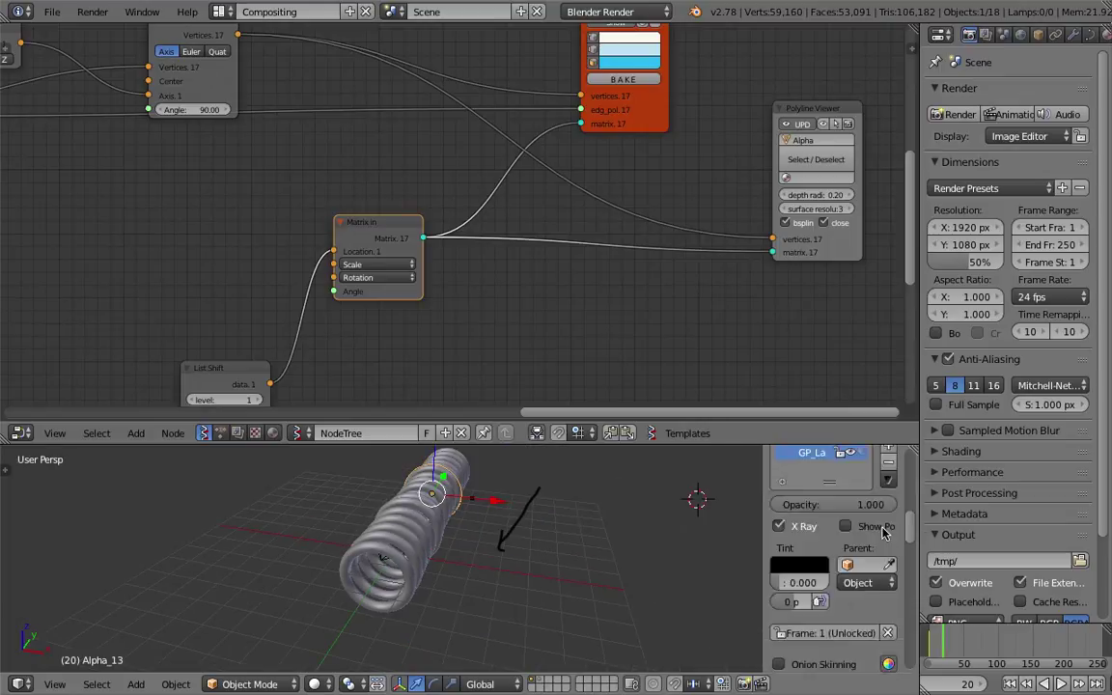
pyautogui.press('n')
# Try 12 and 4 as the Circle node's N Vertices and settle on 8
pyautogui.moveTo(338, 234); pyautogui.dragTo(256, 290, button='middle')
pyautogui.click(277, 316)
pyautogui.write('12')
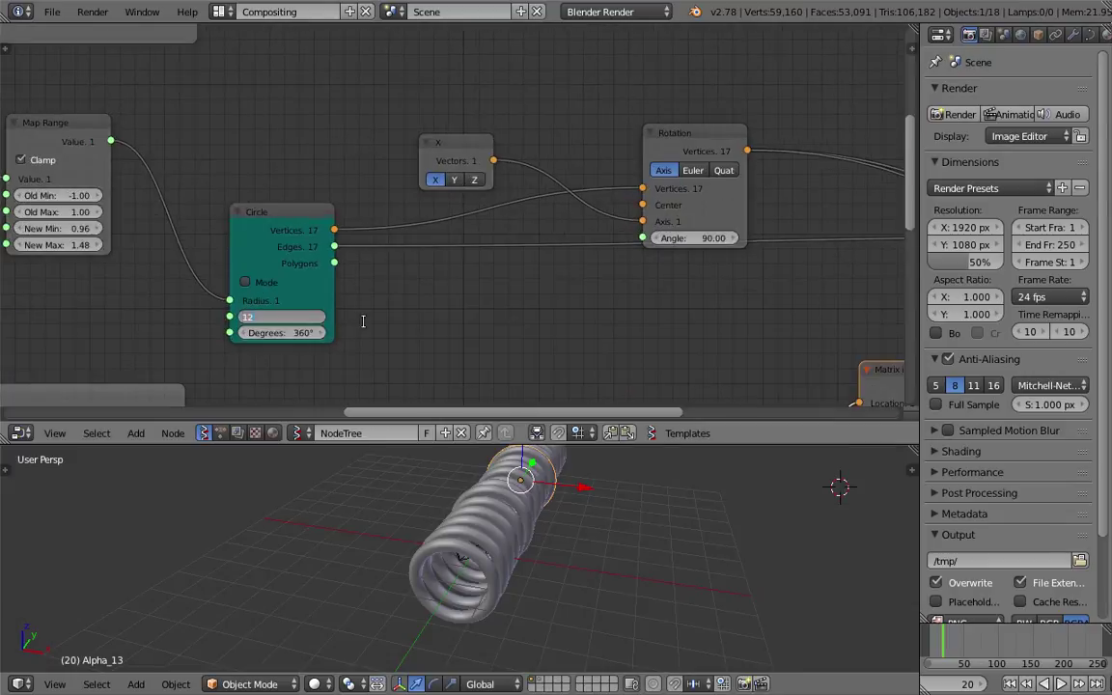
pyautogui.press('Return')
pyautogui.click(280, 316)
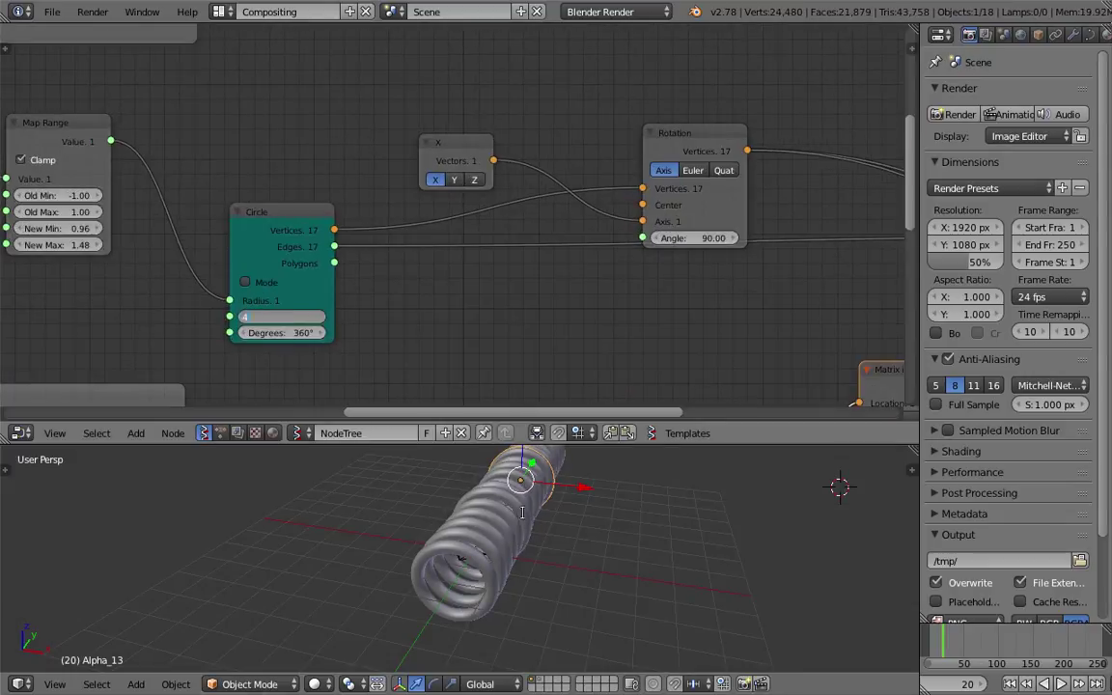
pyautogui.press('Return')
pyautogui.click(321, 319)
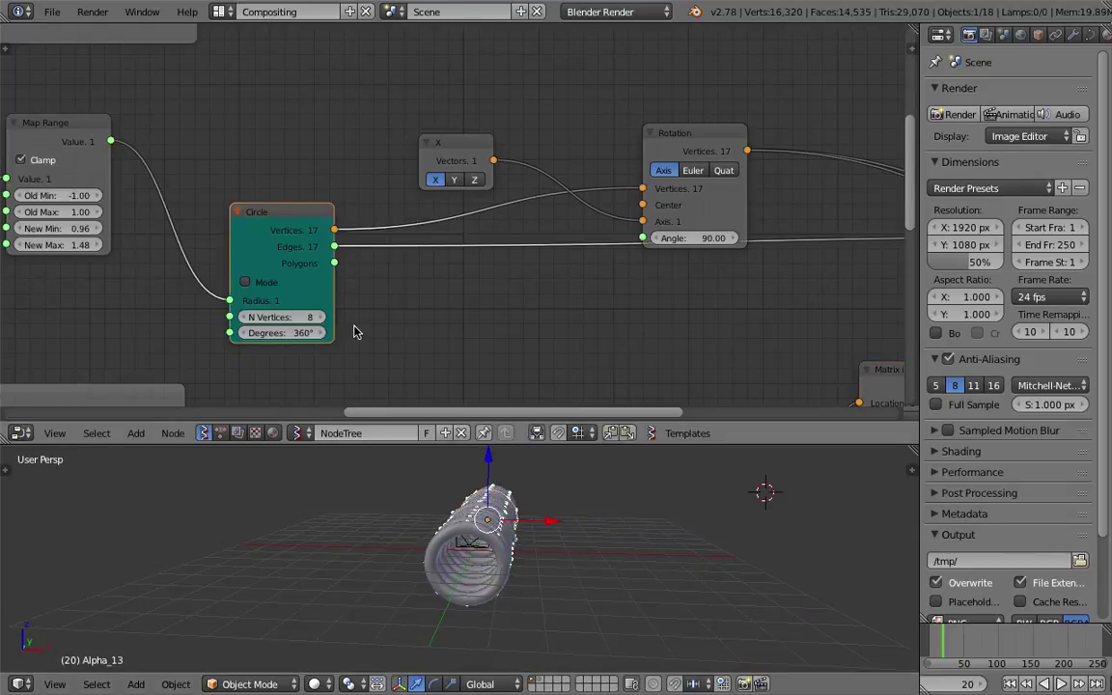
pyautogui.click(321, 316)
# Set the Polyline Viewer's depth radius to 0.14 and enlarge the 3D viewport
pyautogui.moveTo(411, 338); pyautogui.dragTo(388, 278, button='middle')
pyautogui.keyDown('ctrl'); pyautogui.scroll(-10, 530, 346); pyautogui.keyUp('ctrl')
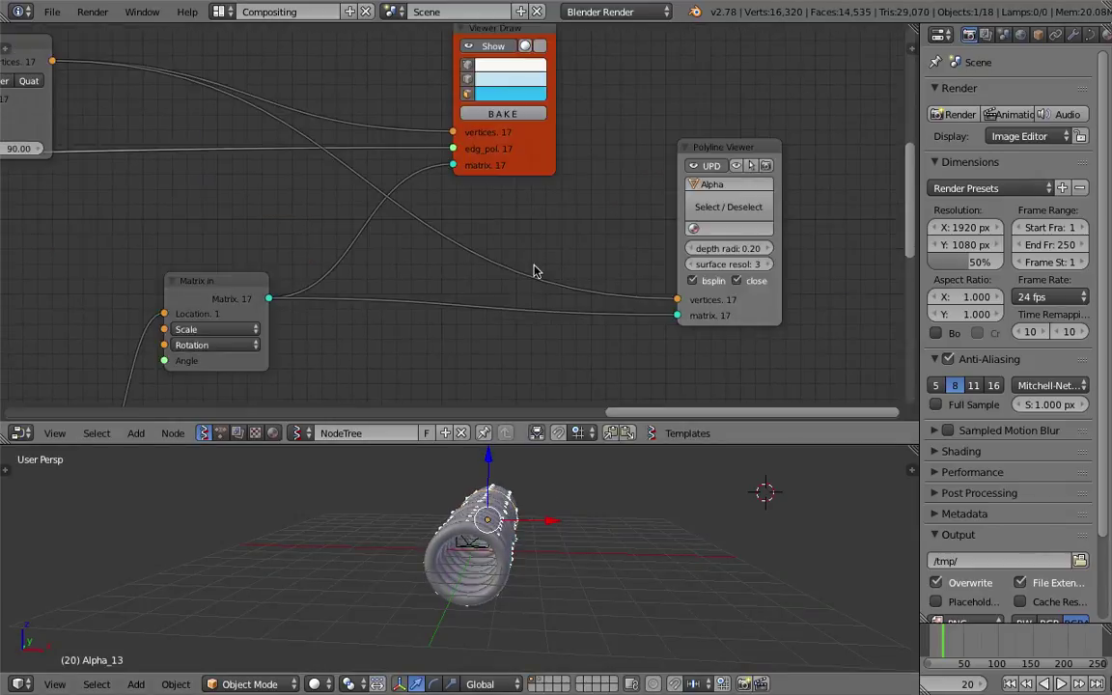
pyautogui.moveTo(708, 253); pyautogui.dragTo(651, 253)
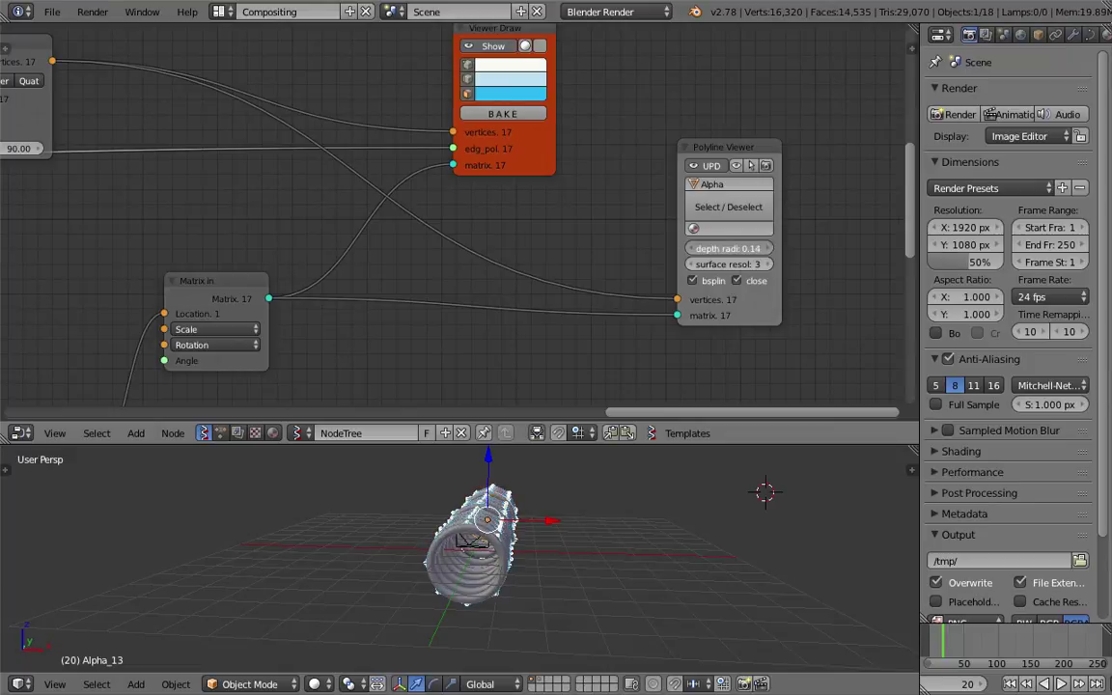
pyautogui.moveTo(560, 598); pyautogui.dragTo(606, 442, button='middle')
pyautogui.moveTo(606, 442); pyautogui.dragTo(589, 213)
# Set the Map Range node's New Min to -0.51 and New Max to 3.34 to vary the ring radii more strongly
pyautogui.scroll(5, 551, 447)
pyautogui.moveTo(168, 95); pyautogui.dragTo(265, 126, button='middle')
pyautogui.scroll(2, 265, 126)
pyautogui.moveTo(263, 117); pyautogui.dragTo(299, 164)
pyautogui.moveTo(406, 319); pyautogui.dragTo(618, 299, button='middle')
pyautogui.moveTo(261, 116); pyautogui.dragTo(14, 118)
pyautogui.moveTo(12, 120); pyautogui.dragTo(395, 134, button='middle')
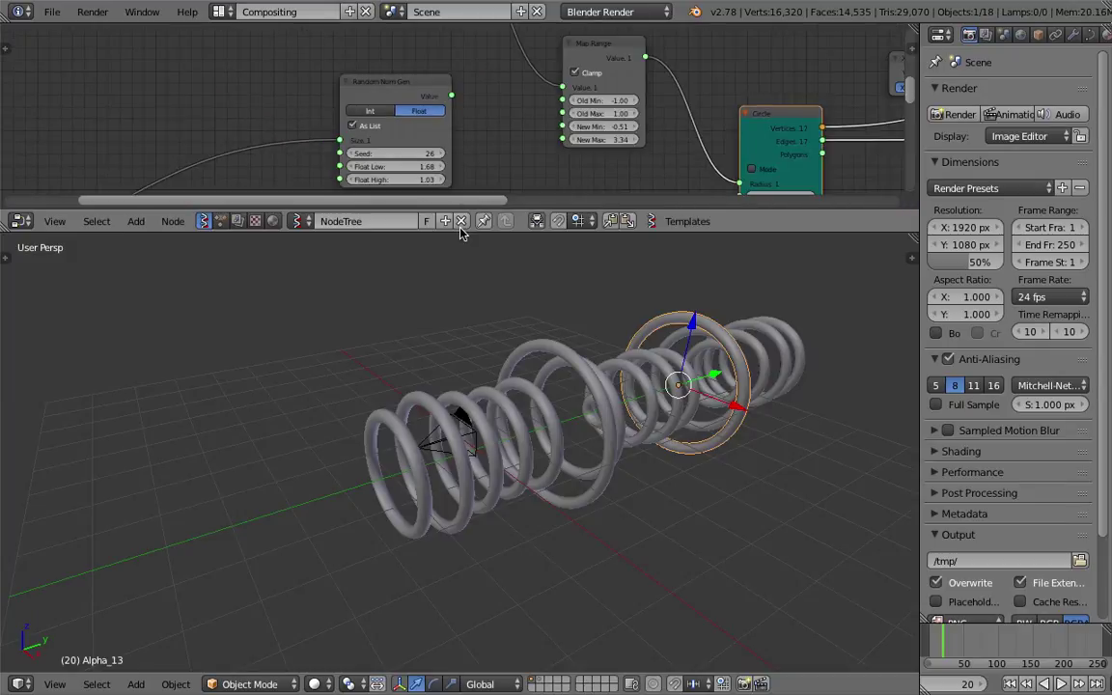
# Enlarge the node editor and play the ring animation from the first frame
pyautogui.moveTo(460, 231); pyautogui.dragTo(474, 360)
pyautogui.scroll(-2, 278, 136)
pyautogui.moveTo(278, 135); pyautogui.dragTo(302, 253, button='middle')
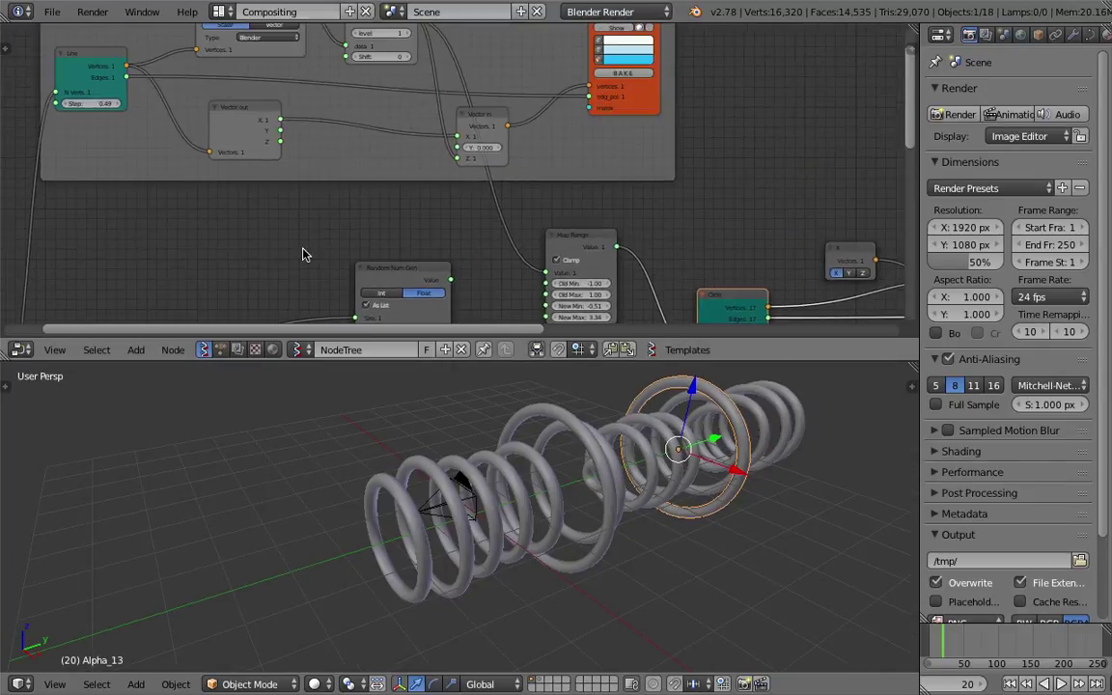
pyautogui.scroll(1, 337, 155)
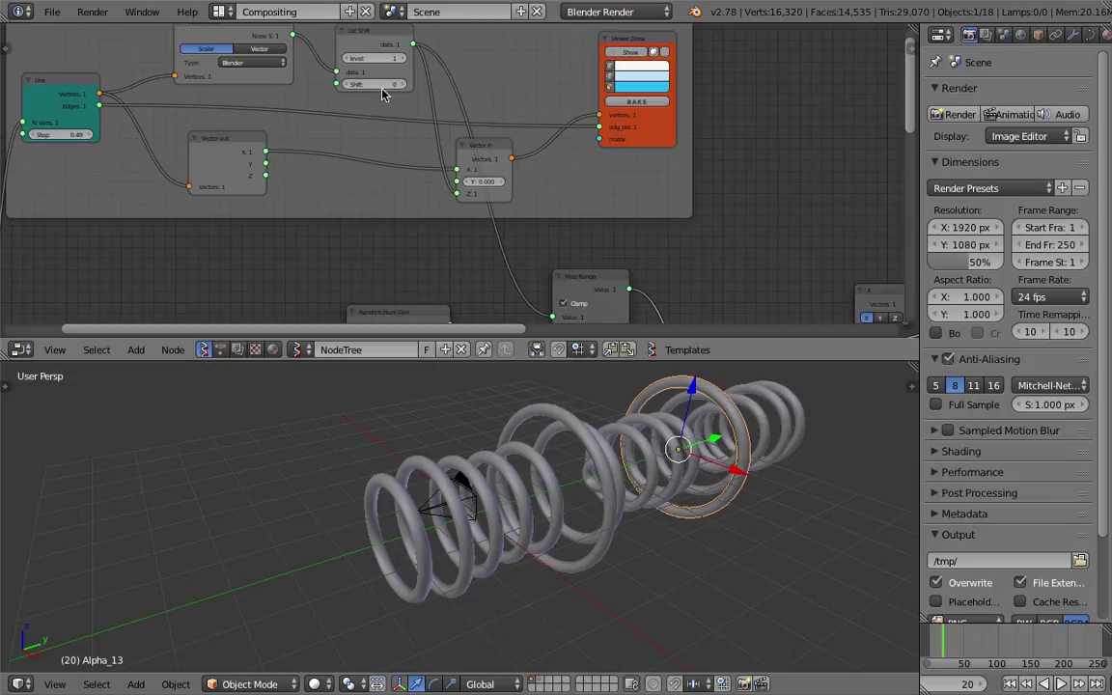
pyautogui.click(1010, 684)
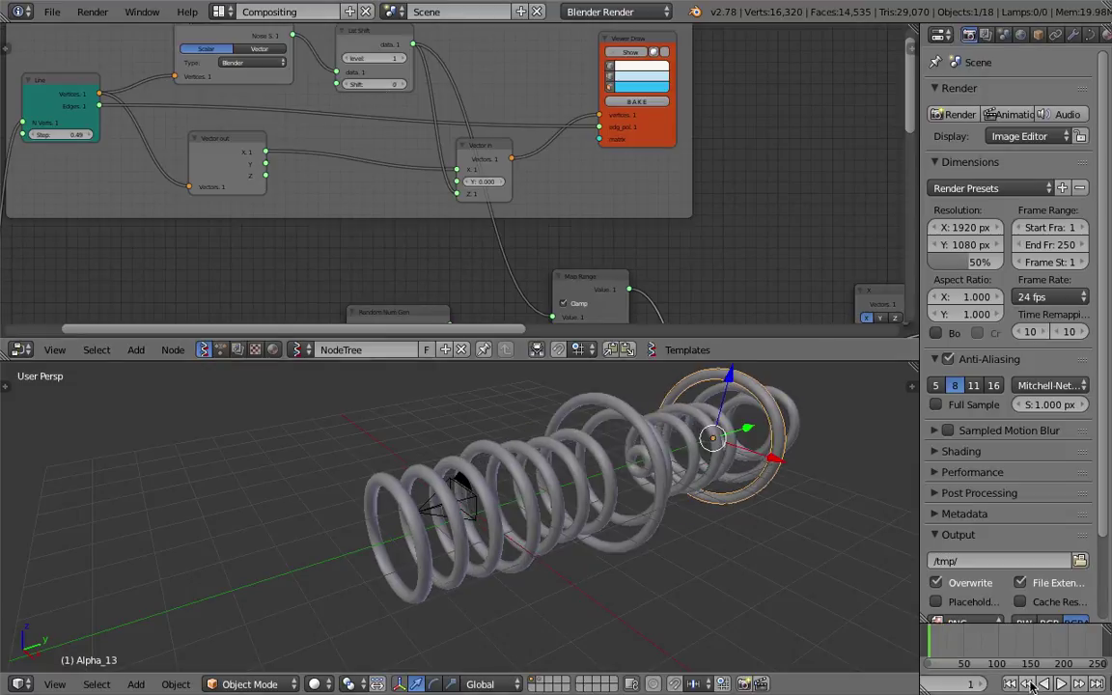
pyautogui.click(1059, 684)
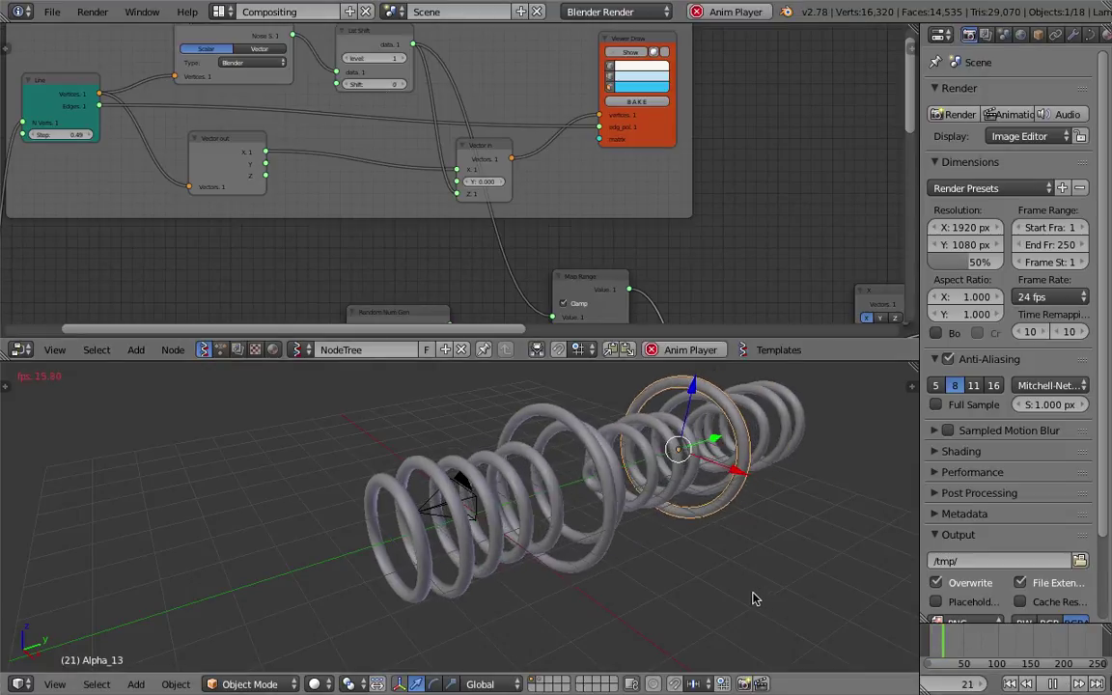
# Set the y value of the multiply node fed by Frame info to 1.00 to speed up the shift
pyautogui.moveTo(596, 208); pyautogui.dragTo(496, 109, button='middle')
pyautogui.scroll(-6, 570, 224)
pyautogui.moveTo(604, 264); pyautogui.dragTo(592, 162, button='middle')
pyautogui.scroll(4, 583, 206)
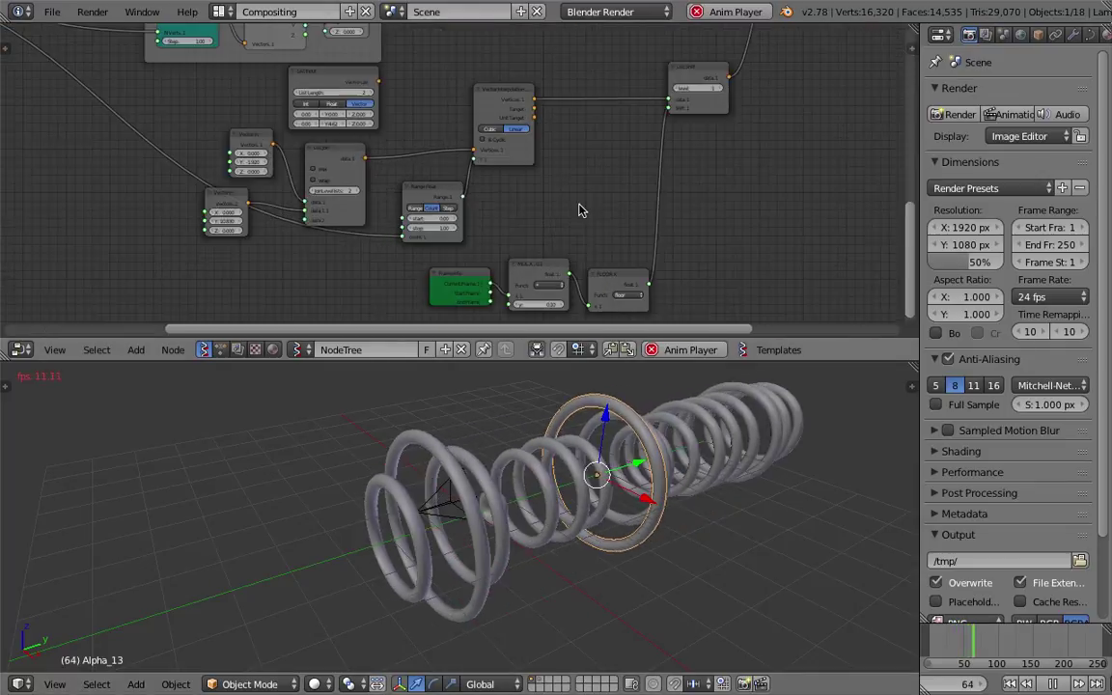
pyautogui.moveTo(590, 232); pyautogui.dragTo(582, 155, button='middle')
pyautogui.scroll(2, 577, 149)
pyautogui.click(549, 244)
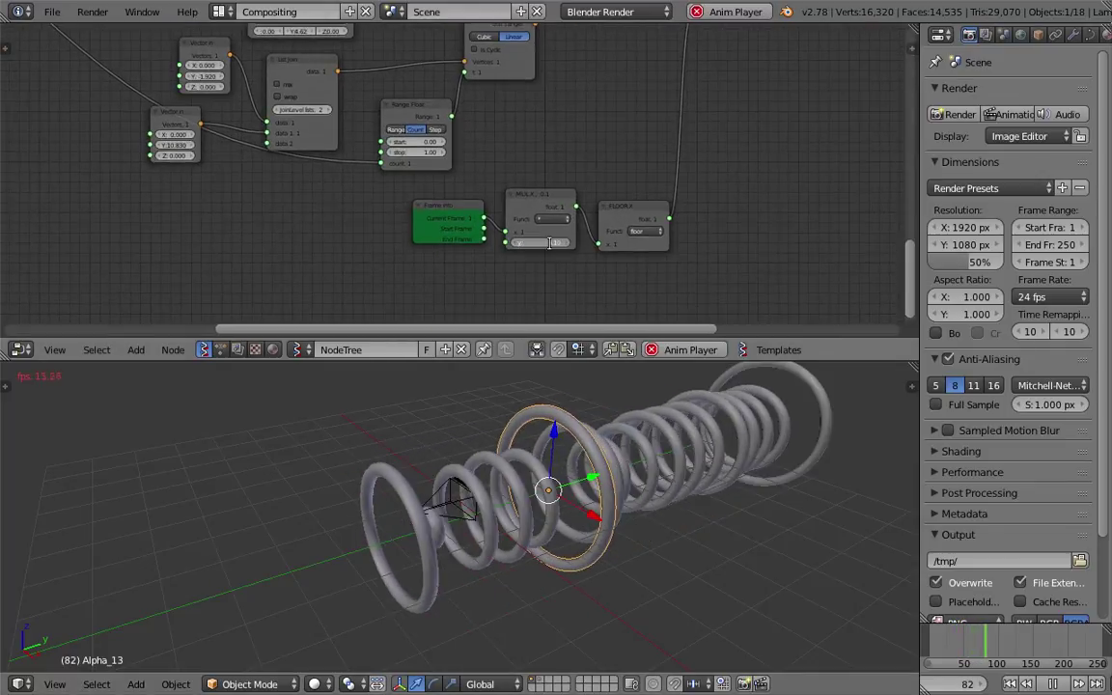
pyautogui.press('Return')
# Deselect the rings, select the camera inside the tunnel and move it to layer 2
pyautogui.moveTo(600, 537); pyautogui.dragTo(536, 506, button='middle')
pyautogui.click(692, 506)
pyautogui.press('a')
pyautogui.scroll(2, 591, 463)
pyautogui.scroll(2, 534, 469)
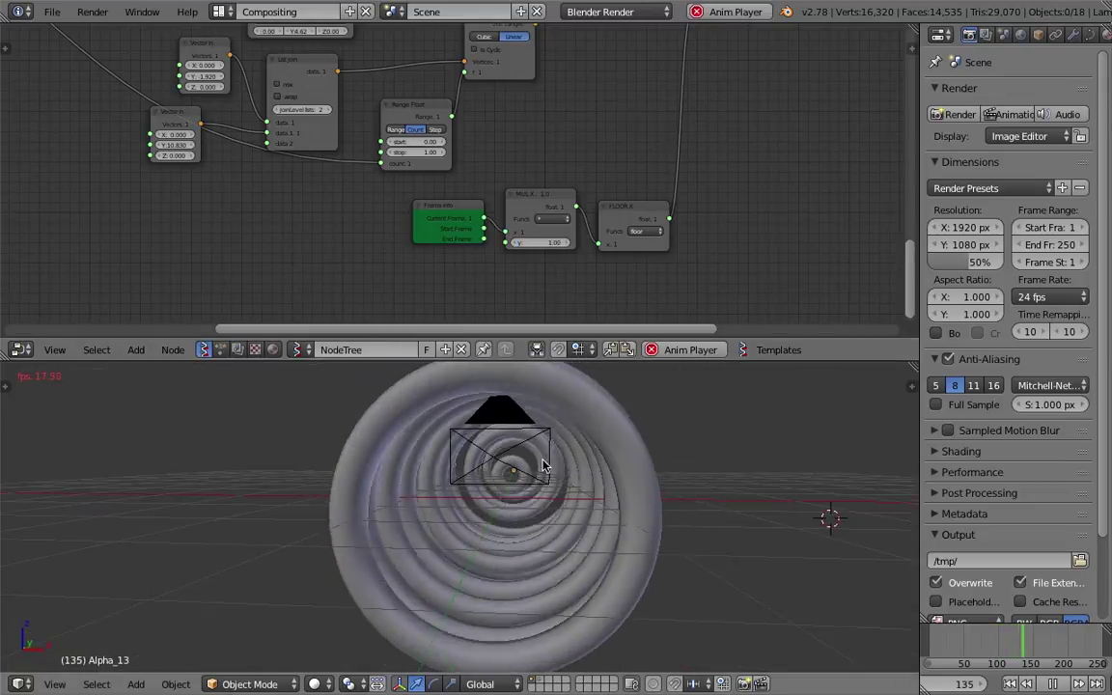
pyautogui.rightClick(547, 455)
pyautogui.press('m')
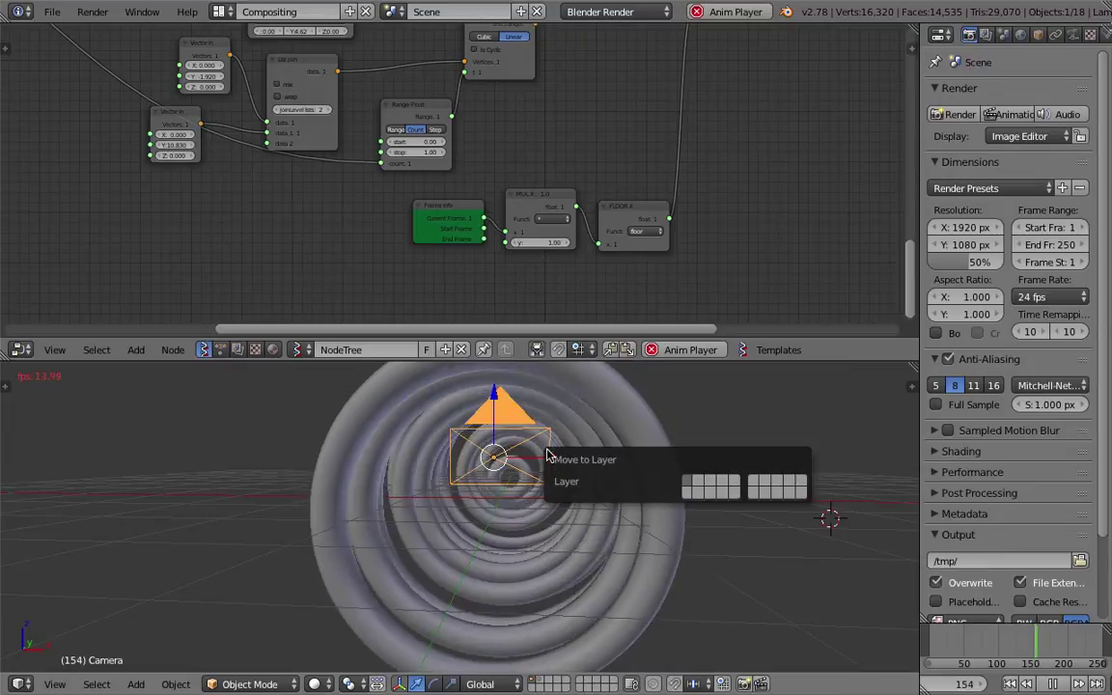
pyautogui.press('2')
# Watch the playing ring tunnel from the side, stop playback and save the file
pyautogui.moveTo(420, 451); pyautogui.dragTo(400, 461, button='middle')
pyautogui.scroll(-7, 400, 463)
pyautogui.moveTo(574, 509); pyautogui.dragTo(490, 548, button='middle')
pyautogui.scroll(6, 490, 547)
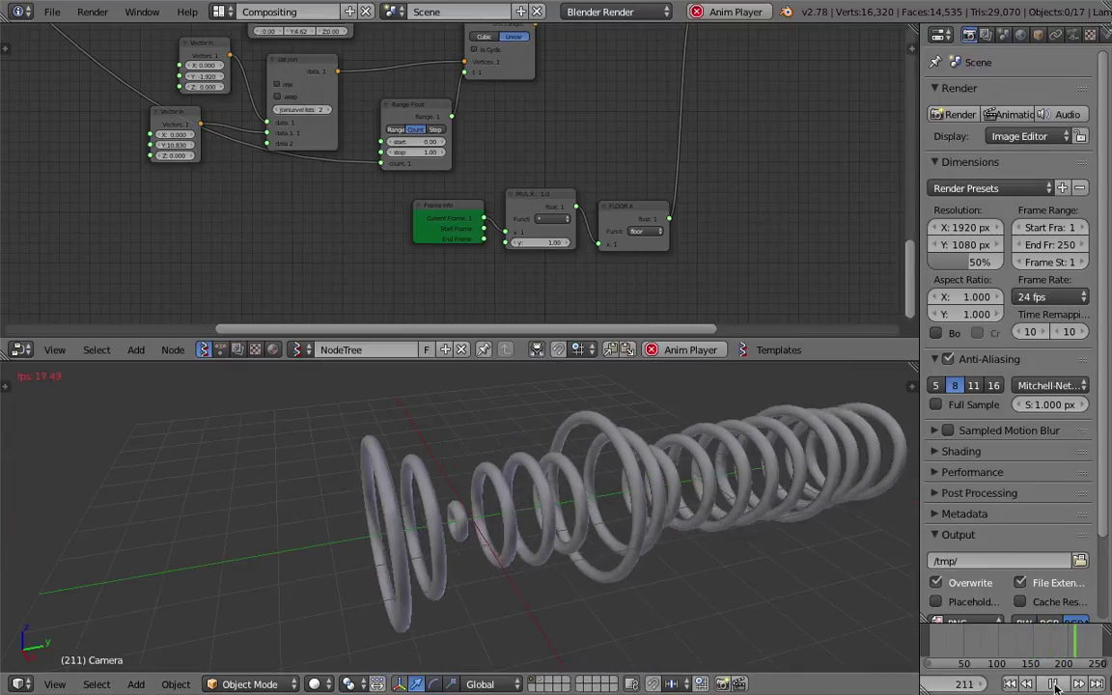
pyautogui.hotkey('alt', 'a')
pyautogui.moveTo(542, 577); pyautogui.dragTo(718, 546, button='middle')
pyautogui.scroll(-1, 718, 546)
pyautogui.hotkey('ctrl', 's')
pyautogui.click(772, 573)
# Set the Map Range node's New Min to 1.29 to reduce the variation in ring radii
pyautogui.moveTo(591, 177); pyautogui.dragTo(622, 105, button='middle')
pyautogui.moveTo(491, 147); pyautogui.dragTo(449, 243, button='middle')
pyautogui.scroll(4, 450, 243)
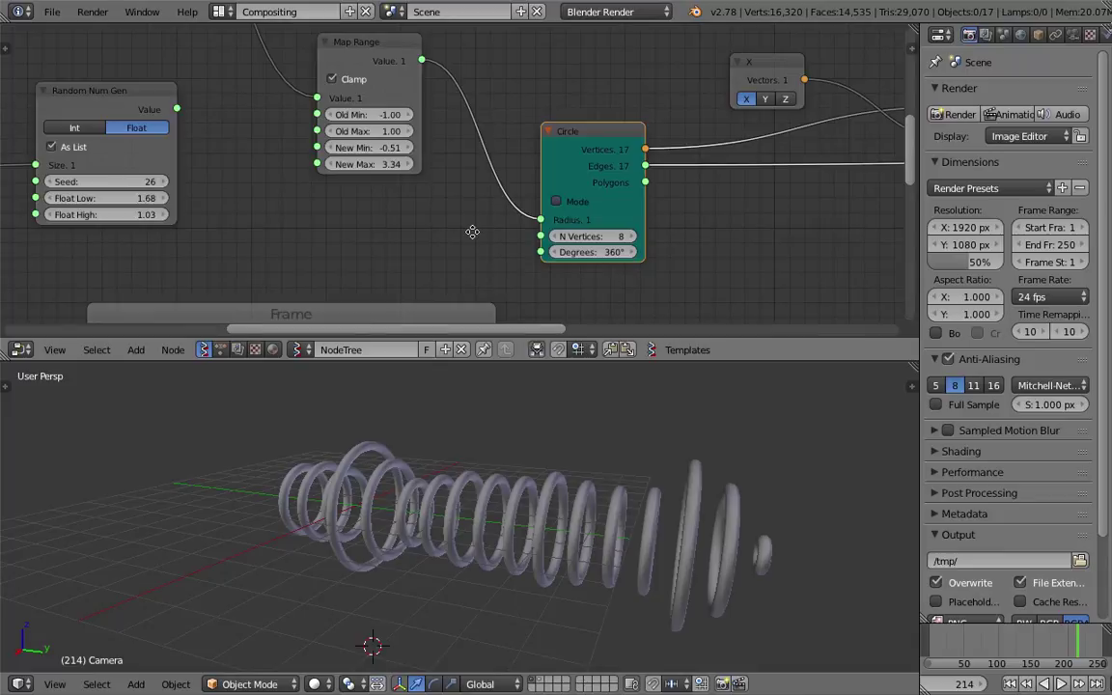
pyautogui.scroll(1, 435, 250)
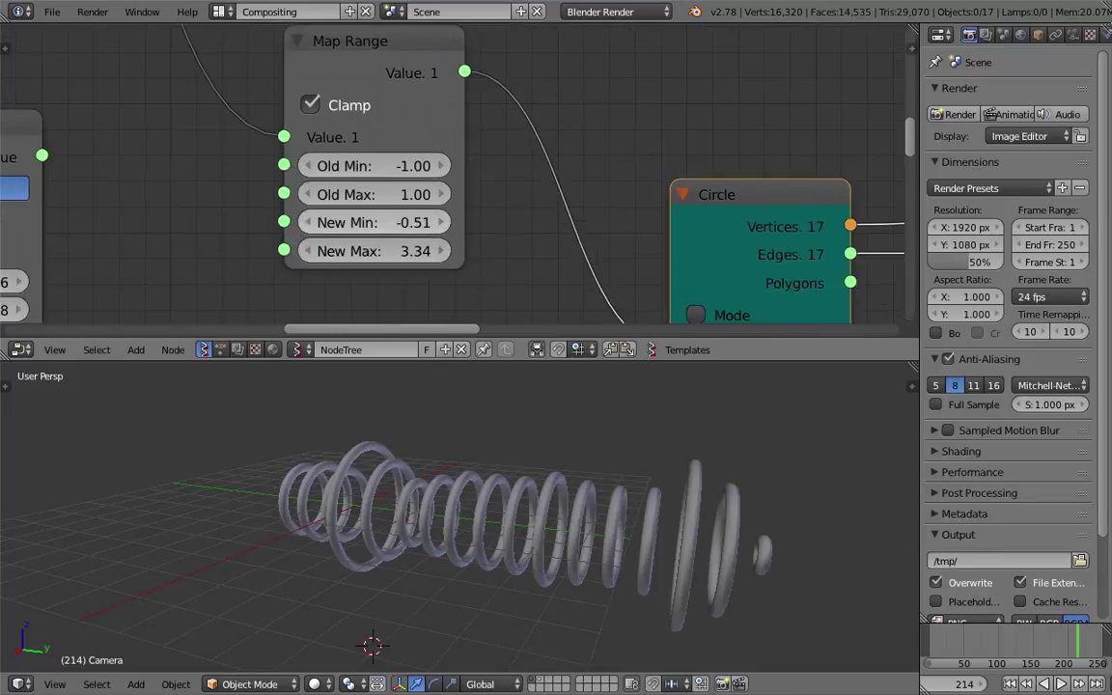
pyautogui.moveTo(377, 222); pyautogui.dragTo(382, 222)
pyautogui.tripleClick(440, 223)
pyautogui.tripleClick(441, 223)
pyautogui.tripleClick(443, 222)
pyautogui.click(444, 223)
pyautogui.tripleClick(444, 224)
pyautogui.doubleClick(444, 223)
pyautogui.moveTo(444, 223); pyautogui.dragTo(563, 223)
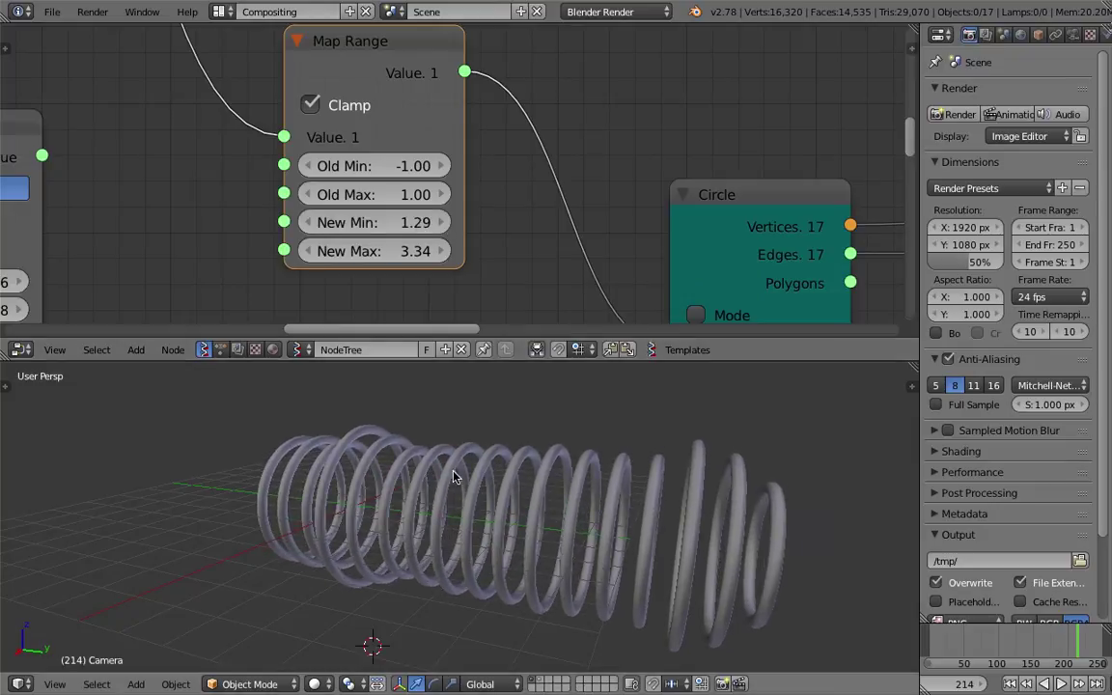
# Play the animation from the first frame to check the new radii, stop it and save the file
pyautogui.scroll(-3, 453, 477)
pyautogui.hotkey('shift', 'Left')
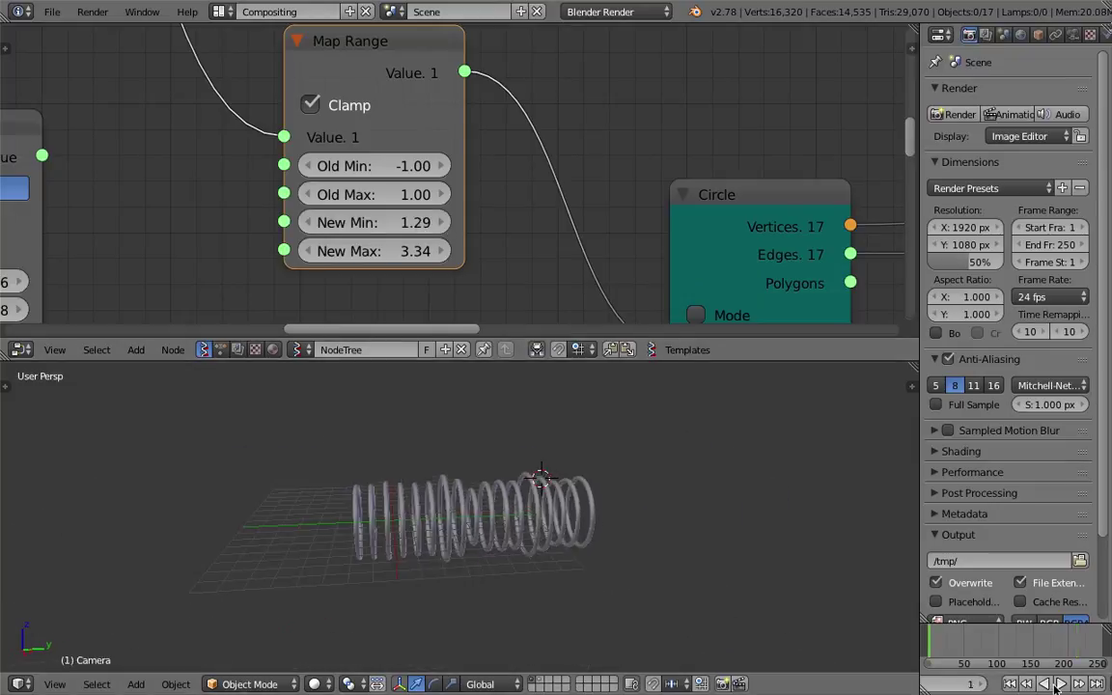
pyautogui.hotkey('alt', 'a')
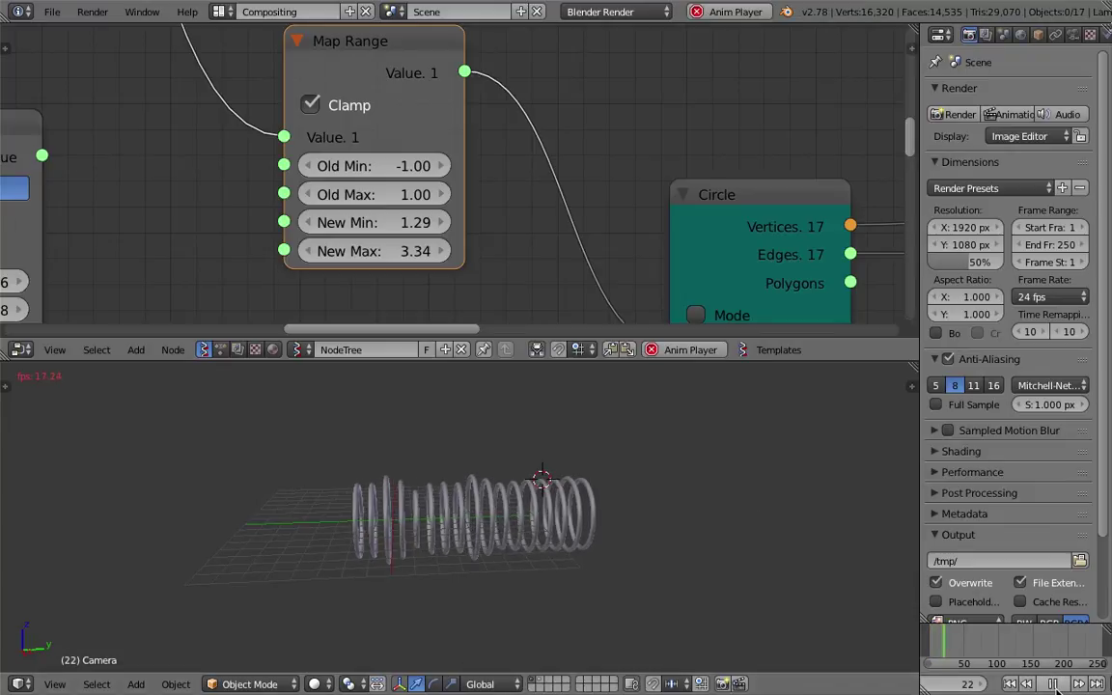
pyautogui.scroll(-2, 241, 139)
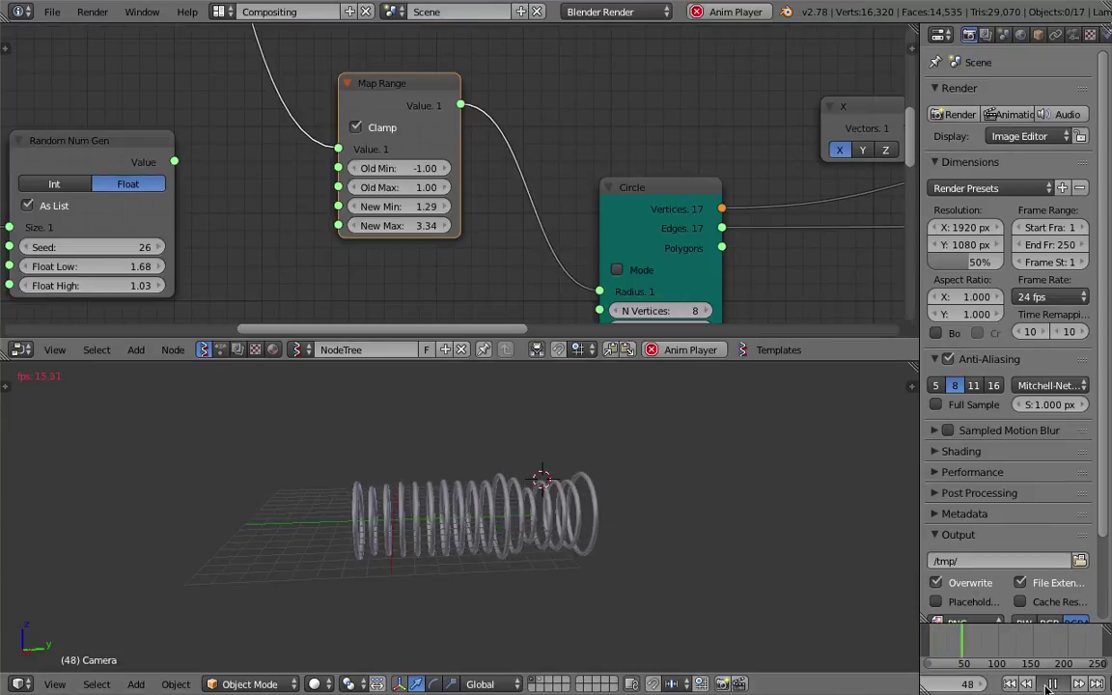
pyautogui.scroll(-2, 461, 232)
pyautogui.hotkey('alt', 'a')
pyautogui.scroll(-2, 462, 232)
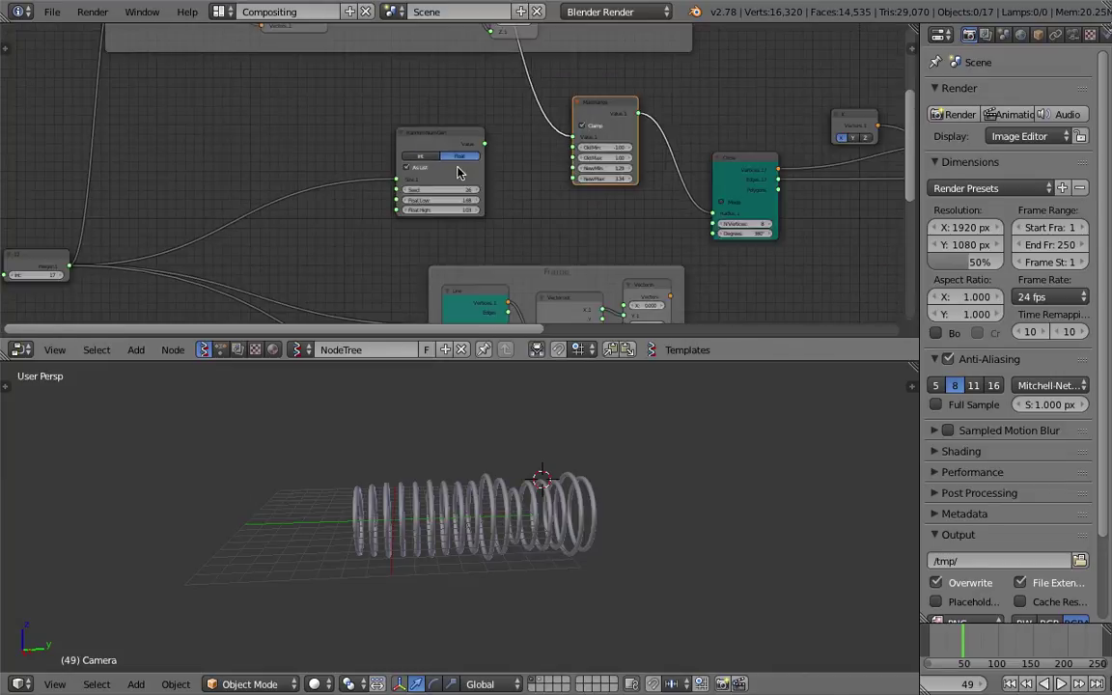
pyautogui.hotkey('ctrl', 's')
pyautogui.click(400, 143)
# Set the integer node that drives the ring count to 28
pyautogui.scroll(1, 632, 130)
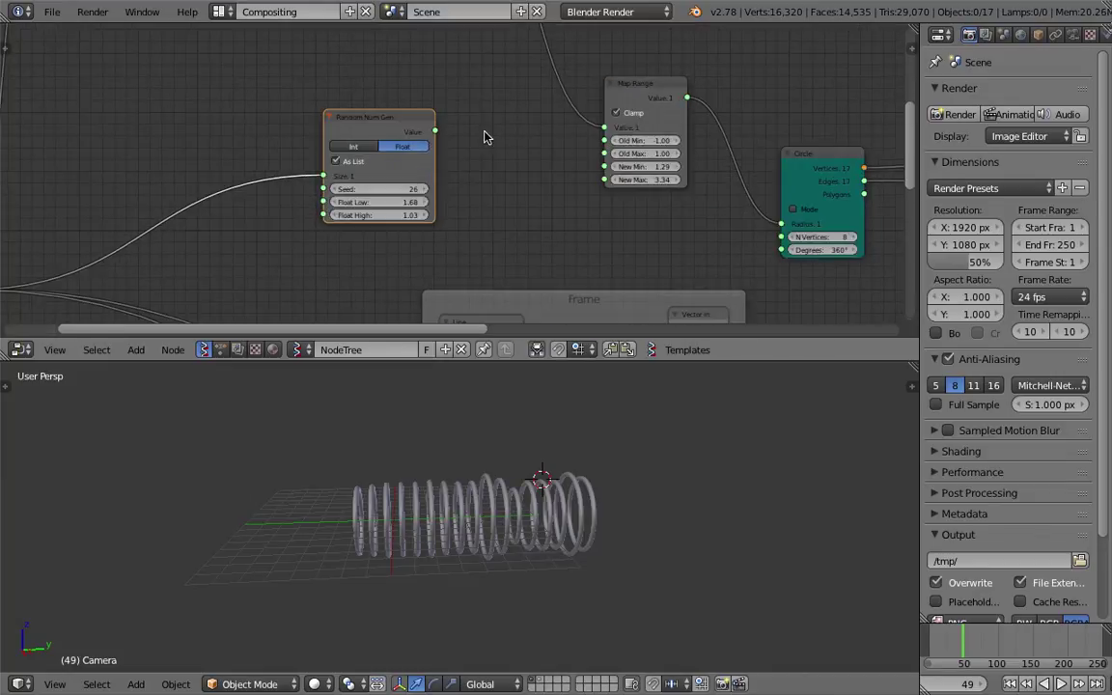
pyautogui.moveTo(440, 132); pyautogui.dragTo(367, 126)
pyautogui.moveTo(462, 226); pyautogui.dragTo(517, 144, button='middle')
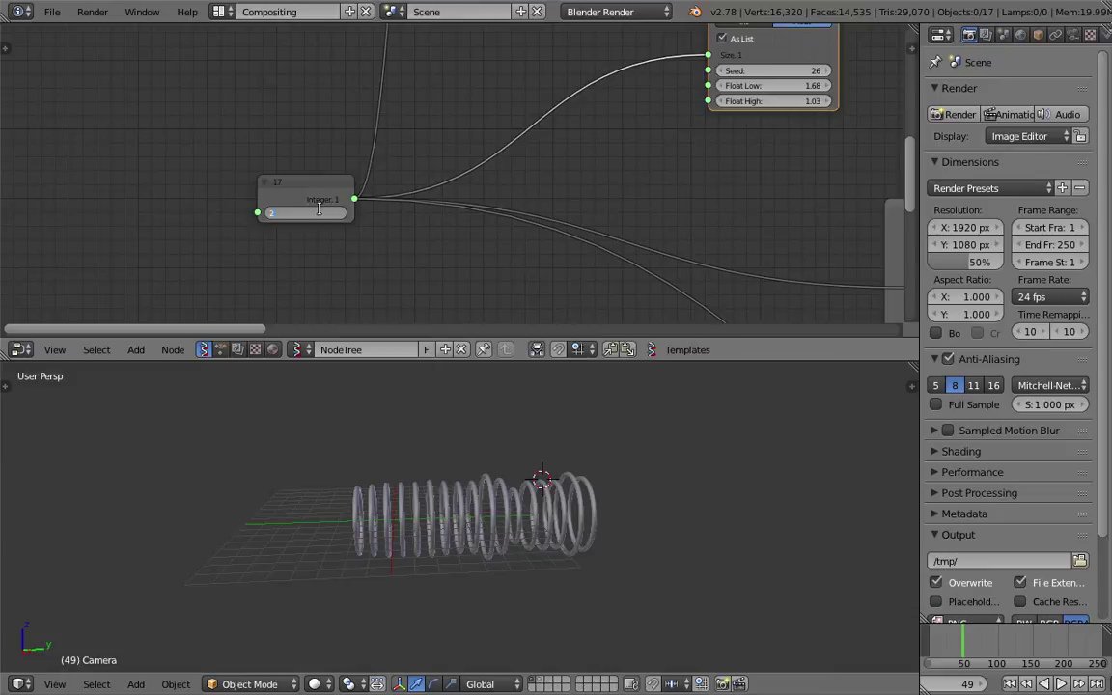
pyautogui.write('8')
pyautogui.press('Return')
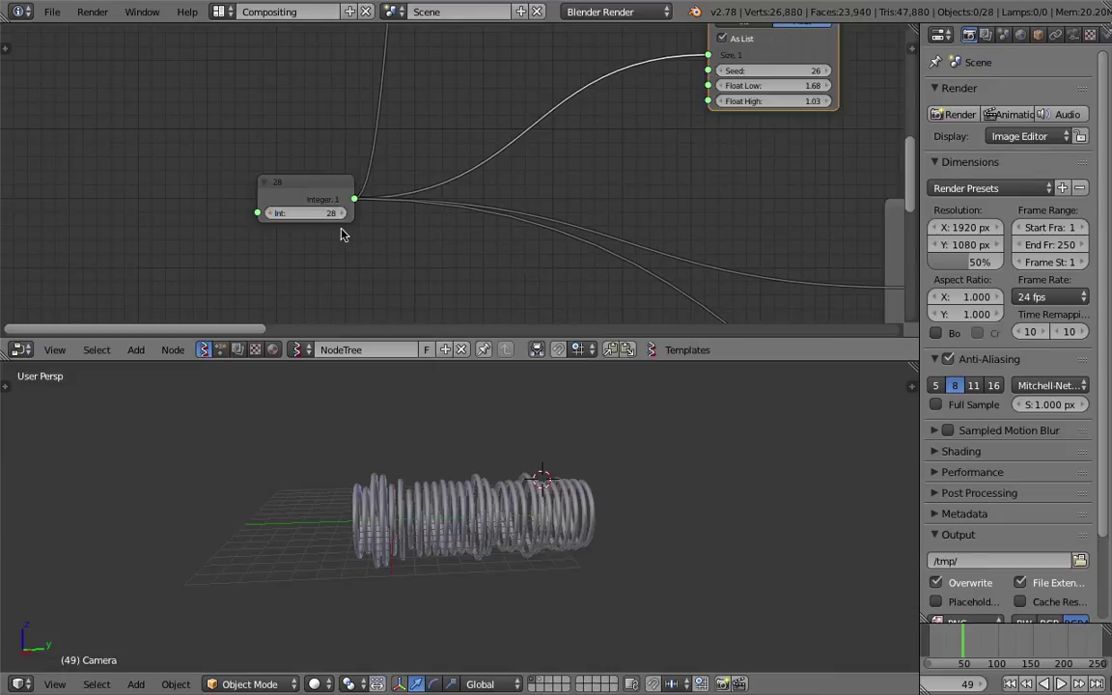
# Move the lower Vector in node farther down from the List Join node and save the file
pyautogui.moveTo(523, 297); pyautogui.dragTo(436, 201, button='middle')
pyautogui.scroll(-4, 436, 200)
pyautogui.moveTo(508, 241); pyautogui.dragTo(355, 144, button='middle')
pyautogui.scroll(2, 501, 177)
pyautogui.moveTo(474, 178); pyautogui.dragTo(459, 212)
pyautogui.hotkey('ctrl', 's')
pyautogui.click(469, 204)
# Set the lower Vector in node's Y to 8.520 to shorten the tunnel
pyautogui.moveTo(553, 205); pyautogui.dragTo(402, 203, button='middle')
pyautogui.scroll(2, 566, 204)
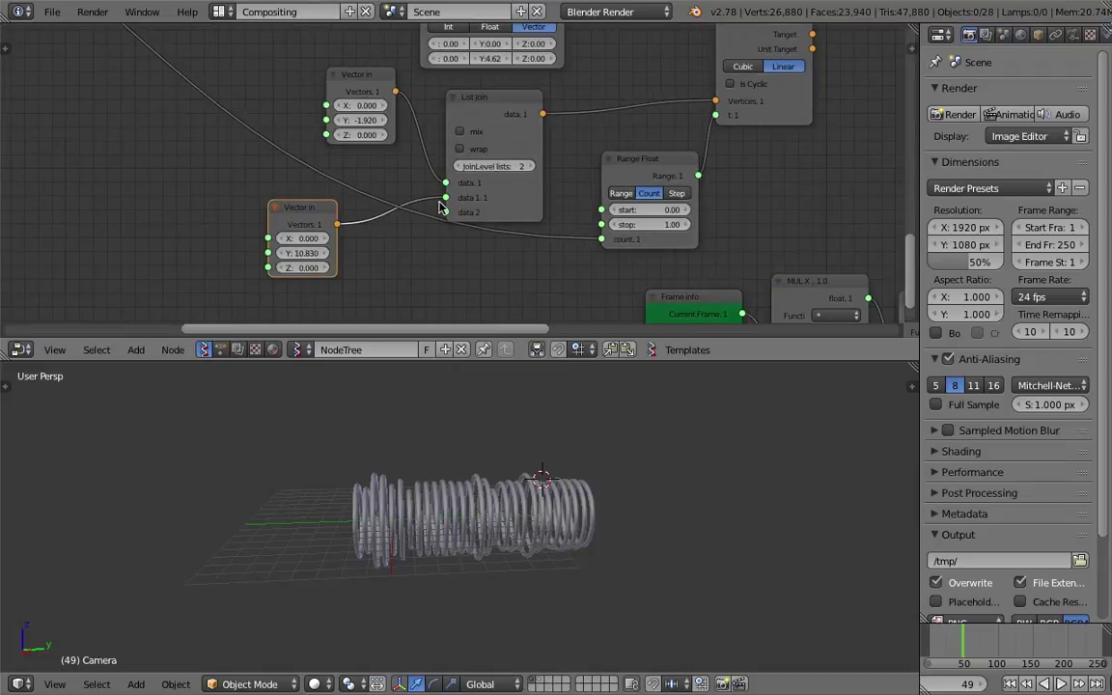
pyautogui.moveTo(302, 253)
pyautogui.mouseDown()
pyautogui.moveTo(357, 253)
pyautogui.moveTo(285, 253)
pyautogui.mouseUp()
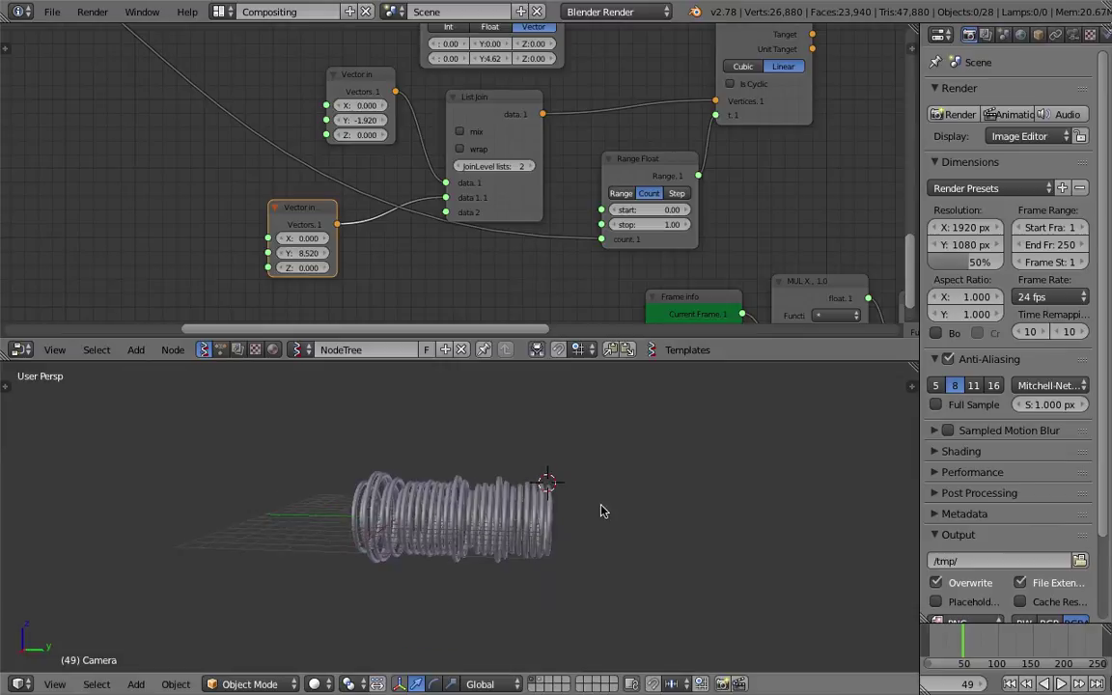
# Reposition the Vector Interpolation and Range Float nodes, leaving a gap before the List Shift node
pyautogui.moveTo(573, 485); pyautogui.dragTo(660, 551, button='middle')
pyautogui.moveTo(524, 455); pyautogui.dragTo(471, 503, button='middle')
pyautogui.click(568, 508)
pyautogui.moveTo(579, 188); pyautogui.dragTo(333, 290, button='middle')
pyautogui.moveTo(522, 132); pyautogui.dragTo(623, 135)
pyautogui.moveTo(618, 136); pyautogui.dragTo(580, 141, button='middle')
pyautogui.moveTo(544, 151); pyautogui.dragTo(502, 154)
pyautogui.moveTo(413, 225); pyautogui.dragTo(403, 168, button='middle')
pyautogui.moveTo(385, 501); pyautogui.dragTo(405, 497, button='middle')
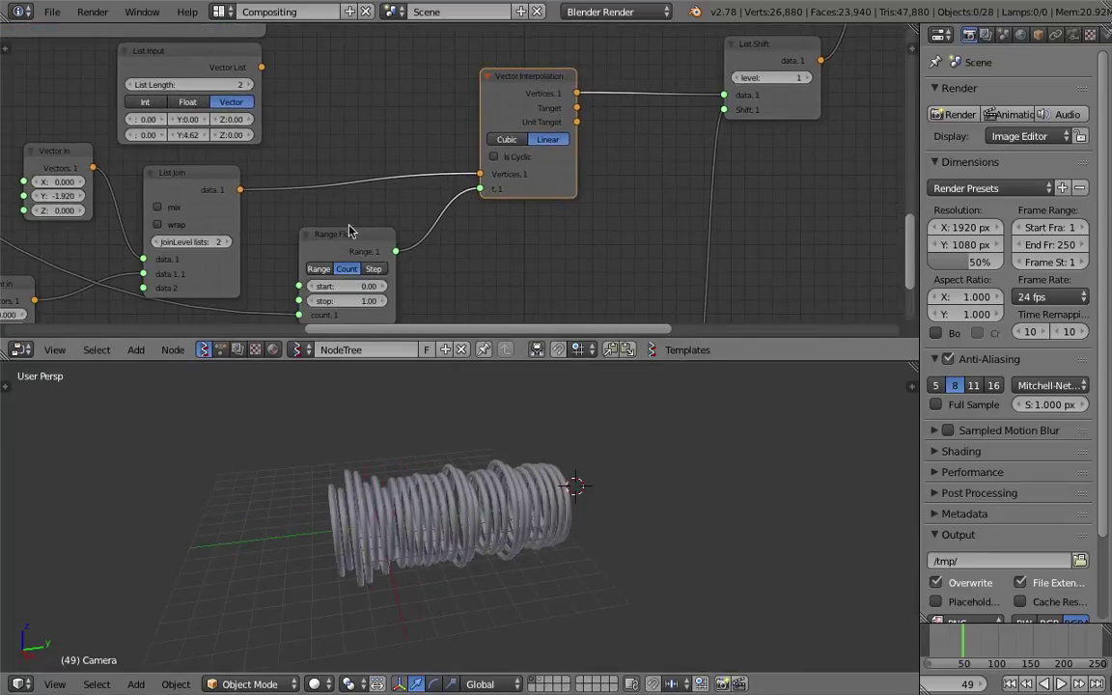
pyautogui.moveTo(324, 234); pyautogui.dragTo(312, 230)
pyautogui.moveTo(425, 483); pyautogui.dragTo(454, 530, button='middle')
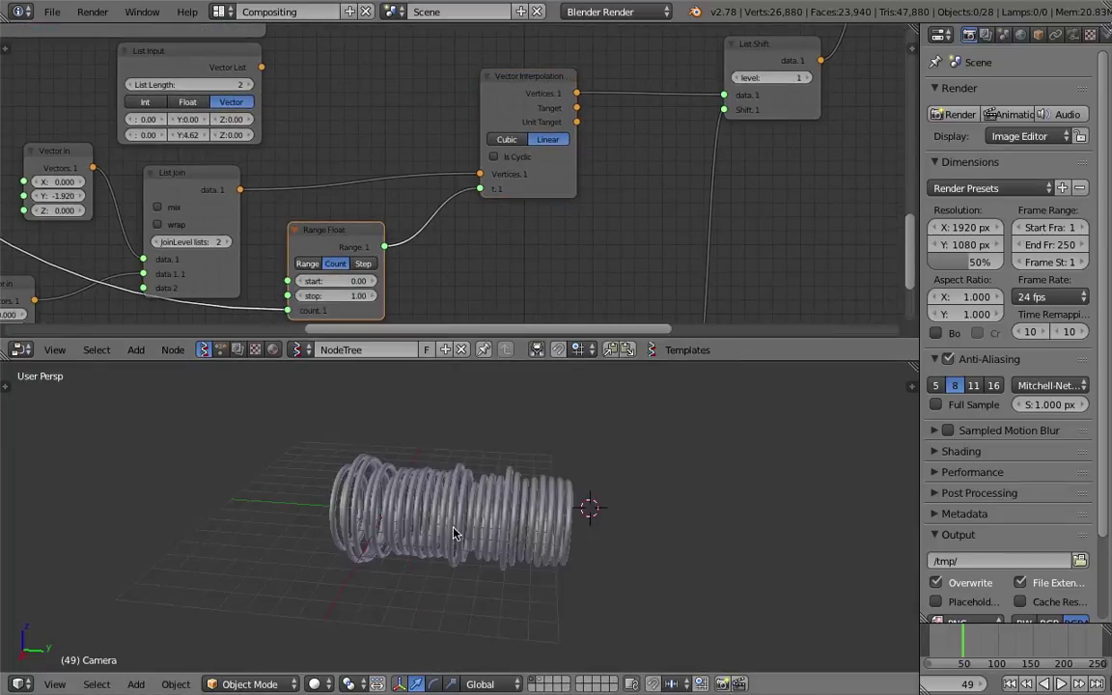
pyautogui.moveTo(494, 129); pyautogui.dragTo(453, 141)
# Insert a Randomize input vertices node between Vector Interpolation and List Shift, with X, Y and Z amplitudes of 0.48 and seed 23
pyautogui.moveTo(596, 57); pyautogui.dragTo(551, 100, button='middle')
pyautogui.press('space')
pyautogui.write('rando')
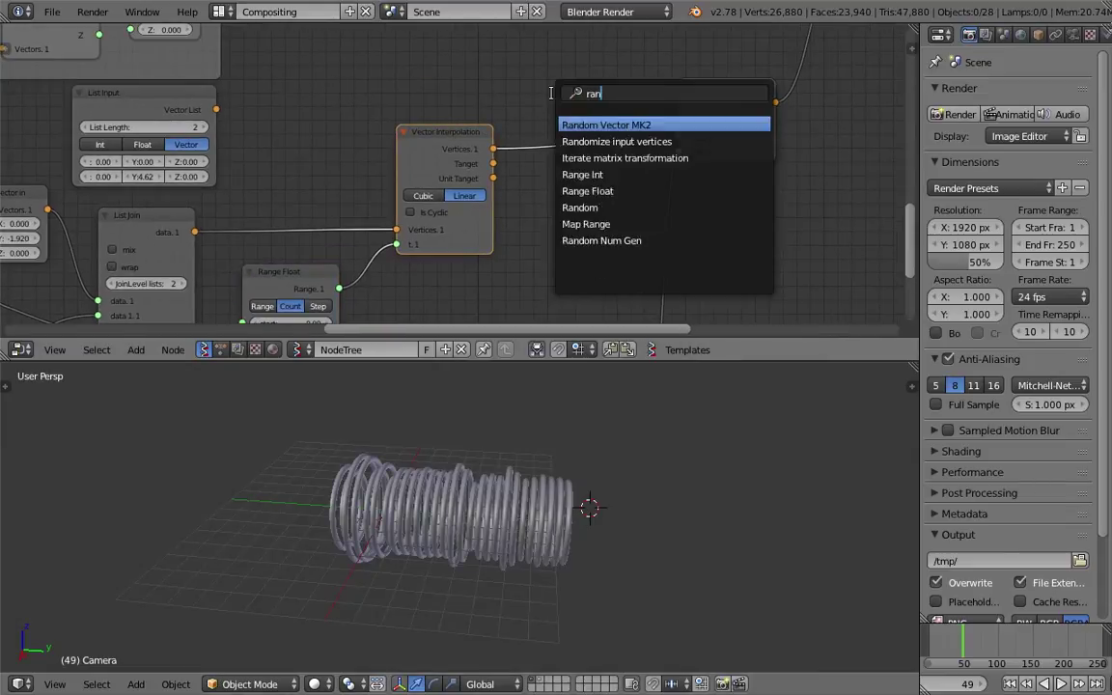
pyautogui.press('Down')
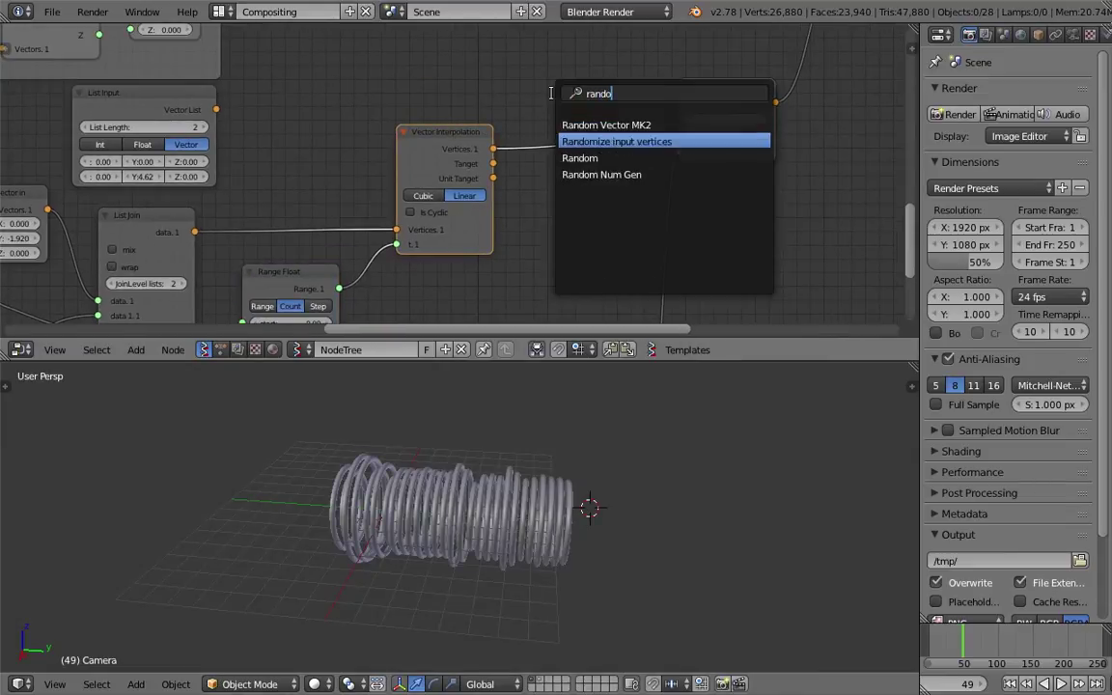
pyautogui.press('Return')
pyautogui.click(528, 110)
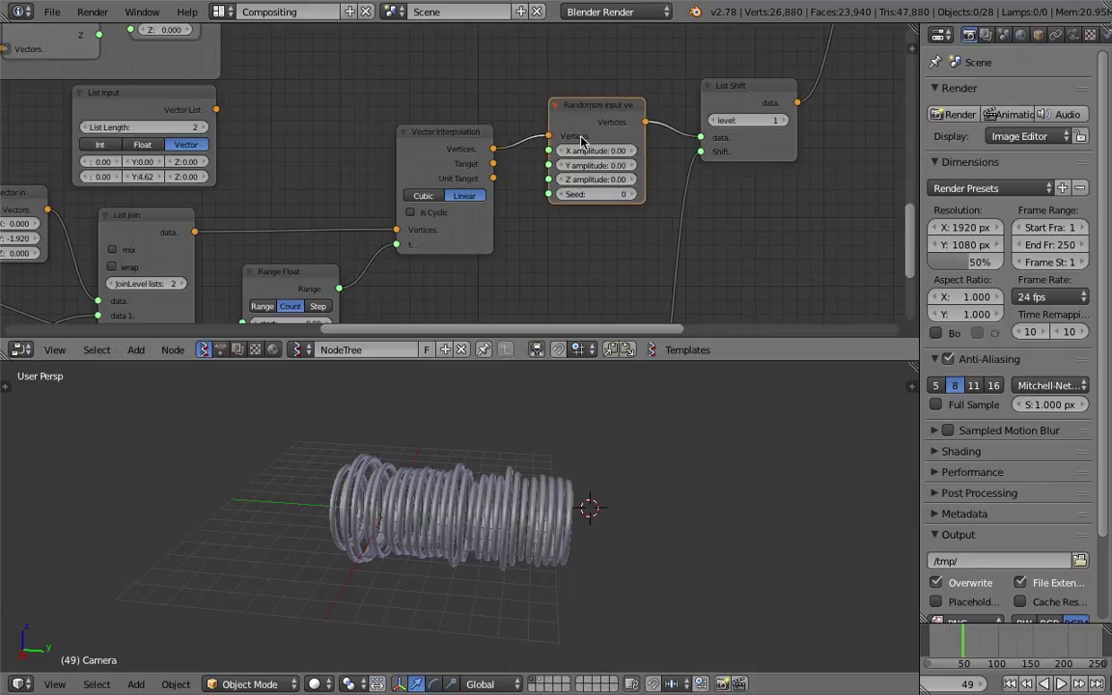
pyautogui.moveTo(590, 165); pyautogui.dragTo(621, 197)
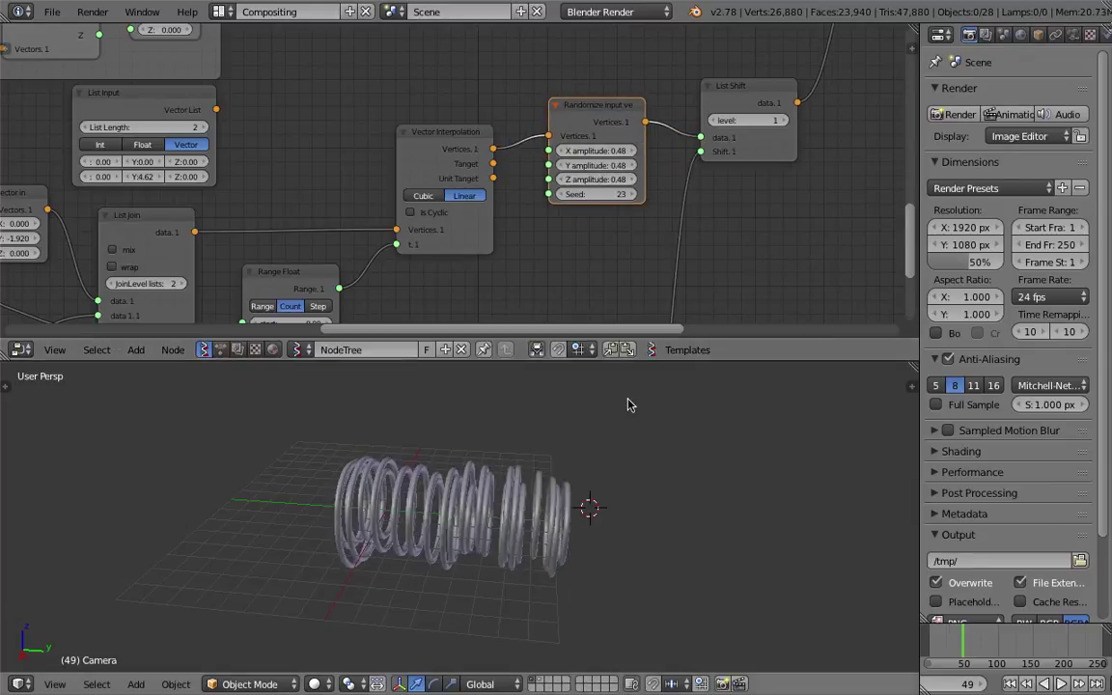
# Play the randomized tunnel from the first frame and inspect it from the front and the side
pyautogui.moveTo(561, 434); pyautogui.dragTo(660, 454, button='middle')
pyautogui.scroll(3, 563, 473)
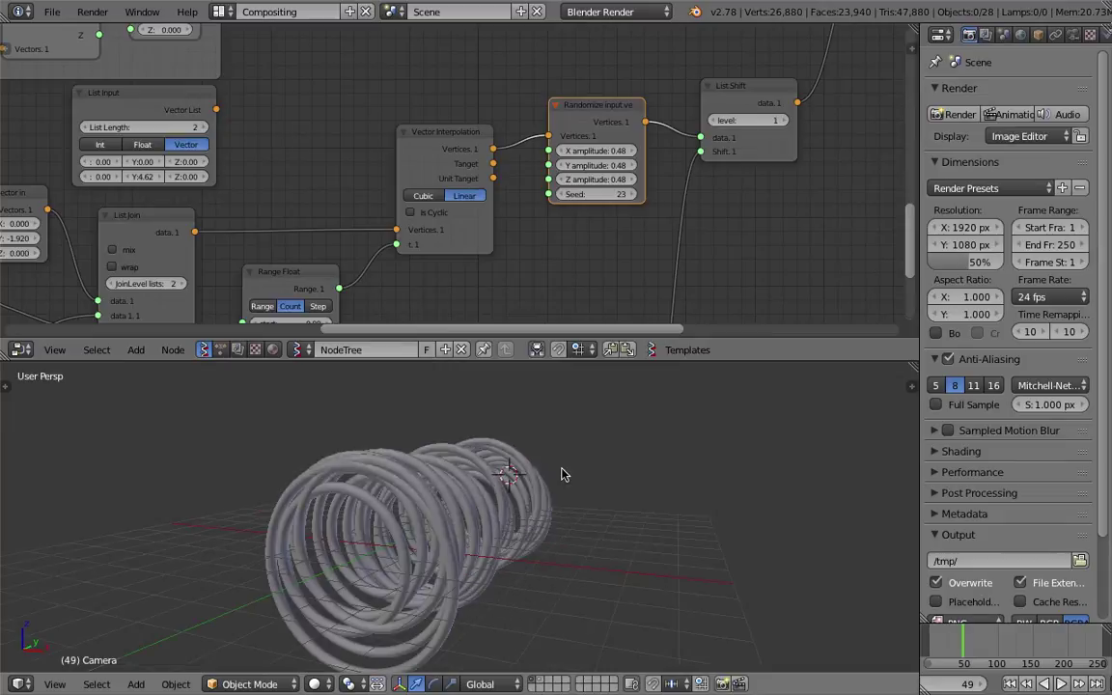
pyautogui.click(1008, 683)
pyautogui.click(1060, 684)
pyautogui.press('KP_1')
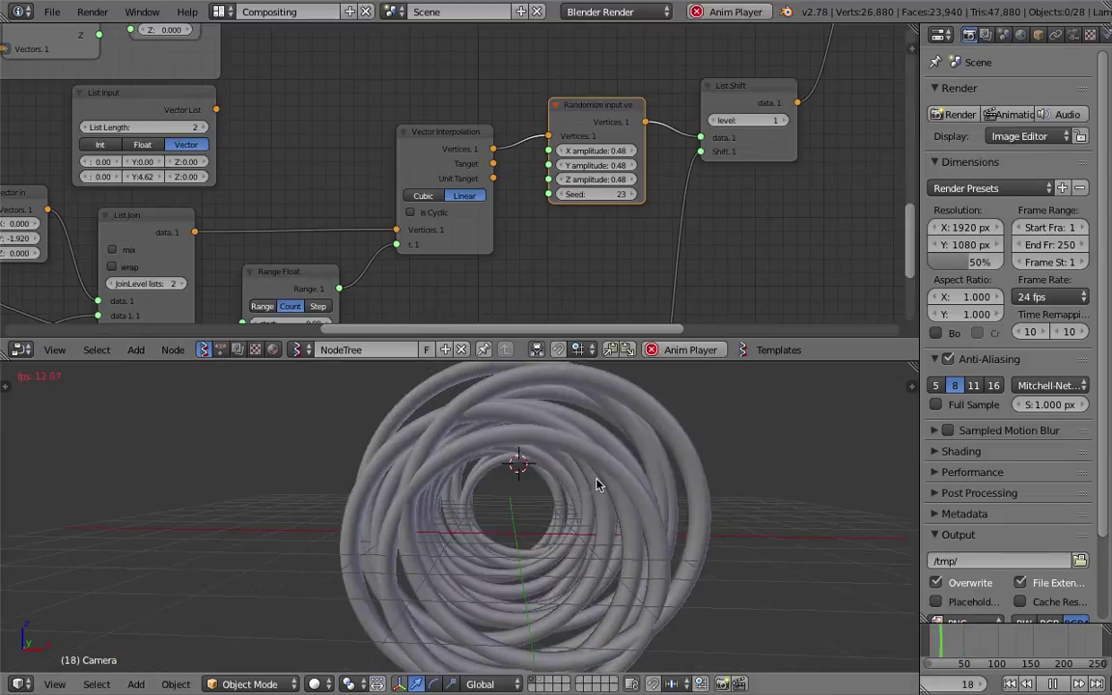
pyautogui.moveTo(603, 488); pyautogui.dragTo(454, 495, button='middle')
pyautogui.scroll(-4, 454, 495)
# Try 0.40 as the multiply node's y value, return it to 1.00, stop playback and save the file
pyautogui.moveTo(423, 276); pyautogui.dragTo(442, 154, button='middle')
pyautogui.moveTo(361, 248); pyautogui.dragTo(428, 159, button='middle')
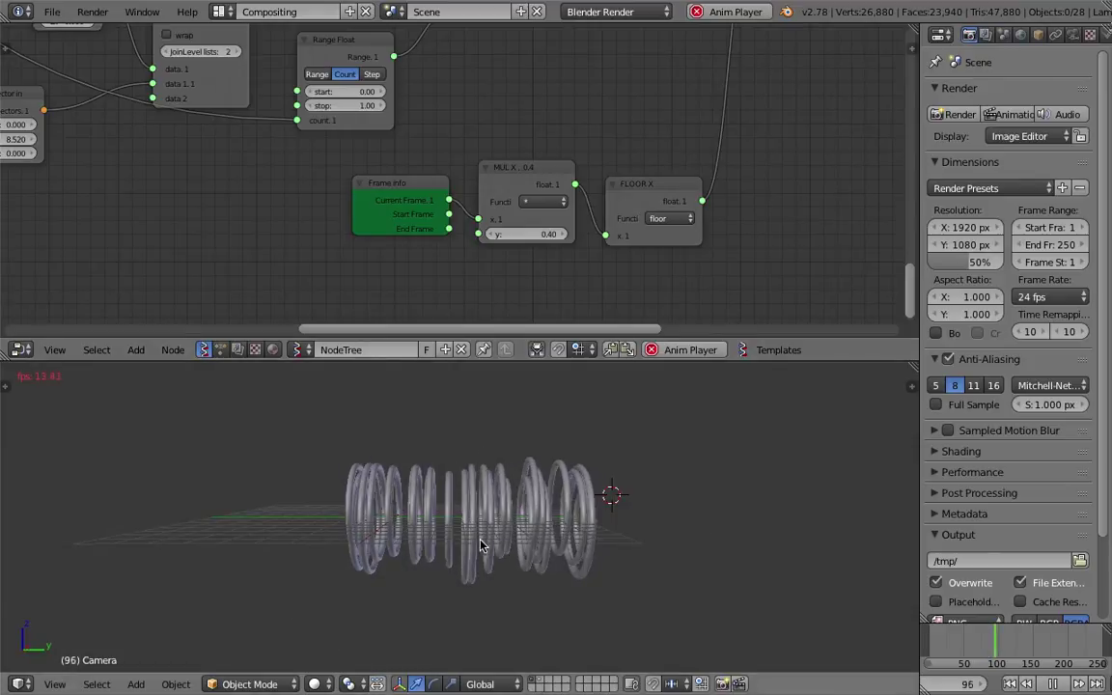
pyautogui.hotkey('alt', 'a')
pyautogui.moveTo(579, 502); pyautogui.dragTo(617, 529, button='middle')
pyautogui.hotkey('ctrl', 's')
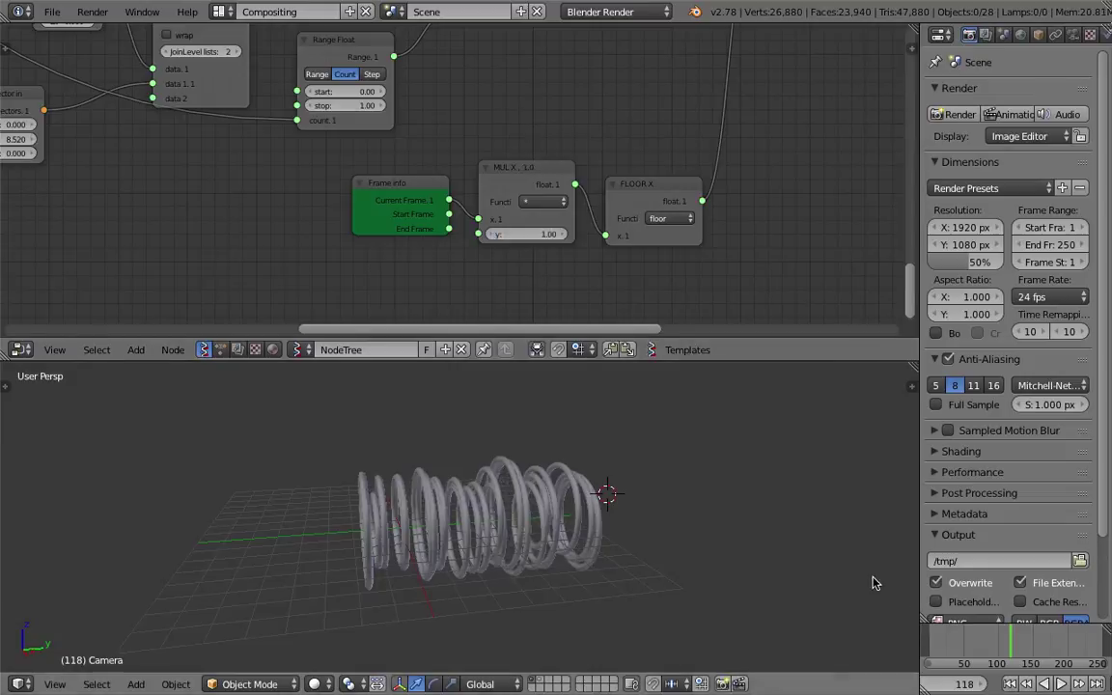
# Replay the tunnel animation briefly from the first frame and stop it
pyautogui.click(1011, 685)
pyautogui.click(1058, 684)
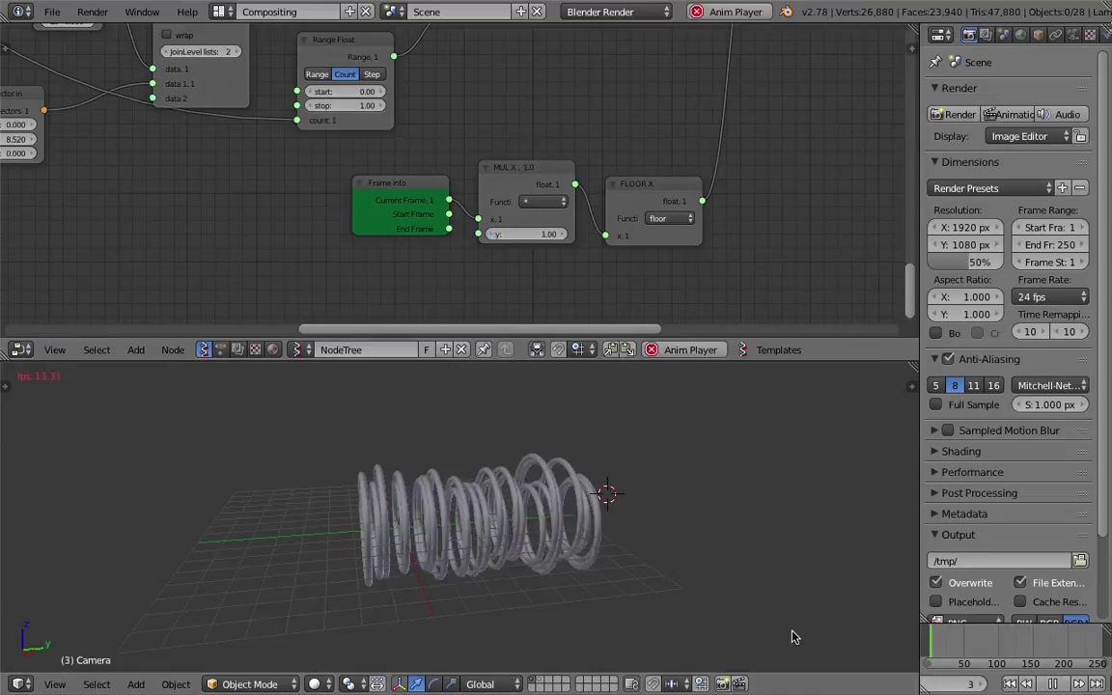
pyautogui.click(1051, 684)
pyautogui.moveTo(585, 483); pyautogui.dragTo(612, 497, button='middle')
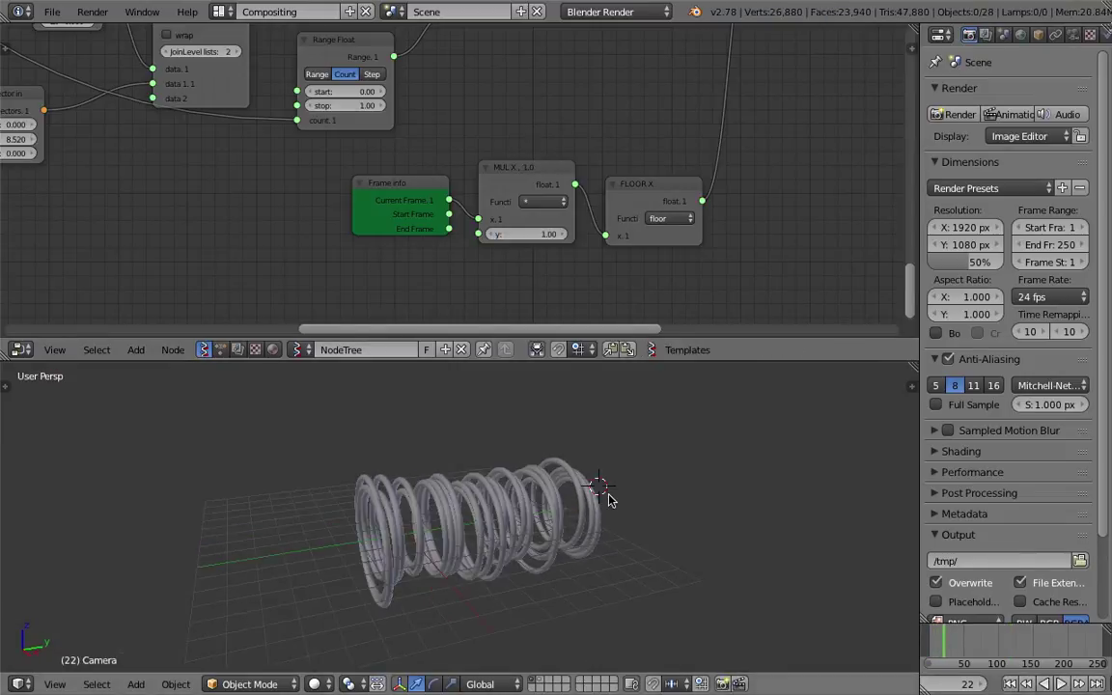
# Cut the link from the integer node to the Range Float node's count and set the count to 40
pyautogui.moveTo(134, 147); pyautogui.dragTo(362, 169, button='middle')
pyautogui.moveTo(464, 216); pyautogui.dragTo(261, 316, button='middle')
pyautogui.scroll(2, 460, 241)
pyautogui.scroll(1, 461, 239)
pyautogui.moveTo(464, 229); pyautogui.dragTo(464, 208, button='middle')
pyautogui.scroll(-2, 464, 208)
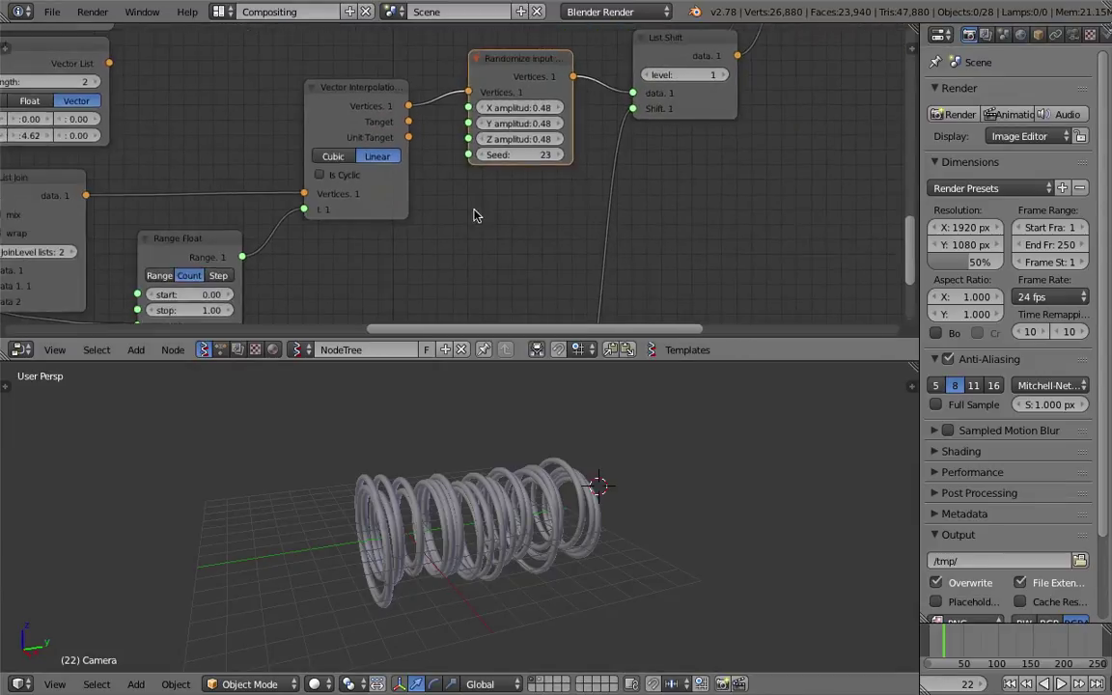
pyautogui.moveTo(347, 246); pyautogui.dragTo(518, 183, button='middle')
pyautogui.click(357, 176)
pyautogui.moveTo(357, 177); pyautogui.dragTo(517, 186, button='middle')
pyautogui.moveTo(109, 95); pyautogui.dragTo(384, 228, button='middle')
pyautogui.scroll(-4, 386, 229)
pyautogui.moveTo(214, 144); pyautogui.dragTo(288, 171, button='middle')
pyautogui.keyDown('ctrl'); pyautogui.moveTo(428, 208); pyautogui.dragTo(398, 244); pyautogui.keyUp('ctrl')
pyautogui.moveTo(398, 244); pyautogui.dragTo(299, 167, button='middle')
pyautogui.moveTo(435, 239); pyautogui.dragTo(283, 149, button='middle')
pyautogui.scroll(2, 545, 247)
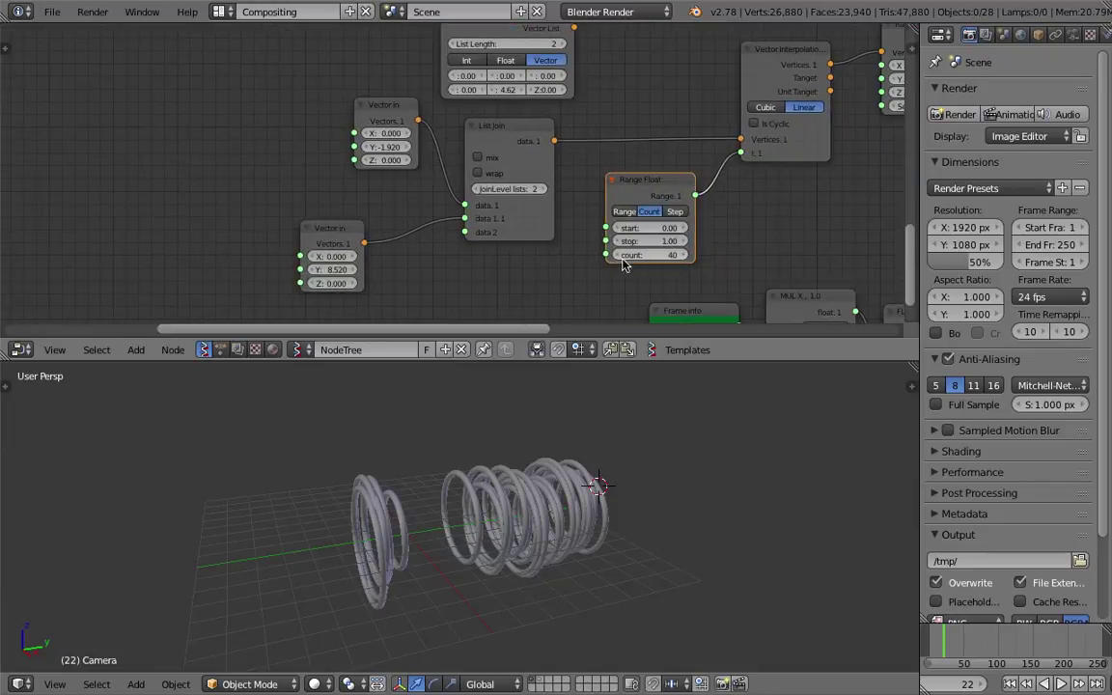
# Set the Range Float node's count to 106, then play the tunnel animation from the first frame and stop it
pyautogui.moveTo(650, 255); pyautogui.dragTo(714, 254)
pyautogui.click(1010, 683)
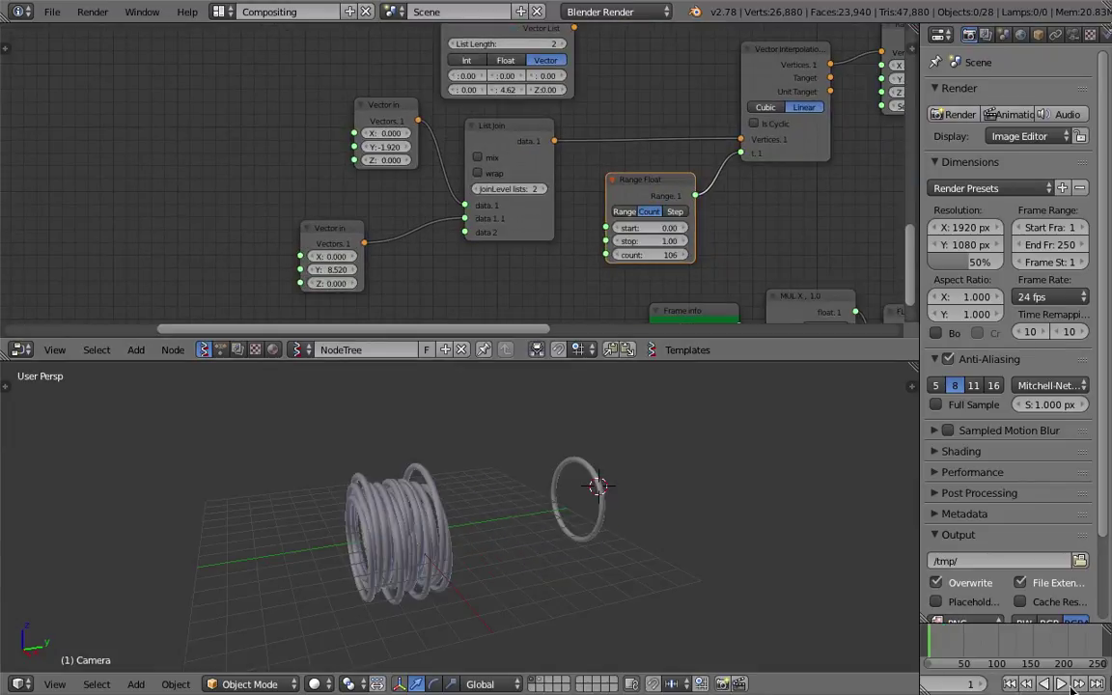
pyautogui.click(1064, 683)
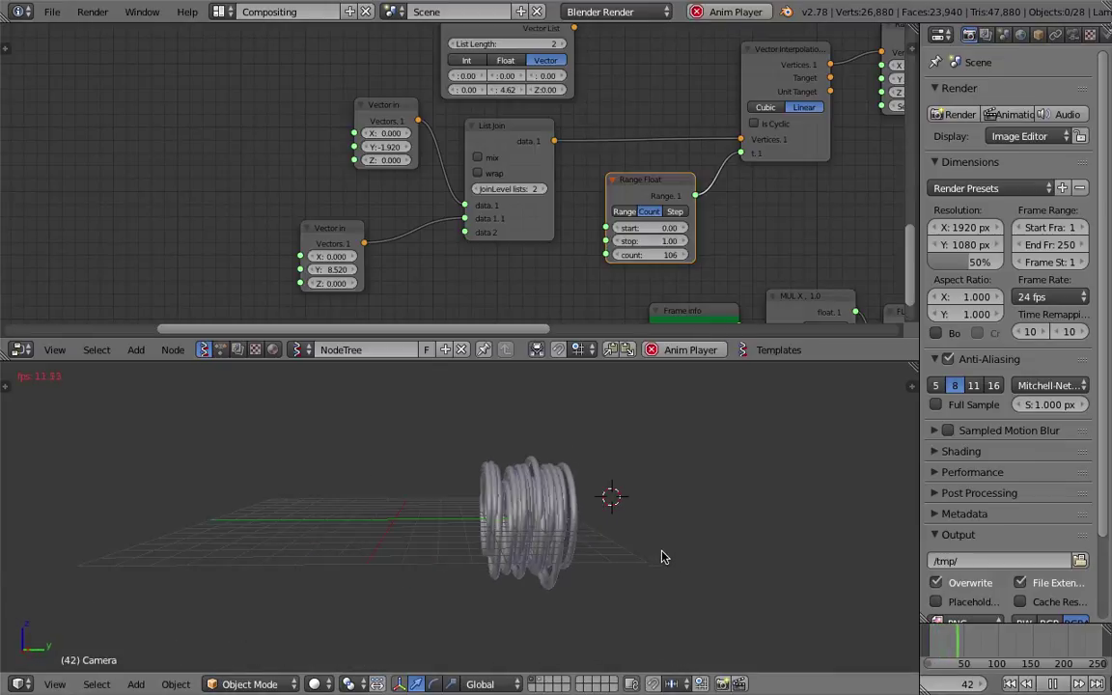
pyautogui.keyDown('shift'); pyautogui.scroll(6, 307, 145); pyautogui.keyUp('shift')
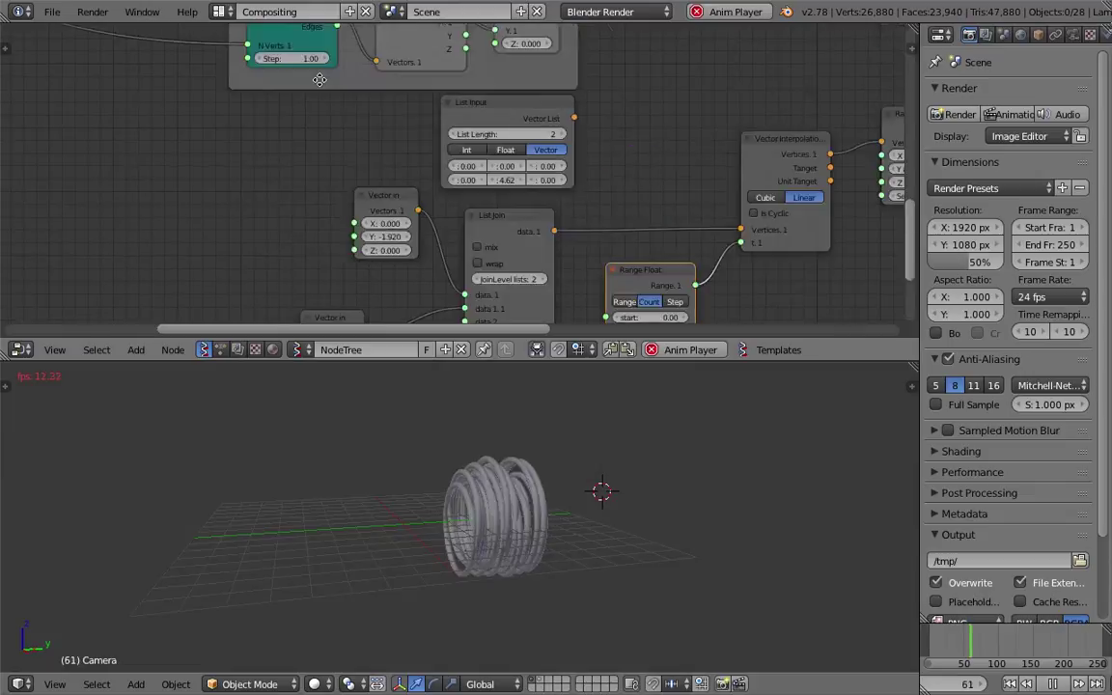
pyautogui.scroll(-3, 311, 128)
pyautogui.keyDown('shift'); pyautogui.scroll(-4, 311, 128); pyautogui.keyUp('shift')
pyautogui.moveTo(434, 95); pyautogui.dragTo(358, 75, button='middle')
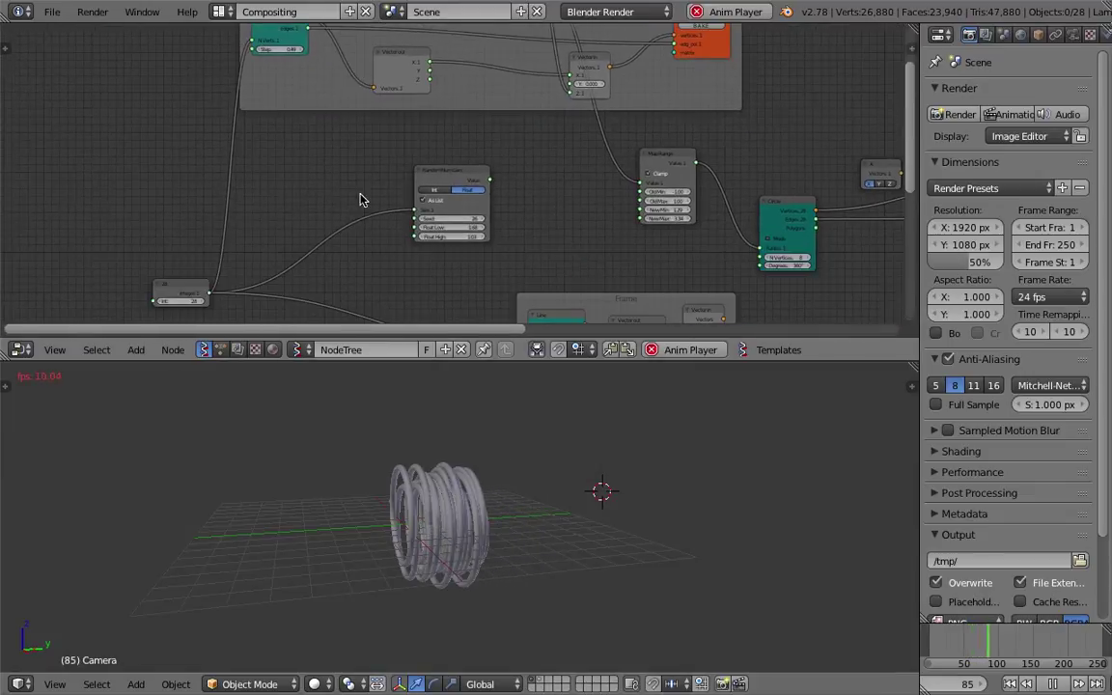
pyautogui.click(1056, 684)
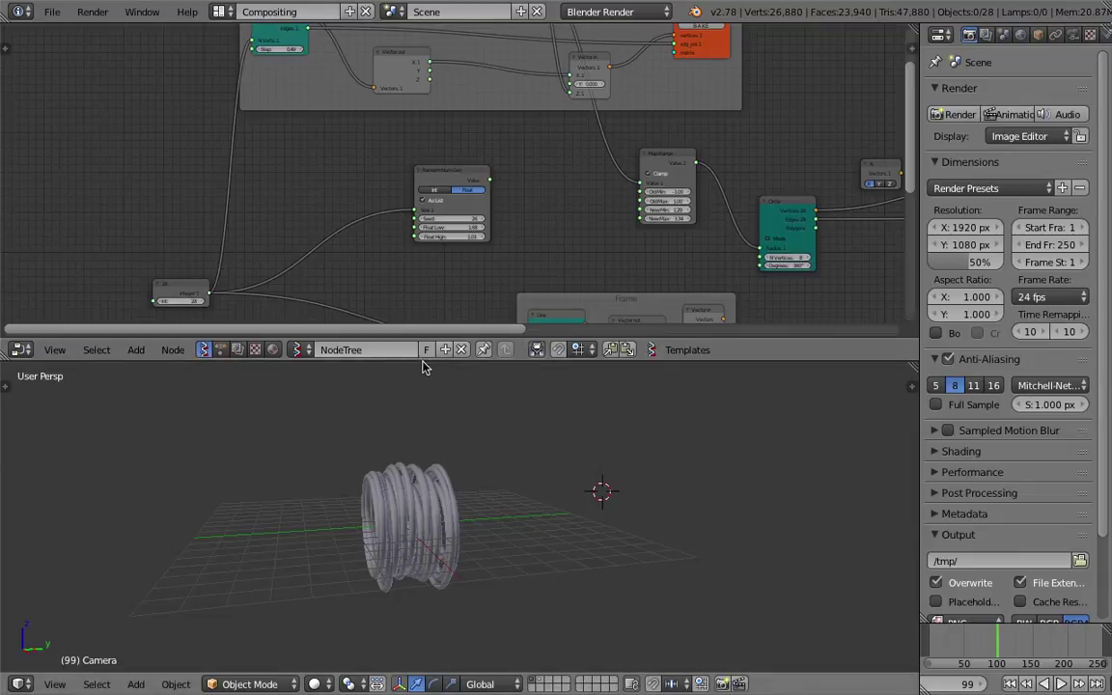
# Cut the link from the integer node to the upper Line node and set its N Verts to 82
pyautogui.moveTo(427, 361); pyautogui.dragTo(439, 434)
pyautogui.moveTo(444, 218); pyautogui.dragTo(502, 199)
pyautogui.moveTo(316, 149); pyautogui.dragTo(416, 174, button='middle')
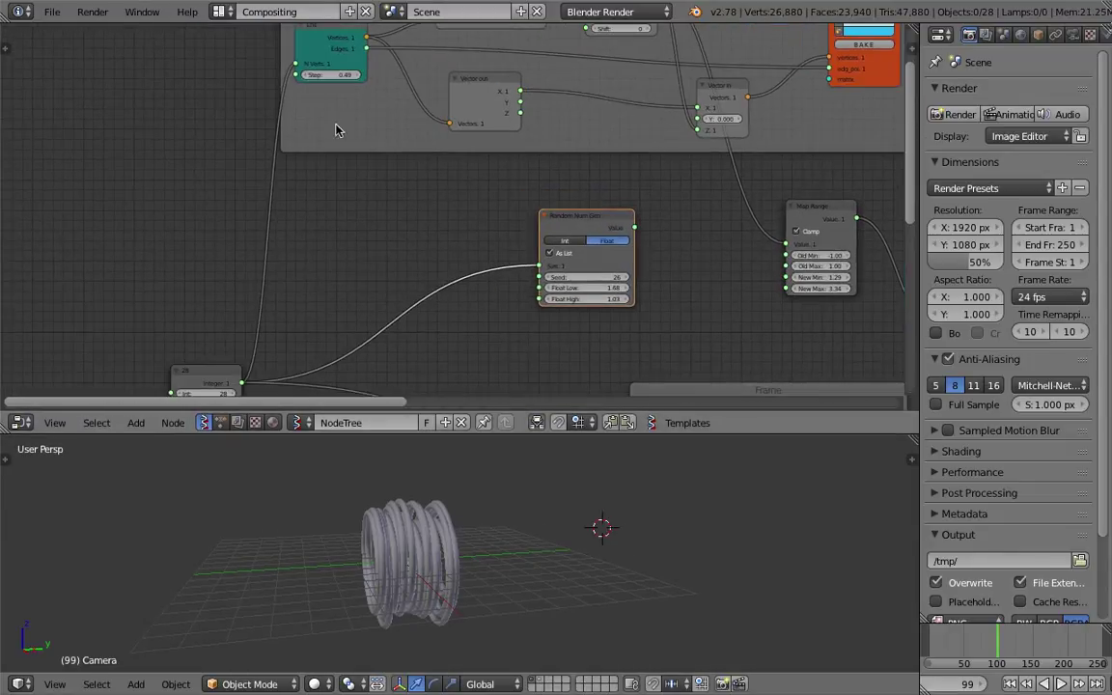
pyautogui.moveTo(267, 326); pyautogui.dragTo(339, 193, button='middle')
pyautogui.moveTo(385, 129); pyautogui.dragTo(380, 198, button='middle')
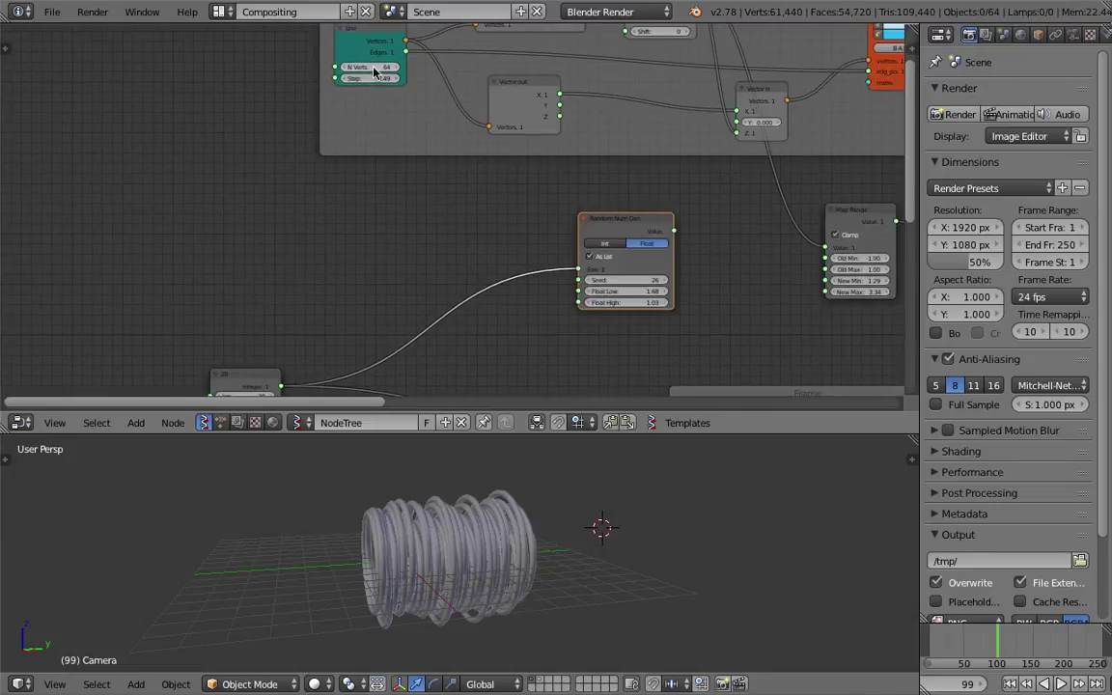
pyautogui.moveTo(372, 67)
pyautogui.mouseDown()
pyautogui.moveTo(401, 66)
pyautogui.moveTo(381, 67)
pyautogui.mouseUp()
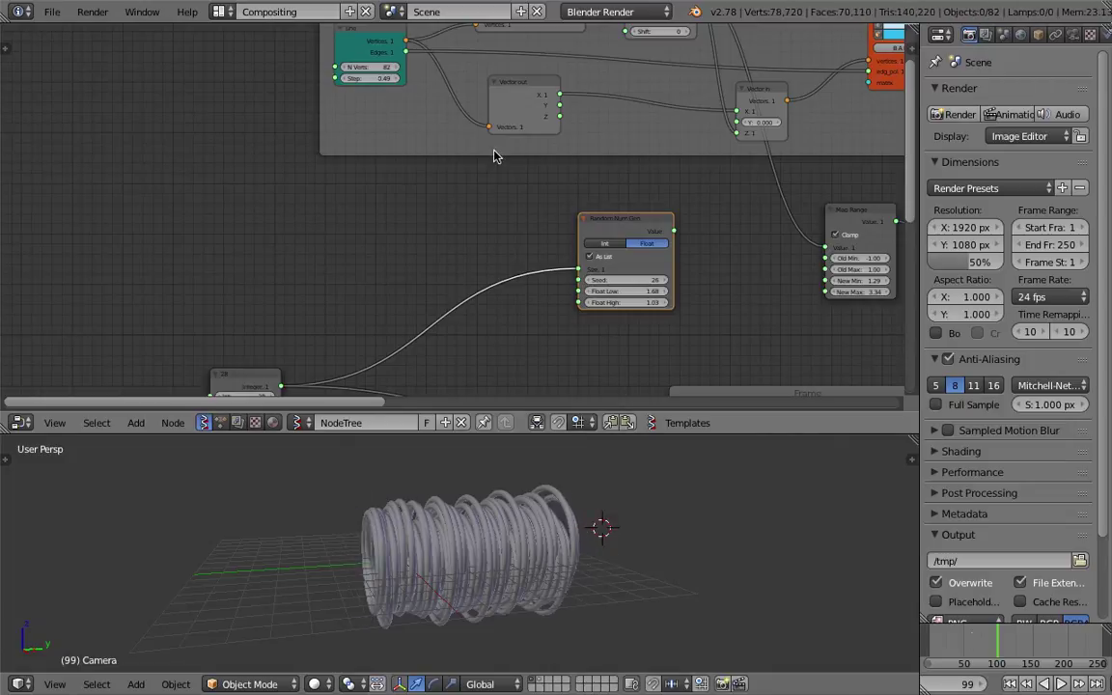
# Play the animation while viewing the tunnel from the side, stop it and save over sv_endless_tunnel_004.blend
pyautogui.hotkey('alt', 'a')
pyautogui.moveTo(655, 602); pyautogui.dragTo(467, 558, button='middle')
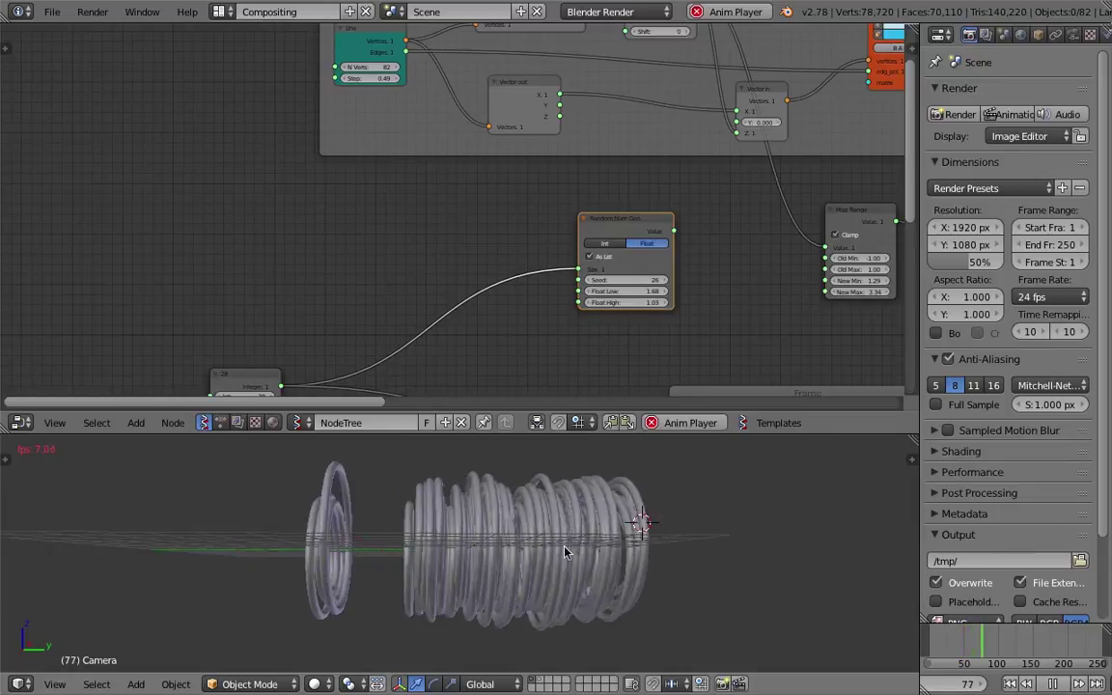
pyautogui.hotkey('alt', 'a')
pyautogui.moveTo(565, 552); pyautogui.dragTo(588, 574, button='middle')
pyautogui.hotkey('ctrl', 's')
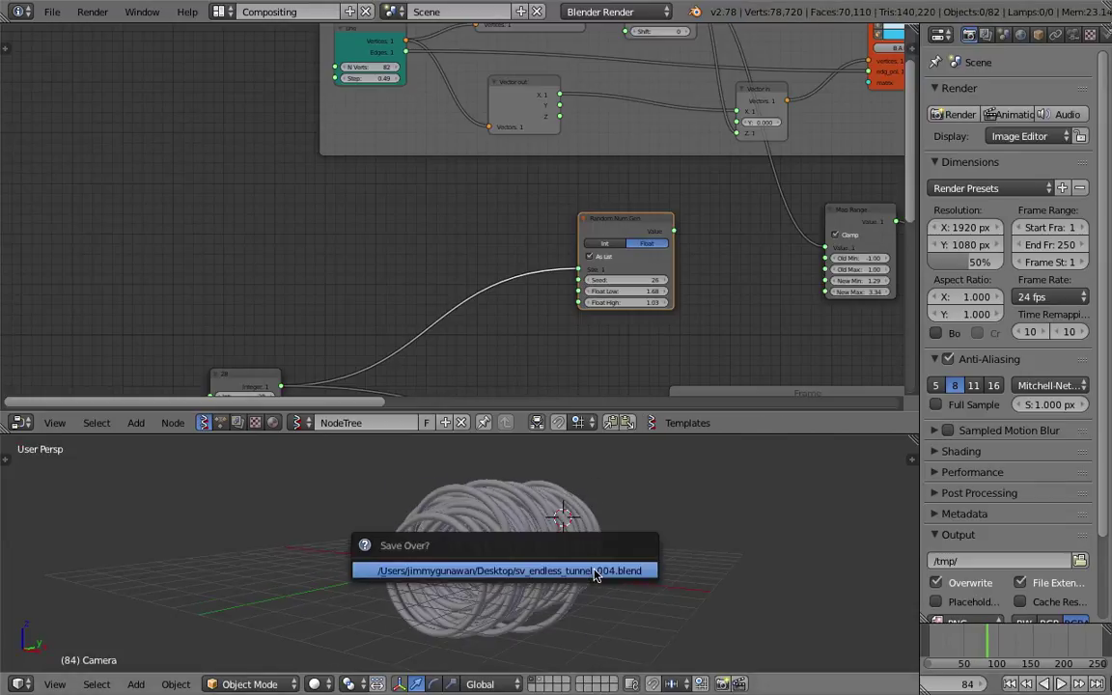
pyautogui.click(595, 571)
# Enlarge the 3D view and sketch a Grease Pencil diagram above the tunnel: boxed A, an arrow, and boxed B
pyautogui.moveTo(472, 330); pyautogui.dragTo(410, 155, button='middle')
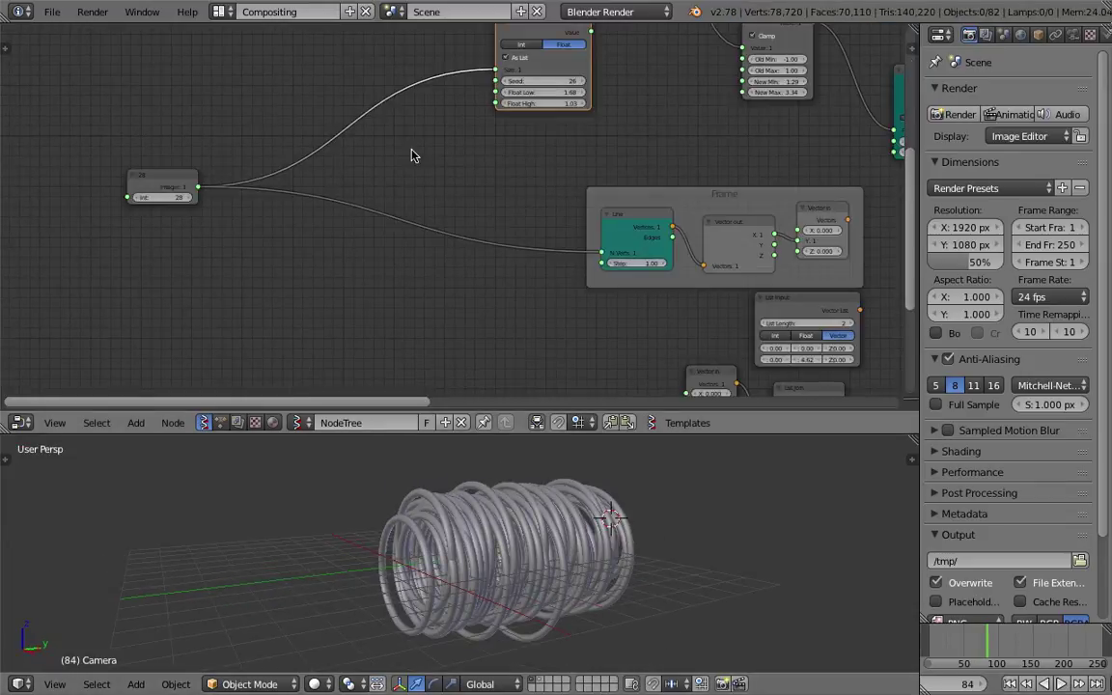
pyautogui.scroll(-3, 595, 552)
pyautogui.moveTo(596, 553); pyautogui.dragTo(368, 493, button='middle')
pyautogui.scroll(2, 381, 480)
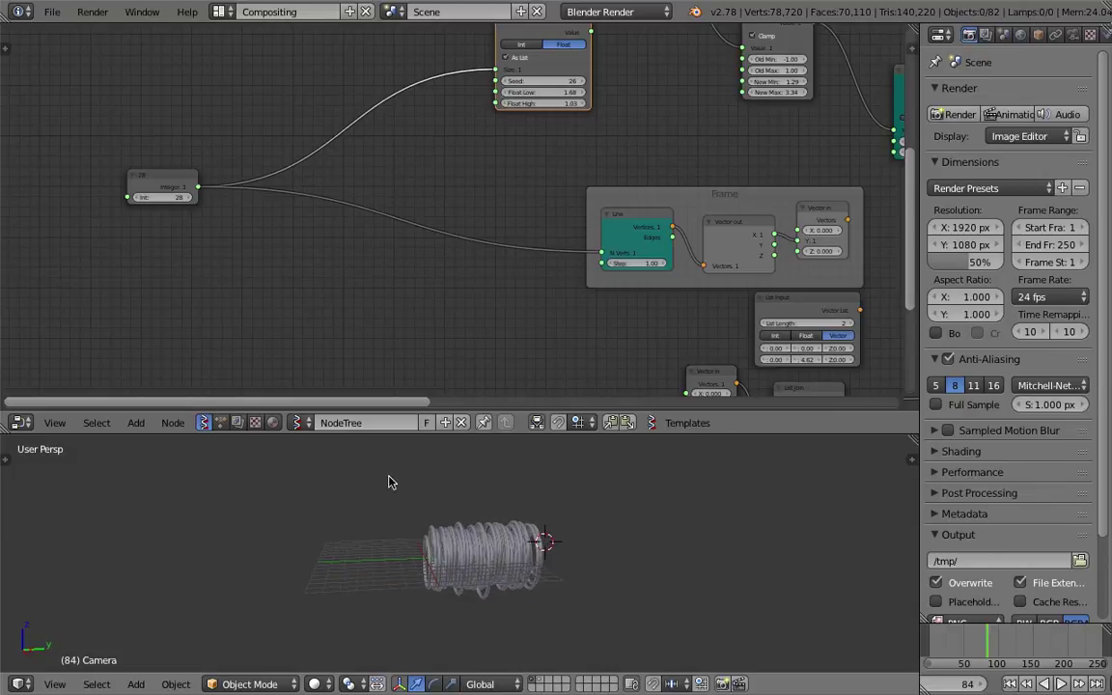
pyautogui.moveTo(432, 431); pyautogui.dragTo(415, 282)
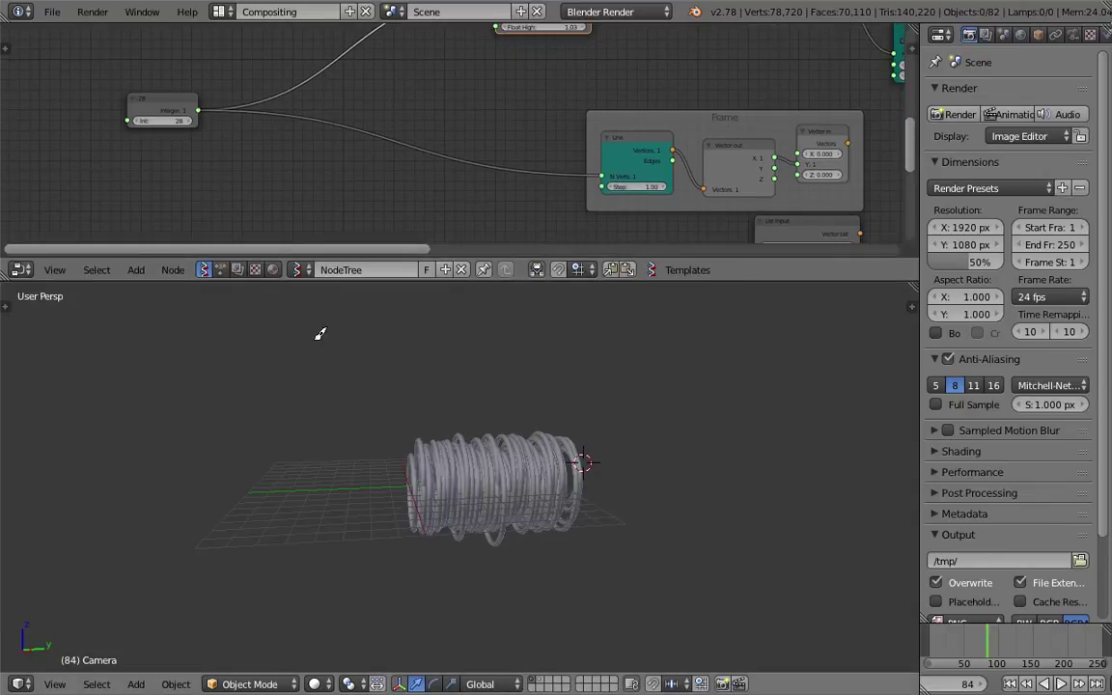
pyautogui.moveTo(315, 338); pyautogui.dragTo(328, 376)
pyautogui.moveTo(372, 328); pyautogui.dragTo(316, 327)
pyautogui.moveTo(330, 374)
pyautogui.mouseDown()
pyautogui.moveTo(338, 343)
pyautogui.moveTo(505, 351)
pyautogui.mouseUp()
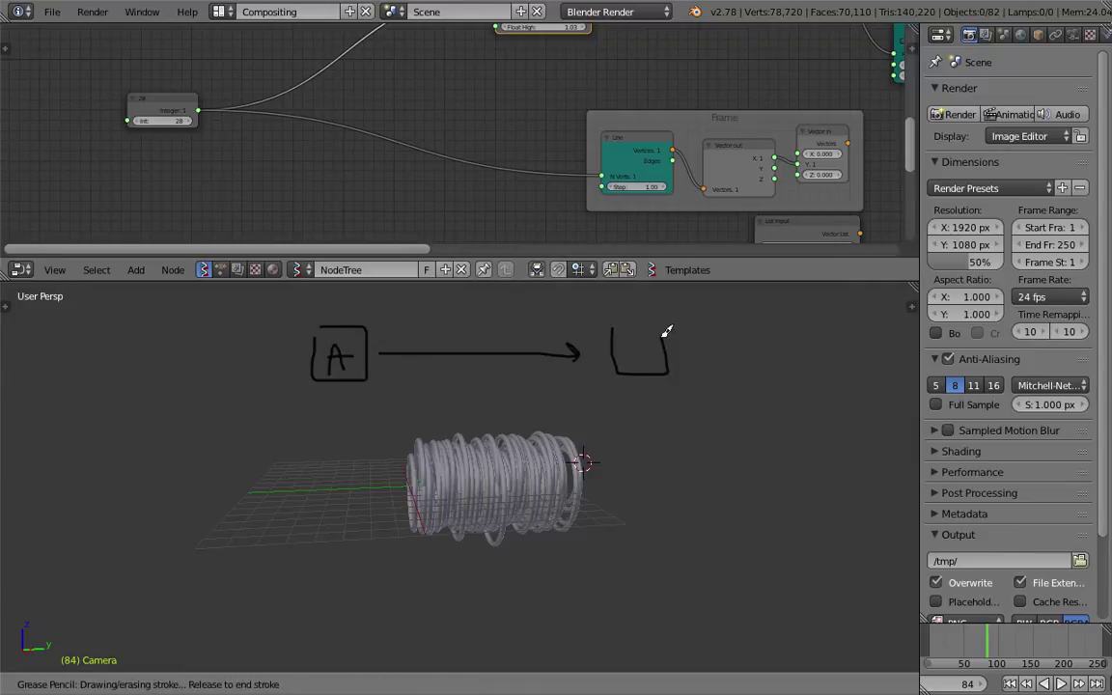
pyautogui.moveTo(628, 332); pyautogui.dragTo(647, 365)
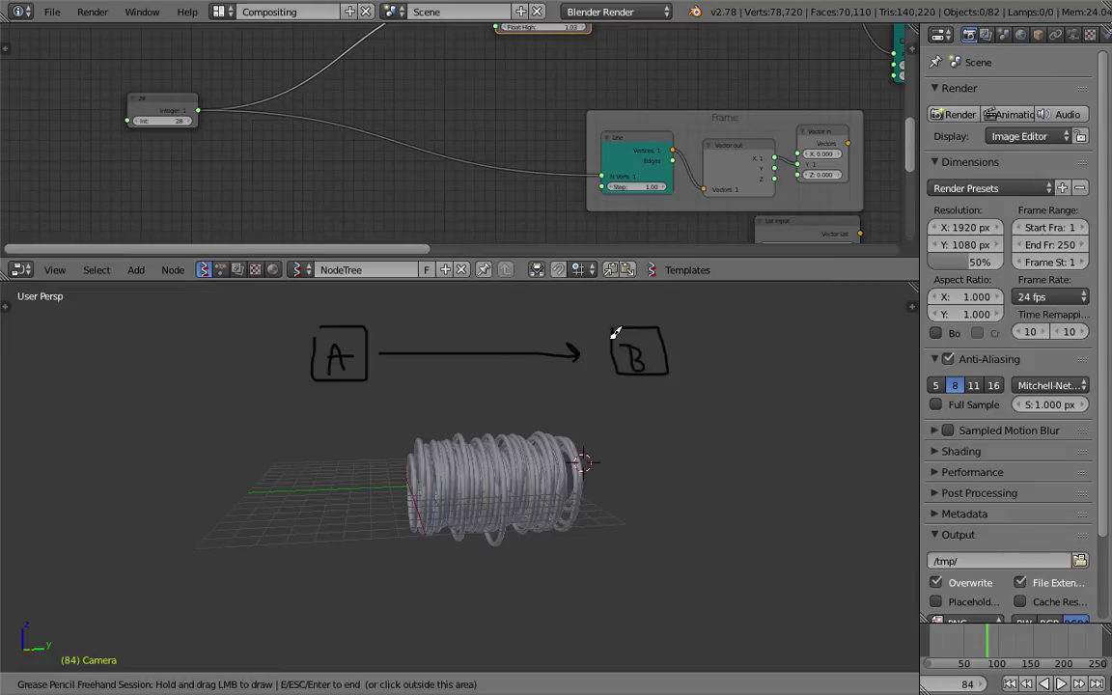
# Draw a loop arrow from B back to A above the diagram and write a circled LIST SHIFT beside it
pyautogui.keyDown('shift'); pyautogui.moveTo(615, 333); pyautogui.dragTo(610, 393, button='middle'); pyautogui.keyUp('shift')
pyautogui.keyDown('shift'); pyautogui.moveTo(317, 337); pyautogui.dragTo(314, 366, button='middle'); pyautogui.keyUp('shift')
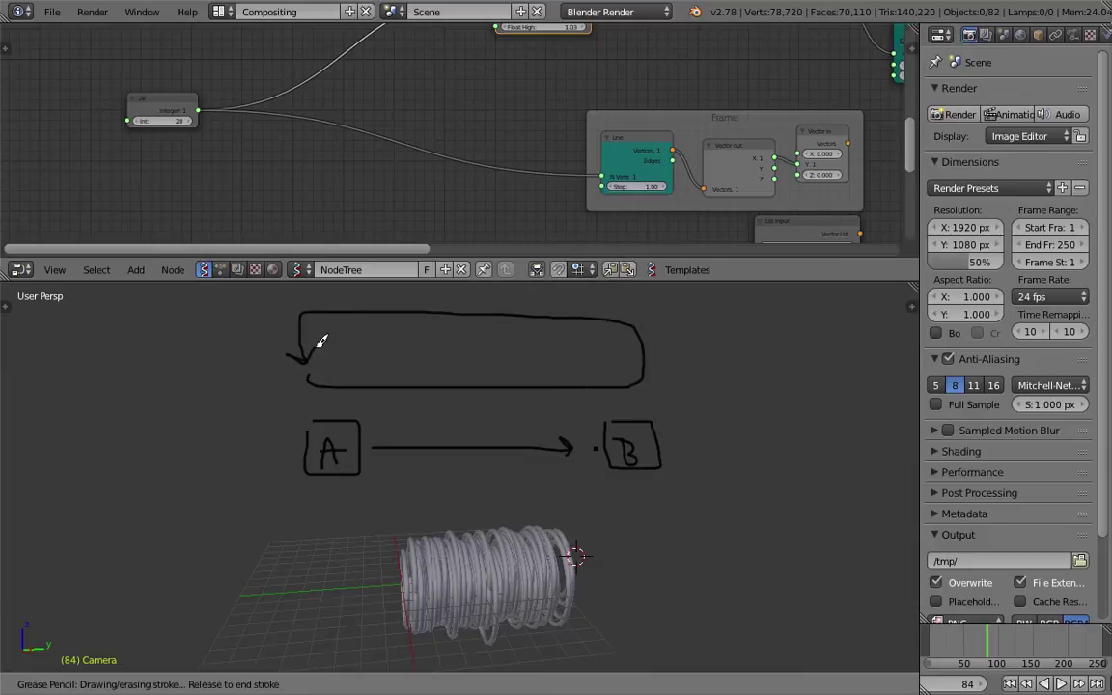
pyautogui.moveTo(454, 416); pyautogui.dragTo(441, 414, button='middle')
pyautogui.scroll(-1, 454, 400)
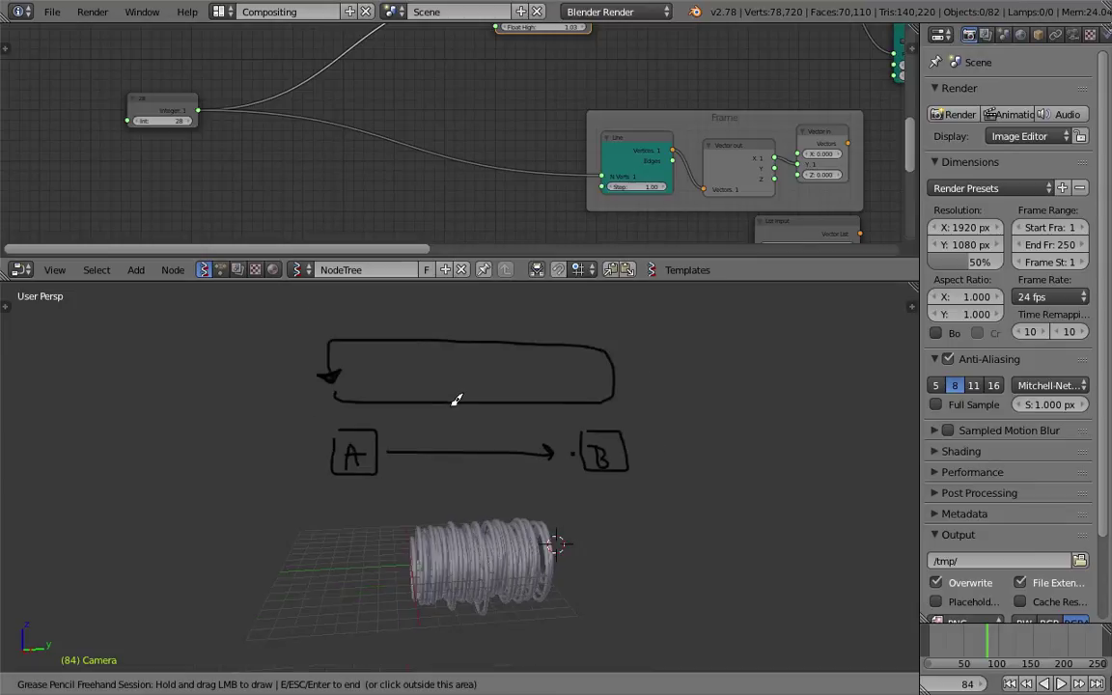
pyautogui.moveTo(474, 391); pyautogui.dragTo(477, 399, button='middle')
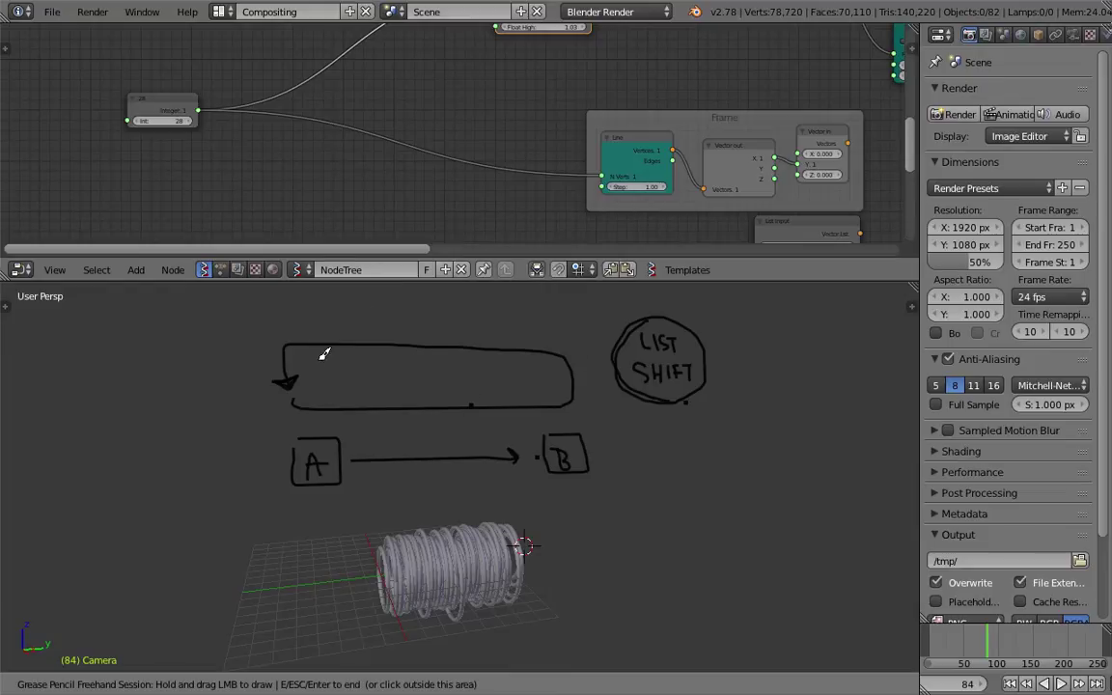
pyautogui.press('Escape')
pyautogui.scroll(3, 521, 444)
pyautogui.scroll(-3, 518, 438)
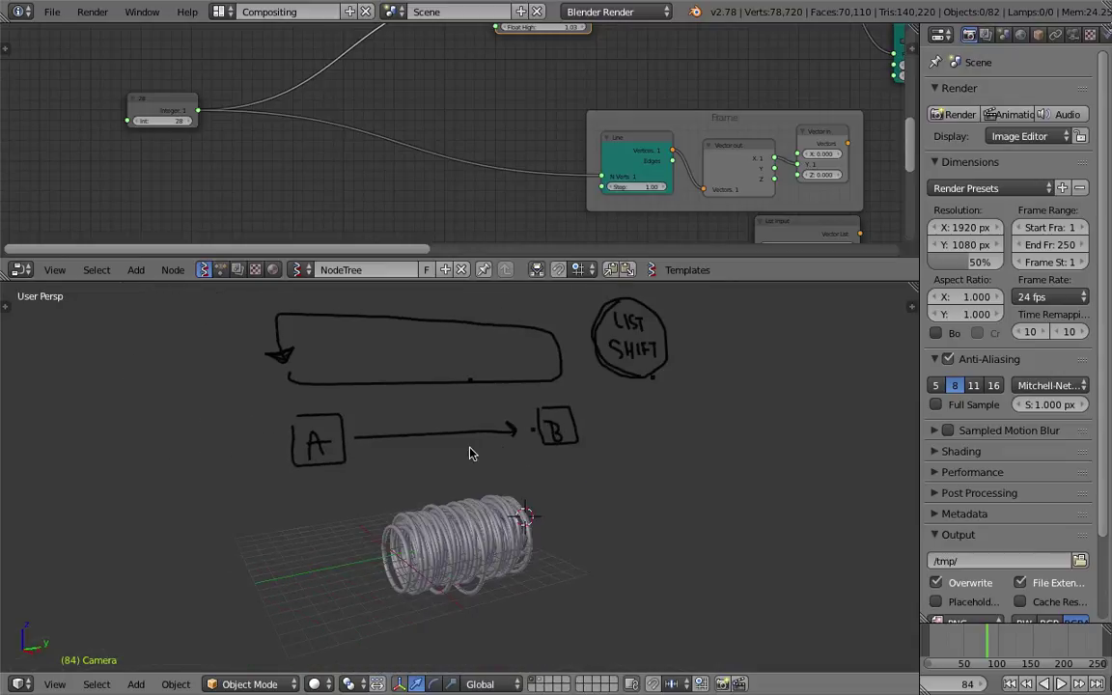
# Write the Grease Pencil note "Modulo" in the empty space beside the ring tunnel
pyautogui.moveTo(481, 420); pyautogui.dragTo(461, 436, button='middle')
pyautogui.scroll(2, 524, 390)
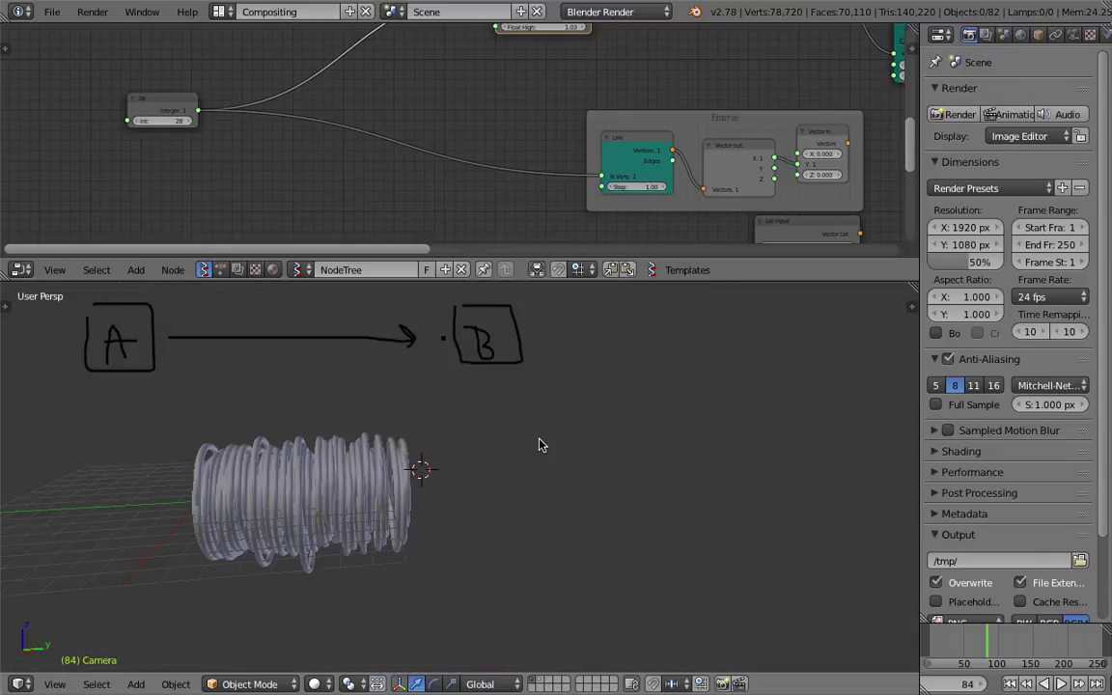
pyautogui.moveTo(538, 442); pyautogui.dragTo(543, 425)
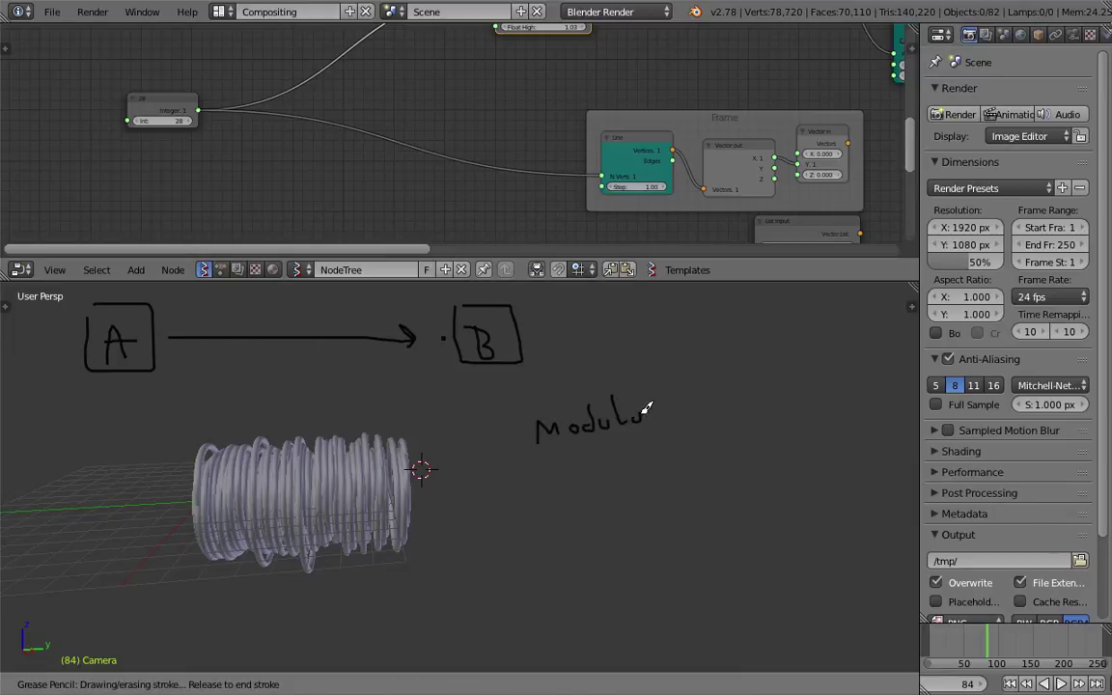
pyautogui.keyDown('shift'); pyautogui.moveTo(634, 404); pyautogui.dragTo(524, 431, button='middle'); pyautogui.keyUp('shift')
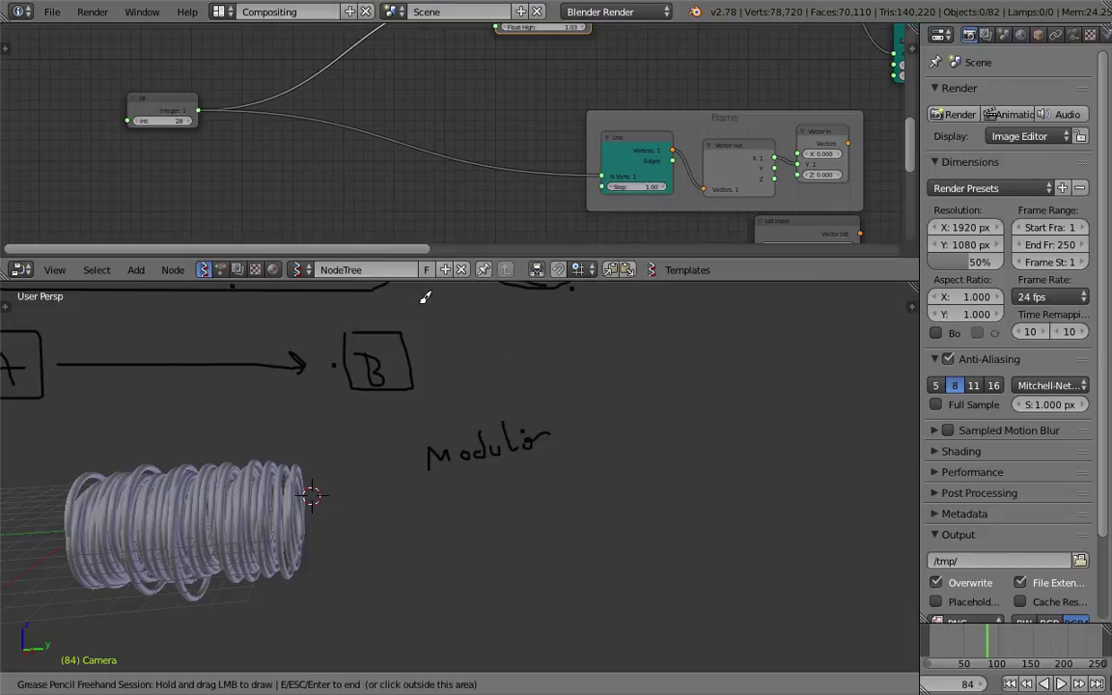
pyautogui.keyDown('shift'); pyautogui.moveTo(556, 363); pyautogui.dragTo(457, 370, button='middle'); pyautogui.keyUp('shift')
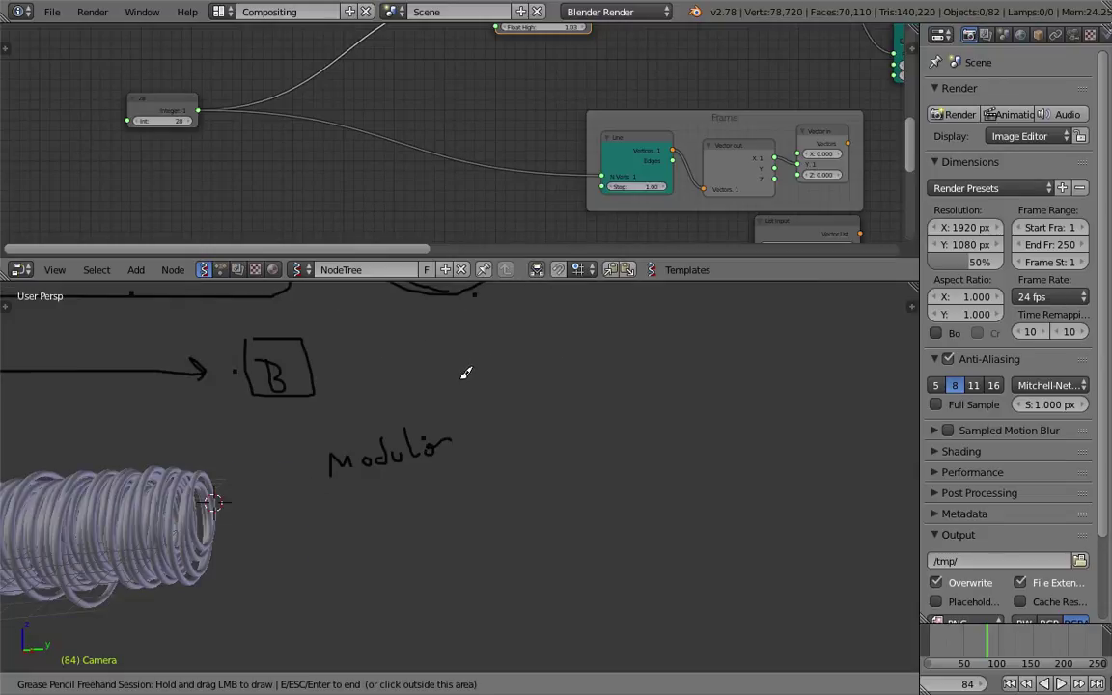
# Write the note "time repeat" near Modulo, circle both notes and end the Grease Pencil session
pyautogui.moveTo(460, 381); pyautogui.dragTo(469, 367)
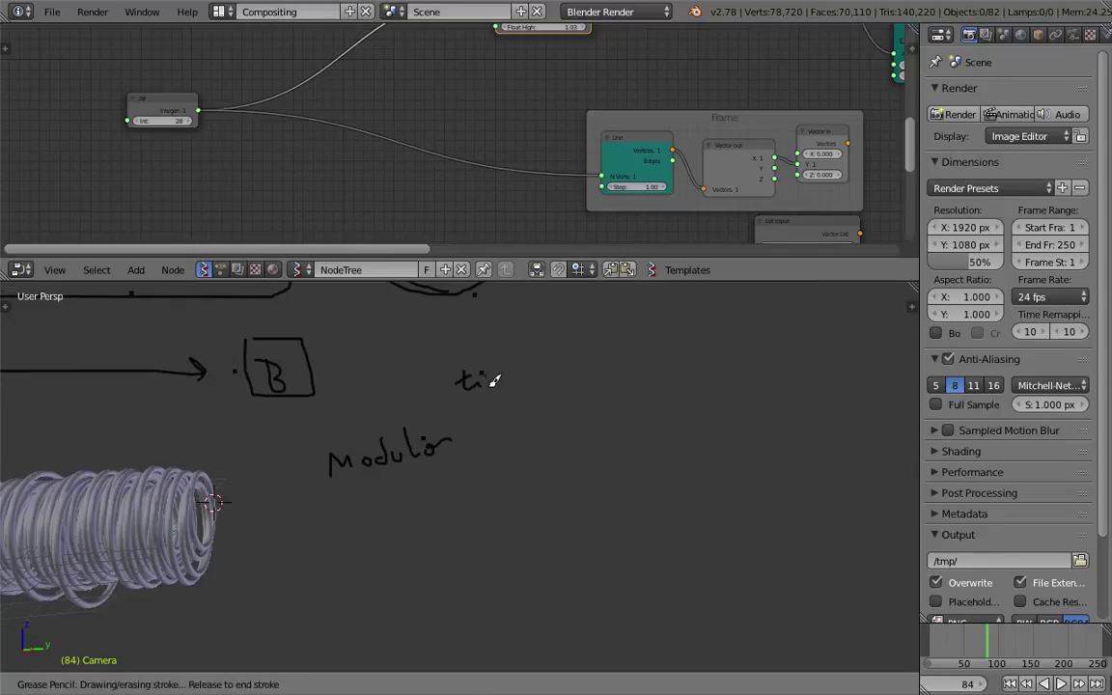
pyautogui.moveTo(513, 417)
pyautogui.mouseDown()
pyautogui.moveTo(528, 400)
pyautogui.moveTo(576, 408)
pyautogui.moveTo(610, 396)
pyautogui.moveTo(585, 405)
pyautogui.mouseUp()
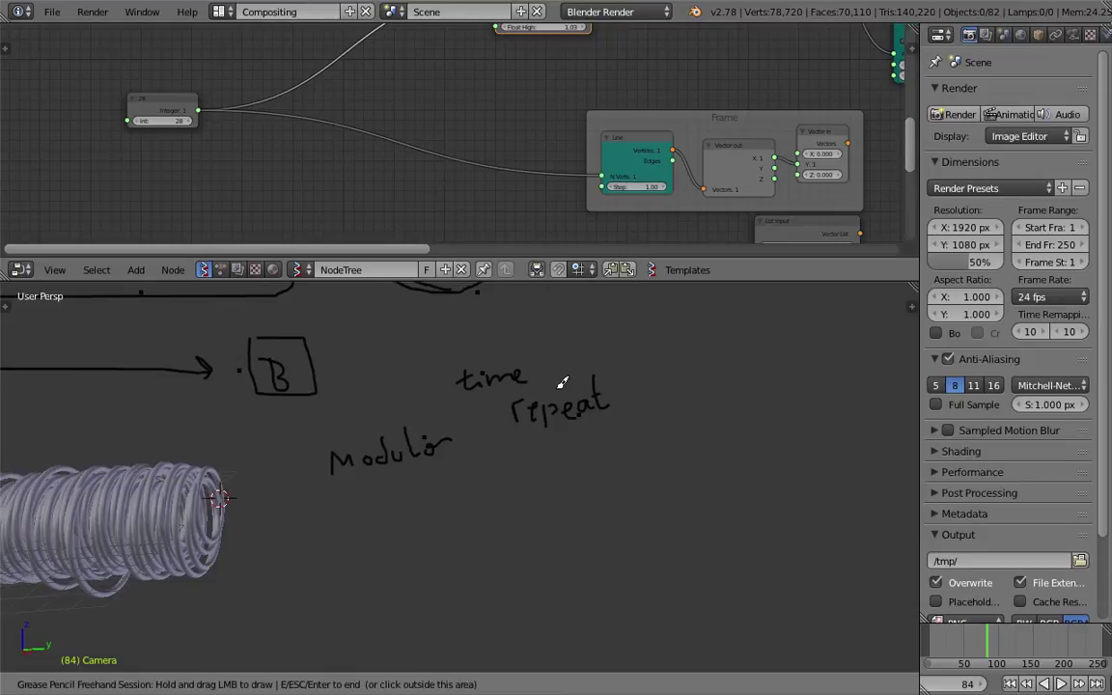
pyautogui.moveTo(445, 363); pyautogui.dragTo(480, 422)
pyautogui.moveTo(548, 356); pyautogui.dragTo(469, 358)
pyautogui.moveTo(483, 439)
pyautogui.mouseDown()
pyautogui.moveTo(467, 459)
pyautogui.moveTo(335, 447)
pyautogui.mouseUp()
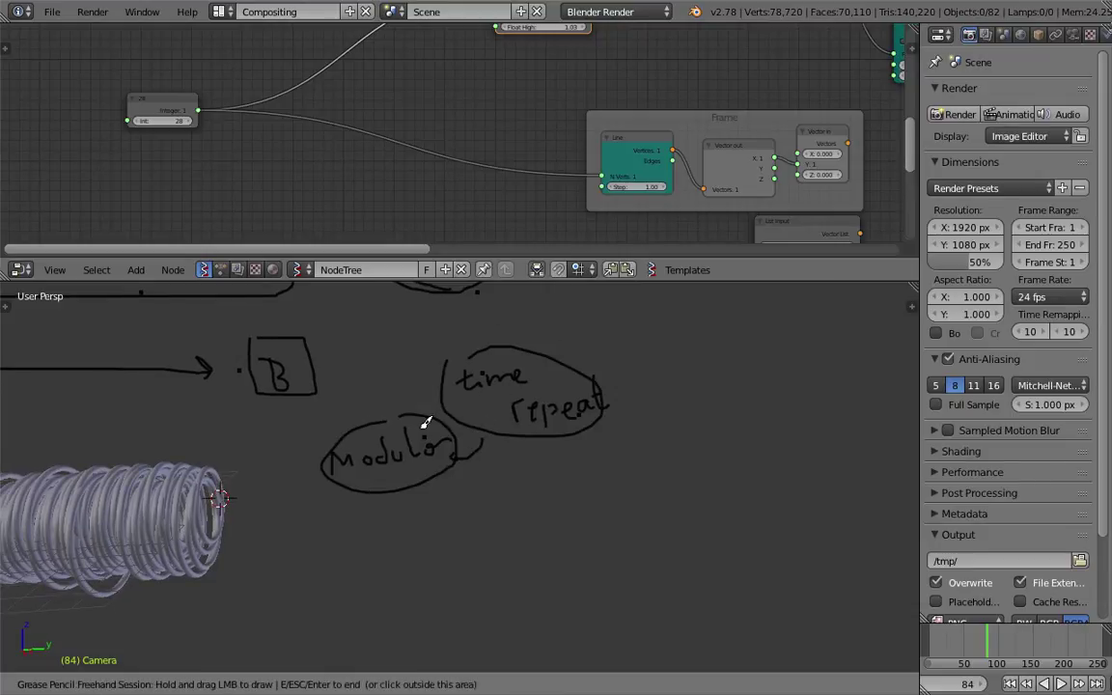
pyautogui.press('Escape')
# Return to the first frame, make the node editor taller around the Range Float node, and save over sv_endless_tunnel_004.blend
pyautogui.click(1009, 683)
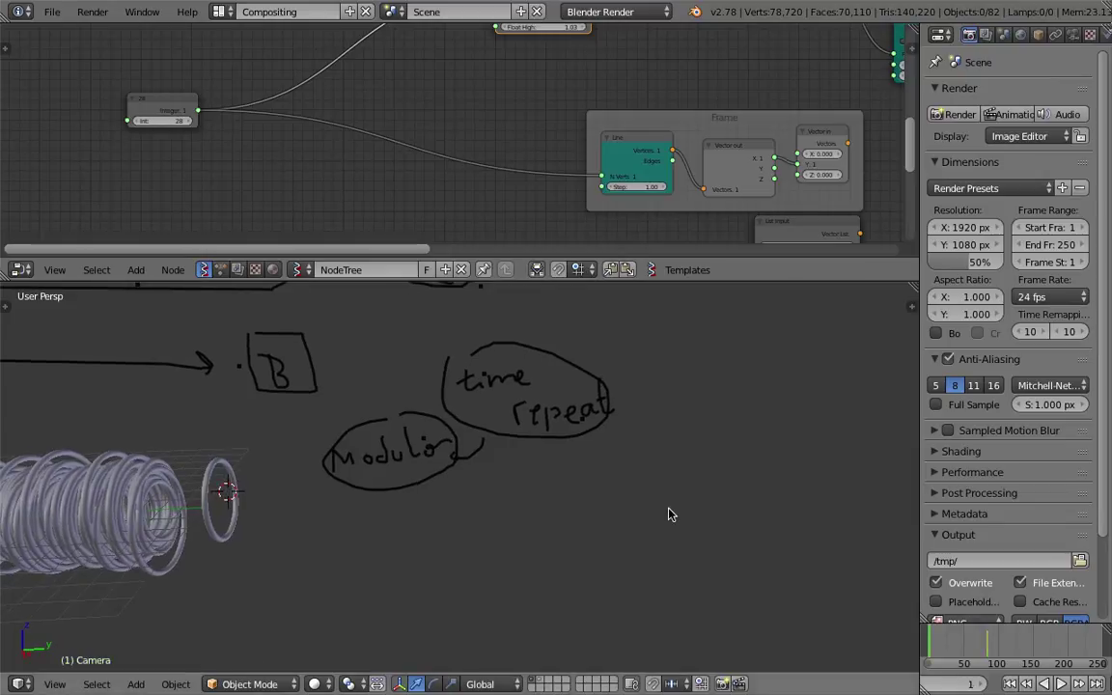
pyautogui.press('Home')
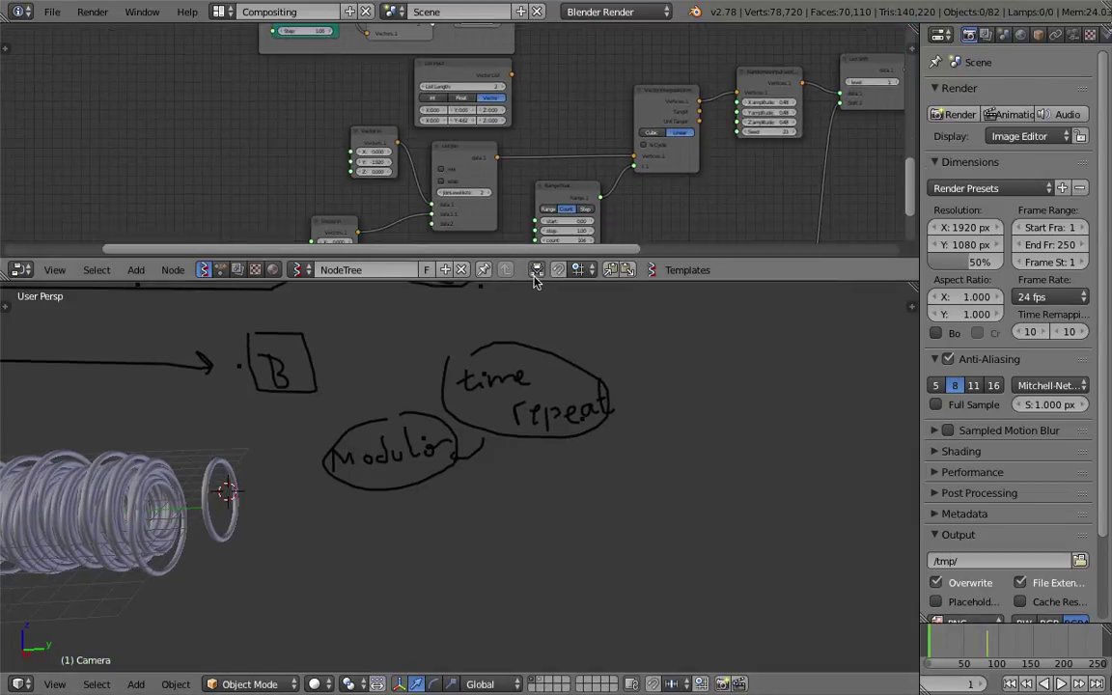
pyautogui.moveTo(538, 280); pyautogui.dragTo(537, 346)
pyautogui.scroll(3, 484, 228)
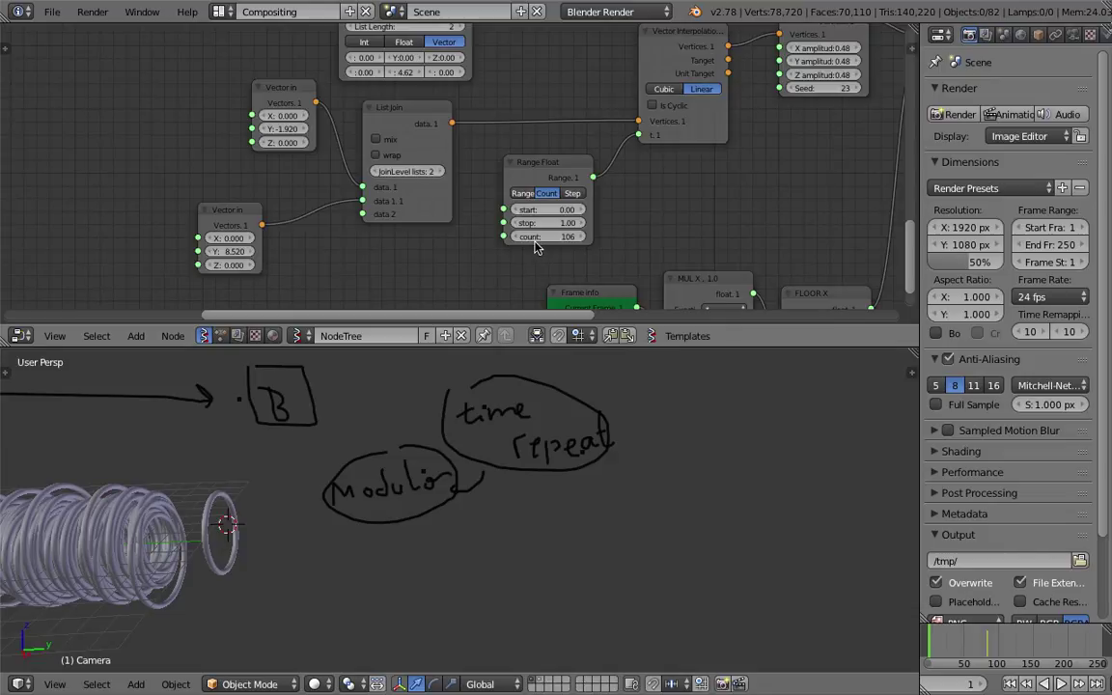
pyautogui.moveTo(537, 248); pyautogui.dragTo(600, 219, button='middle')
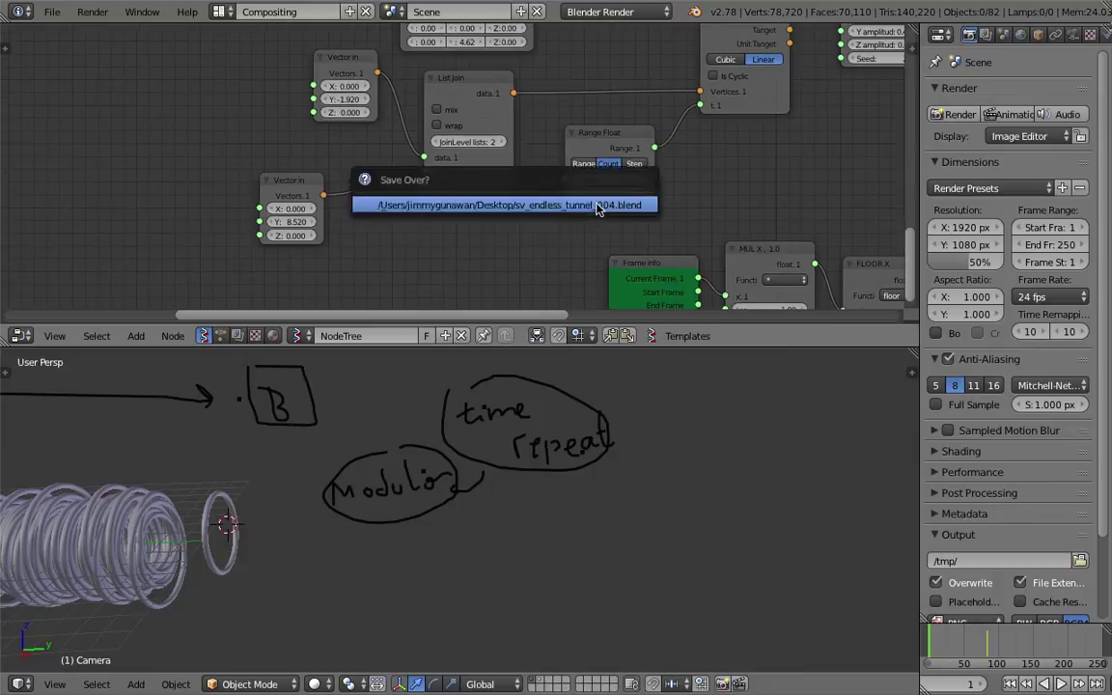
# Scrub the timeline and advance frame by frame to frame 70, examining how the rings move along the tunnel
pyautogui.scroll(-3, 368, 432)
pyautogui.moveTo(368, 431); pyautogui.dragTo(567, 469, button='middle')
pyautogui.moveTo(948, 637); pyautogui.dragTo(969, 641)
pyautogui.press('Right')
pyautogui.press('Right')
pyautogui.press('Right')
pyautogui.press('Right')
pyautogui.press('Right')
pyautogui.press('Right')
pyautogui.press('Right')
pyautogui.press('Right')
pyautogui.press('Right')
pyautogui.press('Right')
pyautogui.press('Right')
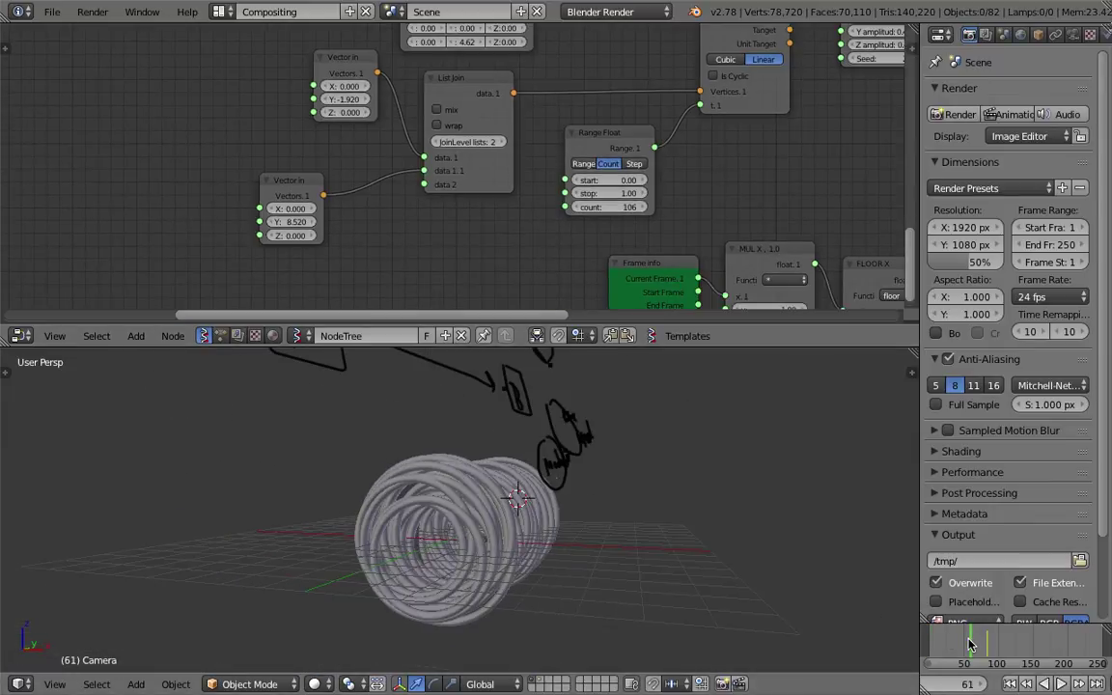
pyautogui.press('Right')
pyautogui.moveTo(721, 550); pyautogui.dragTo(599, 522, button='middle')
# Enlarge the node editor and link the integer node's output to the Range Float node's count
pyautogui.scroll(-9, 323, 241)
pyautogui.moveTo(327, 216); pyautogui.dragTo(328, 199, button='middle')
pyautogui.moveTo(460, 349); pyautogui.dragTo(483, 546)
pyautogui.scroll(2, 251, 261)
pyautogui.scroll(1, 203, 224)
pyautogui.press('g')
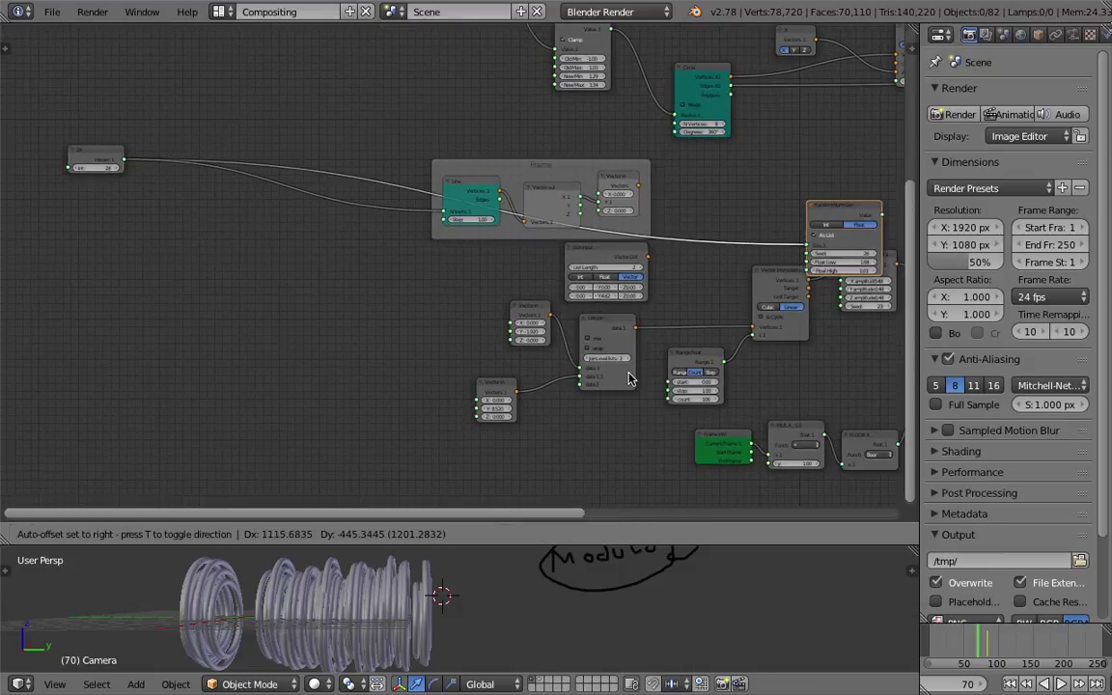
pyautogui.click(111, 195)
pyautogui.moveTo(124, 167); pyautogui.dragTo(582, 376)
# Reconnect the integer node's output to the upper Line node's N Verts and give the 3D view more height
pyautogui.moveTo(179, 135); pyautogui.dragTo(281, 384, button='middle')
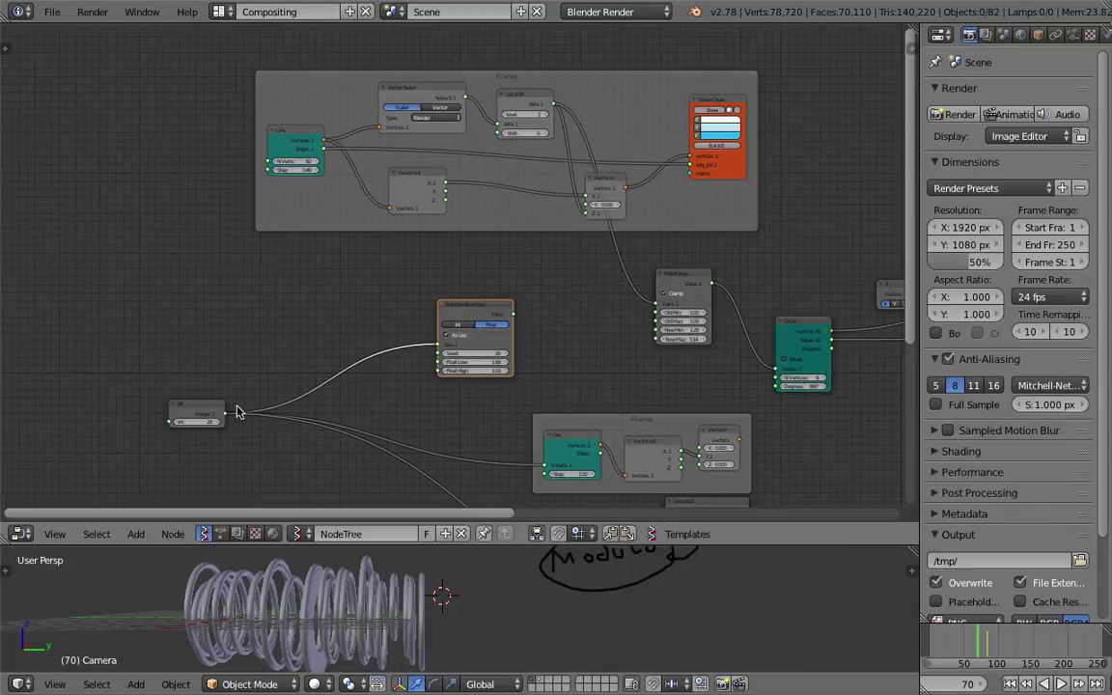
pyautogui.moveTo(239, 410); pyautogui.dragTo(281, 330)
pyautogui.moveTo(267, 166); pyautogui.dragTo(268, 161)
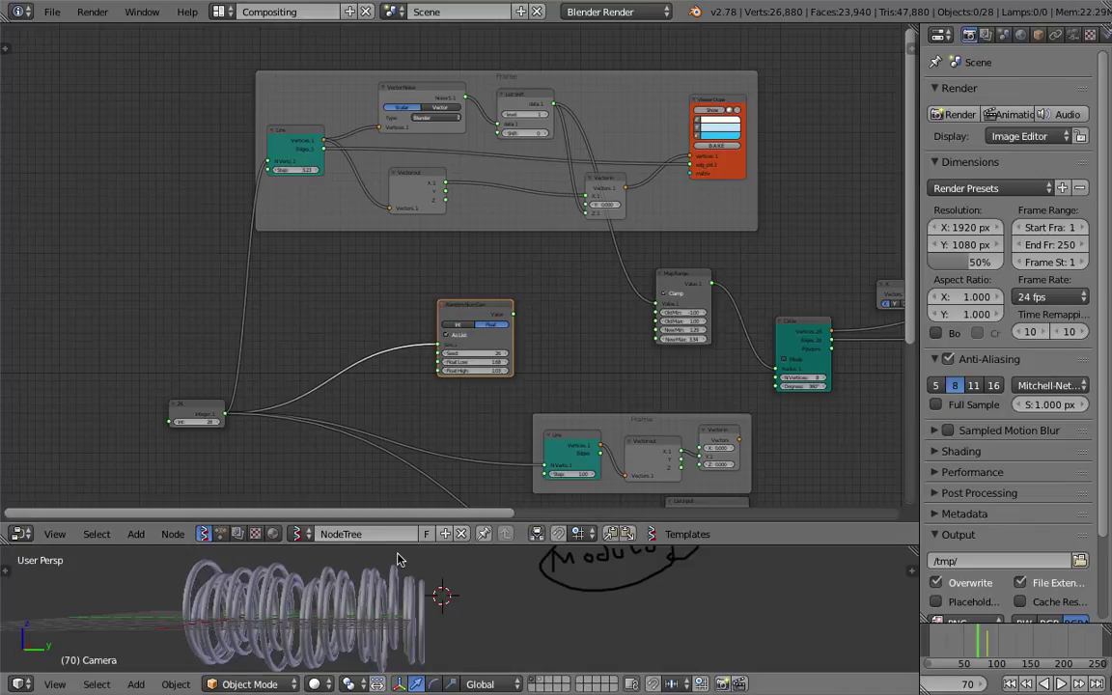
pyautogui.moveTo(406, 584); pyautogui.dragTo(440, 667, button='middle')
pyautogui.moveTo(663, 545); pyautogui.dragTo(663, 450)
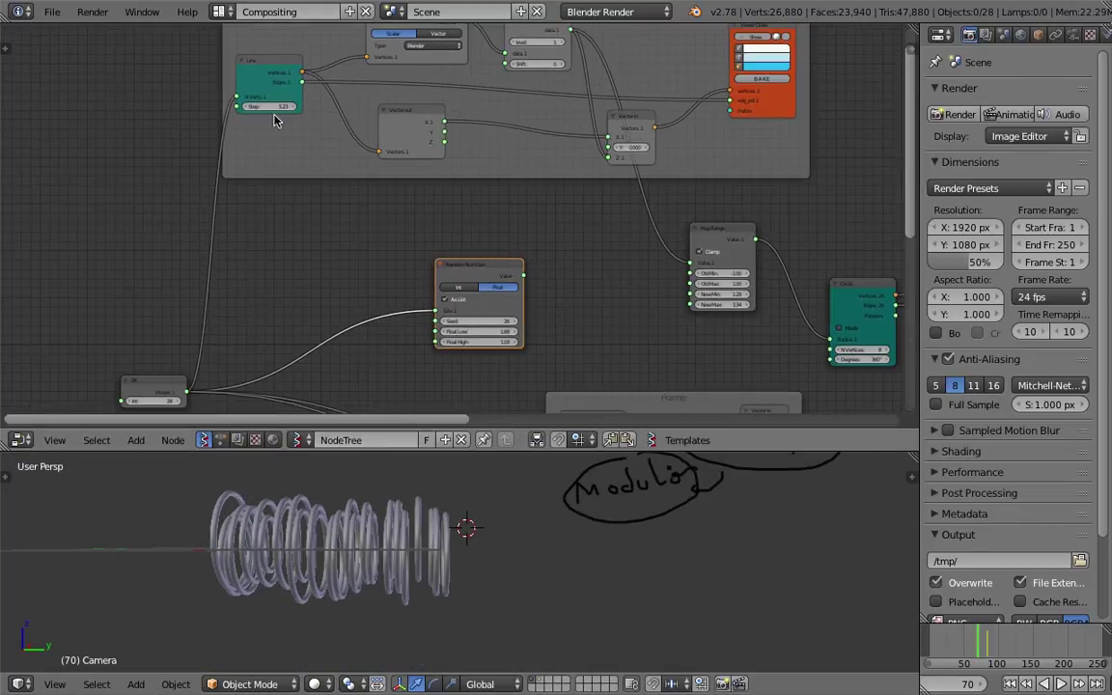
# Set the upper Line node's Step to 18.73 and play the animation from the first frame, viewing the rings from several angles
pyautogui.press('Return')
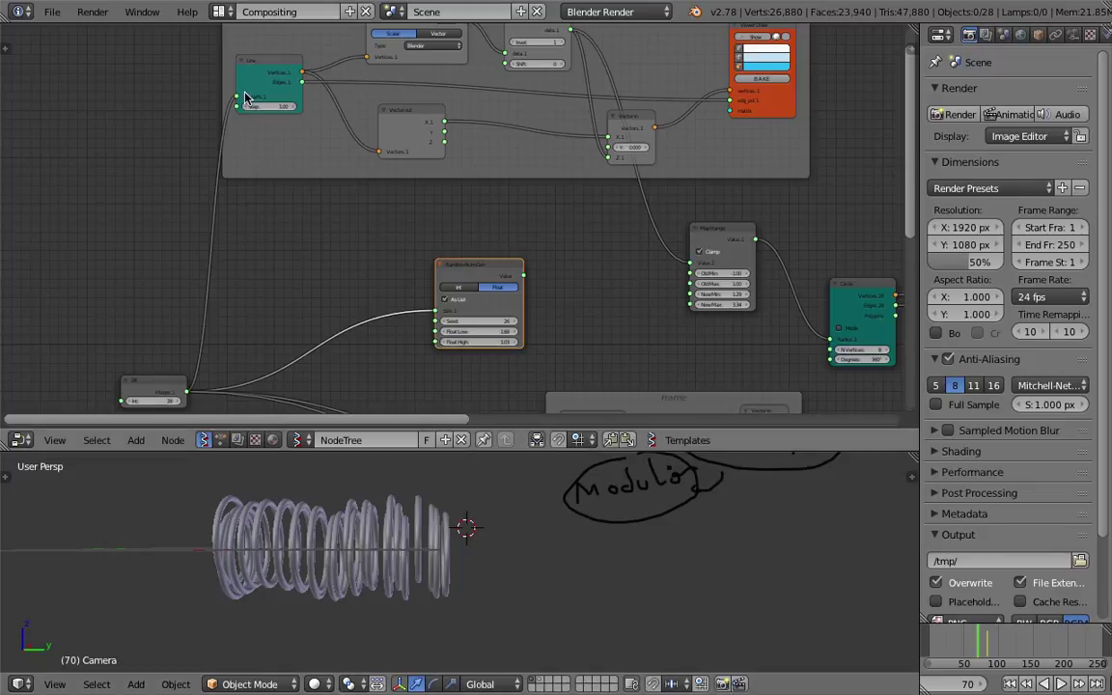
pyautogui.click(1012, 685)
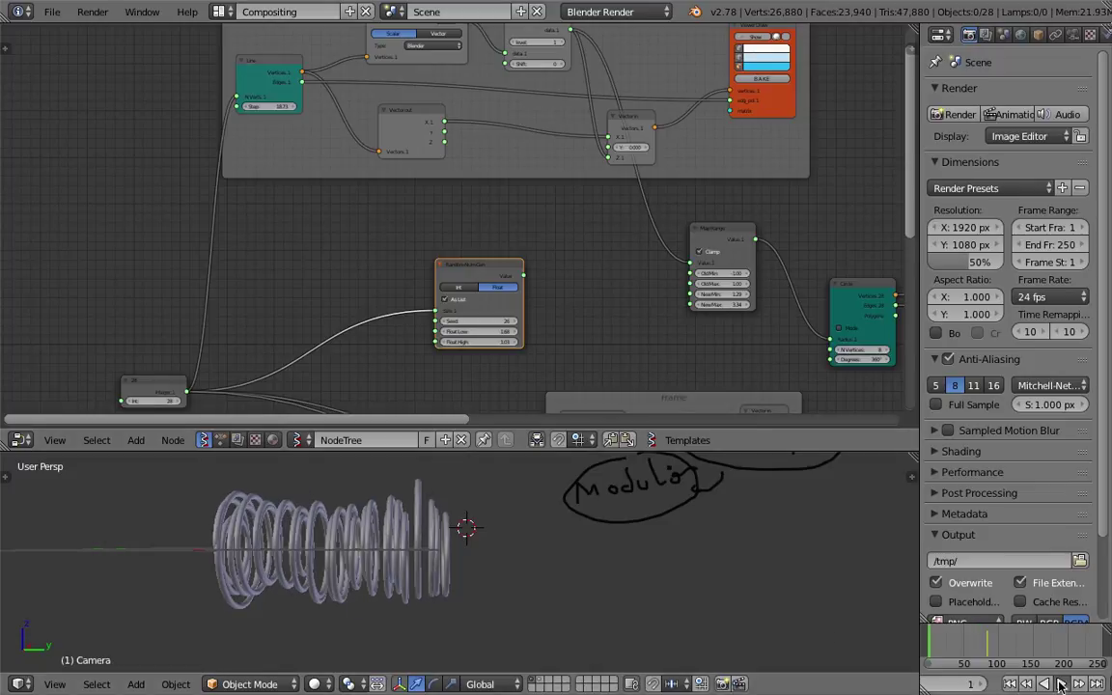
pyautogui.hotkey('alt', 'a')
pyautogui.moveTo(488, 587); pyautogui.dragTo(586, 565, button='middle')
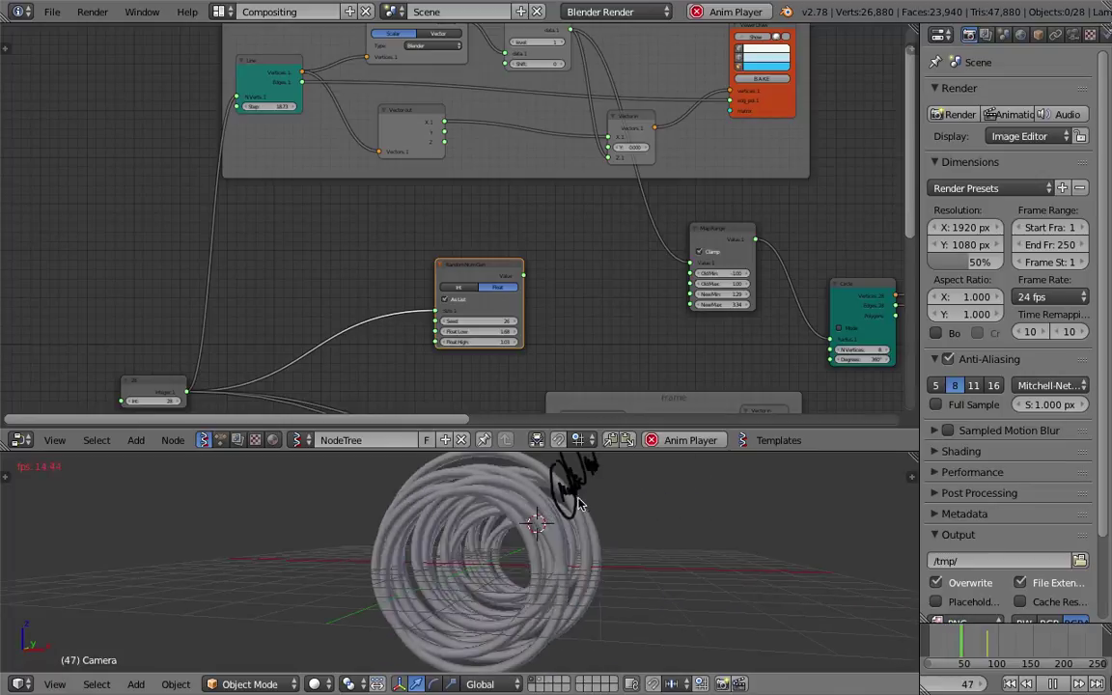
pyautogui.moveTo(658, 263); pyautogui.dragTo(470, 154, button='middle')
pyautogui.moveTo(566, 256); pyautogui.dragTo(536, 145, button='middle')
pyautogui.moveTo(502, 569)
pyautogui.mouseDown(button='middle')
pyautogui.moveTo(317, 593)
pyautogui.moveTo(392, 570)
pyautogui.mouseUp(button='middle')
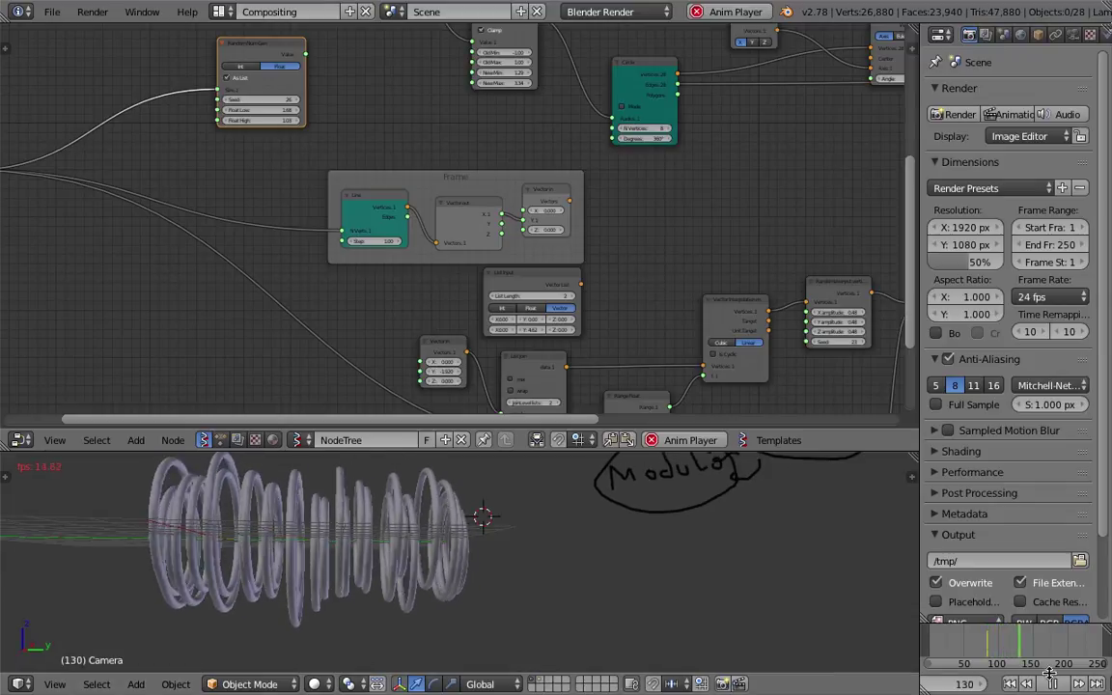
pyautogui.hotkey('alt', 'a')
# Enable Matcap shading in the 3D view, trying the turquoise matcap before choosing the rainbow normal-colour one
pyautogui.moveTo(660, 573); pyautogui.dragTo(720, 554, button='middle')
pyautogui.press('n')
pyautogui.scroll(-8, 828, 600)
pyautogui.scroll(-3, 828, 600)
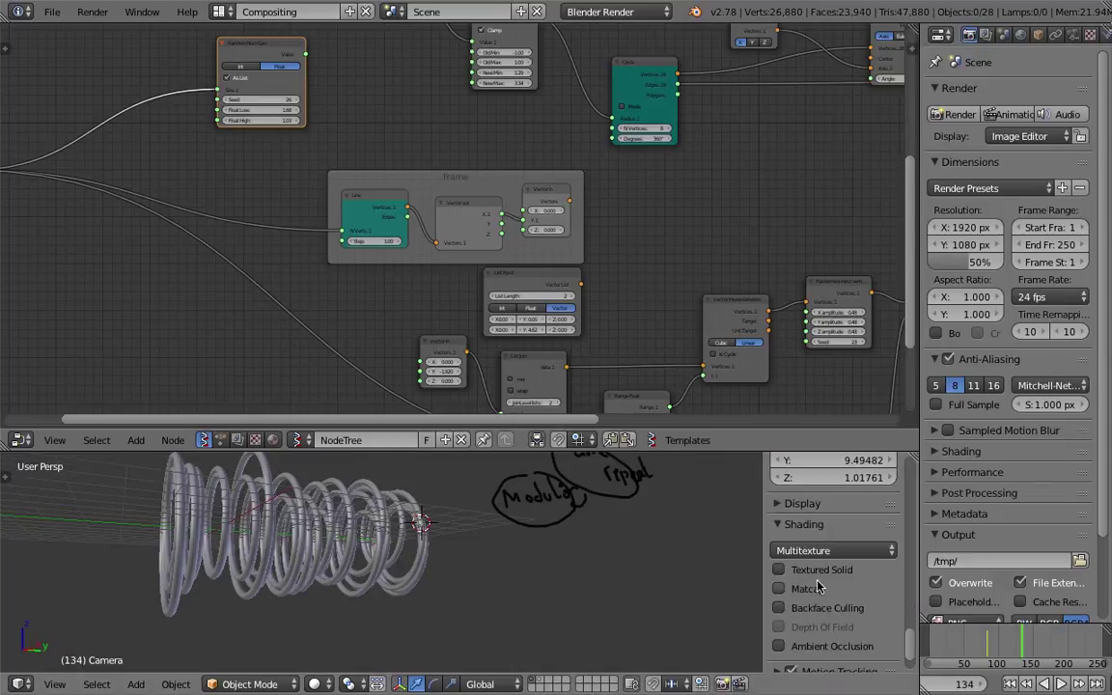
pyautogui.click(779, 588)
pyautogui.click(832, 635)
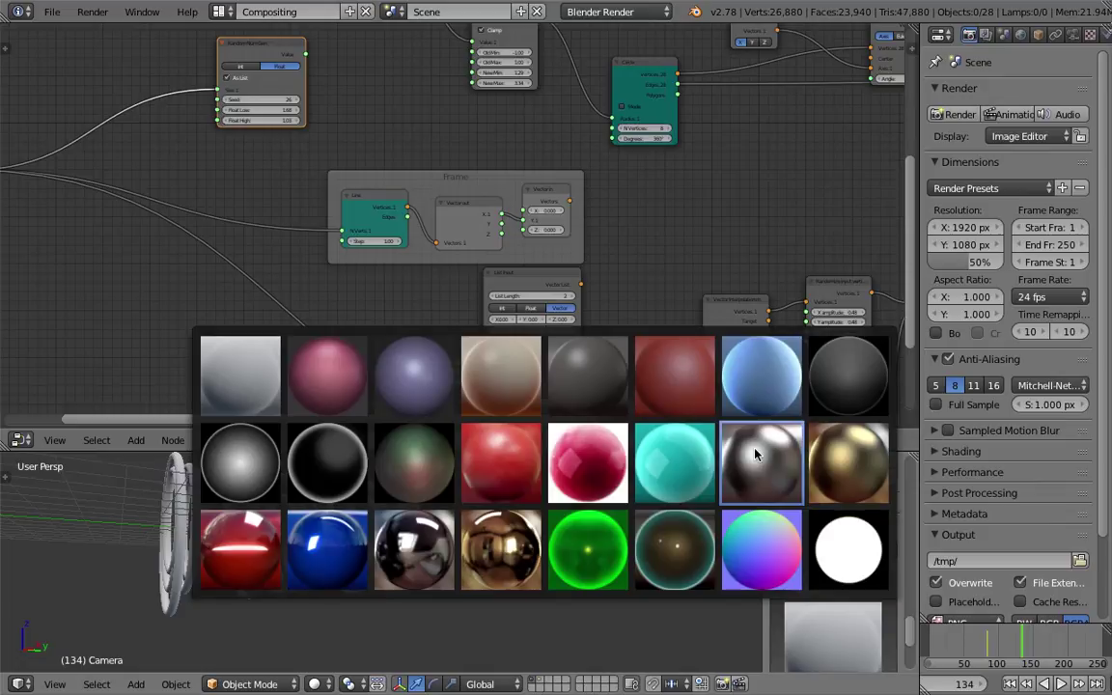
pyautogui.click(675, 464)
pyautogui.click(832, 635)
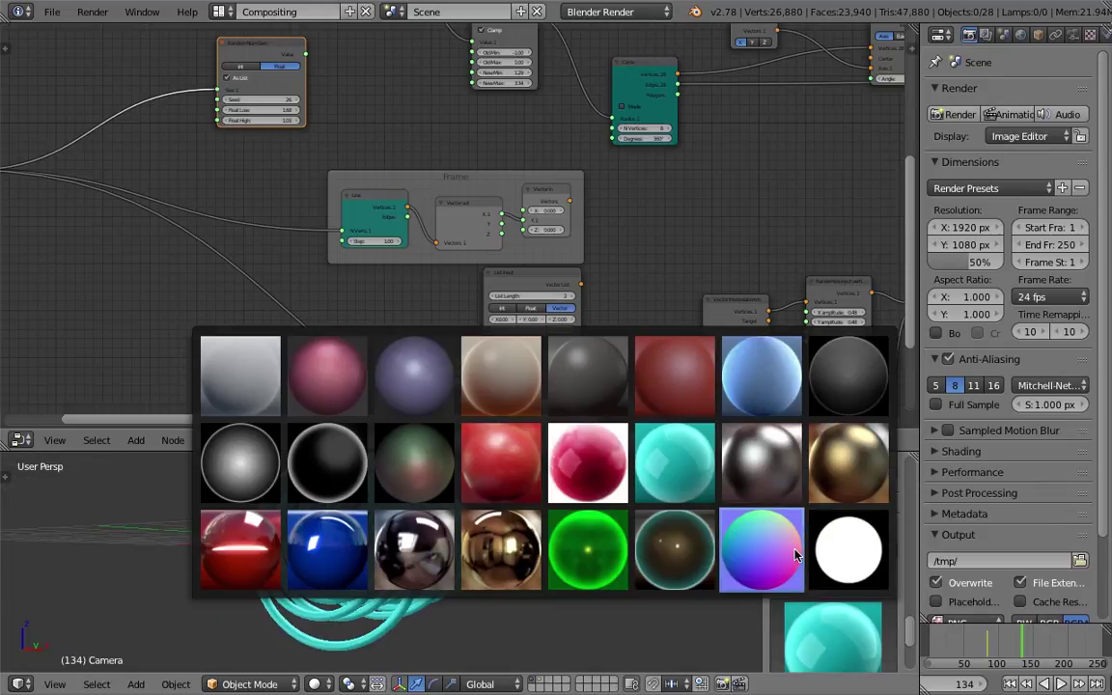
pyautogui.click(807, 551)
pyautogui.moveTo(508, 585); pyautogui.dragTo(548, 462, button='middle')
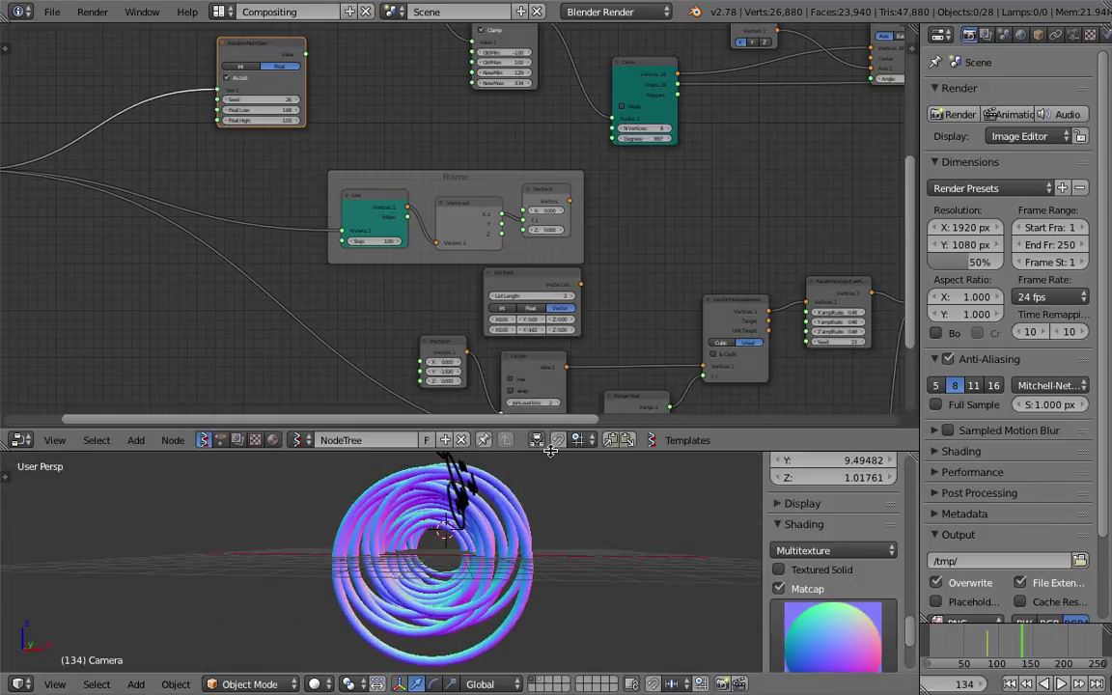
# Make the 3D view taller and remove the grease pencil drawing data from it
pyautogui.moveTo(548, 433); pyautogui.dragTo(550, 297)
pyautogui.moveTo(578, 378)
pyautogui.mouseDown(button='middle')
pyautogui.moveTo(509, 422)
pyautogui.moveTo(540, 424)
pyautogui.mouseUp(button='middle')
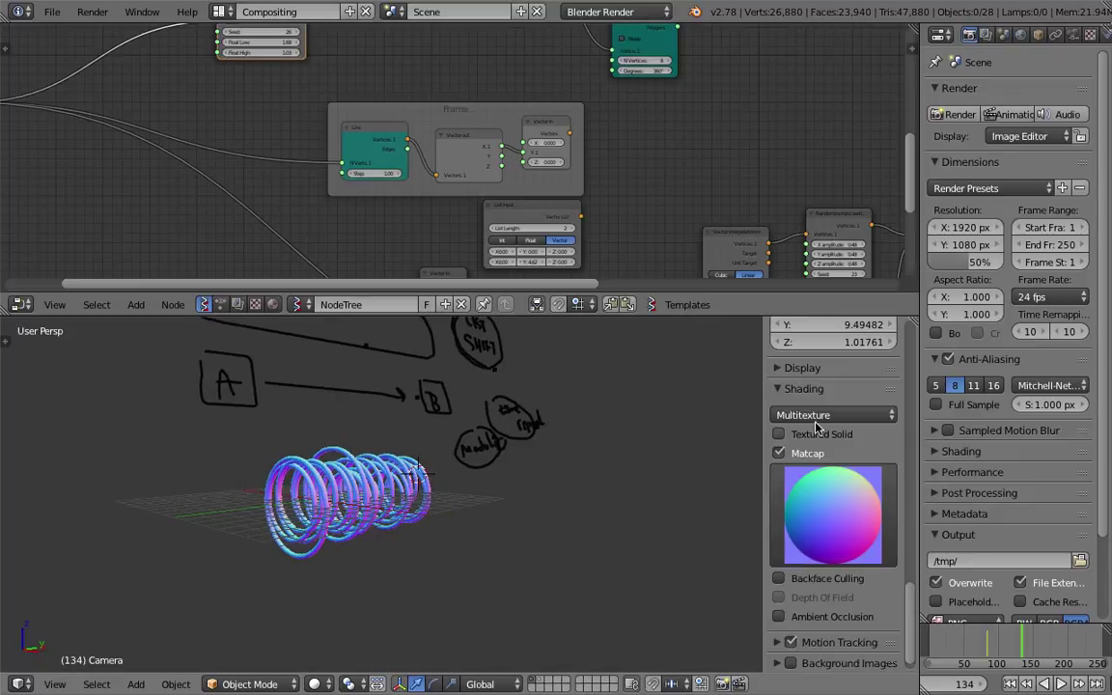
pyautogui.scroll(15, 815, 426)
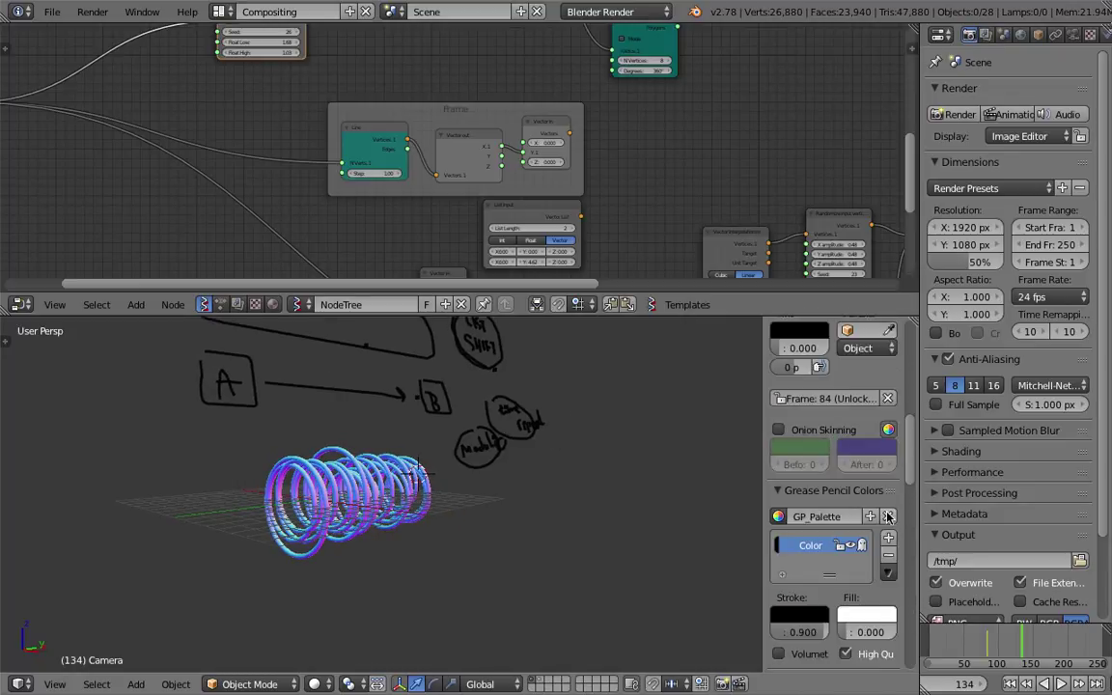
pyautogui.scroll(4, 882, 427)
pyautogui.click(888, 366)
pyautogui.moveTo(566, 426); pyautogui.dragTo(564, 455, button='middle')
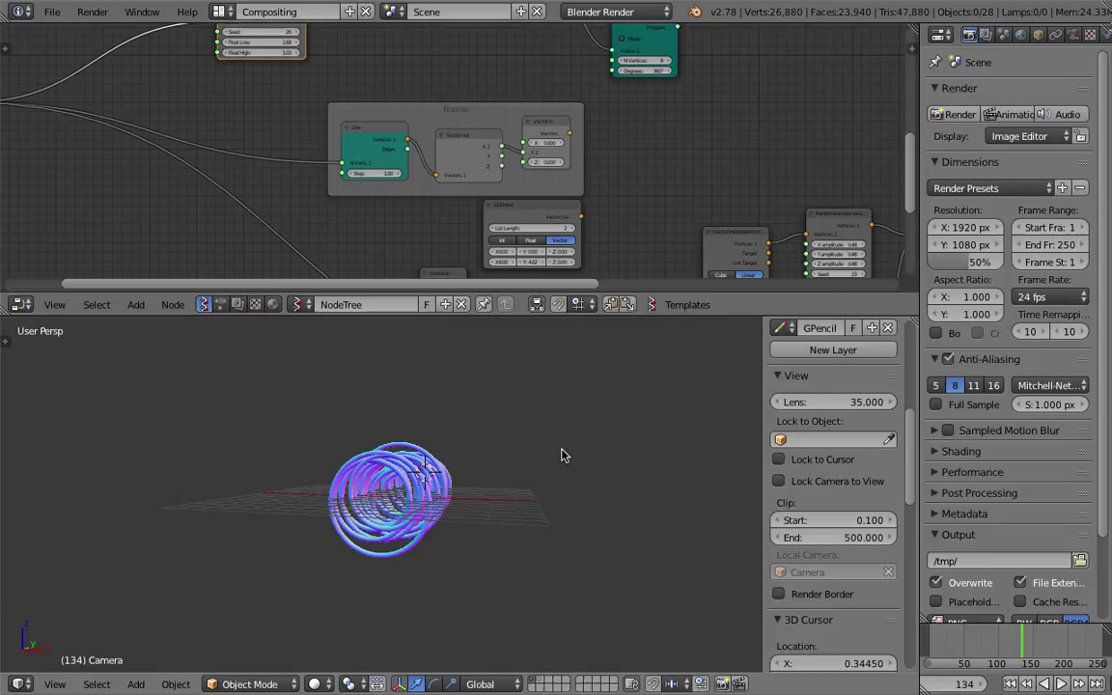
# Set the Randomize Input Vectors node's X, Y and Z amplitudes to 0.30 and its seed to 49
pyautogui.moveTo(598, 270); pyautogui.dragTo(484, 100, button='middle')
pyautogui.moveTo(669, 149); pyautogui.dragTo(514, 182, button='middle')
pyautogui.scroll(3, 513, 182)
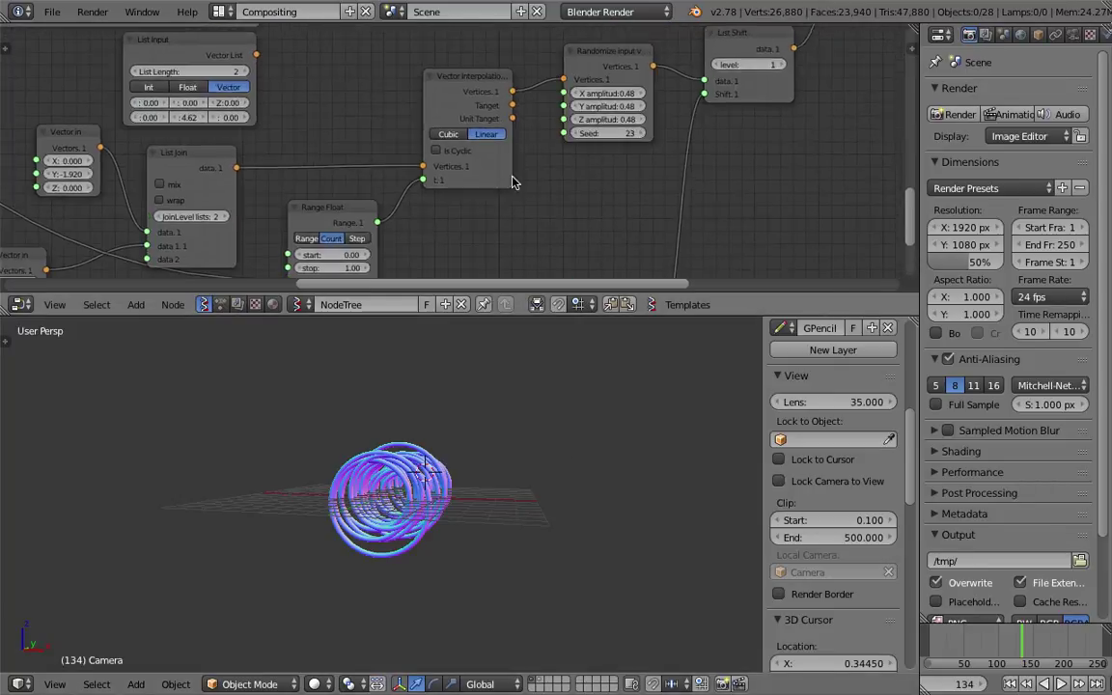
pyautogui.moveTo(655, 113); pyautogui.dragTo(719, 132)
pyautogui.press('Return')
pyautogui.moveTo(465, 494); pyautogui.dragTo(481, 423, button='middle')
pyautogui.scroll(5, 506, 494)
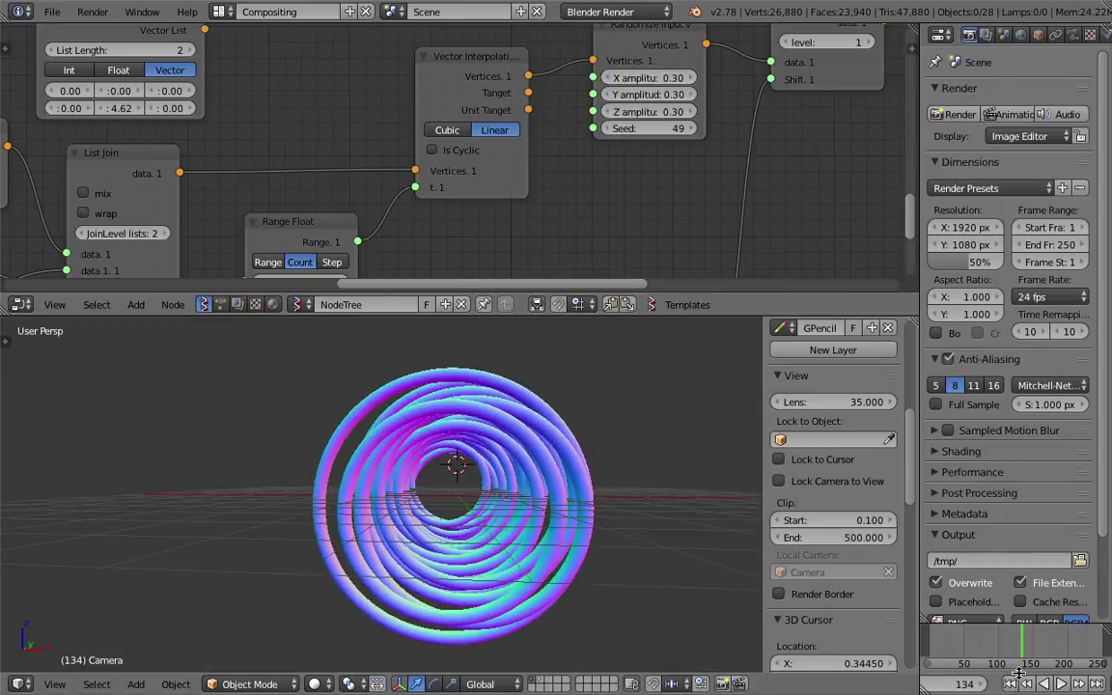
# Play the animation from the first frame and orbit around the tunnel to examine how the rings are displaced
pyautogui.hotkey('shift', 'Left')
pyautogui.click(1060, 683)
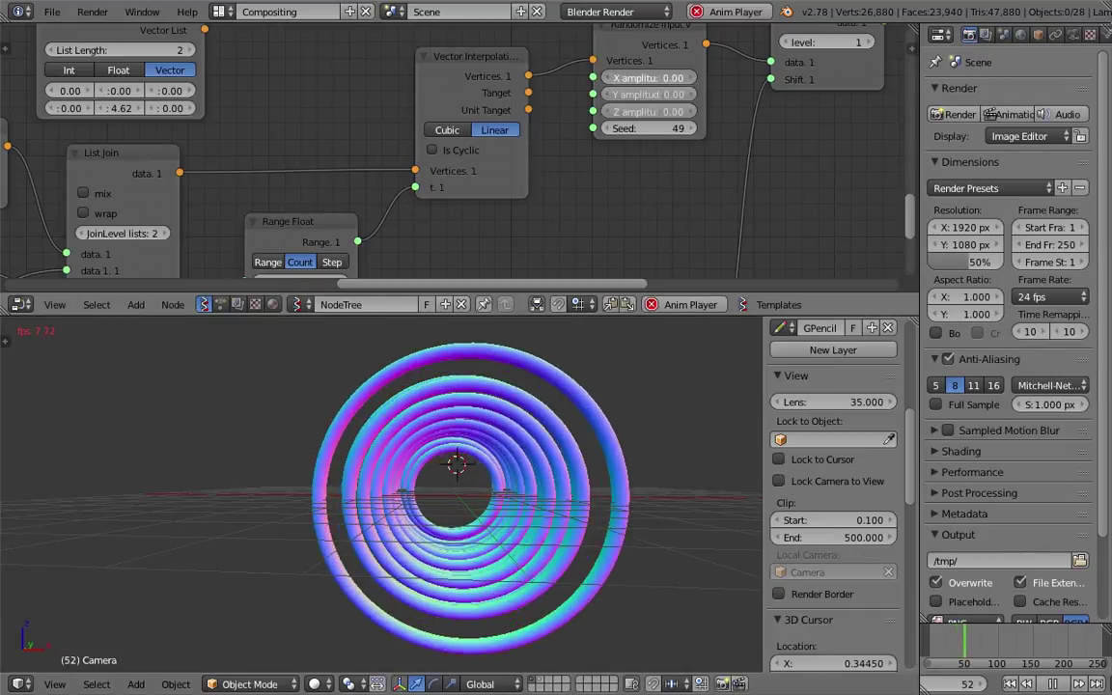
pyautogui.moveTo(415, 386); pyautogui.dragTo(635, 534, button='middle')
pyautogui.hotkey('alt', 'a')
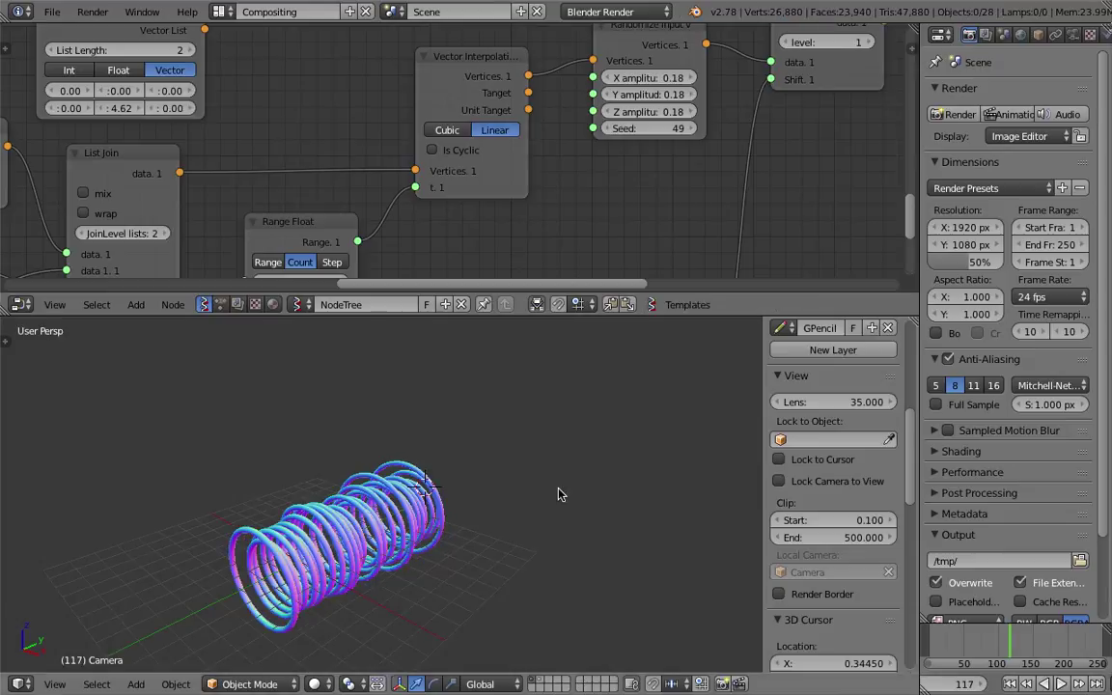
# Set all three amplitudes of the Randomize Input Vectors node to 0
pyautogui.moveTo(651, 114); pyautogui.dragTo(653, 79)
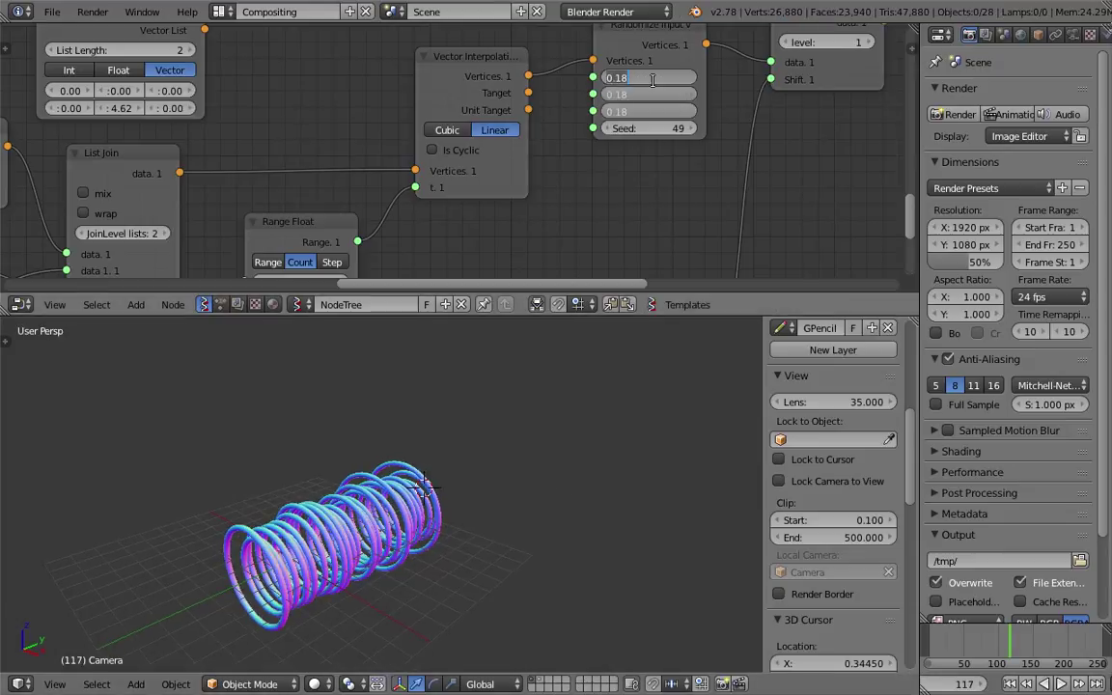
pyautogui.write('0')
pyautogui.press('Return')
pyautogui.scroll(-2, 589, 199)
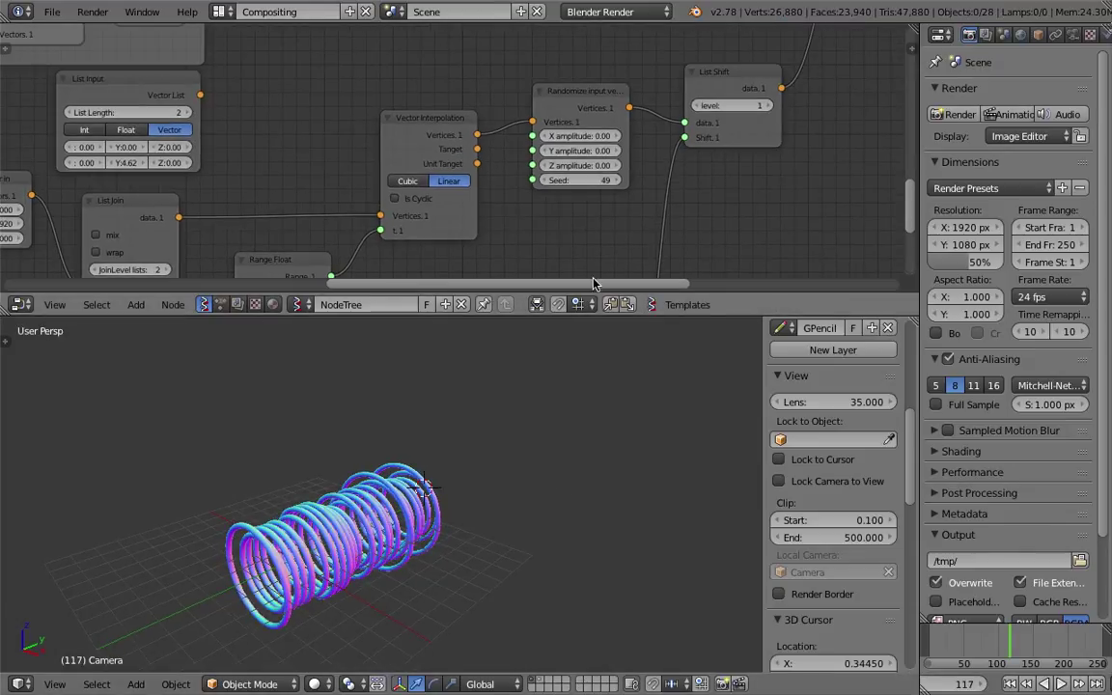
# Make the node editor taller and spread out the nodes surrounding Vector Interpolation and Randomize Input Vectors
pyautogui.moveTo(622, 316); pyautogui.dragTo(560, 410)
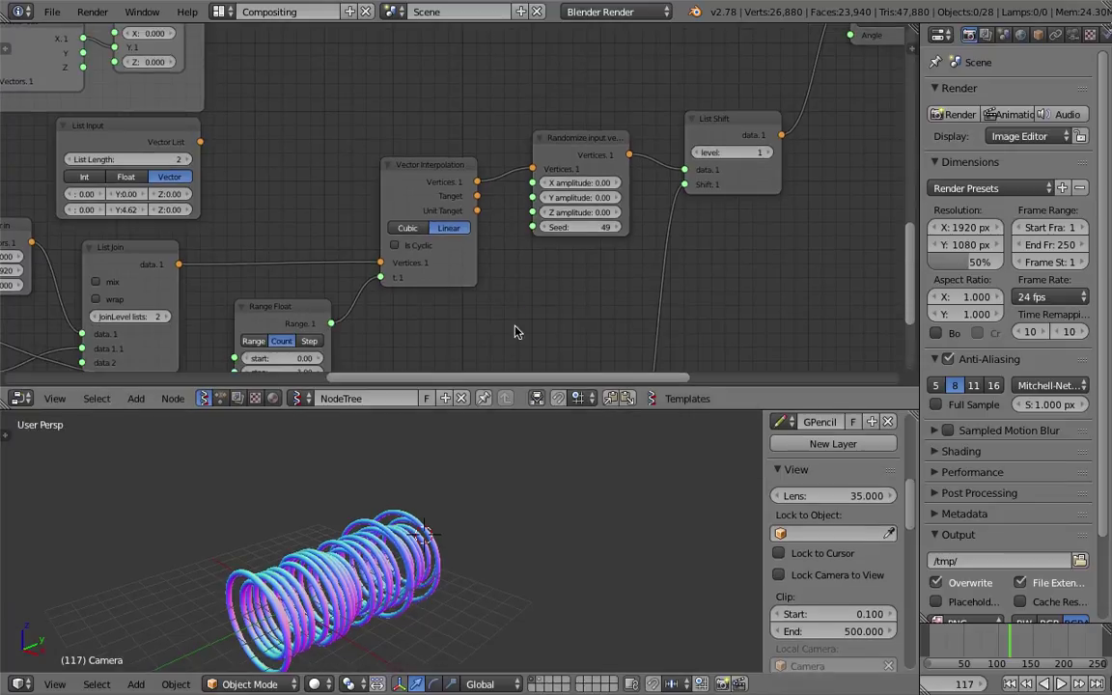
pyautogui.moveTo(519, 288); pyautogui.dragTo(505, 225, button='middle')
pyautogui.scroll(-2, 503, 228)
pyautogui.moveTo(523, 333); pyautogui.dragTo(557, 256, button='middle')
pyautogui.moveTo(582, 282); pyautogui.dragTo(627, 184)
pyautogui.moveTo(497, 276); pyautogui.dragTo(546, 226)
pyautogui.moveTo(400, 288); pyautogui.dragTo(436, 263)
pyautogui.moveTo(521, 184); pyautogui.dragTo(498, 228, button='middle')
pyautogui.moveTo(462, 88); pyautogui.dragTo(461, 78)
pyautogui.moveTo(563, 79); pyautogui.dragTo(557, 131, button='middle')
# Delete the Randomize Input Vectors node and reposition List Shift and Vector Interpolation to leave space between them
pyautogui.moveTo(546, 112); pyautogui.dragTo(554, 83)
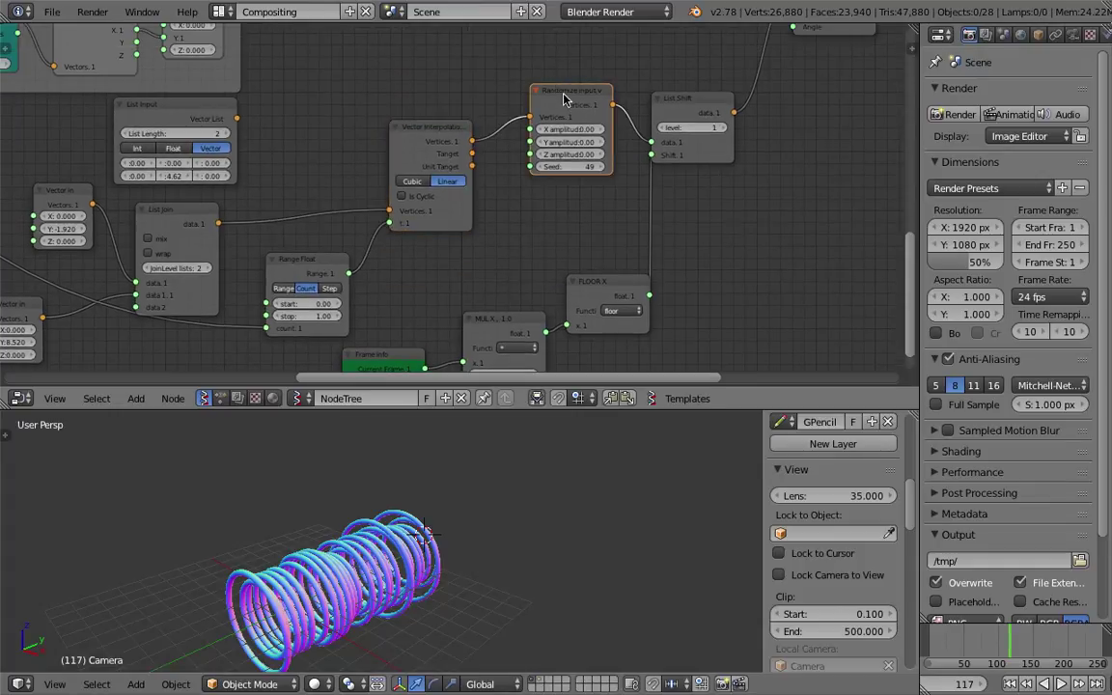
pyautogui.press('x')
pyautogui.moveTo(557, 99); pyautogui.dragTo(491, 223, button='middle')
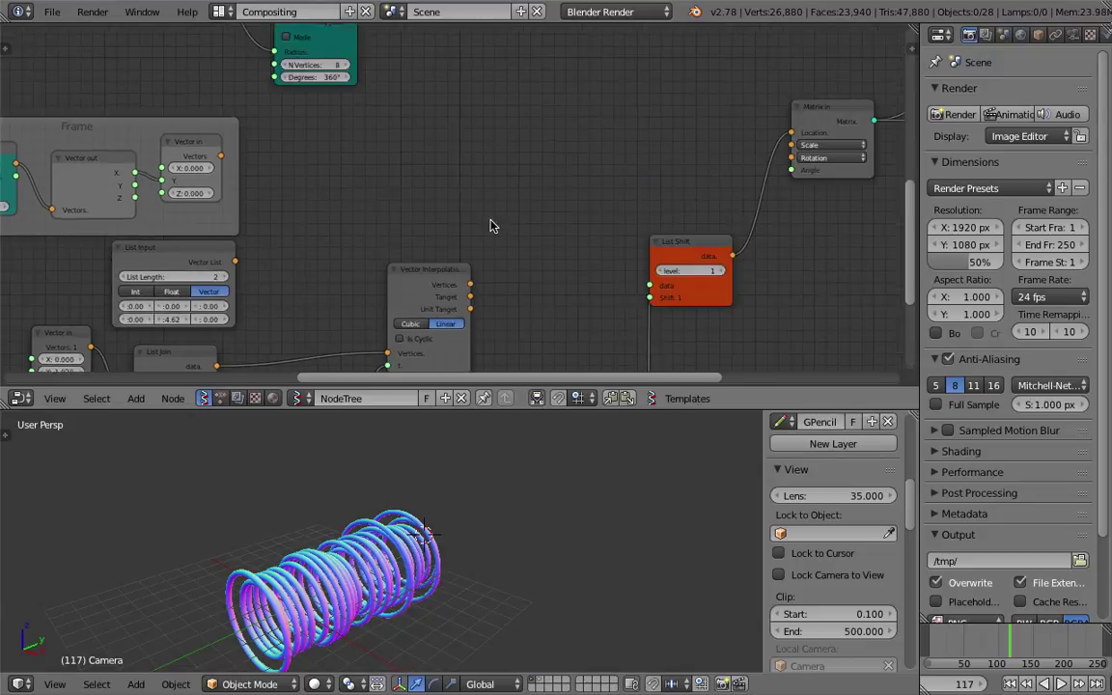
pyautogui.moveTo(689, 249); pyautogui.dragTo(747, 223)
pyautogui.moveTo(684, 221); pyautogui.dragTo(664, 204, button='middle')
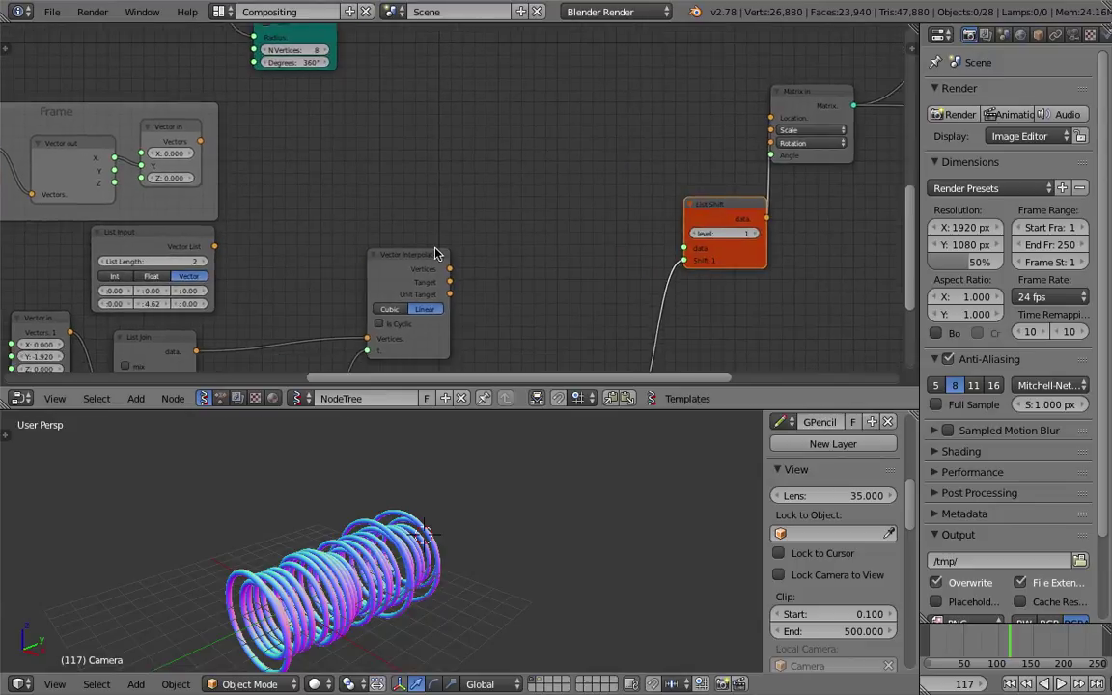
pyautogui.moveTo(434, 254); pyautogui.dragTo(447, 229)
# Duplicate the Vector Noise node above the original in the upper frame and link the Line node's vertices to the copy
pyautogui.moveTo(436, 186)
pyautogui.mouseDown(button='middle')
pyautogui.moveTo(452, 241)
pyautogui.moveTo(387, 206)
pyautogui.moveTo(584, 307)
pyautogui.mouseUp(button='middle')
pyautogui.scroll(-5, 442, 198)
pyautogui.scroll(4, 405, 220)
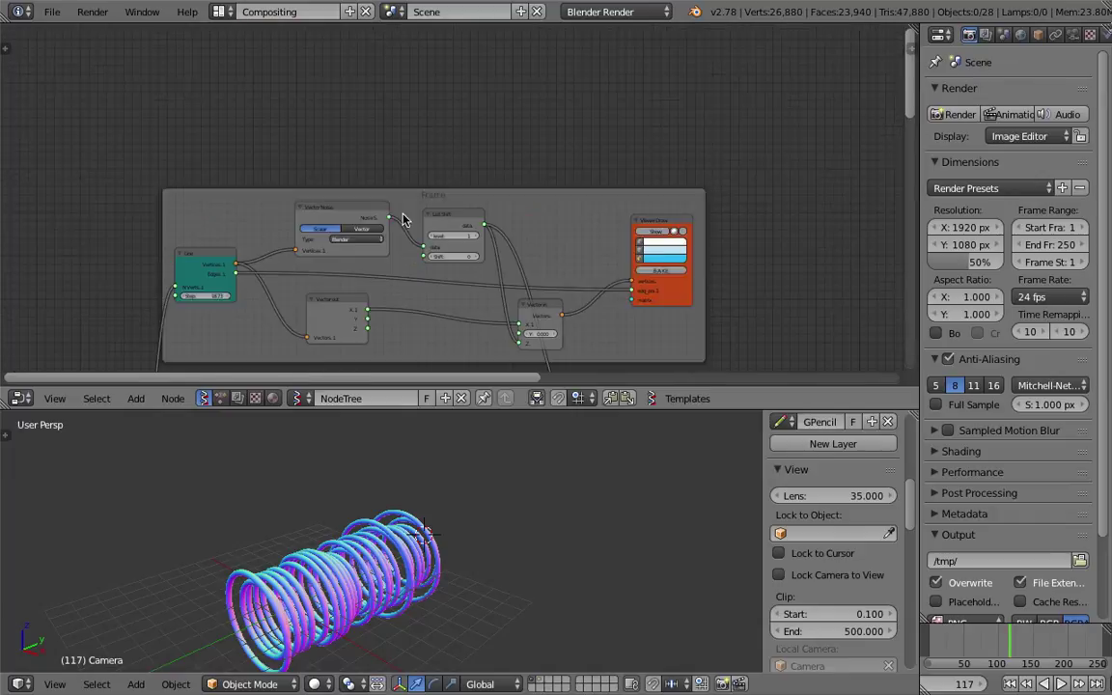
pyautogui.hotkey('shift', 'd')
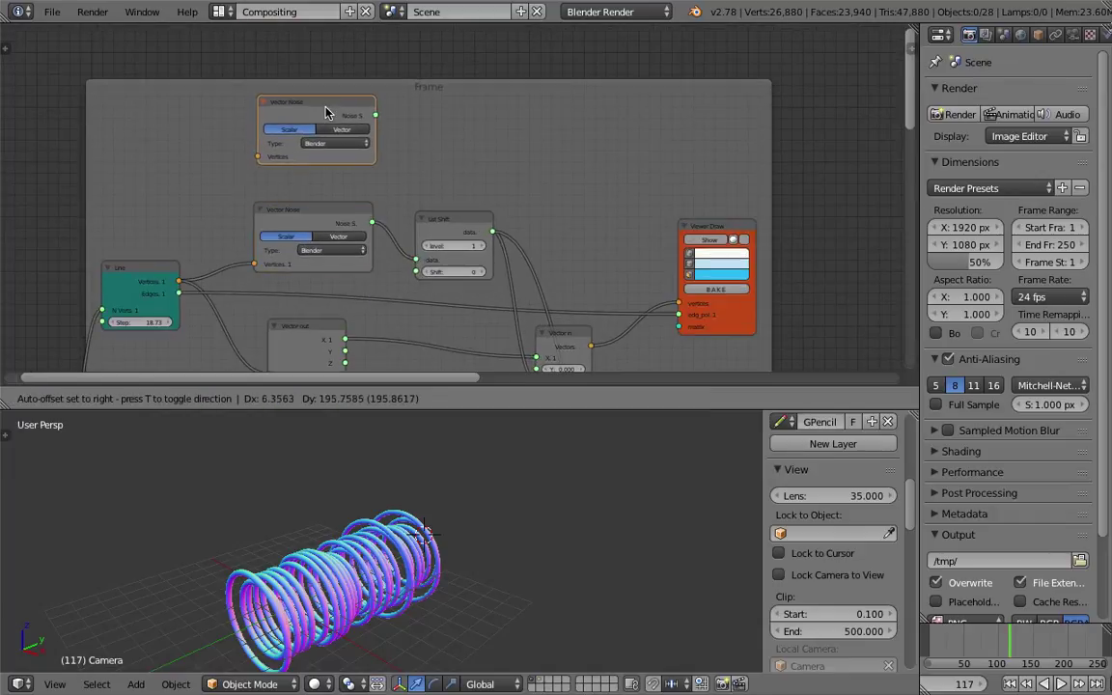
pyautogui.click(328, 106)
pyautogui.scroll(1, 193, 263)
pyautogui.moveTo(138, 294); pyautogui.dragTo(216, 162)
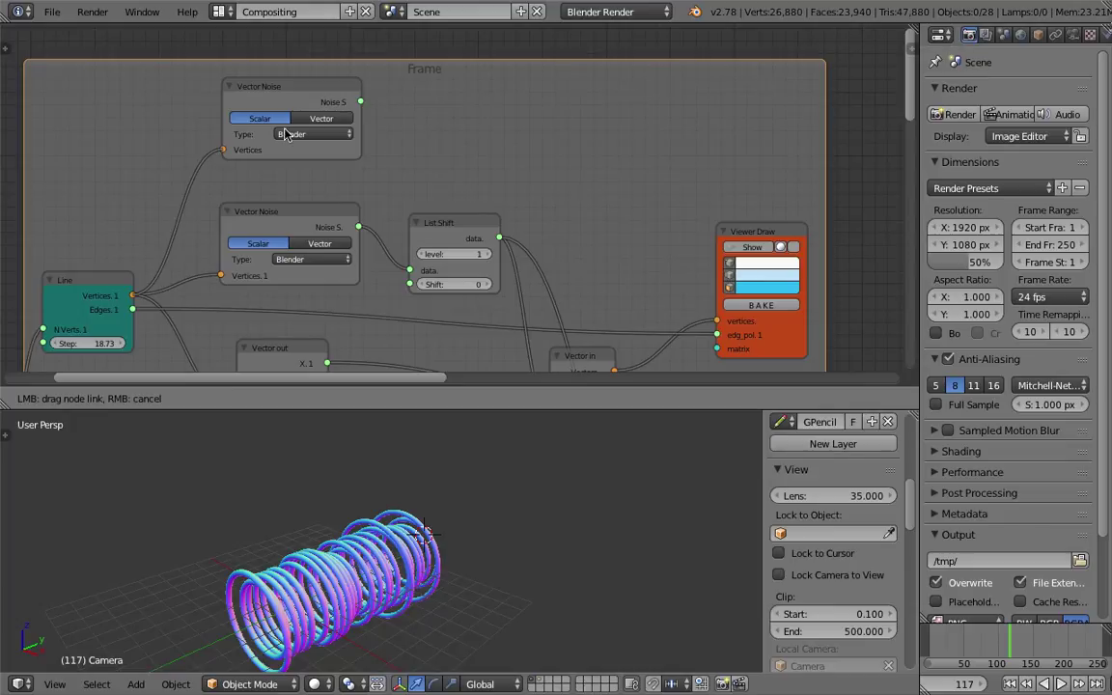
# Switch the duplicated Vector Noise node to Vector output with the Newperlin noise type
pyautogui.click(321, 119)
pyautogui.click(330, 135)
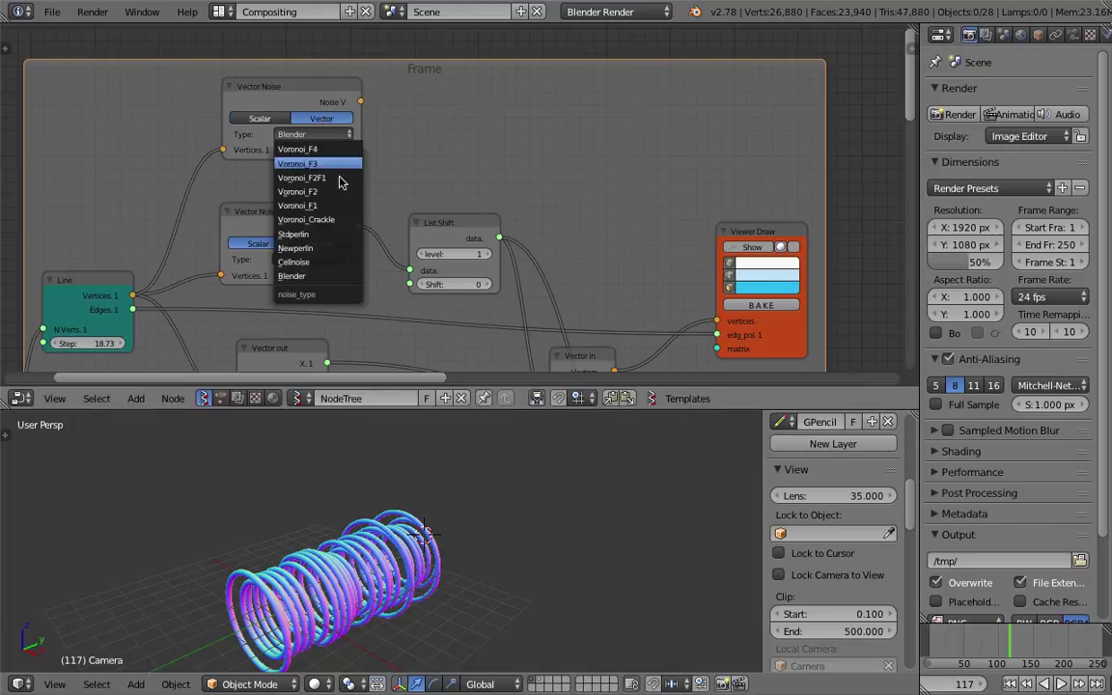
pyautogui.click(328, 249)
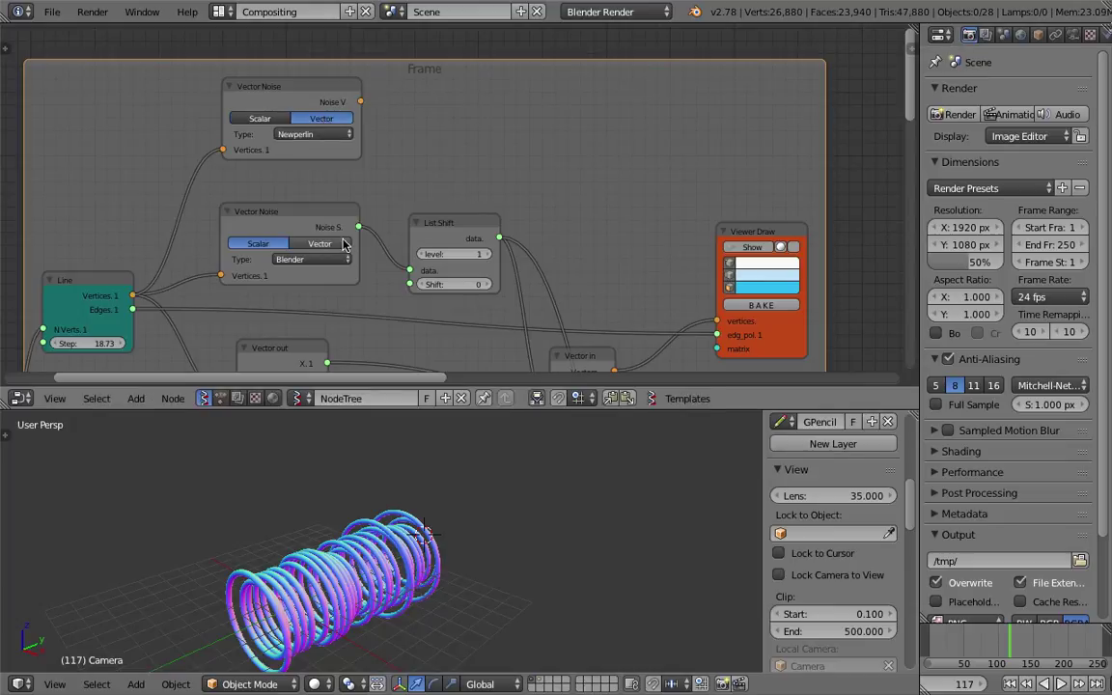
# Enlarge the node editor and place a Vector Math node set to Add beside the Vector Interpolation node
pyautogui.scroll(-5, 328, 249)
pyautogui.moveTo(587, 275); pyautogui.dragTo(469, 169, button='middle')
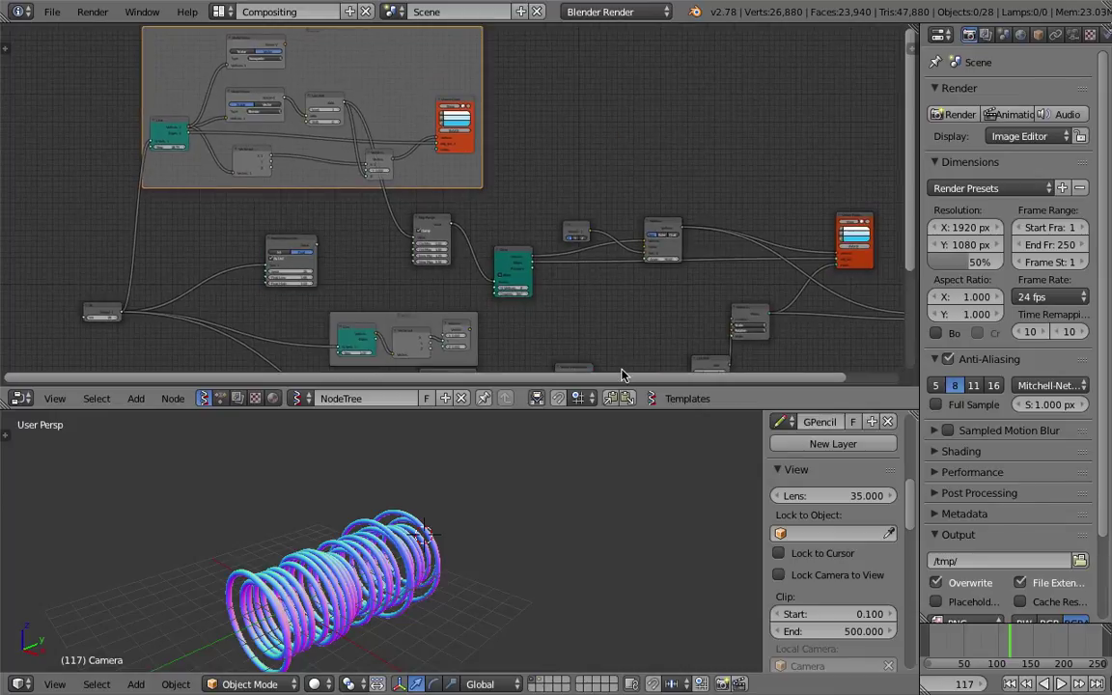
pyautogui.moveTo(627, 387); pyautogui.dragTo(617, 565)
pyautogui.hotkey('ctrl', 'a')
pyautogui.write('vec')
pyautogui.click(614, 423)
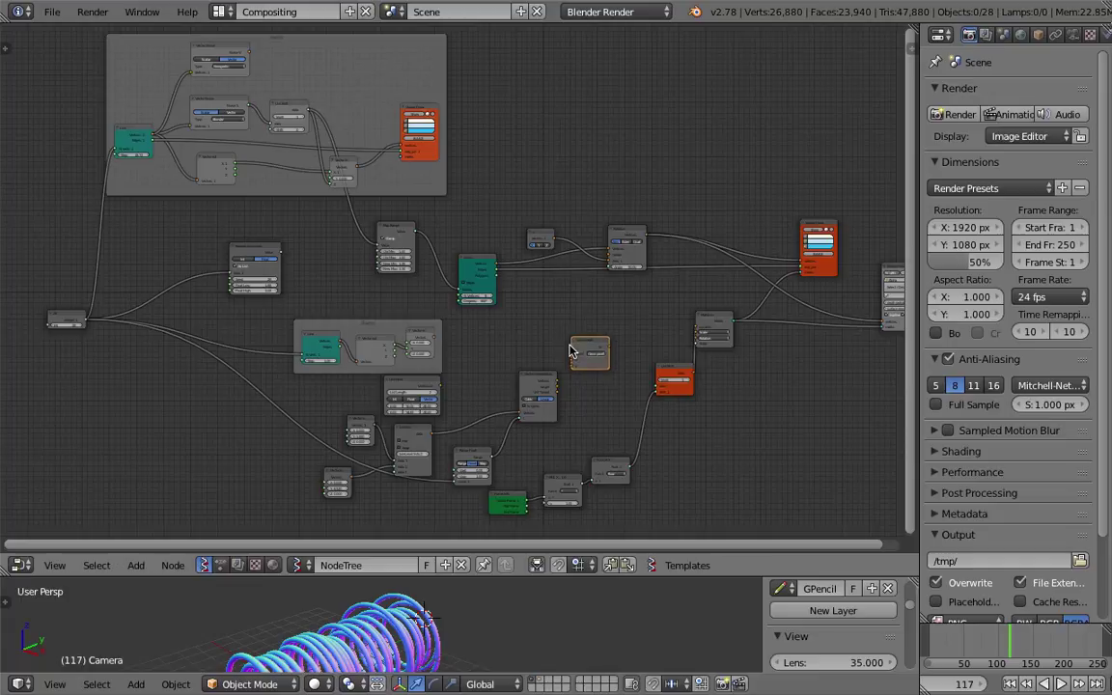
pyautogui.scroll(2, 596, 399)
pyautogui.click(664, 386)
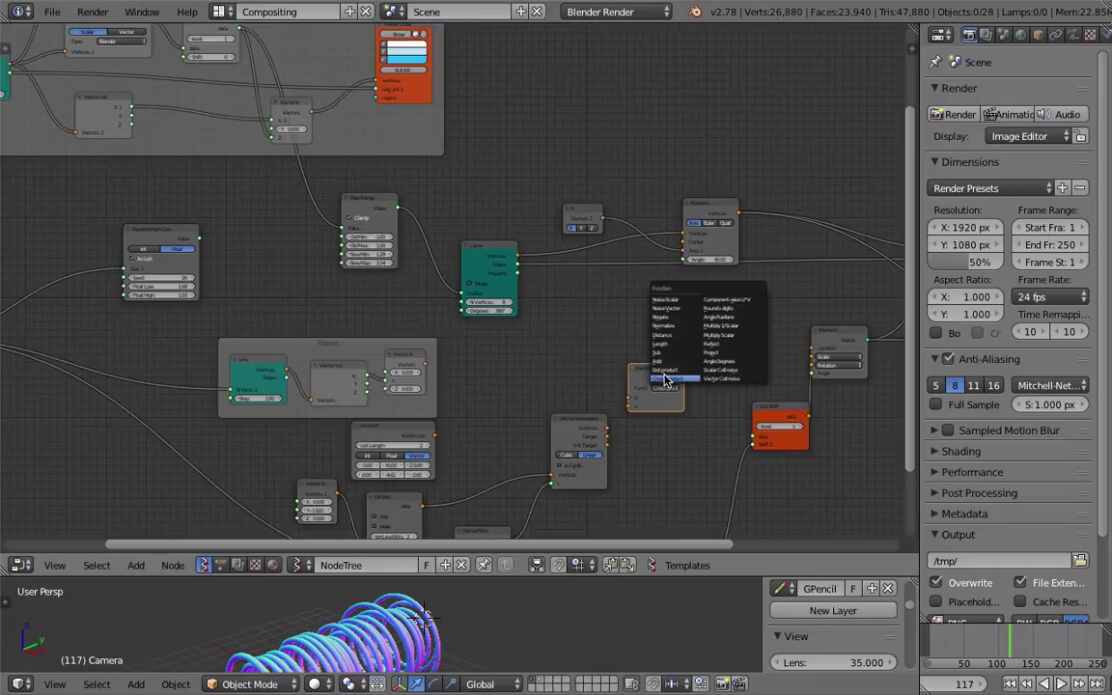
pyautogui.click(667, 365)
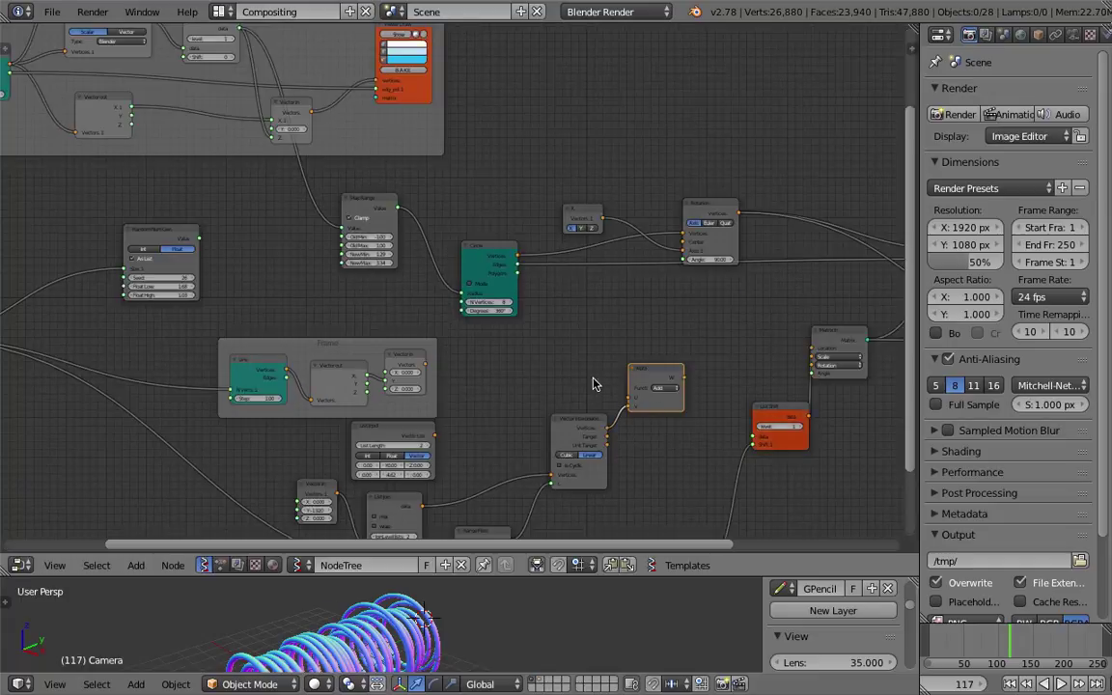
# Link the duplicated noise and the interpolated vertices into the Add node, and its result to Matrix In's Location
pyautogui.moveTo(628, 412); pyautogui.dragTo(628, 405)
pyautogui.scroll(-2, 548, 334)
pyautogui.moveTo(236, 84); pyautogui.dragTo(414, 260)
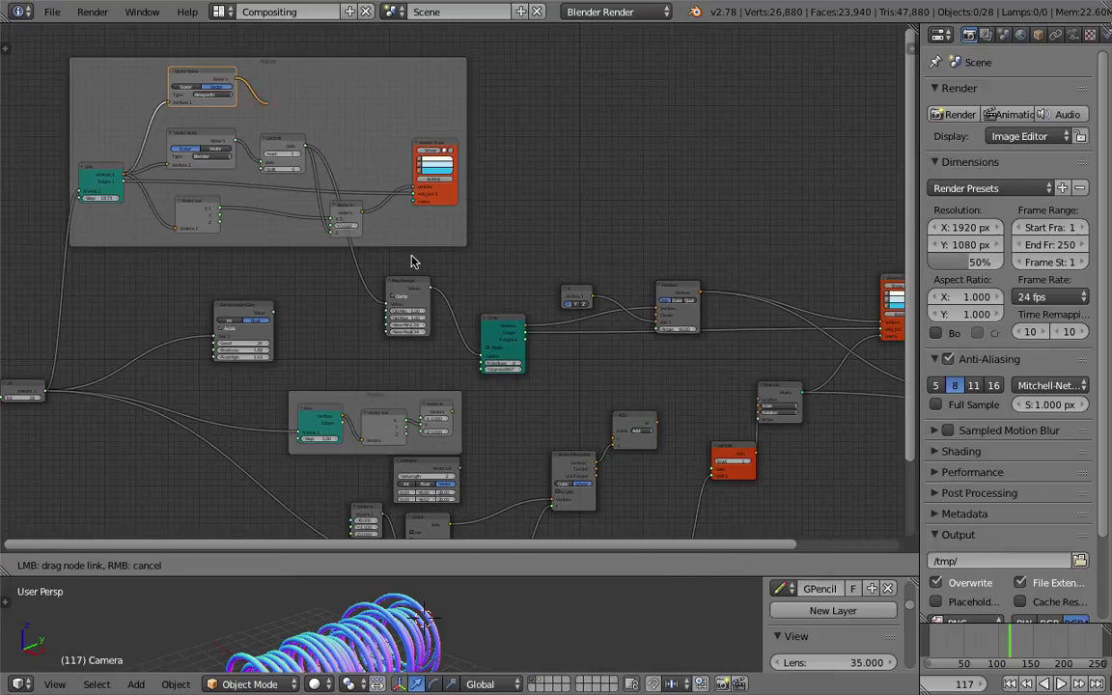
pyautogui.moveTo(539, 393); pyautogui.dragTo(616, 437)
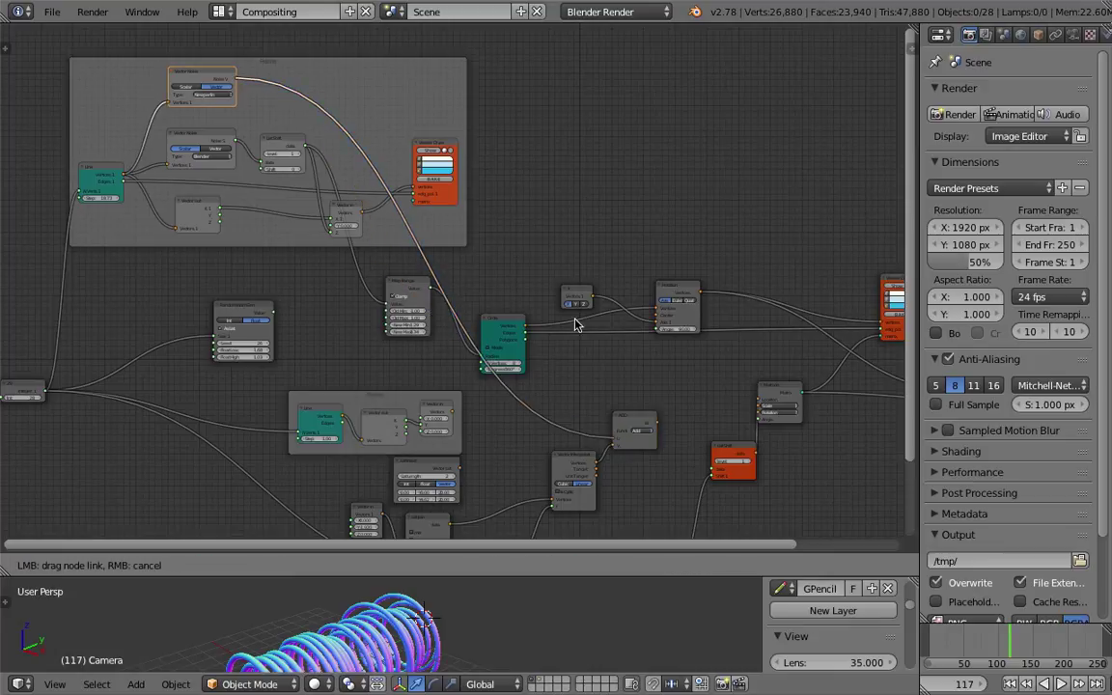
pyautogui.scroll(1, 662, 427)
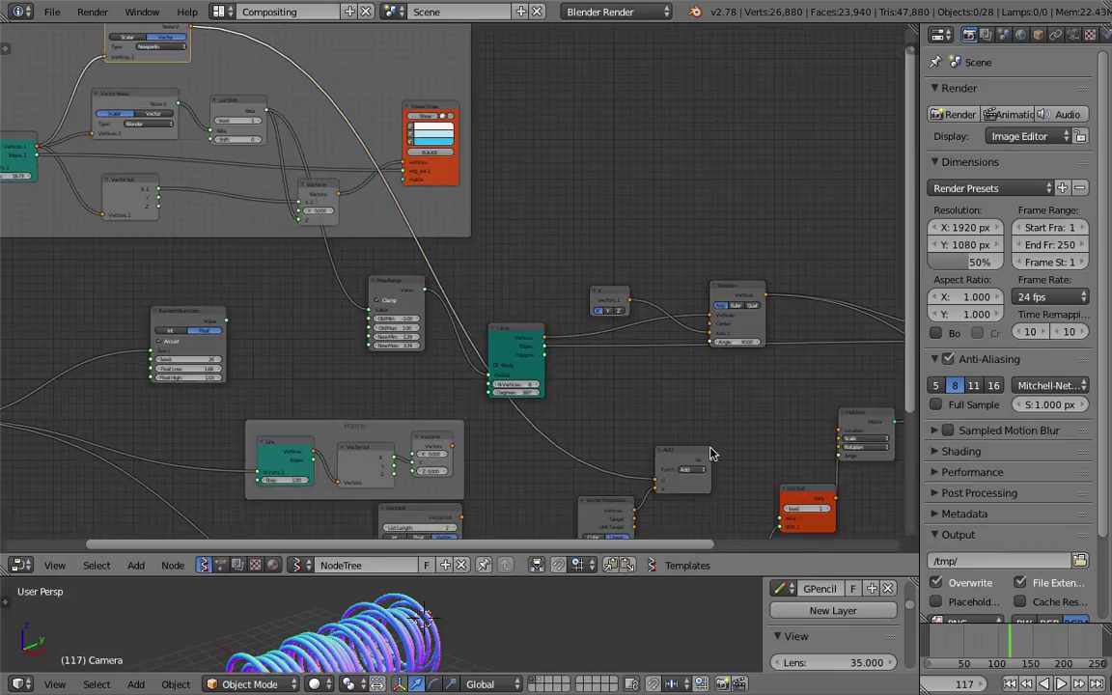
pyautogui.moveTo(596, 387); pyautogui.dragTo(590, 265, button='middle')
# Save over the current blend file and play the animation from the first frame in a taller 3D view
pyautogui.moveTo(512, 576); pyautogui.dragTo(512, 259)
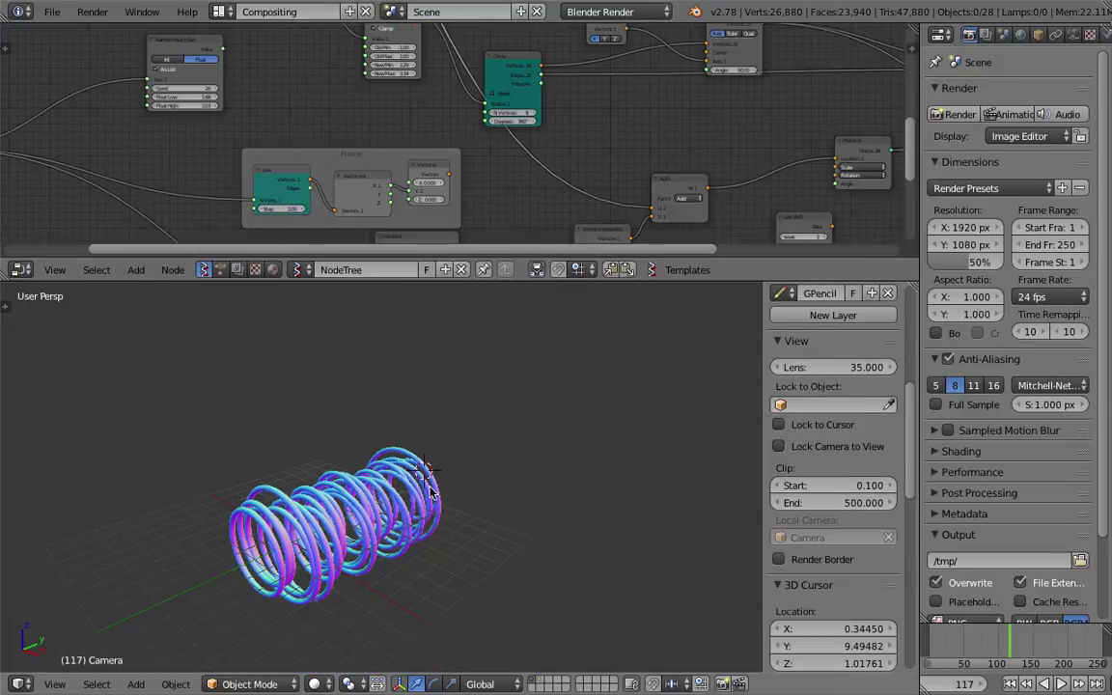
pyautogui.hotkey('ctrl', 's')
pyautogui.click(367, 430)
pyautogui.click(1009, 685)
pyautogui.hotkey('alt', 'a')
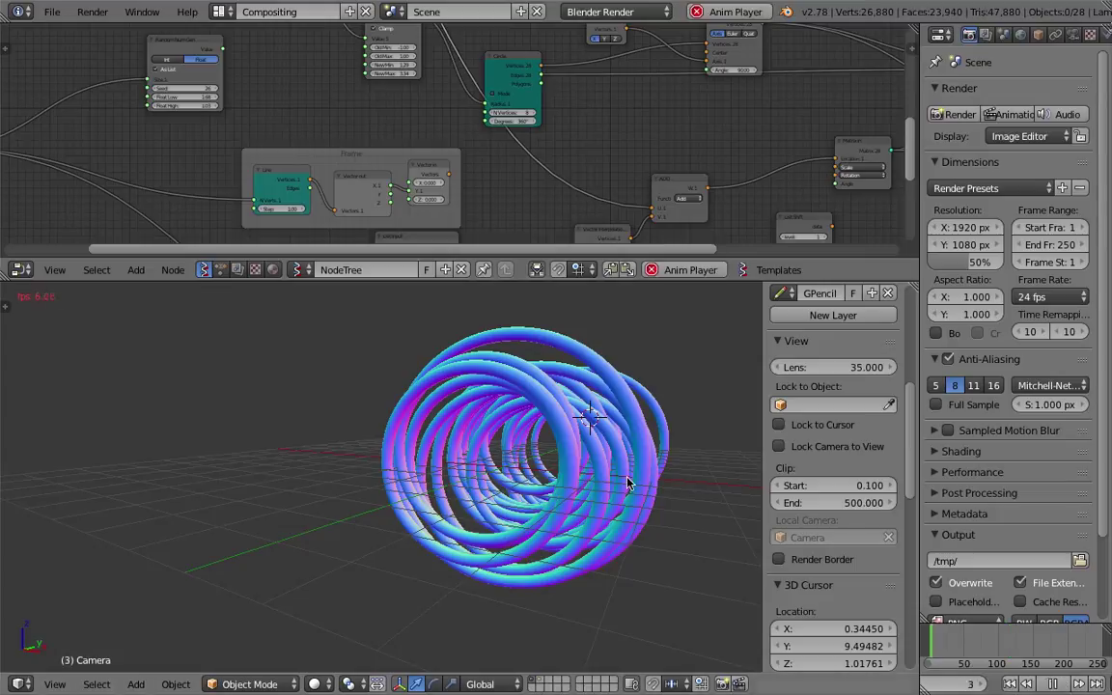
# Stop playback, insert the List Shift node between Add and Matrix In's Location, save over the blend file, and return to frame 1
pyautogui.click(1056, 684)
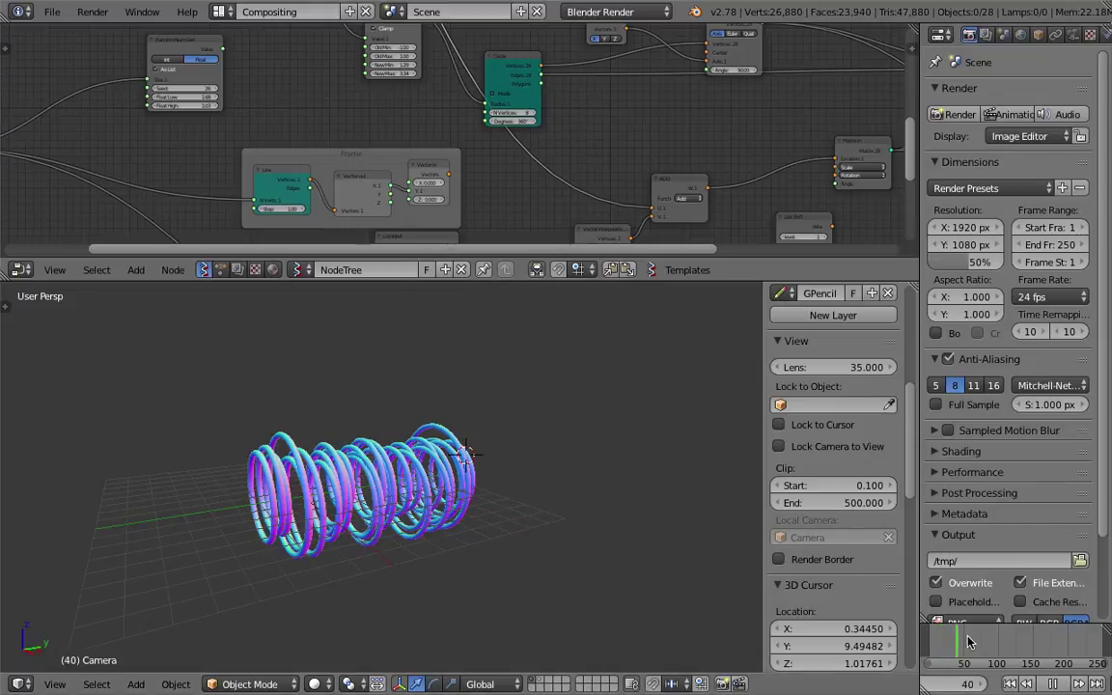
pyautogui.press('Escape')
pyautogui.hscroll(5, 531, 162)
pyautogui.scroll(-2, 531, 162)
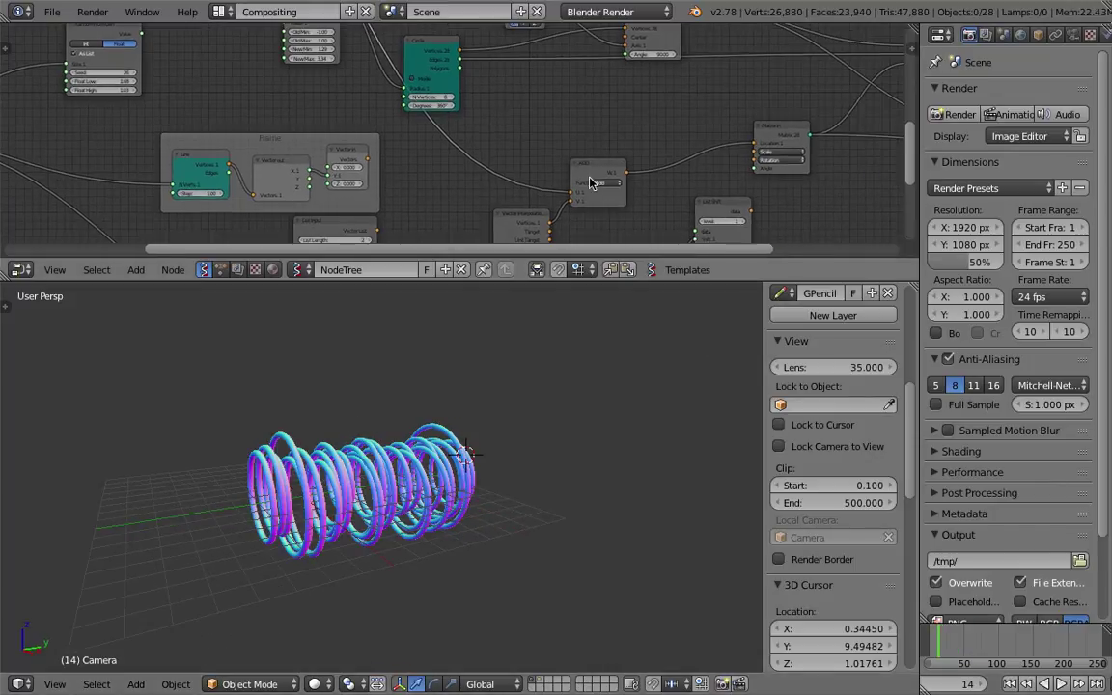
pyautogui.scroll(1, 577, 155)
pyautogui.moveTo(569, 141); pyautogui.dragTo(645, 162)
pyautogui.hotkey('ctrl', 's')
pyautogui.click(653, 136)
pyautogui.click(1044, 684)
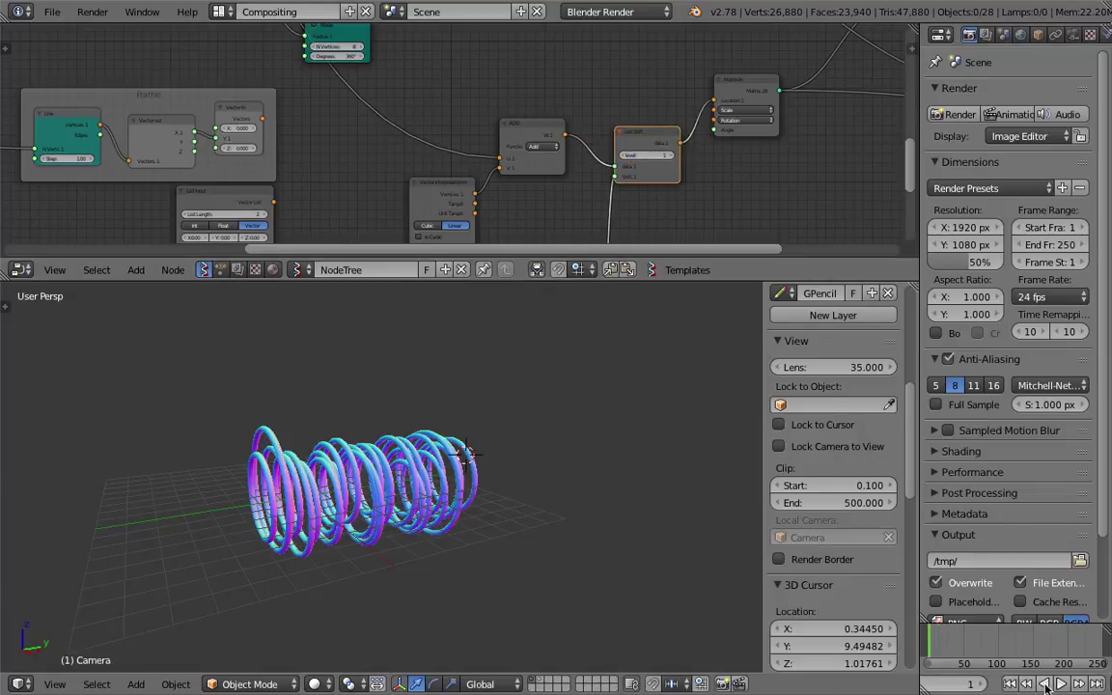
# Play the animation and examine the noise-displaced ring tunnel from the side and from its open end
pyautogui.click(1060, 684)
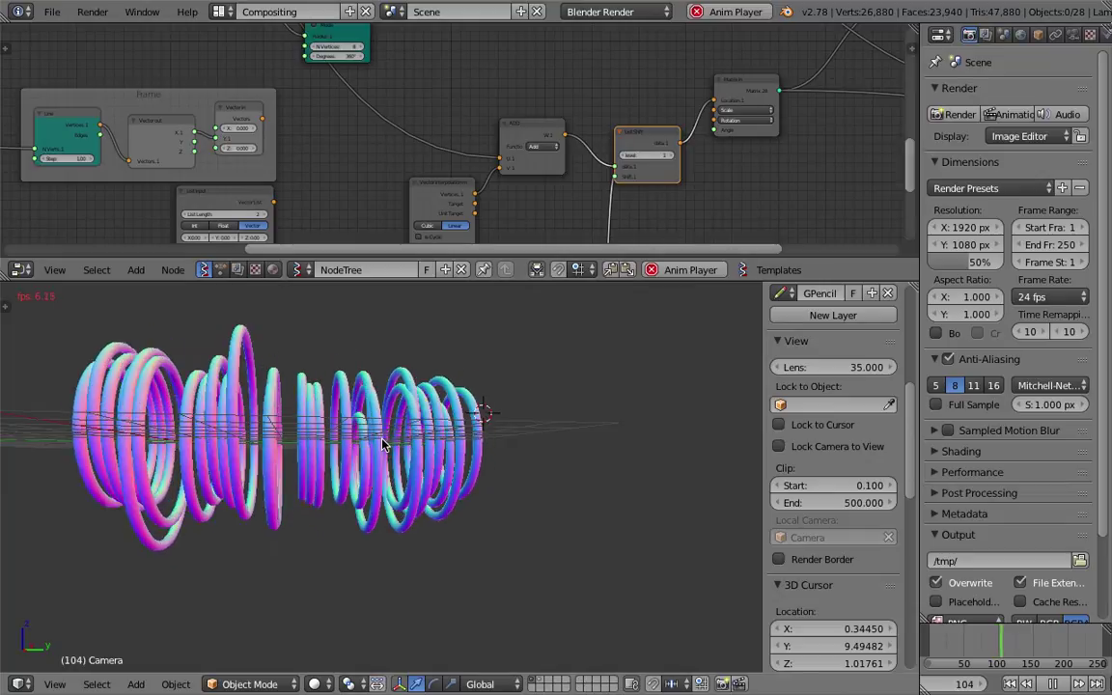
pyautogui.hotkey('alt', 'a')
pyautogui.moveTo(700, 601); pyautogui.dragTo(585, 487, button='middle')
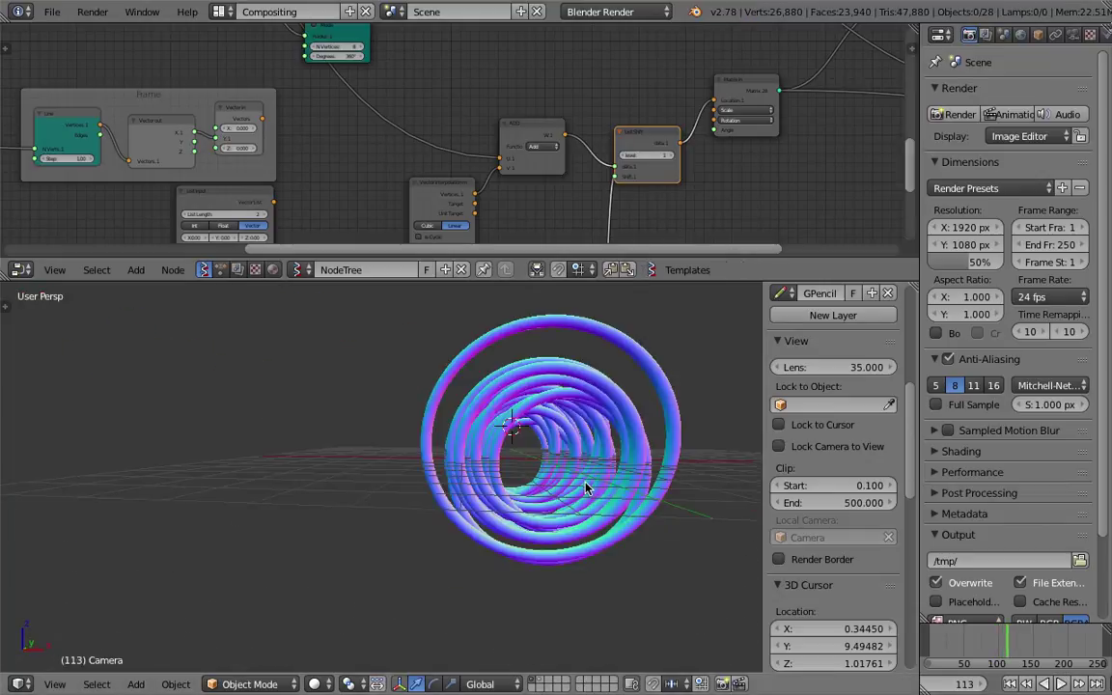
pyautogui.click(1059, 682)
pyautogui.hotkey('alt', 'a')
pyautogui.moveTo(540, 435); pyautogui.dragTo(459, 441, button='middle')
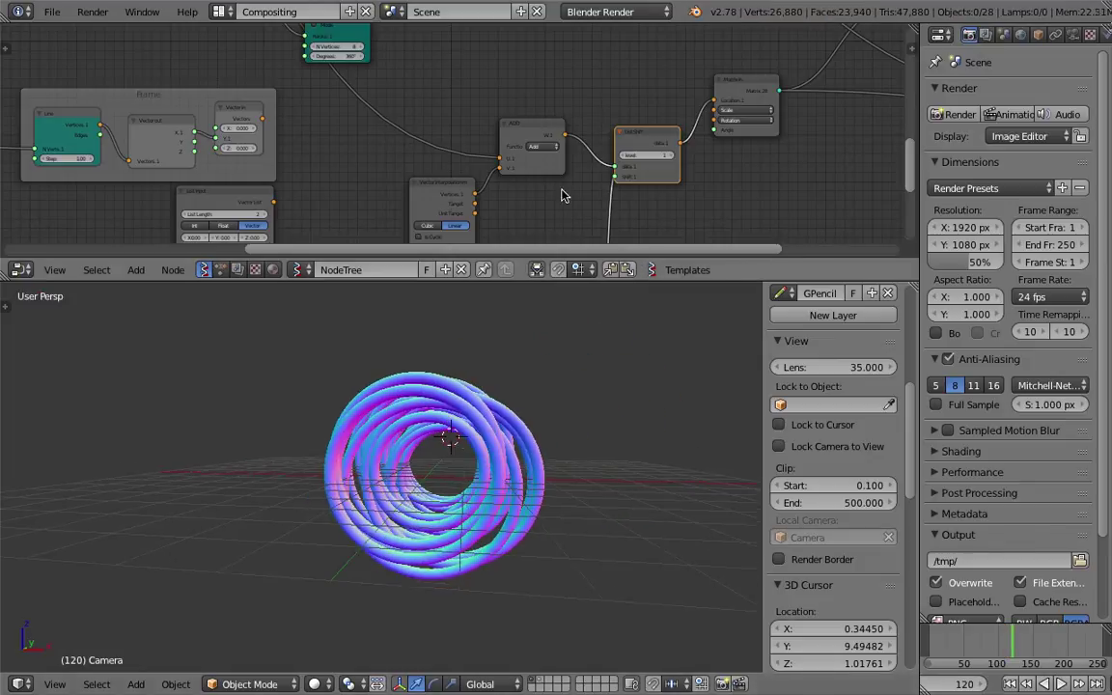
# Enlarge the node editor, space out the nodes around Add and List Shift, and save over sv_endless_tunnel_004.blend
pyautogui.moveTo(680, 253); pyautogui.dragTo(674, 254, button='middle')
pyautogui.moveTo(689, 280); pyautogui.dragTo(686, 388)
pyautogui.scroll(3, 588, 267)
pyautogui.moveTo(679, 196); pyautogui.dragTo(676, 231)
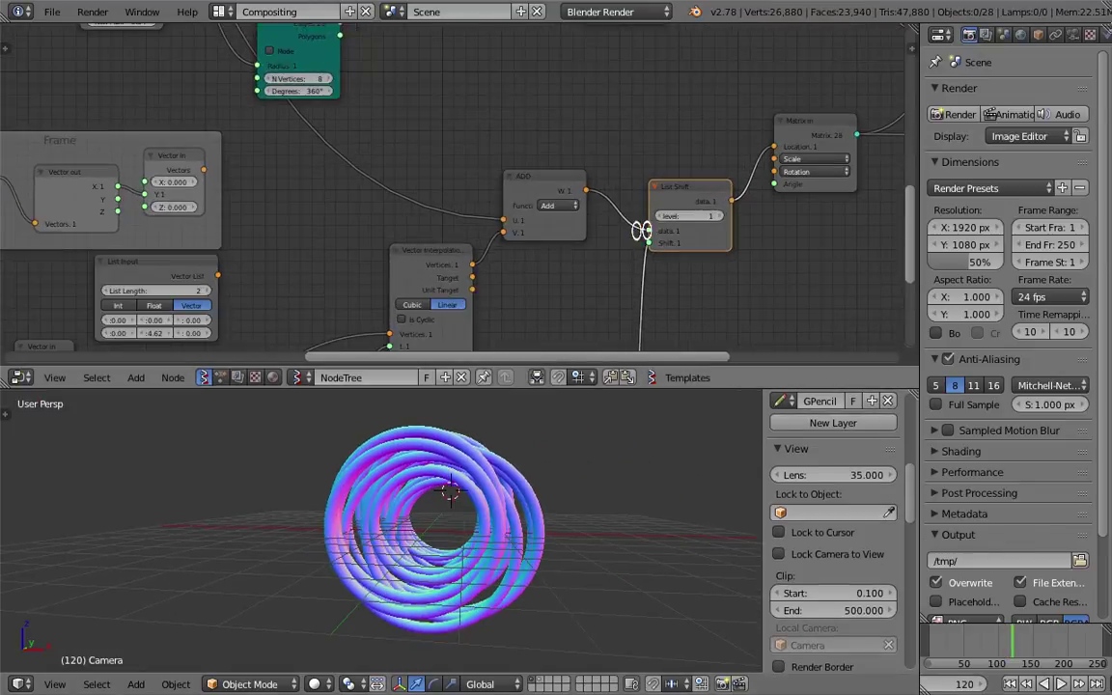
pyautogui.moveTo(565, 188); pyautogui.dragTo(526, 155)
pyautogui.moveTo(448, 262); pyautogui.dragTo(394, 236)
pyautogui.moveTo(457, 190); pyautogui.dragTo(521, 179)
pyautogui.hotkey('ctrl', 's')
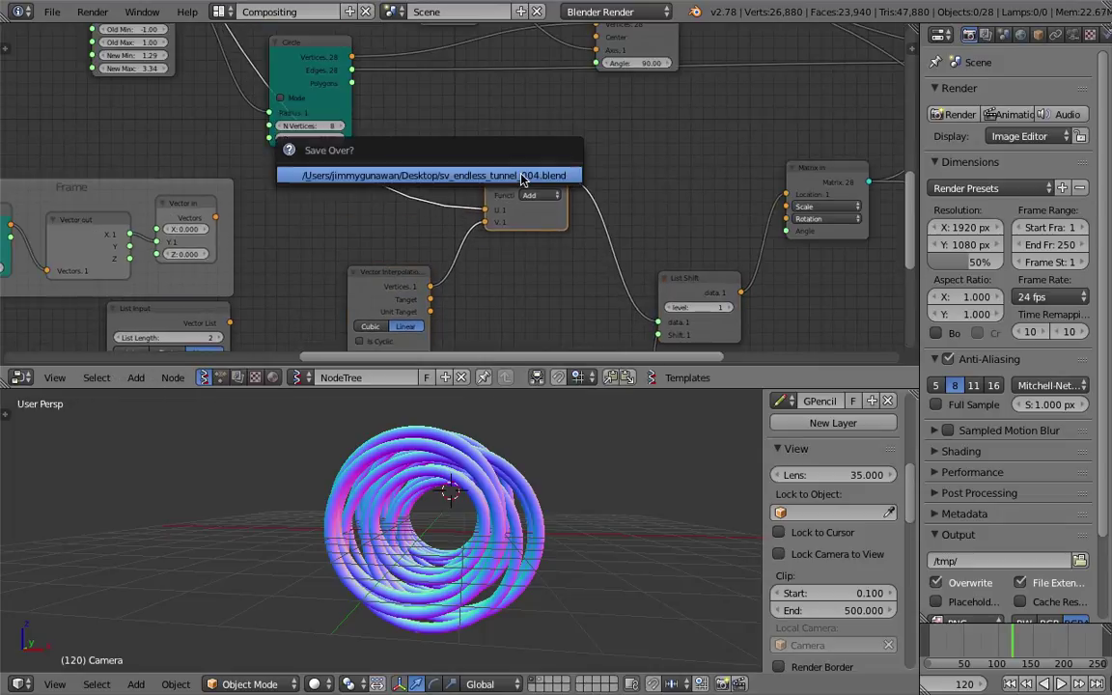
# Link Vector Interpolation's Vertices directly to List Shift's data, bypassing Add, and play the animation in a maximized 3D view
pyautogui.moveTo(656, 328); pyautogui.dragTo(657, 322)
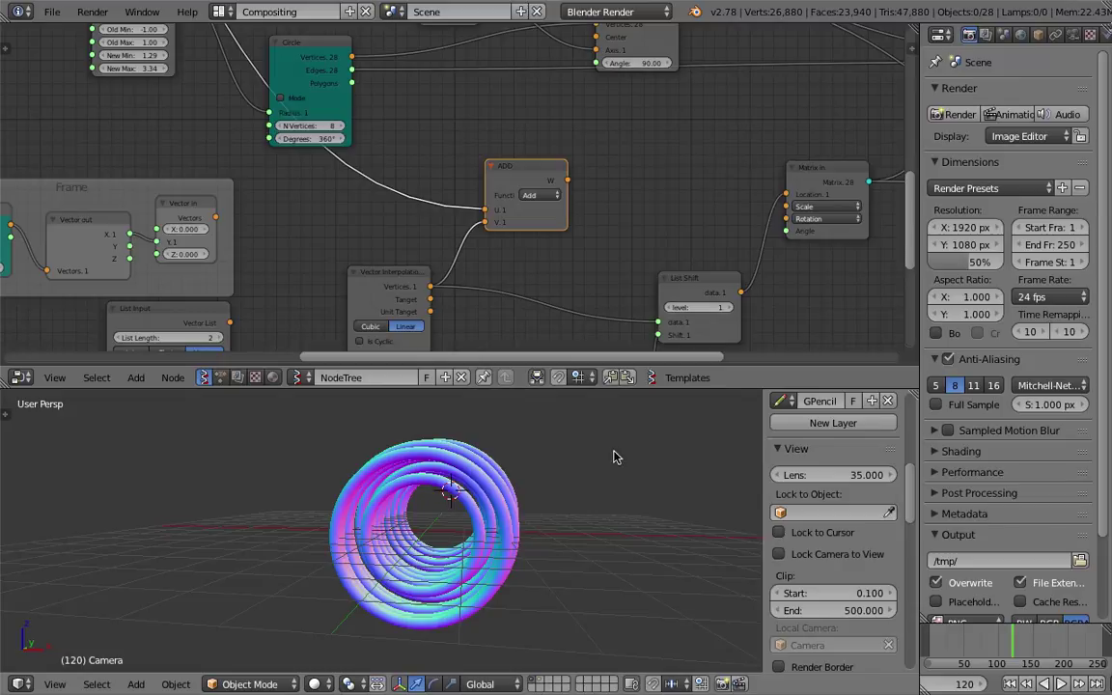
pyautogui.click(1043, 684)
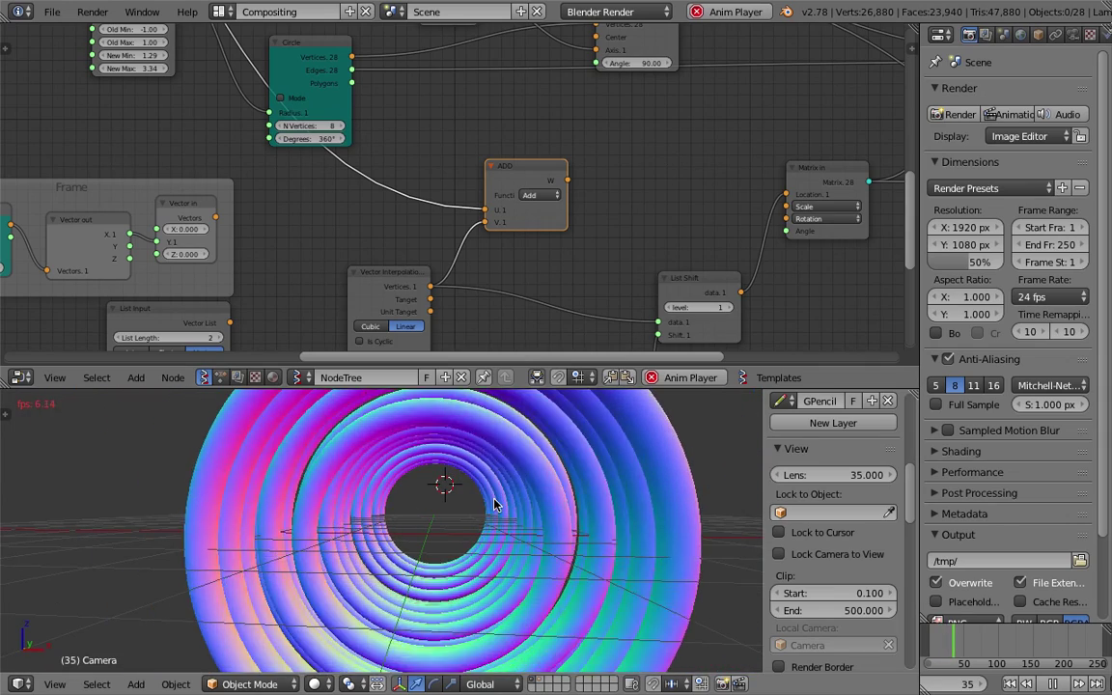
pyautogui.hotkey('shift', 'space')
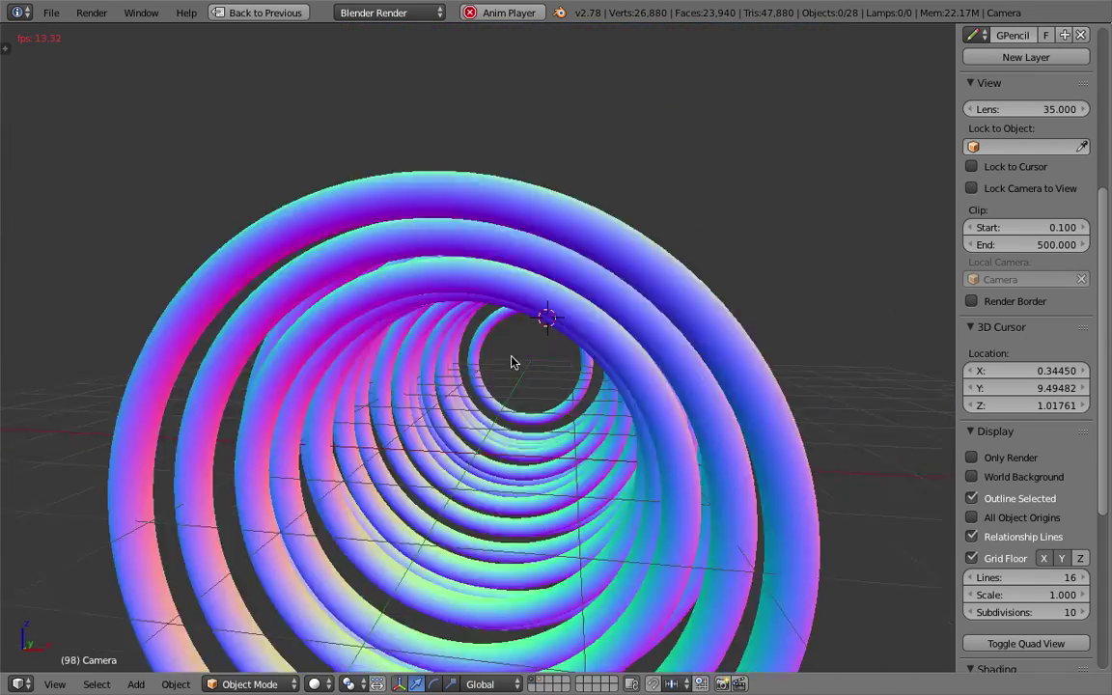
pyautogui.press('KP_0')
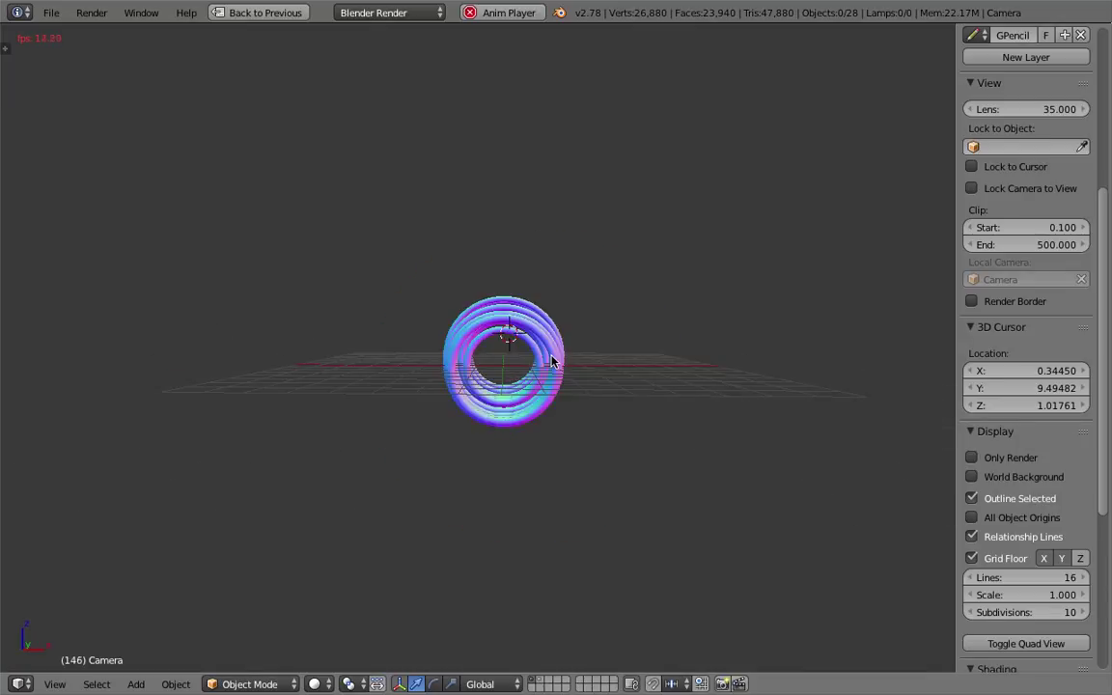
# Draw a zigzag Grease Pencil stroke beside the ring tunnel, end the drawing session, and save the blend file
pyautogui.moveTo(647, 288)
pyautogui.mouseDown()
pyautogui.moveTo(707, 253)
pyautogui.moveTo(743, 297)
pyautogui.mouseUp()
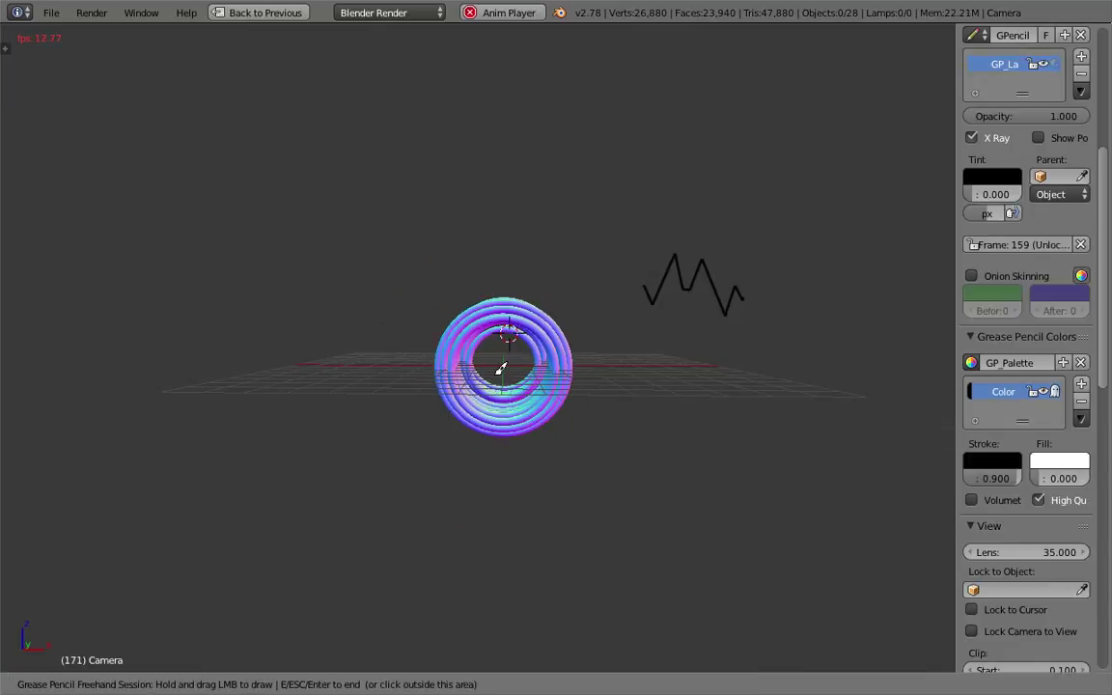
pyautogui.press('Escape')
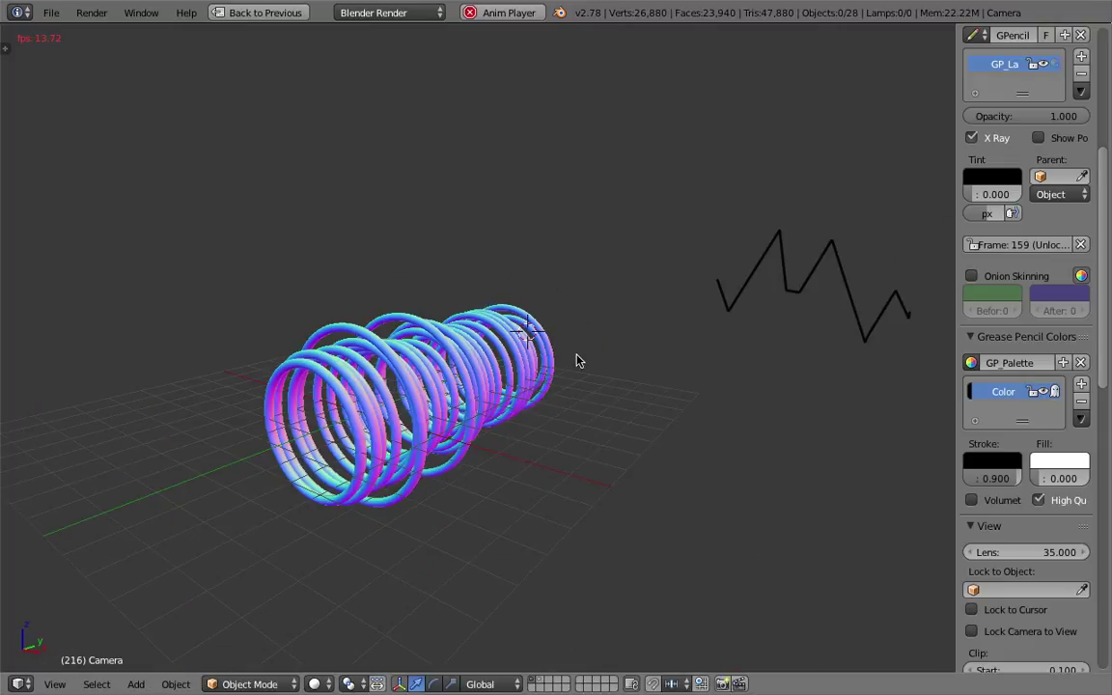
pyautogui.hotkey('ctrl', 's')
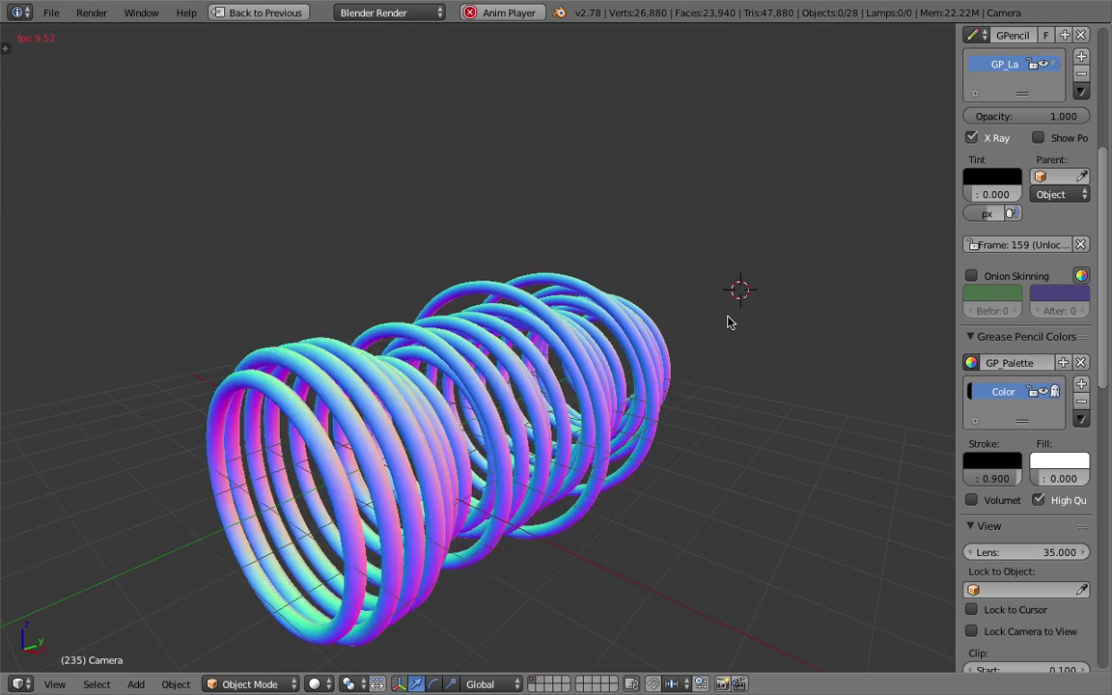